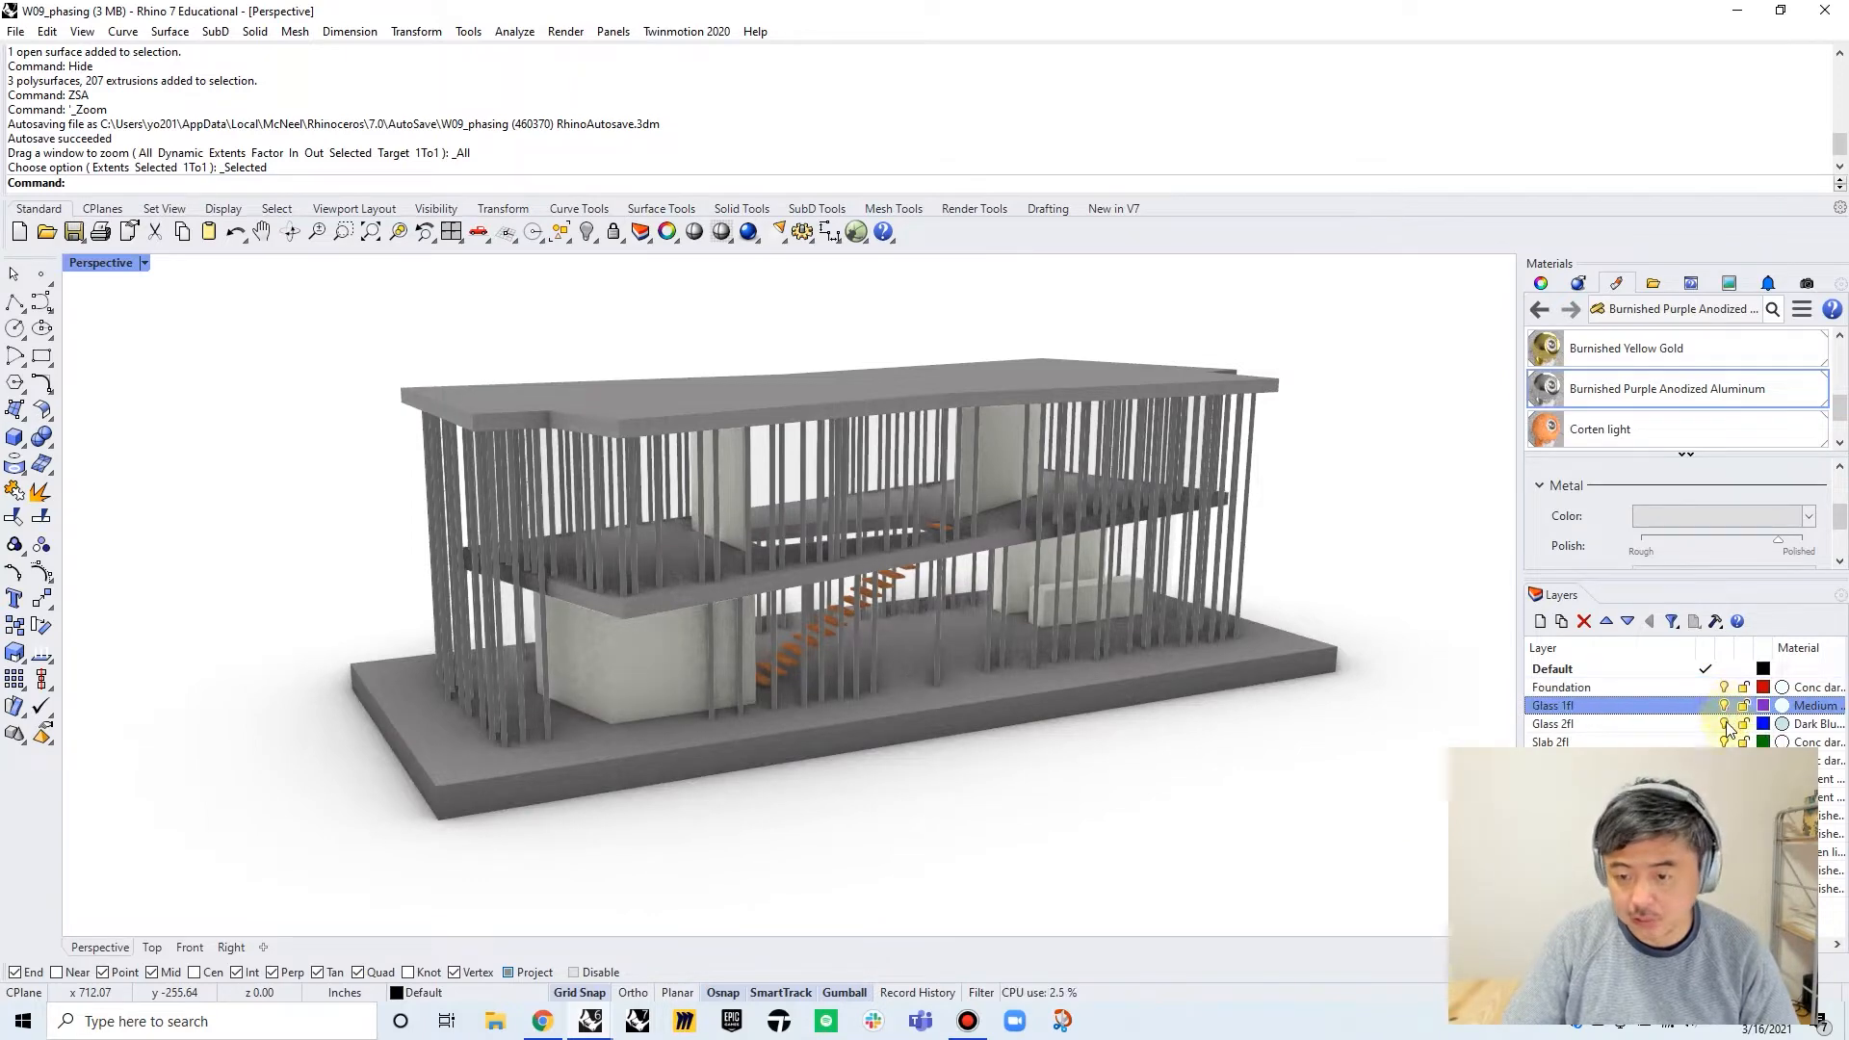
Examine the building layers from Slab 2fl down with their assigned materials, and view the model from another side
{"action": "left_click", "coordinate": [1587, 742]}
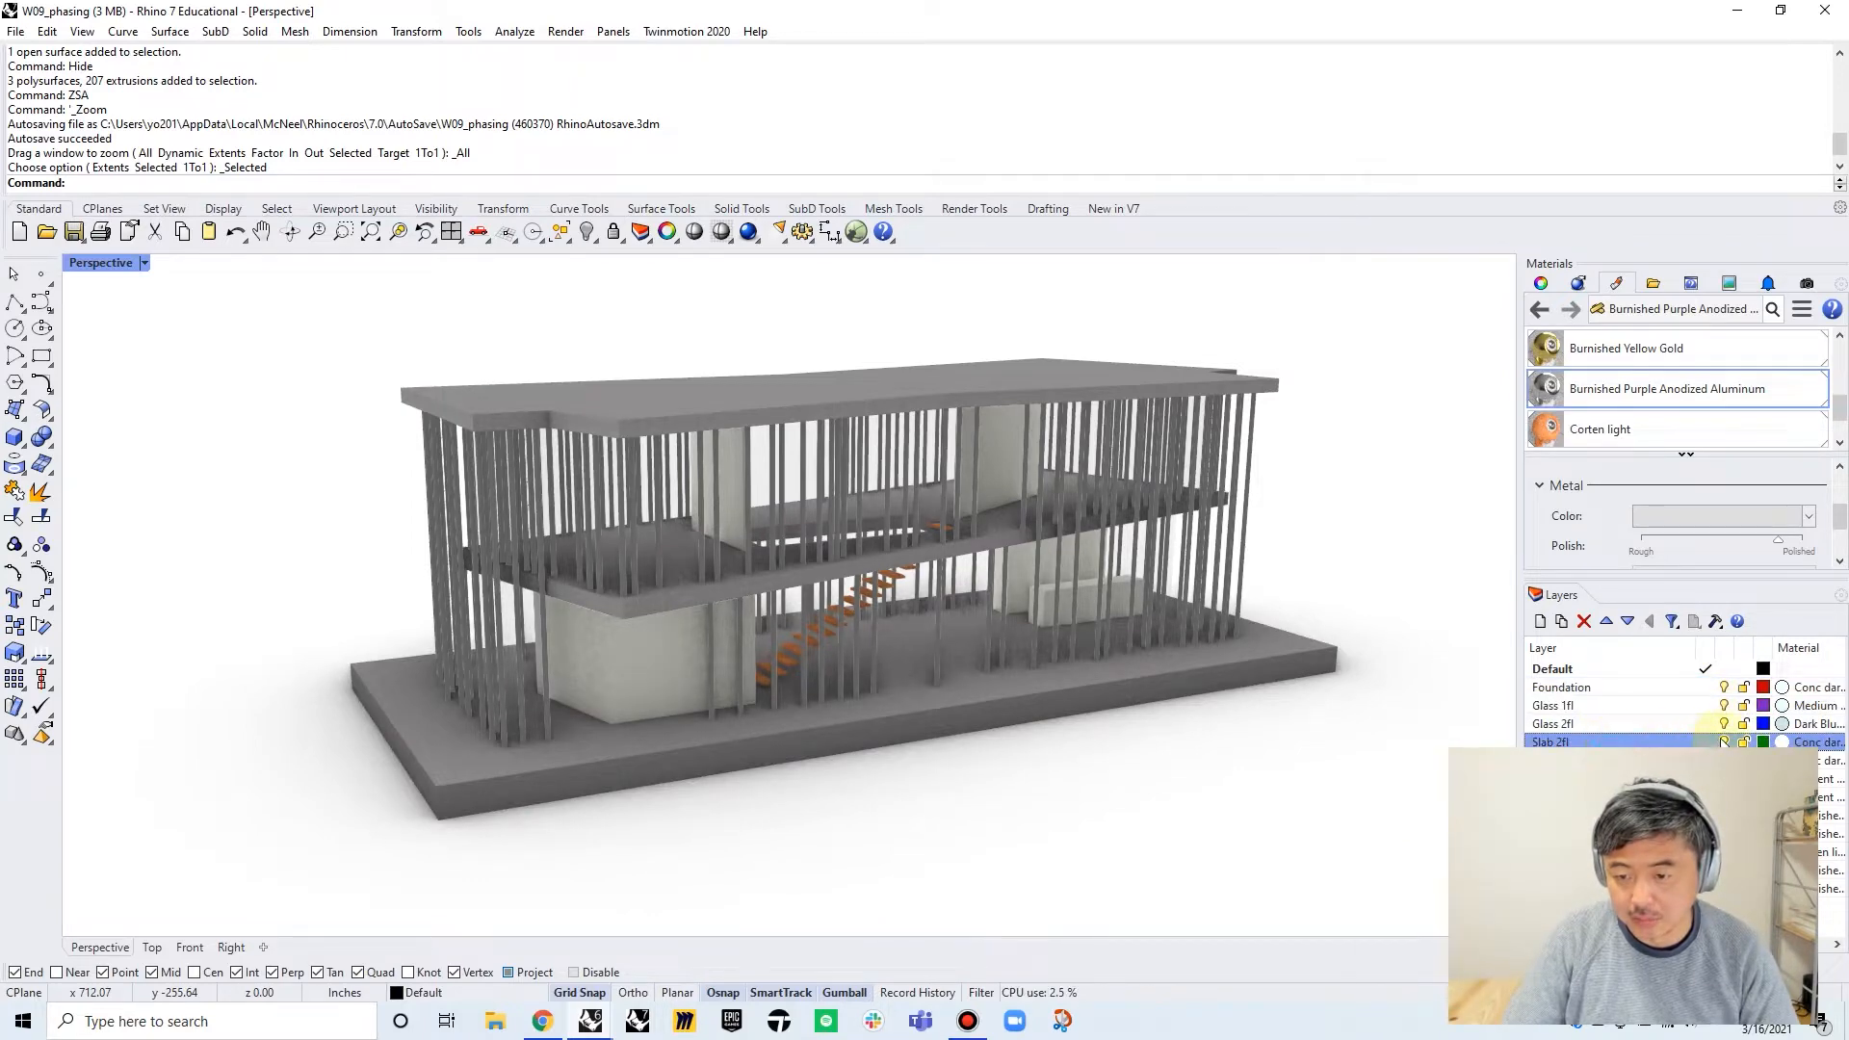
{"action": "left_click", "coordinate": [1724, 742]}
{"action": "left_click", "coordinate": [1724, 742]}
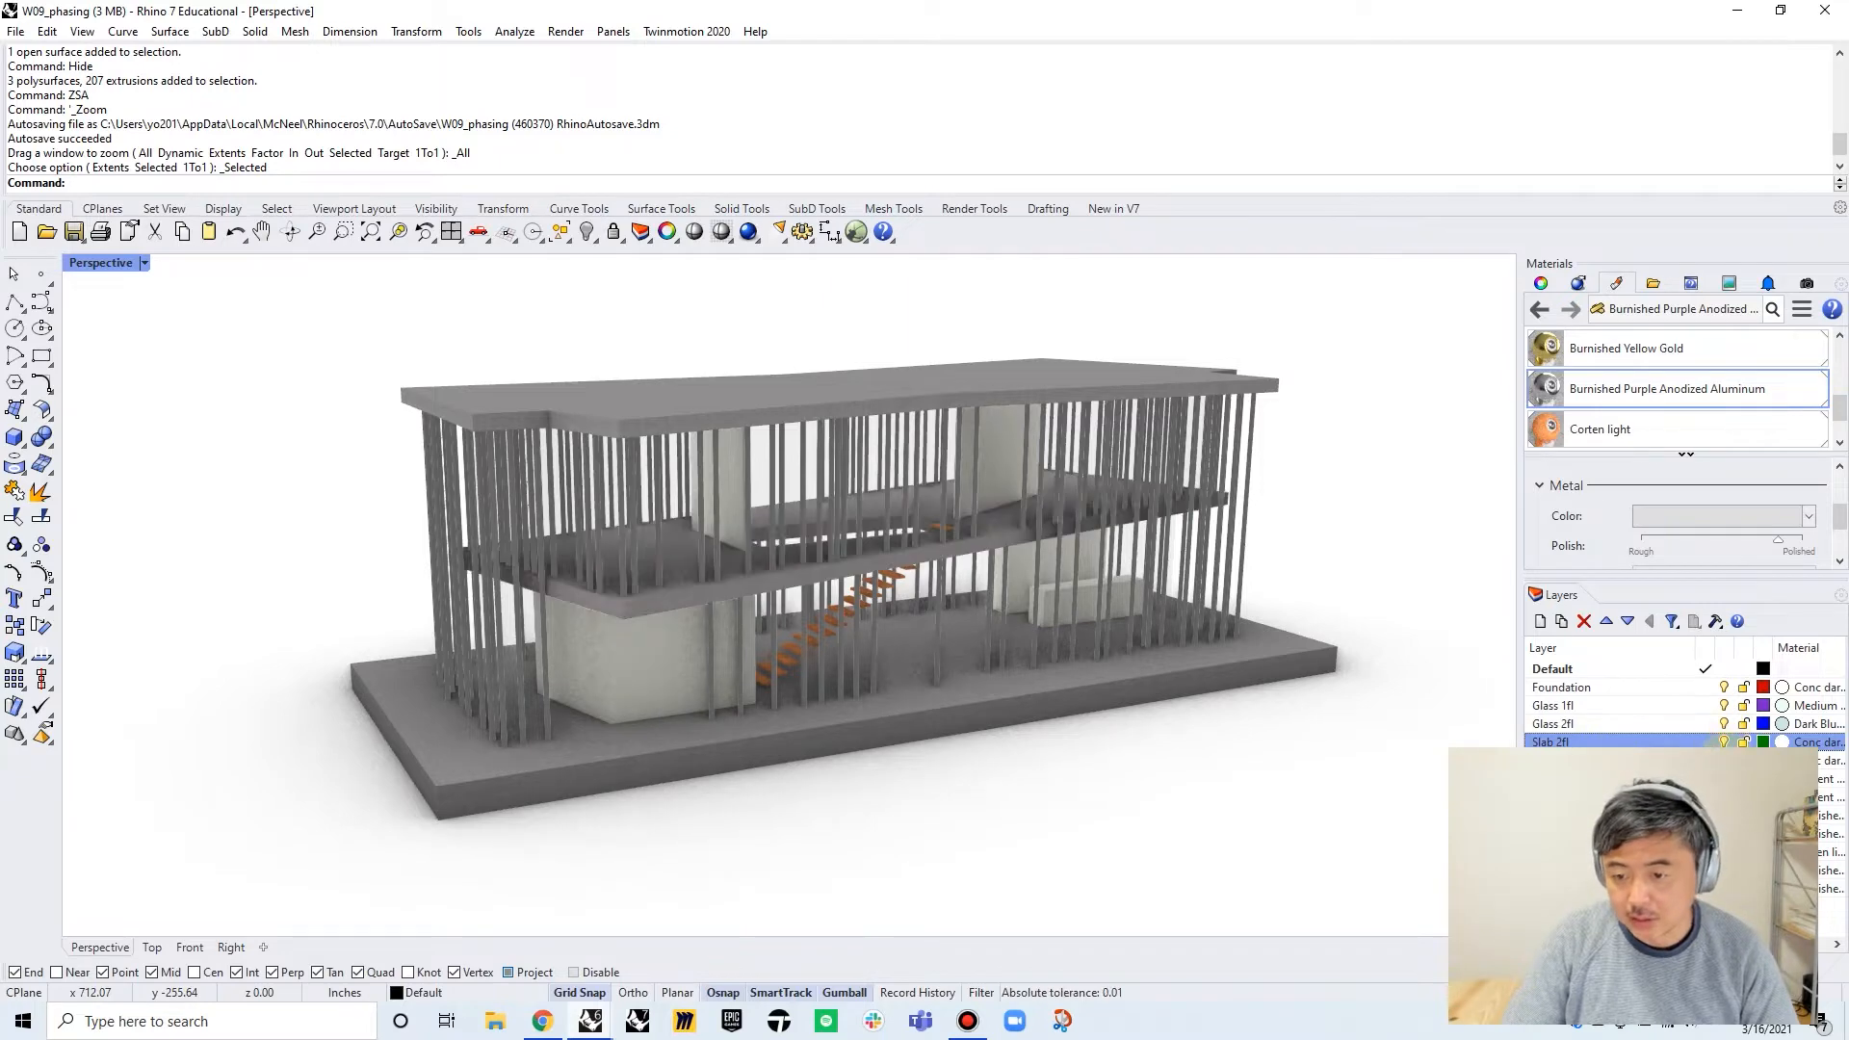
{"action": "left_click", "coordinate": [1724, 760]}
{"action": "left_click", "coordinate": [1724, 760]}
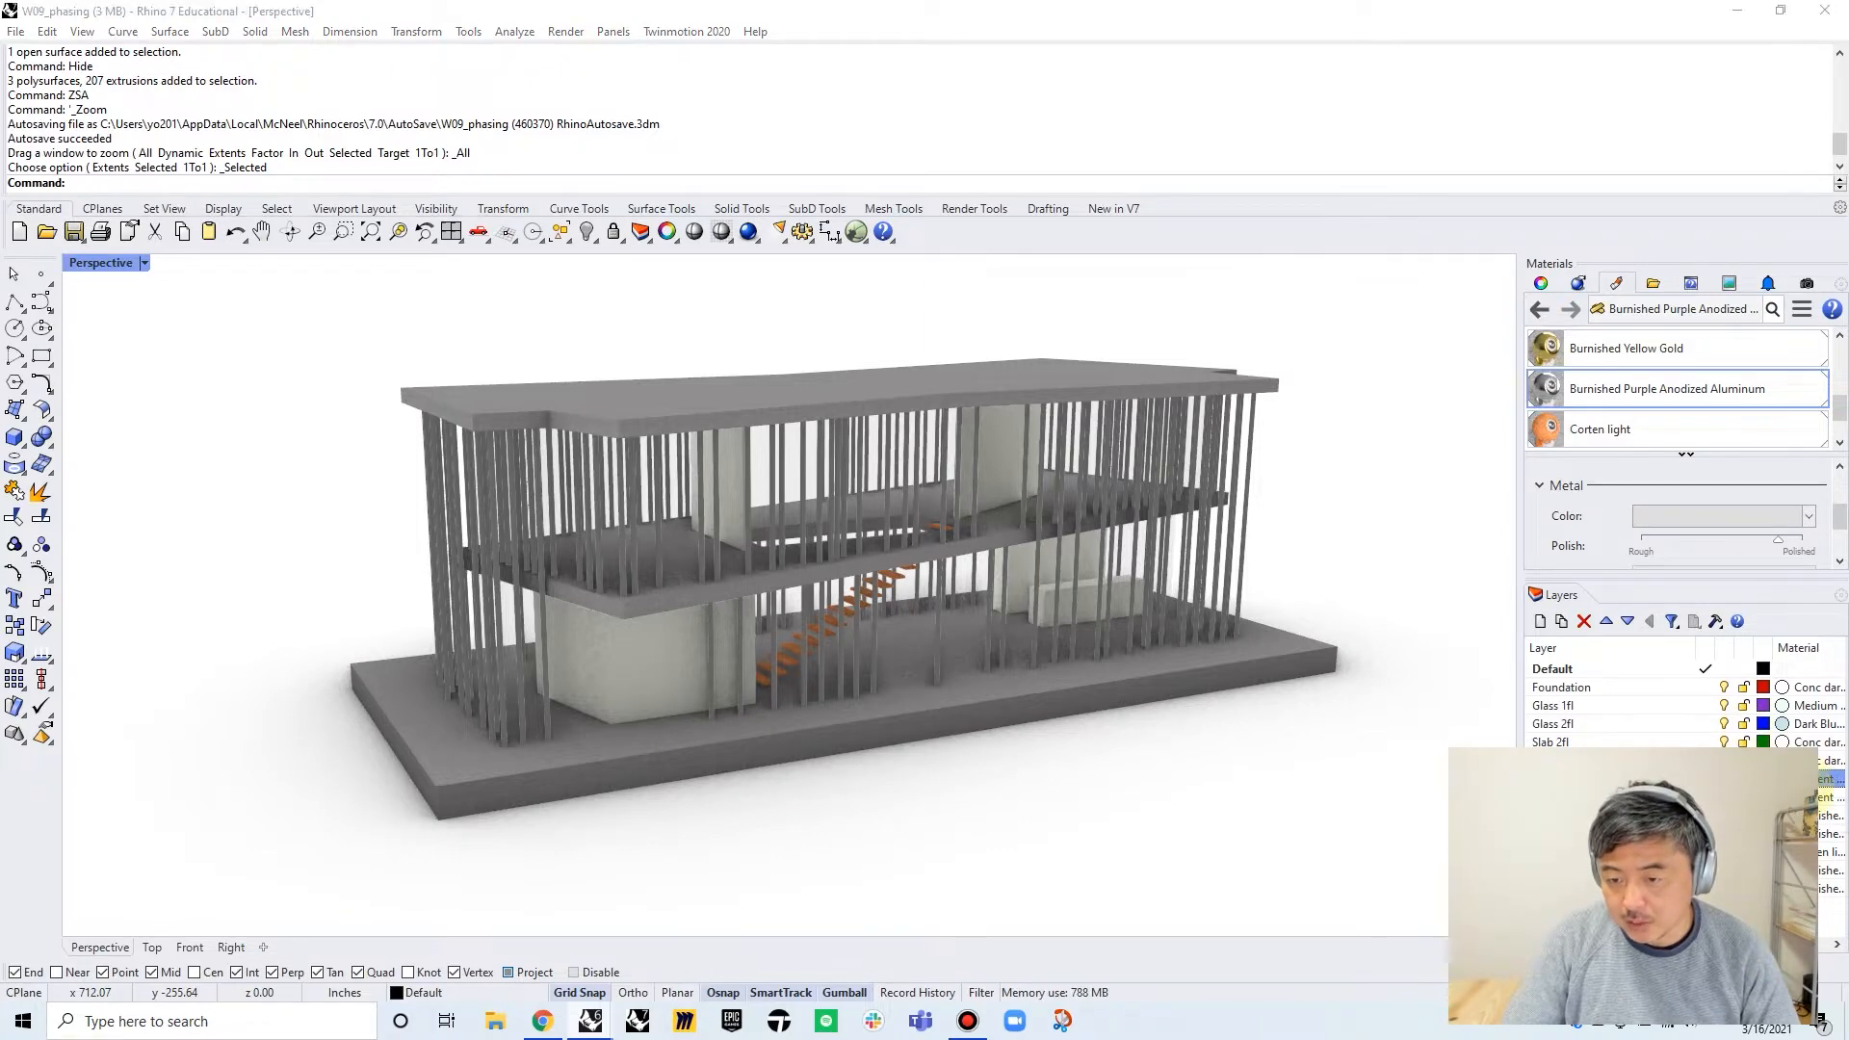
{"action": "left_click", "coordinate": [1825, 778]}
{"action": "left_click", "coordinate": [991, 826]}
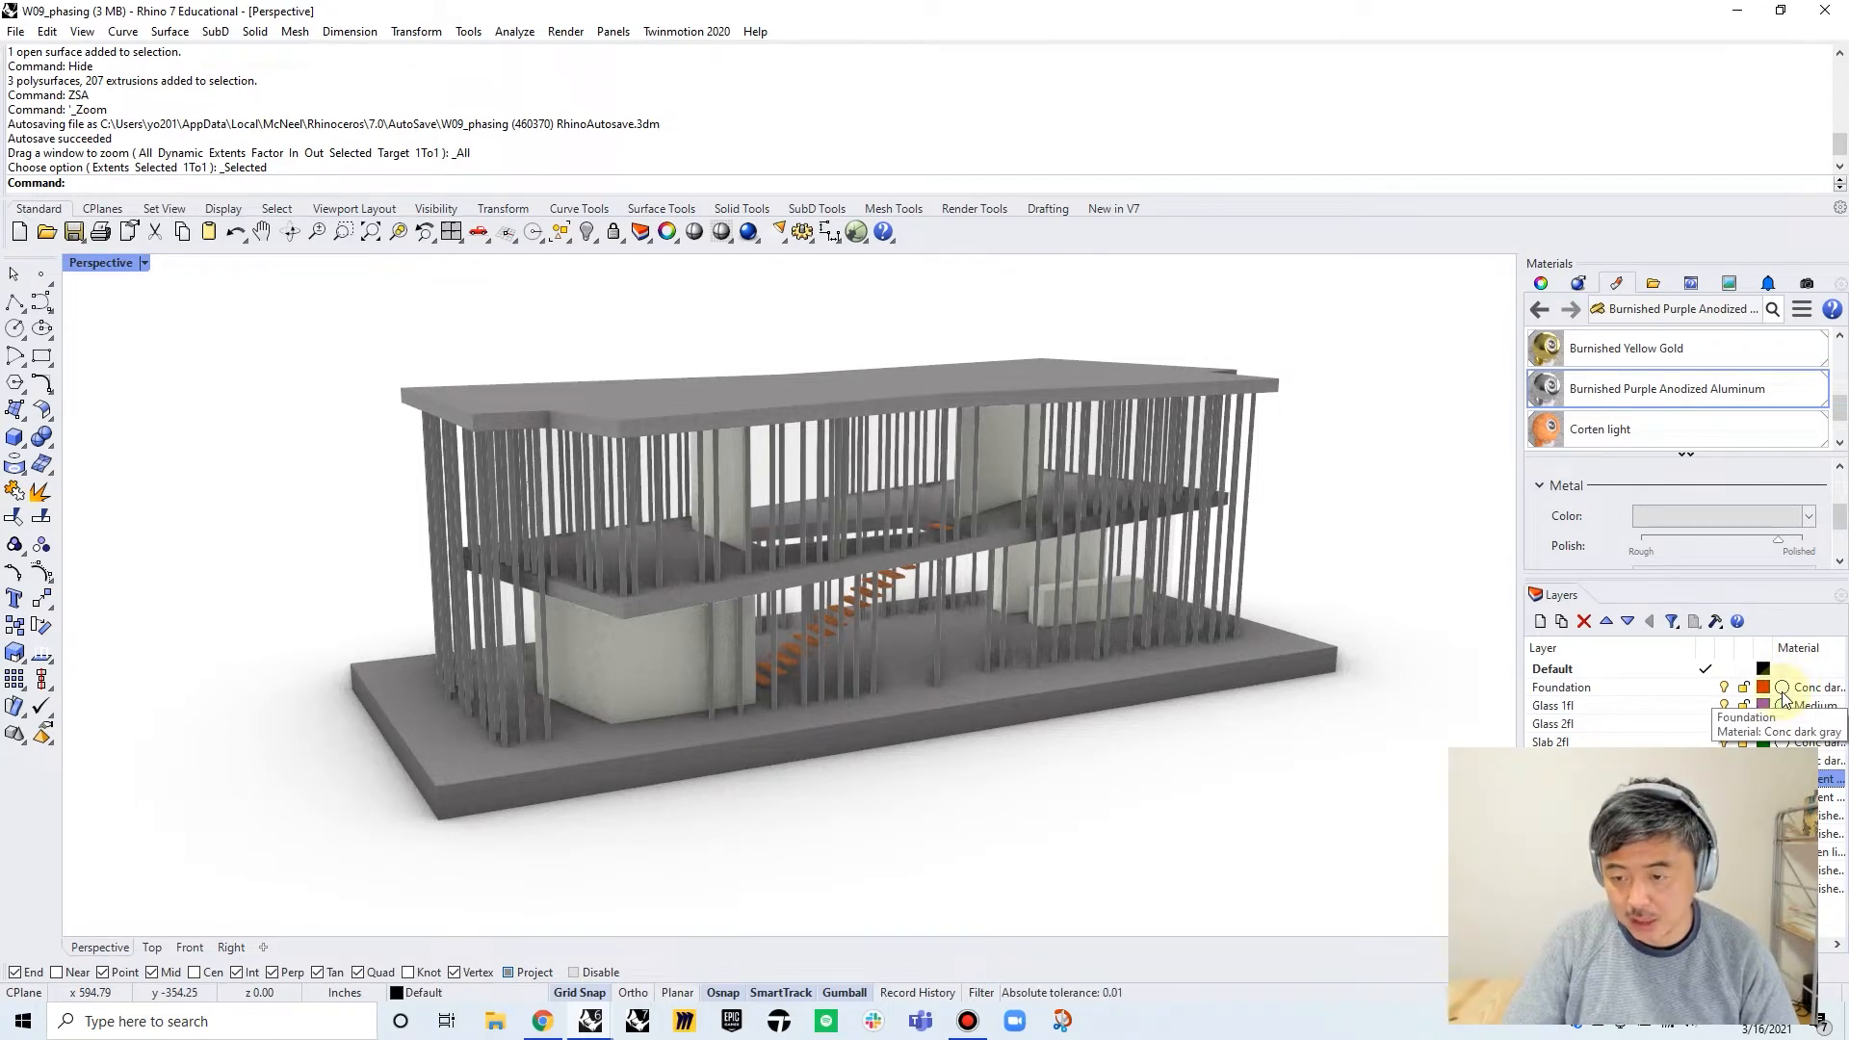
{"action": "right_click_drag", "start_coordinate": [1267, 697], "coordinate": [1184, 742]}
{"action": "mouse_move", "coordinate": [1007, 691]}
{"action": "right_mouse_down"}
{"action": "mouse_move", "coordinate": [1168, 748]}
{"action": "mouse_move", "coordinate": [1031, 716]}
{"action": "right_mouse_up"}
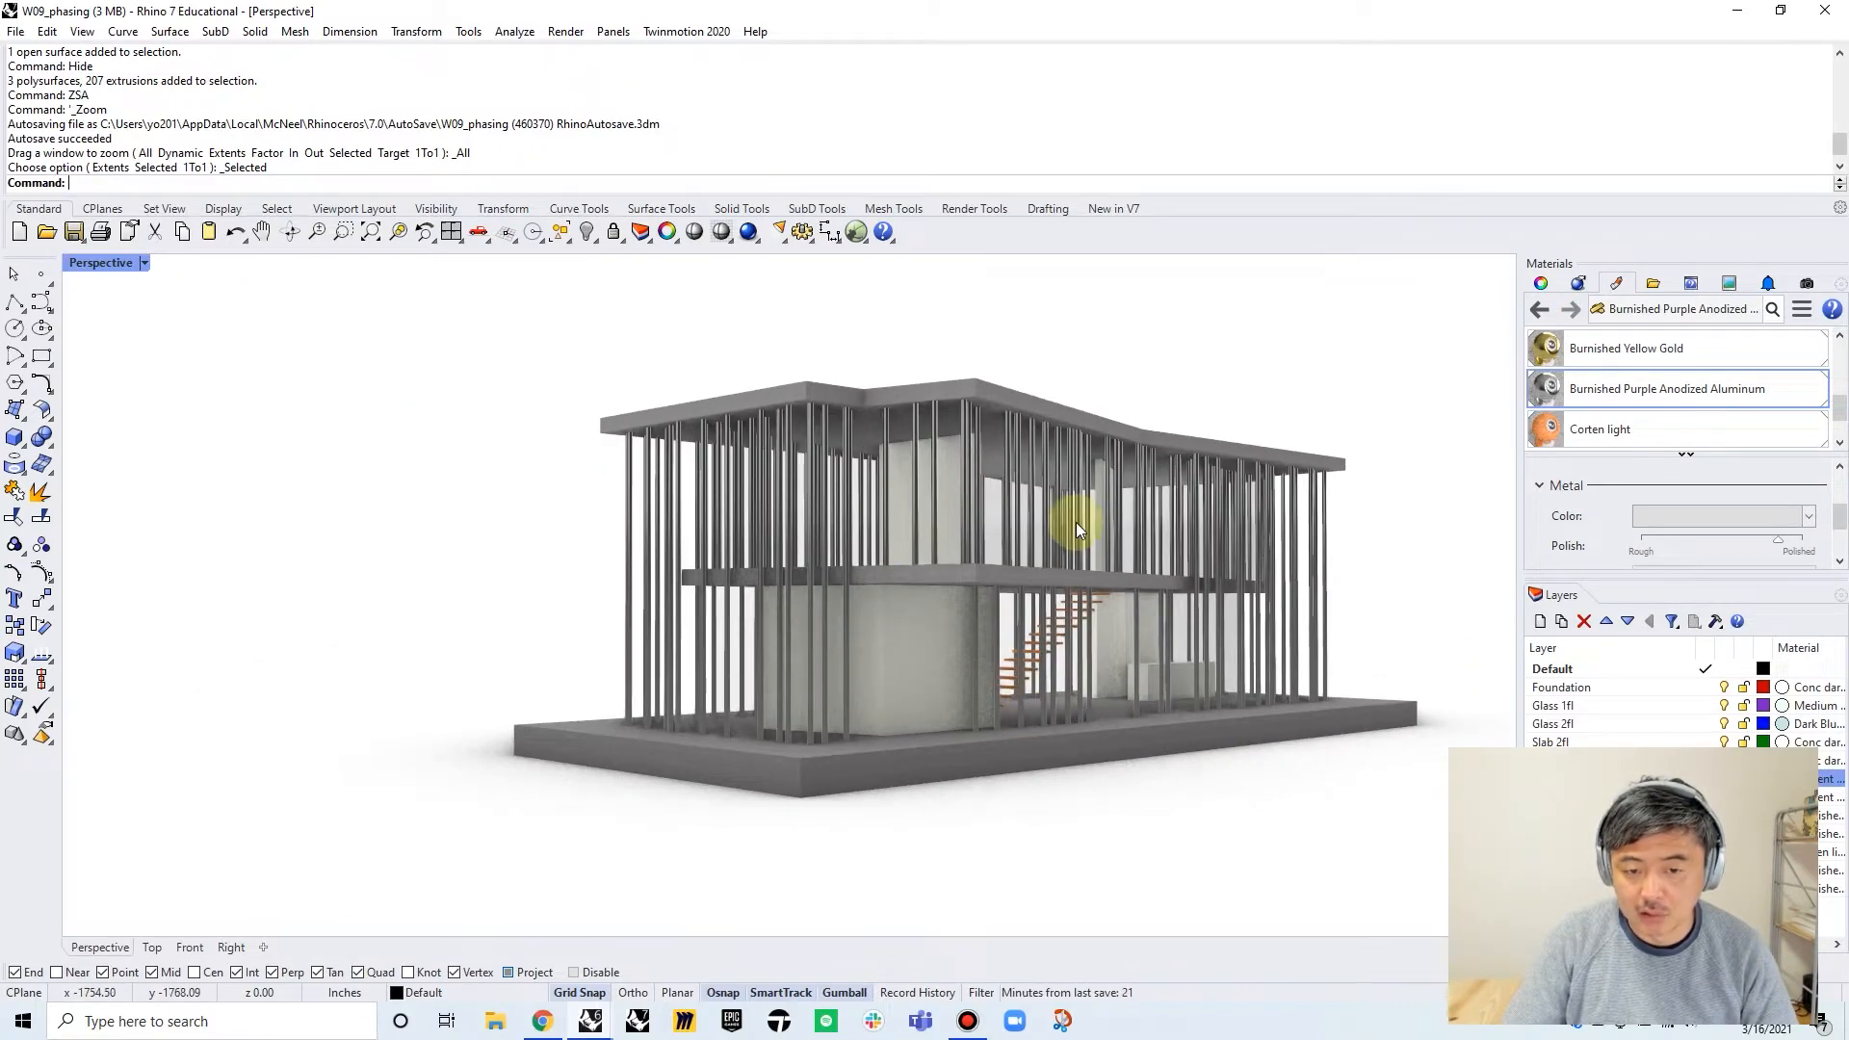
Select the entire building model and start exporting the selection in MotionBuilder (*.fbx) format
{"action": "right_click_drag", "start_coordinate": [1066, 536], "coordinate": [973, 559]}
{"action": "left_click_drag", "start_coordinate": [417, 330], "coordinate": [1387, 838]}
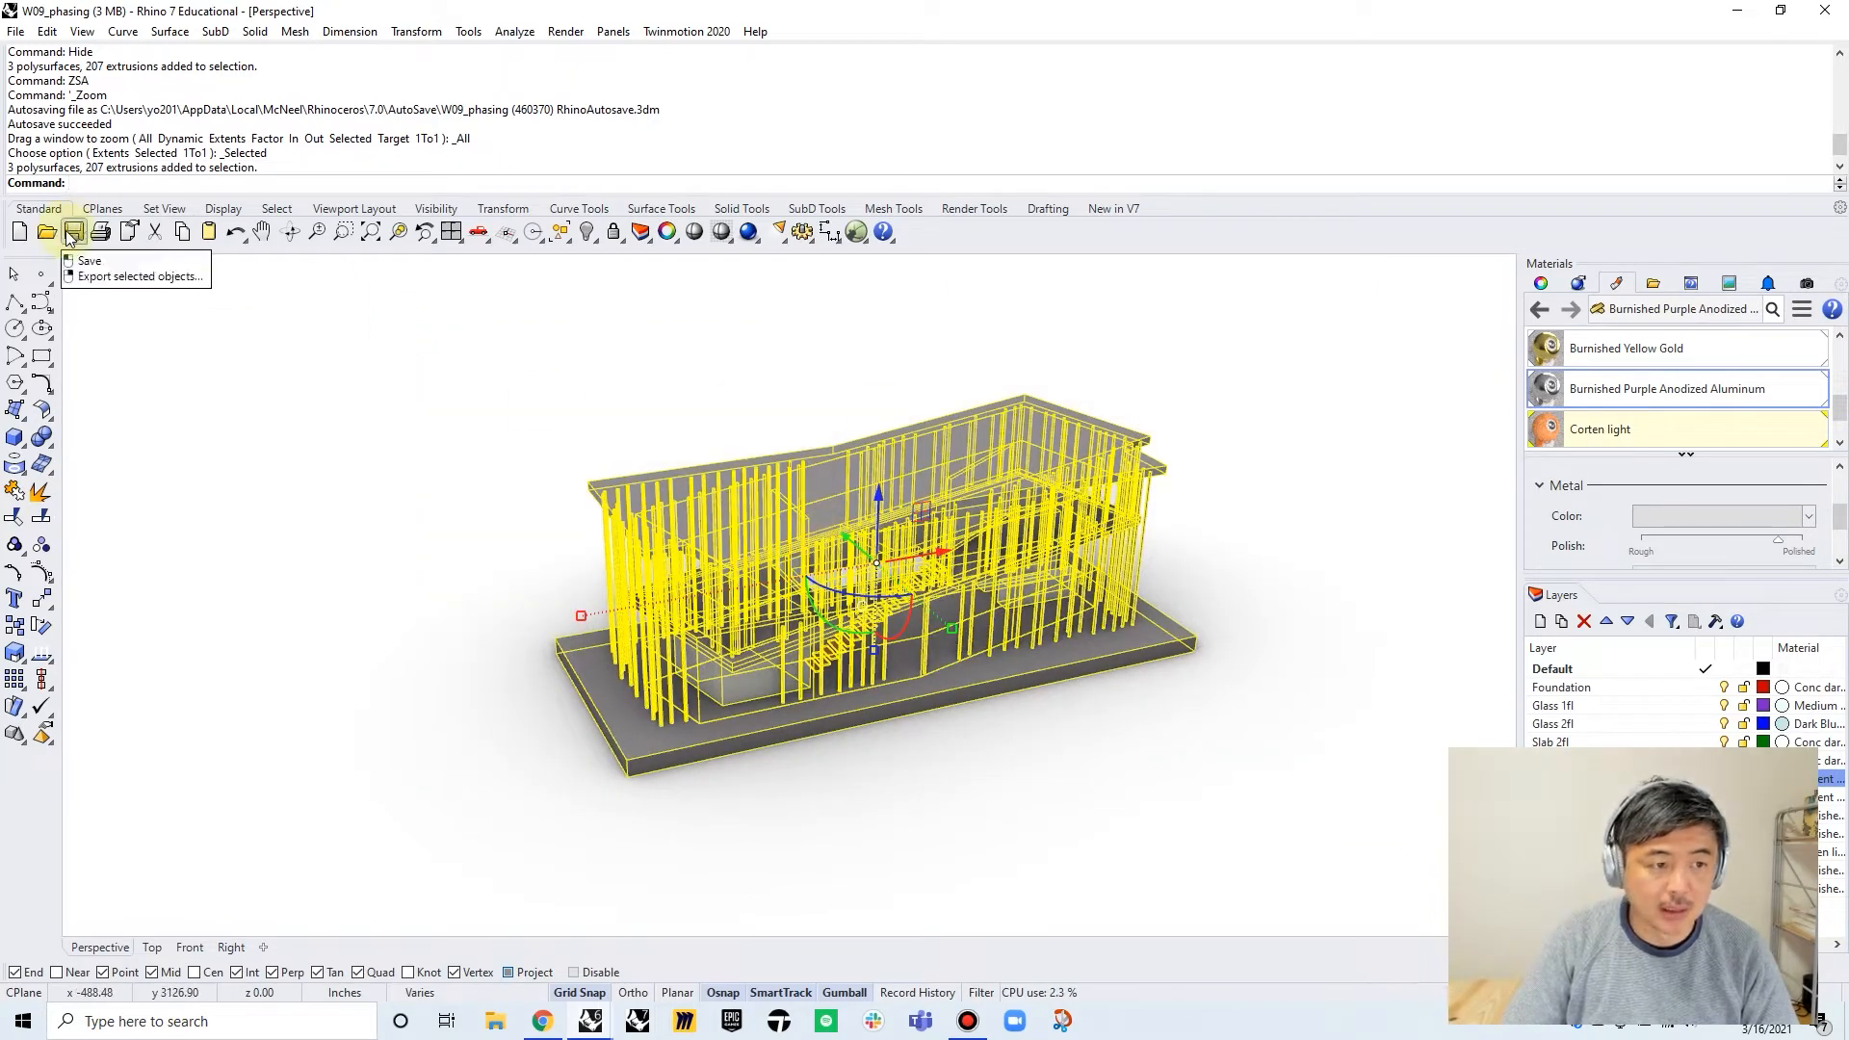
{"action": "left_click", "coordinate": [15, 32]}
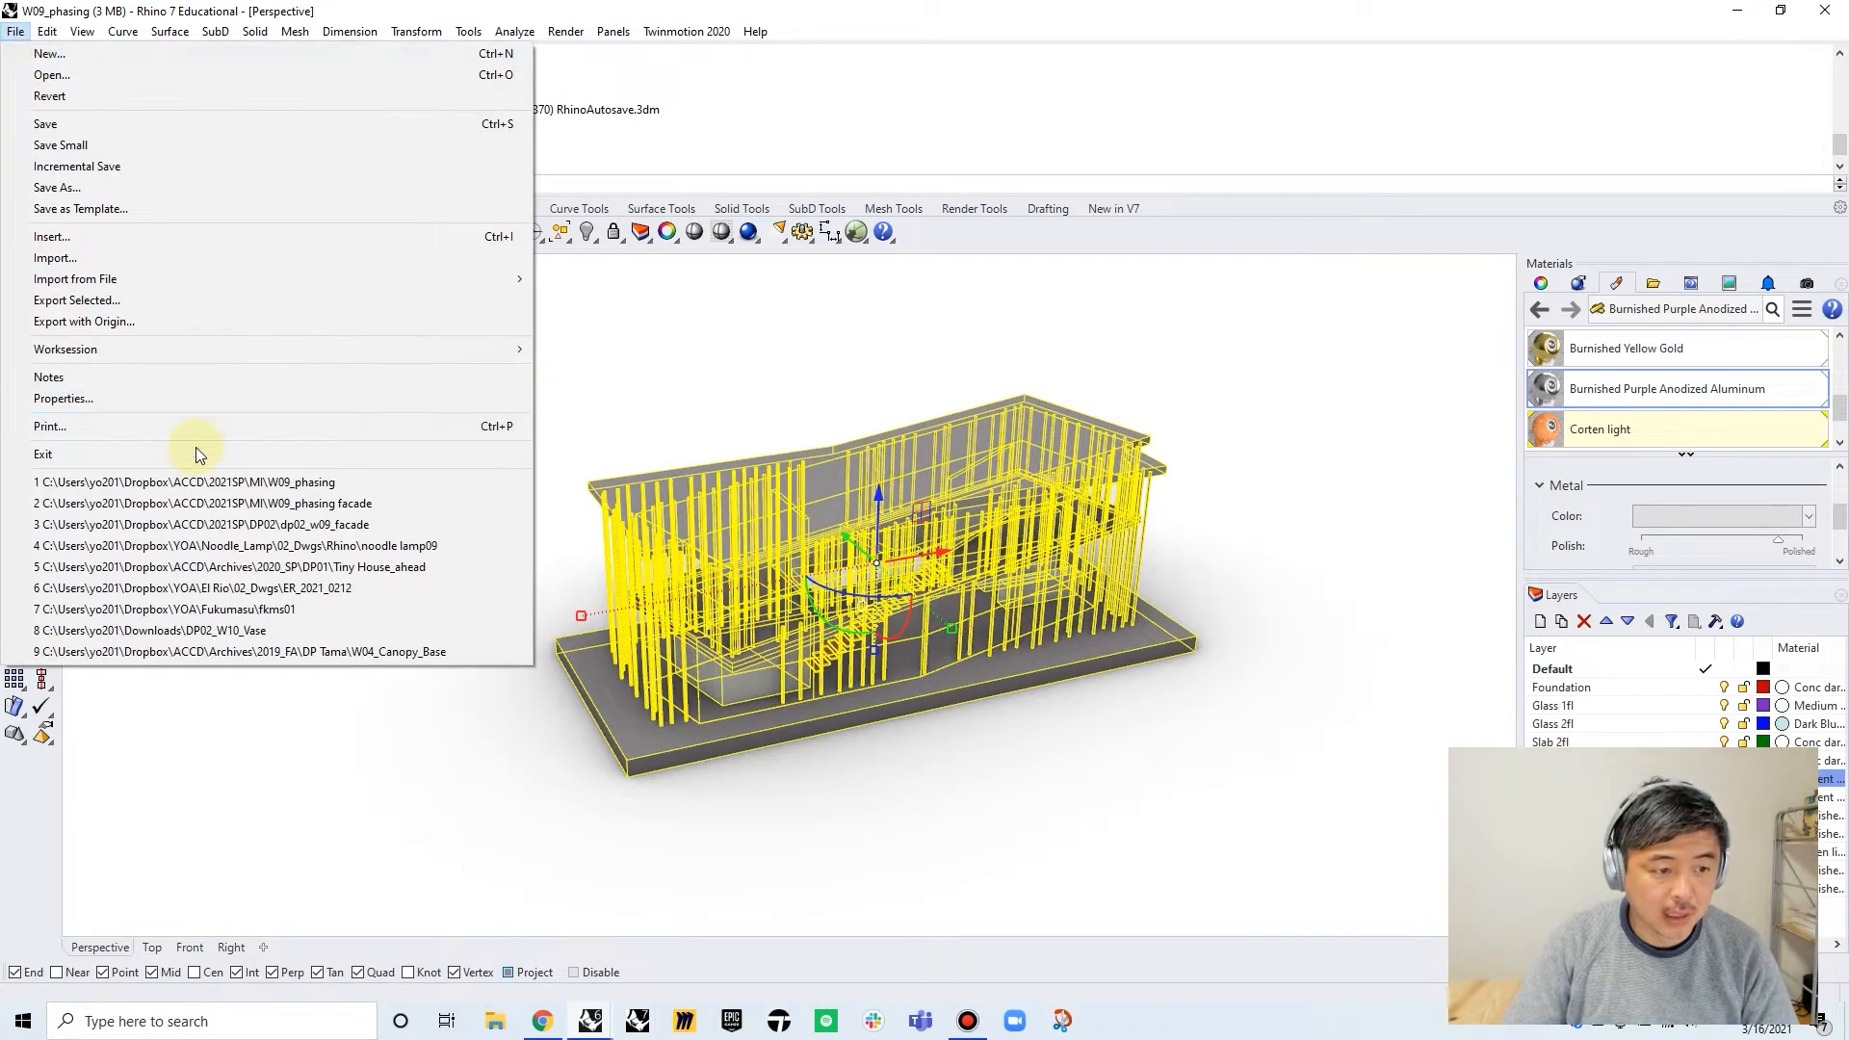
{"action": "left_click", "coordinate": [188, 301]}
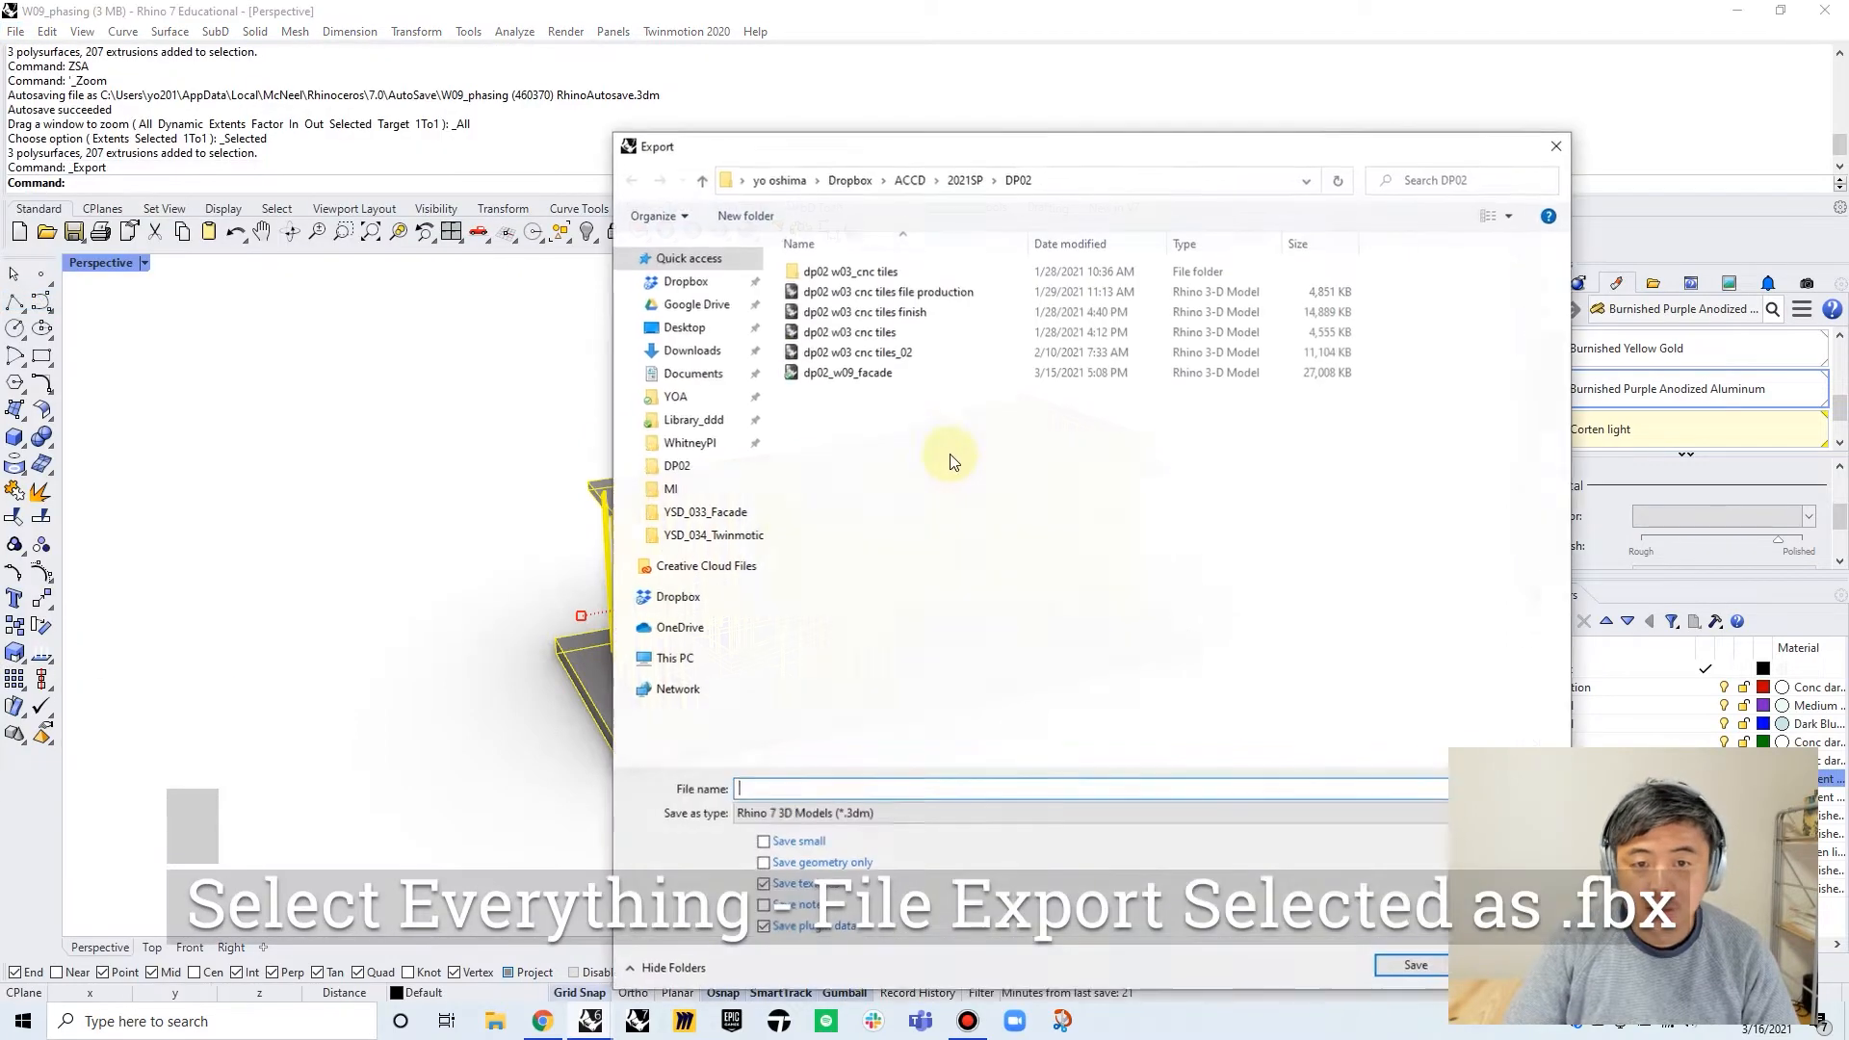
{"action": "left_click", "coordinate": [801, 818]}
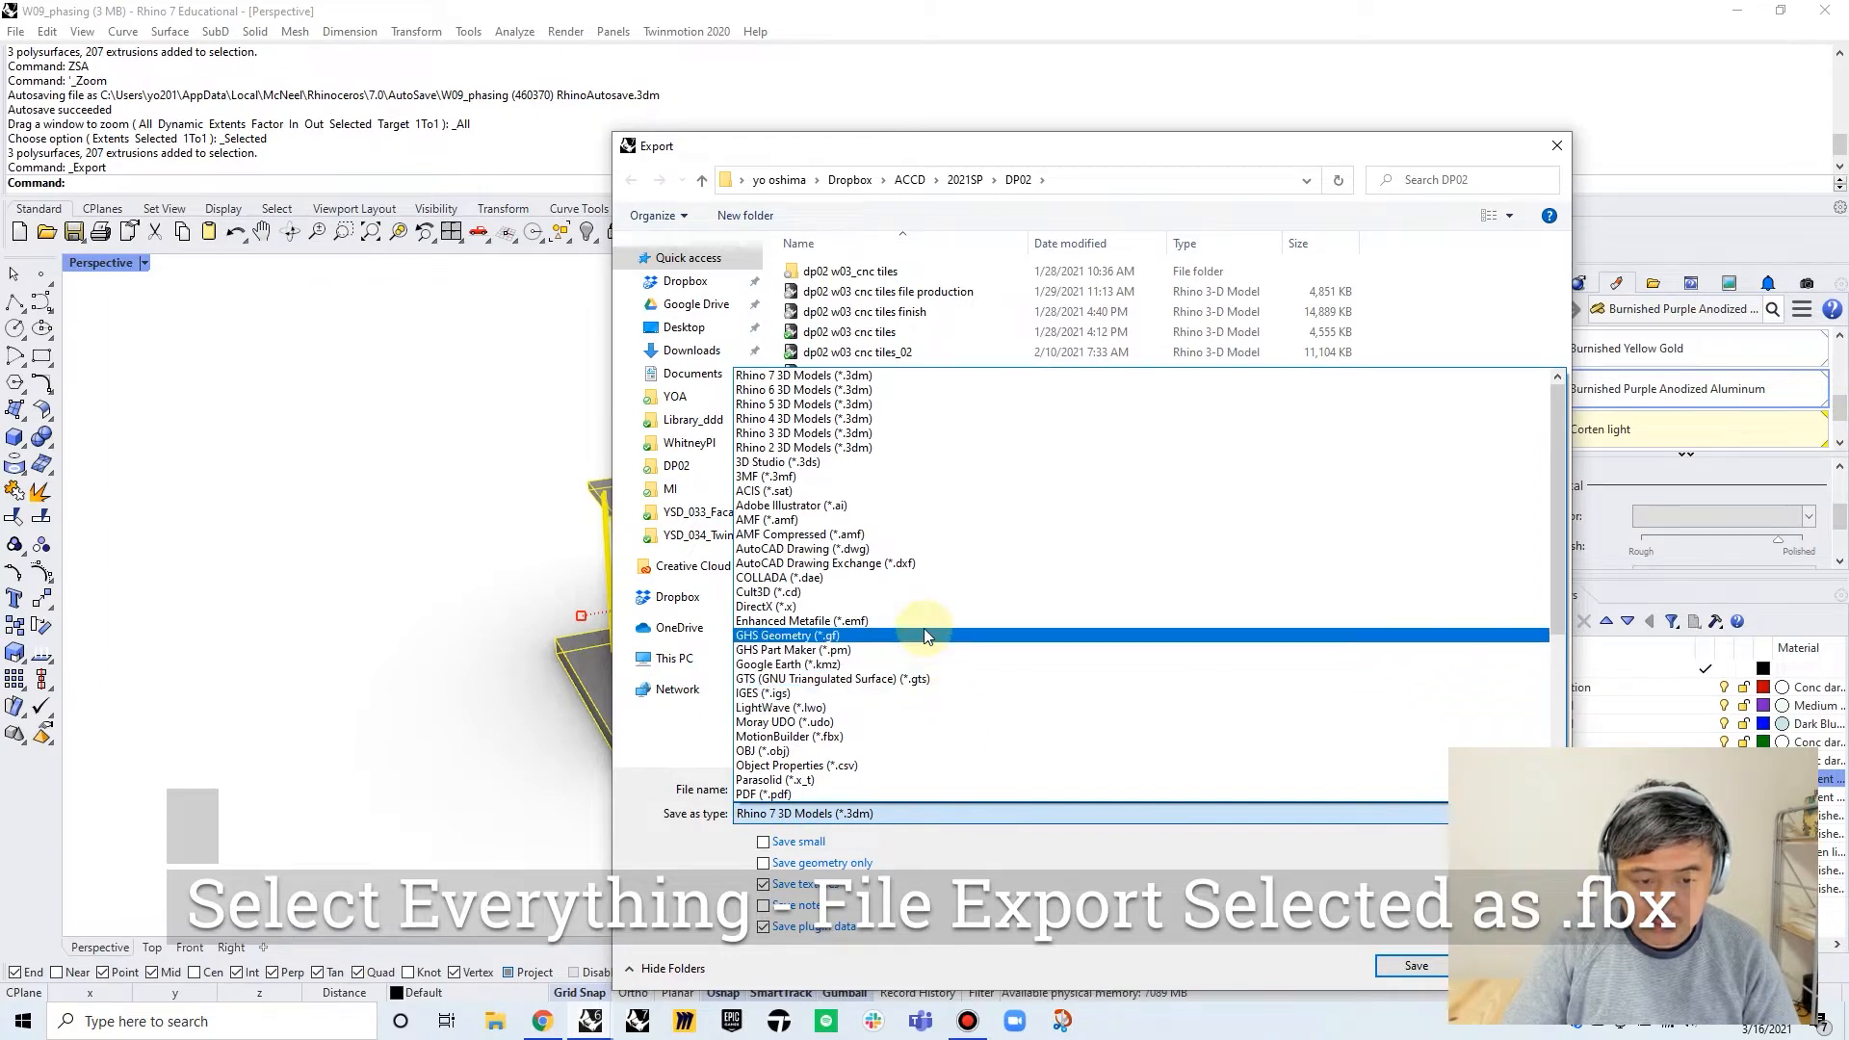
{"action": "left_click", "coordinate": [901, 736]}
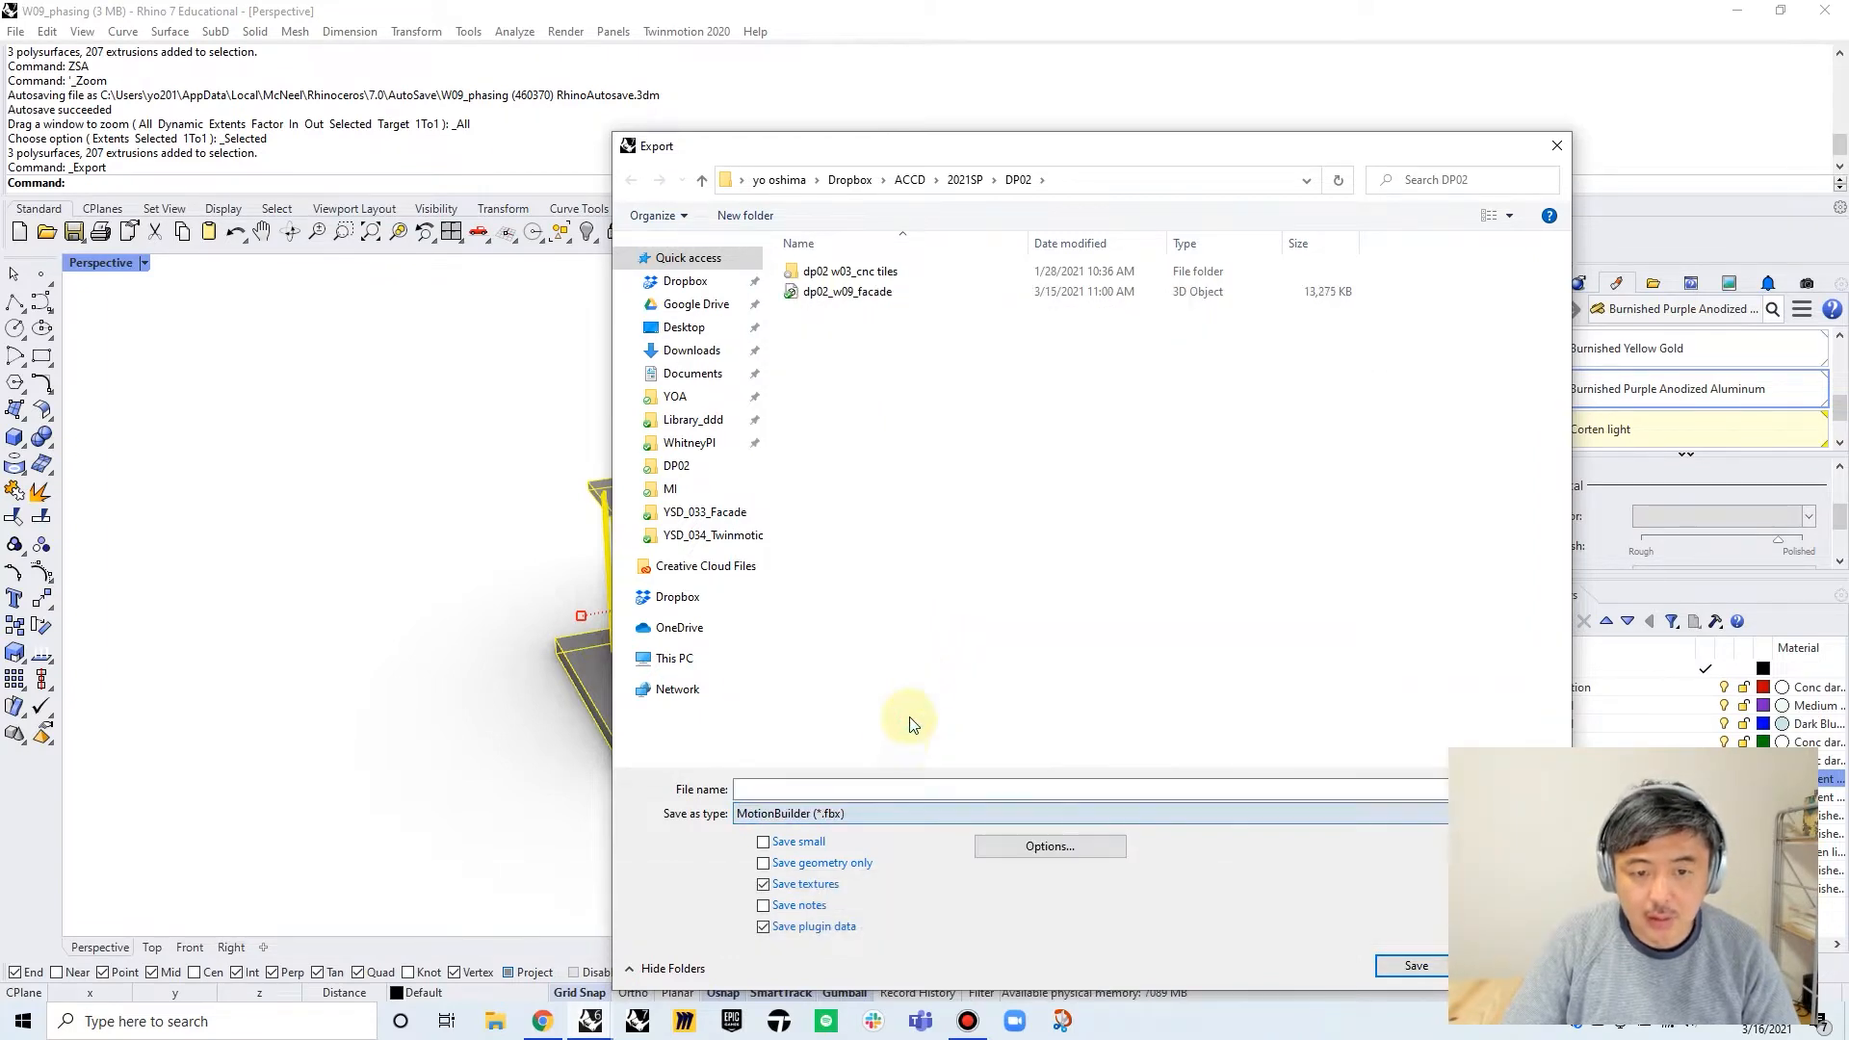
Set the export destination to the MI folder inside 2021SP and name the file phasing_building
{"action": "left_click", "coordinate": [841, 292]}
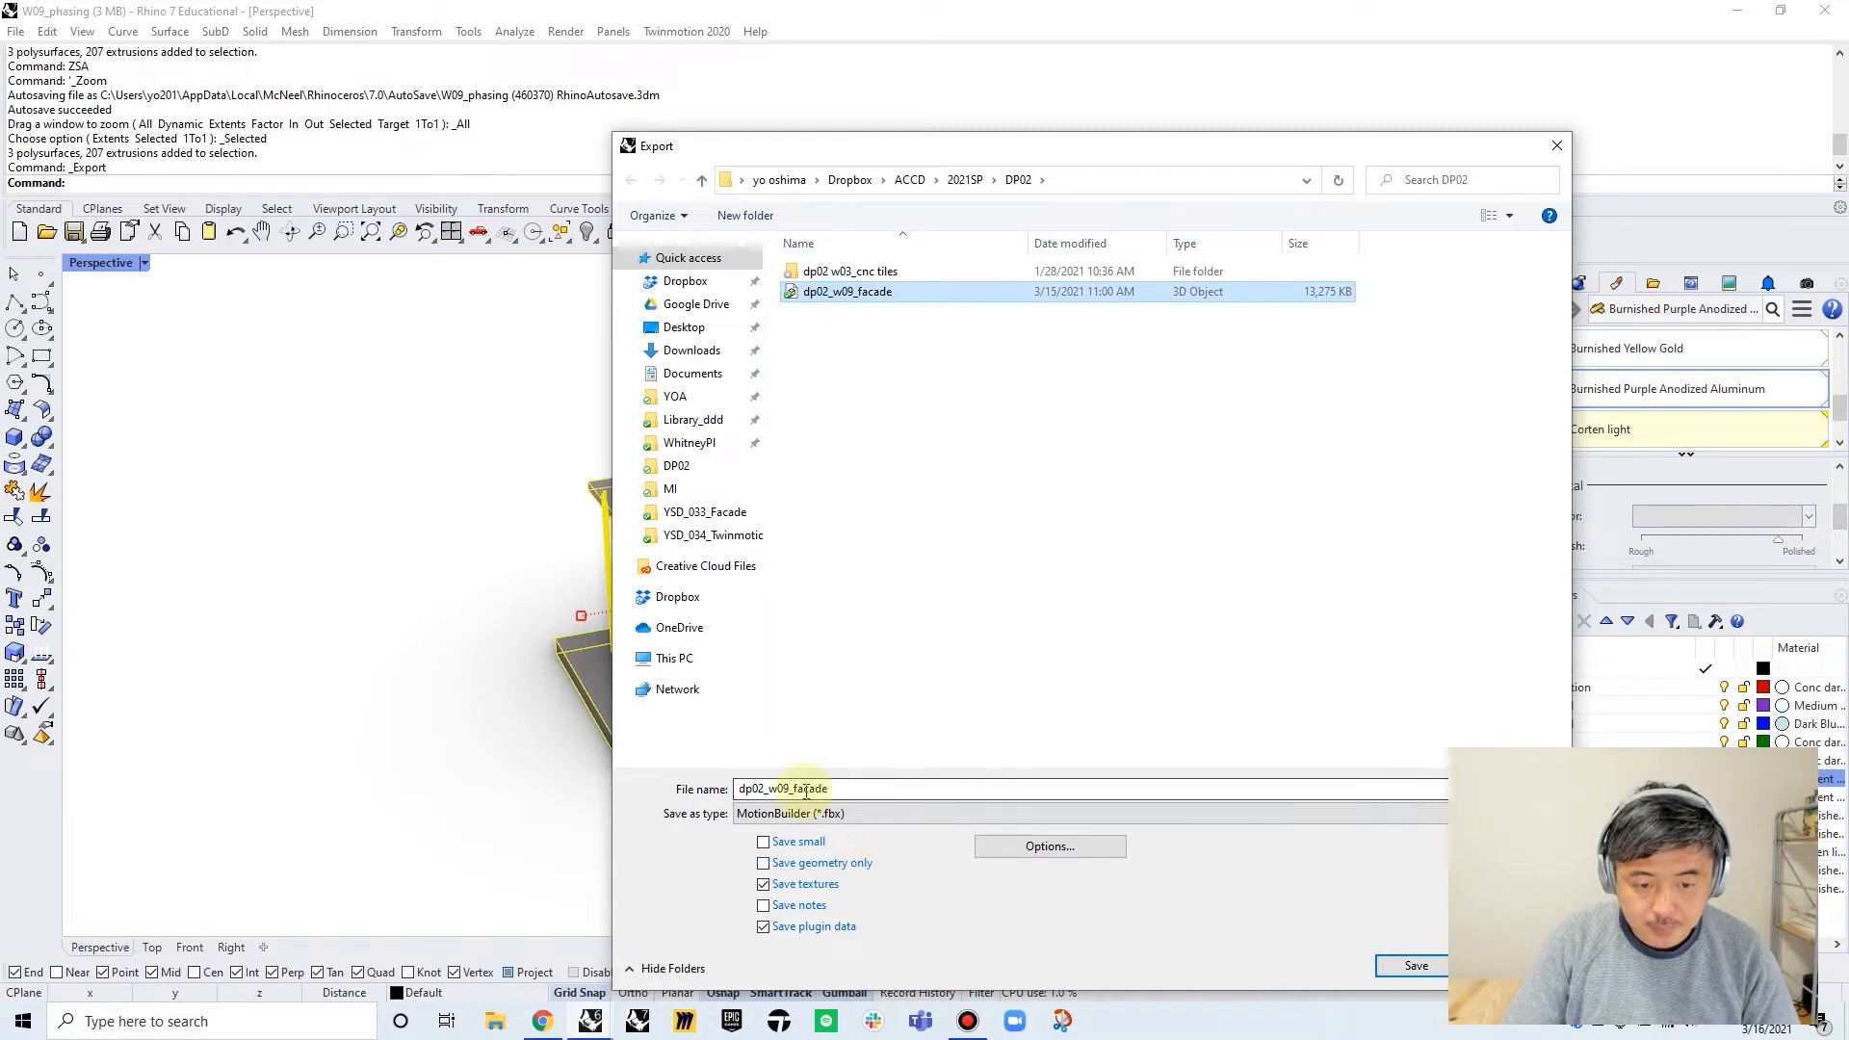
{"action": "double_click", "coordinate": [771, 788]}
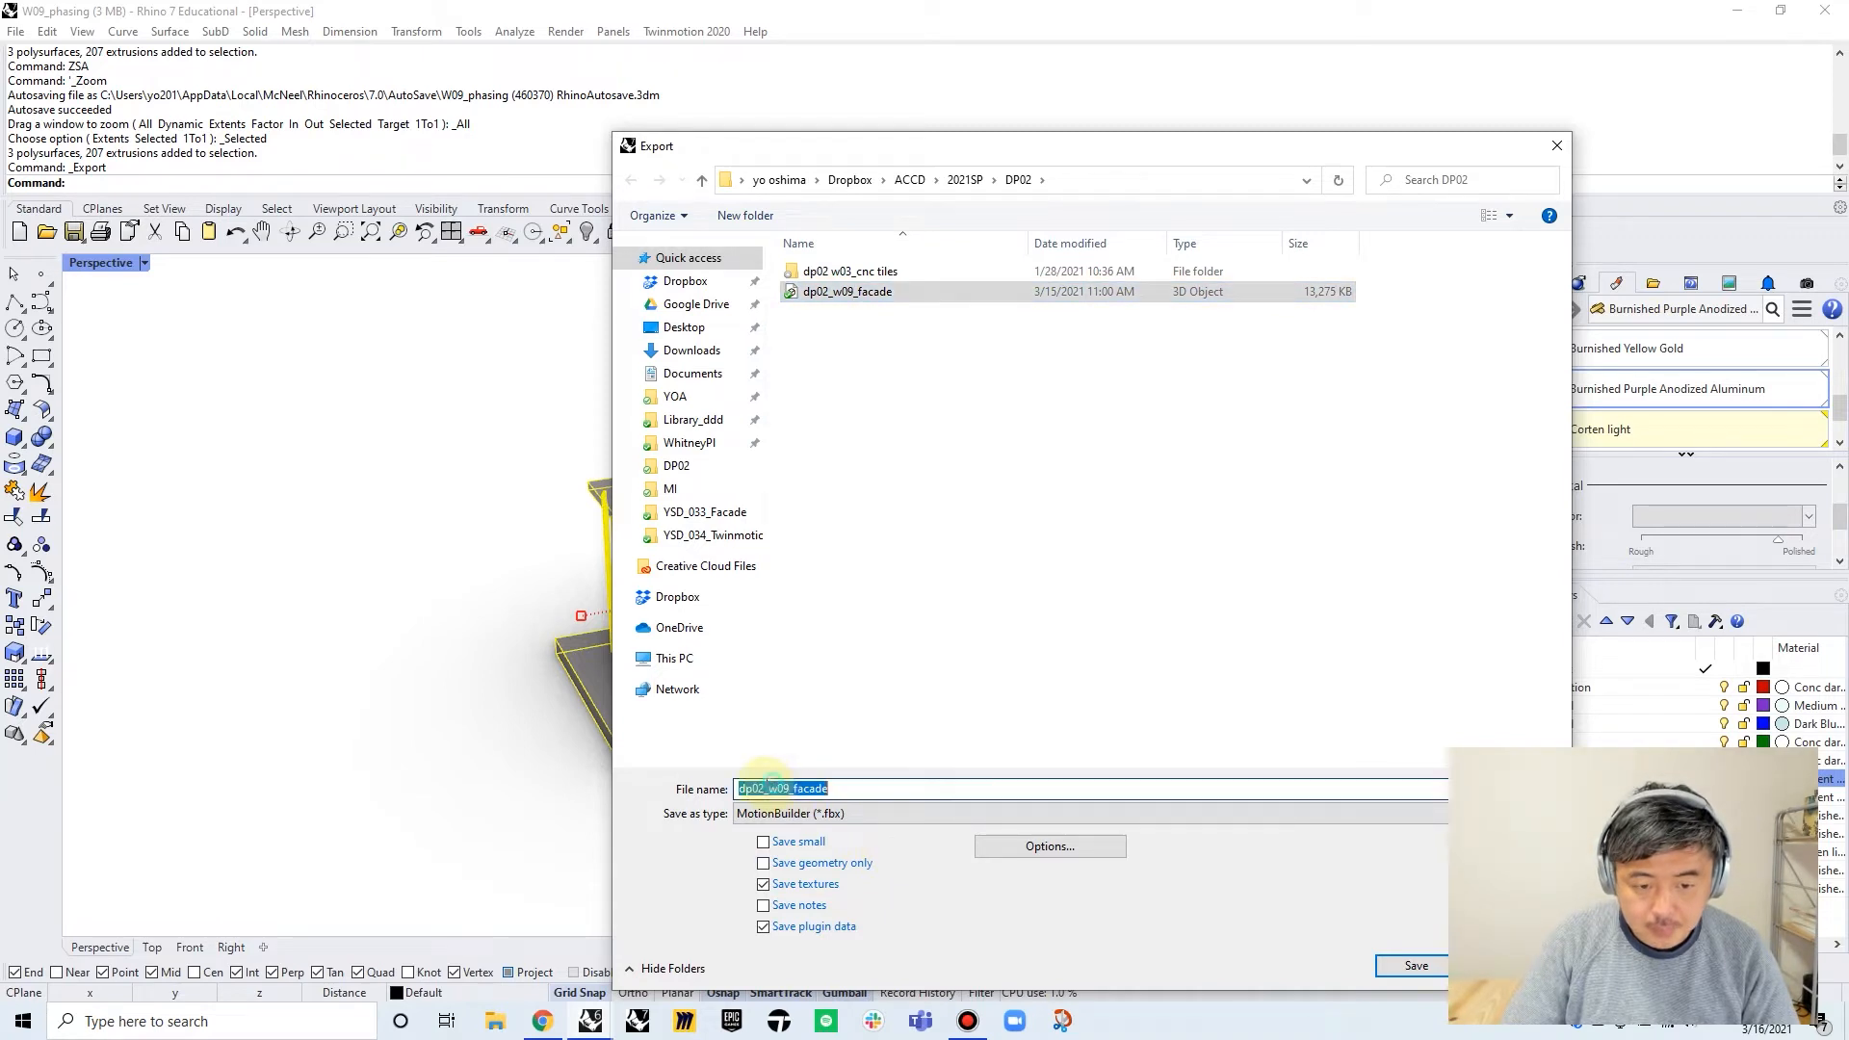
{"action": "left_click", "coordinate": [965, 180]}
{"action": "double_click", "coordinate": [818, 290]}
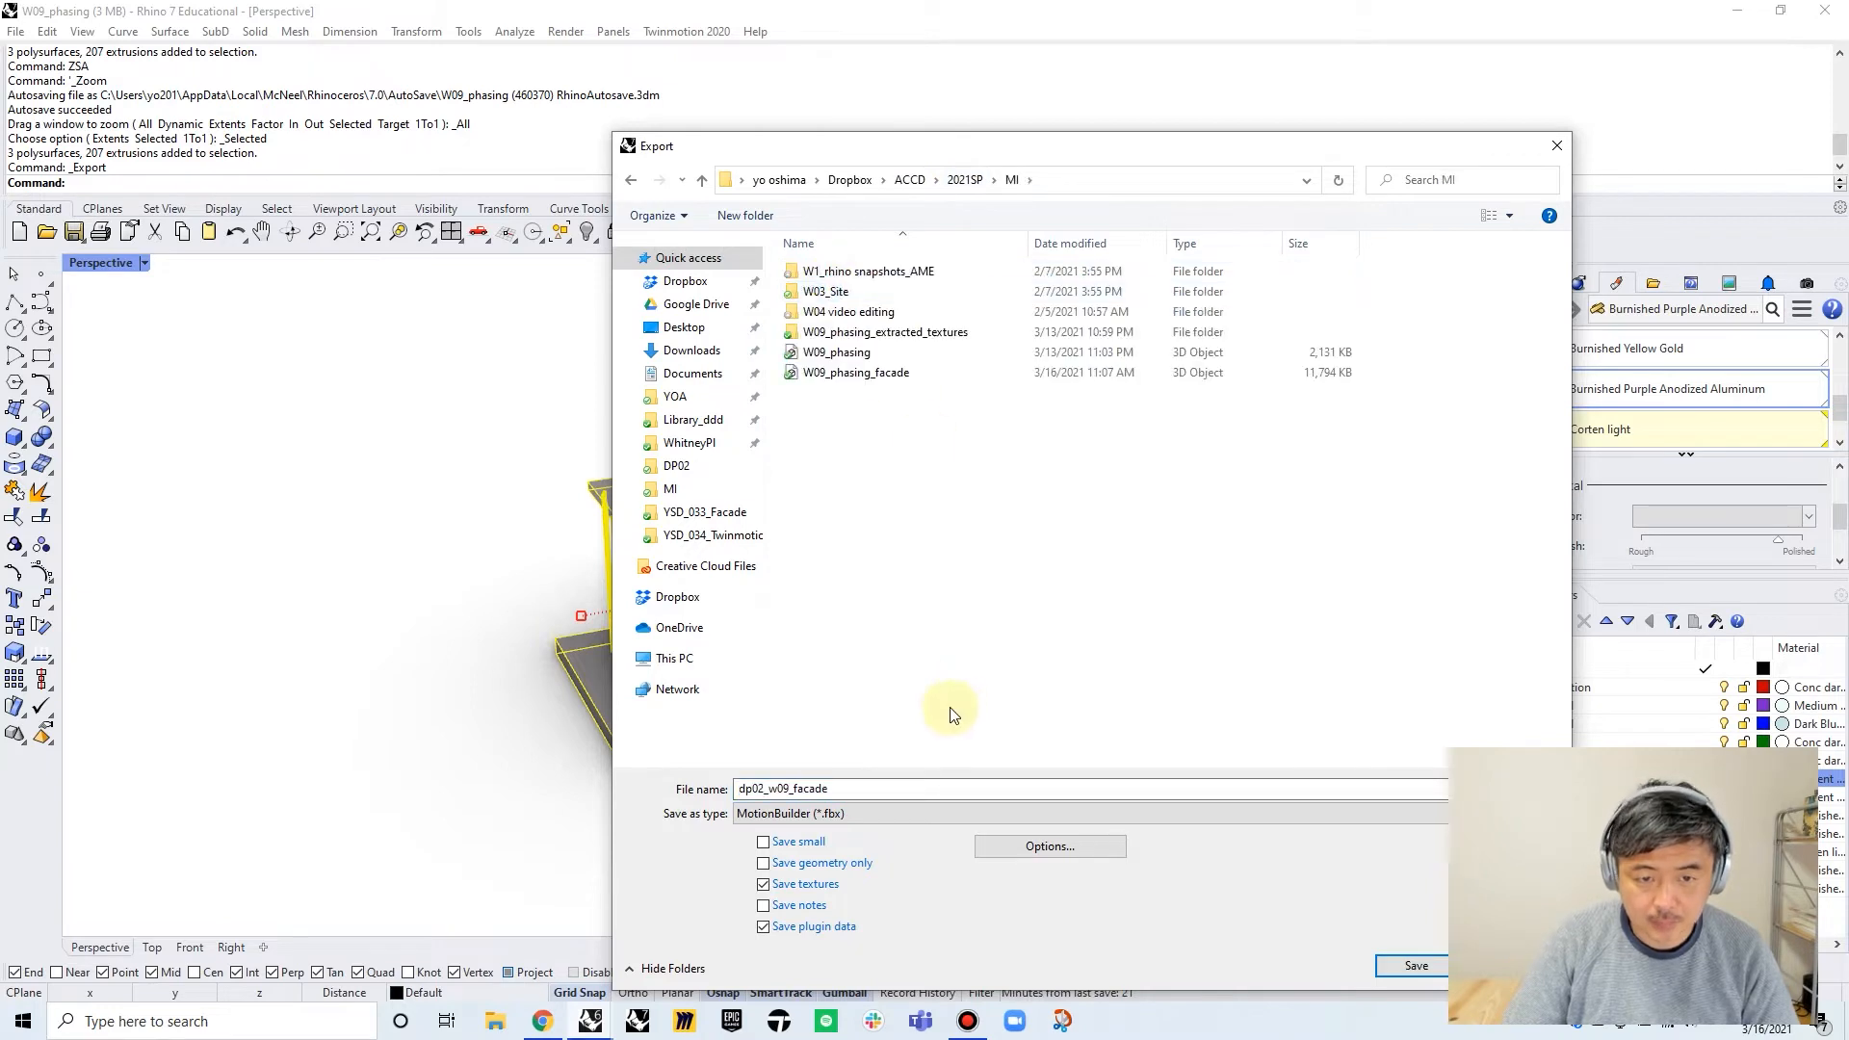
{"action": "double_click", "coordinate": [852, 788]}
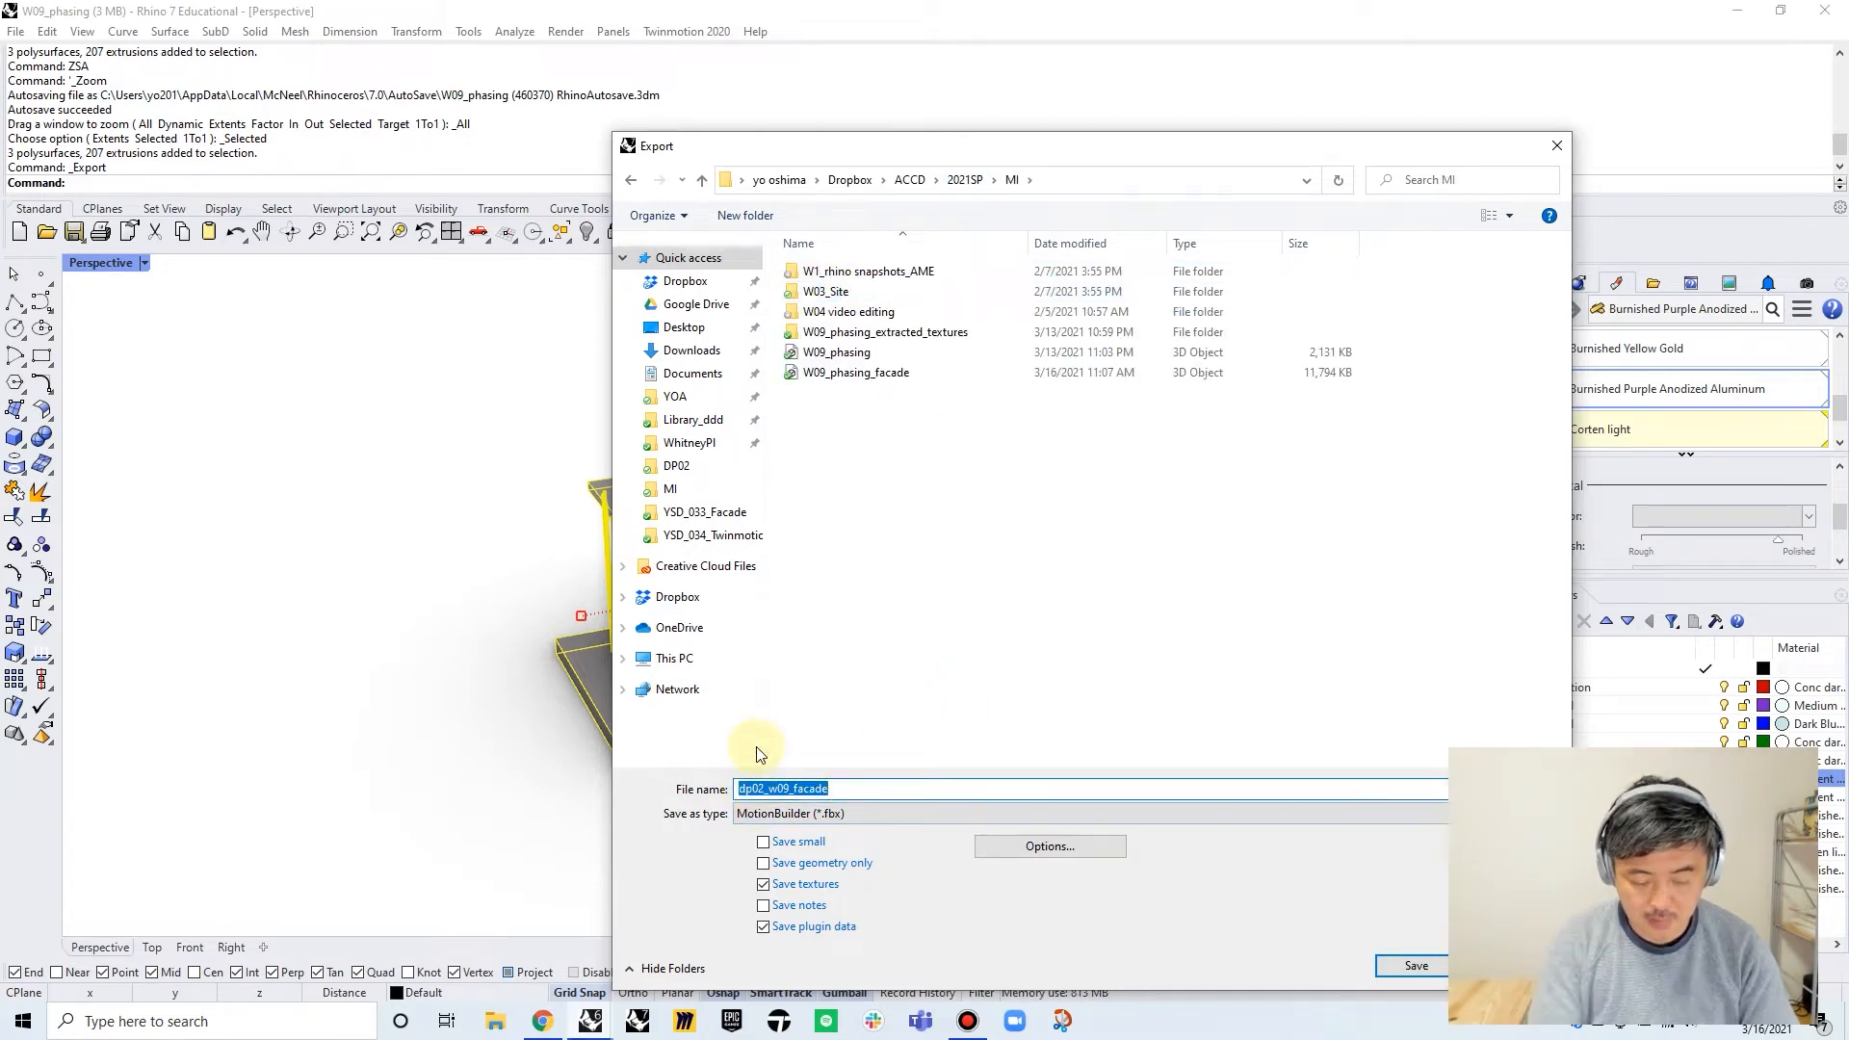
{"action": "type", "text": "phasing"}
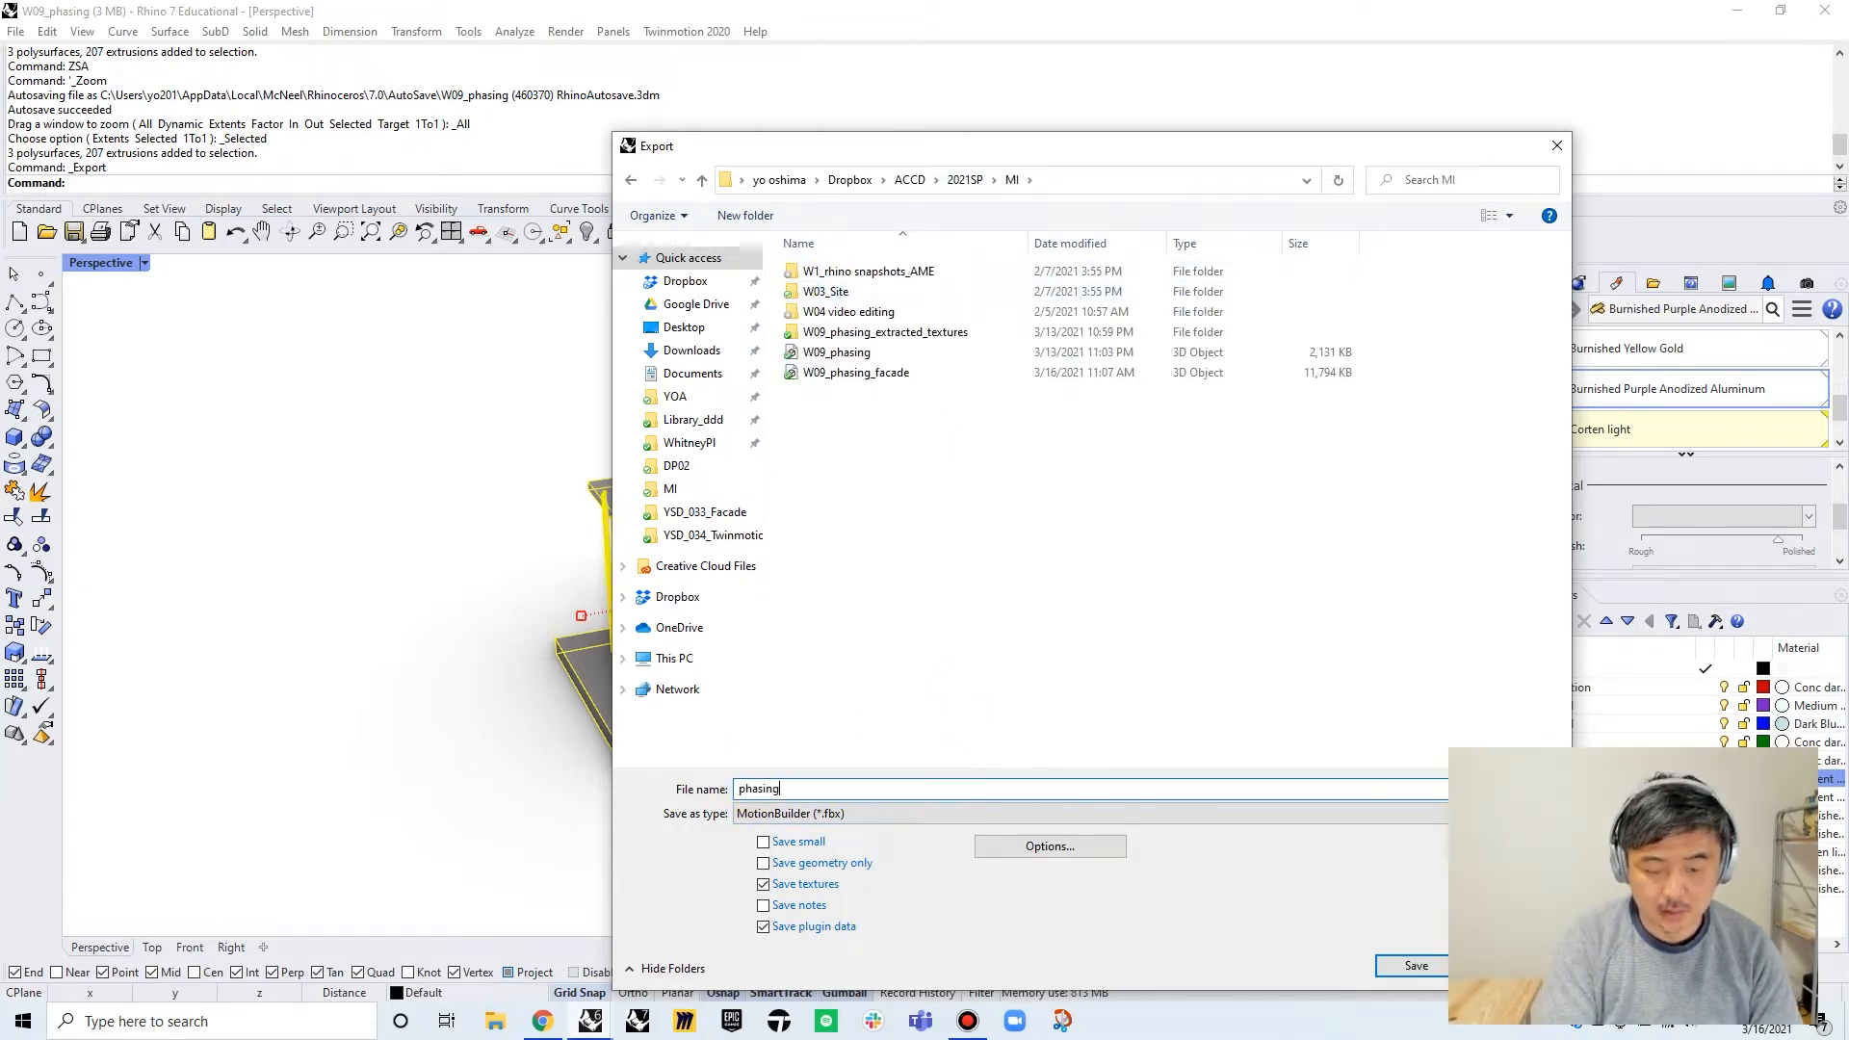
{"action": "type", "text": "_building"}
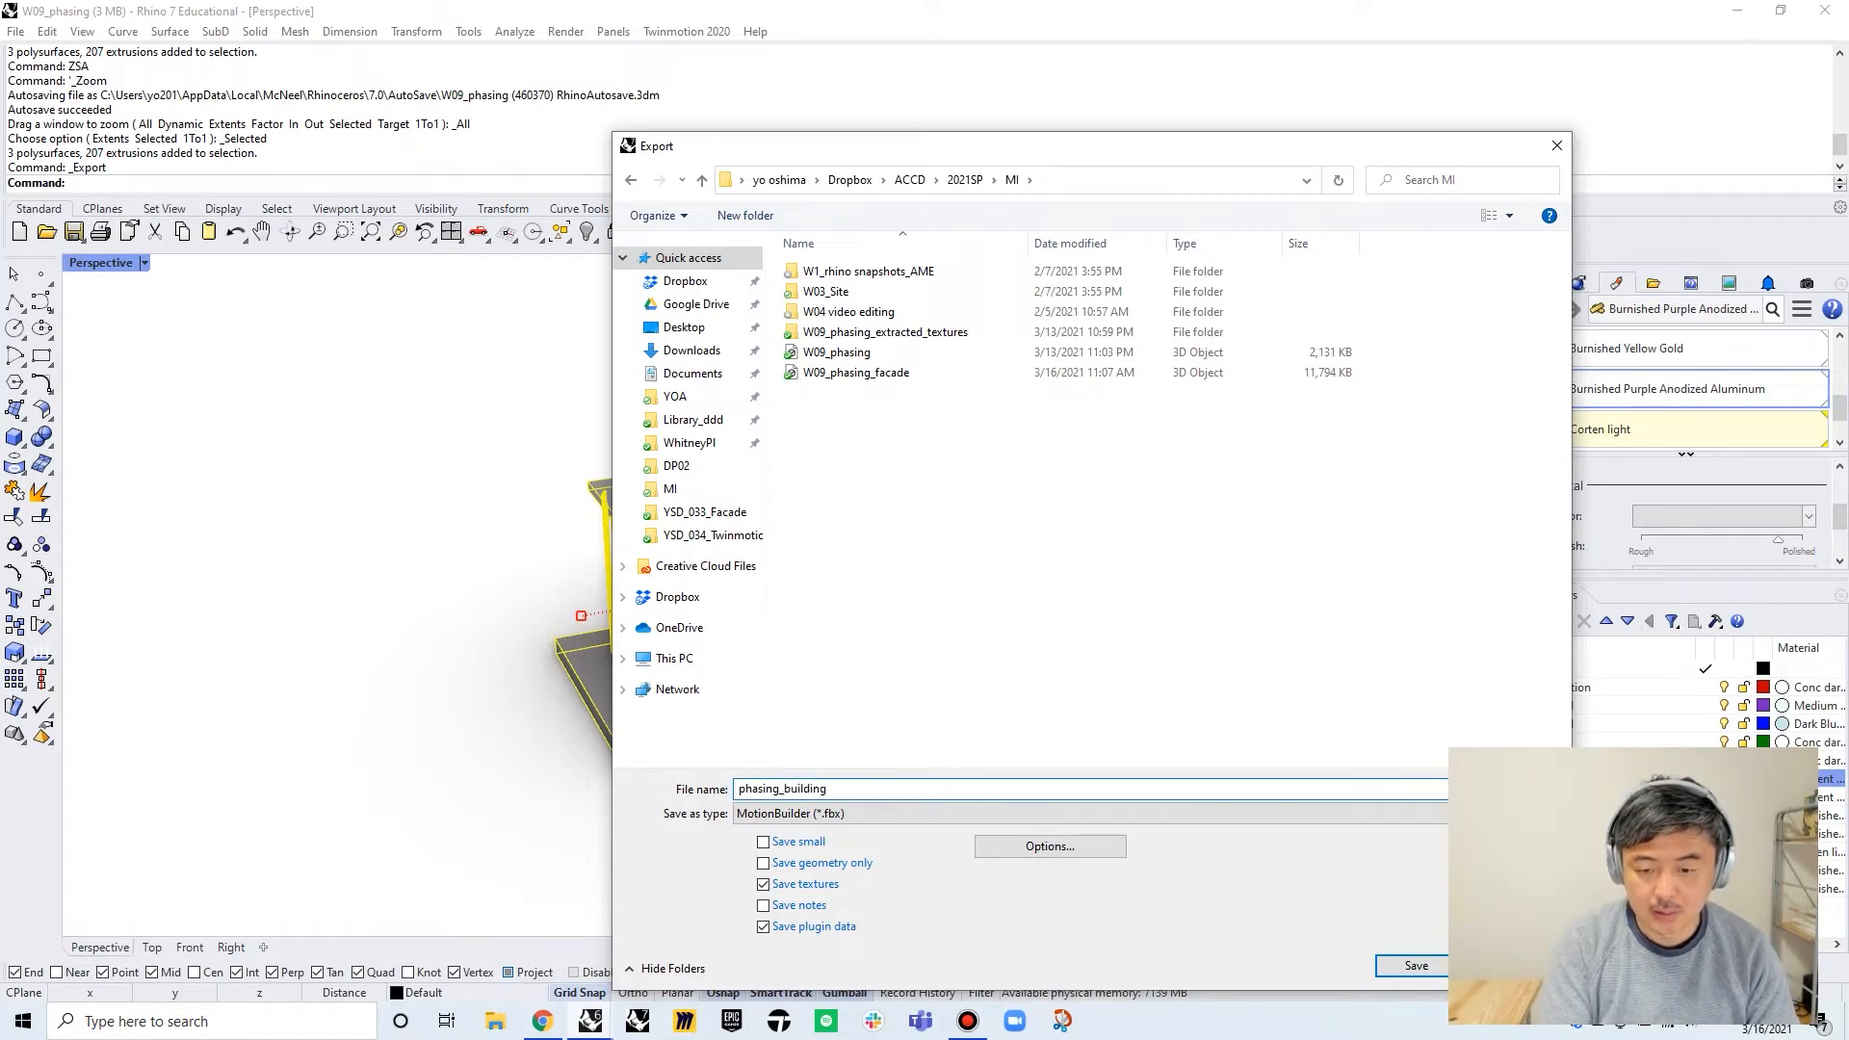
Run the FBX export with meshes only, Phong materials and Version 7 binary, accepting the polygon mesh density
{"action": "key", "text": "Return"}
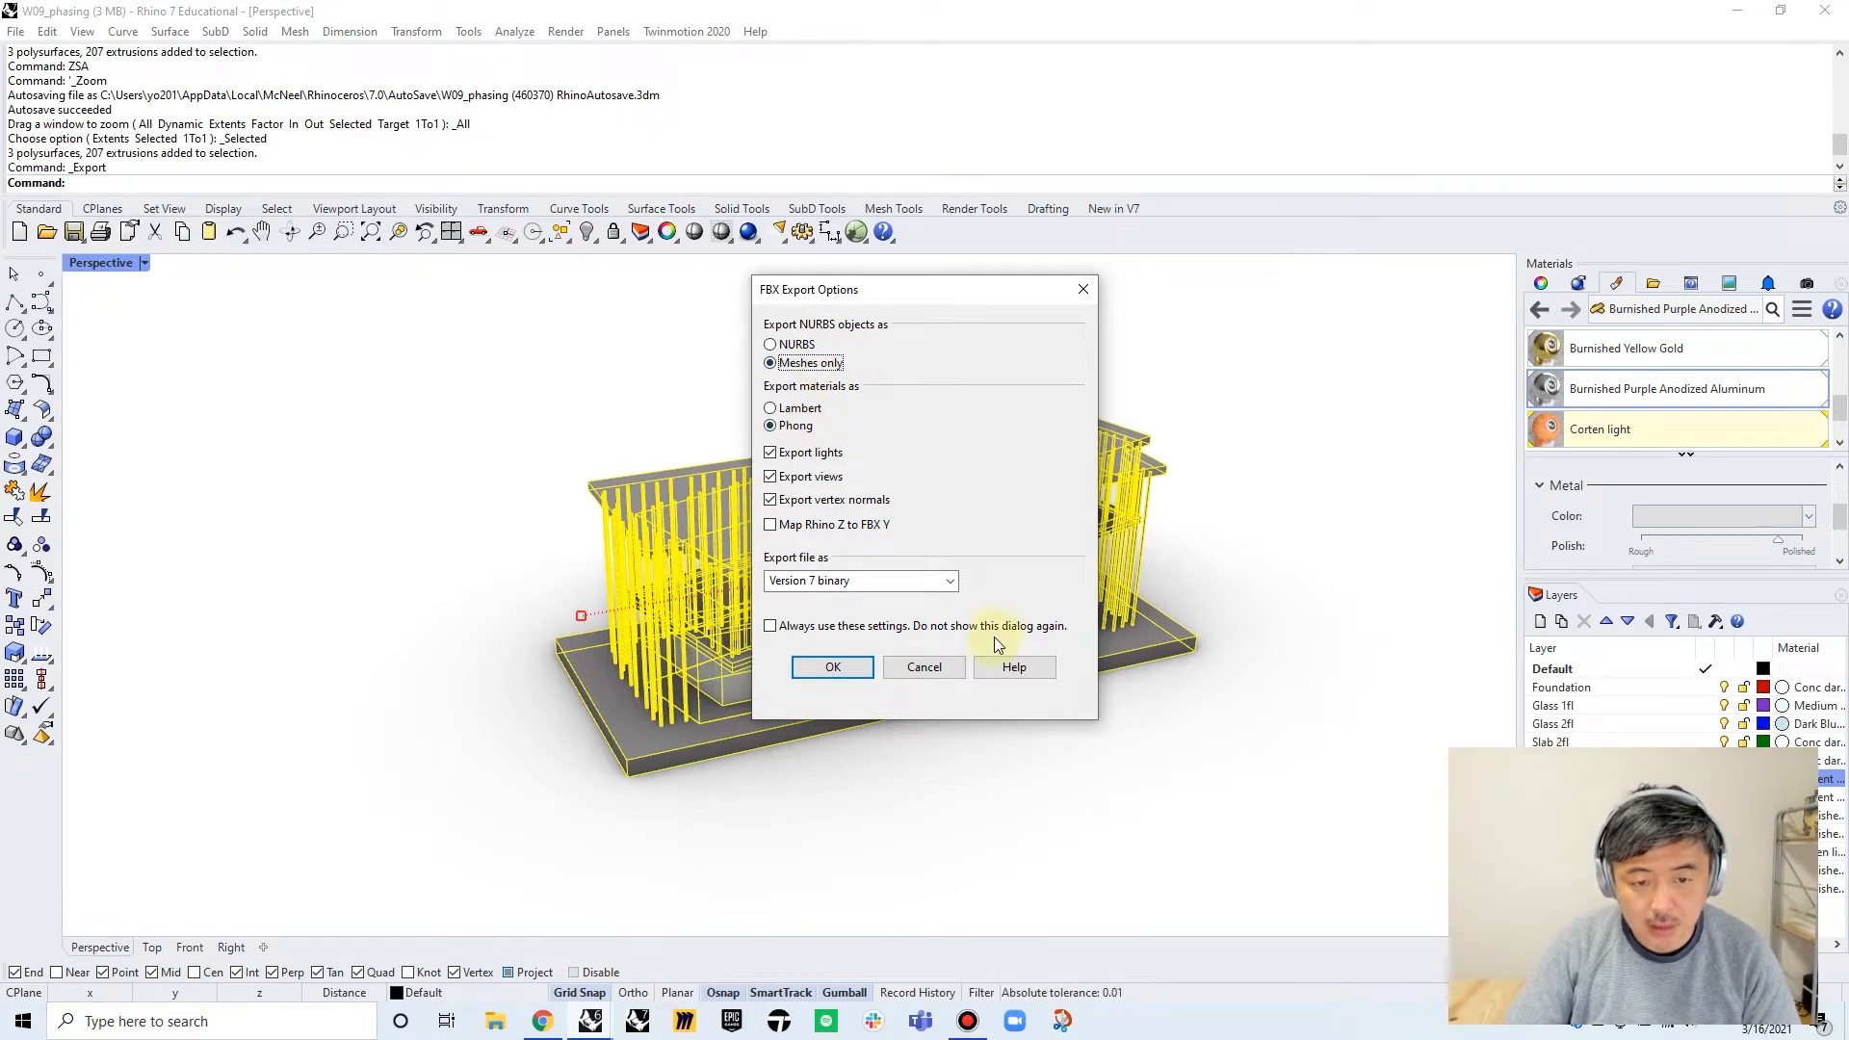
{"action": "left_click", "coordinate": [833, 668]}
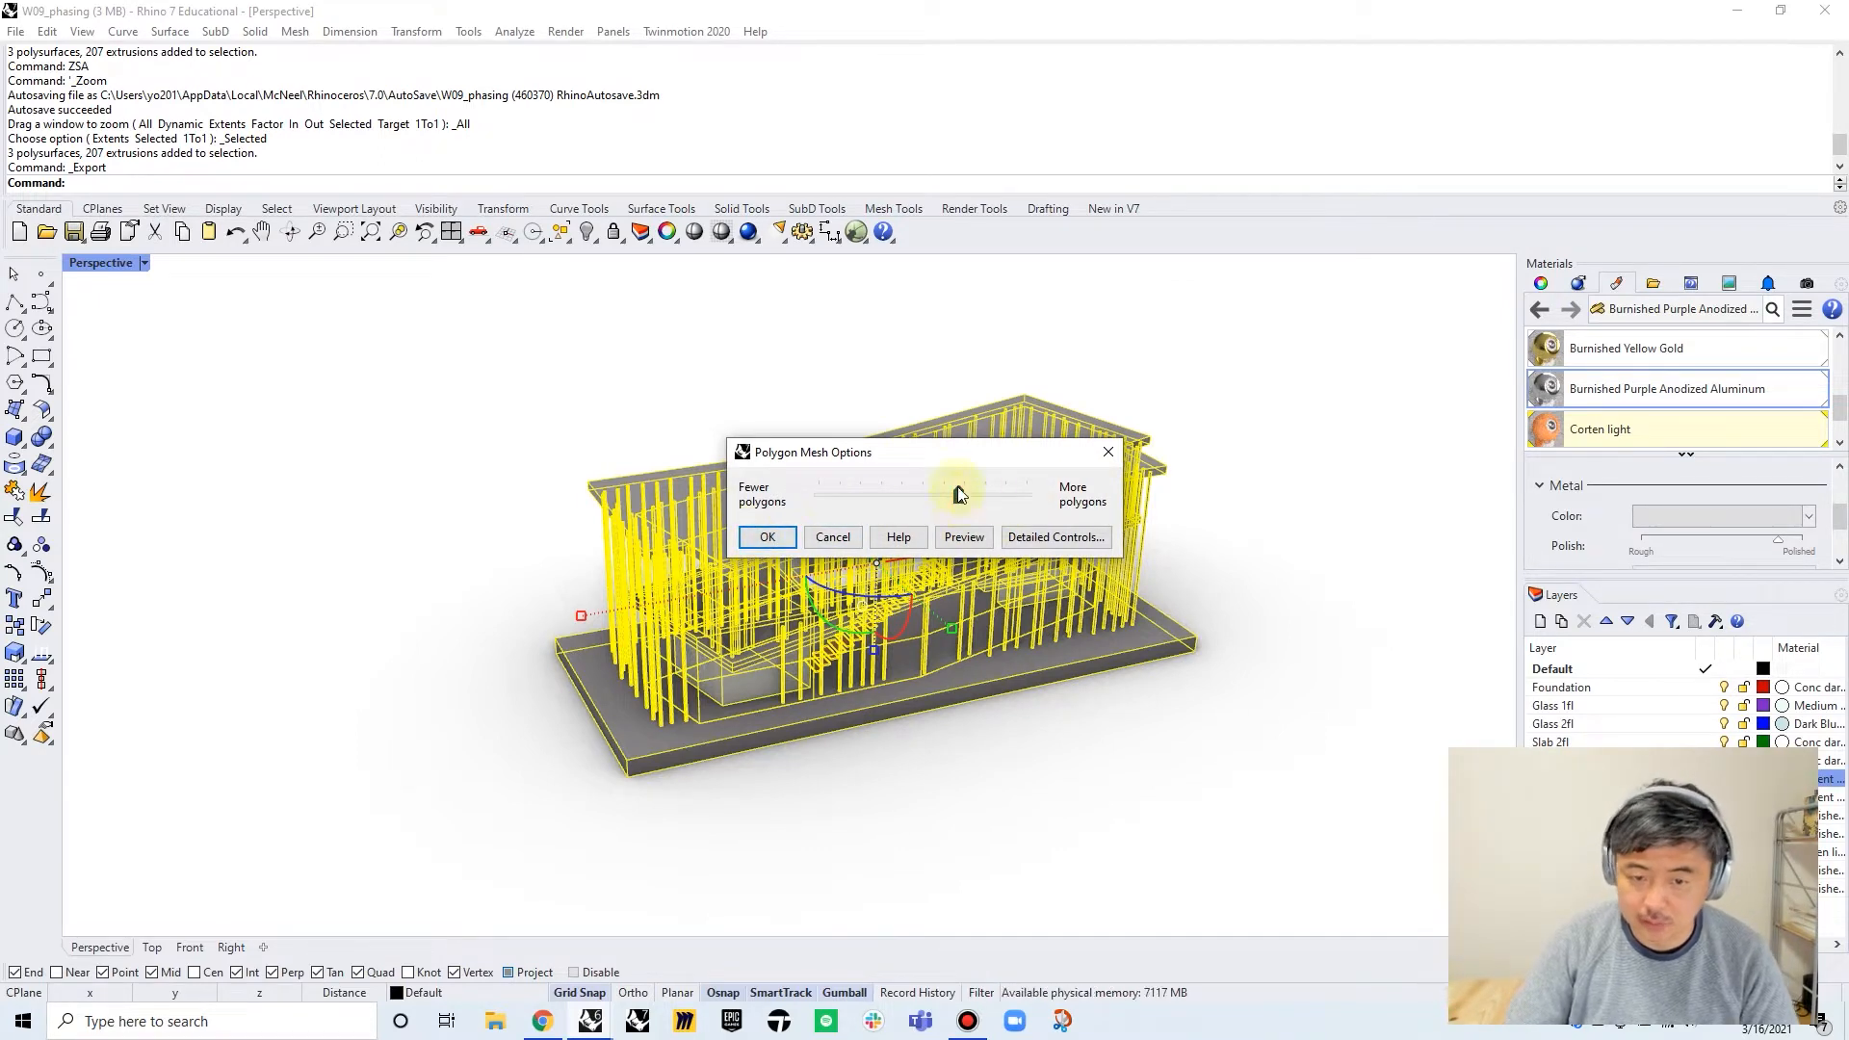
{"action": "left_click", "coordinate": [768, 537]}
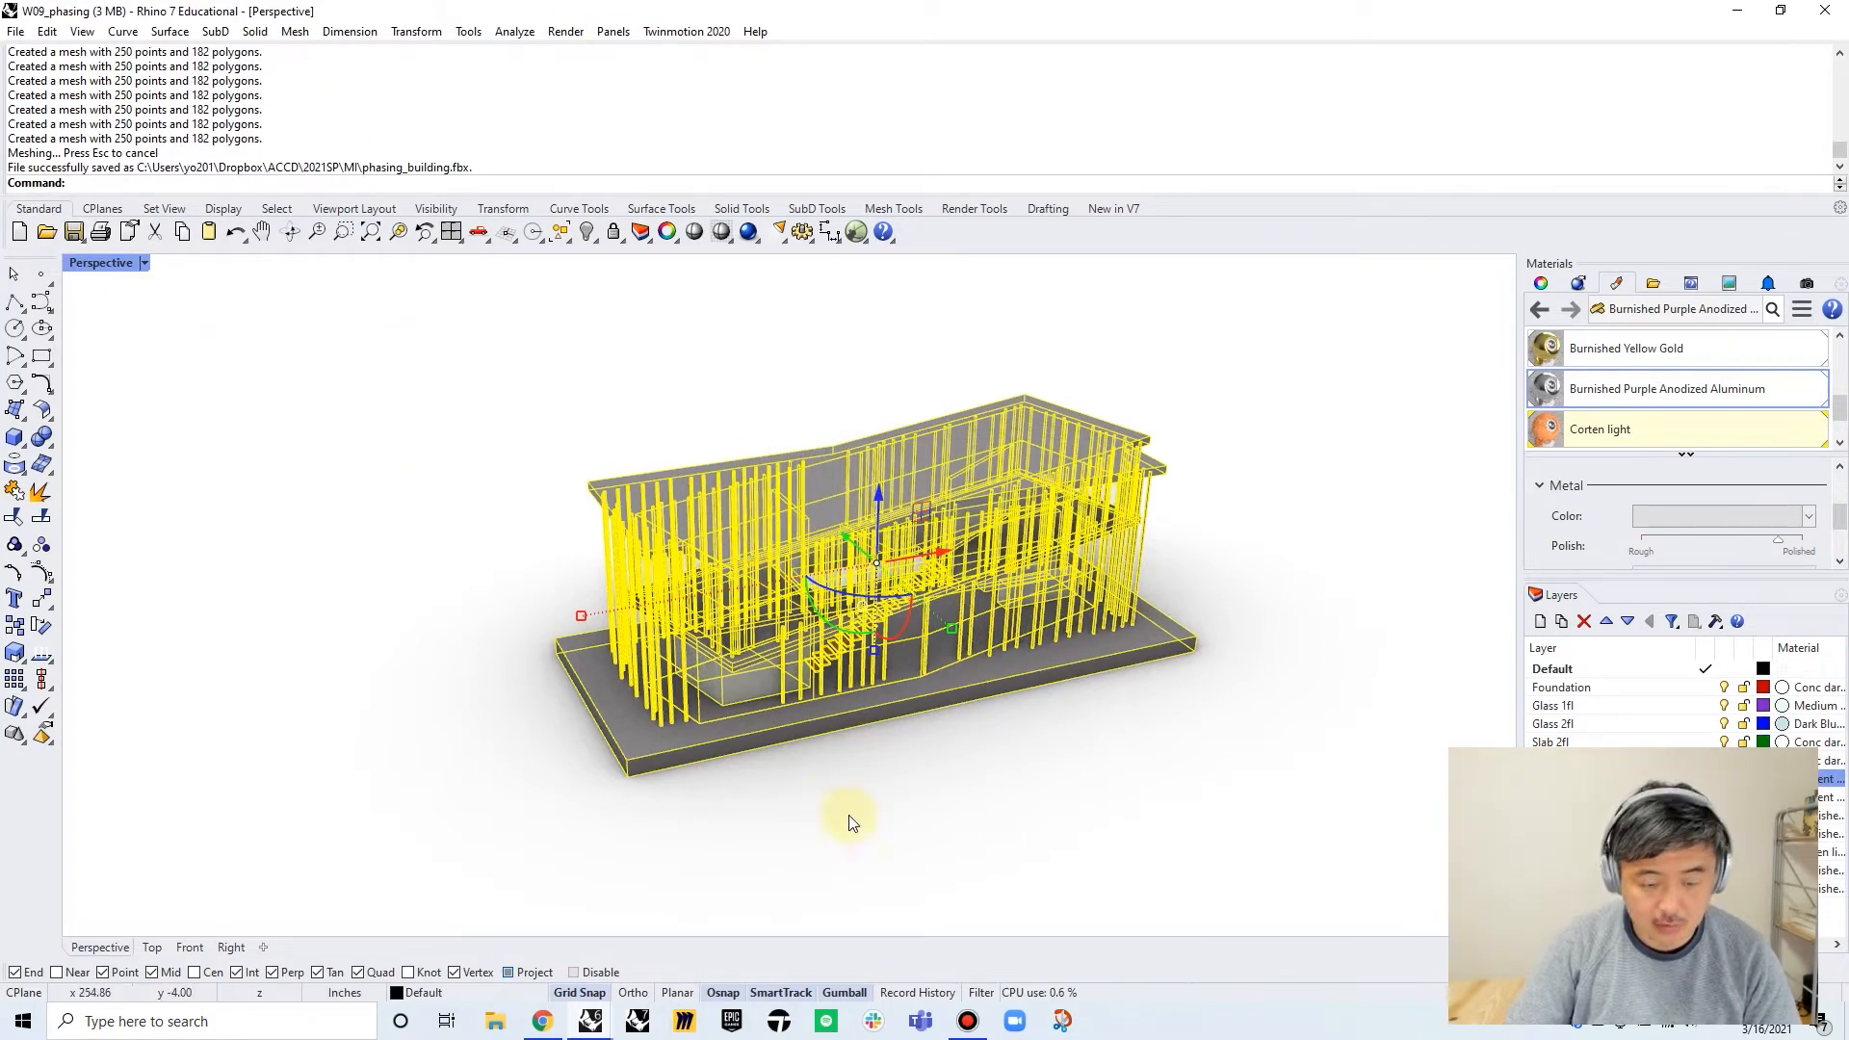
Switch to Twinmotion, dismiss the welcome window and choose phasing_building as the geometry file to import
{"action": "left_click", "coordinate": [782, 1024]}
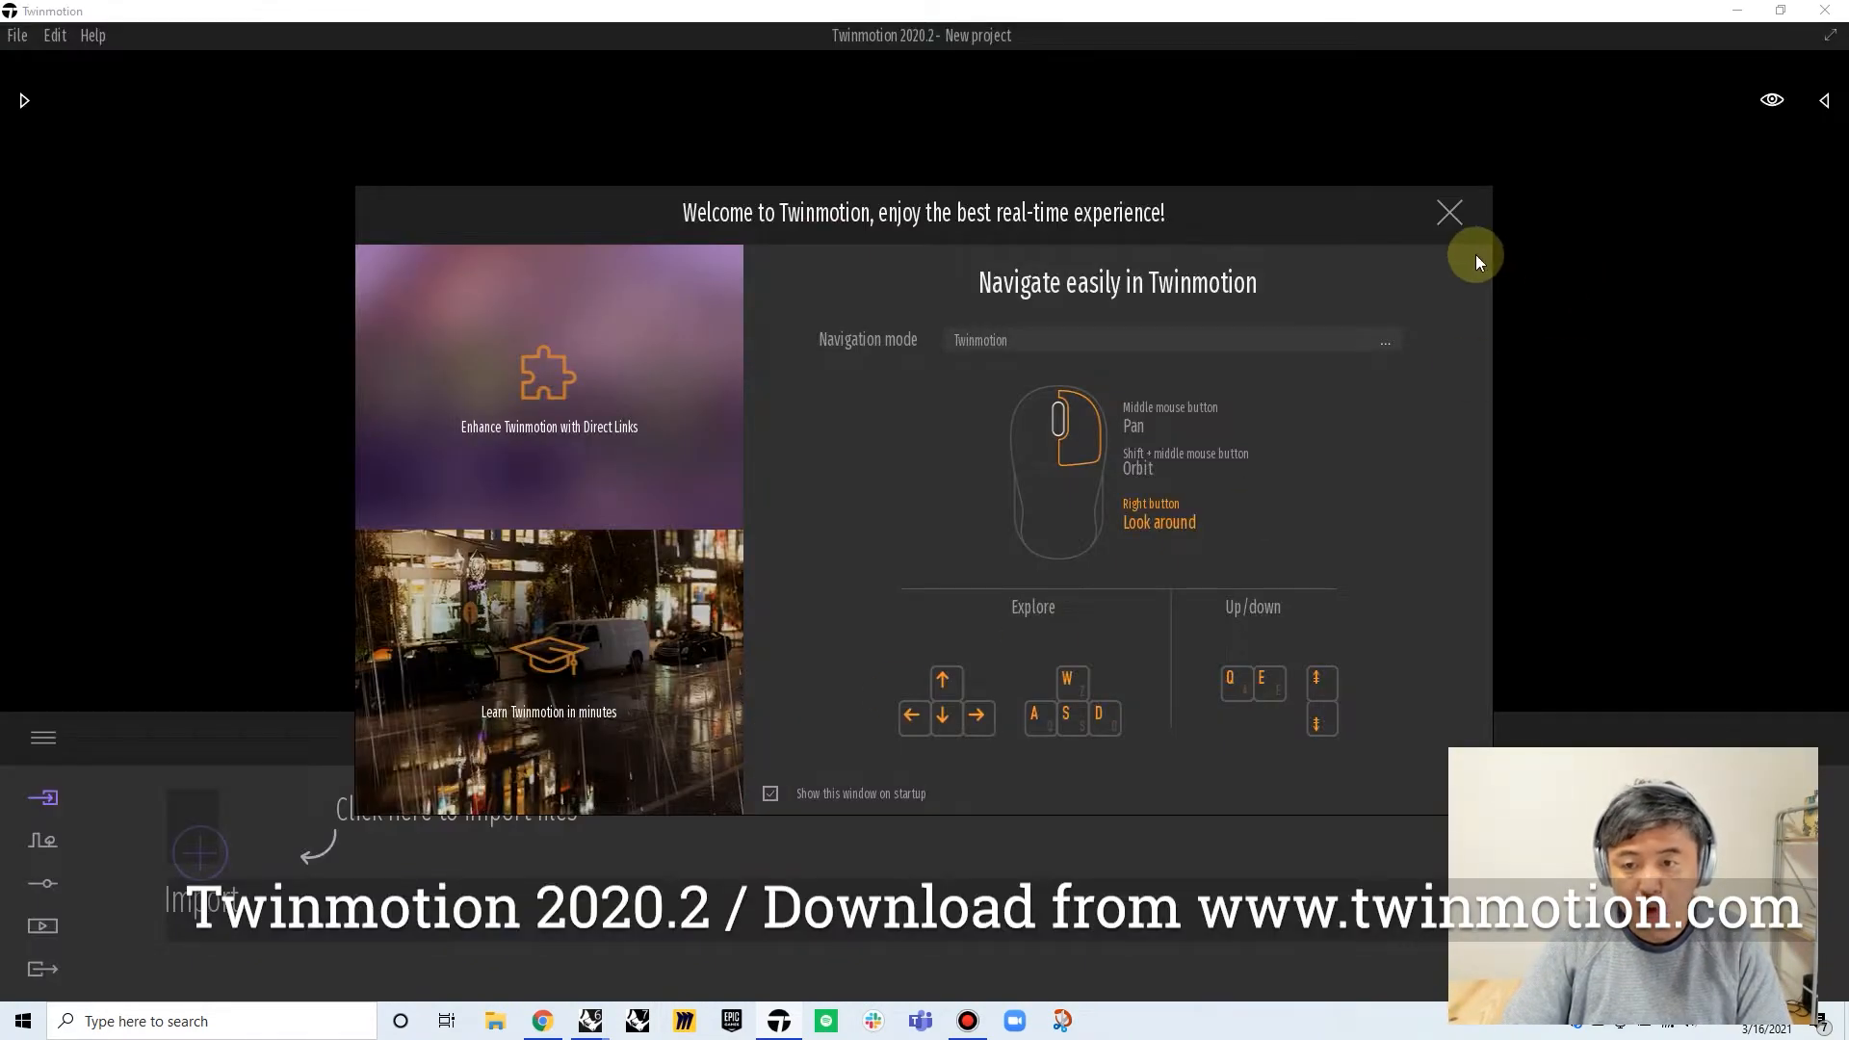
{"action": "left_click", "coordinate": [1447, 216]}
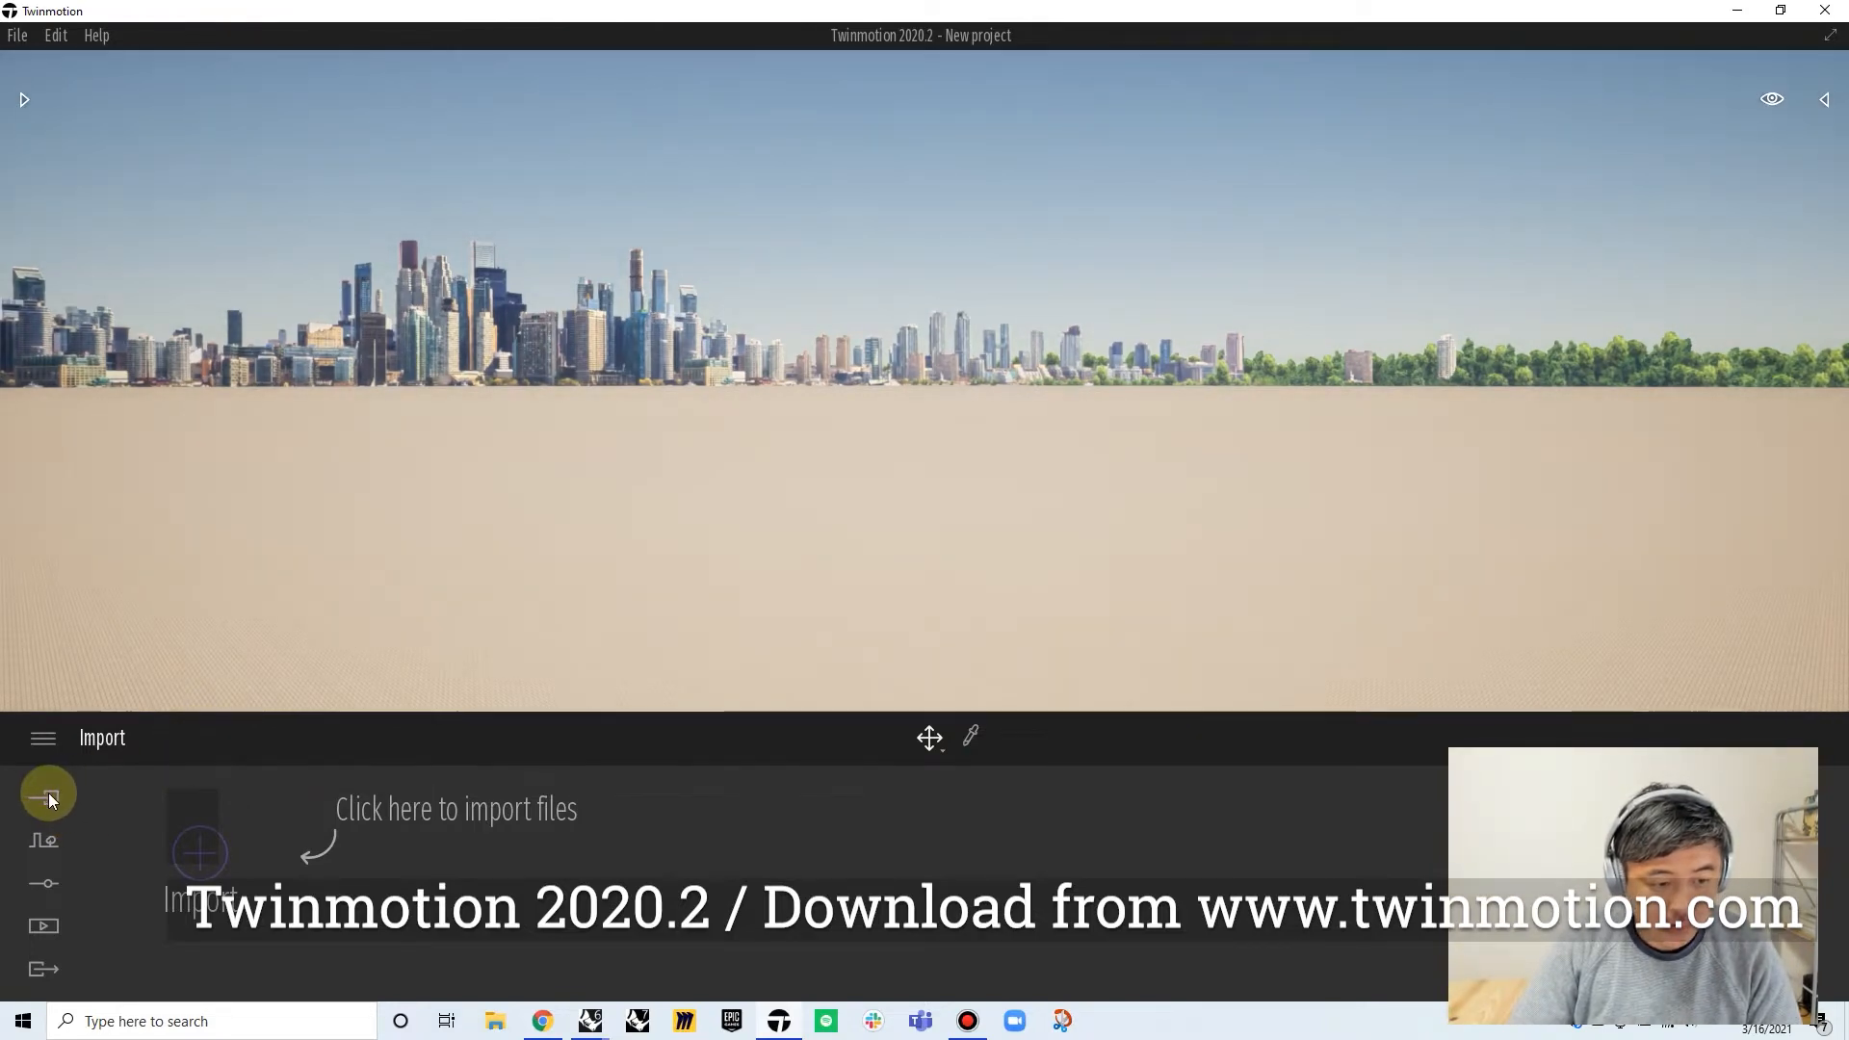
{"action": "left_click", "coordinate": [210, 857]}
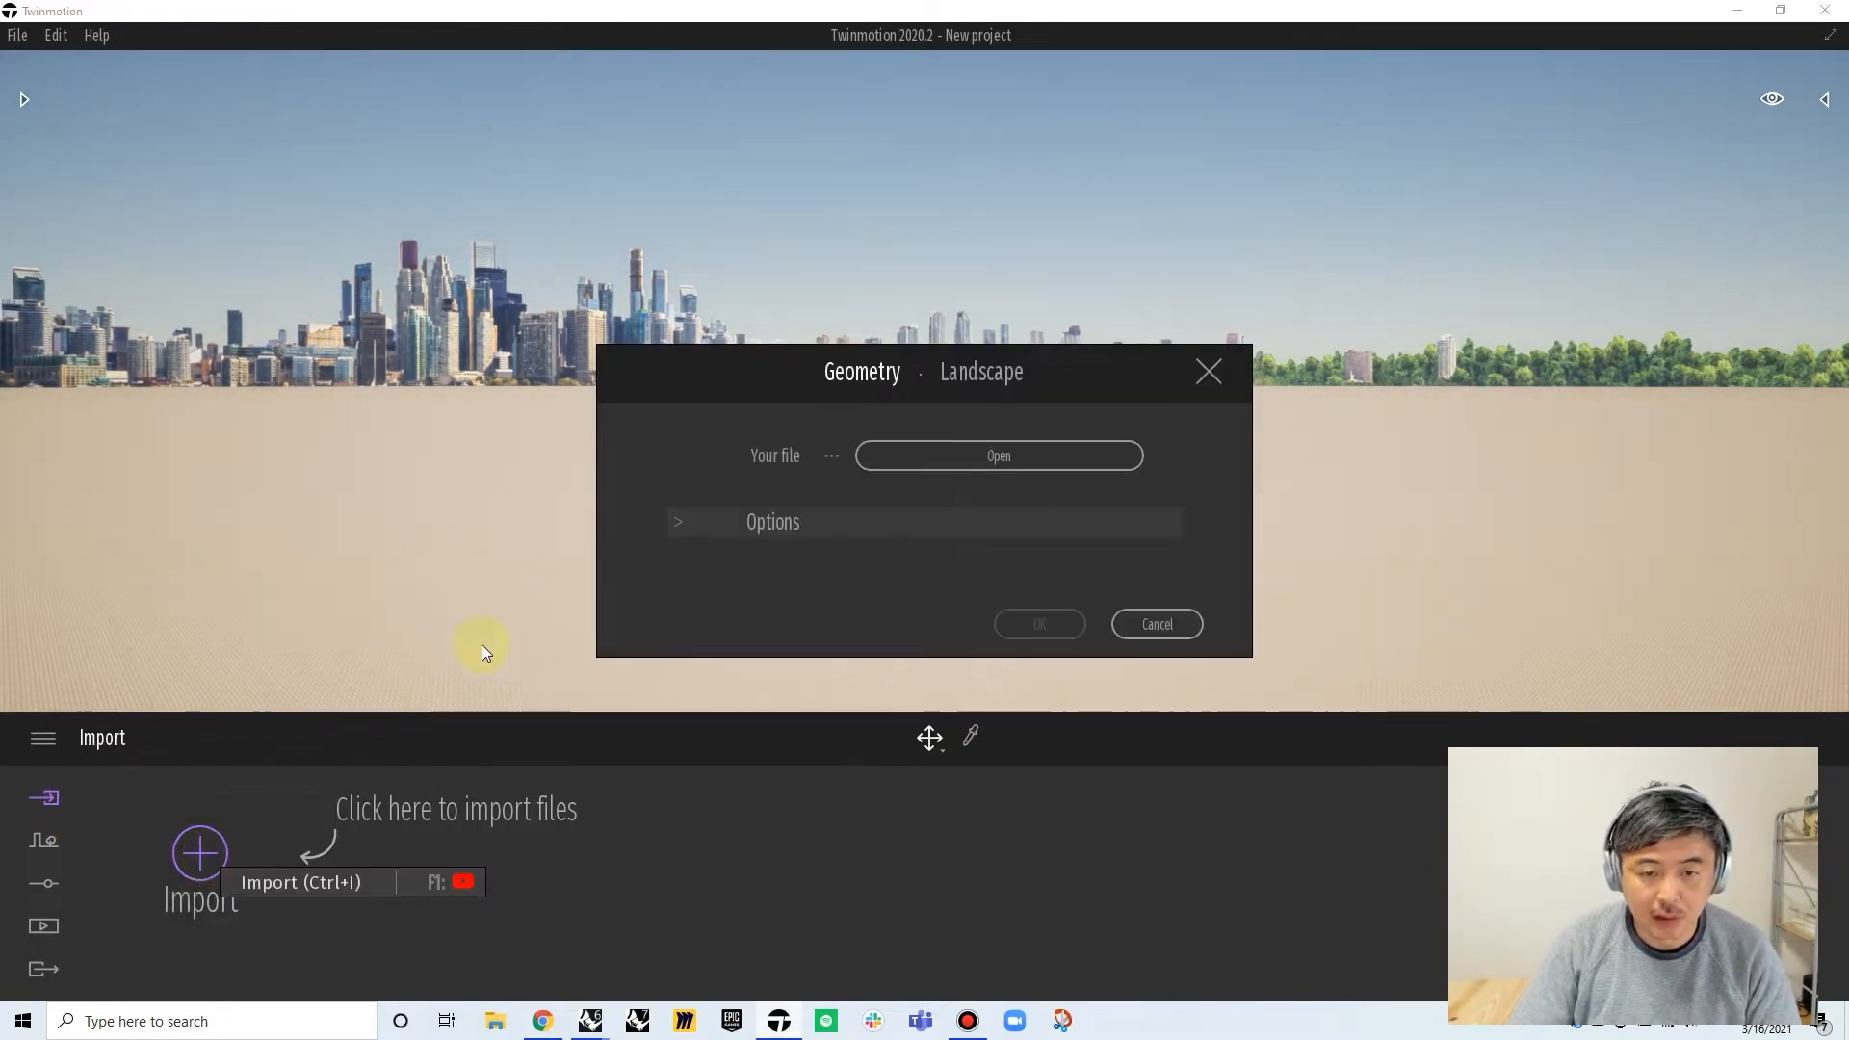
{"action": "left_click", "coordinate": [1009, 452]}
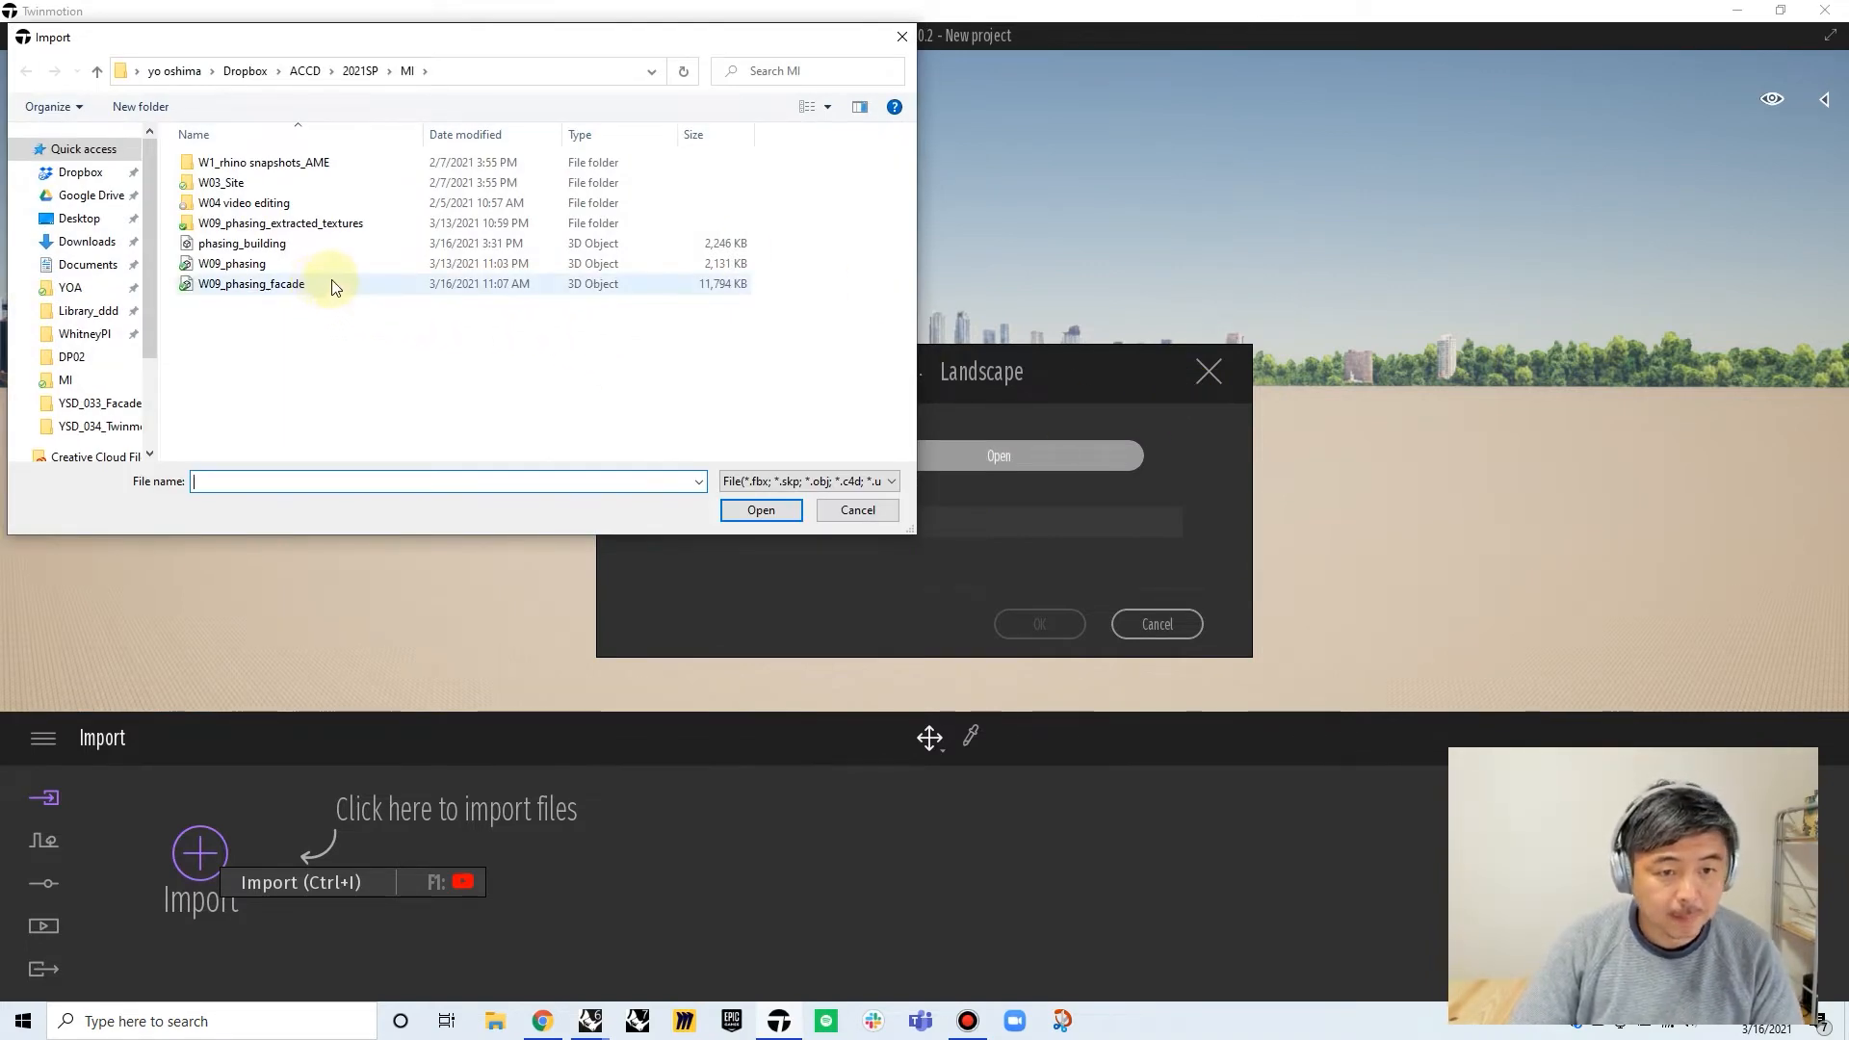
{"action": "left_click", "coordinate": [236, 244]}
{"action": "left_click", "coordinate": [757, 510]}
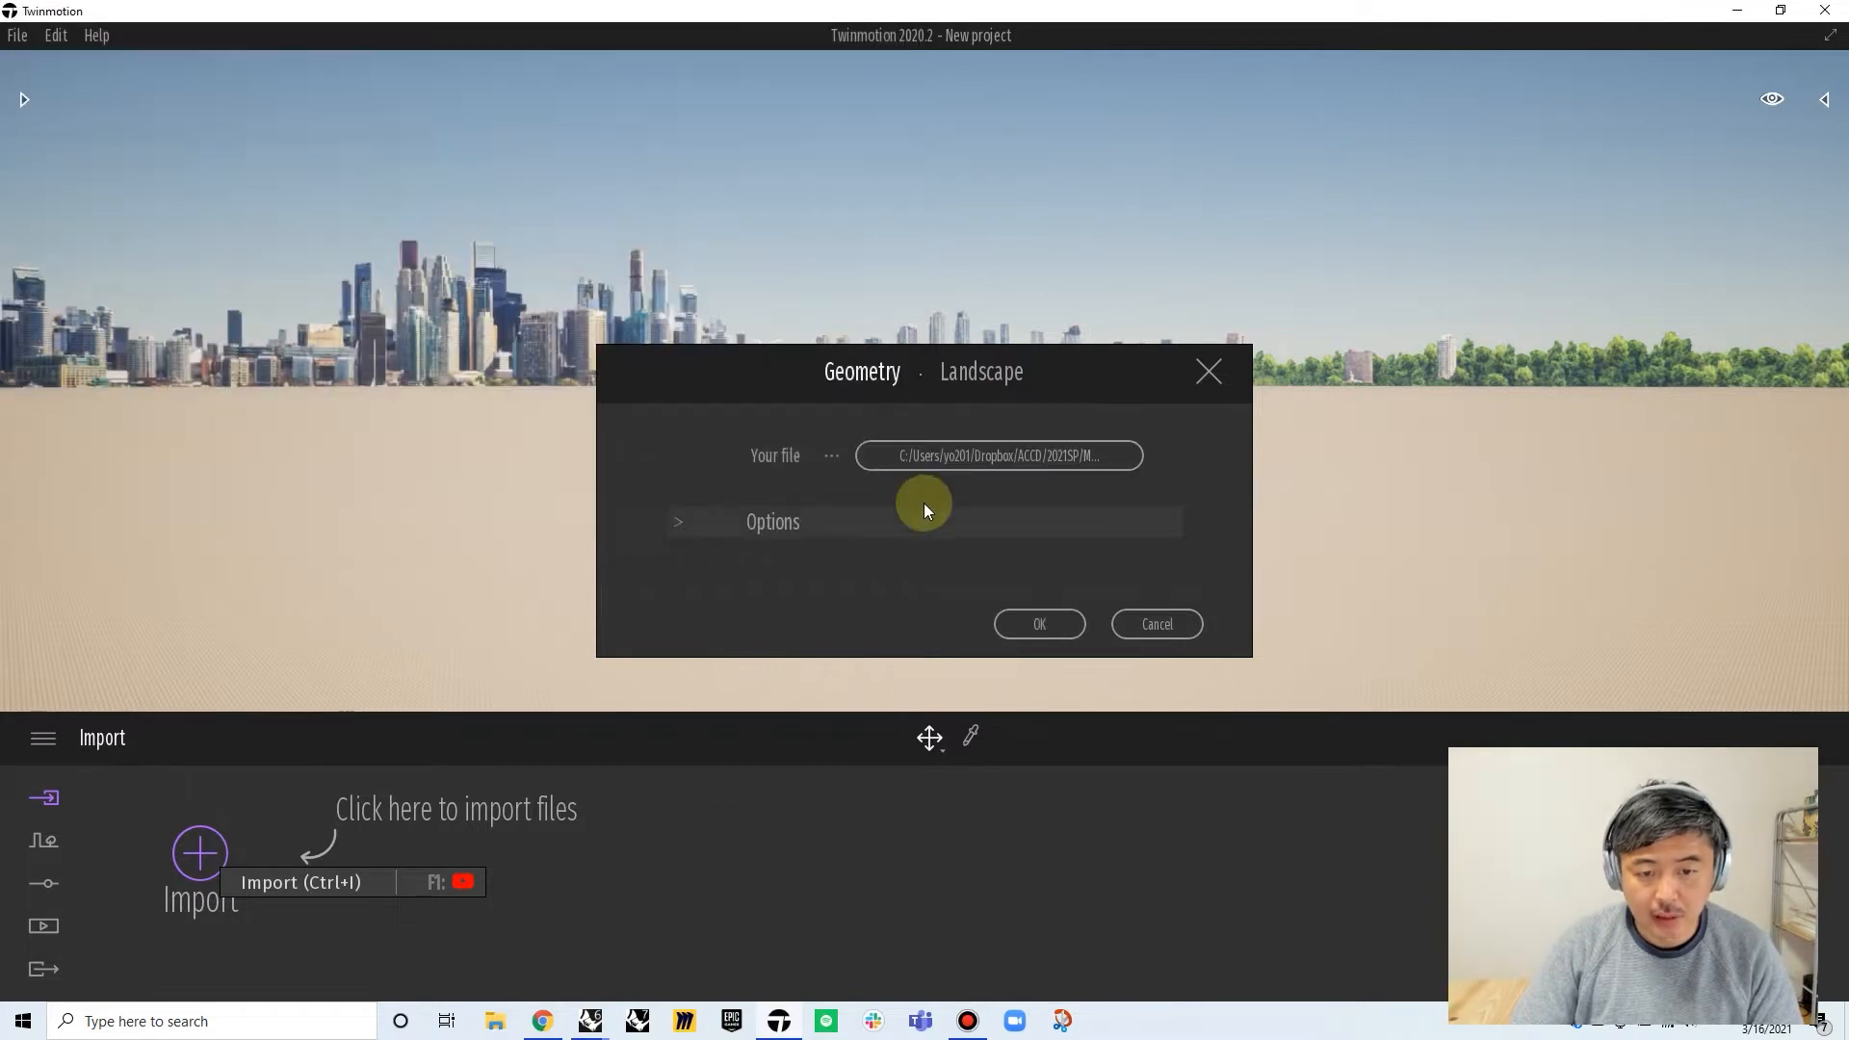
Expand the geometry import options and set Collapse to Keep hierarchy
{"action": "left_click", "coordinate": [681, 522]}
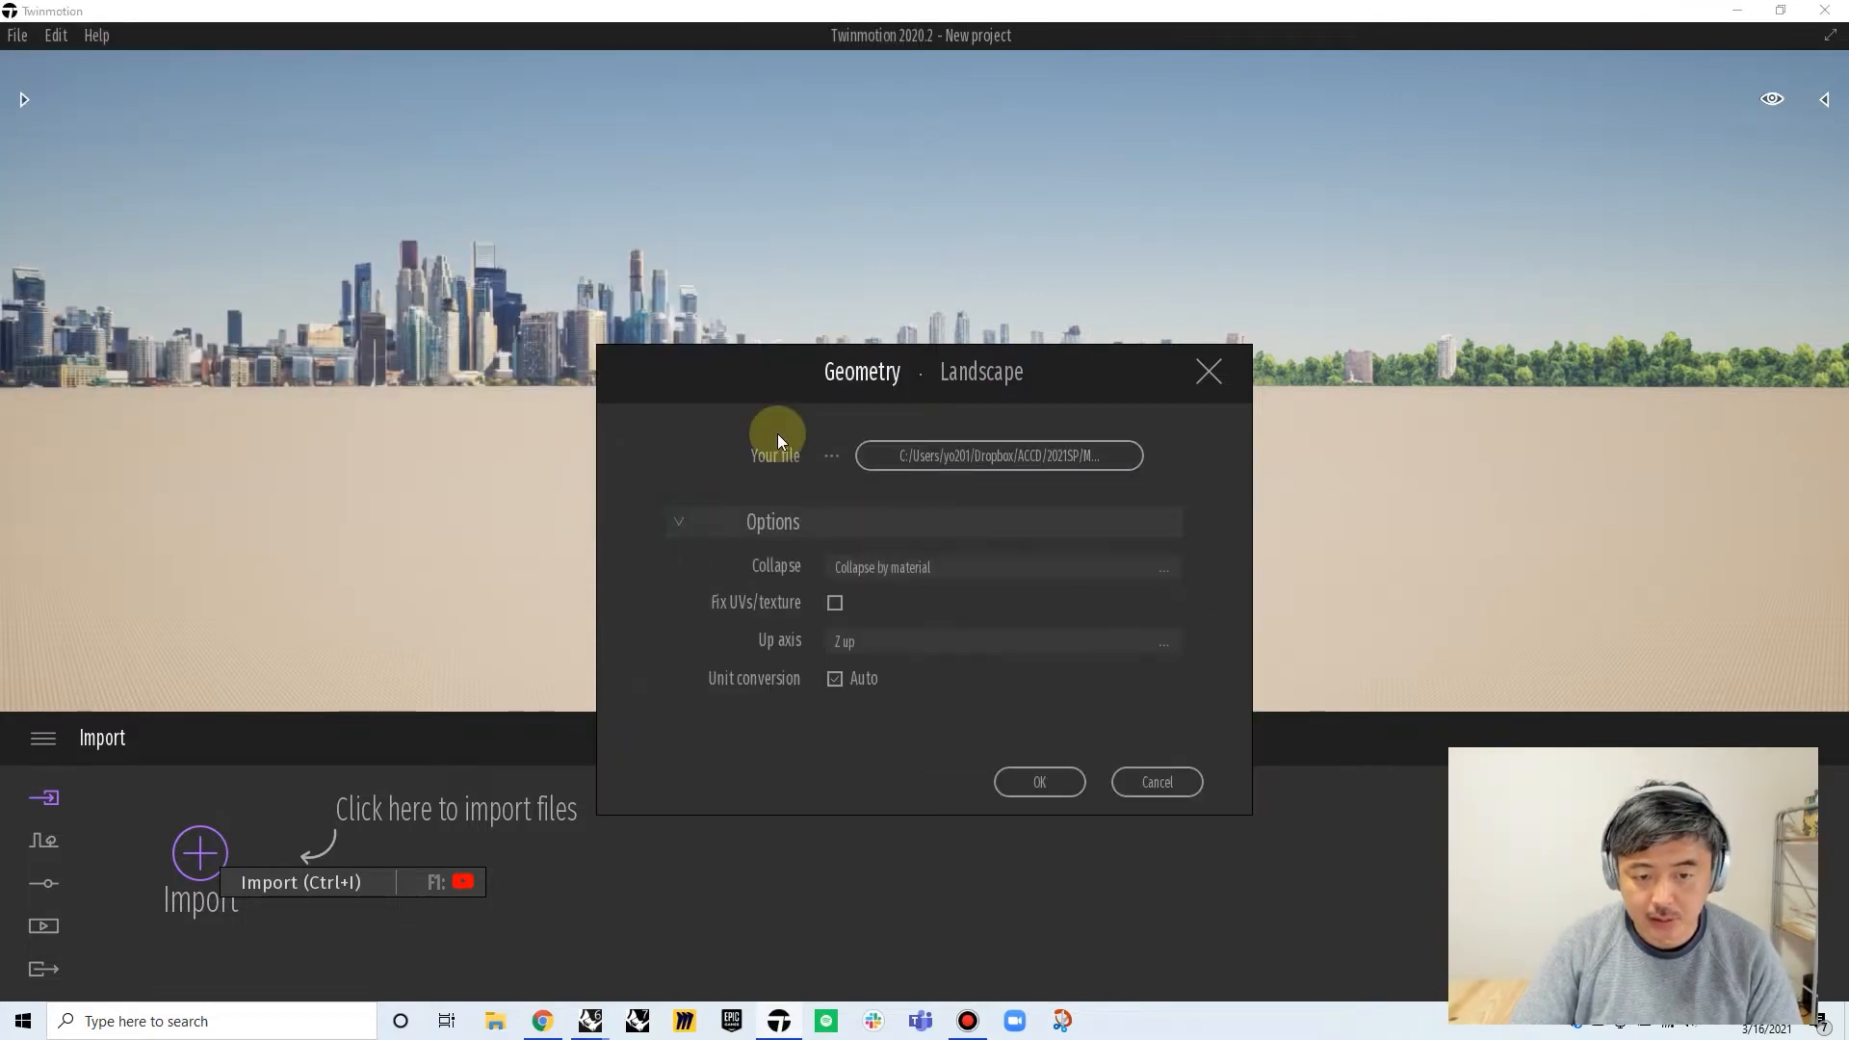
{"action": "left_click_drag", "start_coordinate": [1093, 370], "coordinate": [1135, 225]}
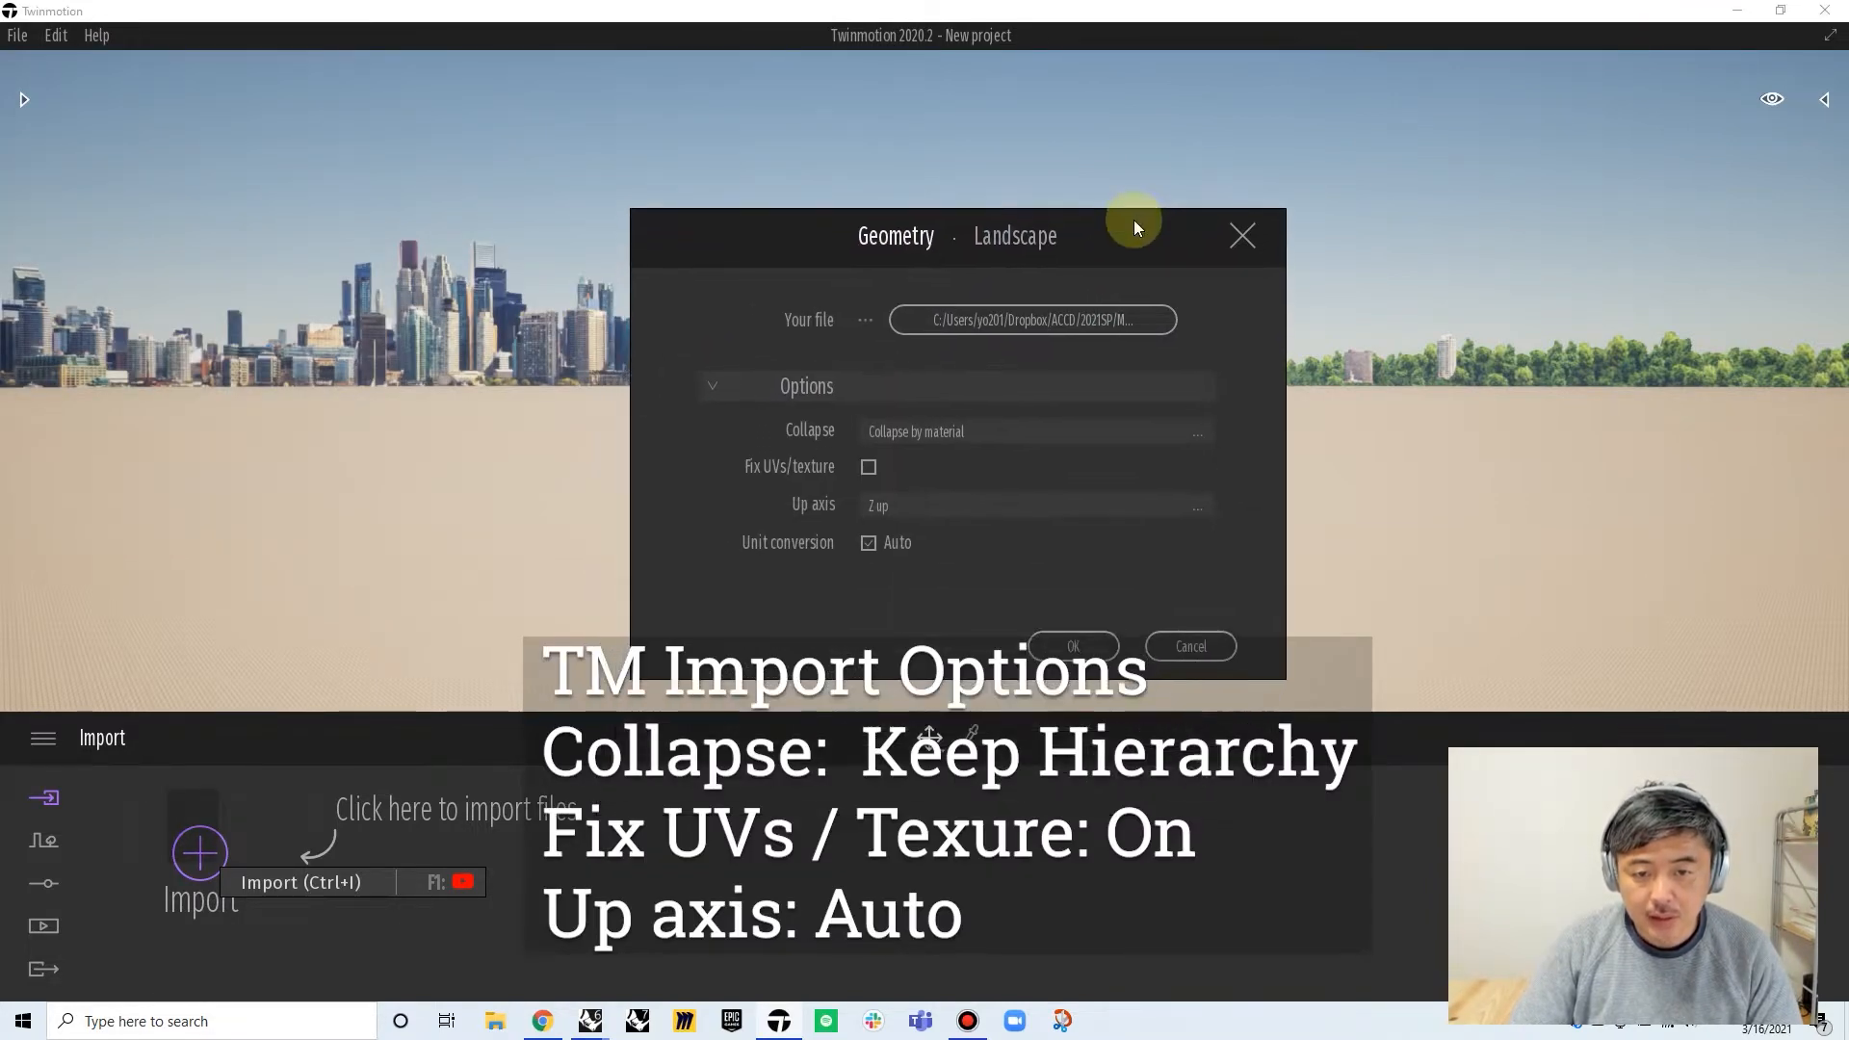
{"action": "left_click", "coordinate": [1013, 430]}
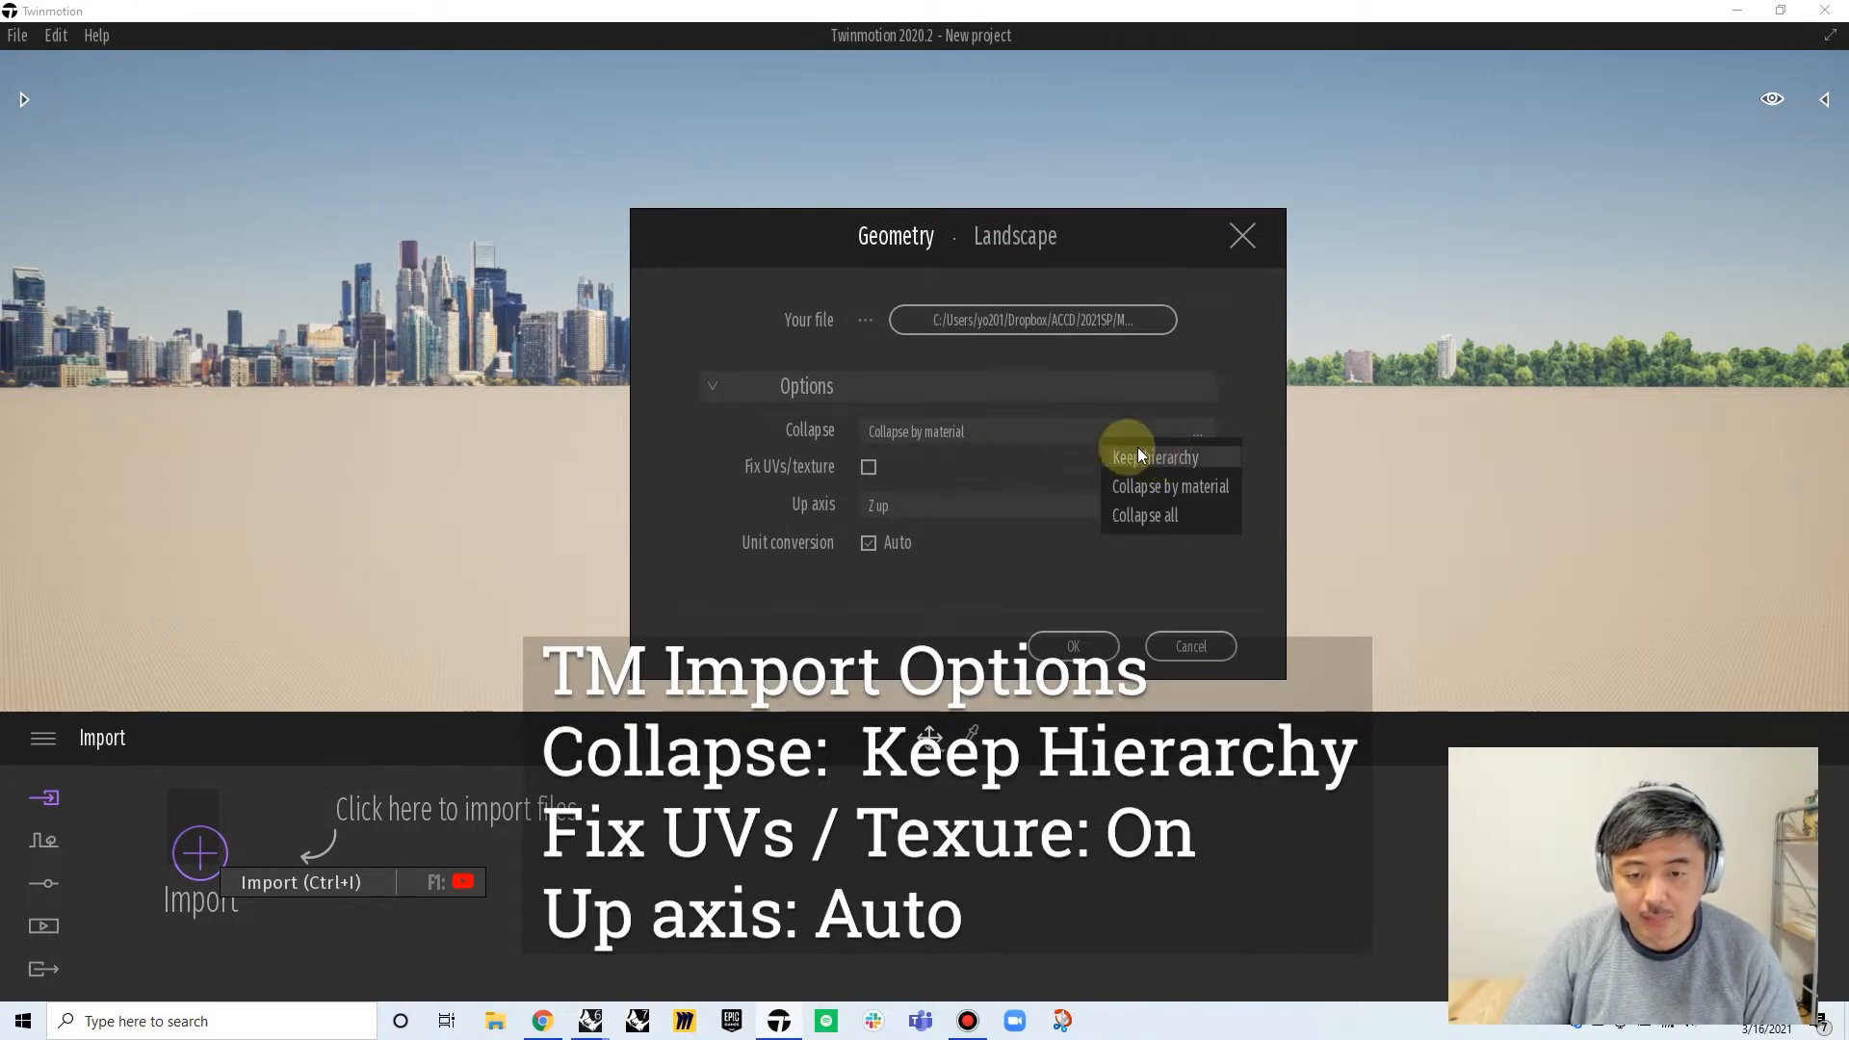
{"action": "left_click", "coordinate": [1158, 459]}
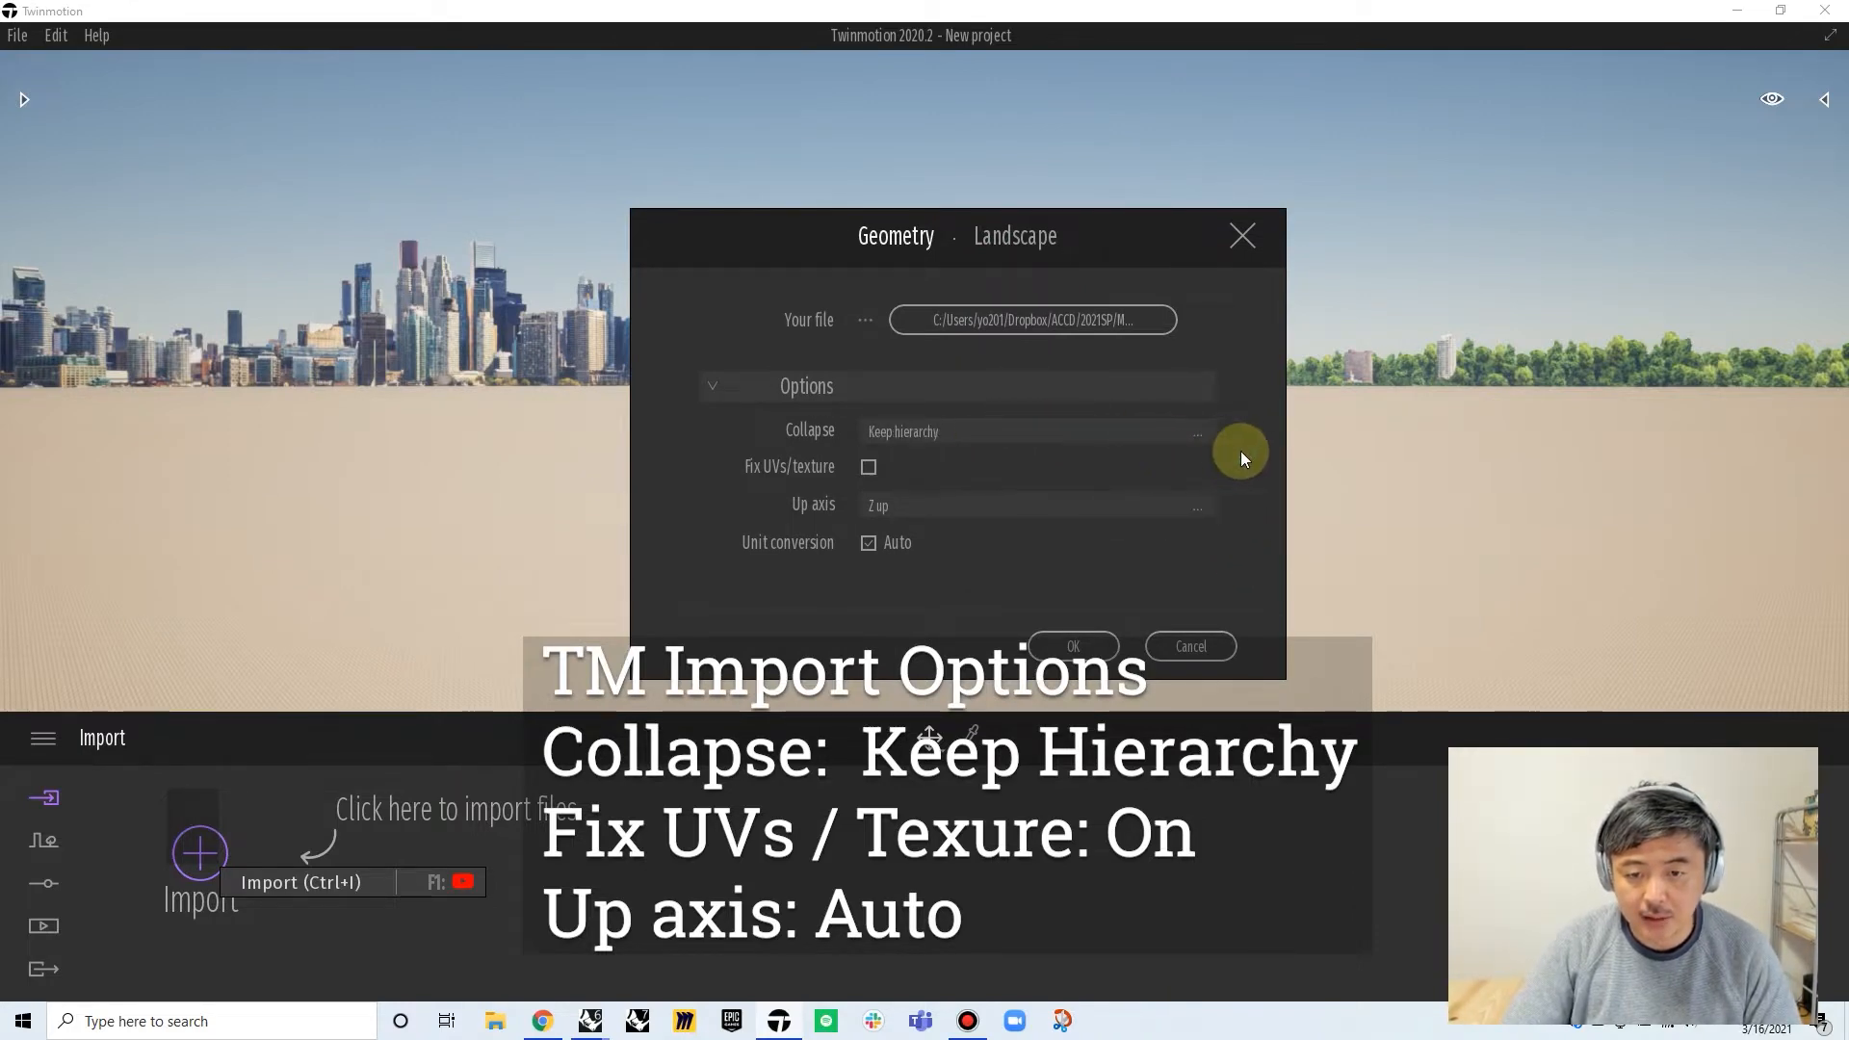
Switch the Collapse option to Collapse by material and back to Keep hierarchy
{"action": "left_click", "coordinate": [1114, 433]}
{"action": "left_click", "coordinate": [1179, 489]}
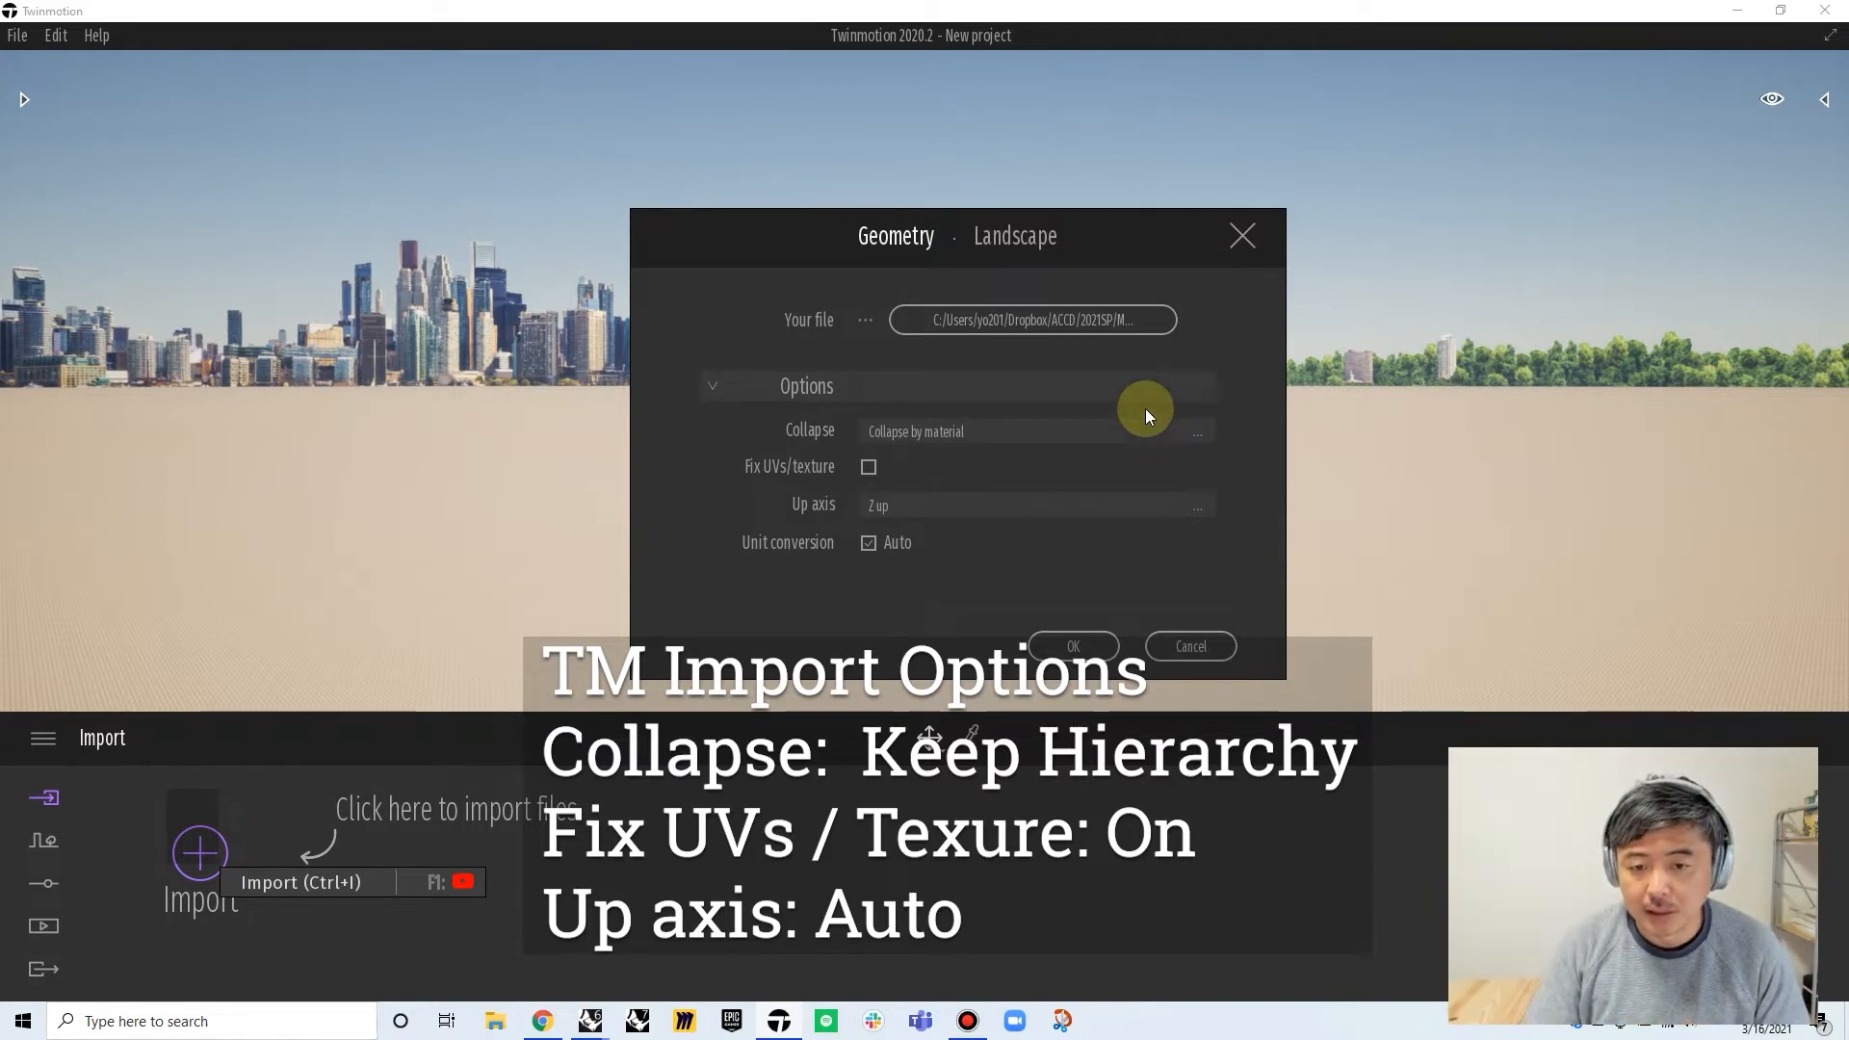
{"action": "left_click", "coordinate": [1139, 425]}
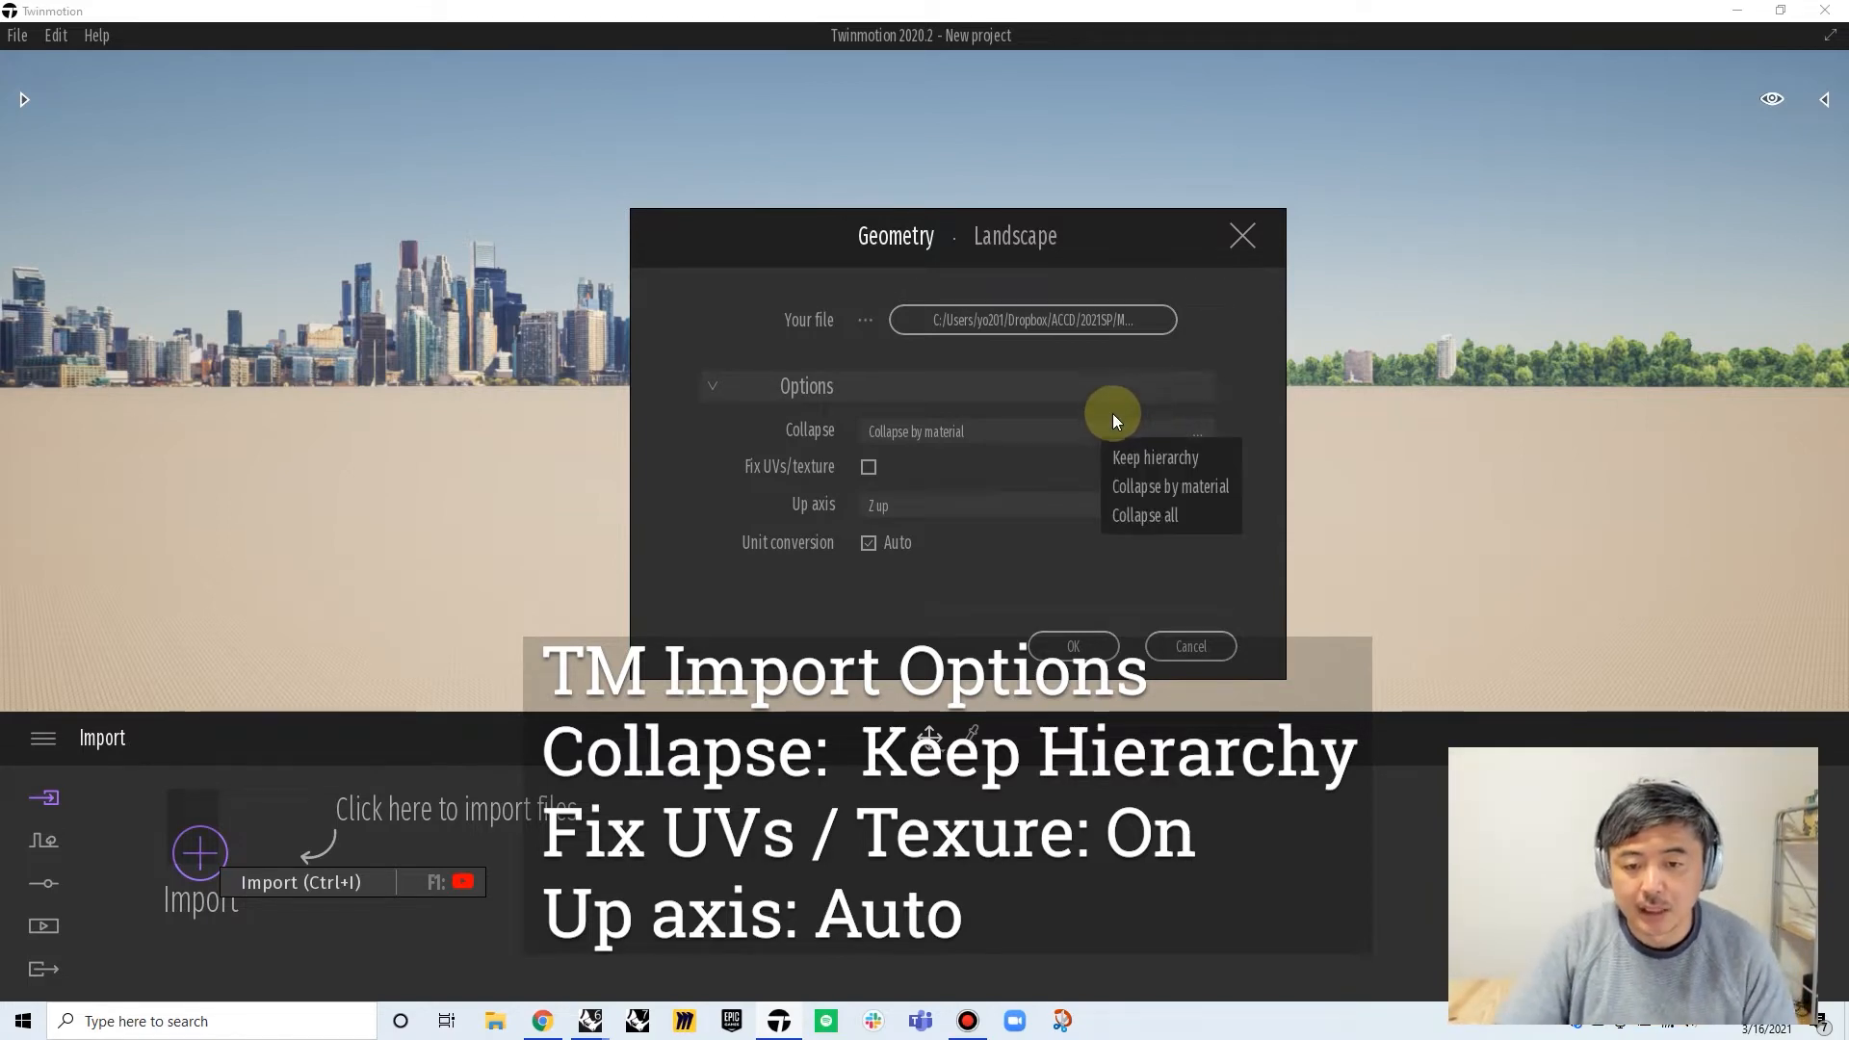
{"action": "left_click", "coordinate": [1135, 458]}
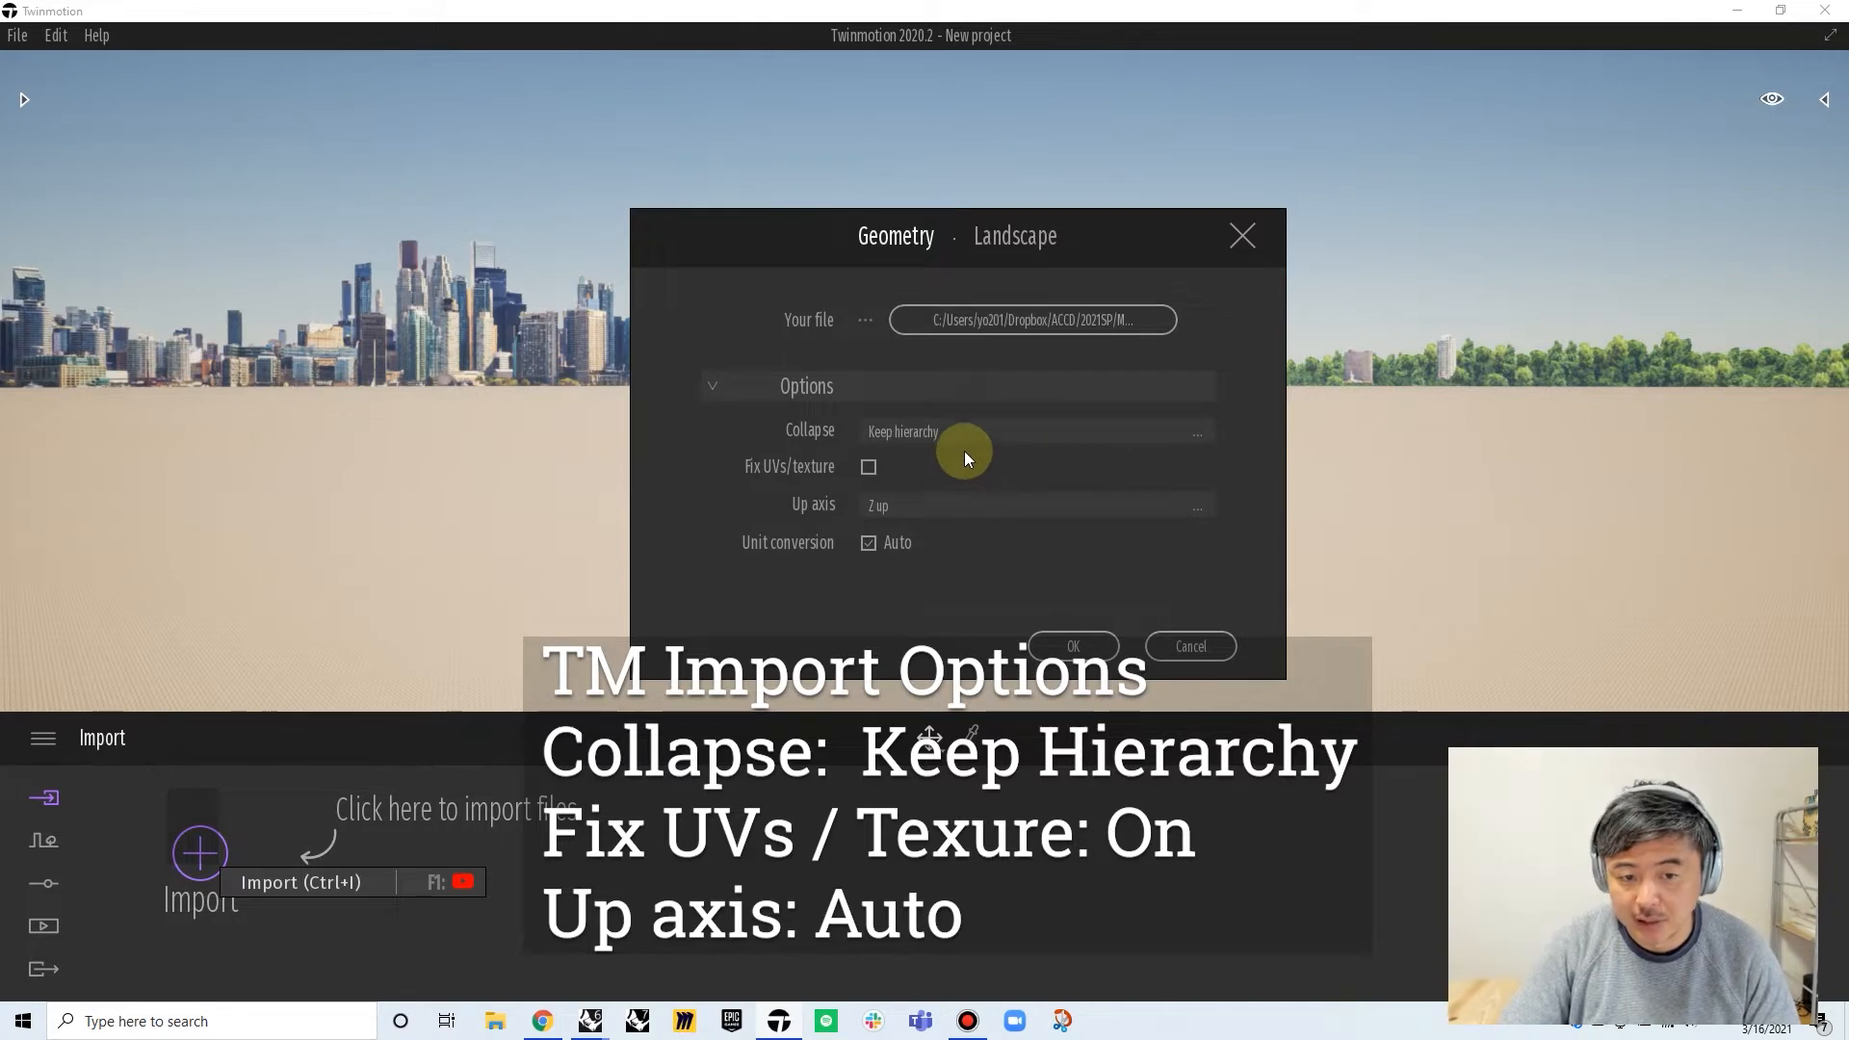
Import the building with Fix UVs/texture enabled and the Up axis set to Auto, and show the scene graph
{"action": "left_click", "coordinate": [875, 472]}
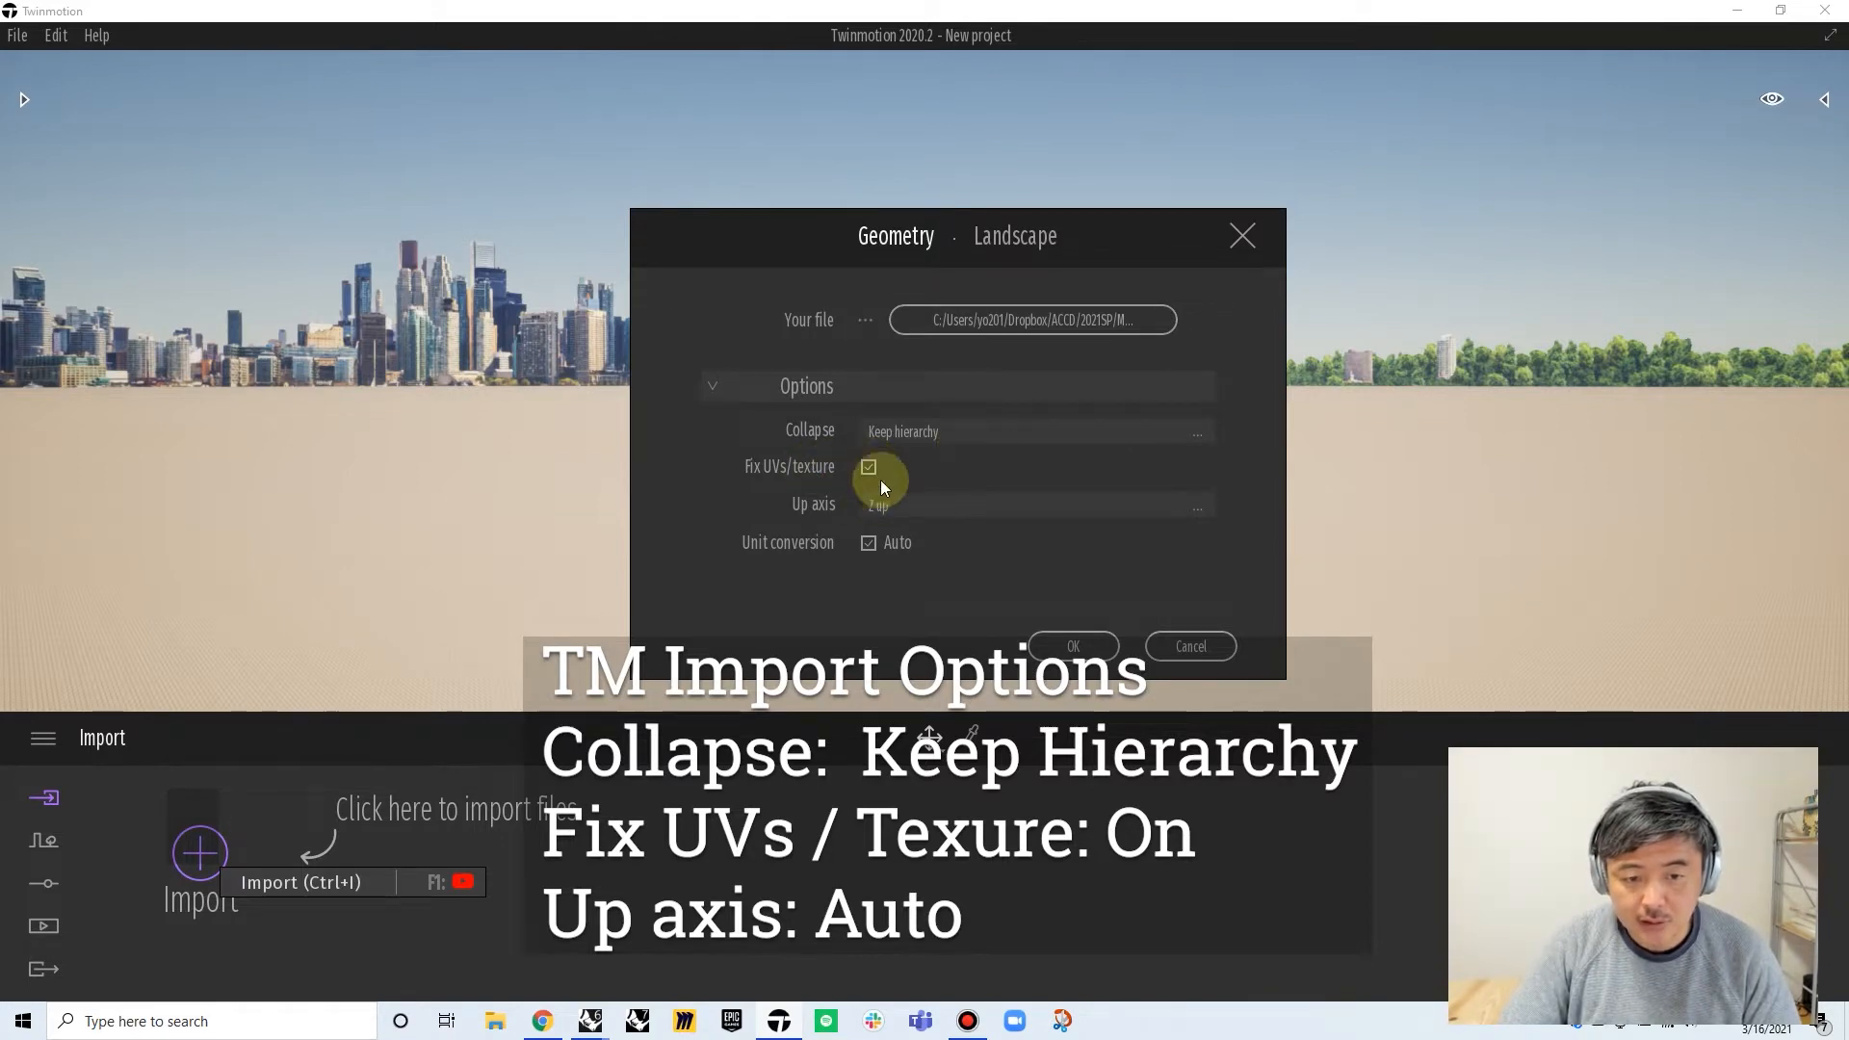
{"action": "left_click", "coordinate": [954, 504]}
{"action": "left_click", "coordinate": [1173, 619]}
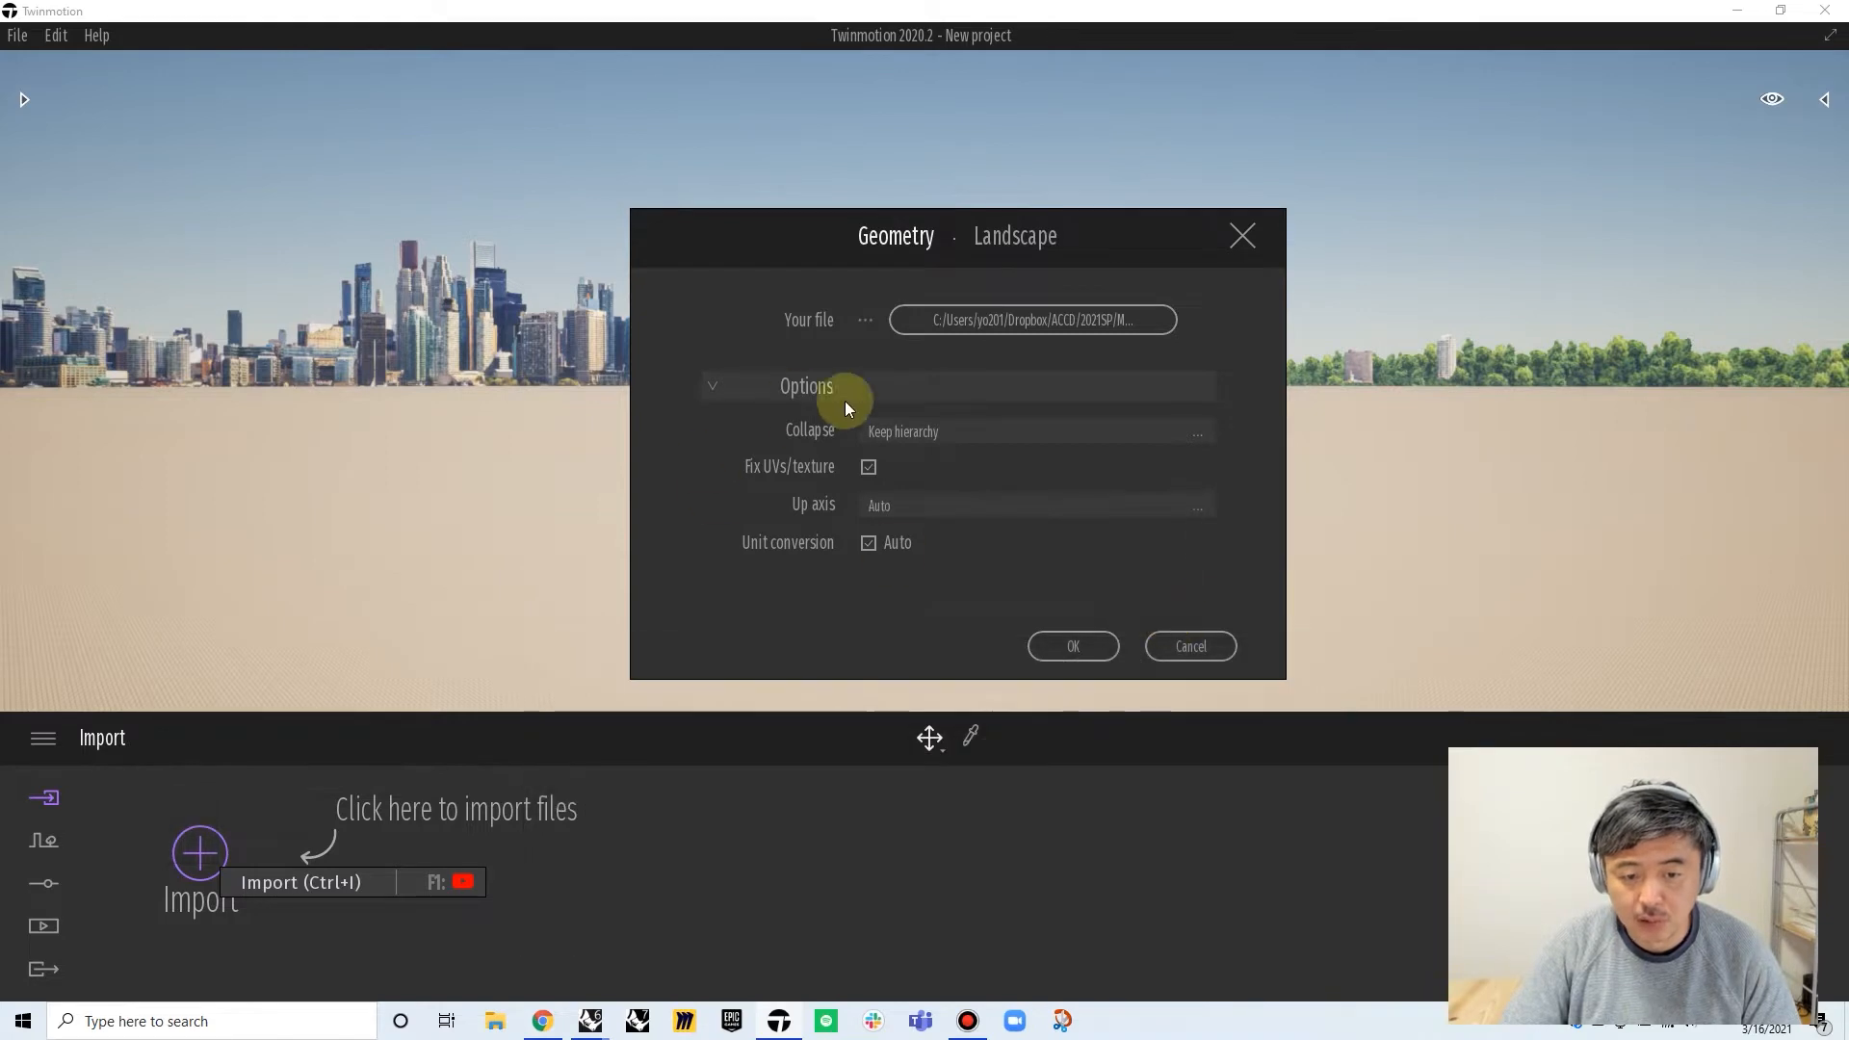
{"action": "left_click", "coordinate": [1076, 645]}
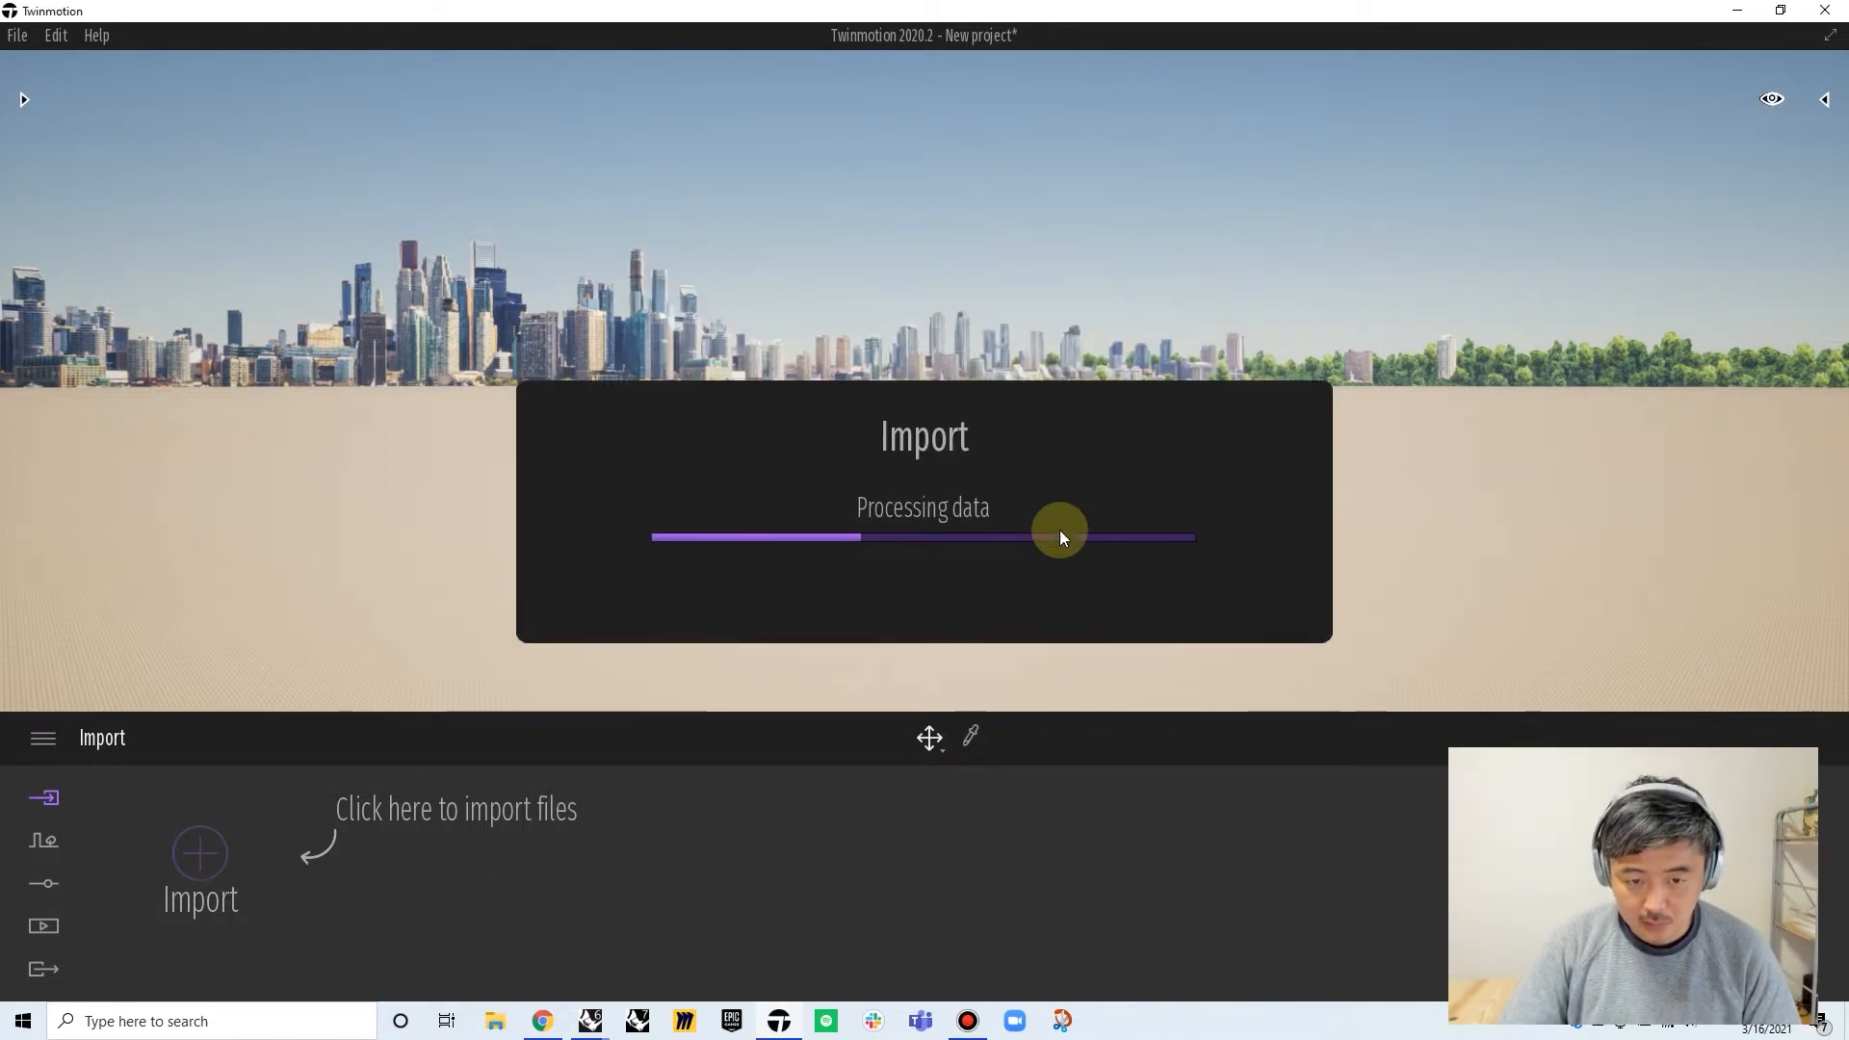
{"action": "left_click", "coordinate": [1824, 100]}
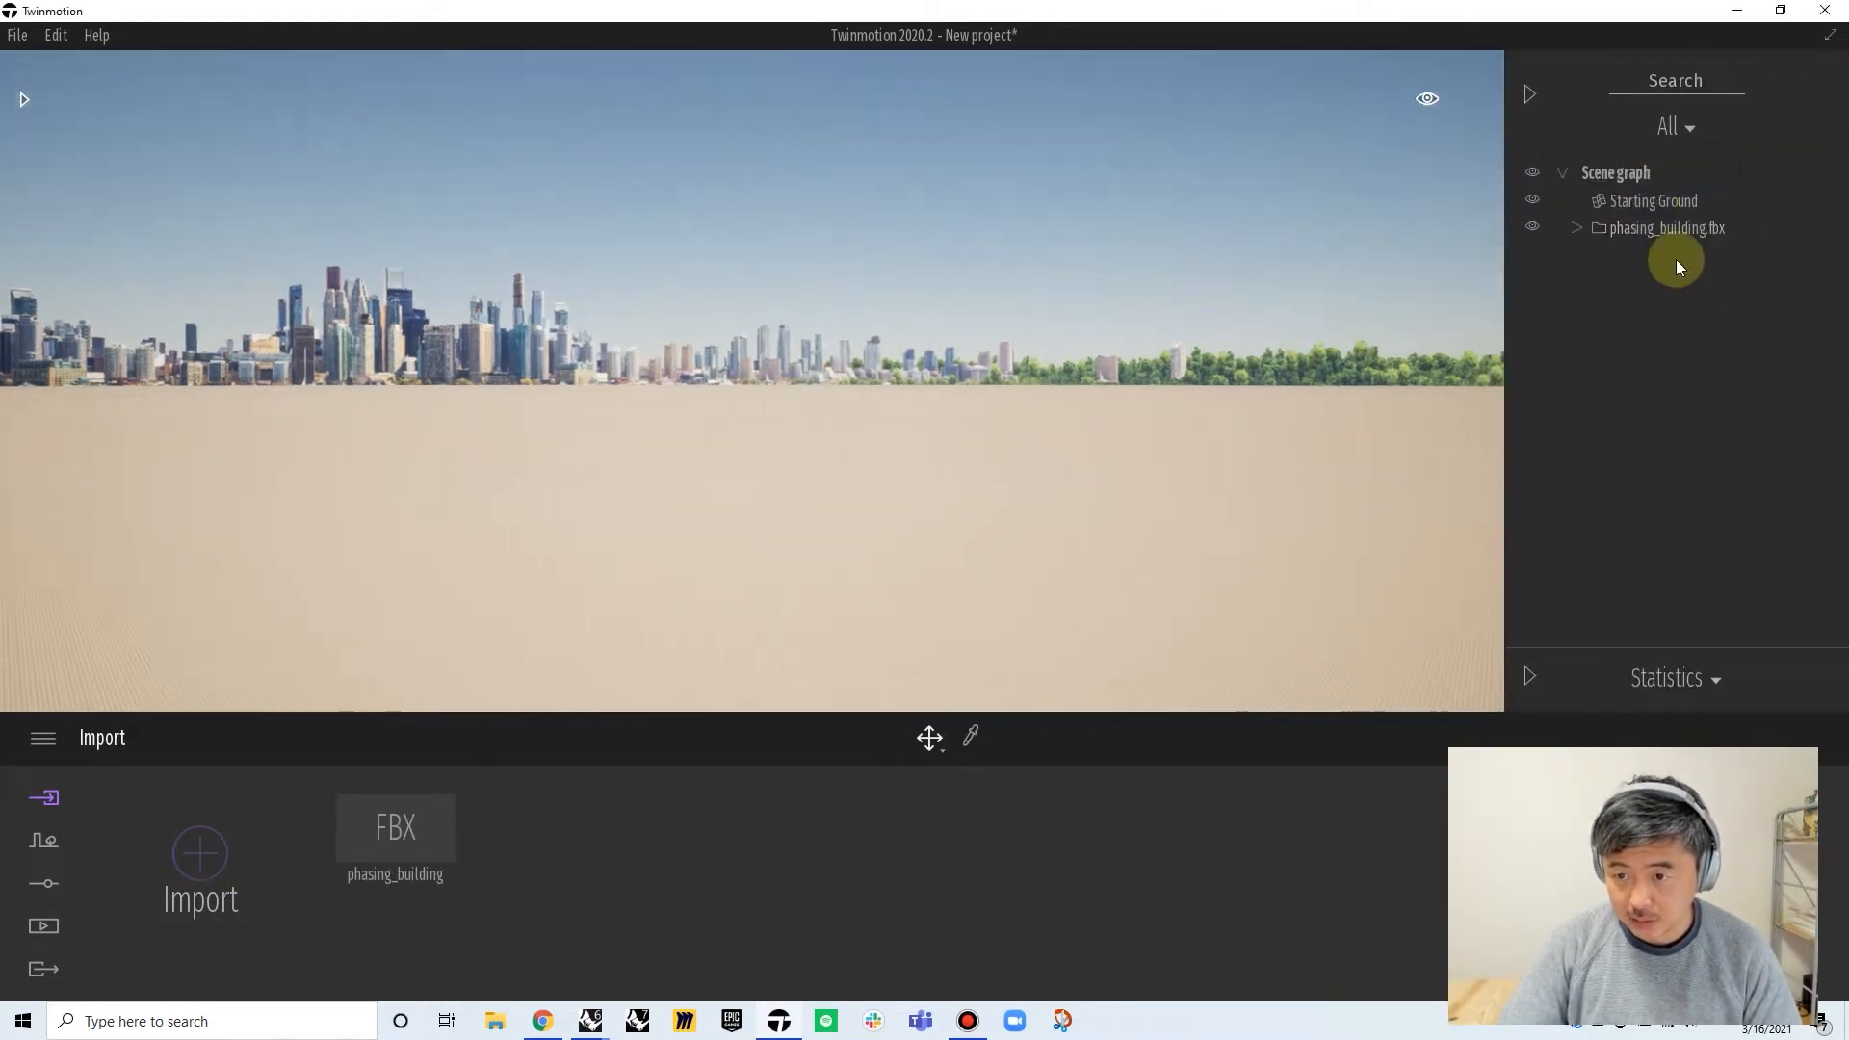
Expand the imported phasing_building.fbx hierarchy in the scene graph and frame the whole building in the view
{"action": "left_click", "coordinate": [1579, 228]}
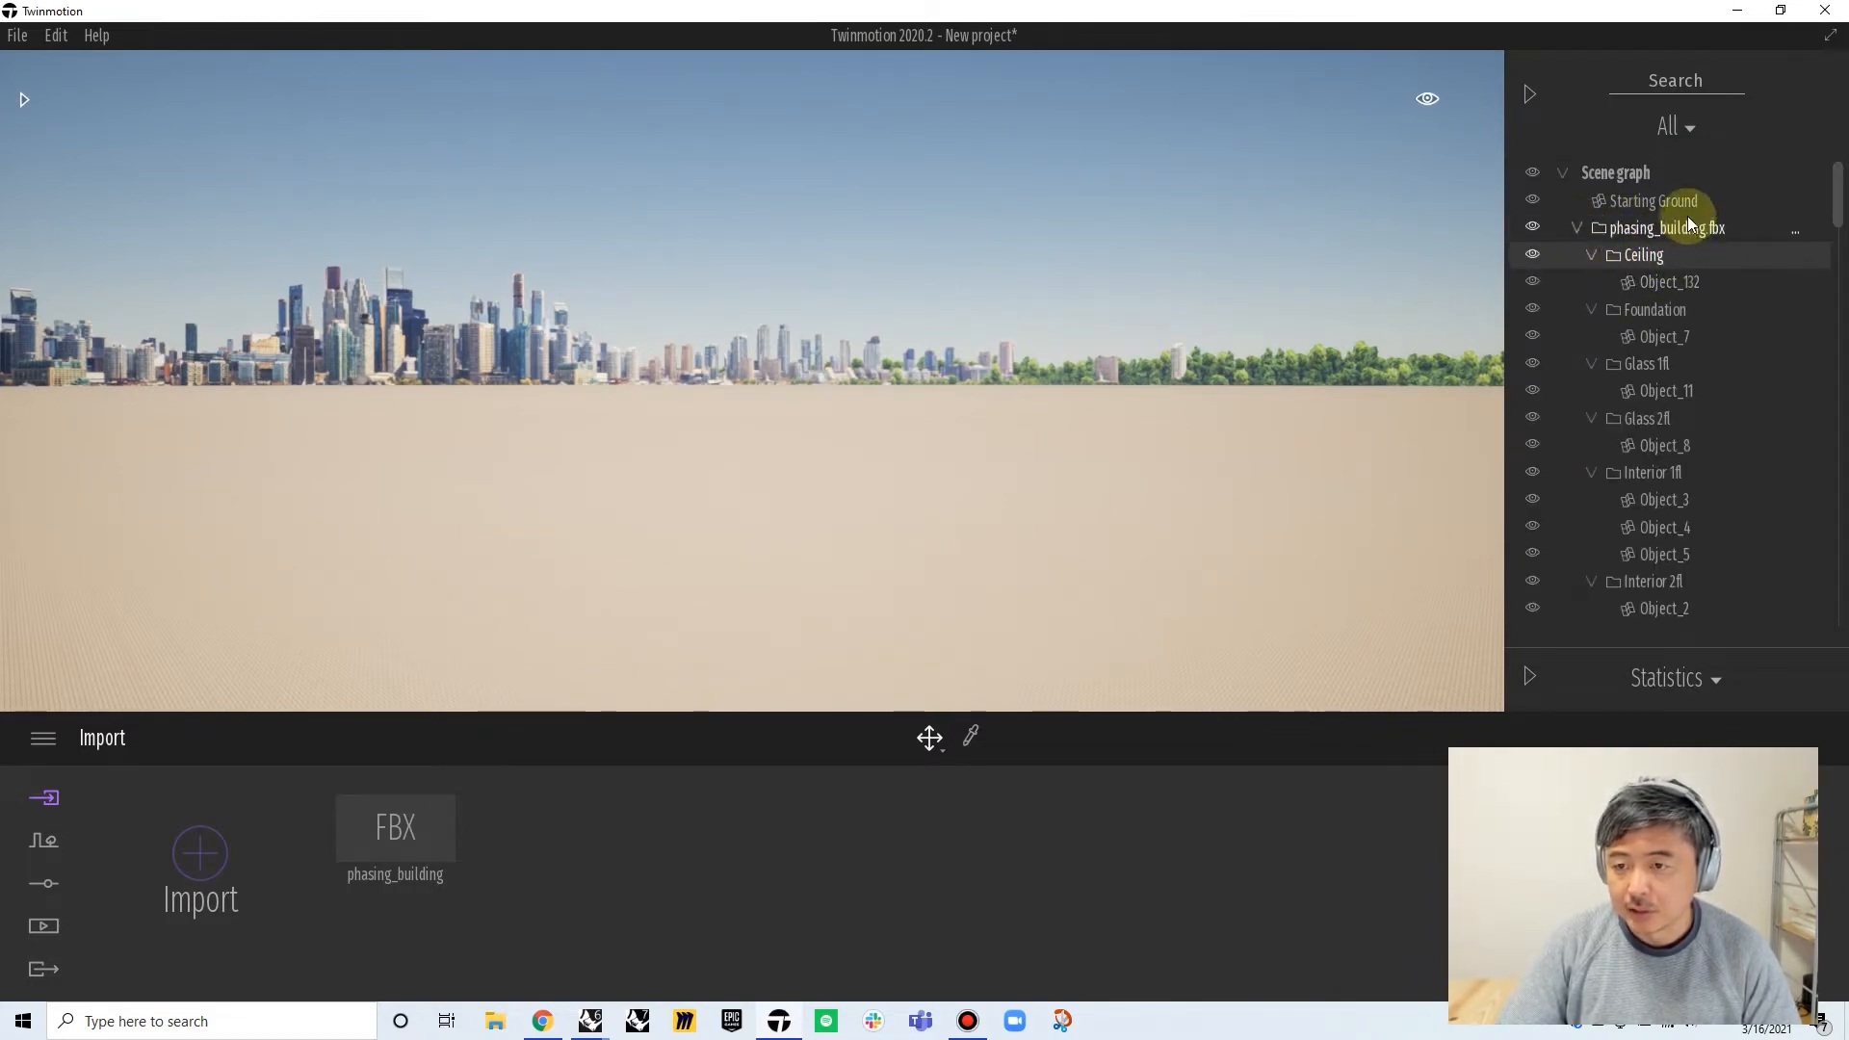
{"action": "key", "text": "f"}
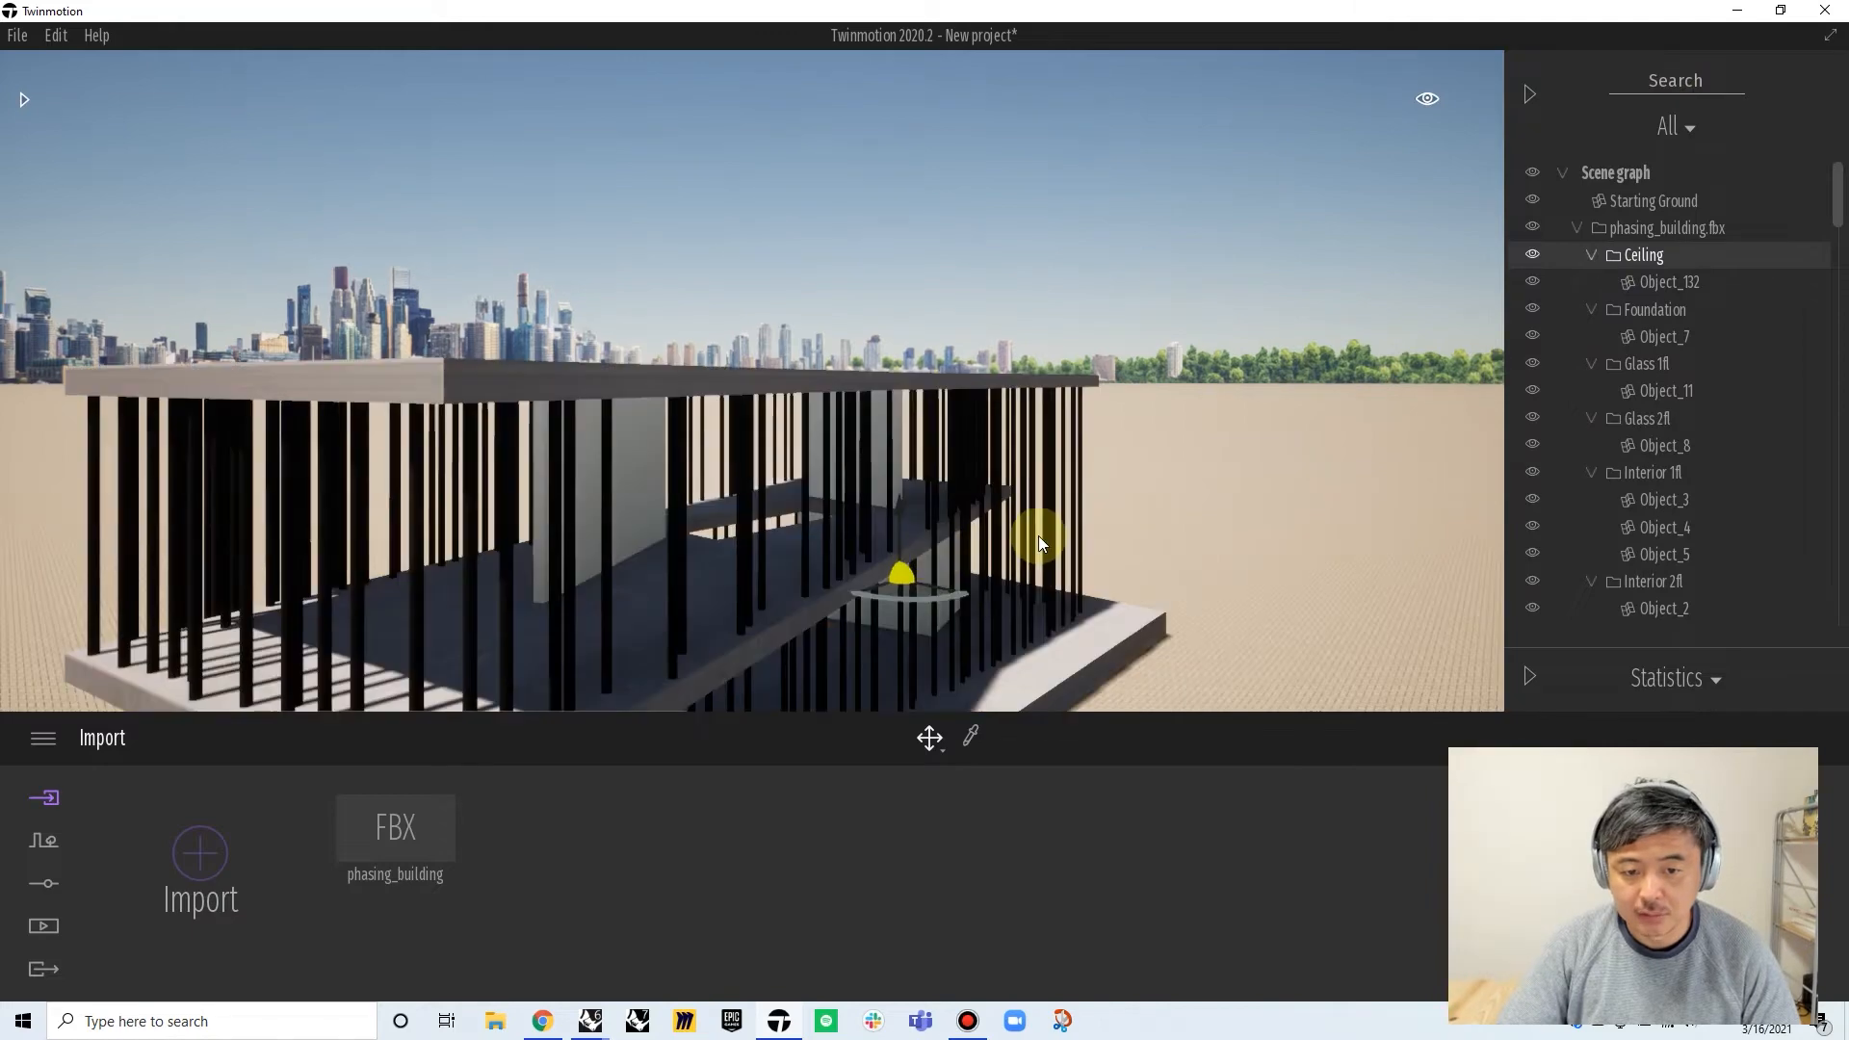
{"action": "middle_click_drag", "start_coordinate": [752, 386], "coordinate": [799, 333], "text": "shift"}
{"action": "middle_click_drag", "start_coordinate": [947, 496], "coordinate": [1033, 512], "text": "shift"}
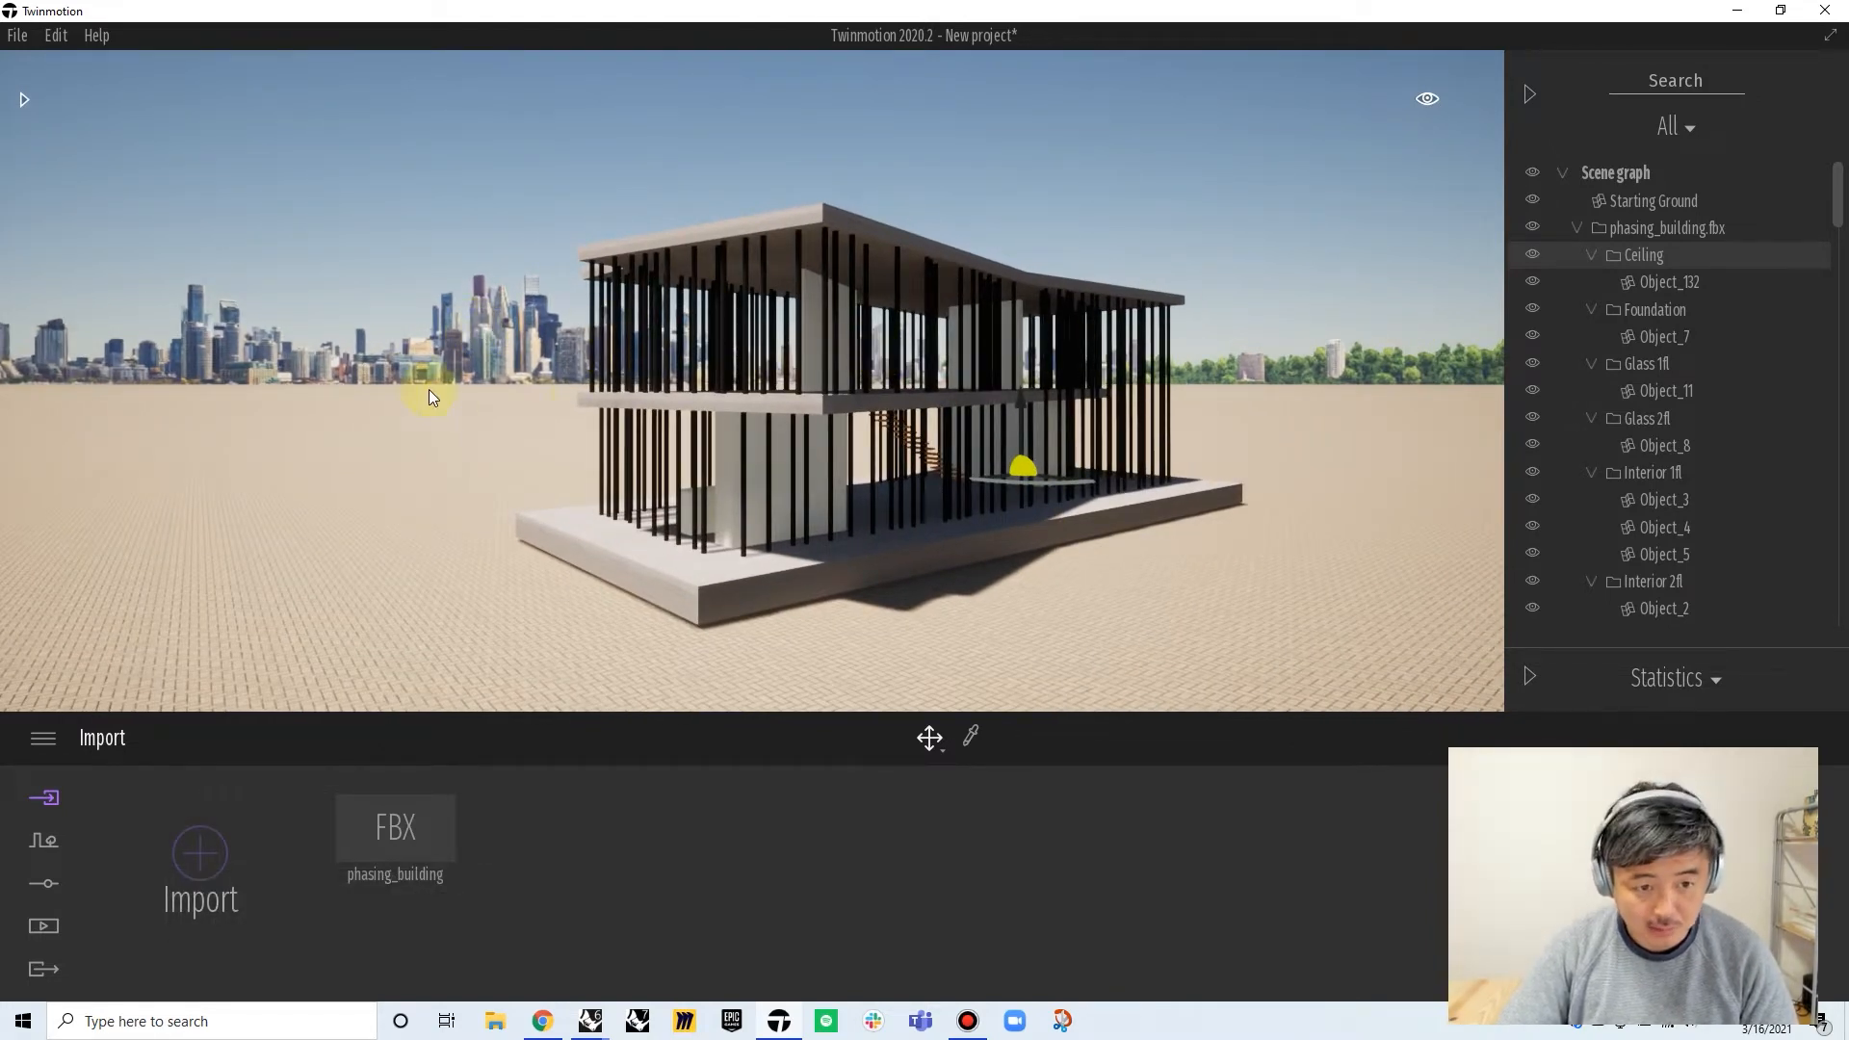
Set the location's background picture to None
{"action": "left_click", "coordinate": [48, 882]}
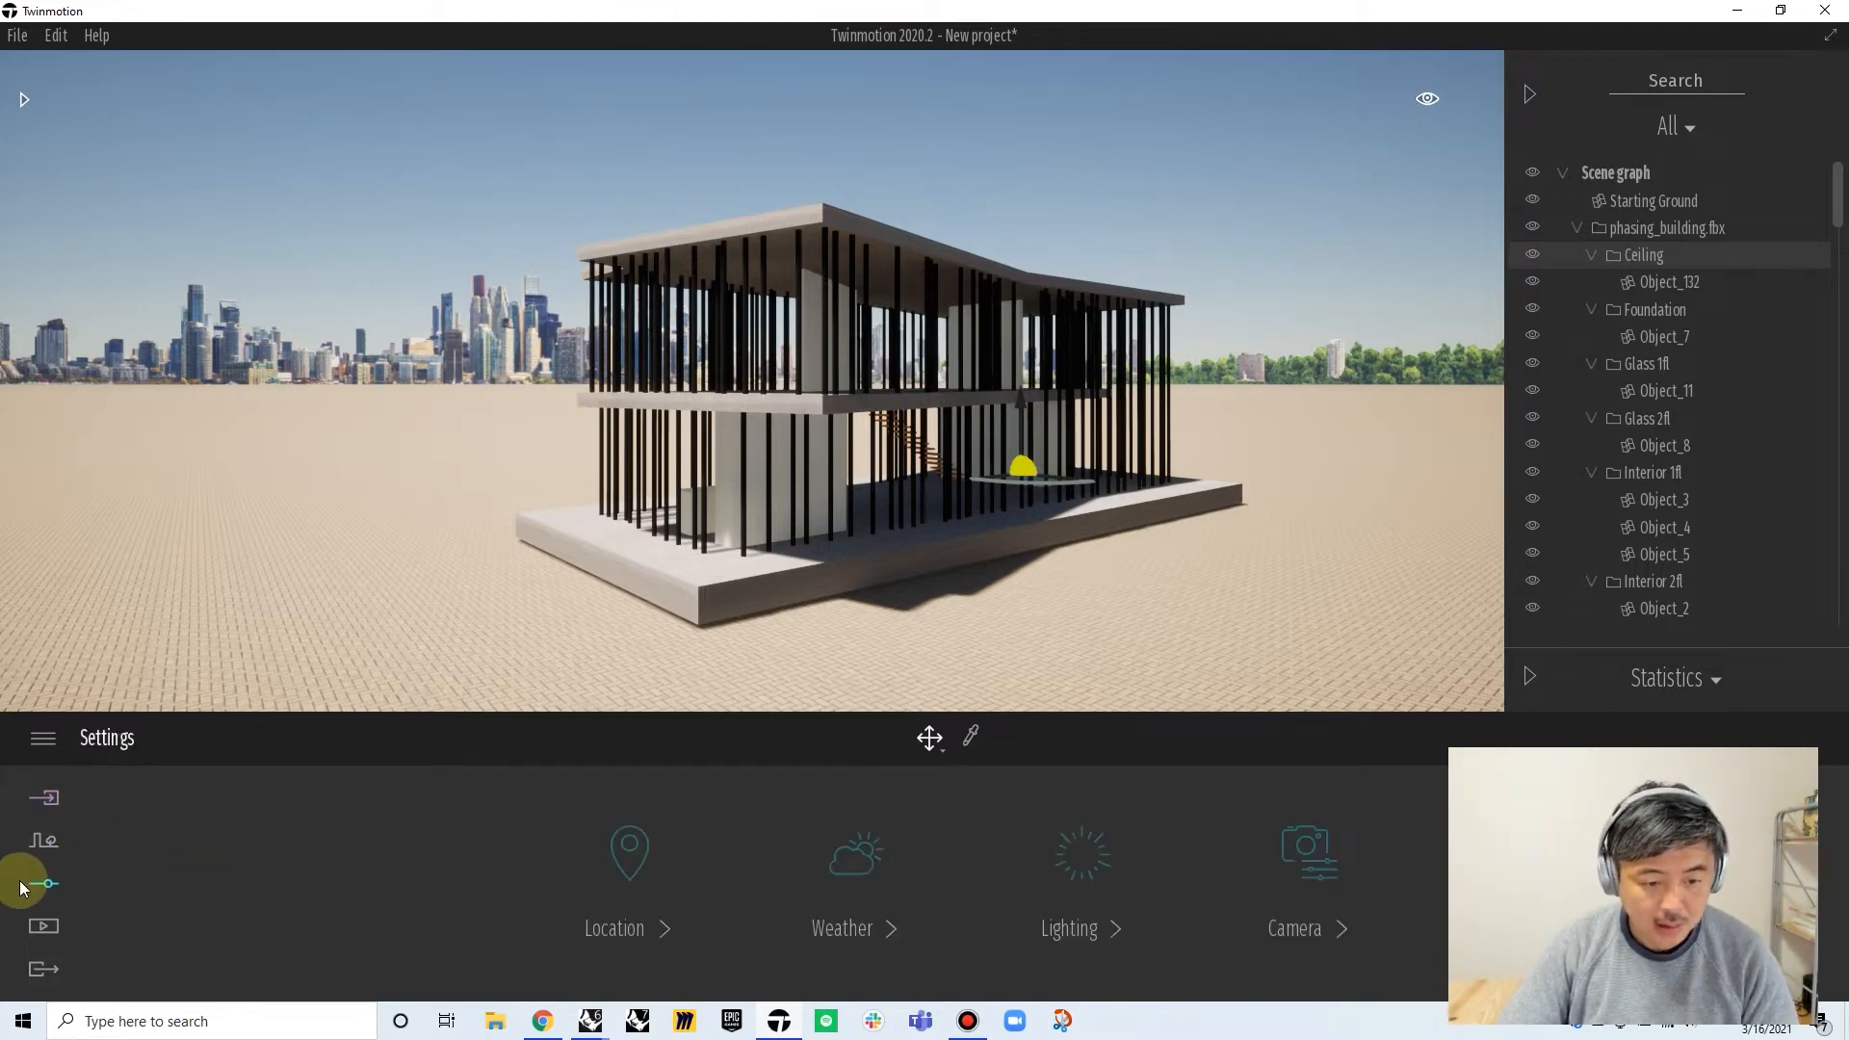
{"action": "left_click", "coordinate": [628, 928]}
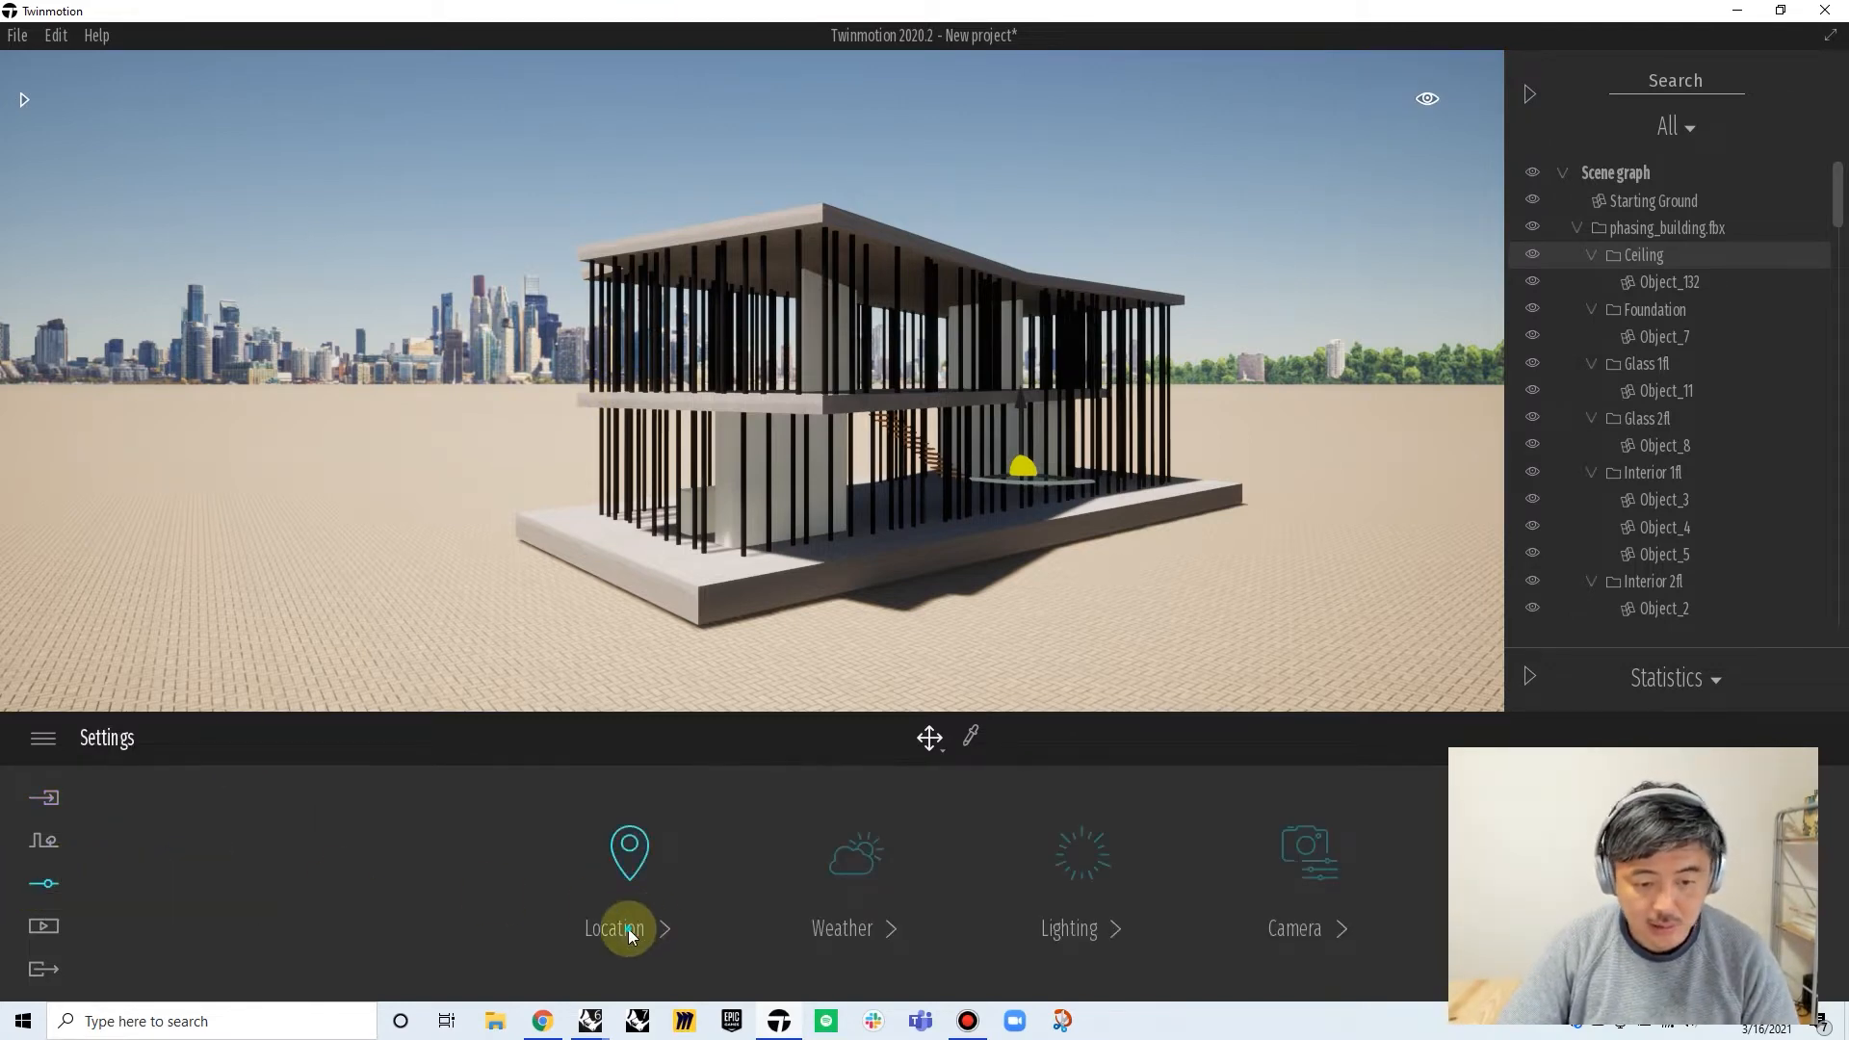
{"action": "left_click", "coordinate": [513, 883]}
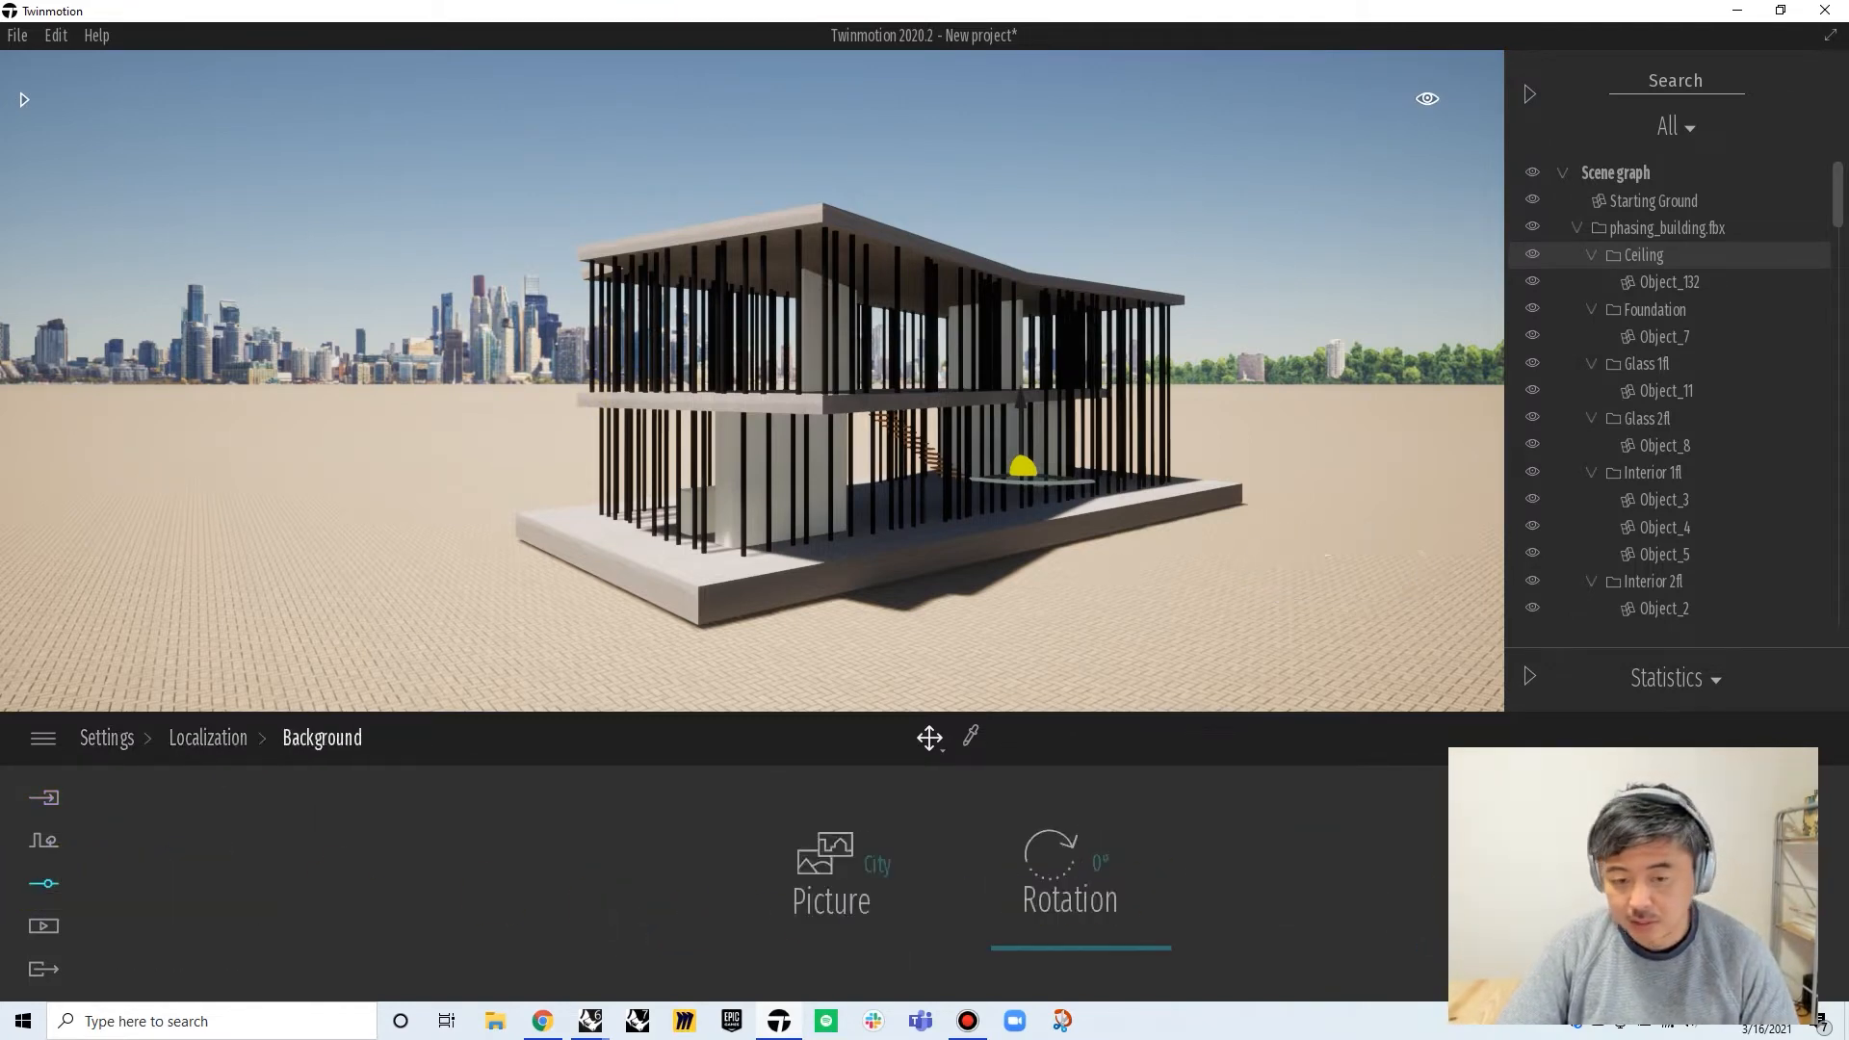
{"action": "left_click", "coordinate": [882, 863]}
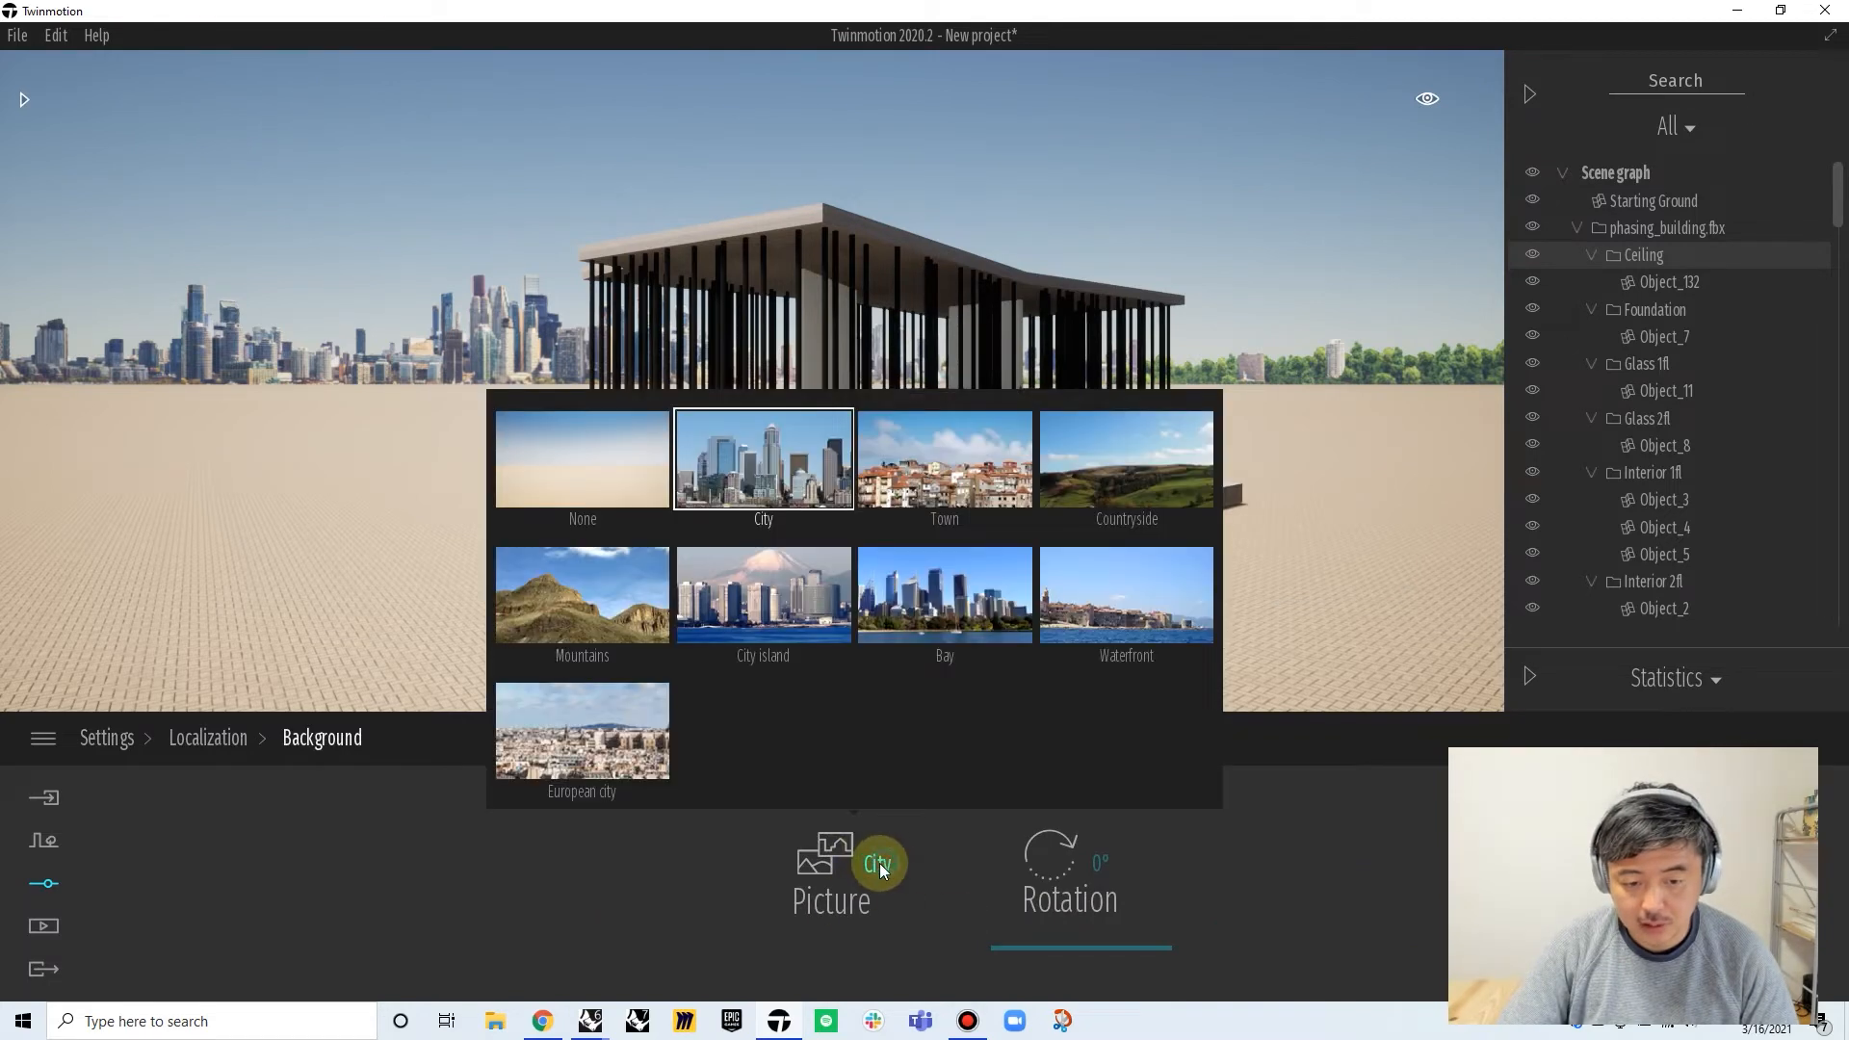
{"action": "left_click", "coordinate": [592, 479]}
{"action": "left_click", "coordinate": [1242, 515]}
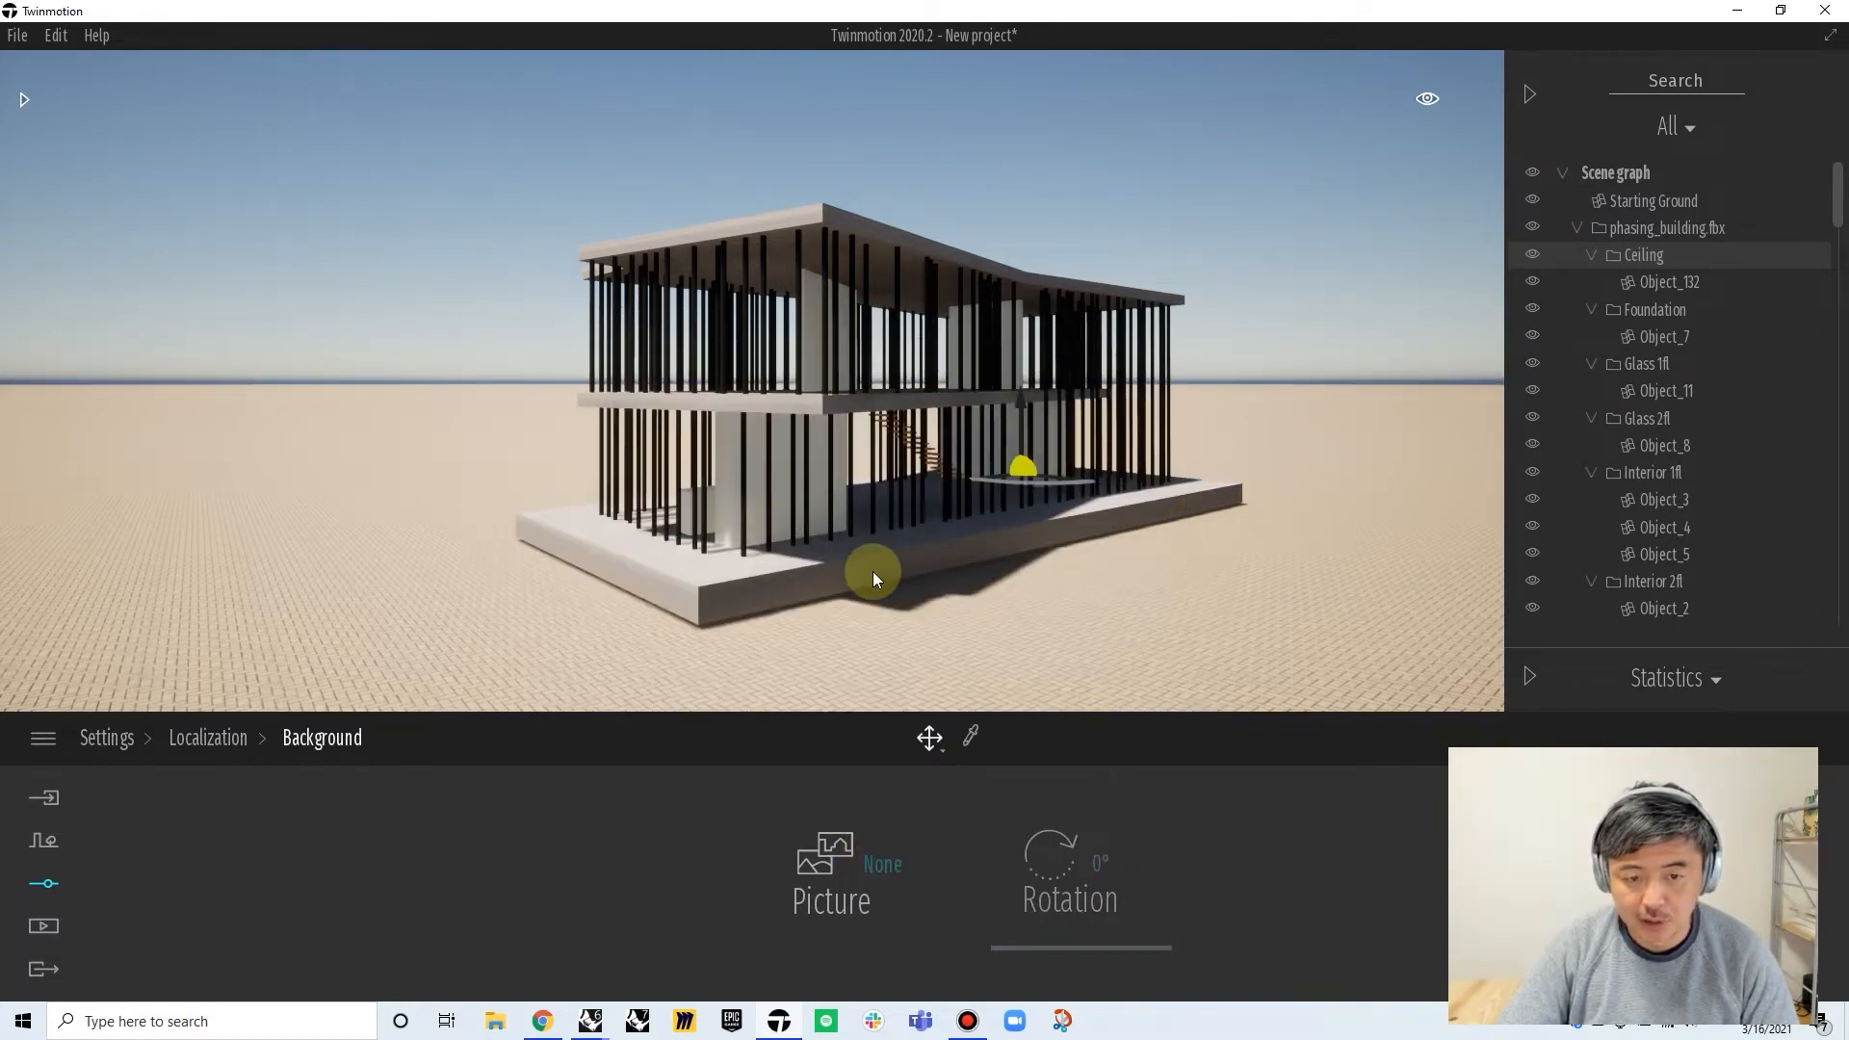
{"action": "left_click_drag", "start_coordinate": [865, 570], "coordinate": [815, 588]}
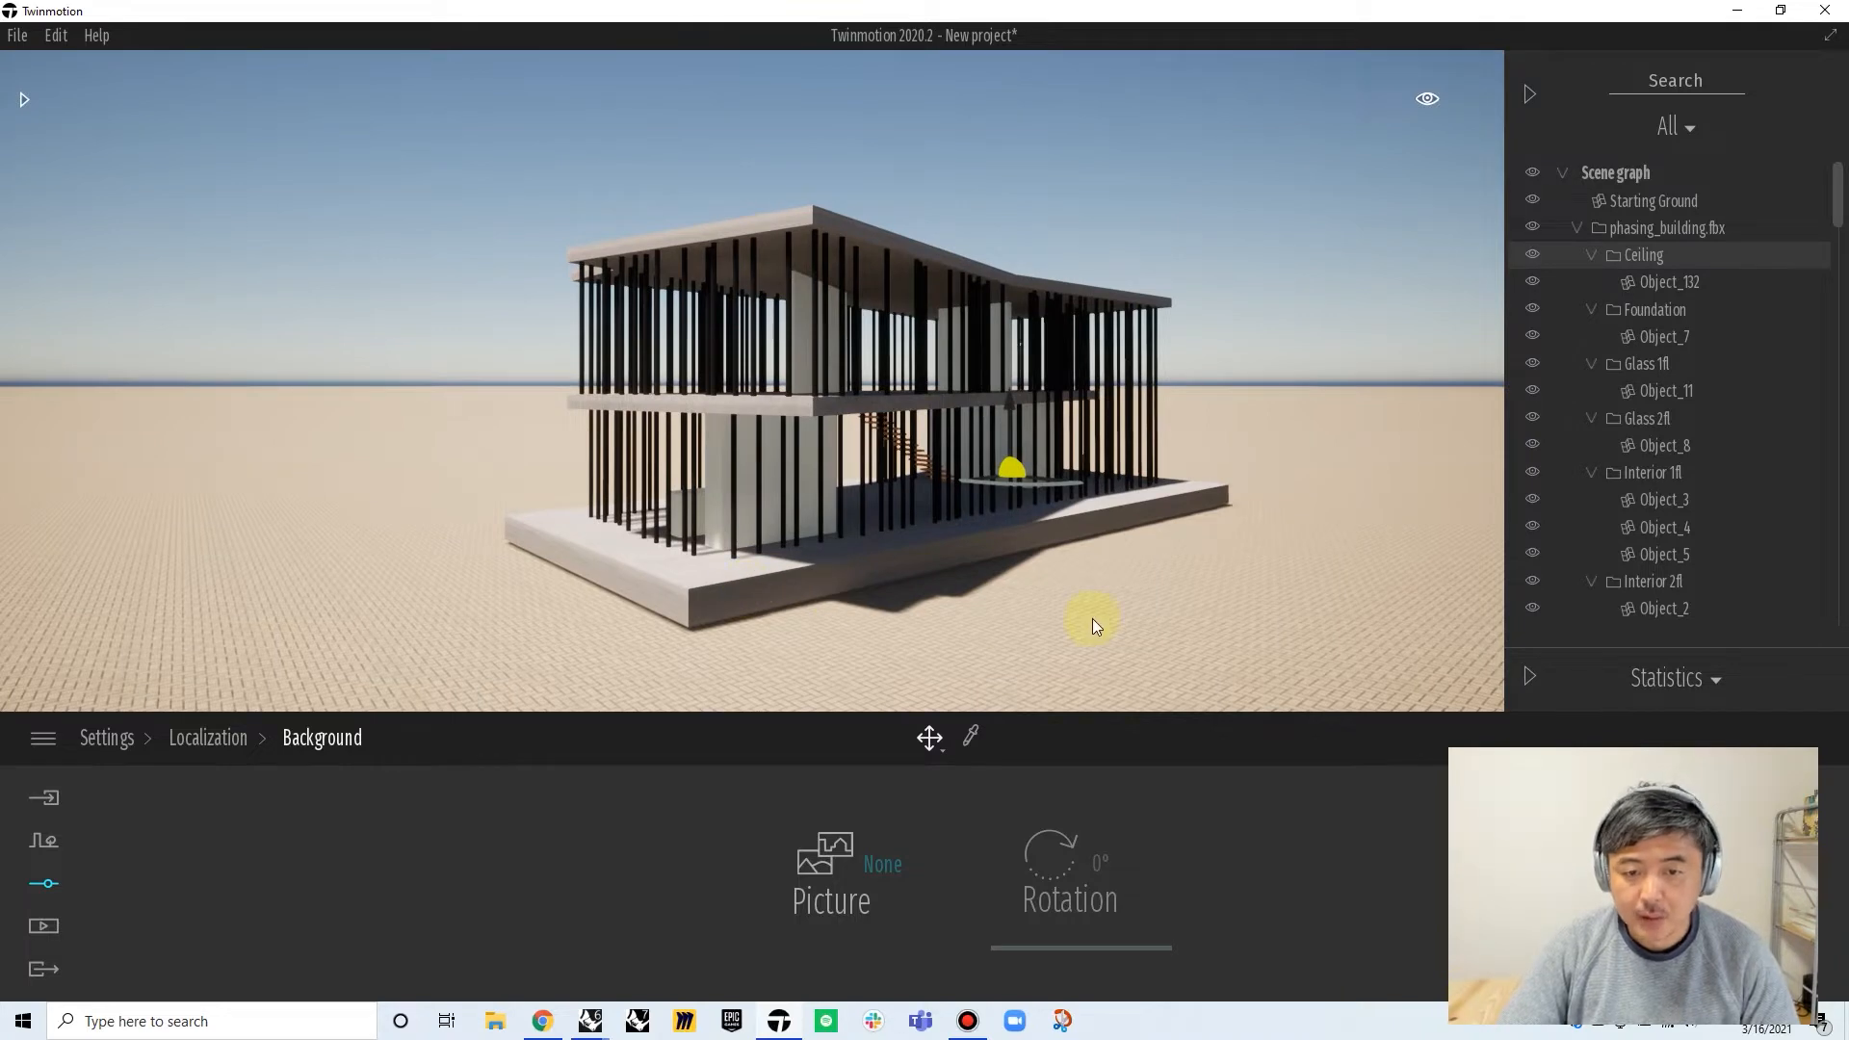
{"action": "left_click_drag", "start_coordinate": [1255, 558], "coordinate": [855, 599]}
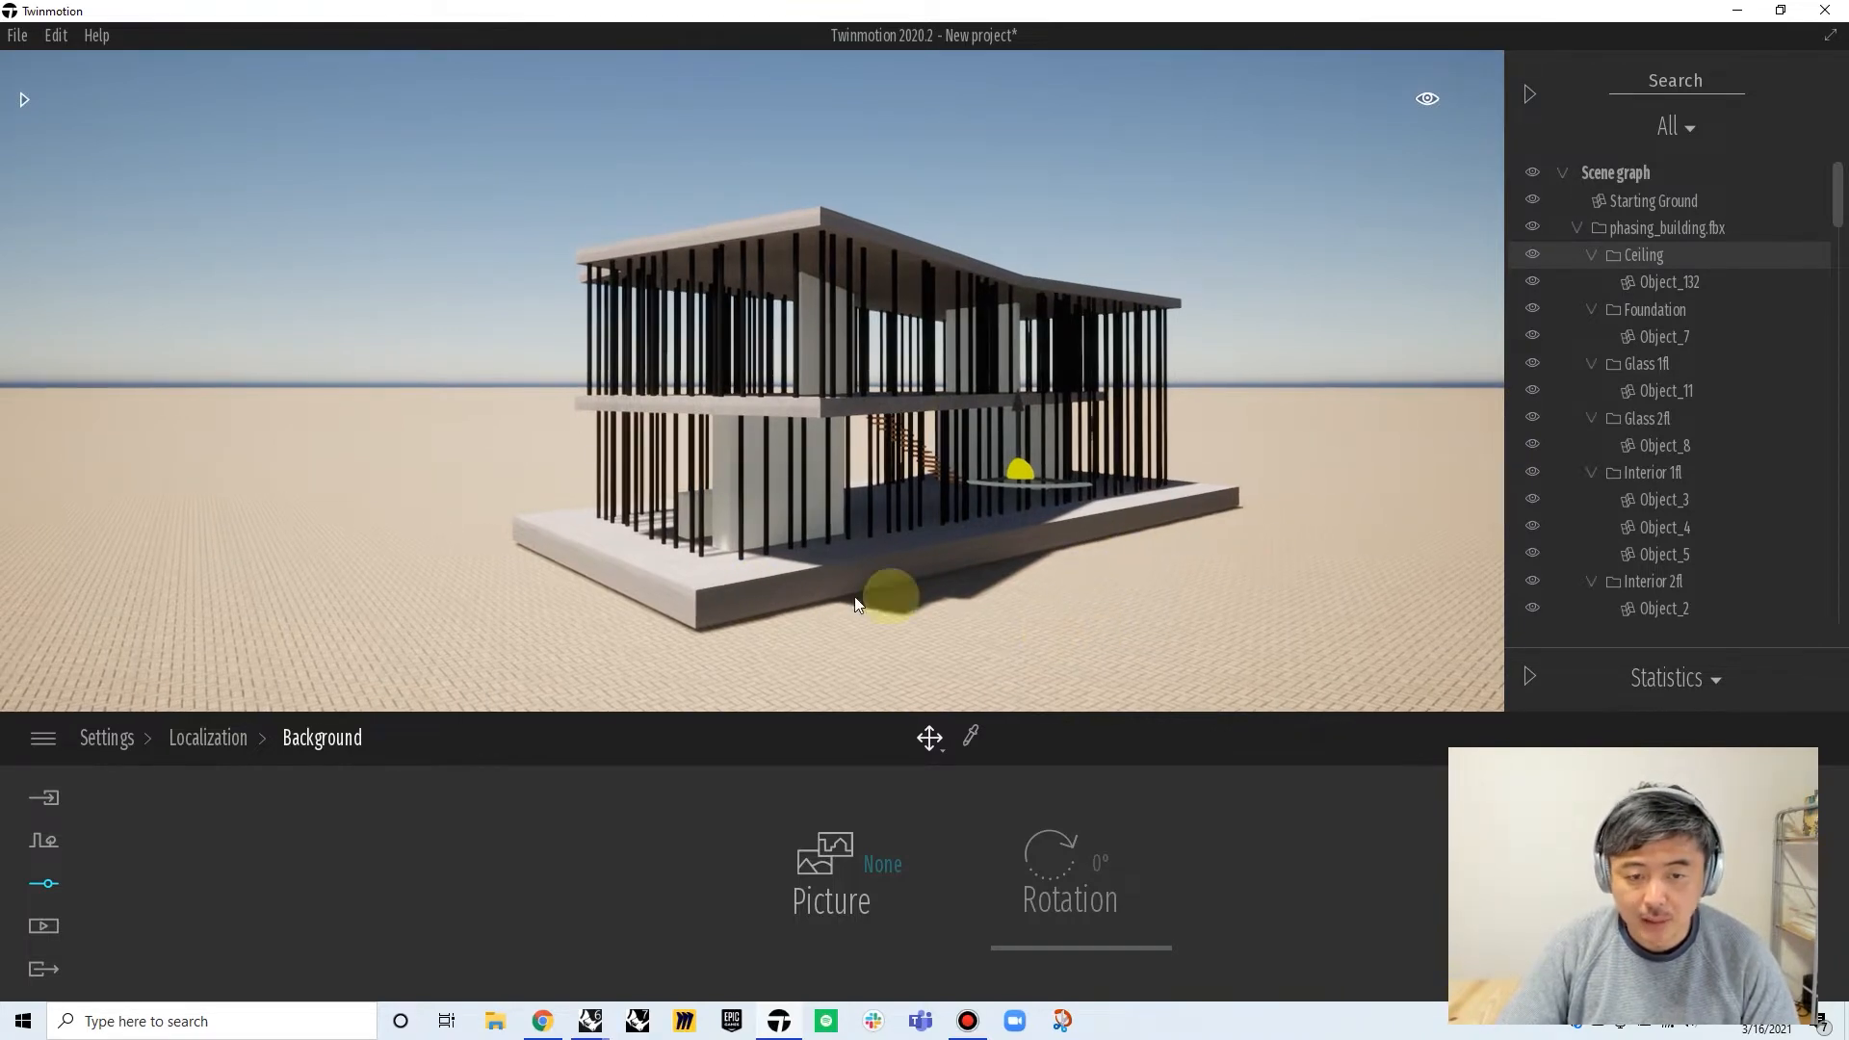
Try Asphalt 4 from the man-made ground materials on the starting ground, and replace it with Asphalt 7
{"action": "left_click", "coordinate": [500, 613]}
{"action": "left_click", "coordinate": [20, 101]}
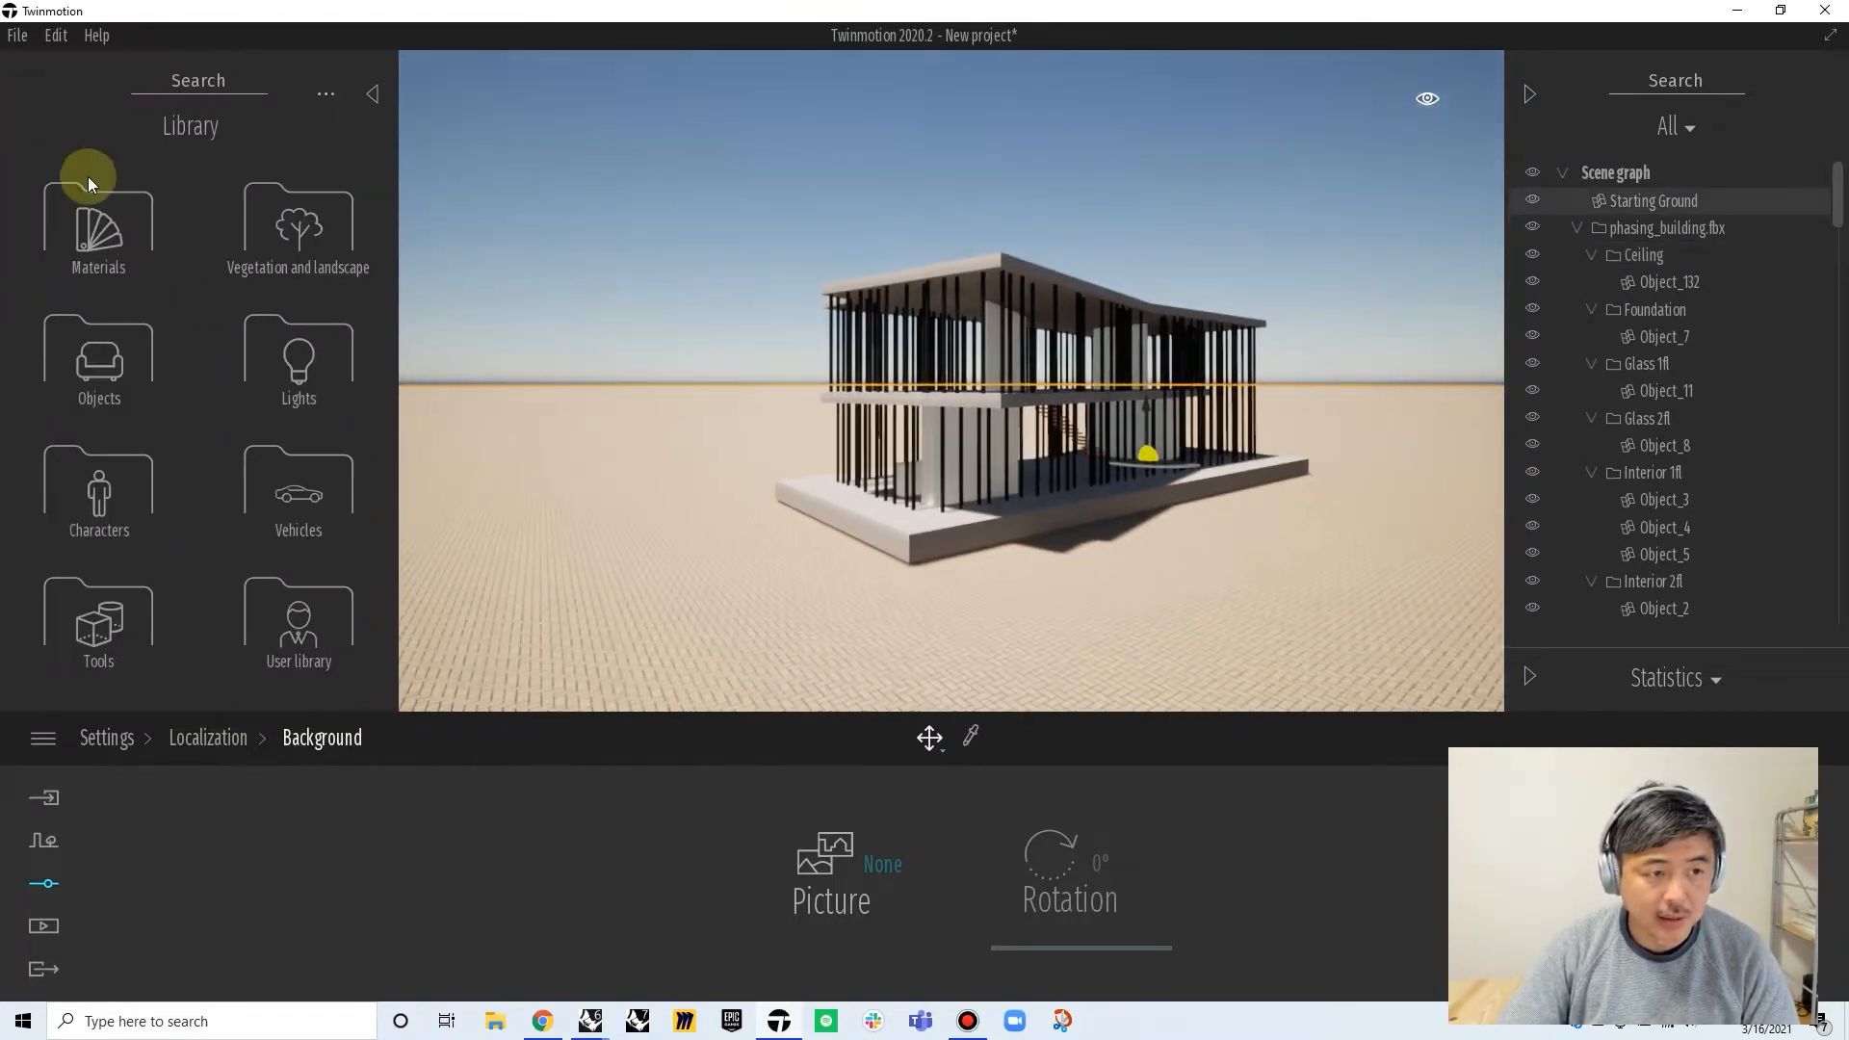
{"action": "left_click", "coordinate": [103, 229]}
{"action": "scroll", "coordinate": [306, 357], "scroll_direction": "down", "scroll_amount": 3}
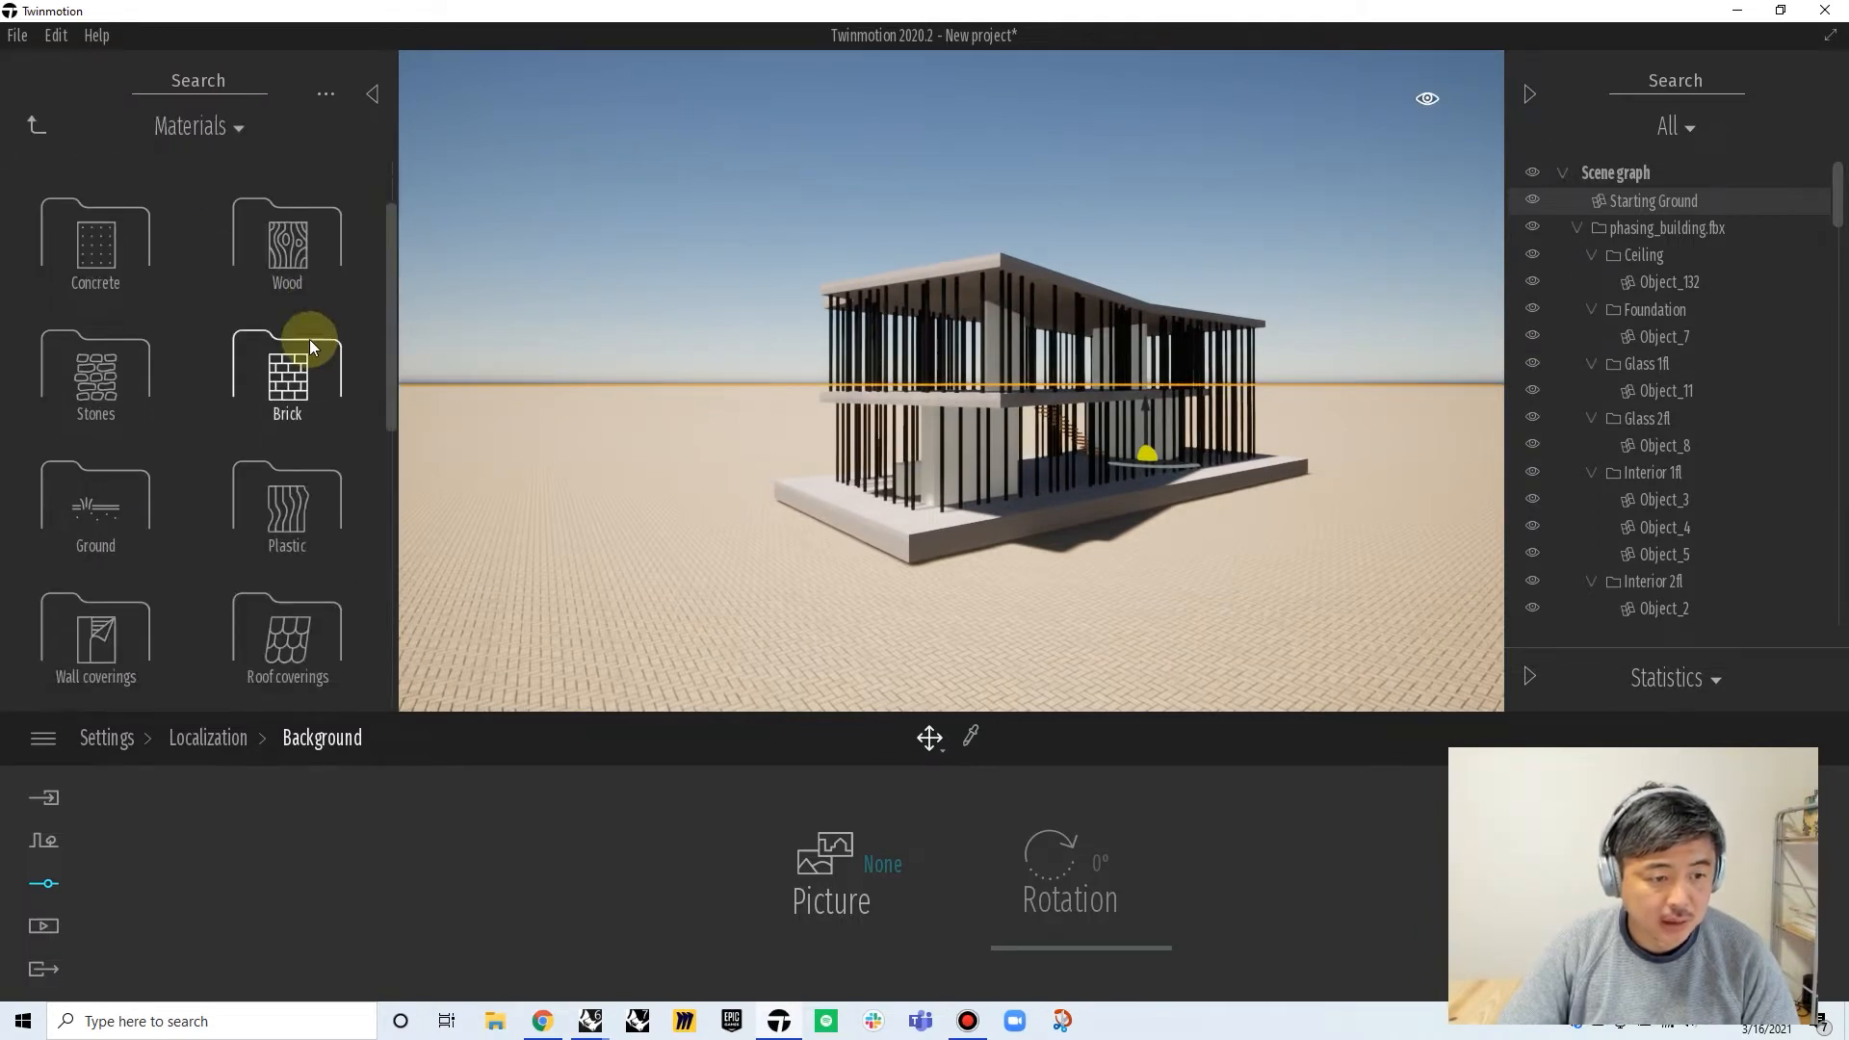
{"action": "left_click", "coordinate": [101, 445]}
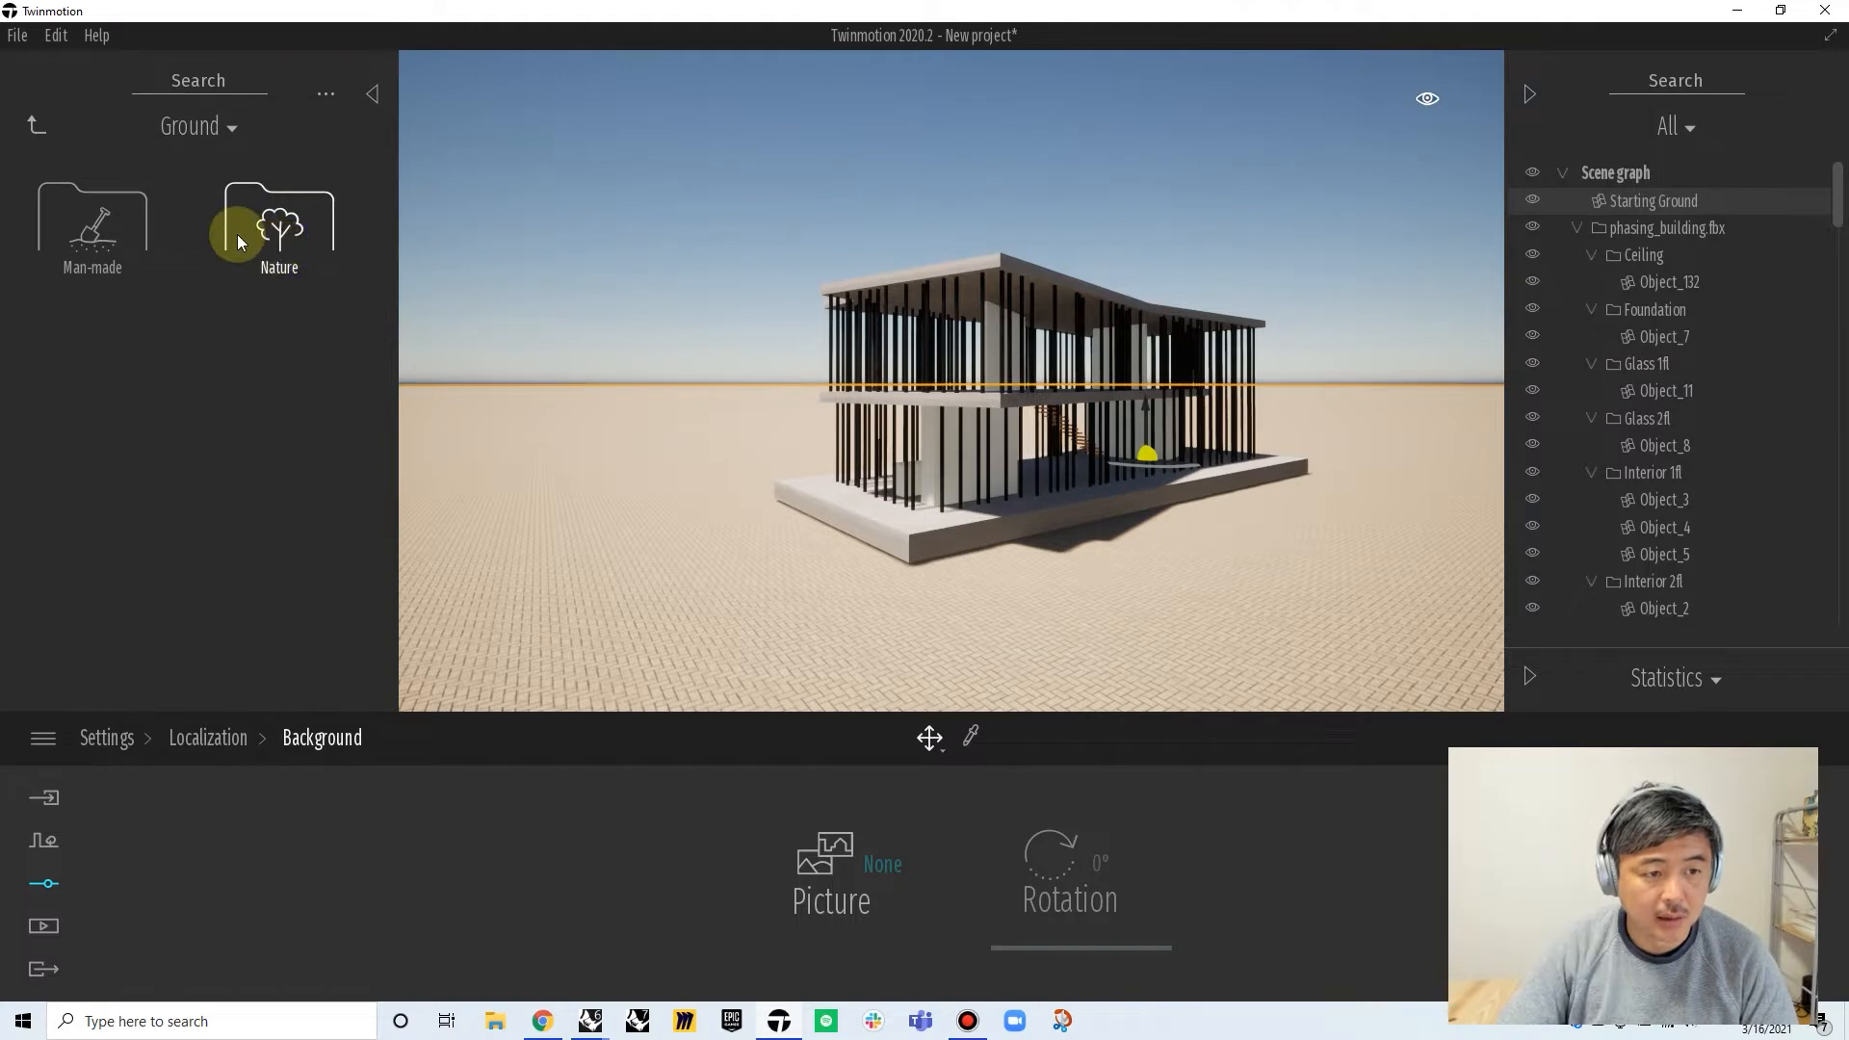
{"action": "left_click", "coordinate": [108, 225]}
{"action": "left_click_drag", "start_coordinate": [285, 354], "coordinate": [736, 512]}
{"action": "left_click_drag", "start_coordinate": [98, 218], "coordinate": [846, 644]}
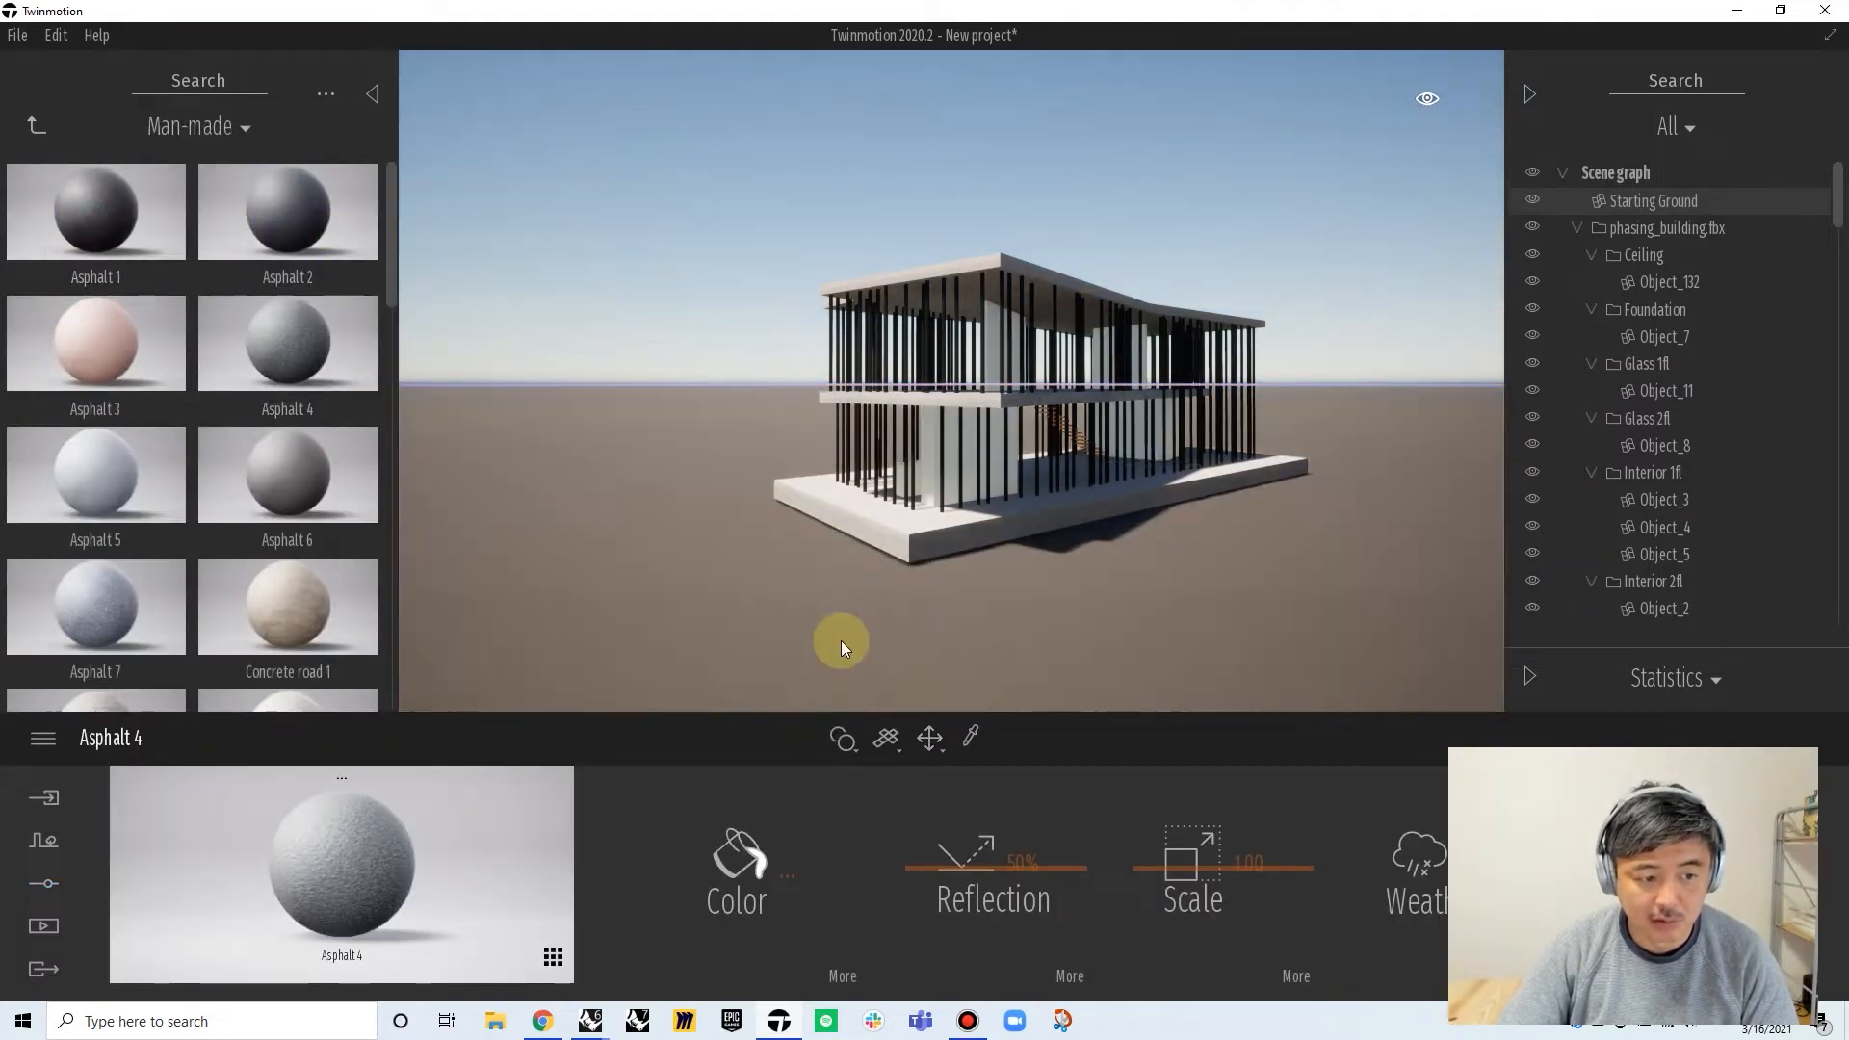
{"action": "left_click_drag", "start_coordinate": [183, 582], "coordinate": [906, 574]}
Apply the Bare concrete 02 material to the building's roof slab
{"action": "left_click_drag", "start_coordinate": [1116, 455], "coordinate": [1234, 157]}
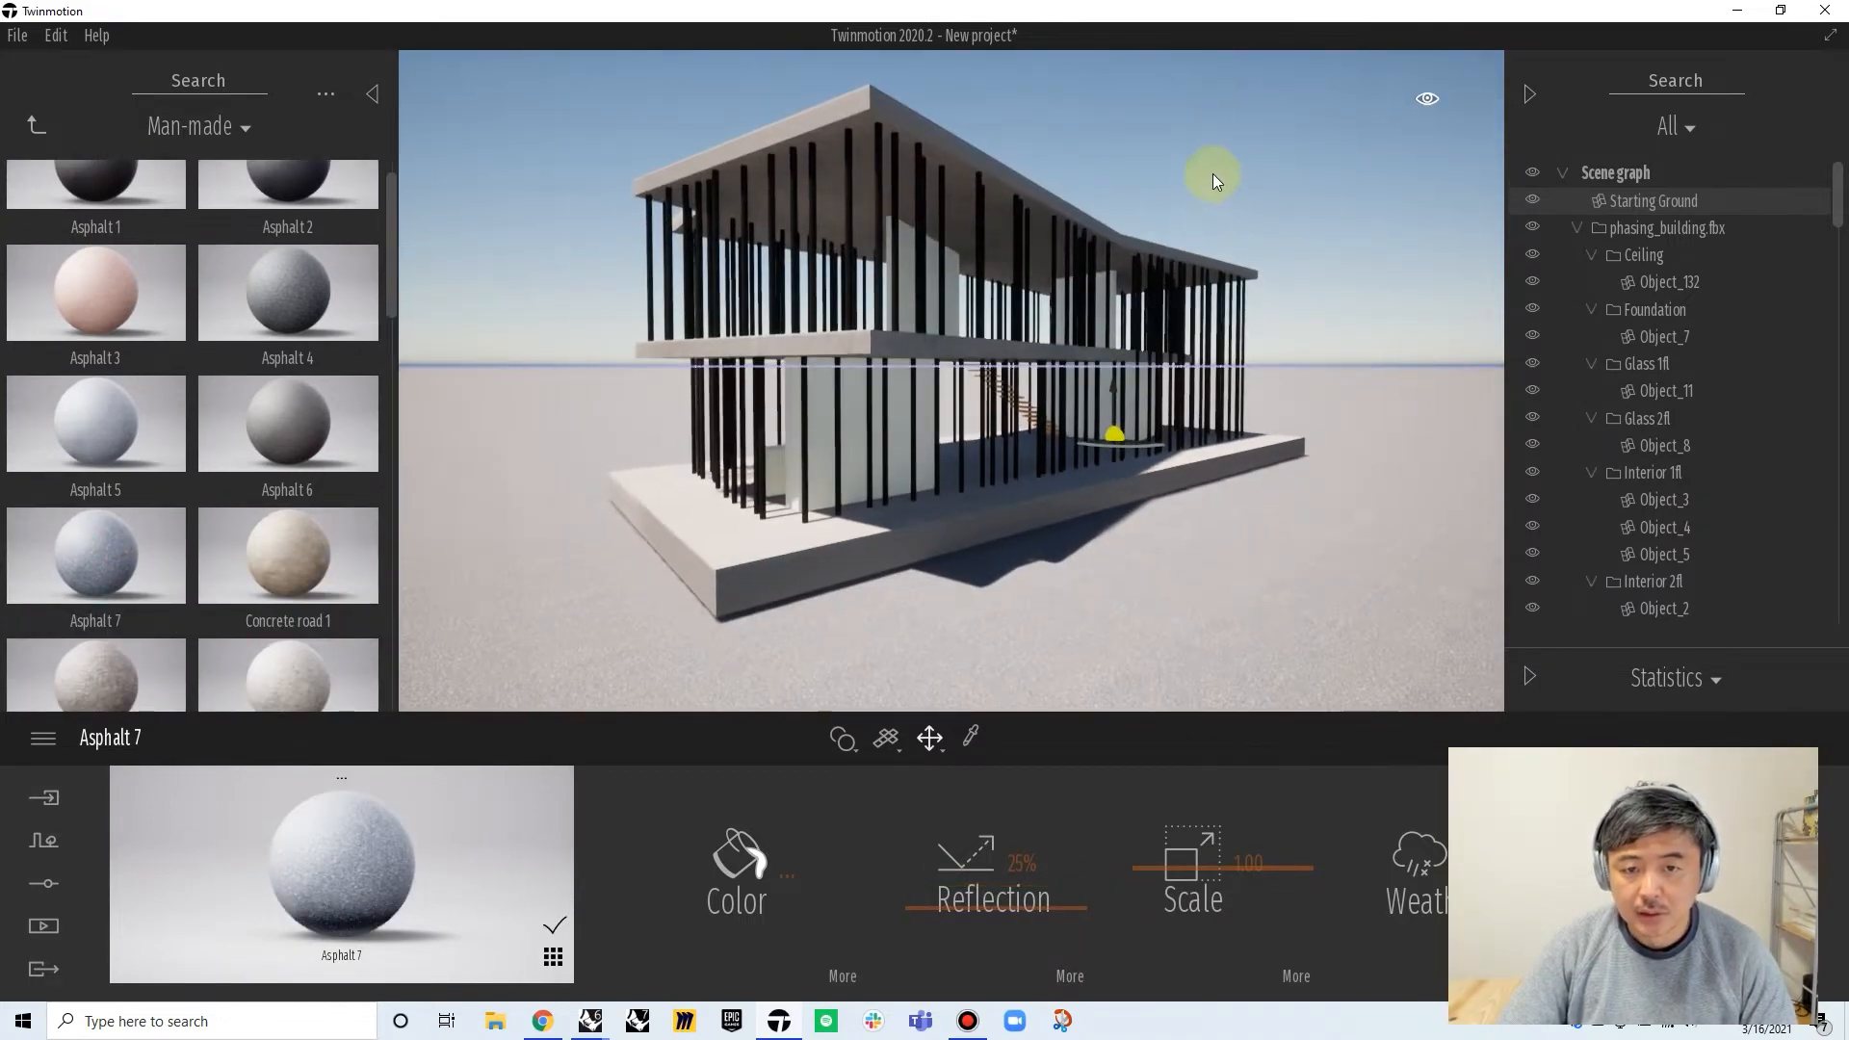
{"action": "mouse_move", "coordinate": [1293, 275]}
{"action": "left_mouse_down"}
{"action": "mouse_move", "coordinate": [1237, 264]}
{"action": "mouse_move", "coordinate": [1290, 259]}
{"action": "left_mouse_up"}
{"action": "left_click", "coordinate": [828, 115]}
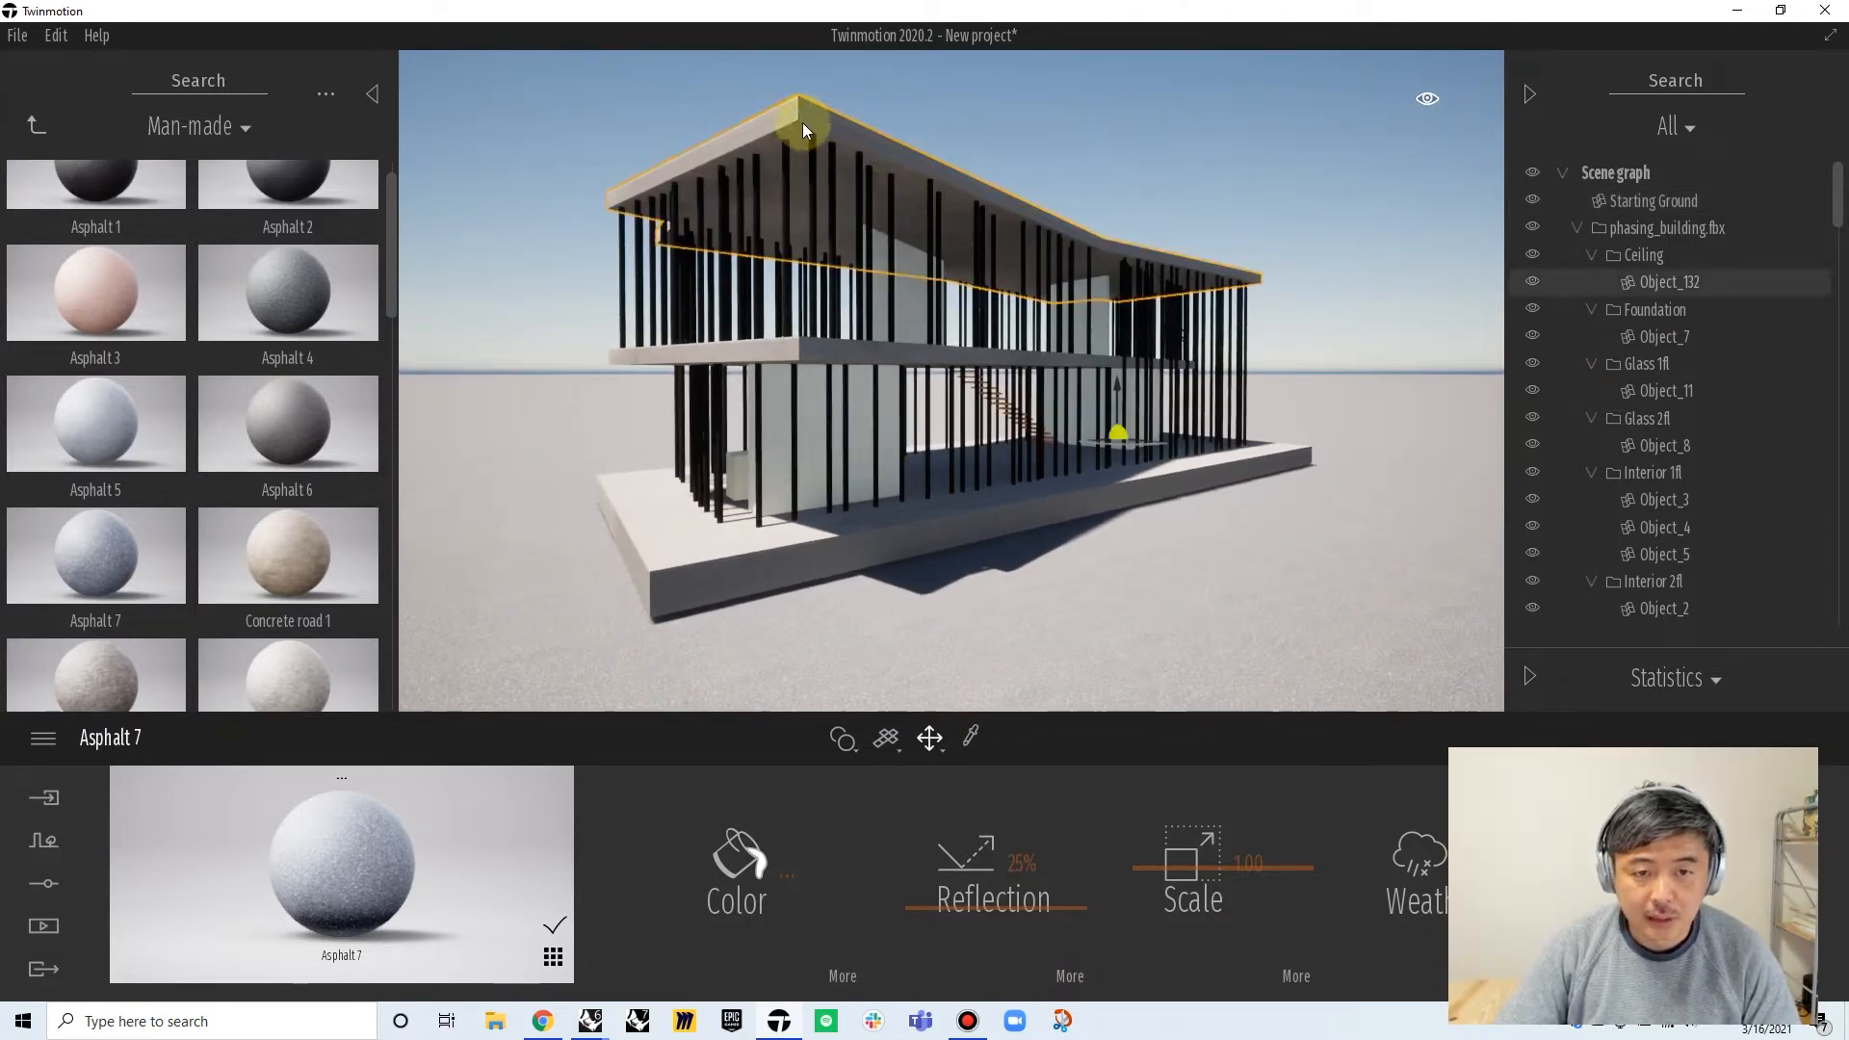
{"action": "left_click", "coordinate": [44, 126]}
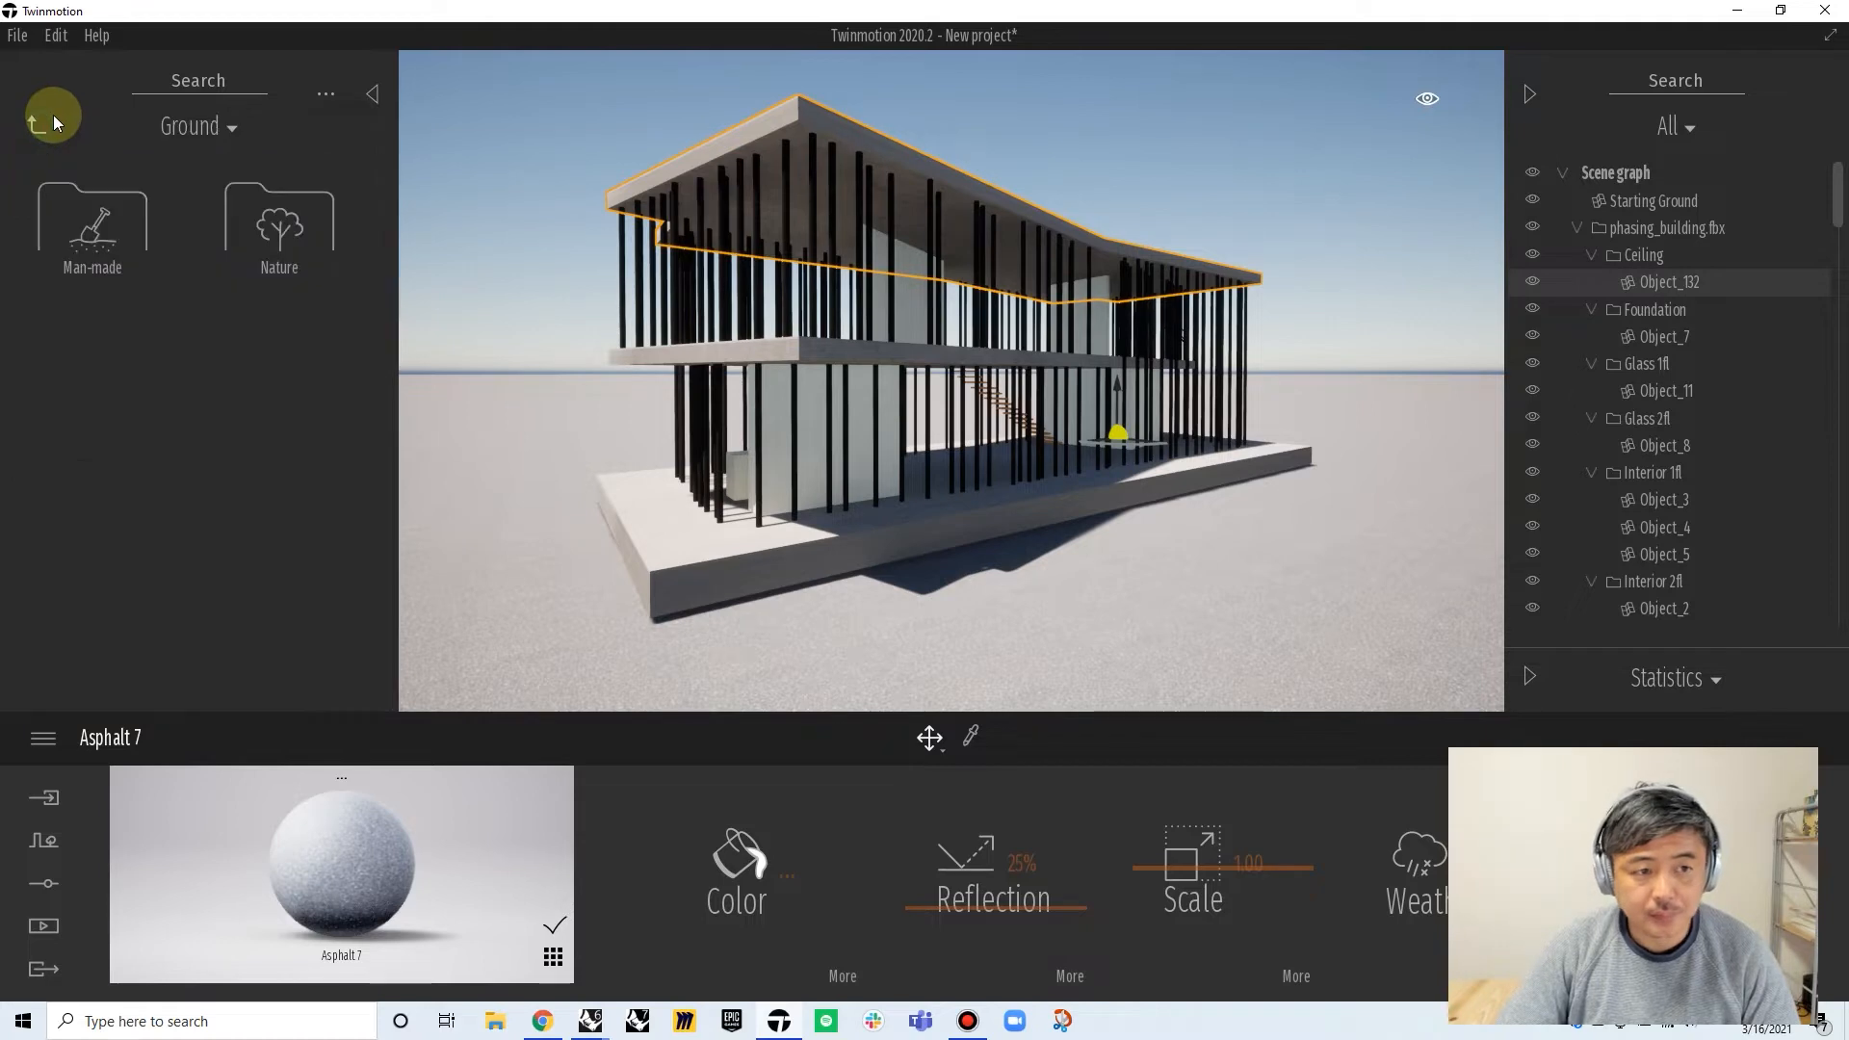
{"action": "left_click", "coordinate": [38, 136]}
{"action": "left_click", "coordinate": [32, 131]}
{"action": "left_click", "coordinate": [96, 226]}
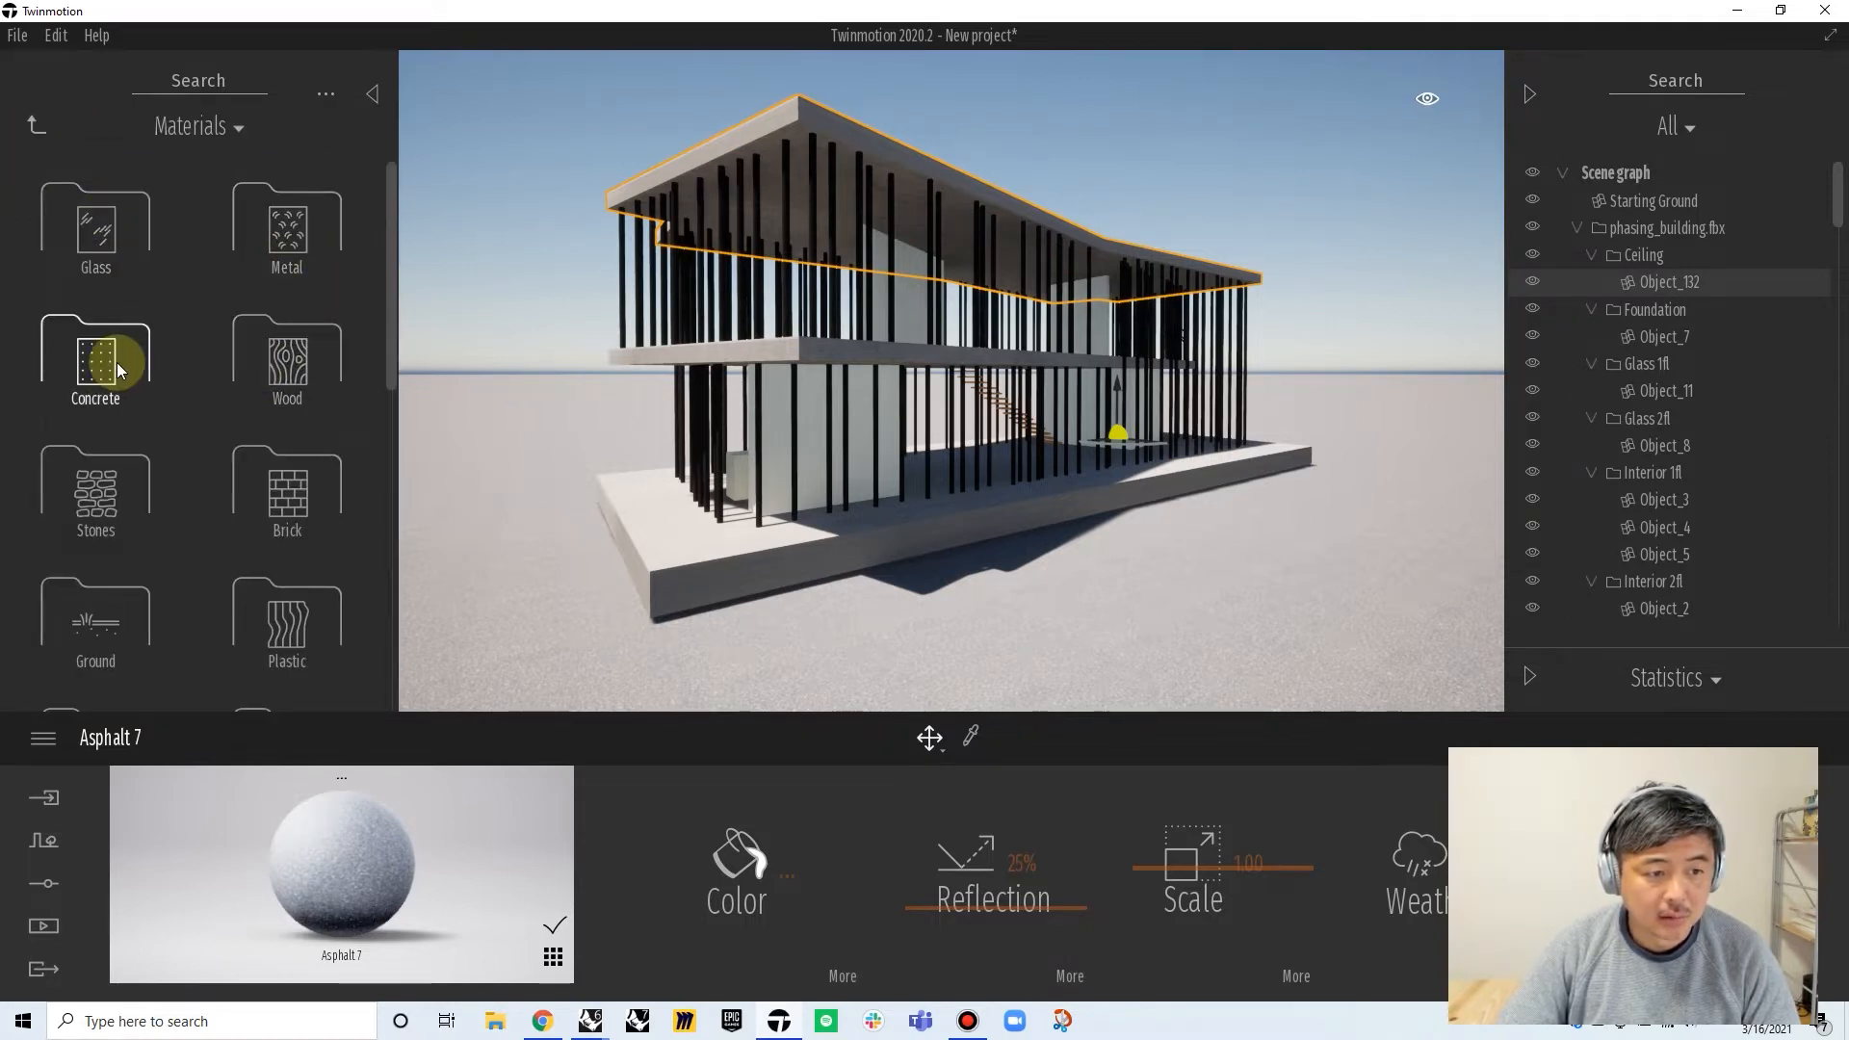
{"action": "left_click", "coordinate": [118, 362]}
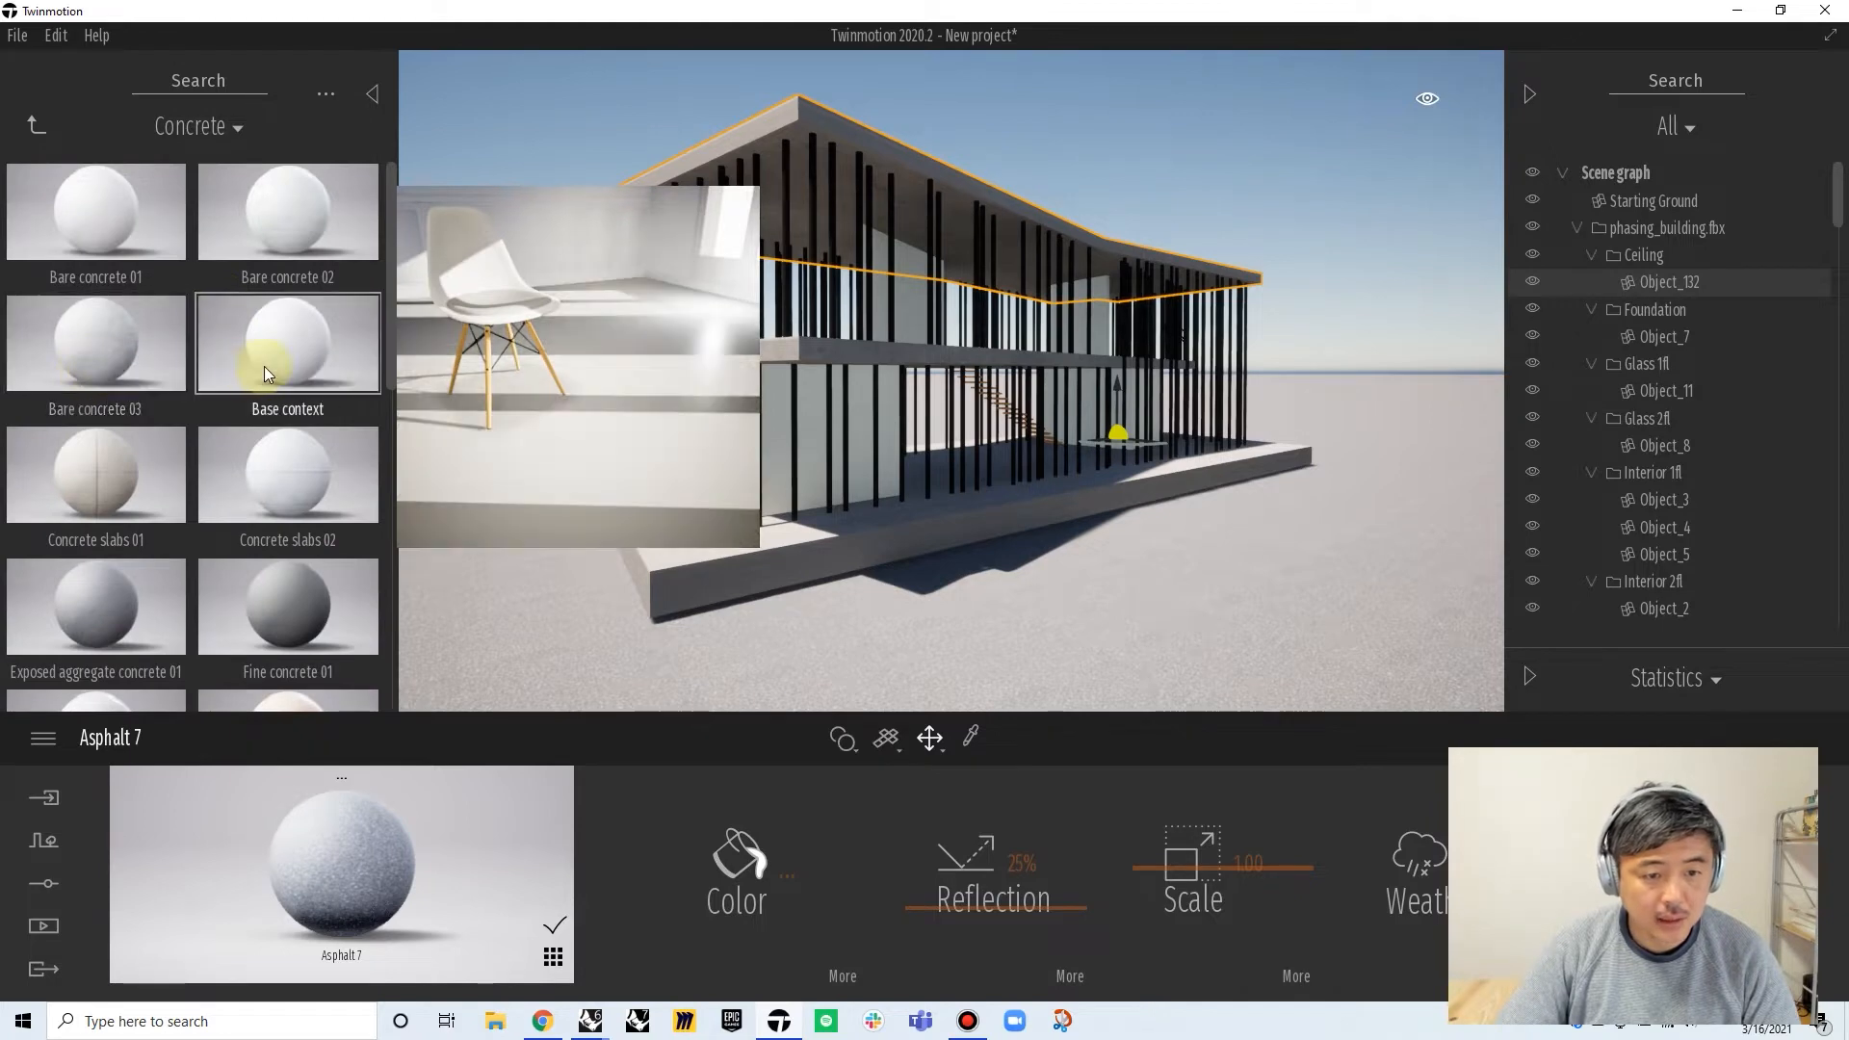
{"action": "mouse_move", "coordinate": [297, 491]}
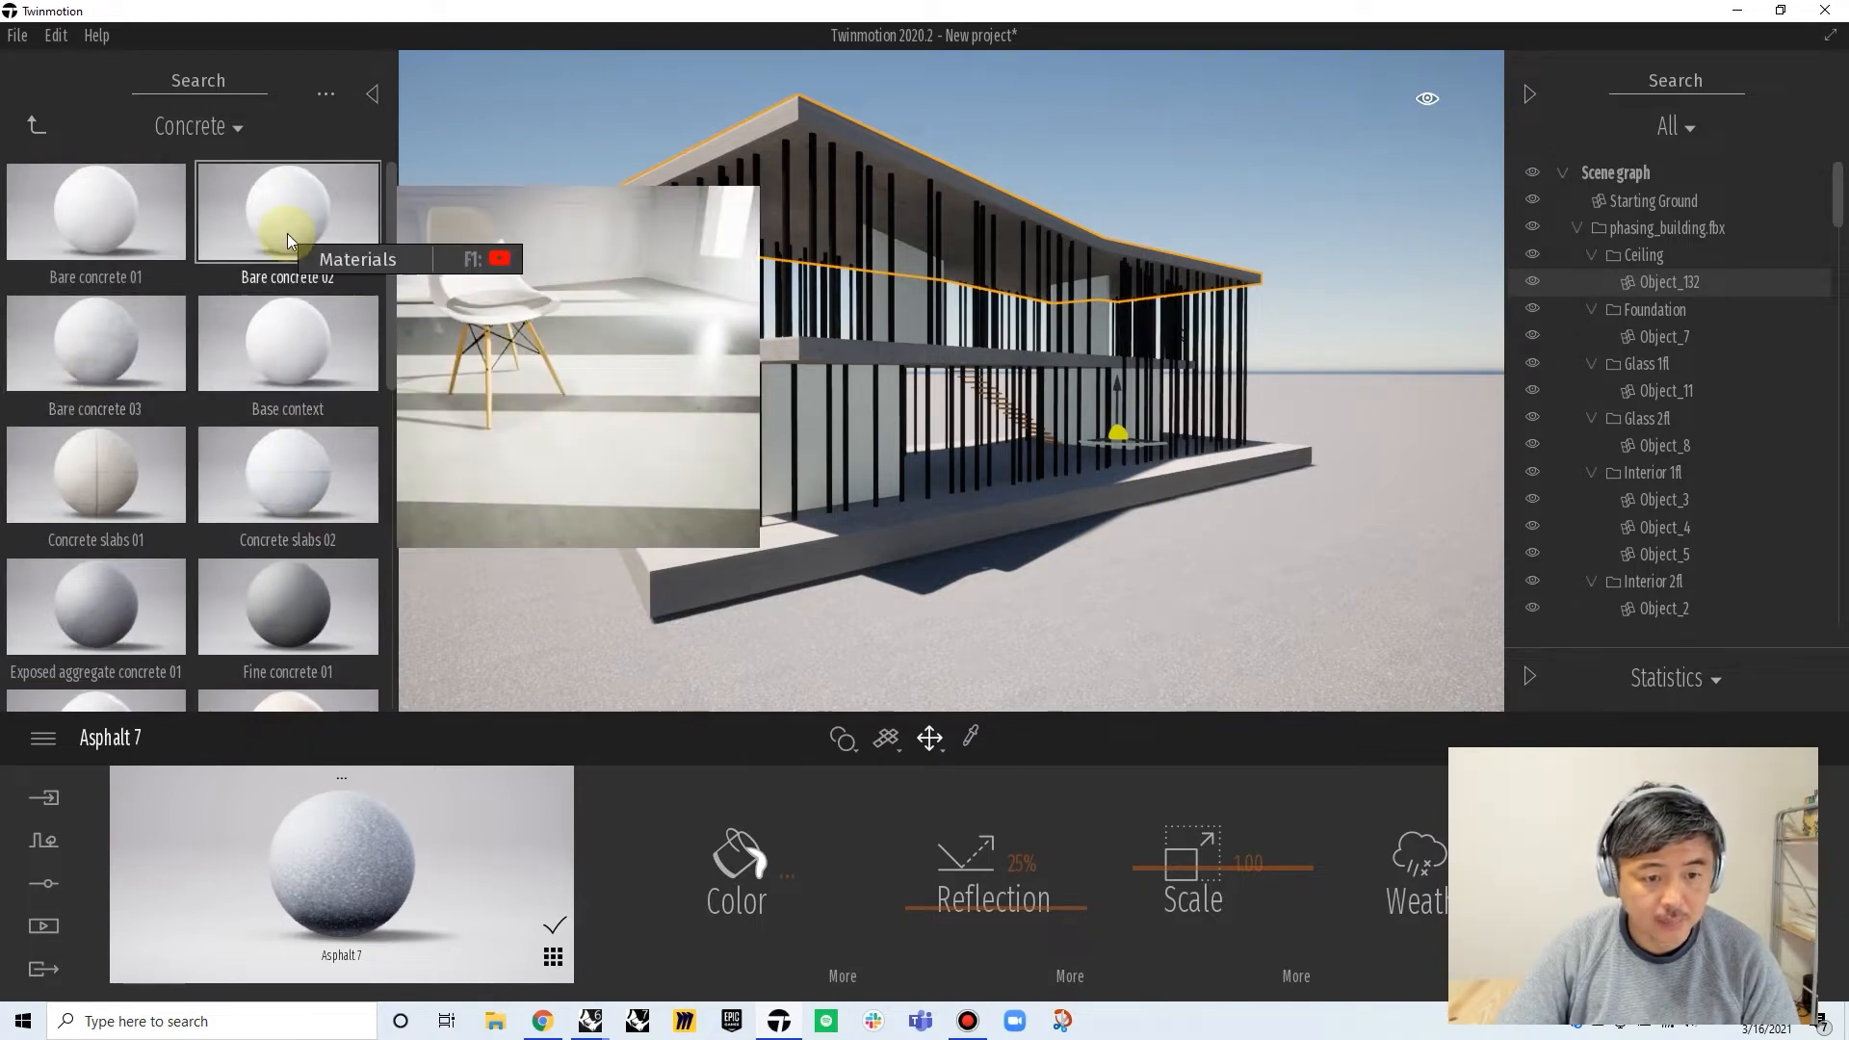
{"action": "left_click_drag", "start_coordinate": [287, 233], "coordinate": [707, 158]}
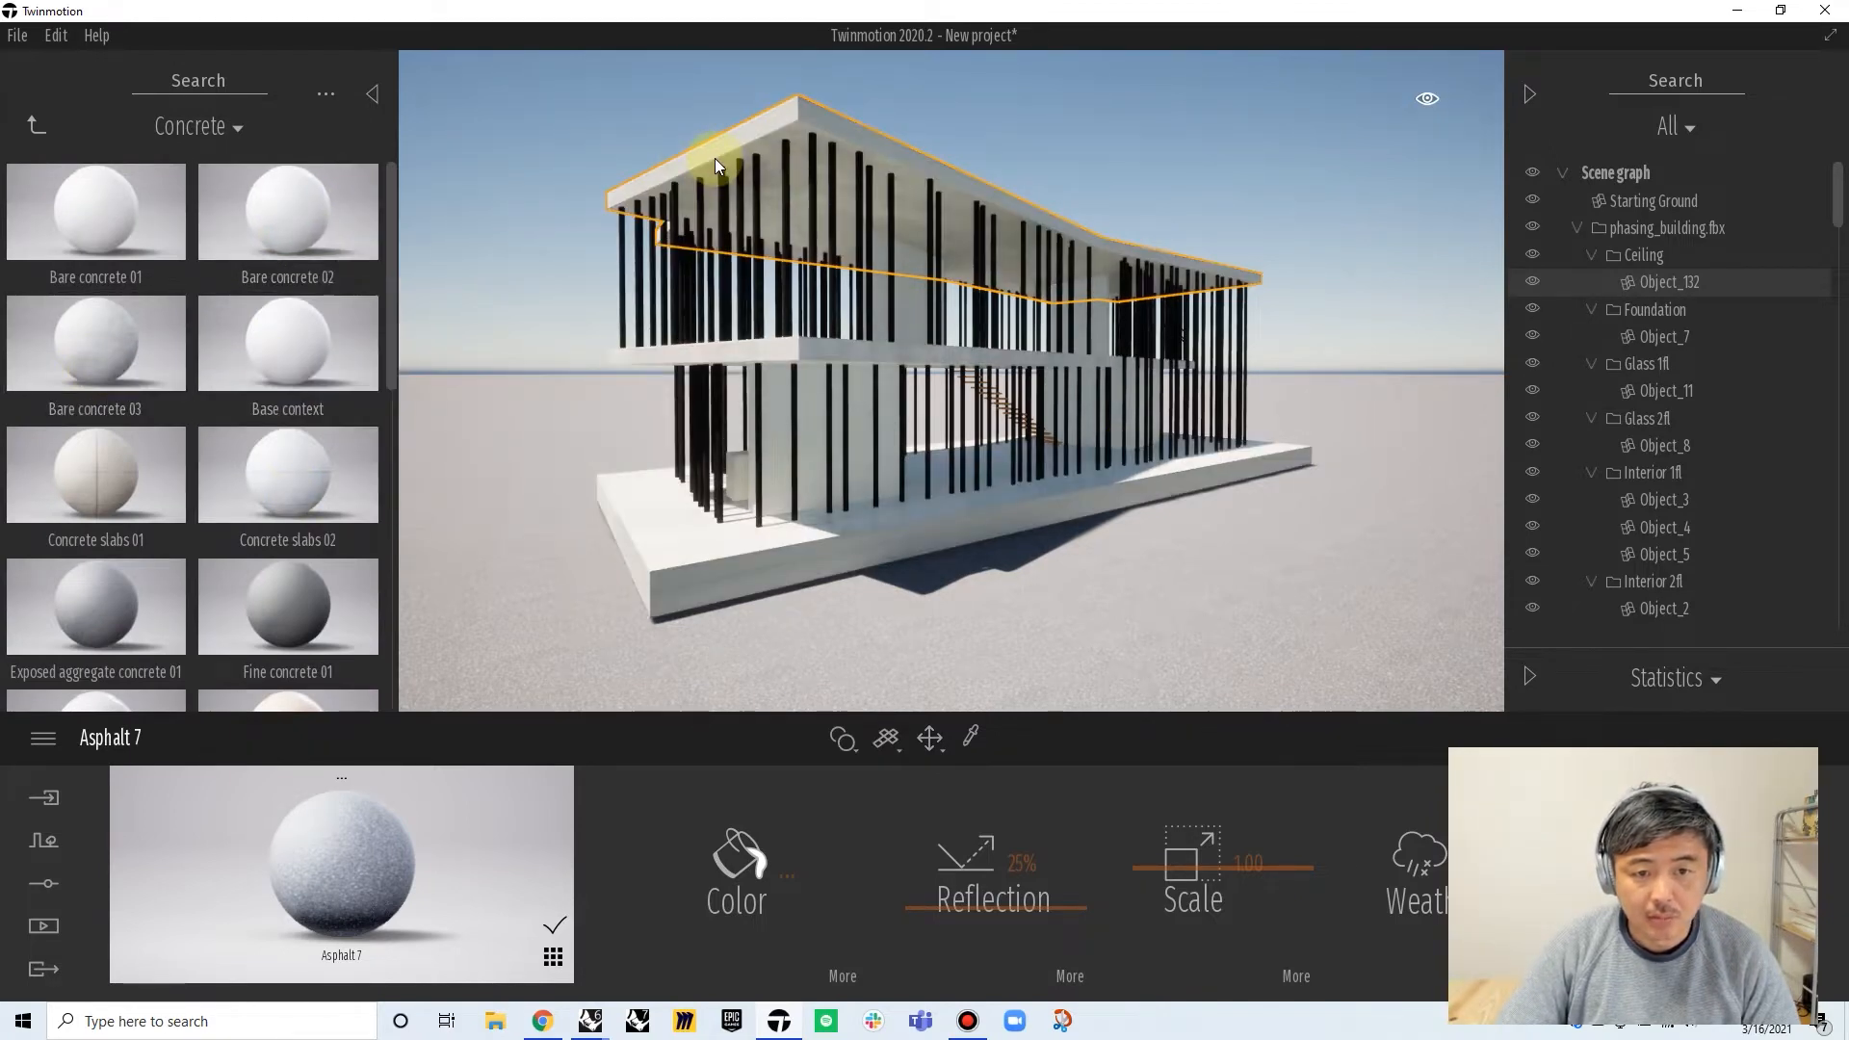
{"action": "left_click", "coordinate": [715, 158]}
Switch the roof's concrete texture mapping to Cubic UVs and reapply Bare concrete 02 to the roof edge
{"action": "mouse_move", "coordinate": [991, 150]}
{"action": "right_mouse_down"}
{"action": "mouse_move", "coordinate": [1011, 144]}
{"action": "mouse_move", "coordinate": [992, 150]}
{"action": "right_mouse_up"}
{"action": "key", "text": "w"}
{"action": "key", "text": "w"}
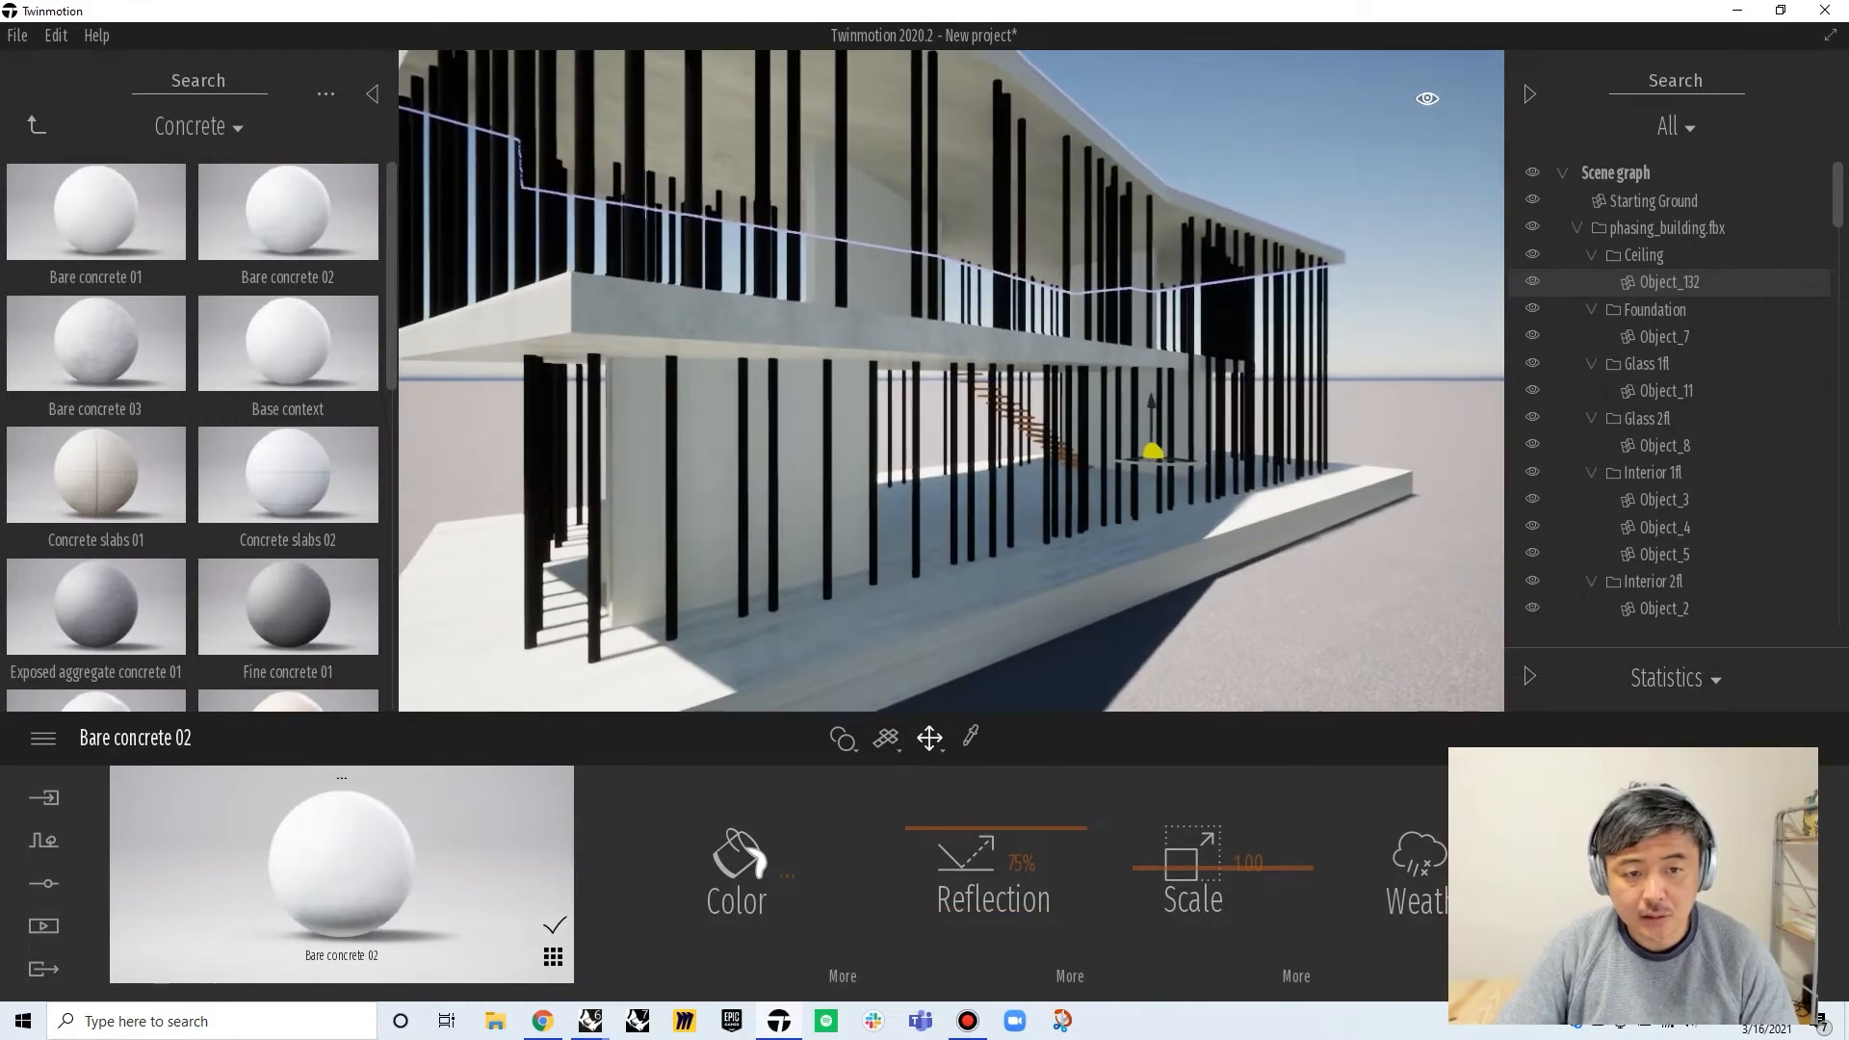
{"action": "key", "text": "e"}
{"action": "key", "text": "e"}
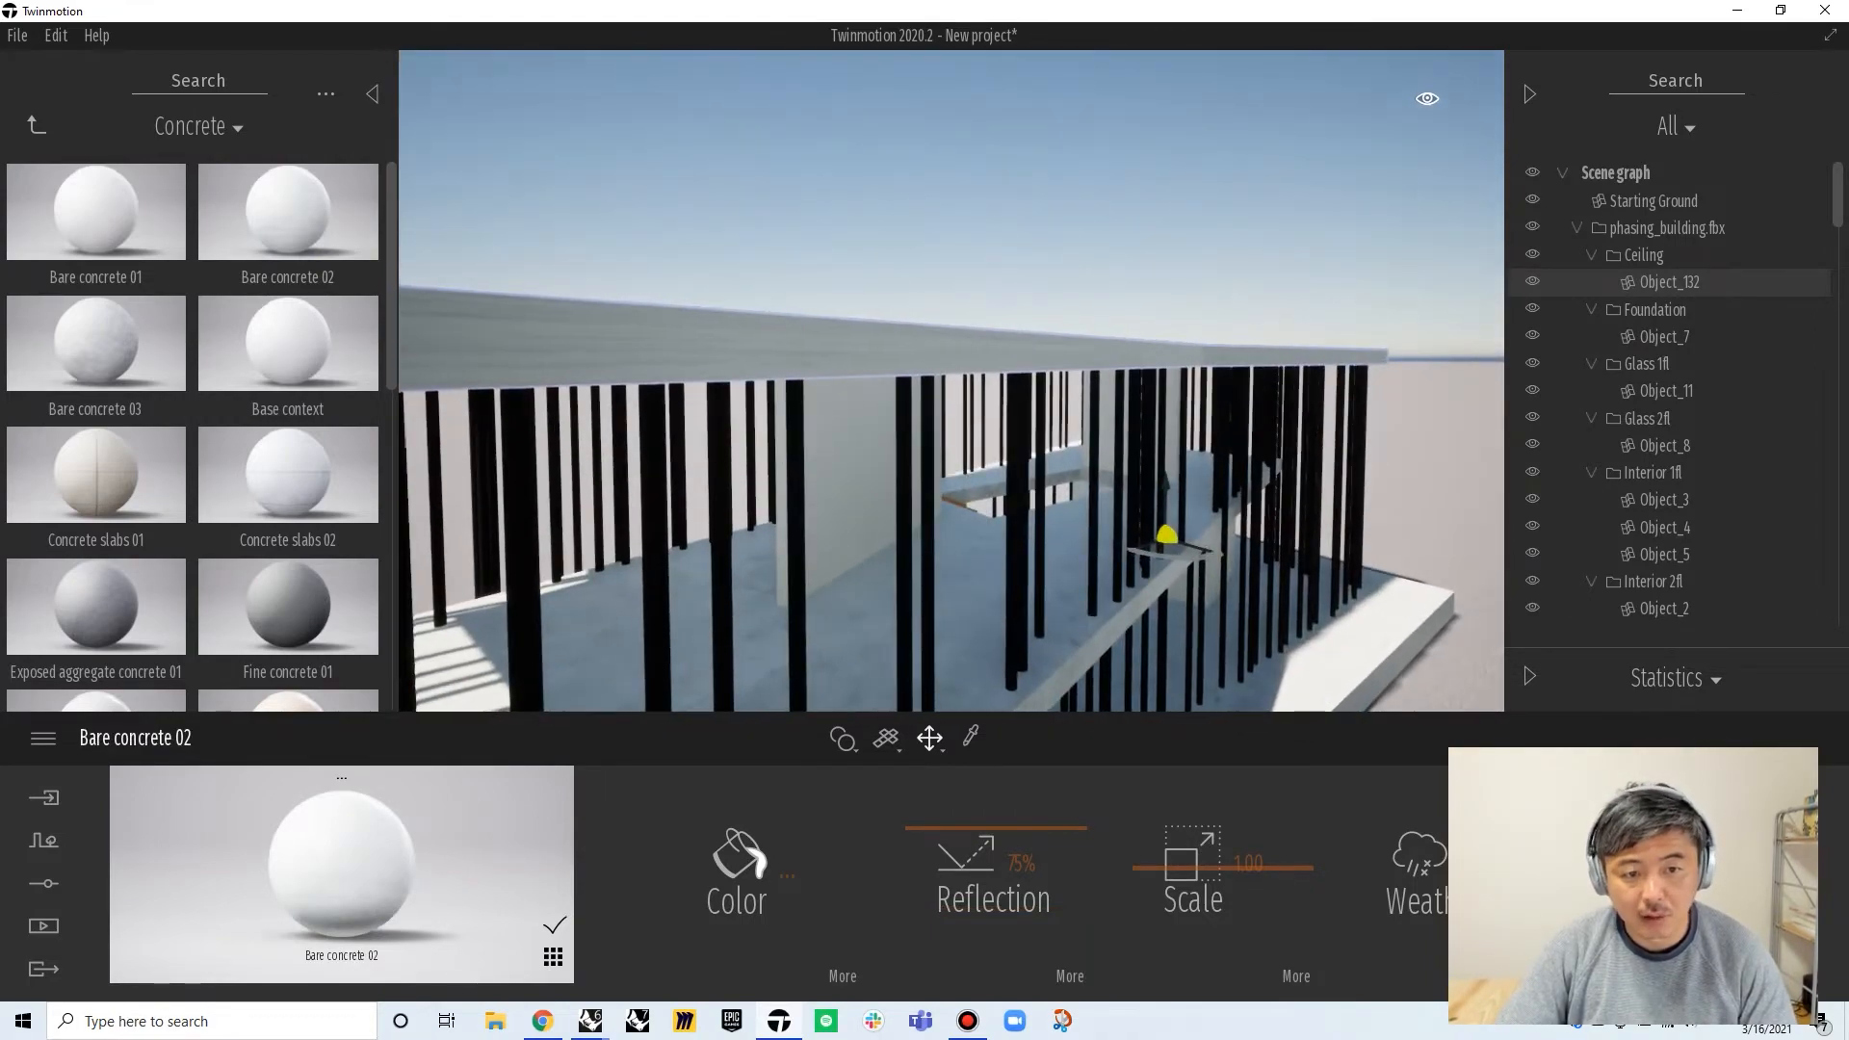
{"action": "key", "text": "w"}
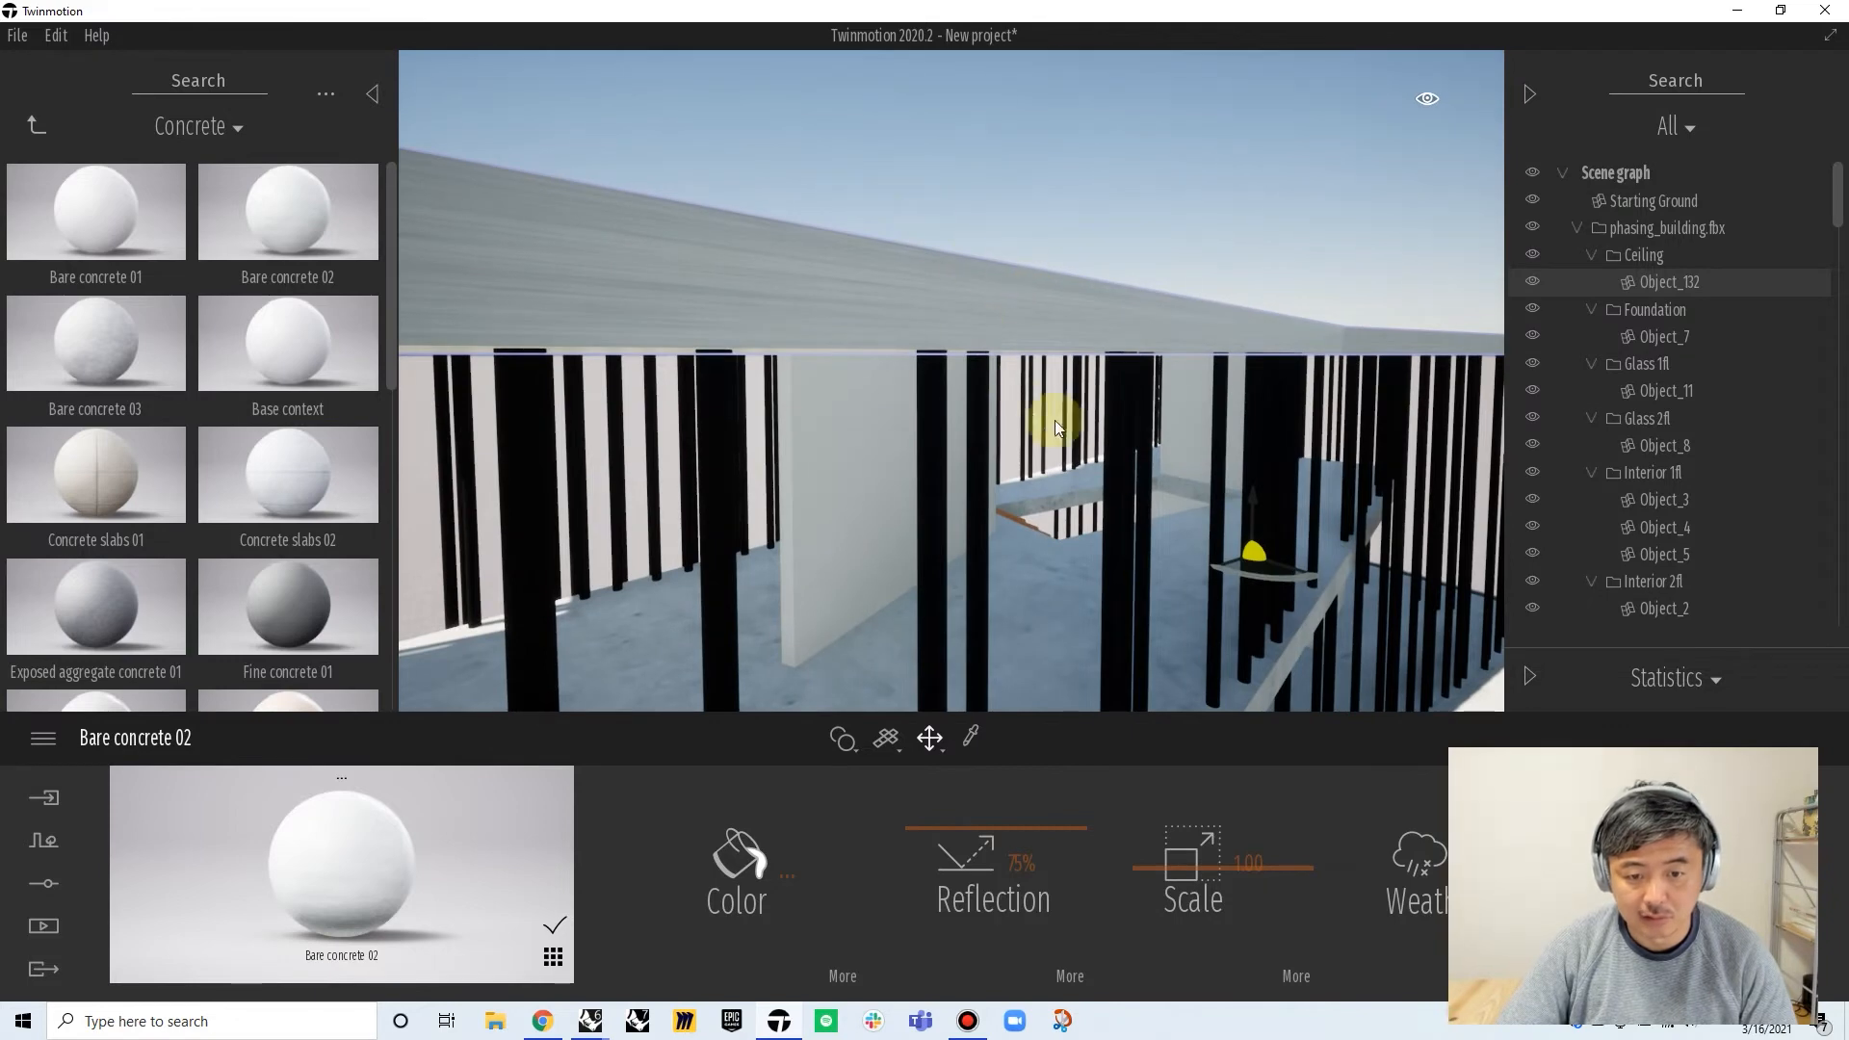
{"action": "left_click", "coordinate": [887, 739]}
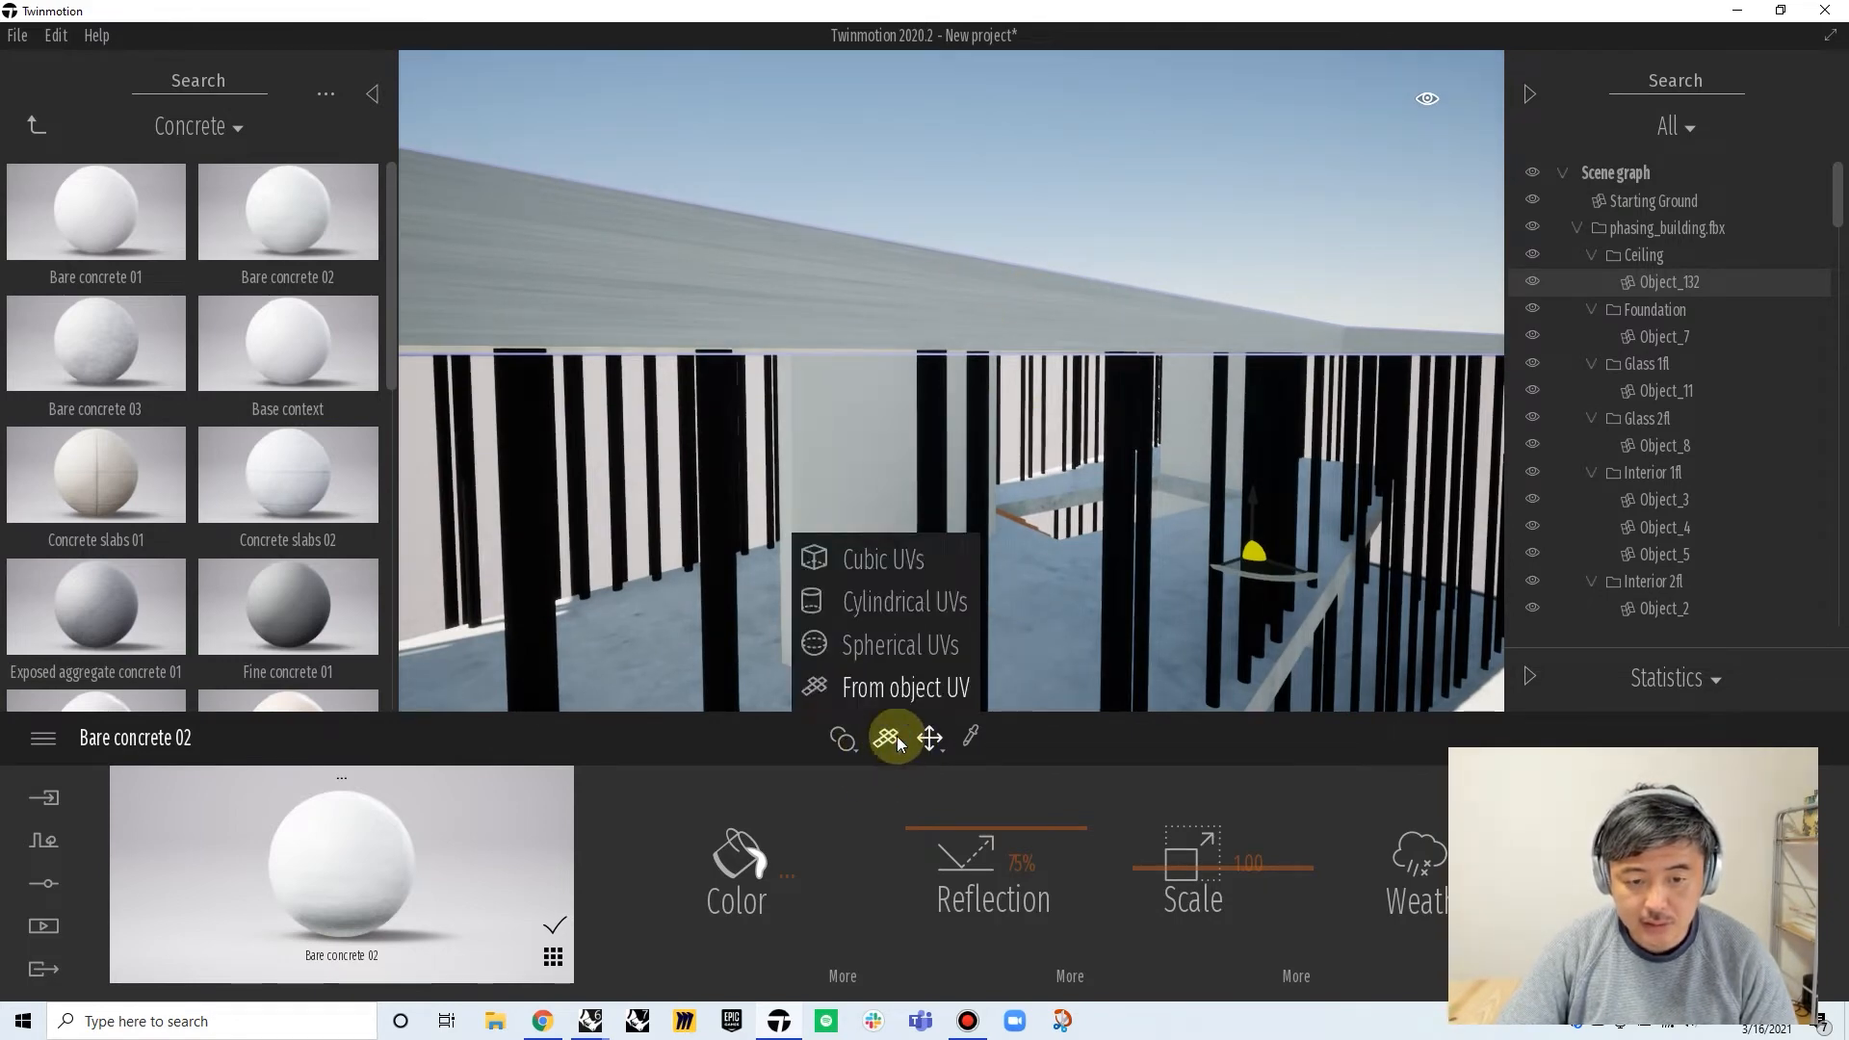
{"action": "left_click", "coordinate": [915, 564]}
{"action": "left_click", "coordinate": [886, 740]}
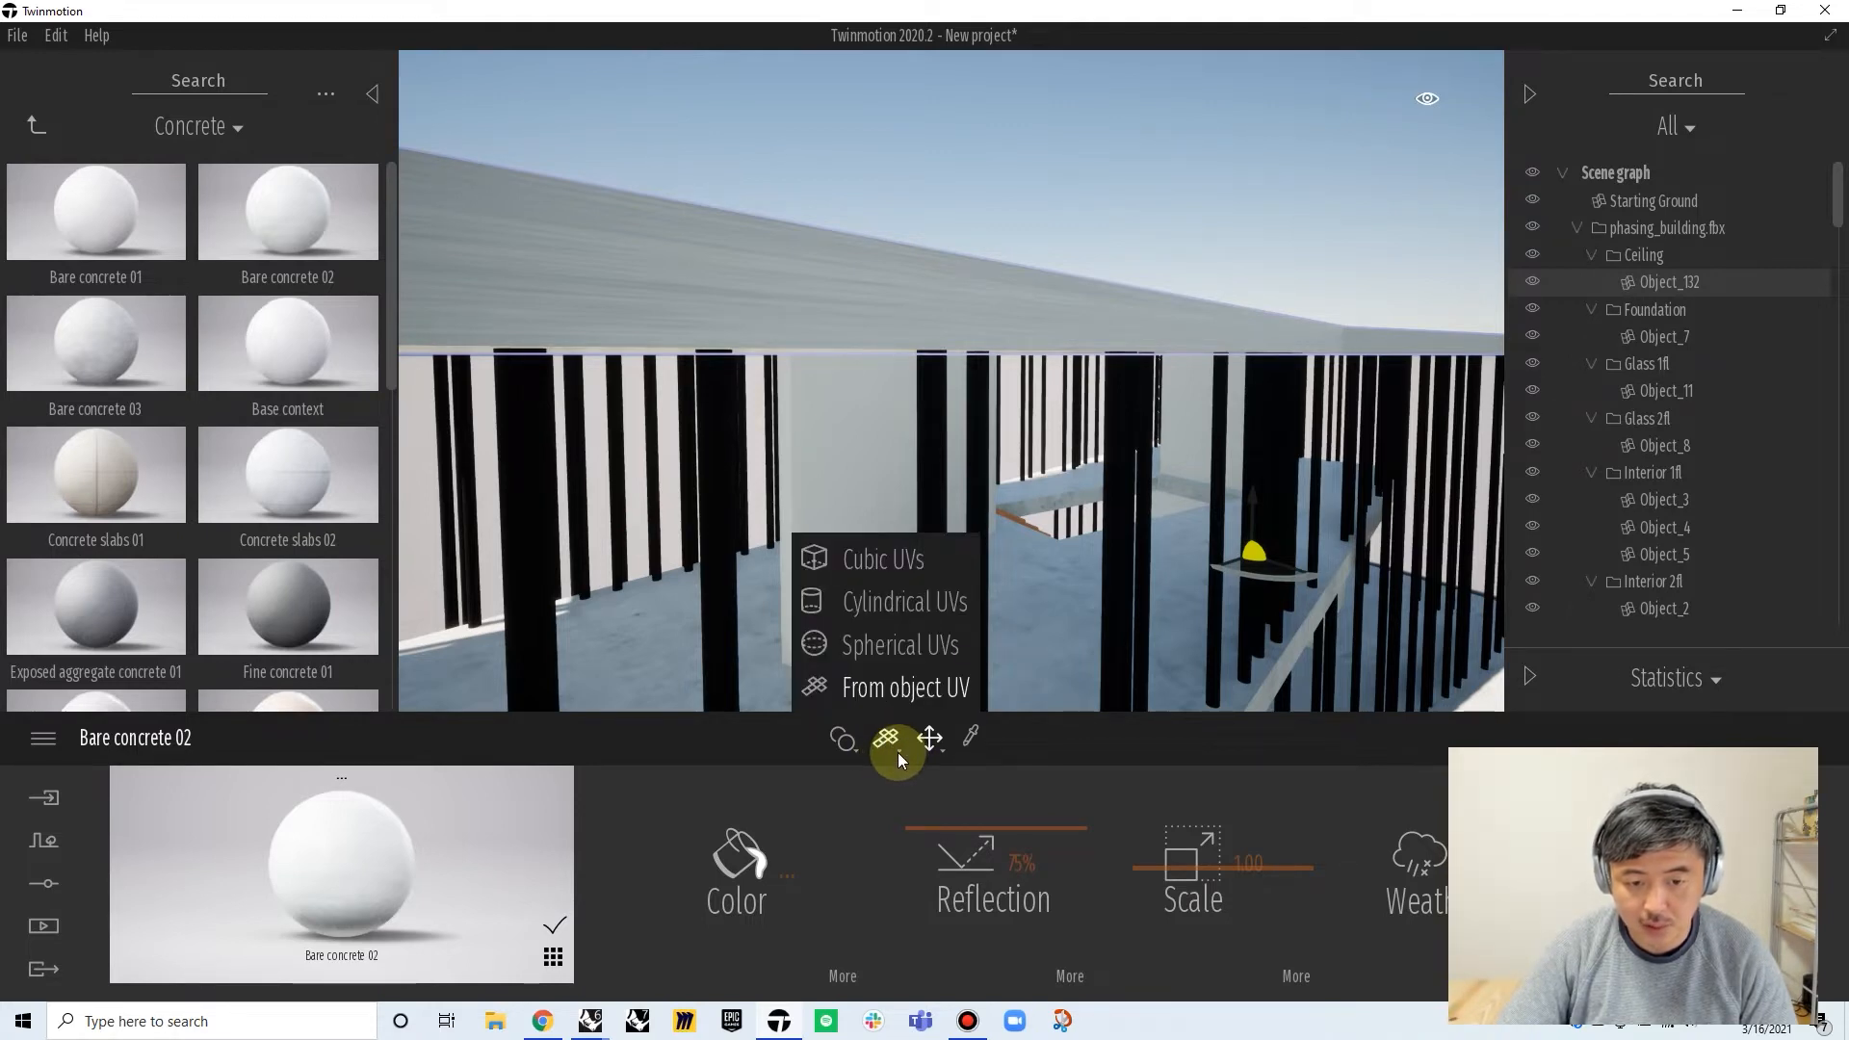
{"action": "left_click", "coordinate": [894, 558]}
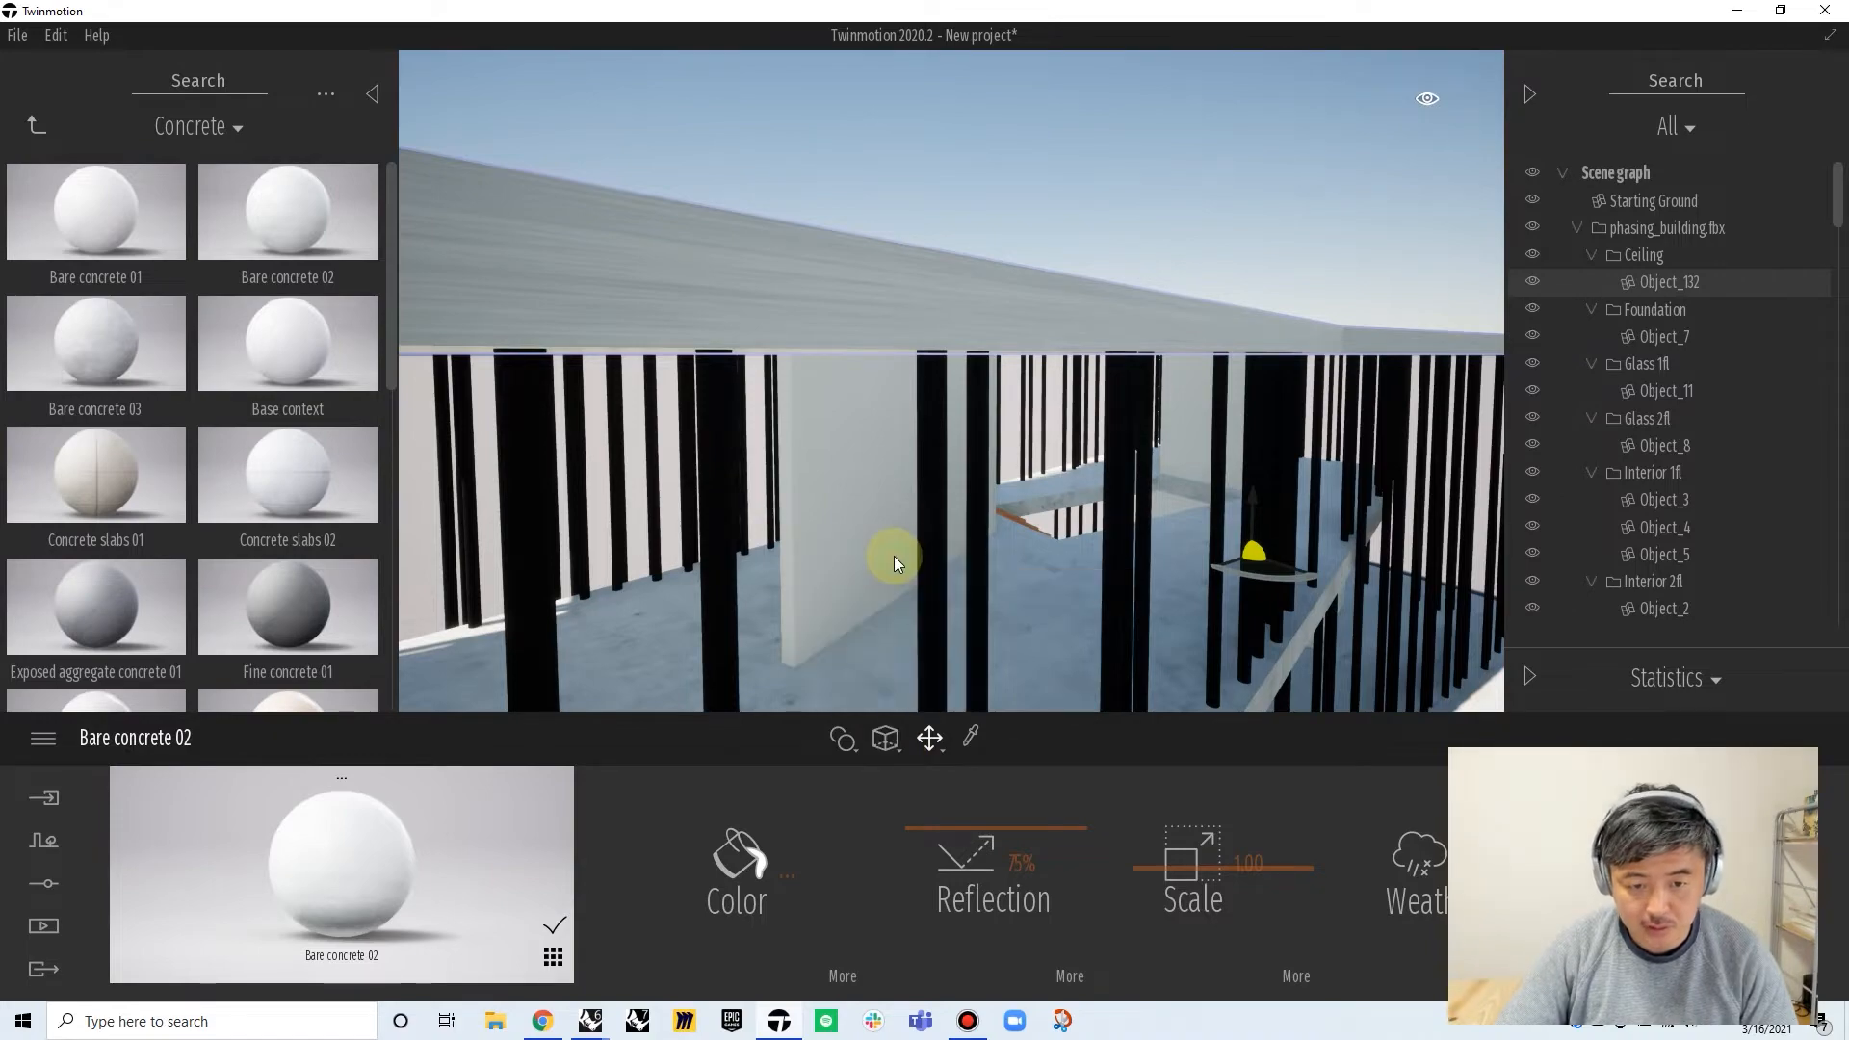
{"action": "left_click_drag", "start_coordinate": [373, 843], "coordinate": [638, 283]}
Set the scale of the Bare concrete 02 material to 0.50 and check it on the slabs
{"action": "right_click_drag", "start_coordinate": [1029, 383], "coordinate": [952, 401]}
{"action": "scroll", "coordinate": [951, 381], "scroll_direction": "down", "scroll_amount": 5}
{"action": "scroll", "coordinate": [952, 400], "scroll_direction": "up", "scroll_amount": 5}
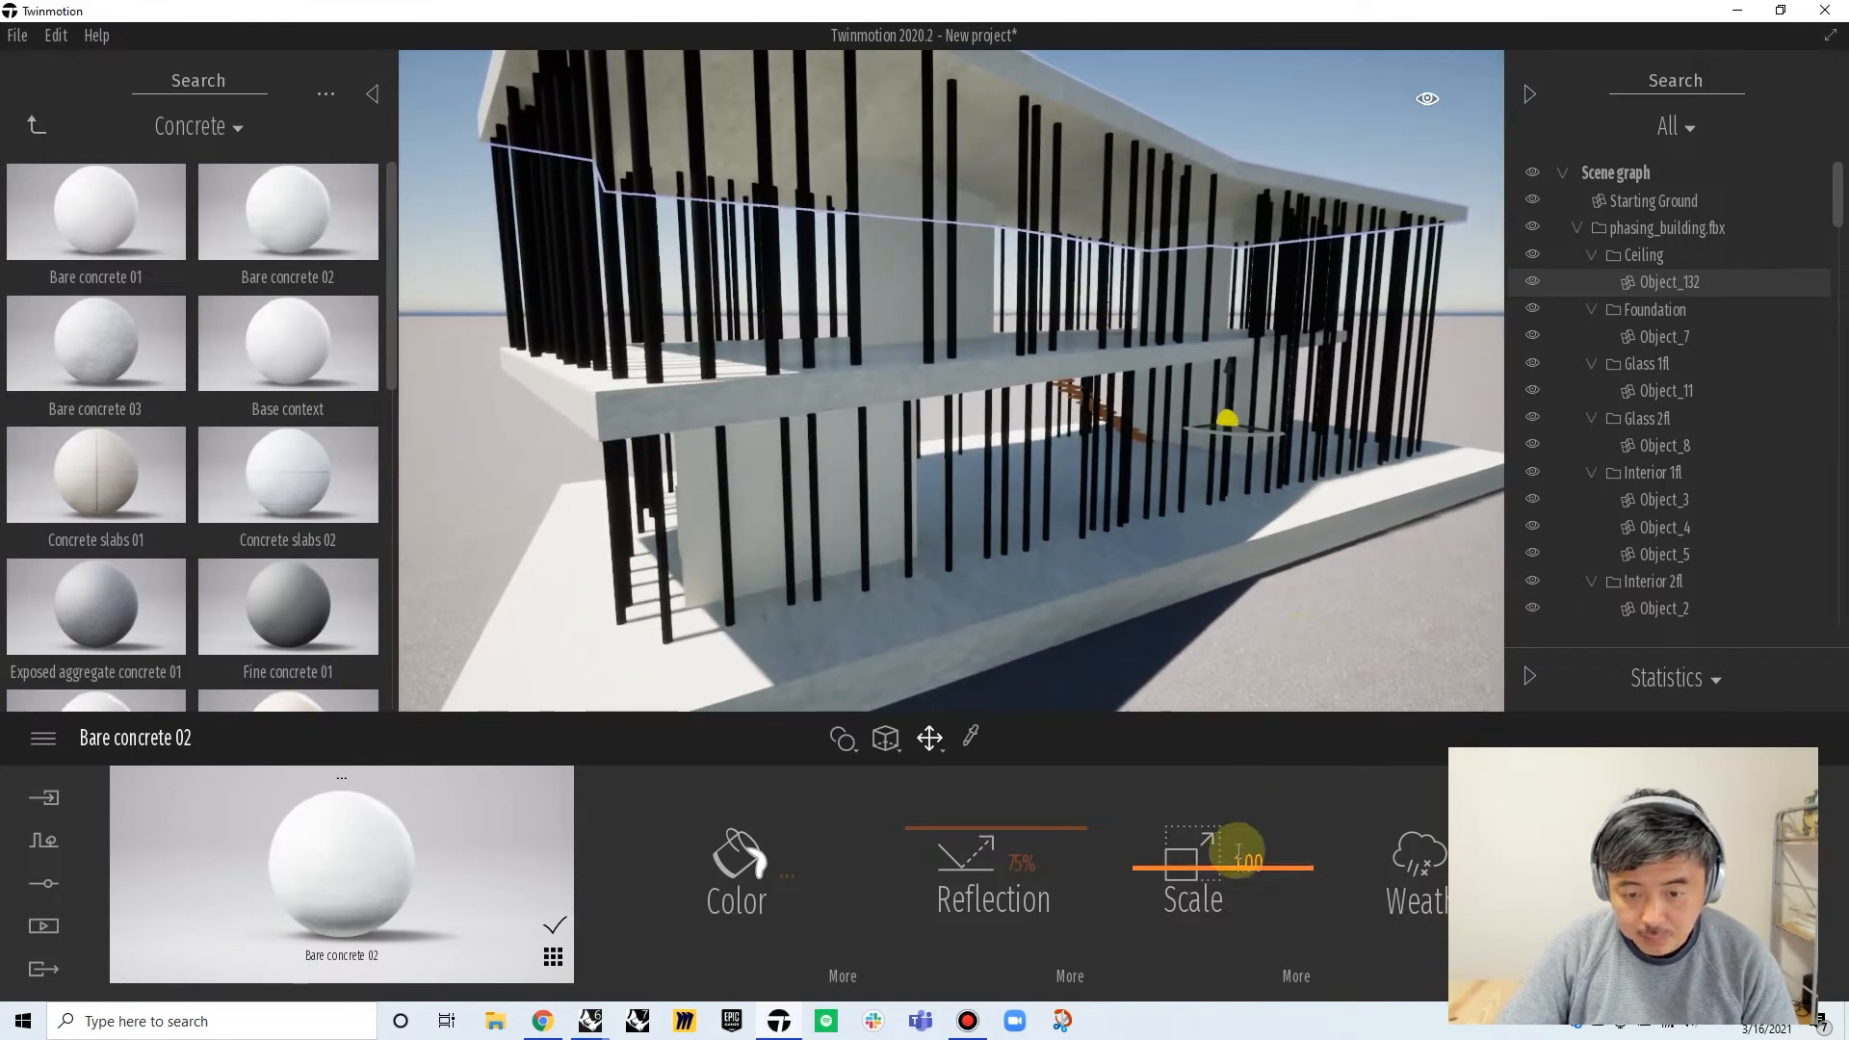
{"action": "left_click_drag", "start_coordinate": [1194, 871], "coordinate": [1197, 915]}
{"action": "middle_click_drag", "start_coordinate": [1216, 458], "coordinate": [1277, 289]}
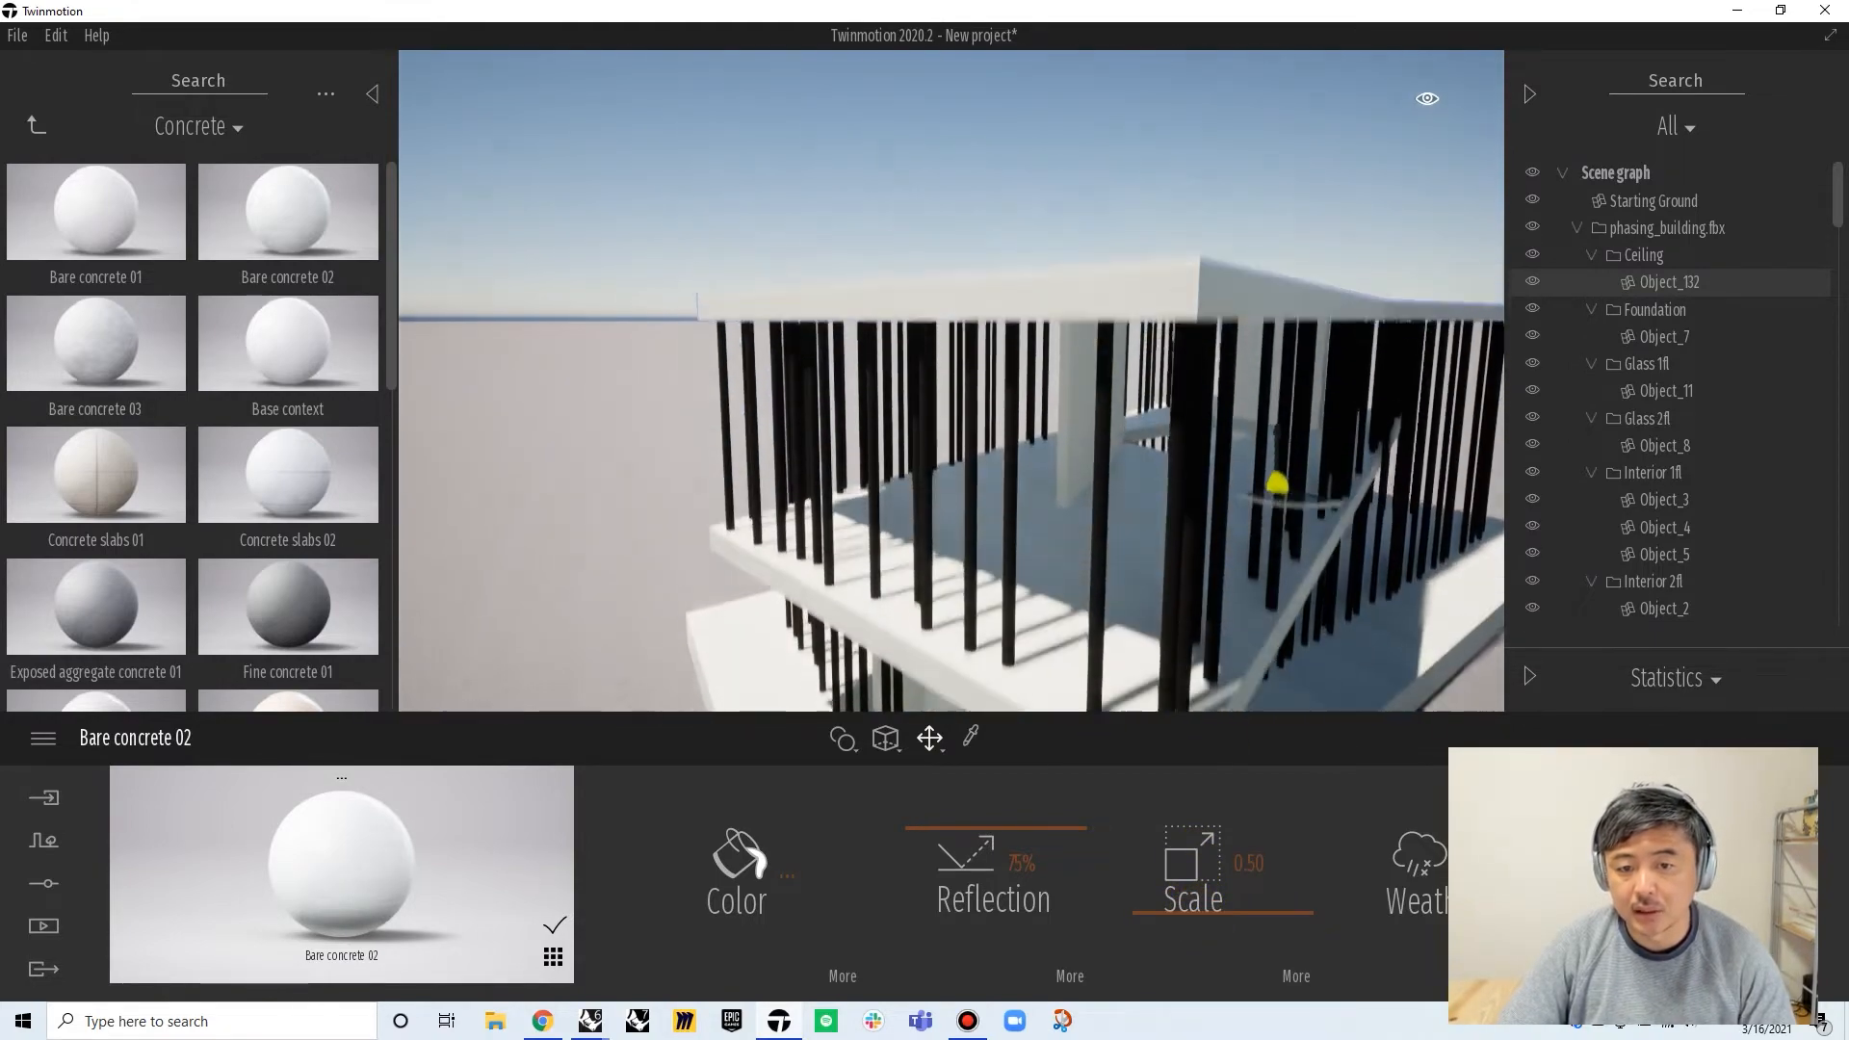
{"action": "scroll", "coordinate": [951, 380], "scroll_direction": "up", "scroll_amount": 3}
{"action": "scroll", "coordinate": [951, 380], "scroll_direction": "down", "scroll_amount": 4}
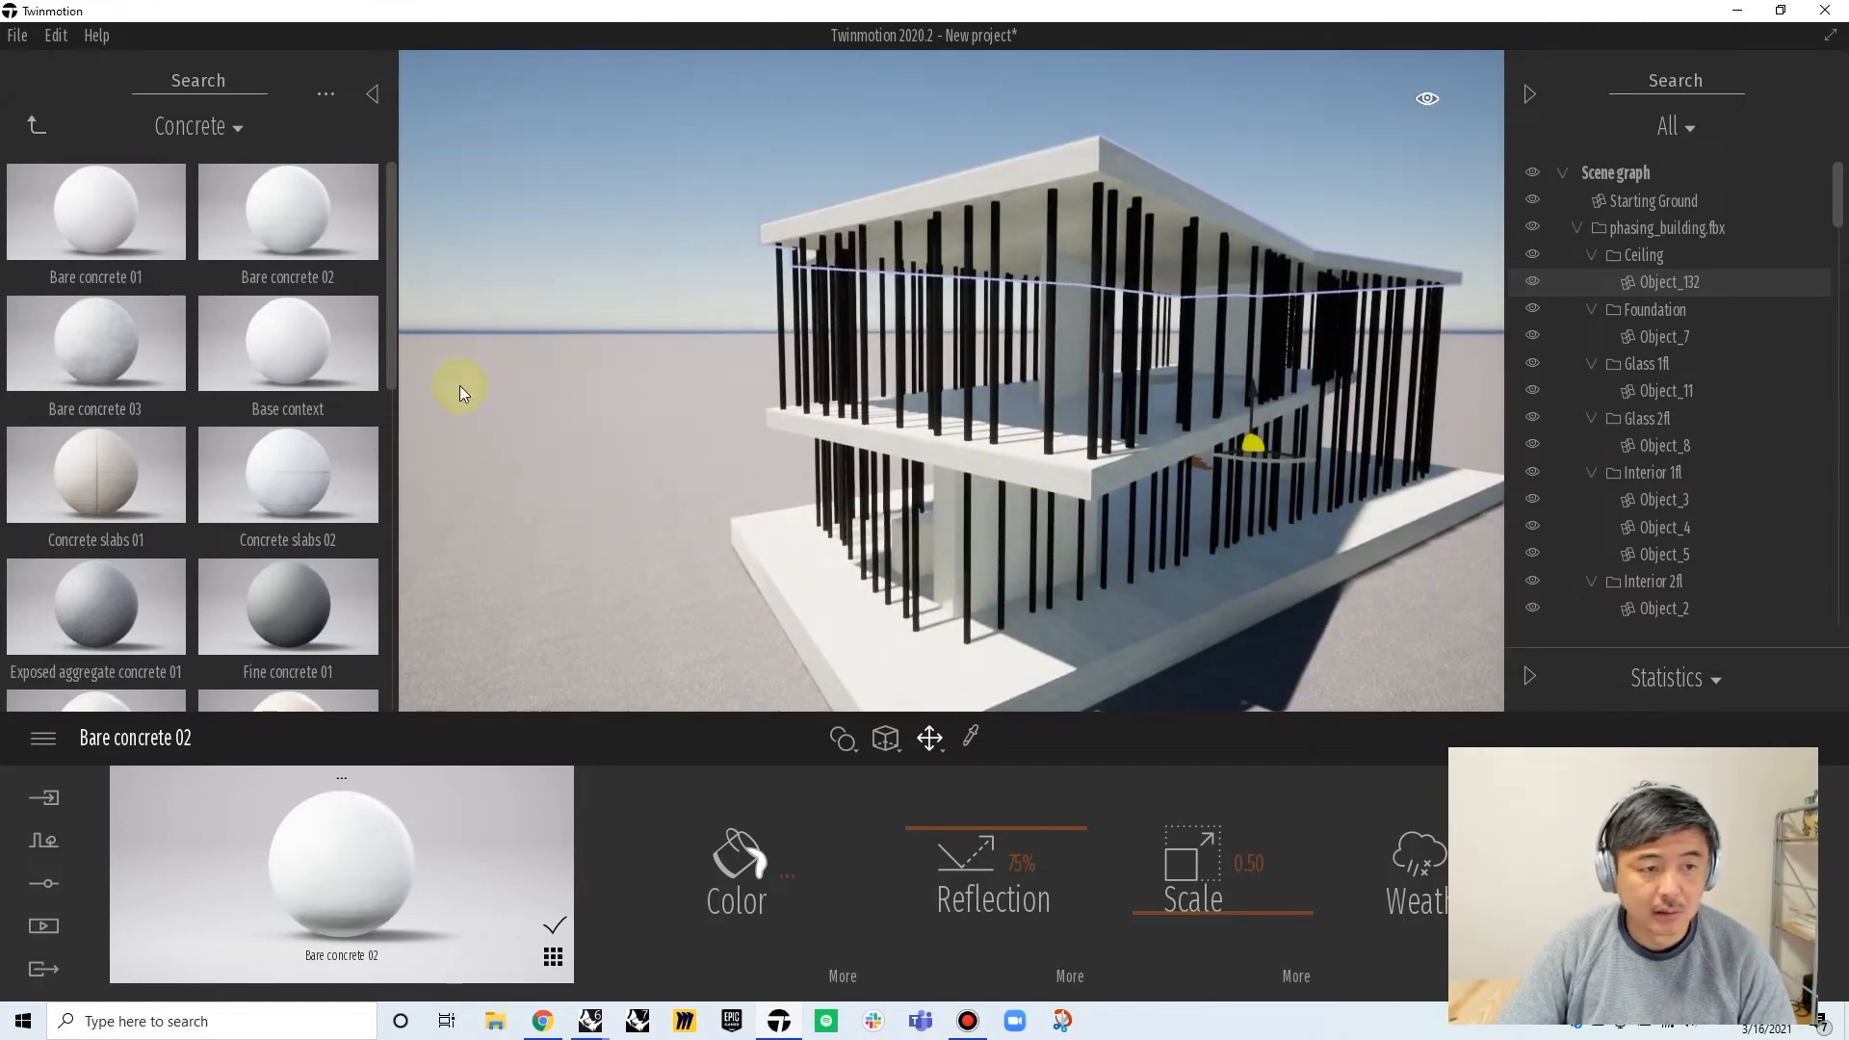
Apply the Brushed aluminium 01 metal material to the building's thin vertical columns
{"action": "left_click", "coordinate": [36, 135]}
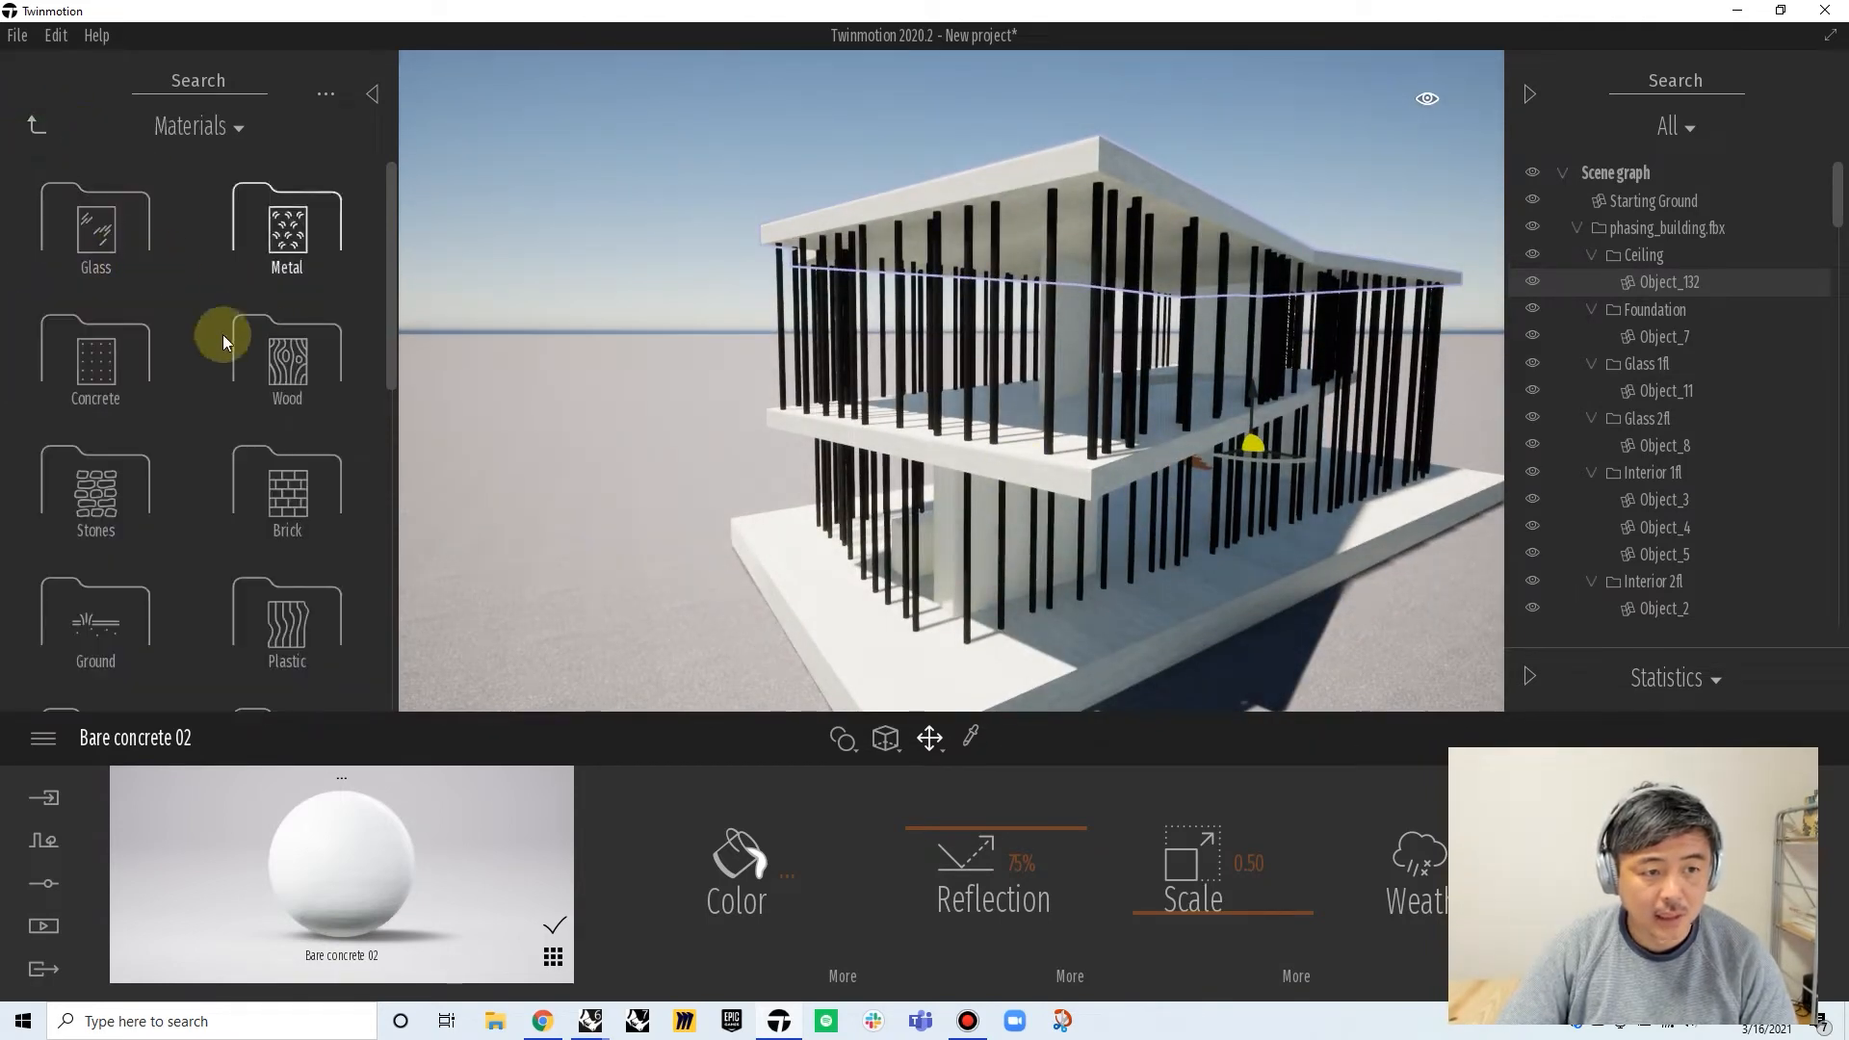
{"action": "left_click", "coordinate": [290, 231]}
{"action": "mouse_move", "coordinate": [293, 214]}
{"action": "left_click_drag", "start_coordinate": [121, 216], "coordinate": [865, 309]}
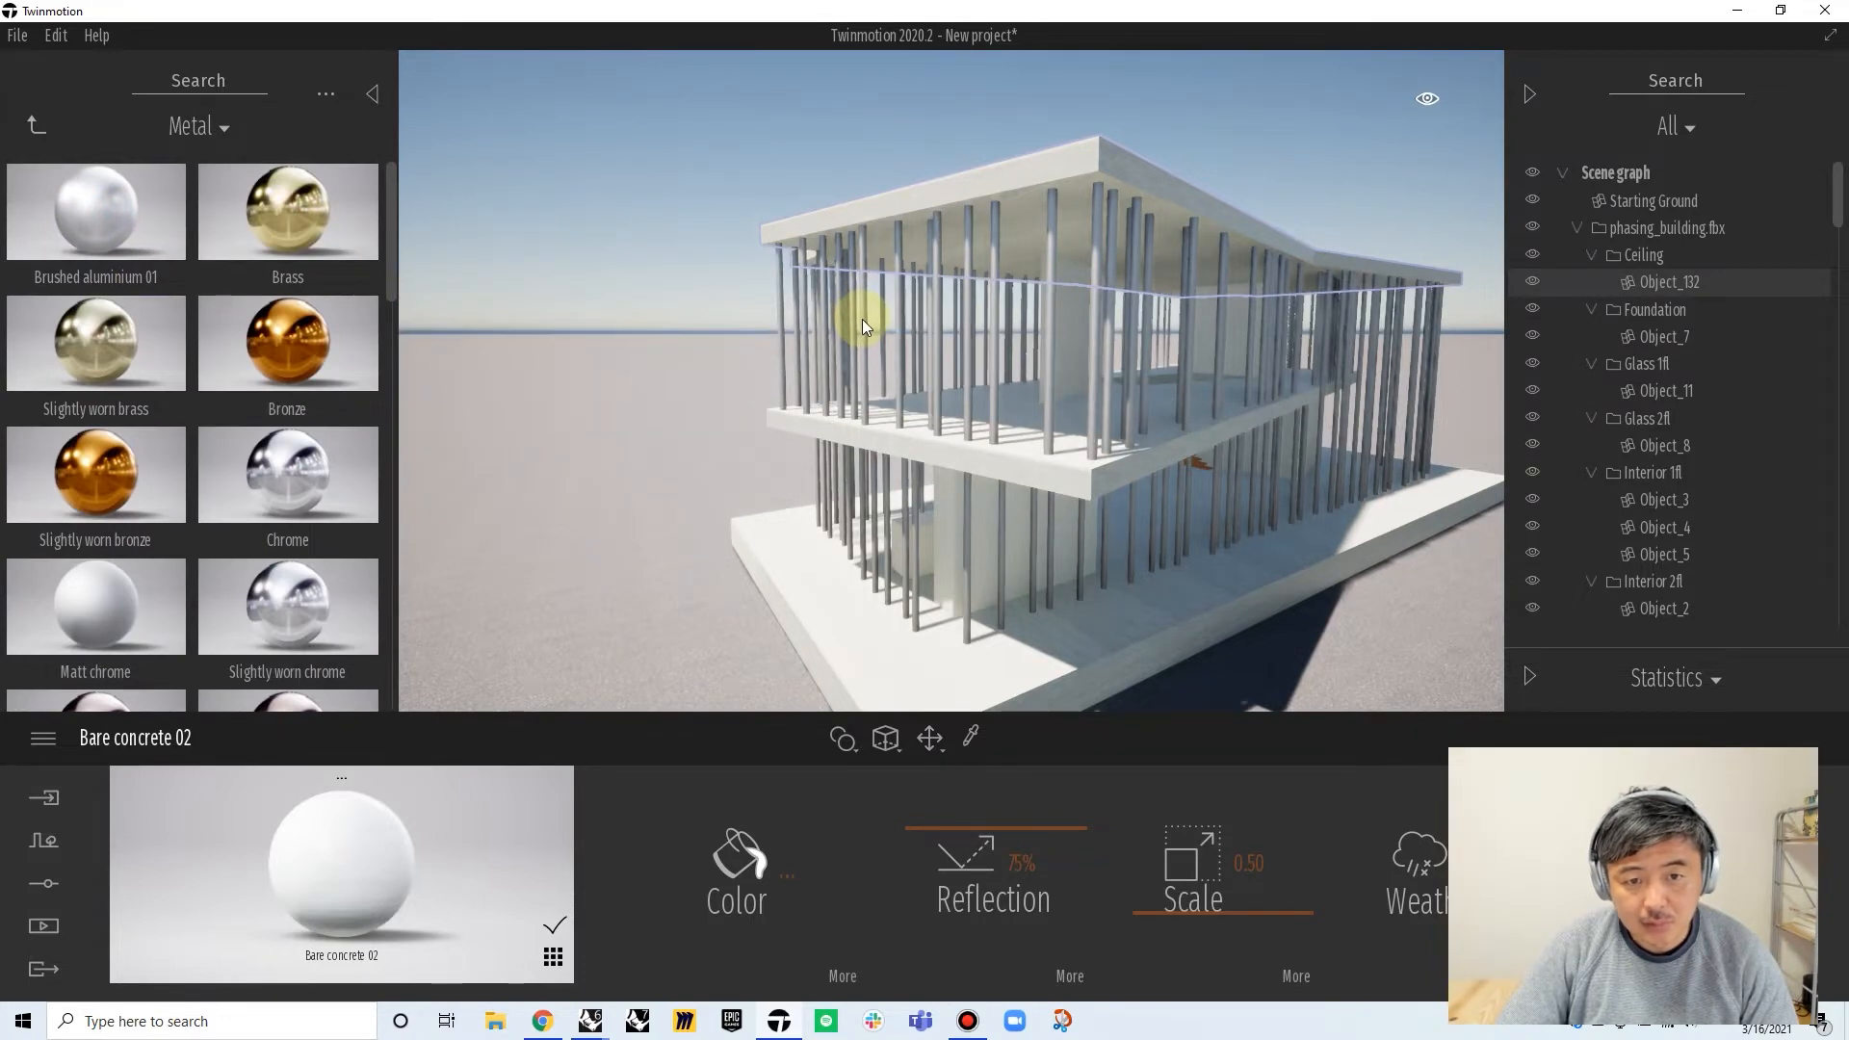
{"action": "left_click", "coordinate": [1235, 477]}
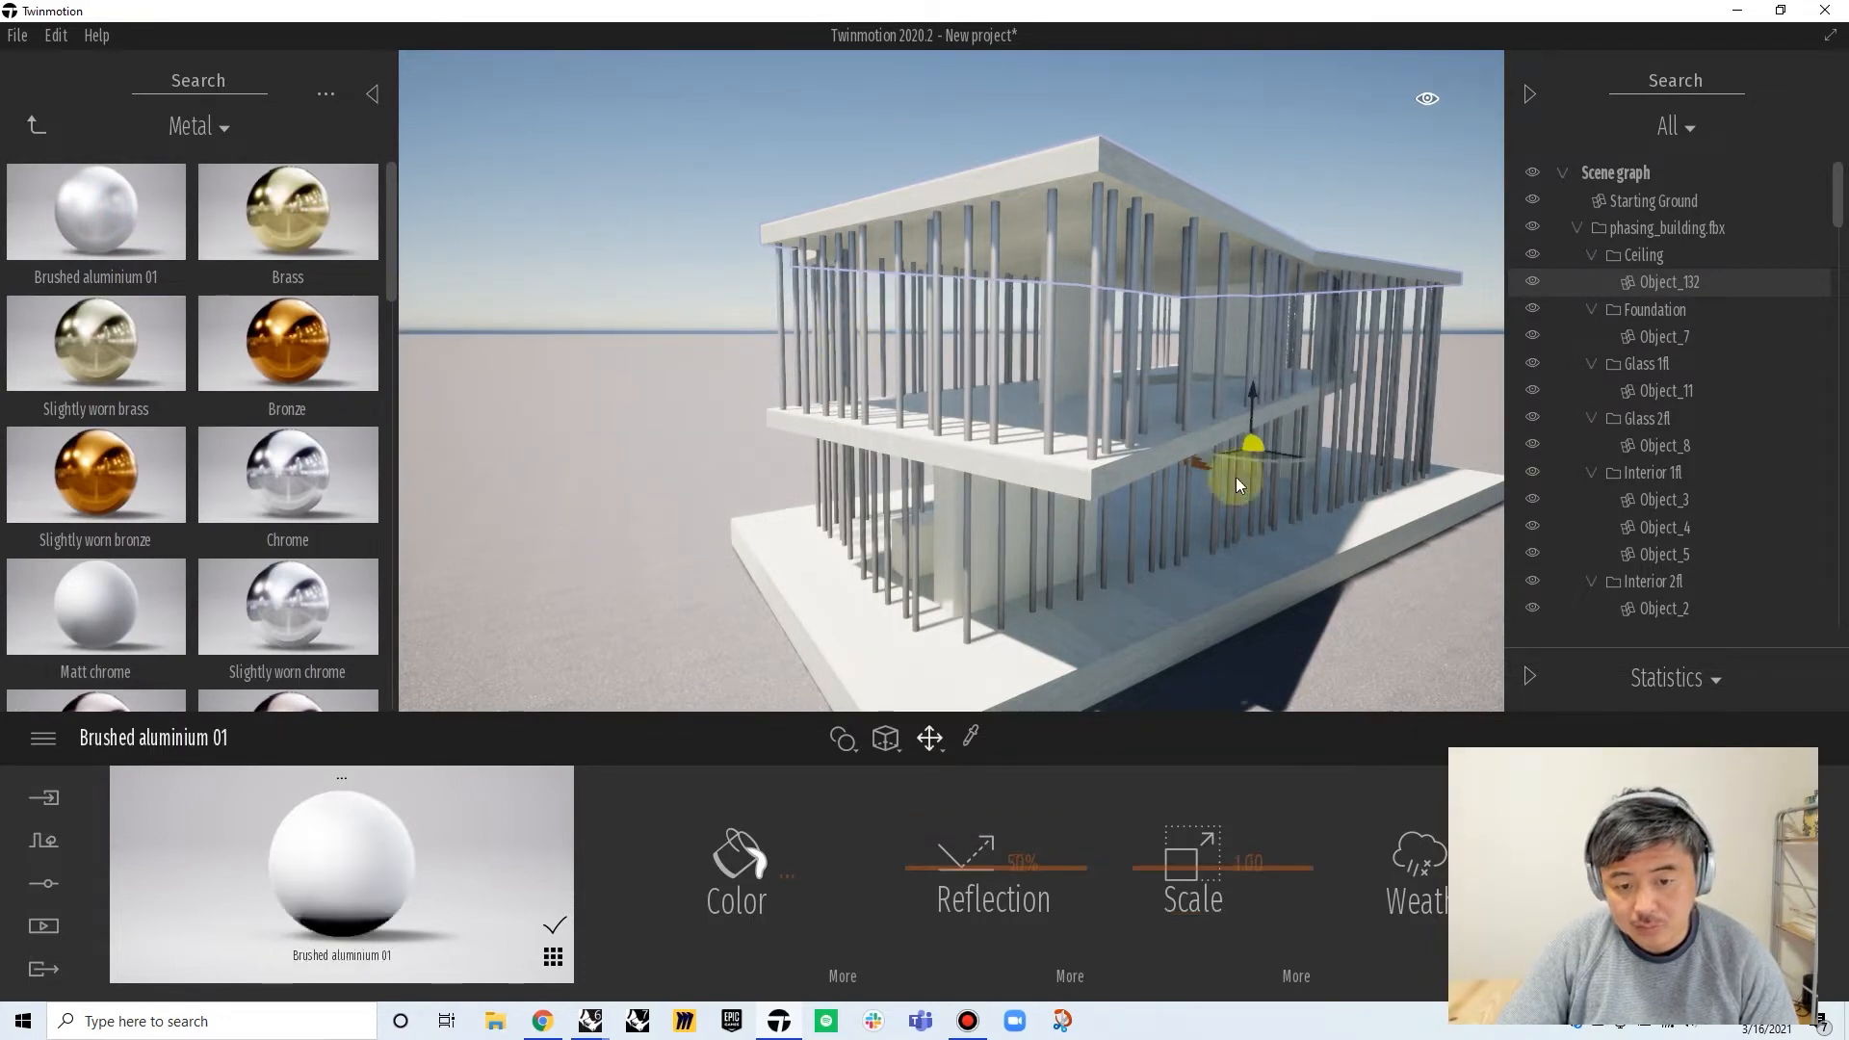
Darken the colour of Brushed aluminium 01 on the columns to grey #878888
{"action": "left_click", "coordinate": [757, 853]}
{"action": "left_click_drag", "start_coordinate": [910, 427], "coordinate": [919, 503]}
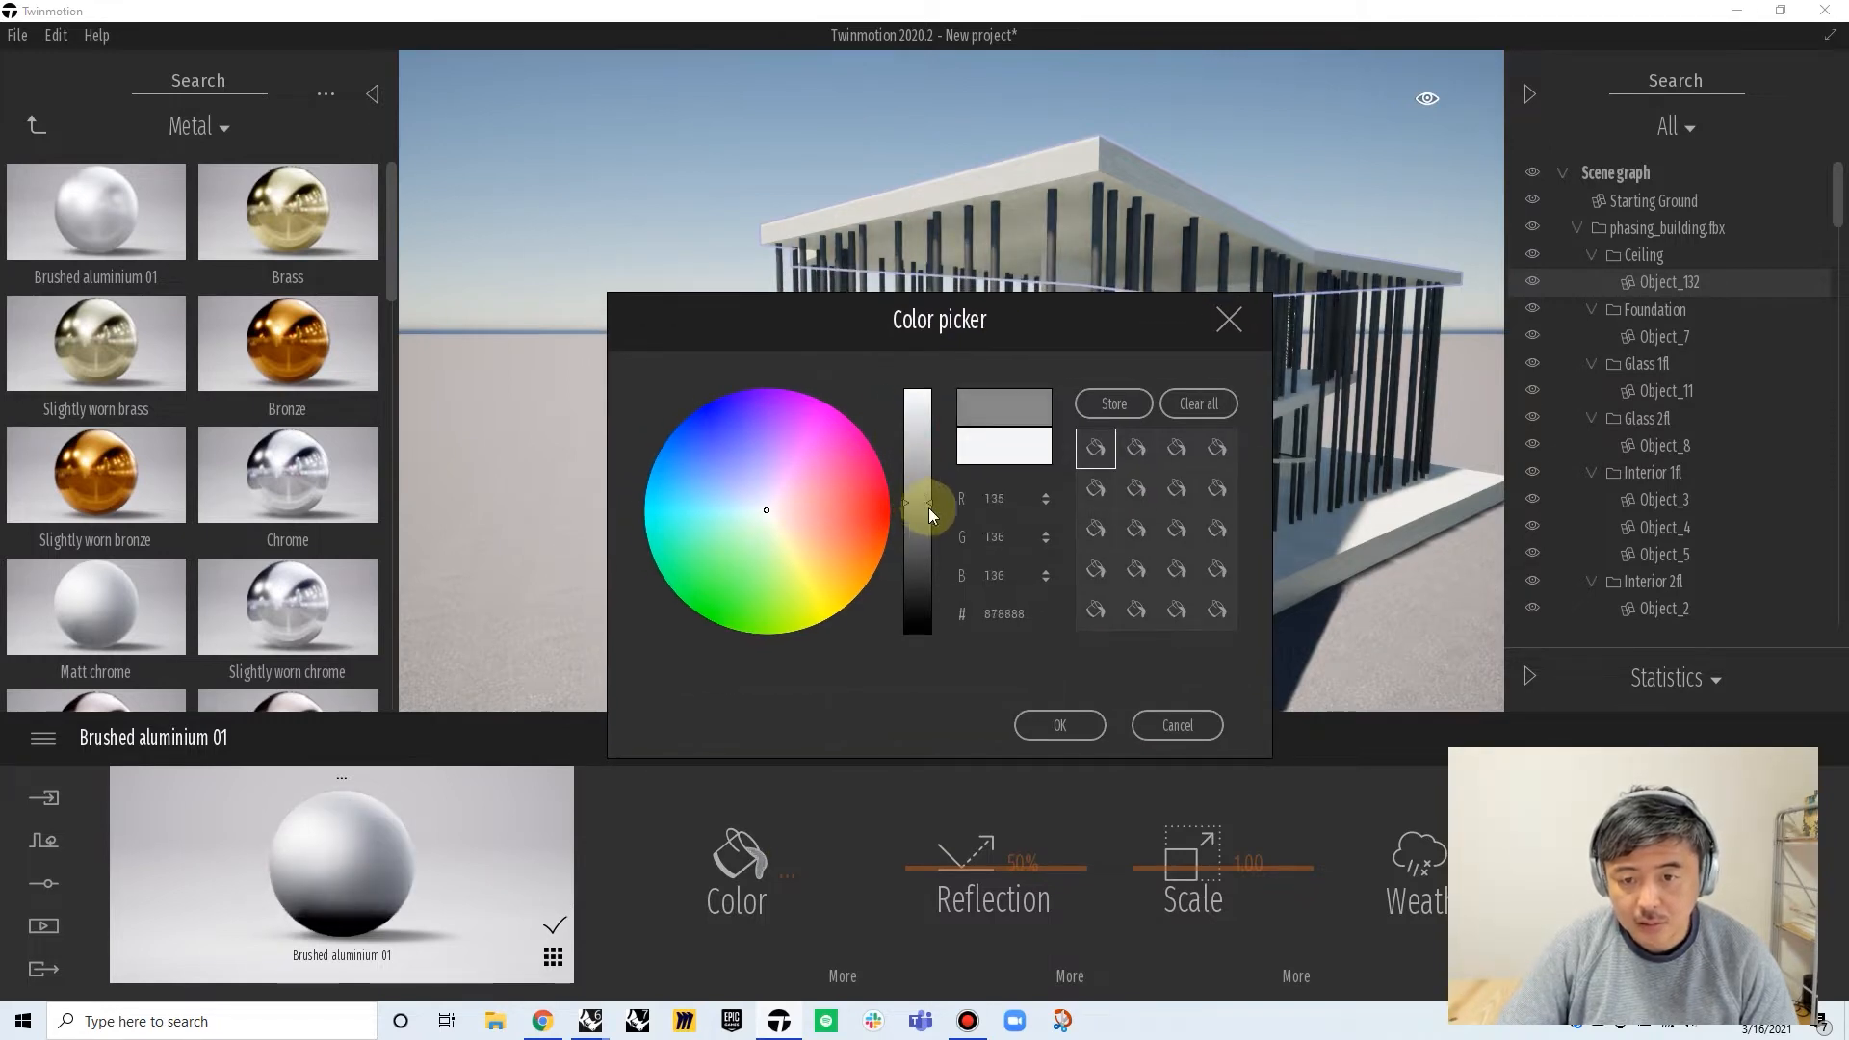
{"action": "left_click", "coordinate": [1080, 731]}
{"action": "middle_click_drag", "start_coordinate": [1142, 580], "coordinate": [1368, 582]}
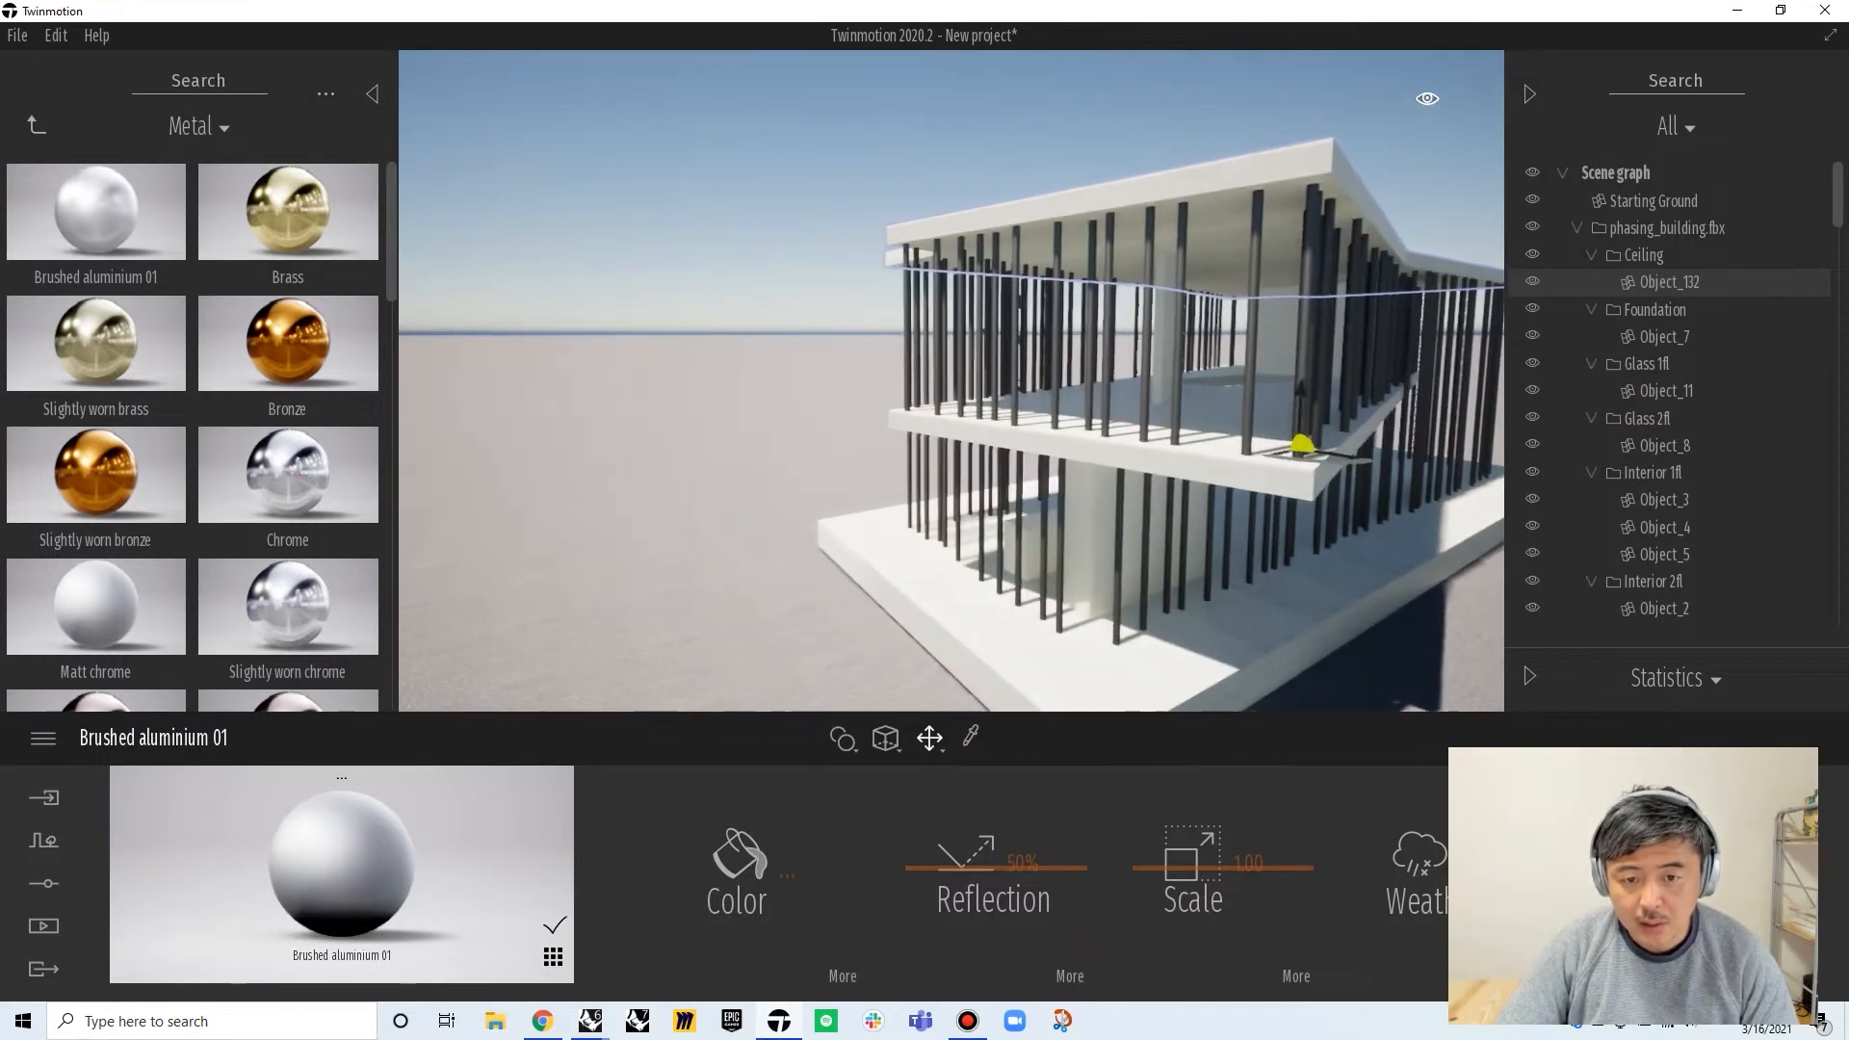
Apply the Maple 02 B wood material to the interior staircase treads
{"action": "middle_click_drag", "start_coordinate": [1300, 463], "coordinate": [905, 482], "text": "shift"}
{"action": "scroll", "coordinate": [952, 385], "scroll_direction": "up", "scroll_amount": 3}
{"action": "scroll", "coordinate": [952, 381], "scroll_direction": "up", "scroll_amount": 3}
{"action": "scroll", "coordinate": [952, 382], "scroll_direction": "down", "scroll_amount": 3}
{"action": "scroll", "coordinate": [952, 382], "scroll_direction": "up", "scroll_amount": 3}
{"action": "mouse_move", "coordinate": [693, 367]}
{"action": "middle_mouse_down"}
{"action": "mouse_move", "coordinate": [693, 450]}
{"action": "mouse_move", "coordinate": [694, 335]}
{"action": "mouse_move", "coordinate": [694, 367]}
{"action": "middle_mouse_up"}
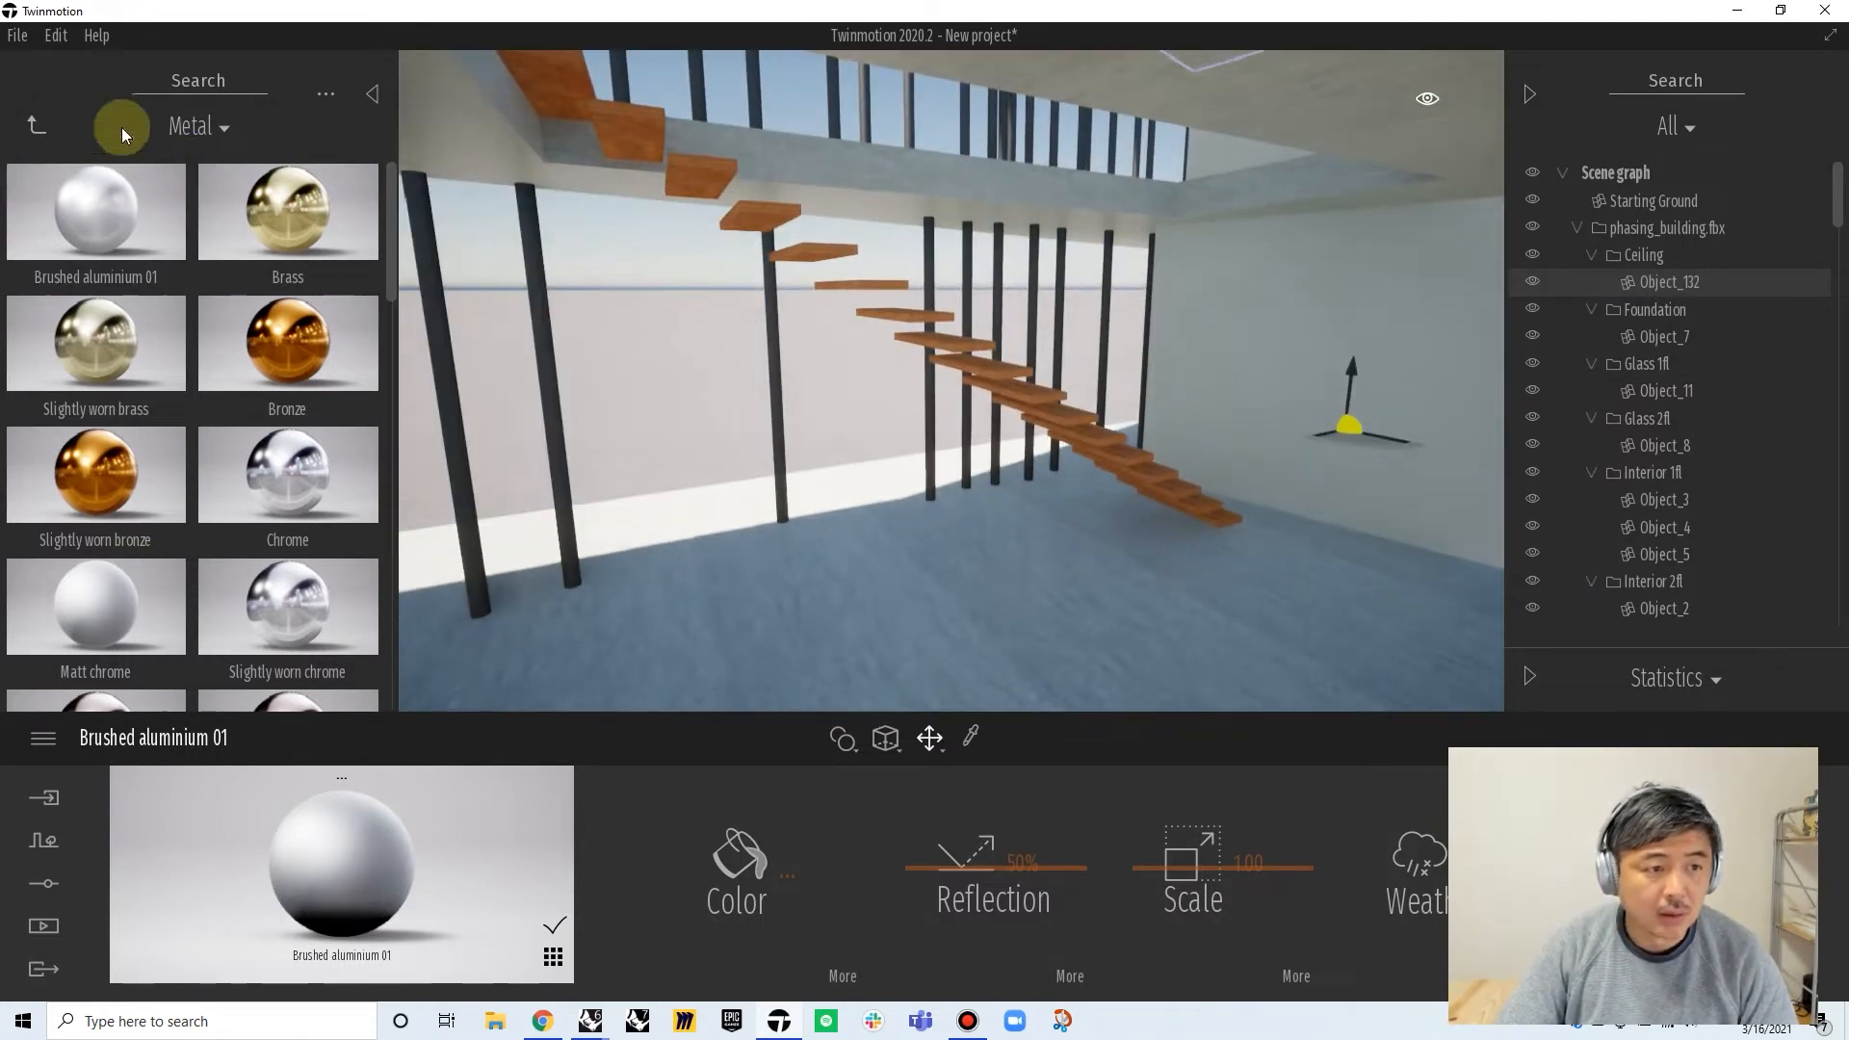
{"action": "left_click", "coordinate": [34, 126]}
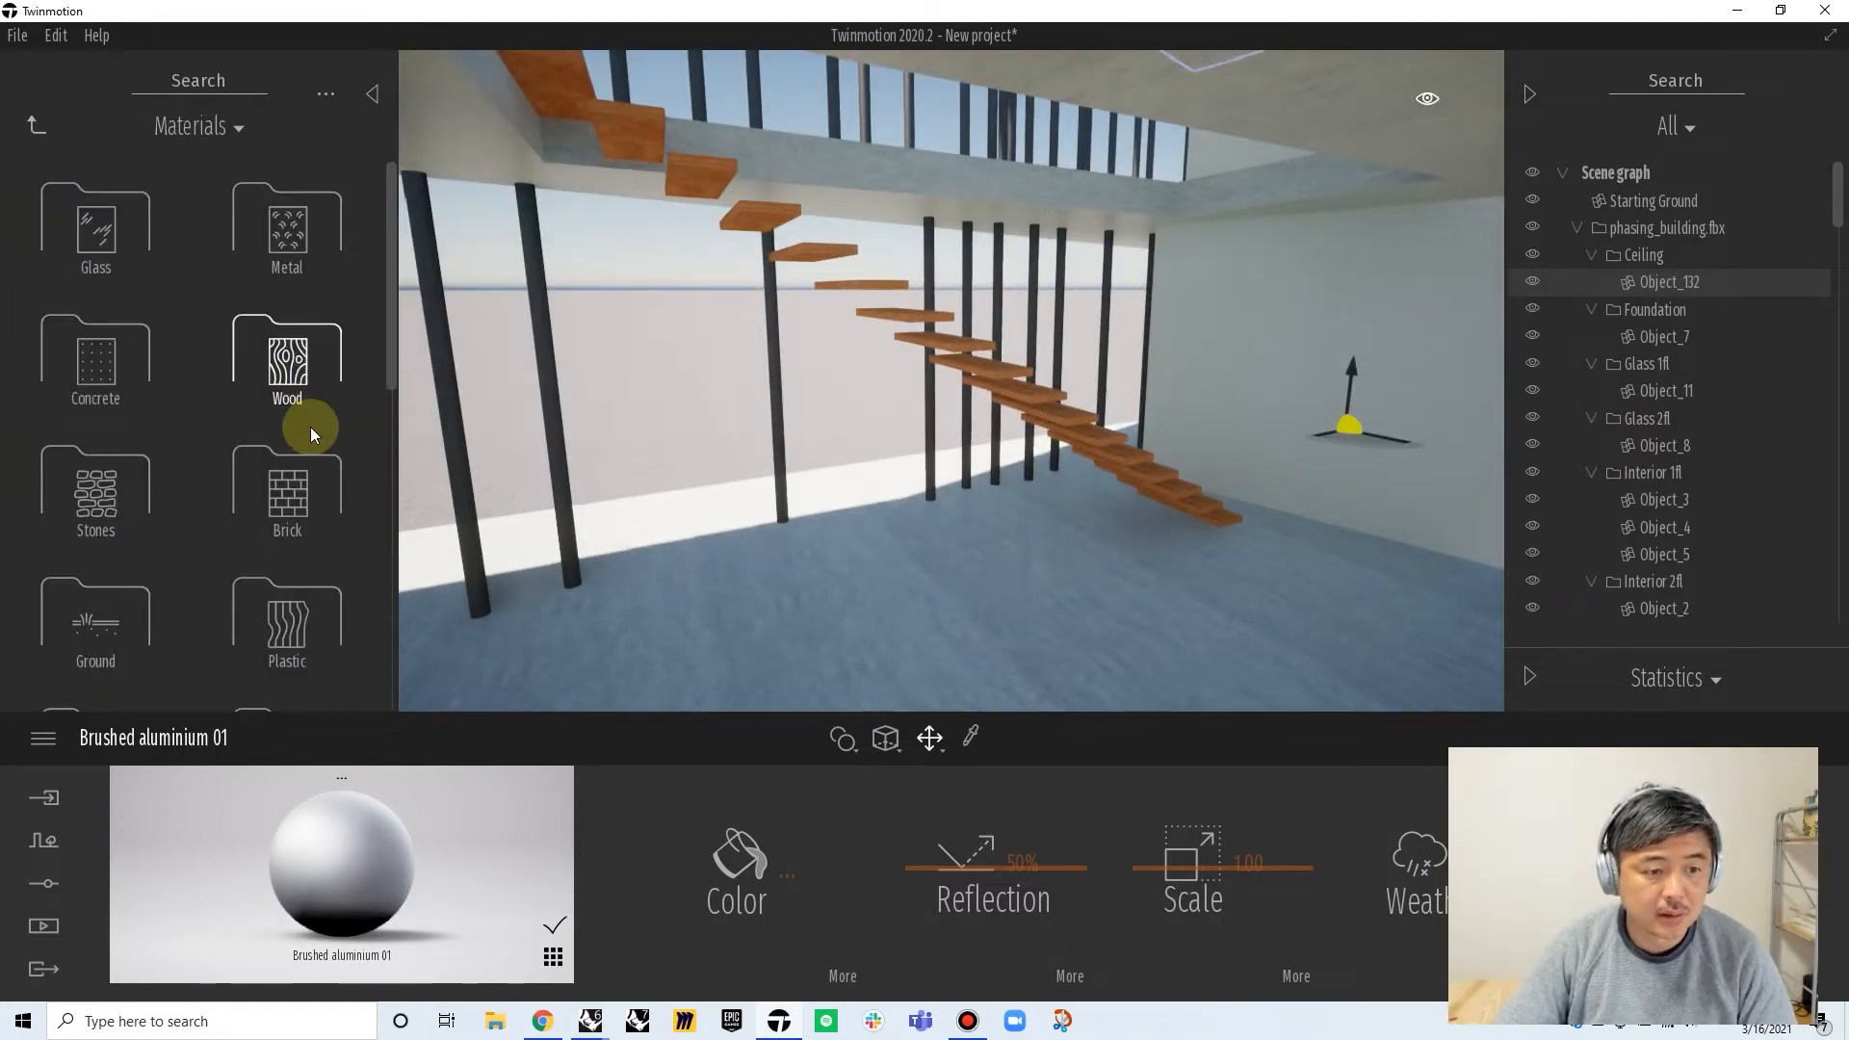
{"action": "left_click", "coordinate": [309, 364]}
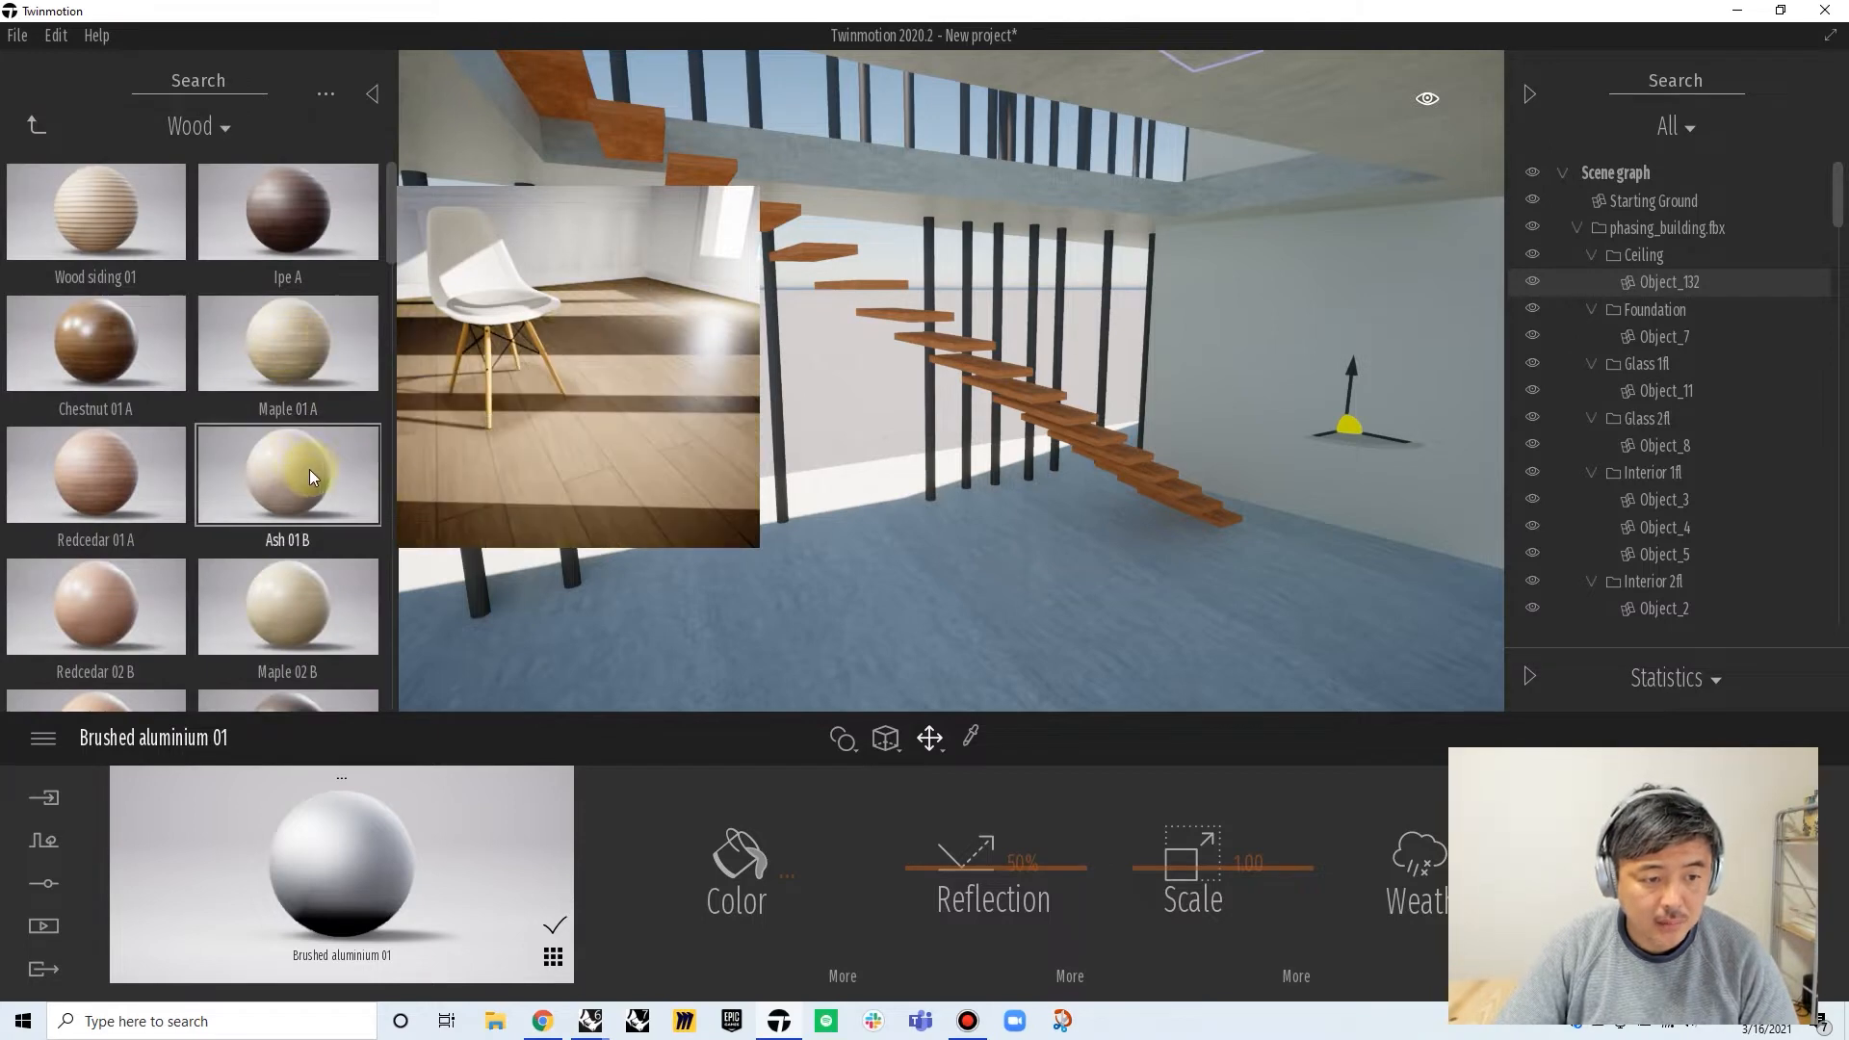
{"action": "left_click_drag", "start_coordinate": [302, 455], "coordinate": [1008, 414]}
{"action": "right_click_drag", "start_coordinate": [1008, 415], "coordinate": [1039, 414]}
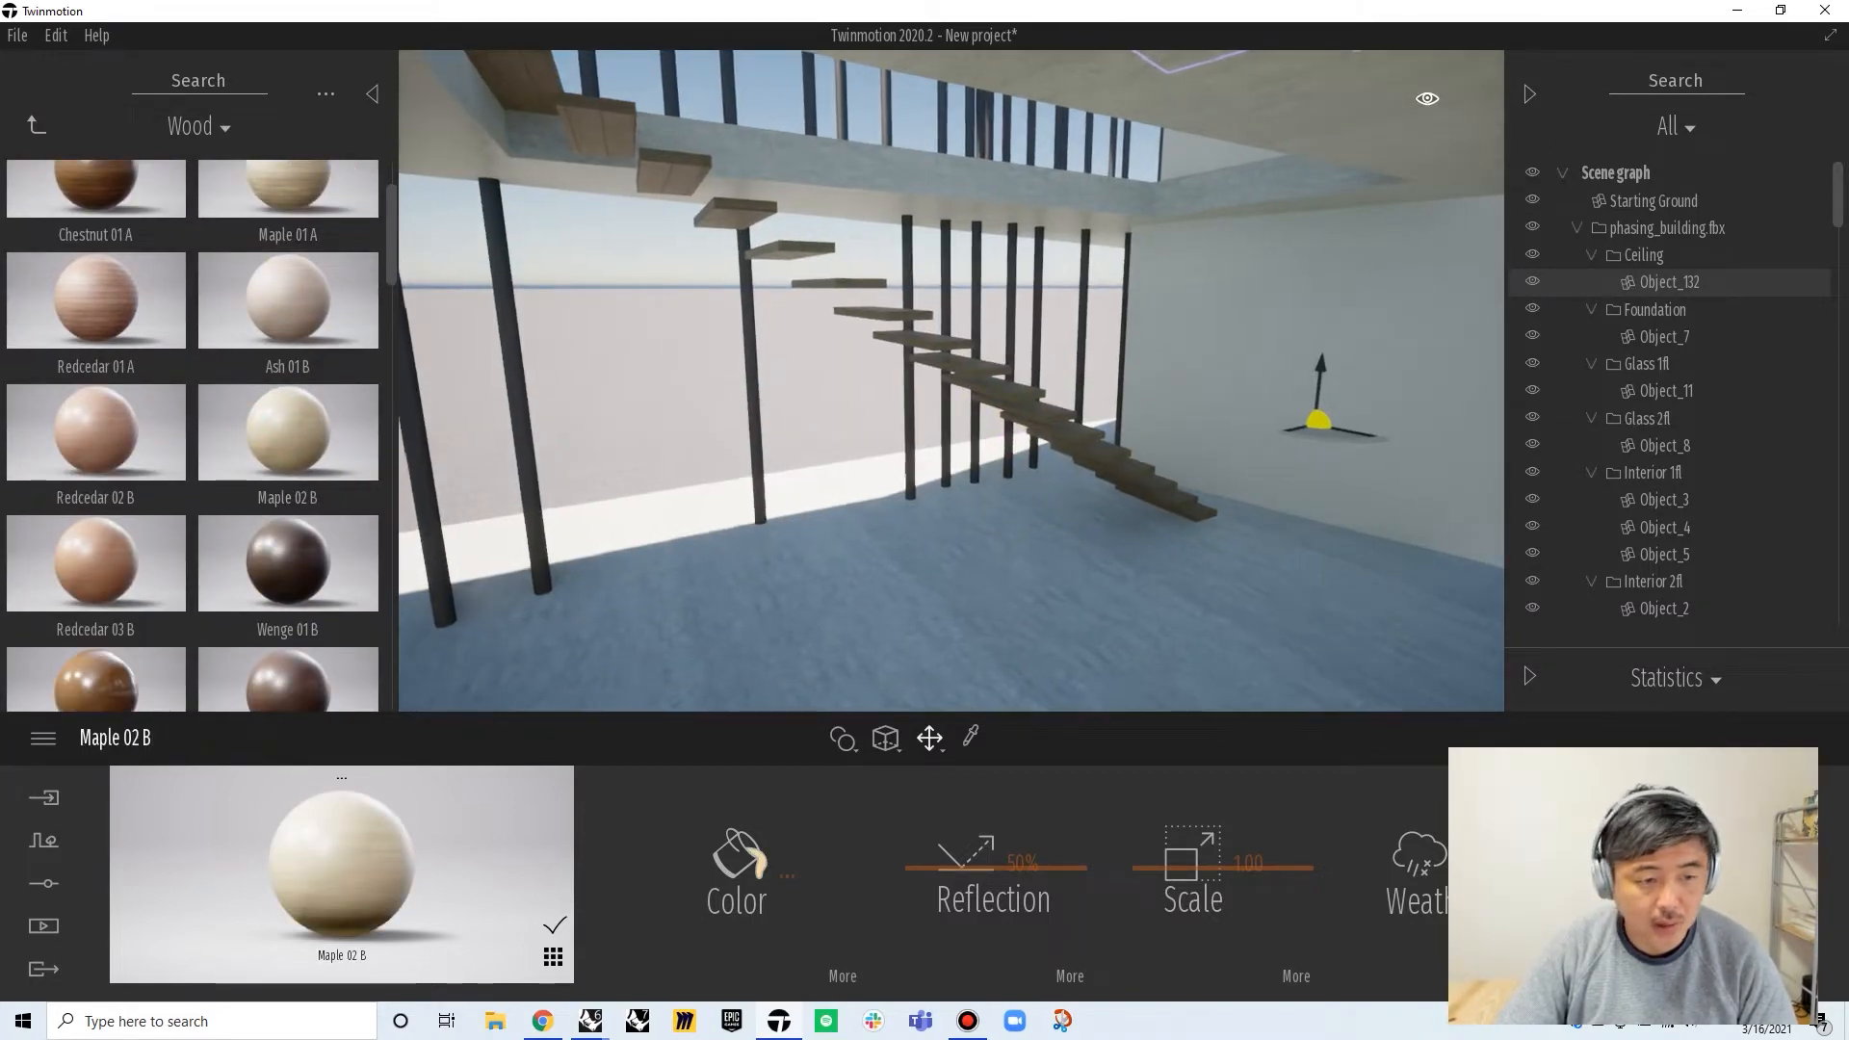
Apply Maple 02 B to the interior walls and check the wood from outside the building
{"action": "left_click_drag", "start_coordinate": [213, 396], "coordinate": [1279, 372]}
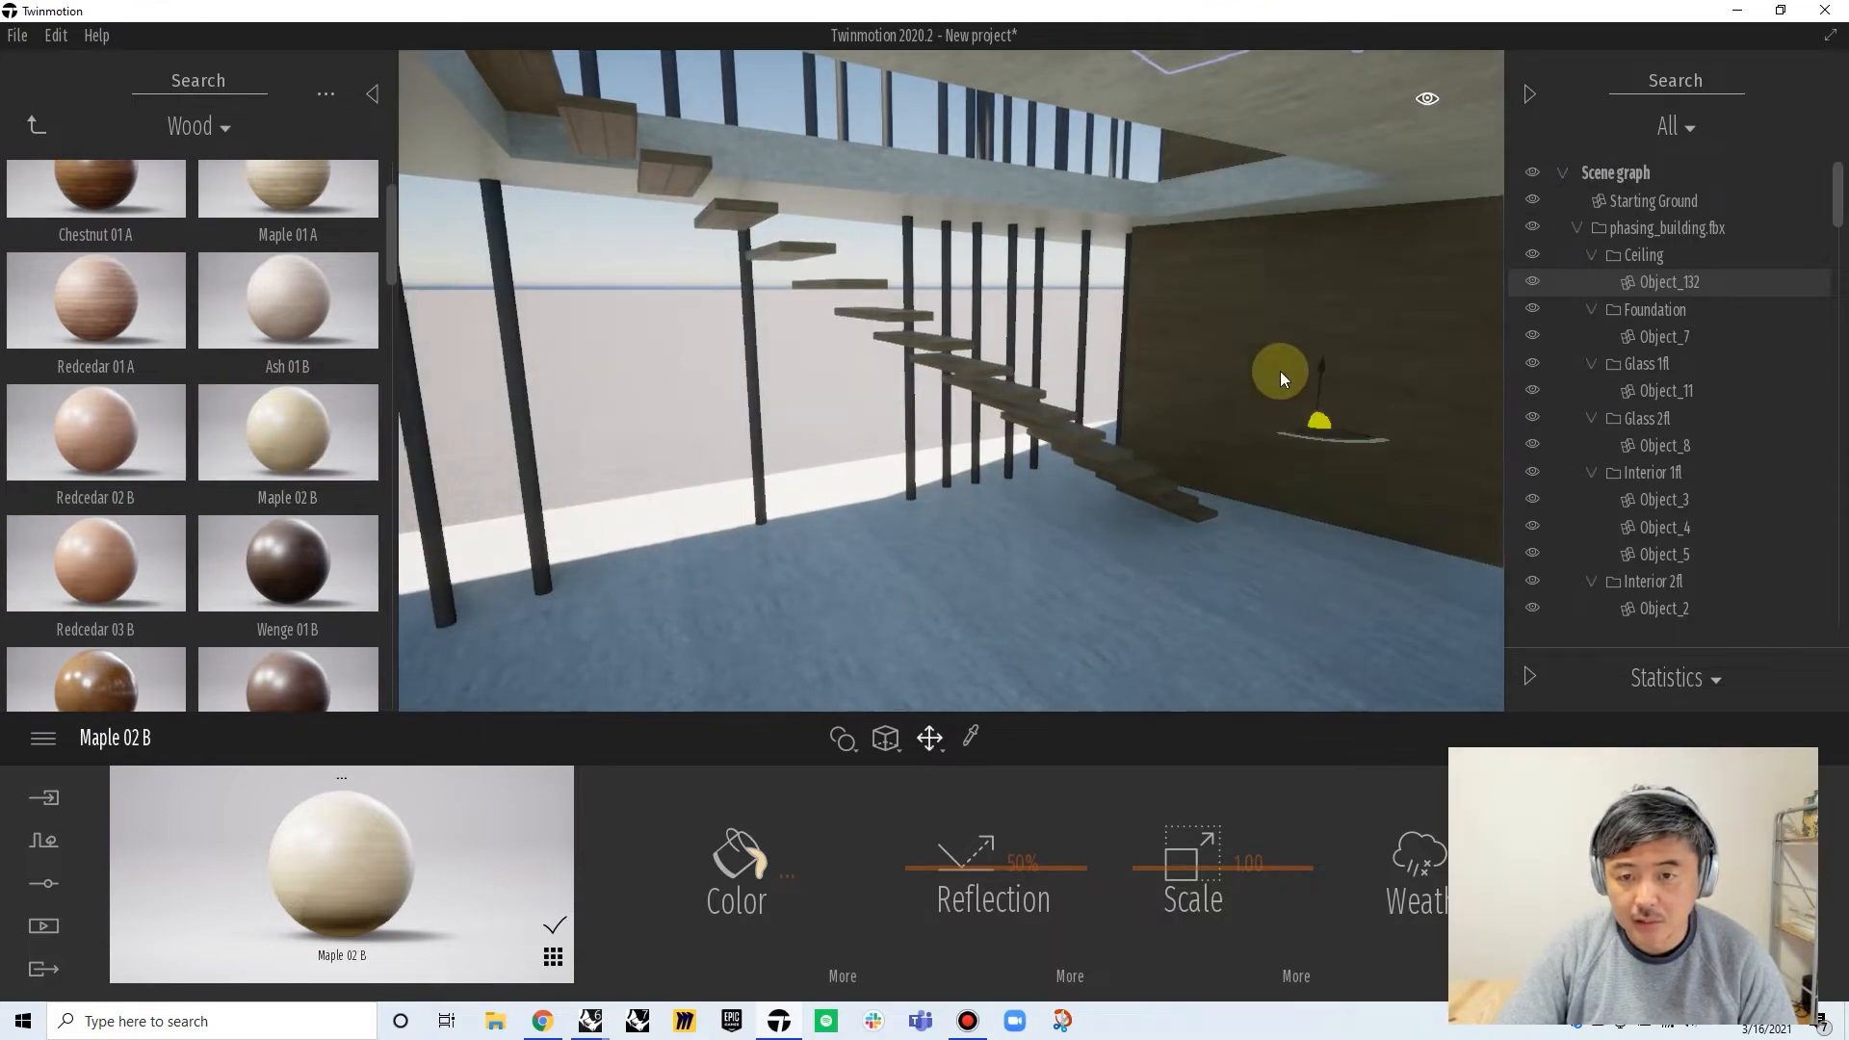
{"action": "scroll", "coordinate": [1100, 389], "scroll_direction": "down", "scroll_amount": 8}
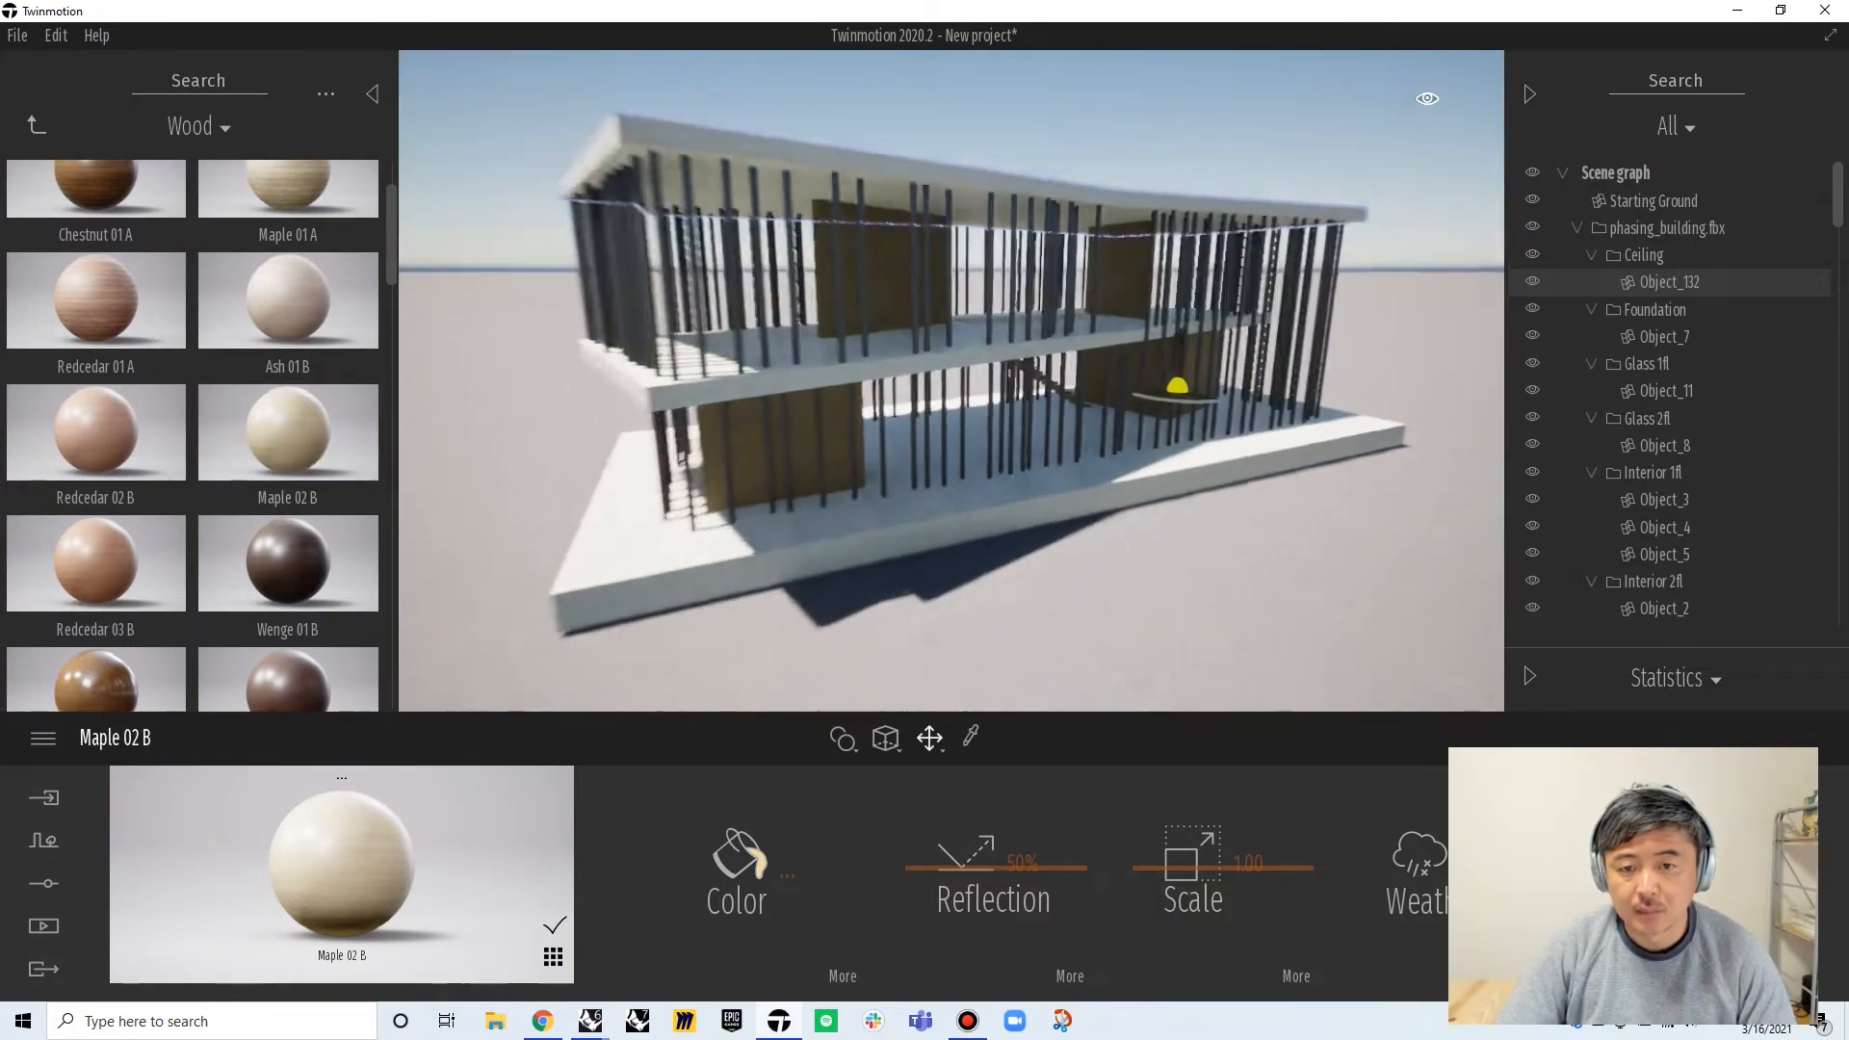
{"action": "middle_click_drag", "start_coordinate": [1098, 392], "coordinate": [1209, 392], "text": "shift"}
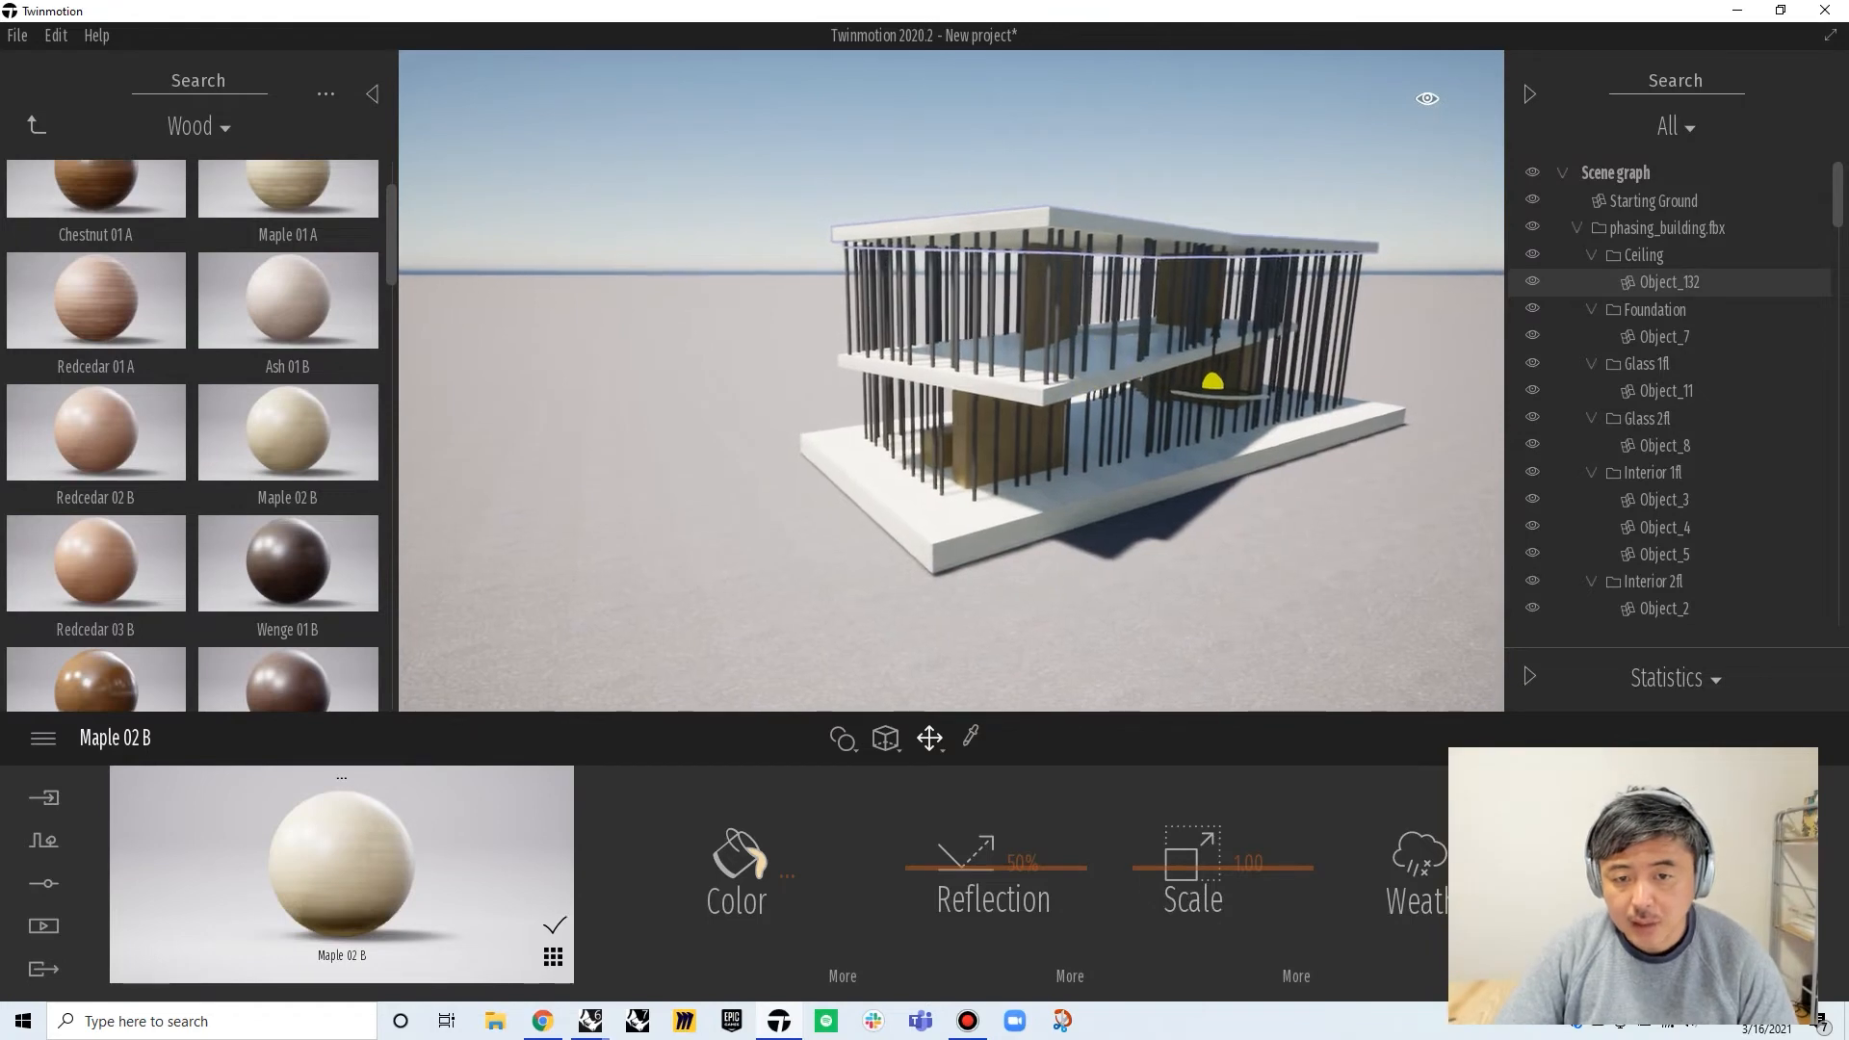
{"action": "right_click_drag", "start_coordinate": [1098, 392], "coordinate": [1098, 376]}
{"action": "scroll", "coordinate": [952, 381], "scroll_direction": "up", "scroll_amount": 5}
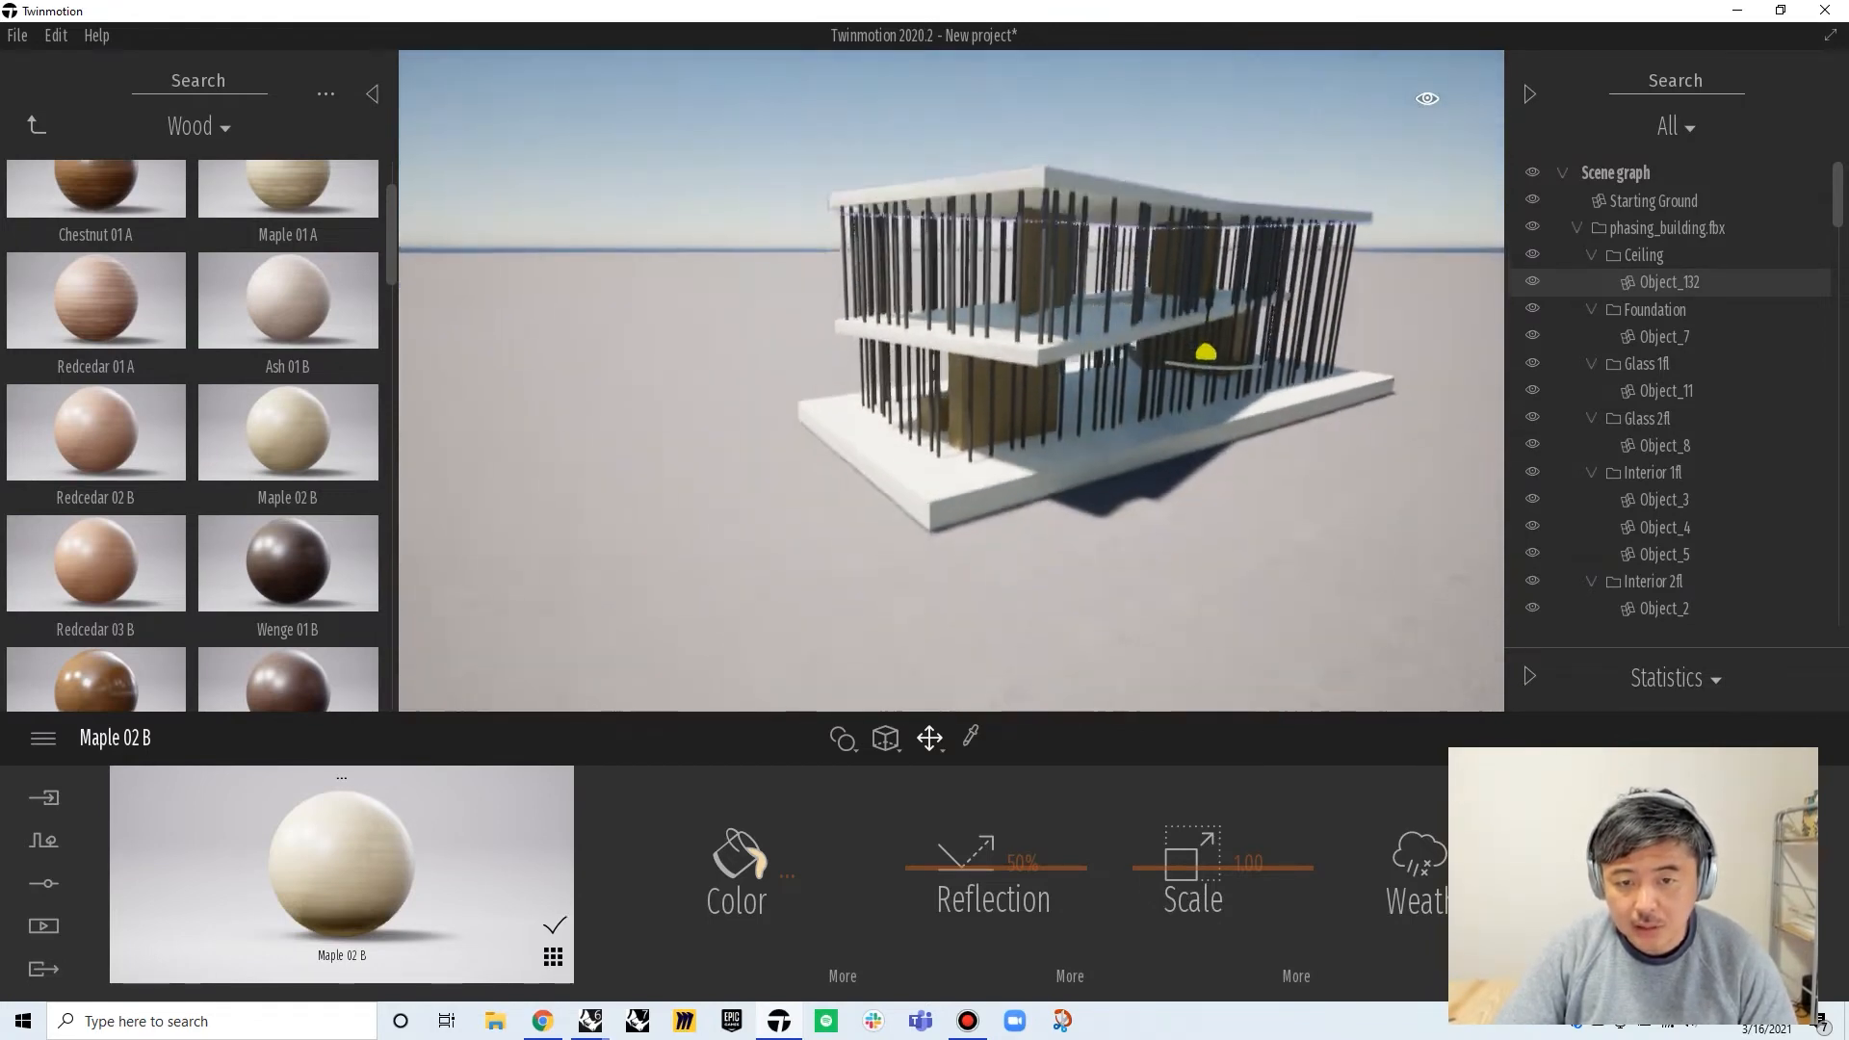
Apply the Clear glass material to the glazing of the upper and lower floors
{"action": "left_click", "coordinate": [29, 125]}
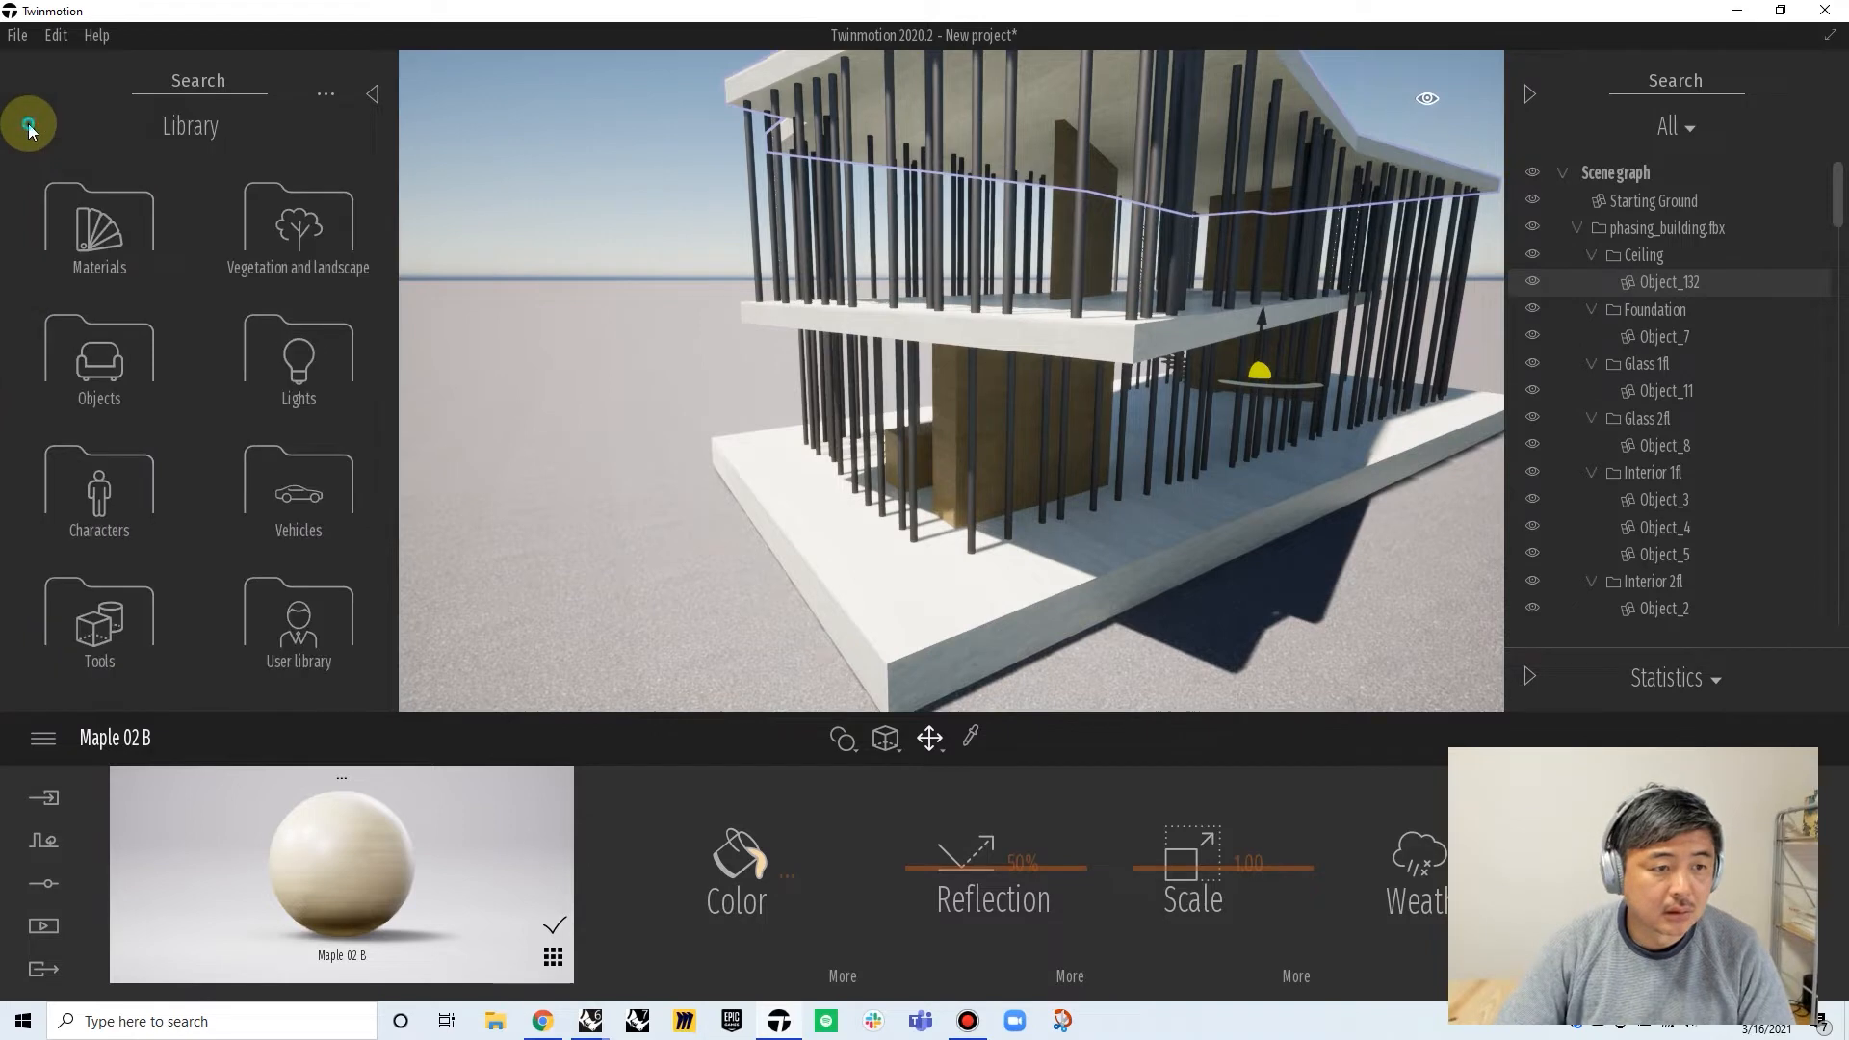
{"action": "left_click", "coordinate": [101, 229]}
{"action": "left_click", "coordinate": [106, 231]}
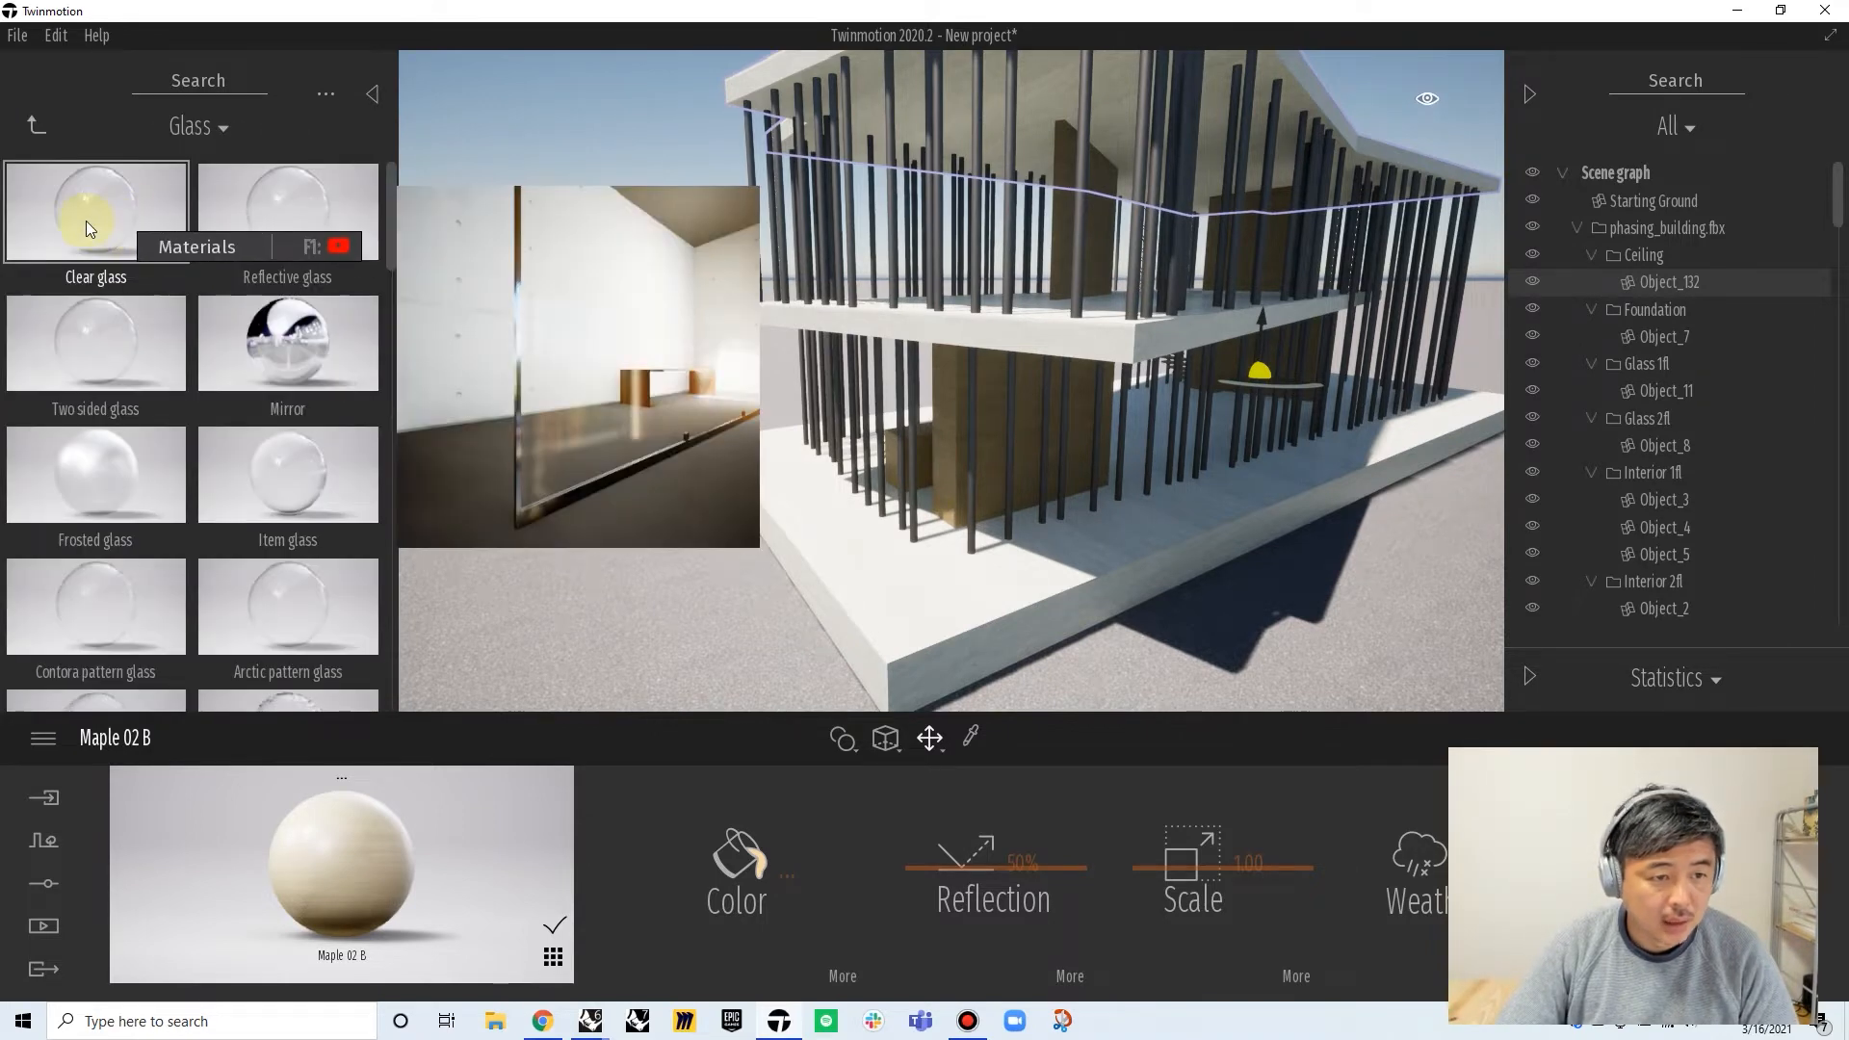
{"action": "left_click_drag", "start_coordinate": [89, 221], "coordinate": [994, 225]}
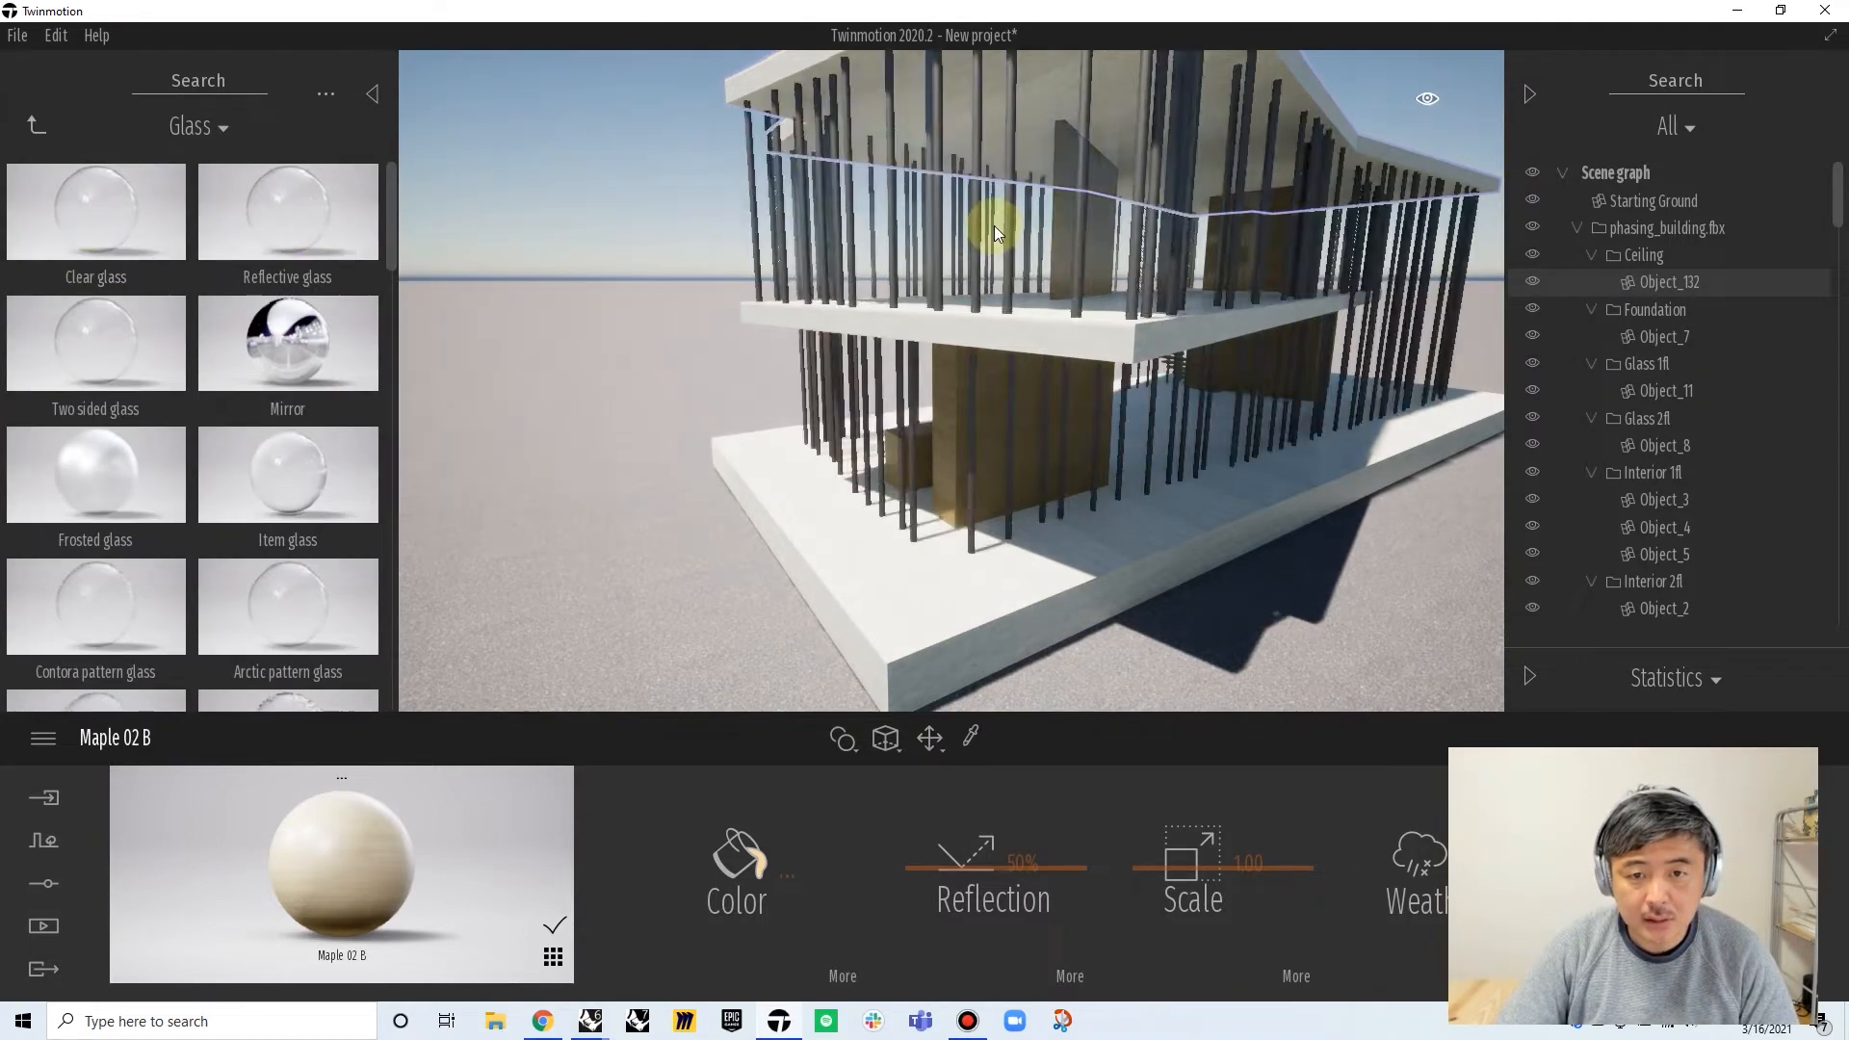
{"action": "left_click", "coordinate": [1043, 239]}
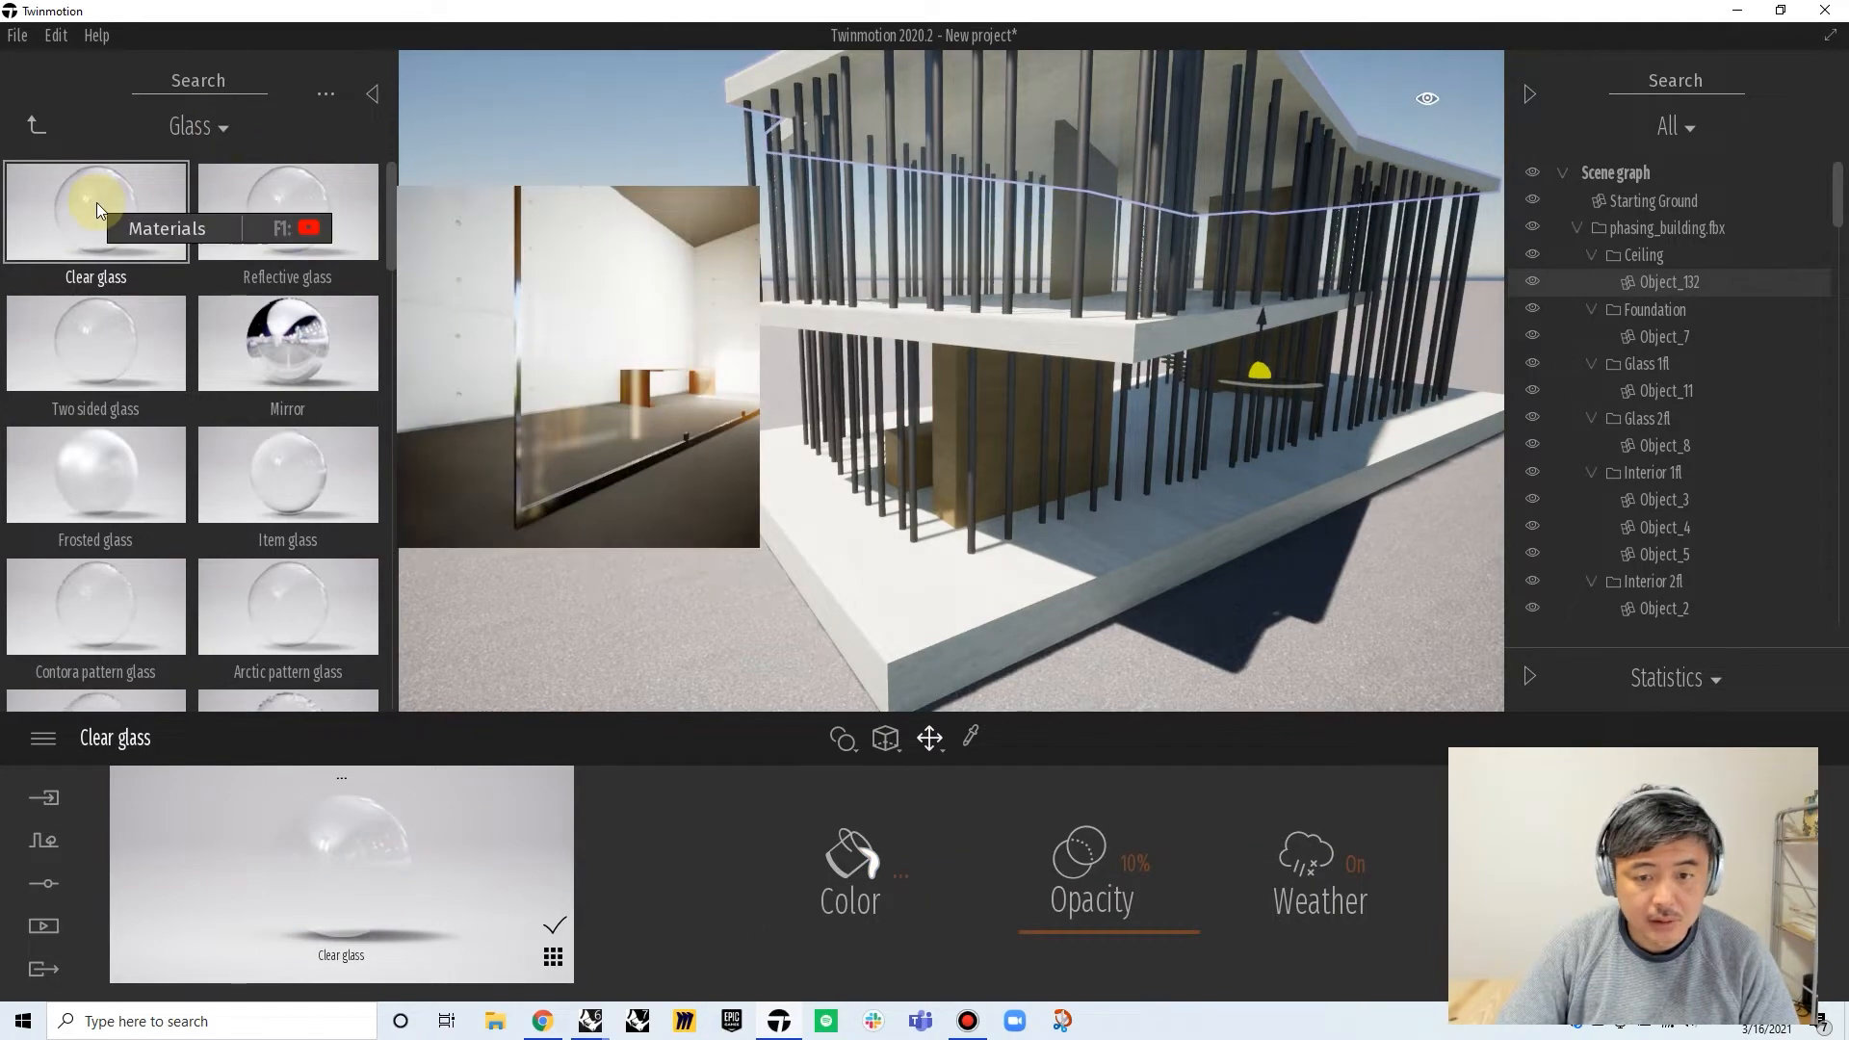
{"action": "left_click", "coordinate": [1027, 471]}
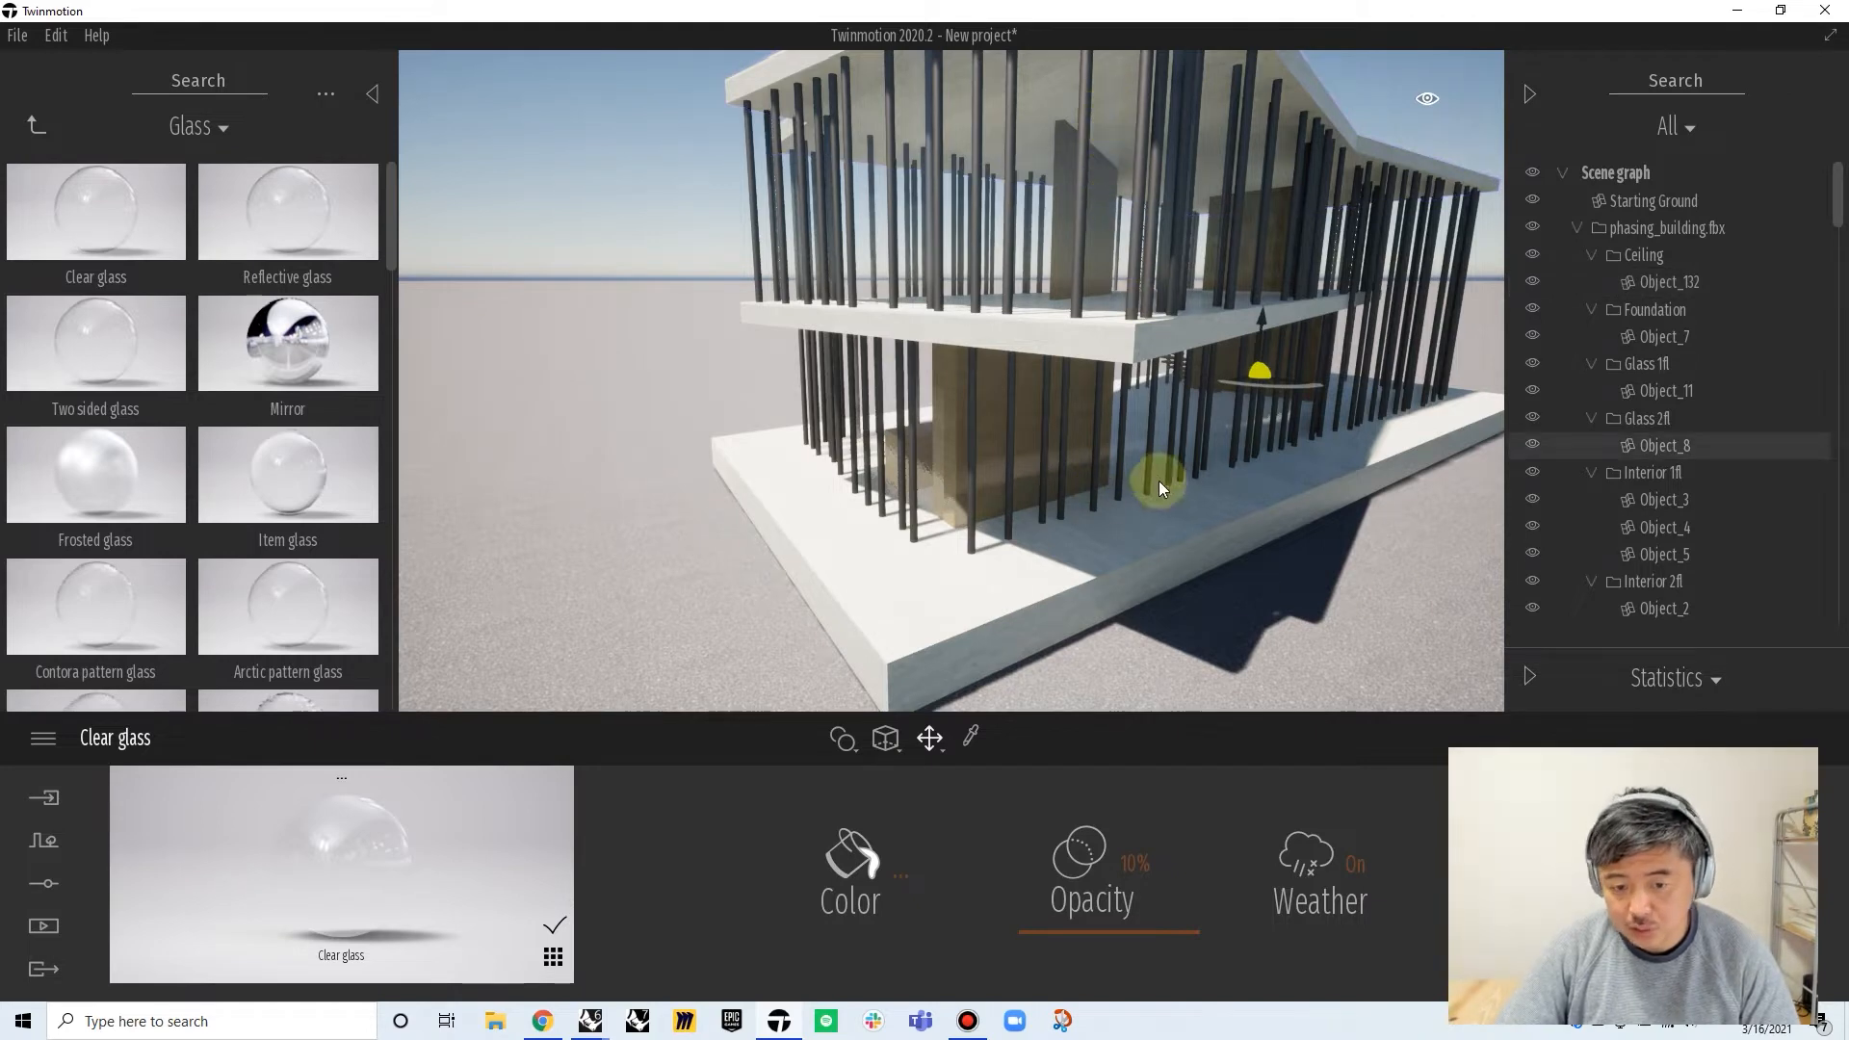
Set the opacity of the Clear glass to 26% on both the upper and lower floor glazing
{"action": "left_click", "coordinate": [971, 737]}
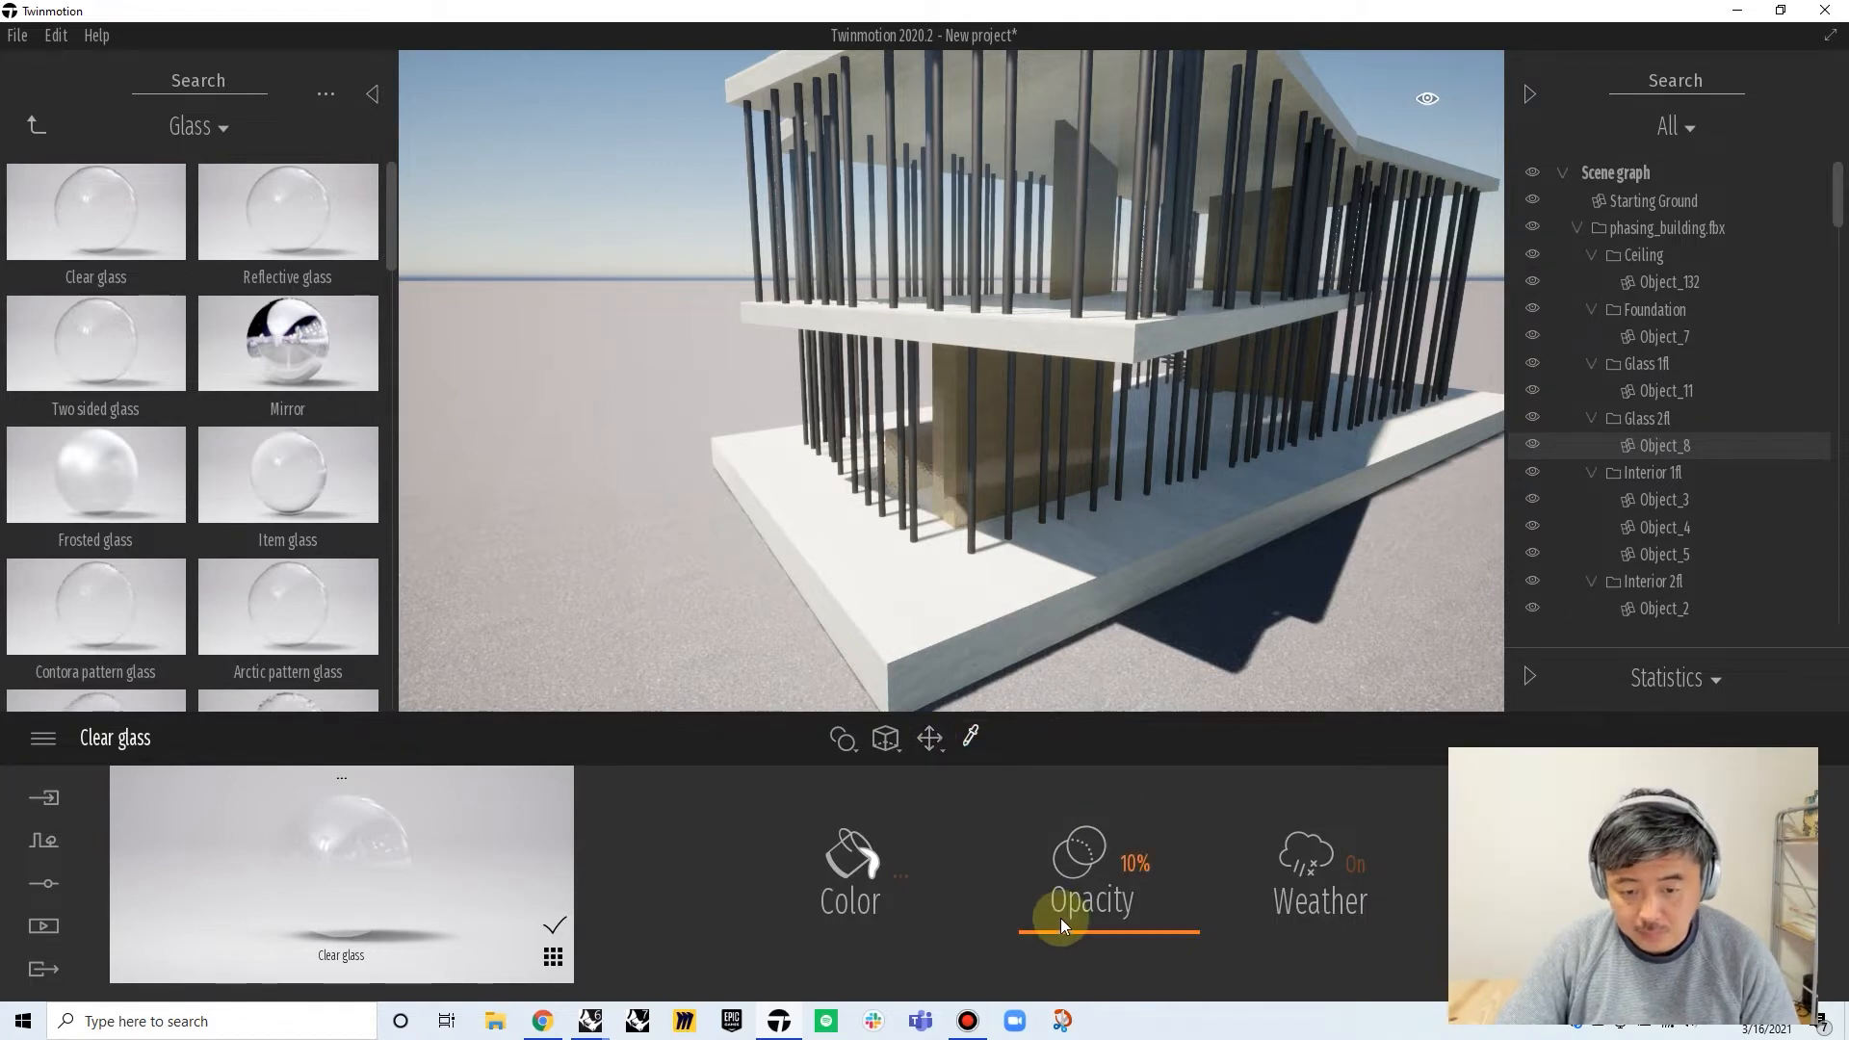
{"action": "left_click_drag", "start_coordinate": [1055, 932], "coordinate": [1058, 908]}
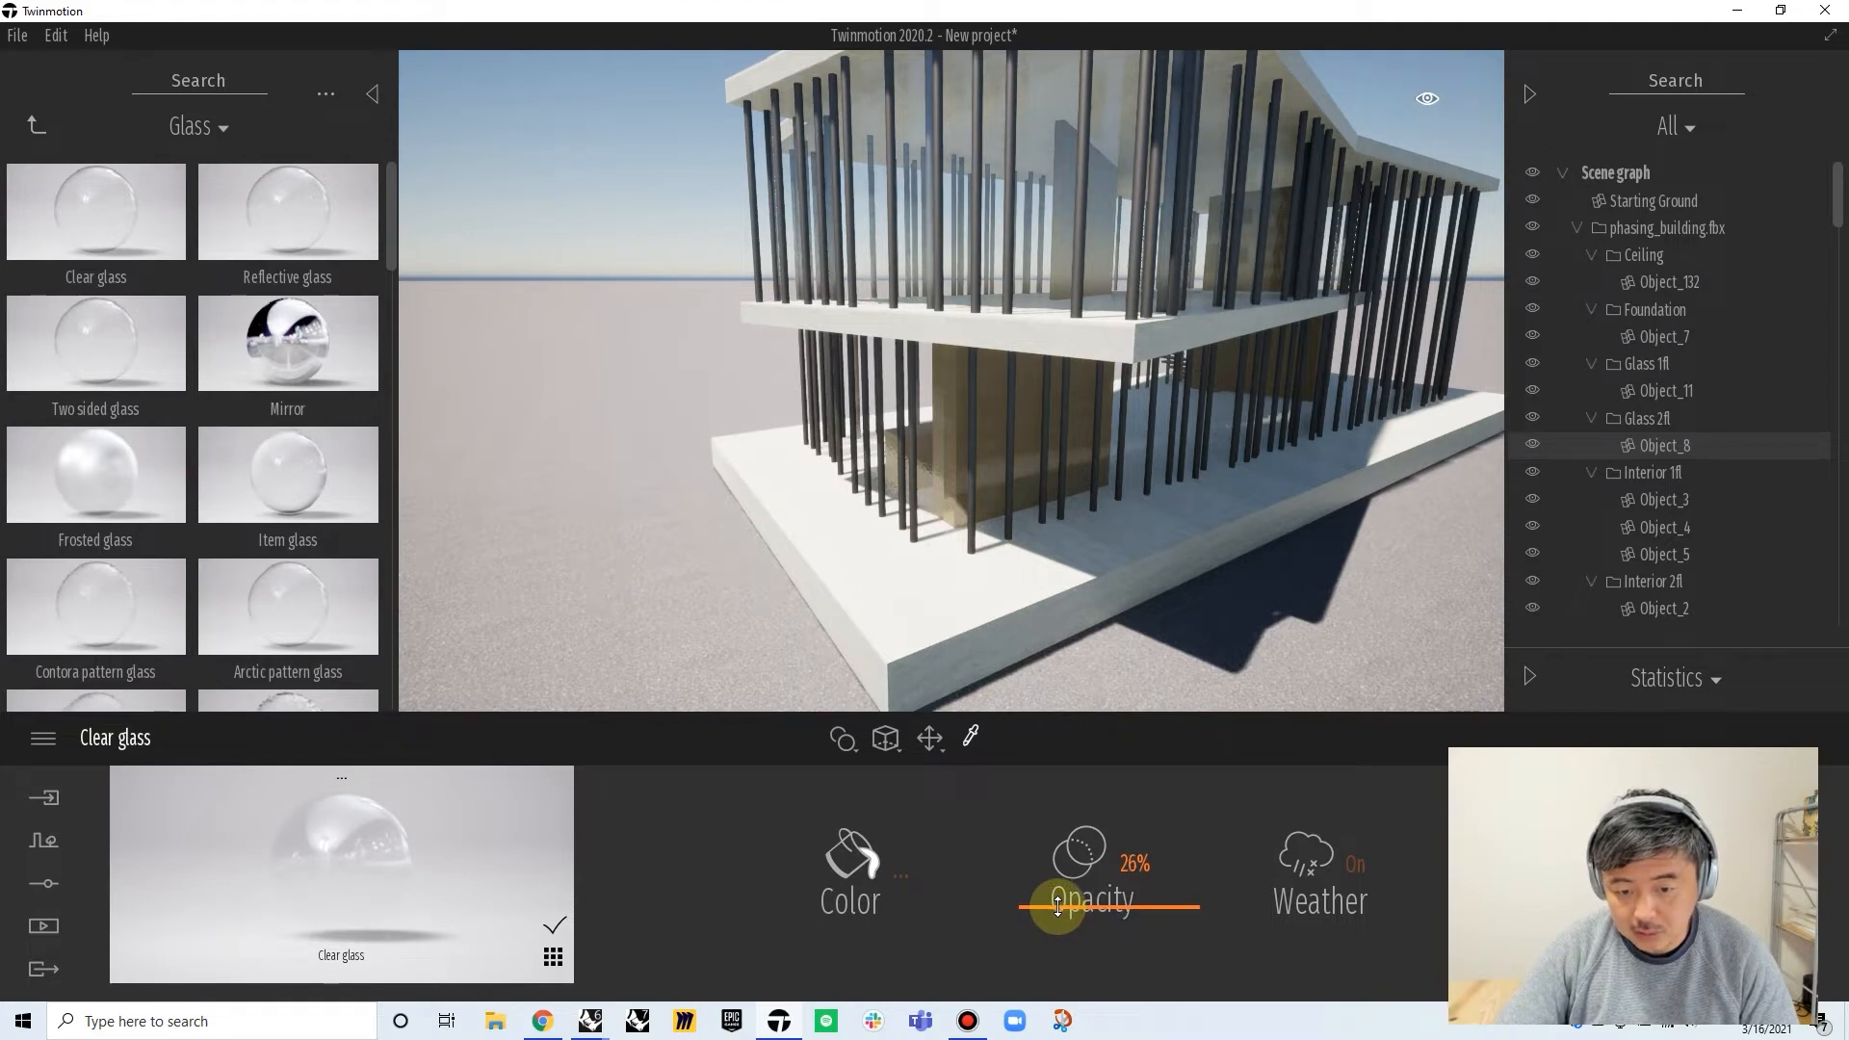
{"action": "left_click", "coordinate": [1029, 472]}
{"action": "left_click_drag", "start_coordinate": [1071, 927], "coordinate": [1070, 905]}
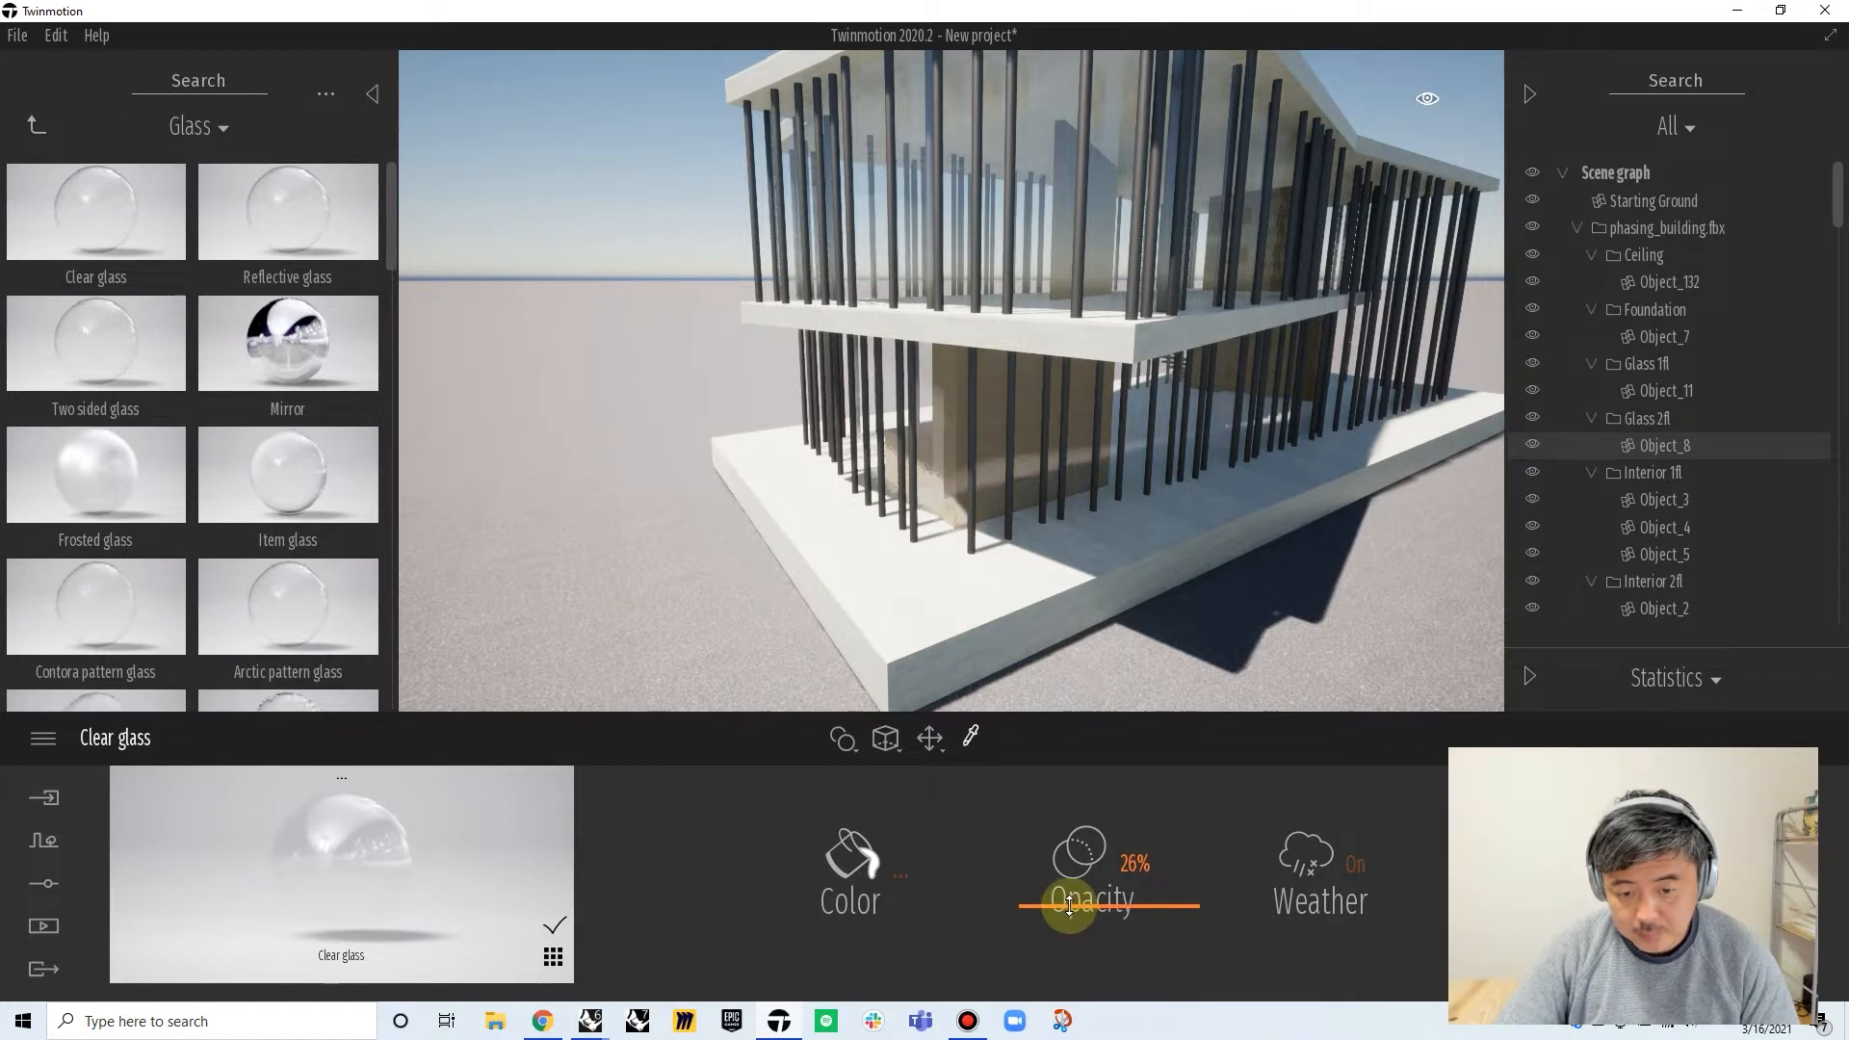
Tint the Clear glass pale blue, using #DBFEFF for the lower floor glazing and #DCFBFF for the upper floor glazing
{"action": "left_click", "coordinate": [845, 863]}
{"action": "left_click", "coordinate": [734, 487]}
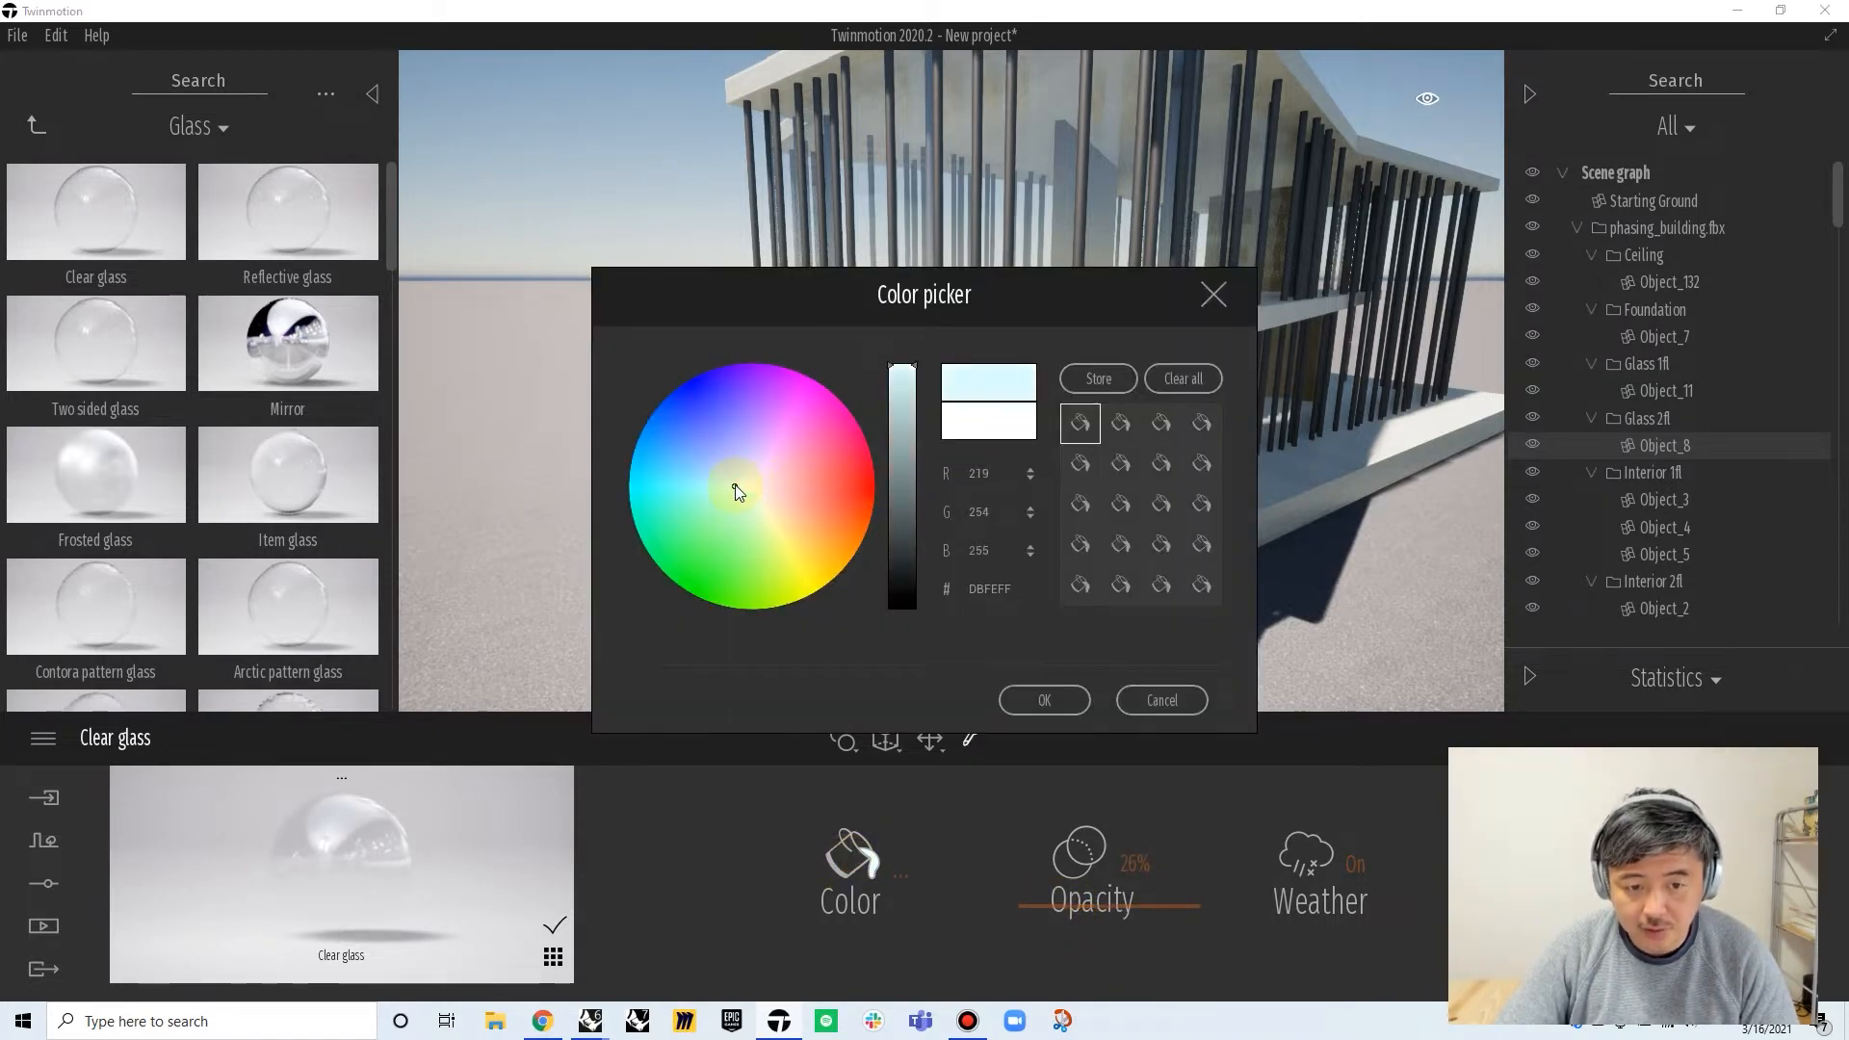
{"action": "left_click", "coordinate": [1045, 700]}
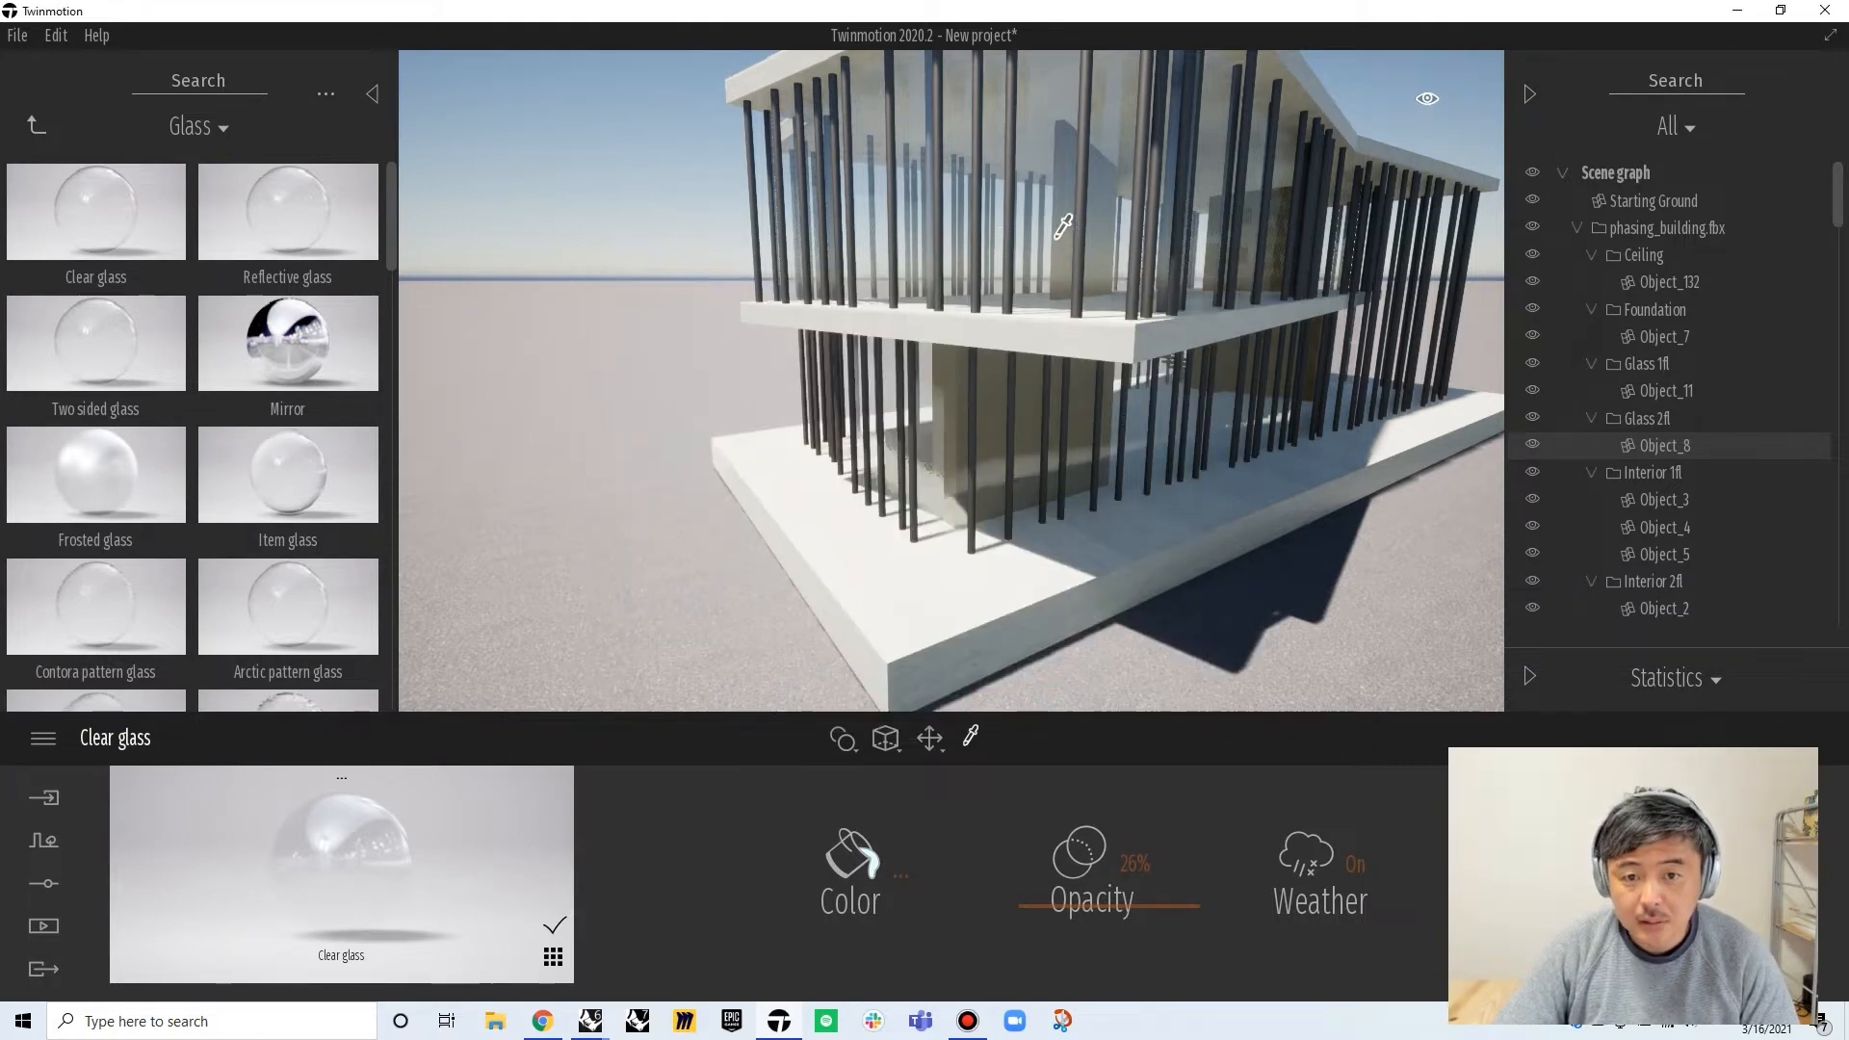
{"action": "left_click", "coordinate": [887, 871]}
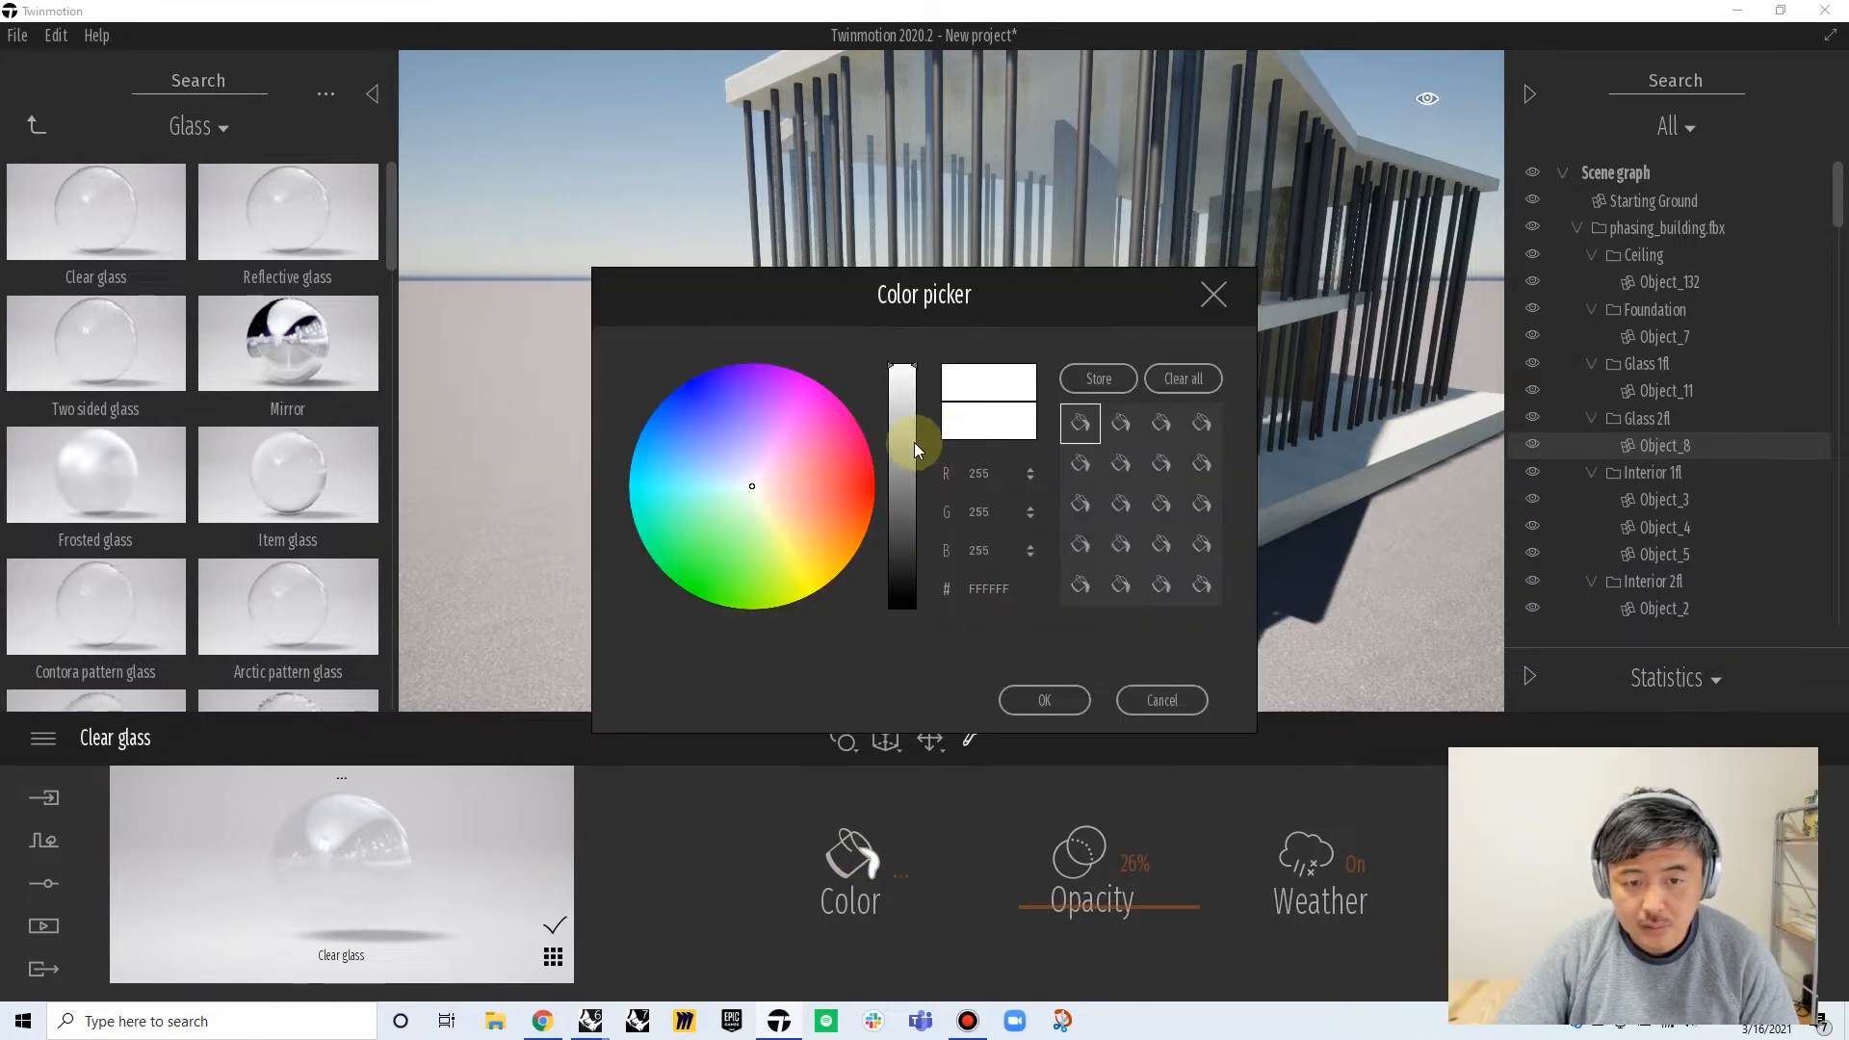
{"action": "left_click", "coordinate": [744, 488]}
{"action": "left_click", "coordinate": [1050, 697]}
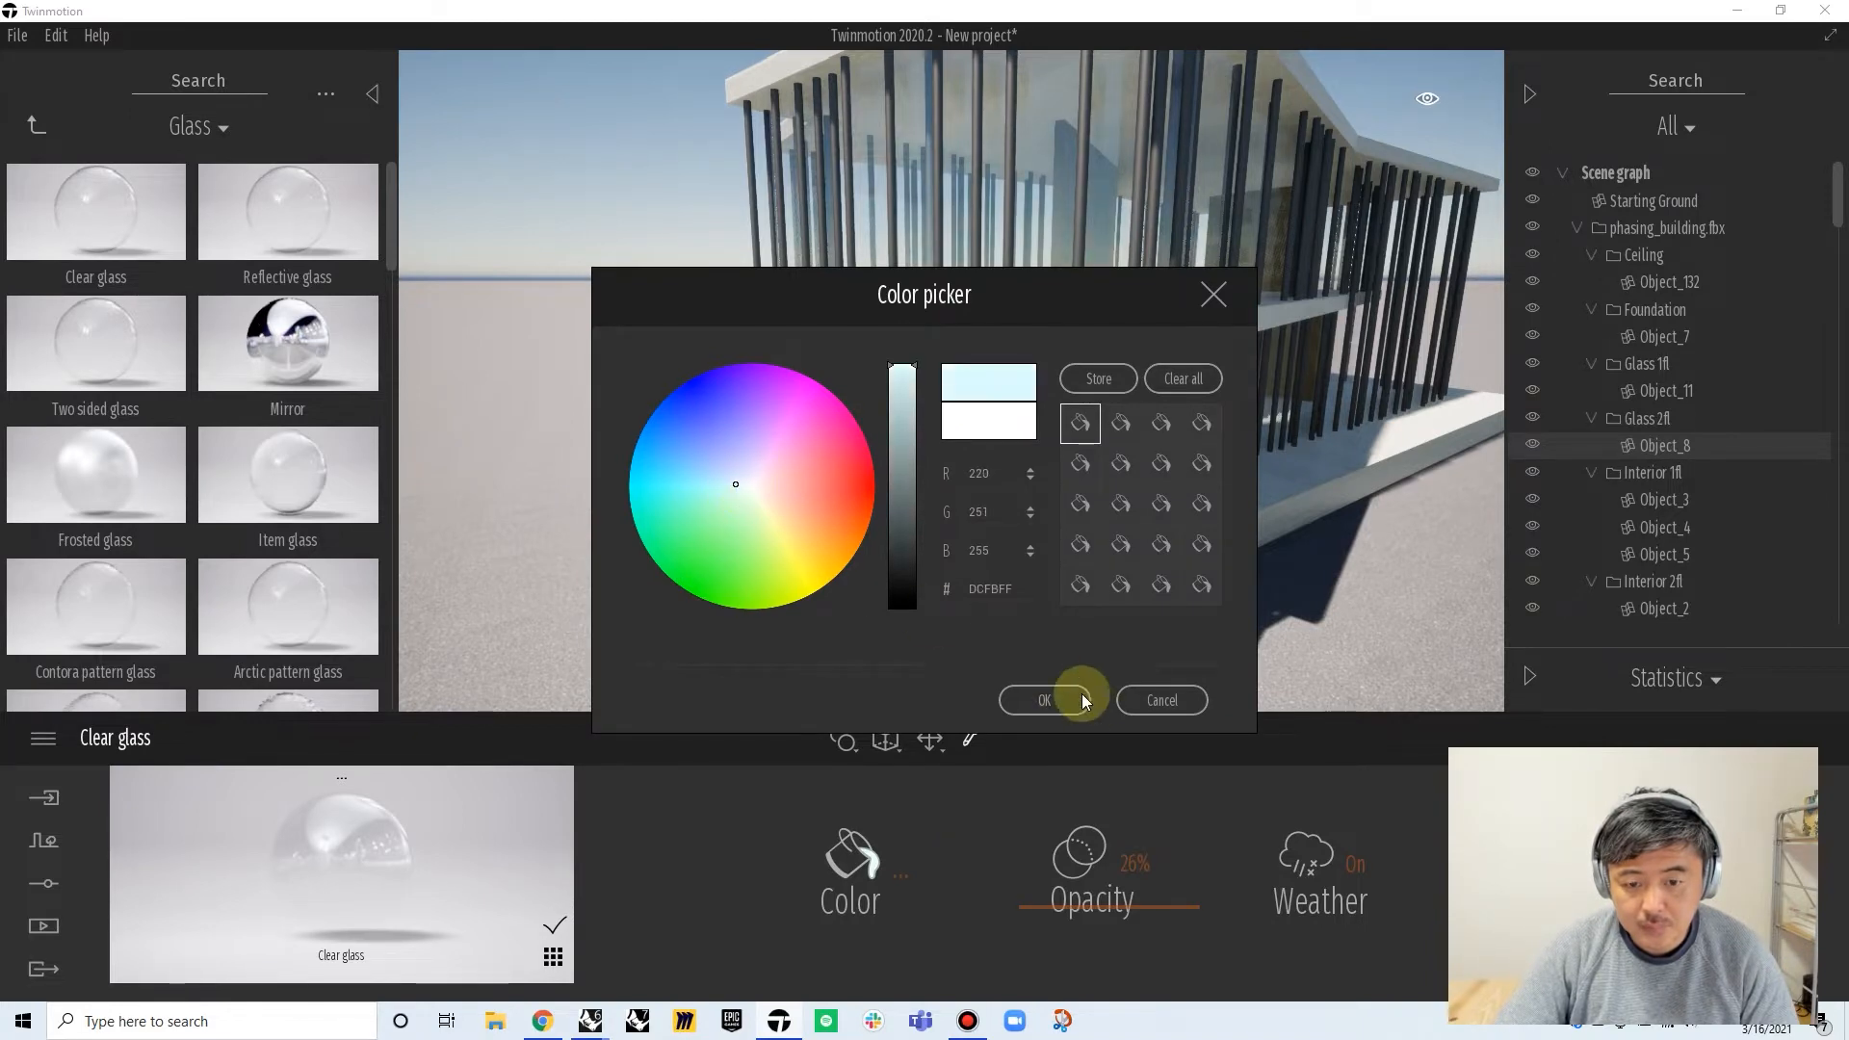
Darken the colour of the Bare concrete 02 material on the foundation and slabs to a mid grey
{"action": "scroll", "coordinate": [1216, 384], "scroll_direction": "down", "scroll_amount": 3}
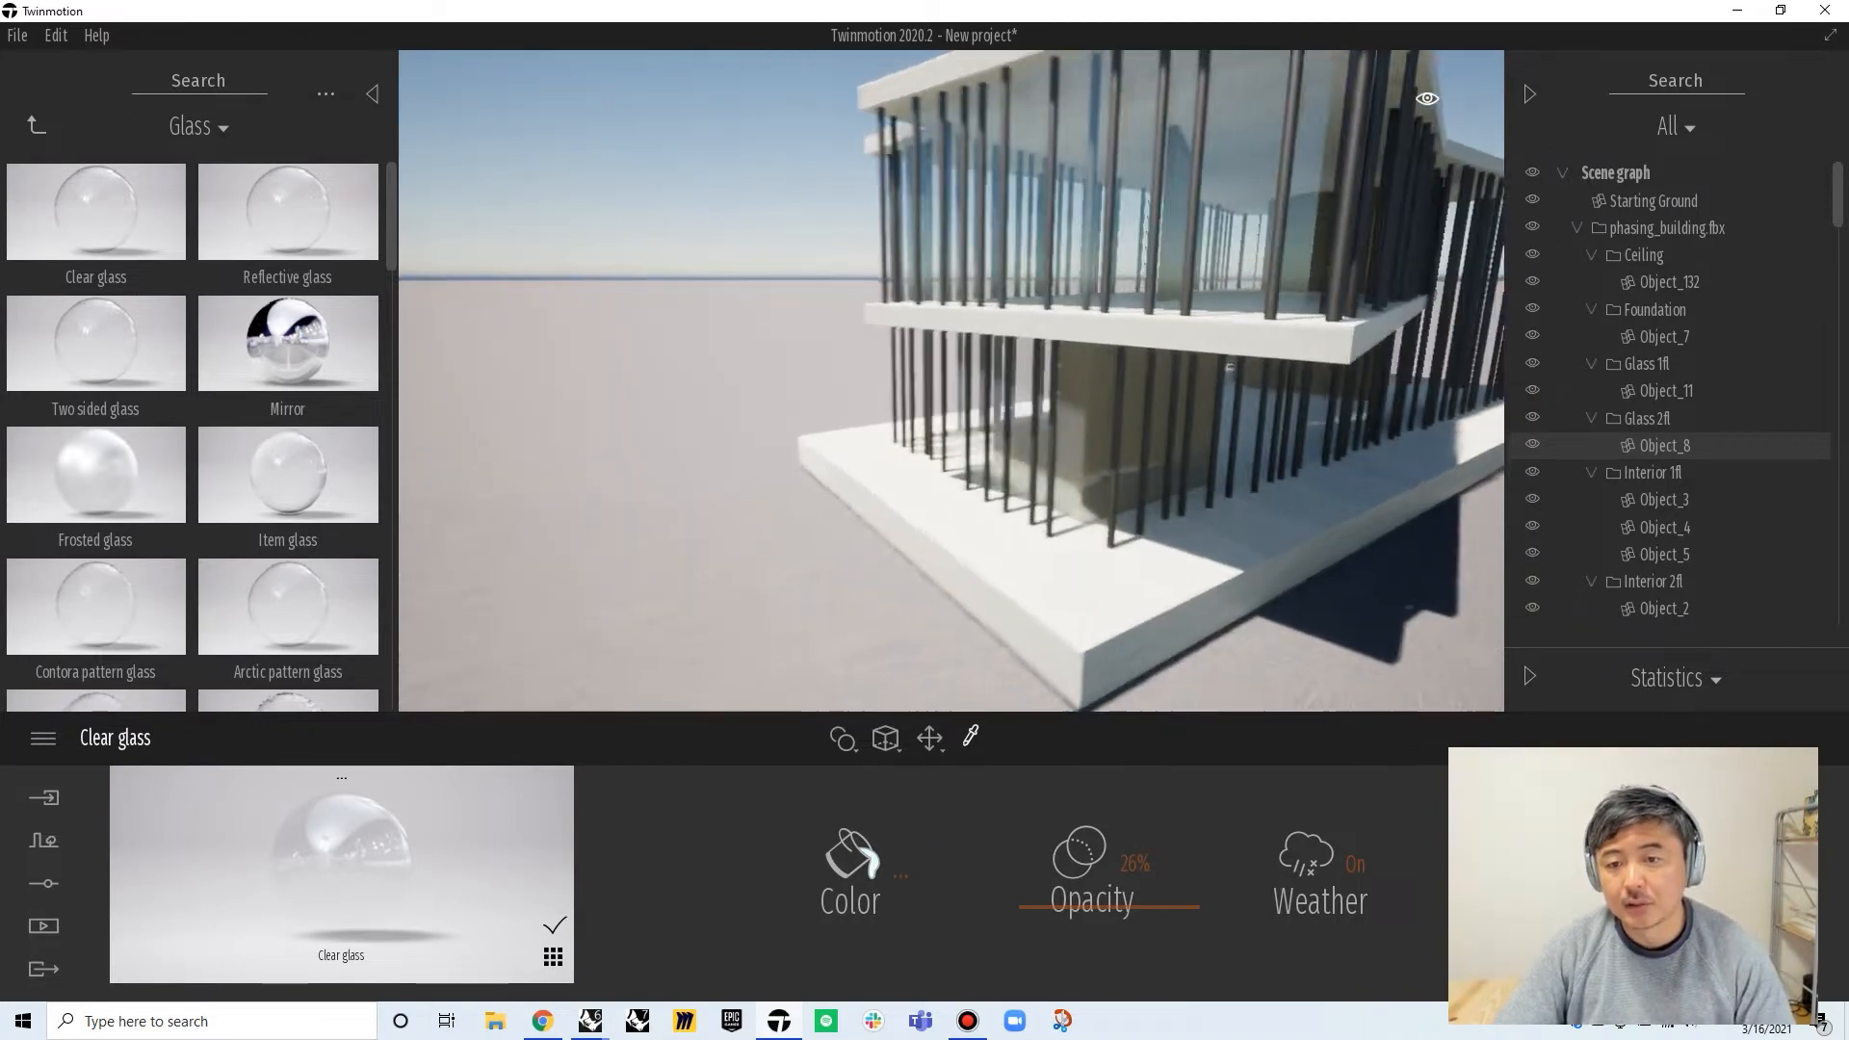
{"action": "middle_click_drag", "start_coordinate": [1216, 383], "coordinate": [1155, 317]}
{"action": "right_click_drag", "start_coordinate": [1156, 317], "coordinate": [1194, 237]}
{"action": "key", "text": "w"}
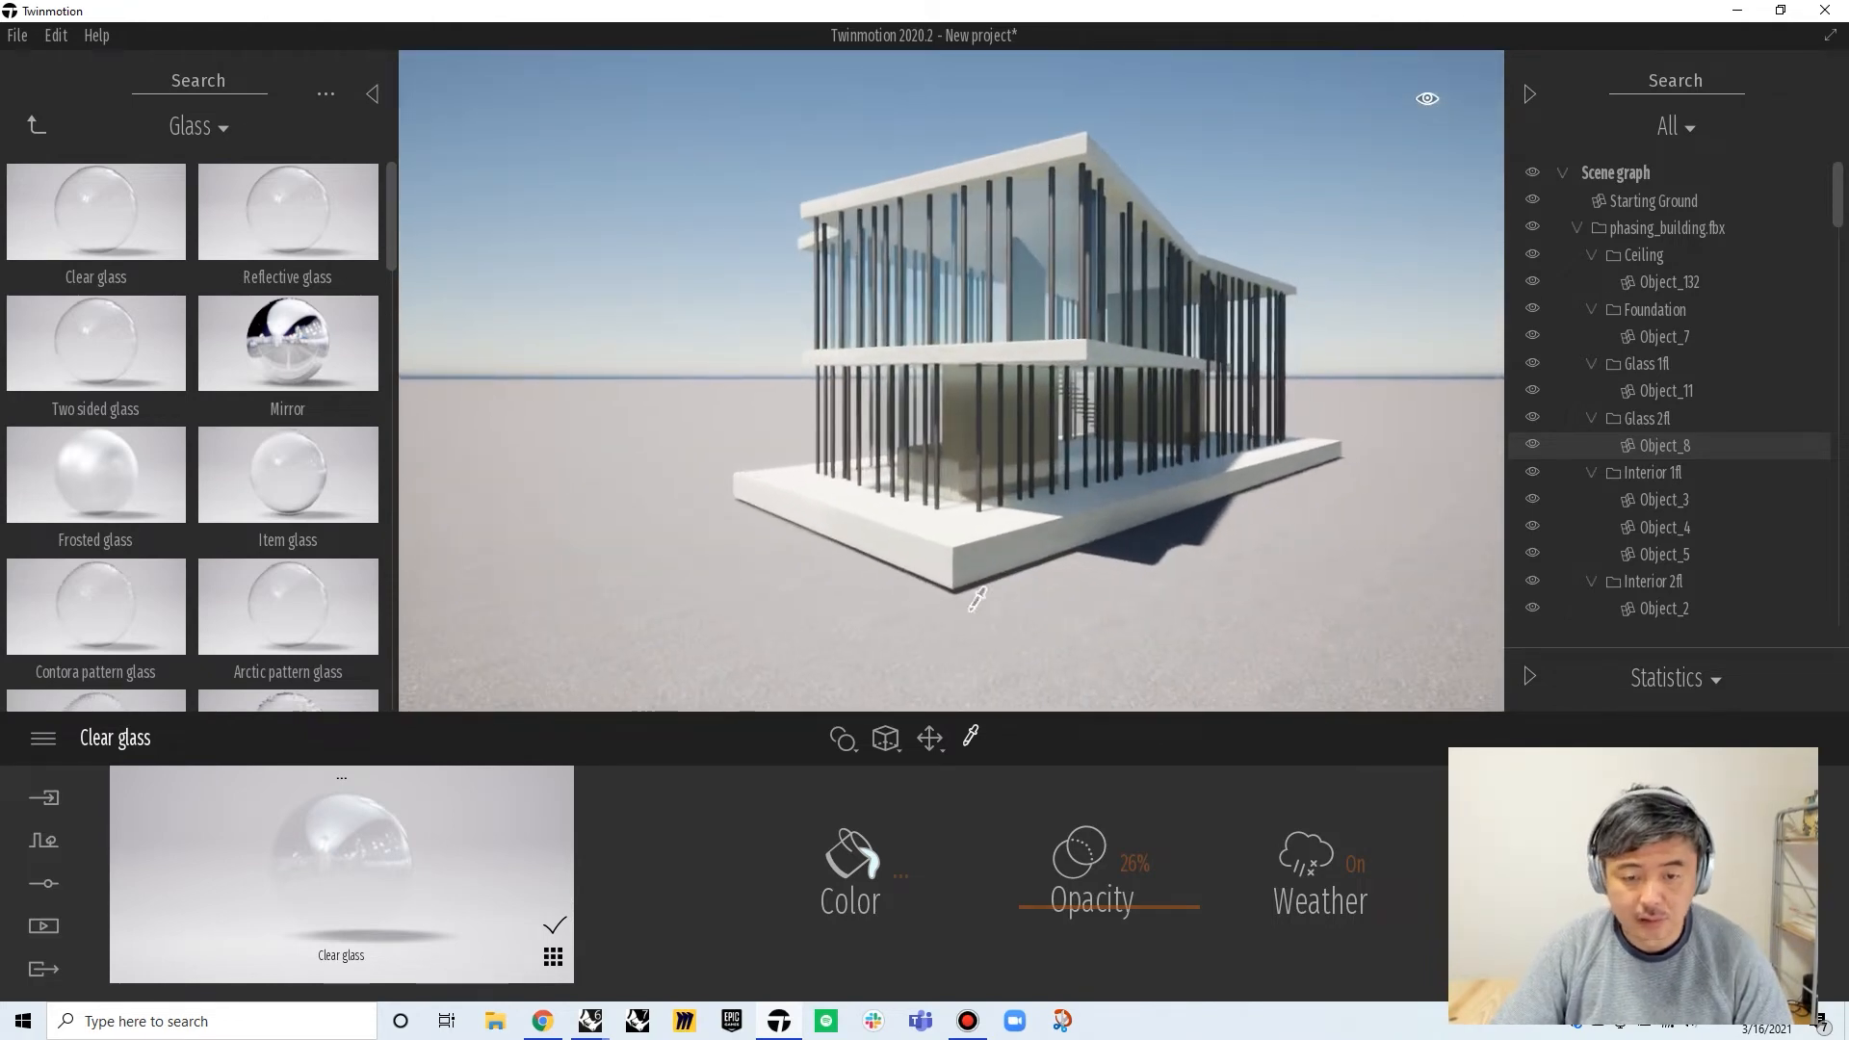
{"action": "left_click", "coordinate": [975, 552]}
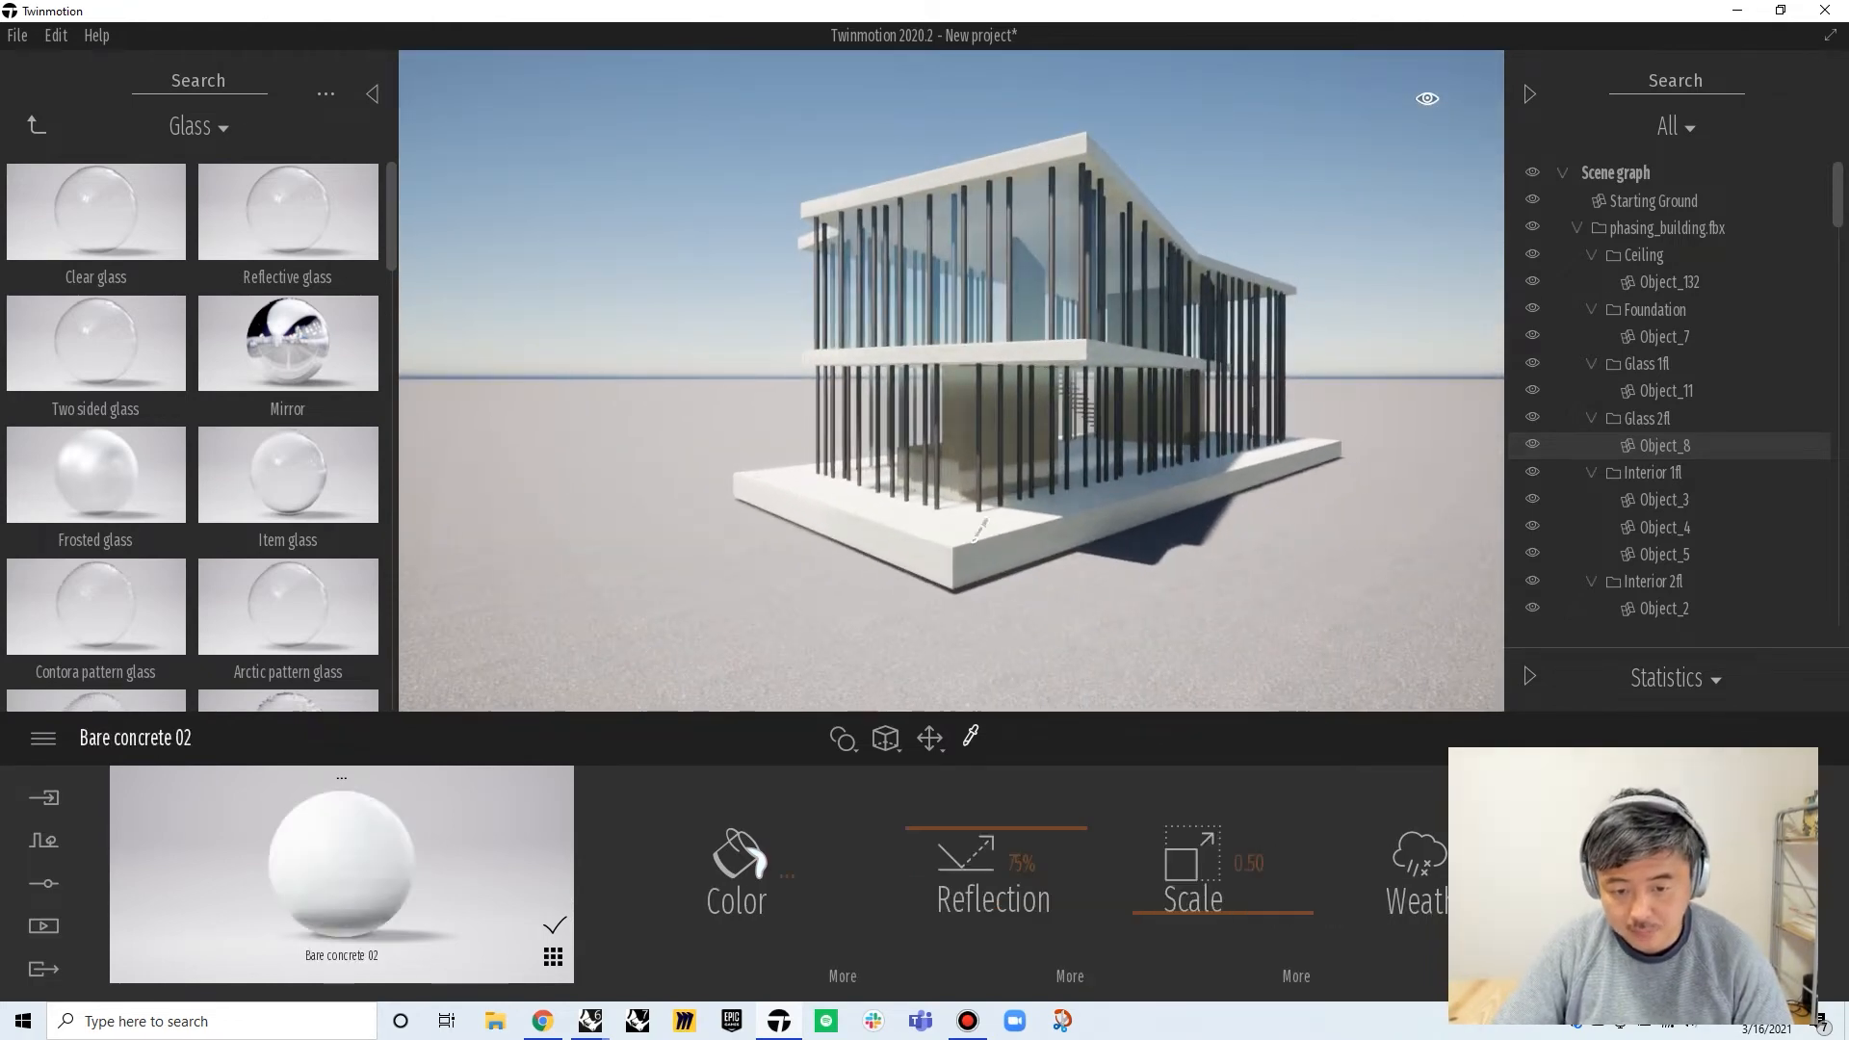
{"action": "left_click", "coordinate": [757, 860]}
{"action": "left_click_drag", "start_coordinate": [896, 381], "coordinate": [896, 455]}
{"action": "left_click_drag", "start_coordinate": [1040, 293], "coordinate": [1255, 410]}
{"action": "left_click_drag", "start_coordinate": [1383, 446], "coordinate": [1220, 635]}
{"action": "mouse_move", "coordinate": [957, 764]}
{"action": "left_mouse_down"}
{"action": "mouse_move", "coordinate": [965, 816]}
{"action": "mouse_move", "coordinate": [962, 799]}
{"action": "left_mouse_up"}
{"action": "left_click_drag", "start_coordinate": [817, 595], "coordinate": [506, 453]}
{"action": "left_click", "coordinate": [788, 865]}
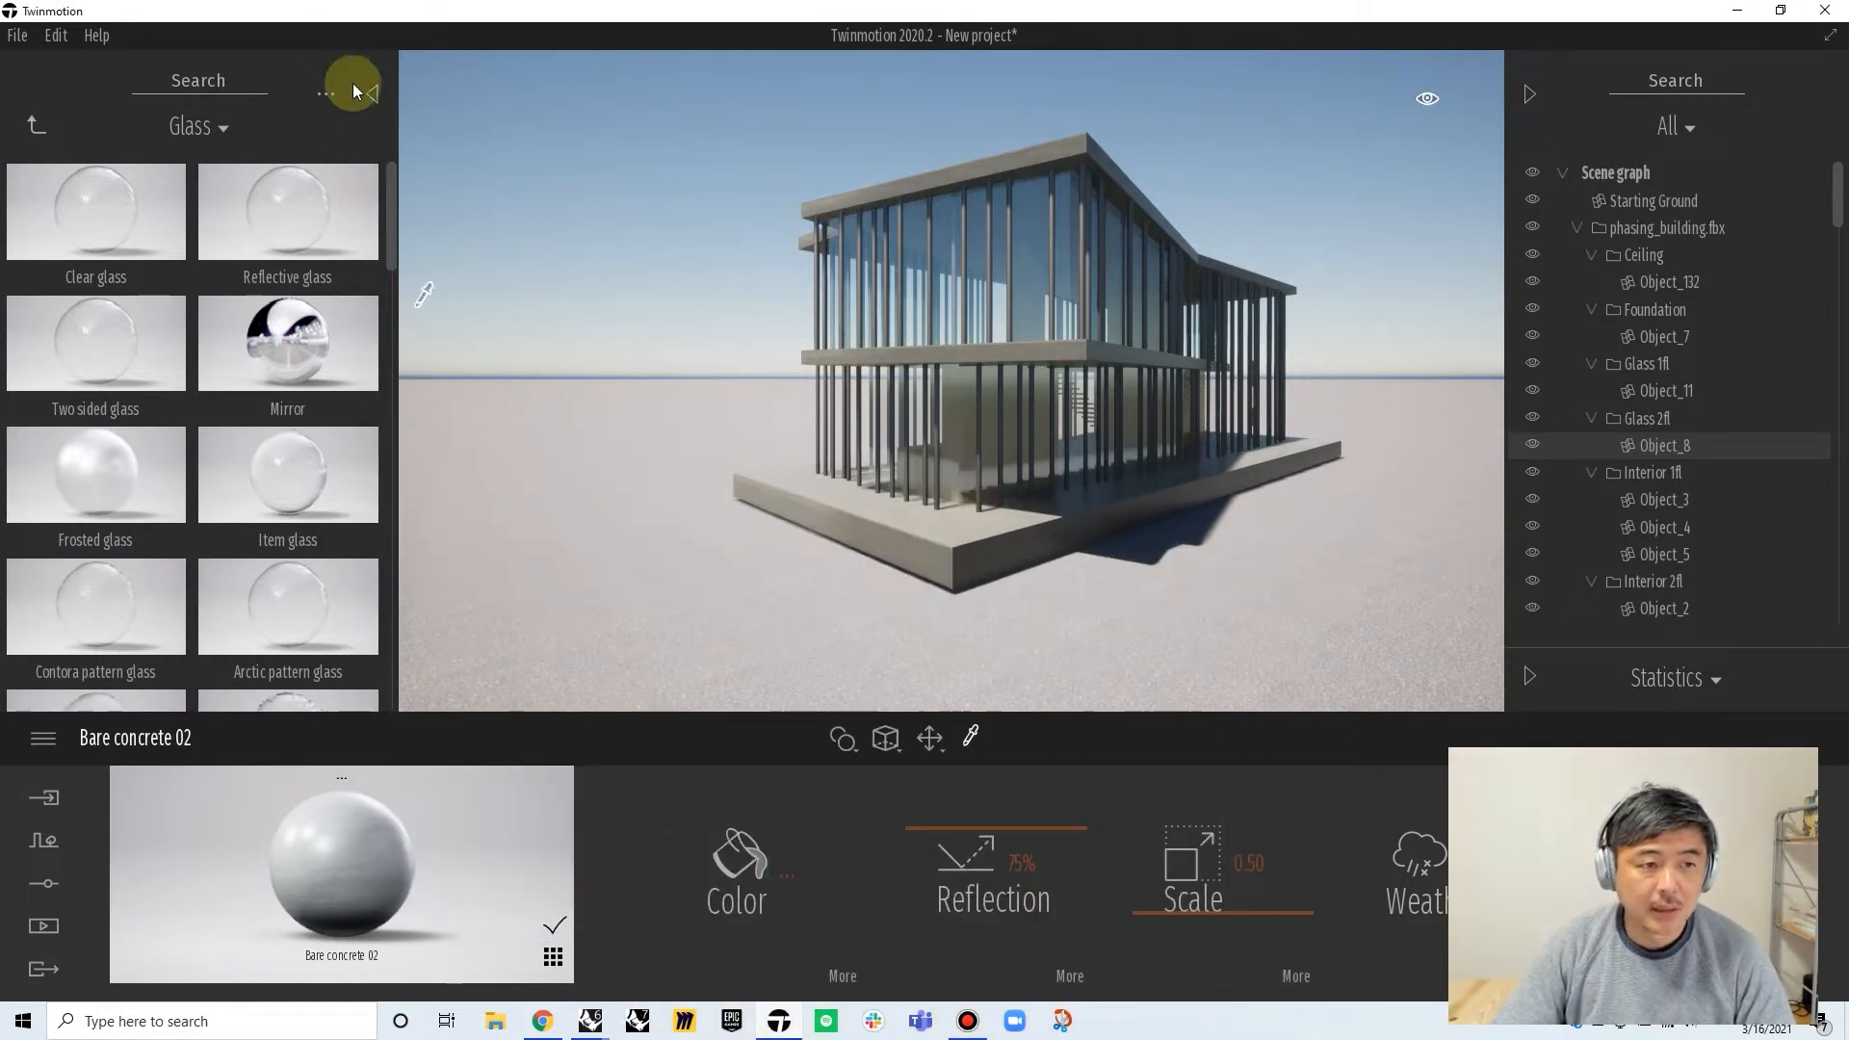
Create a new phasing for the building and check its start date and date marks settings
{"action": "mouse_move", "coordinate": [1156, 425]}
{"action": "left_mouse_down"}
{"action": "mouse_move", "coordinate": [1230, 425]}
{"action": "mouse_move", "coordinate": [1126, 412]}
{"action": "left_mouse_up"}
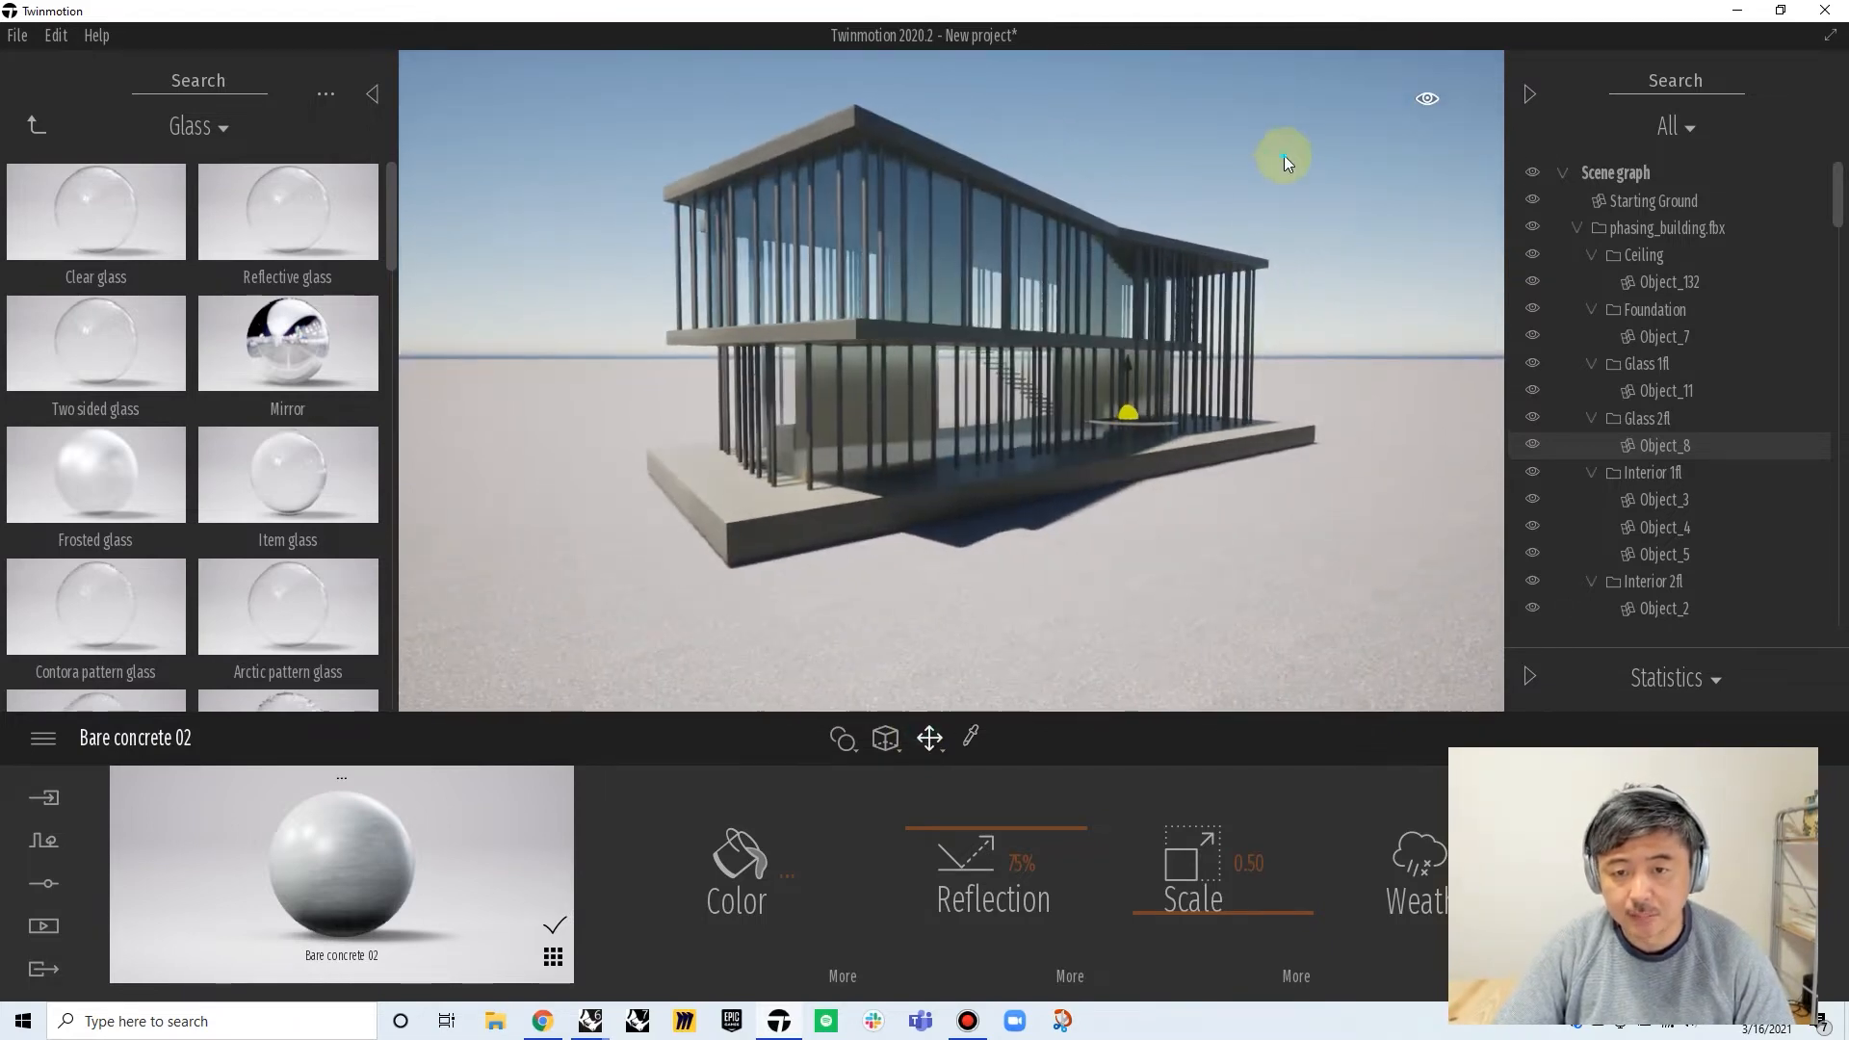
{"action": "left_click", "coordinate": [373, 94]}
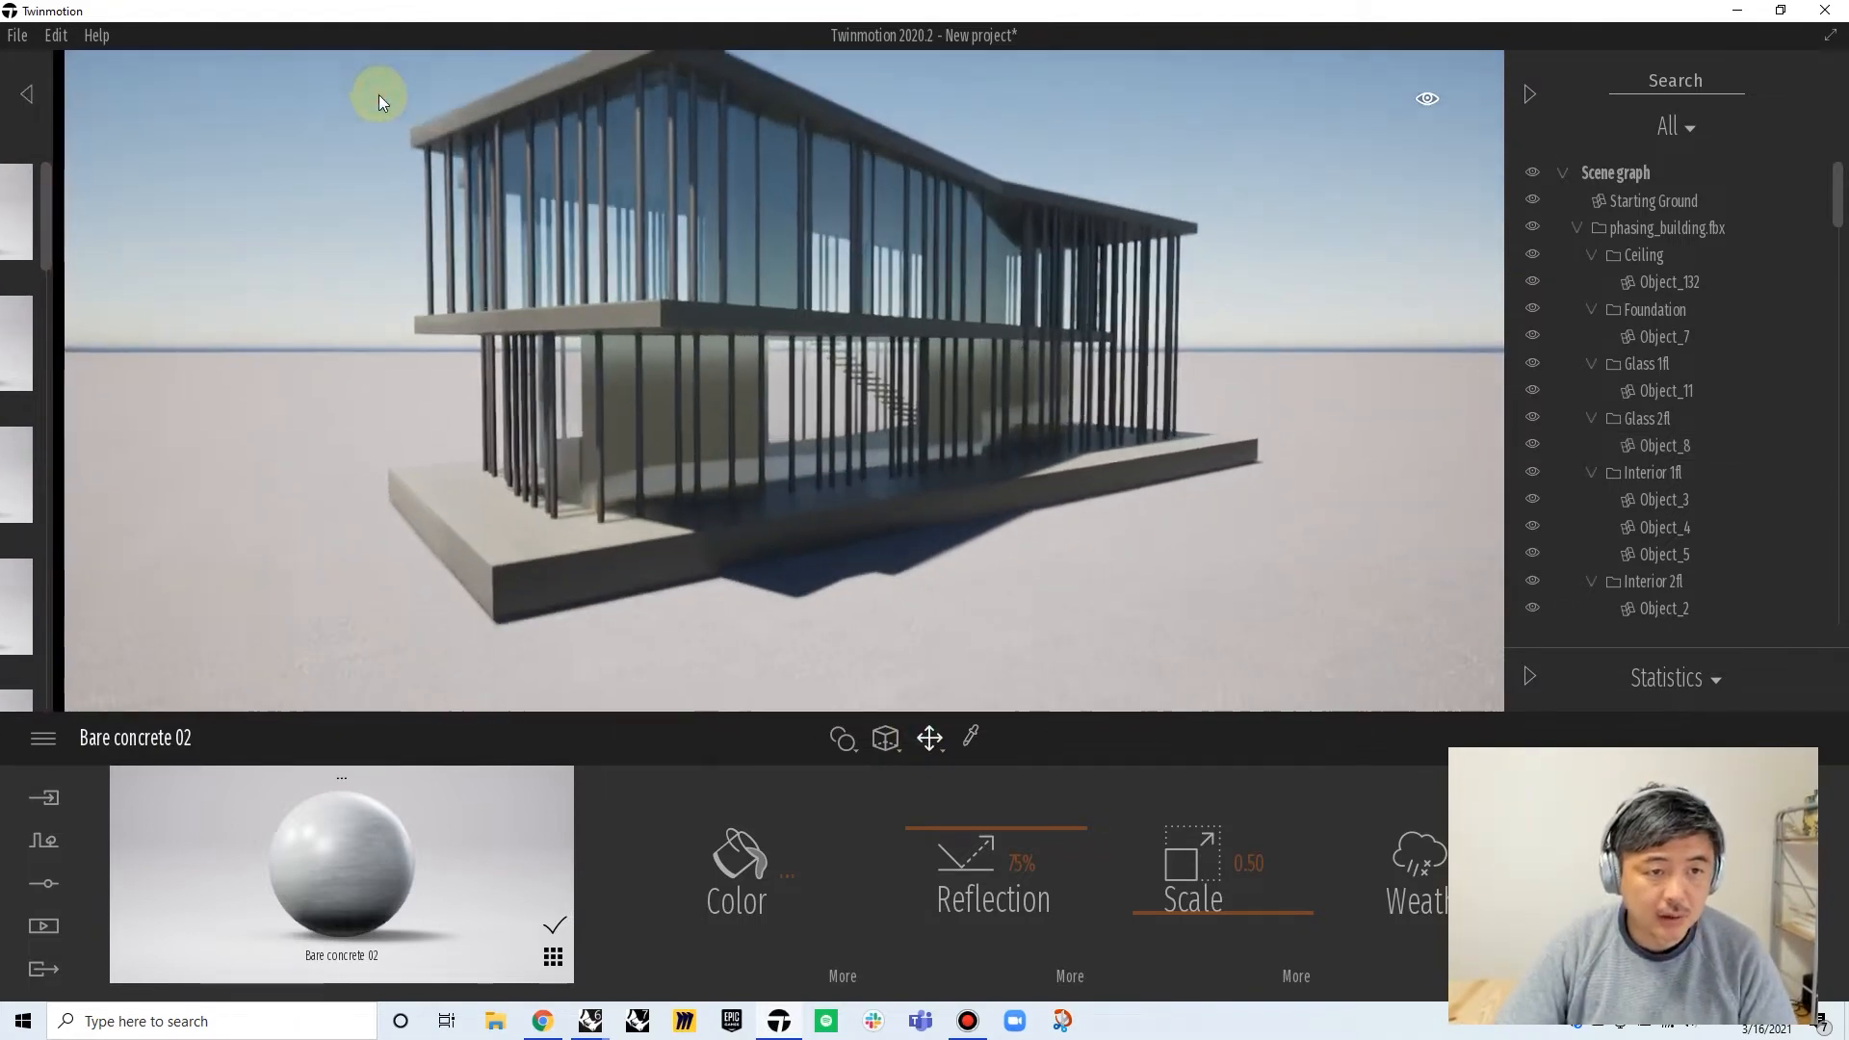
{"action": "scroll", "coordinate": [1180, 377], "scroll_direction": "down", "scroll_amount": 3}
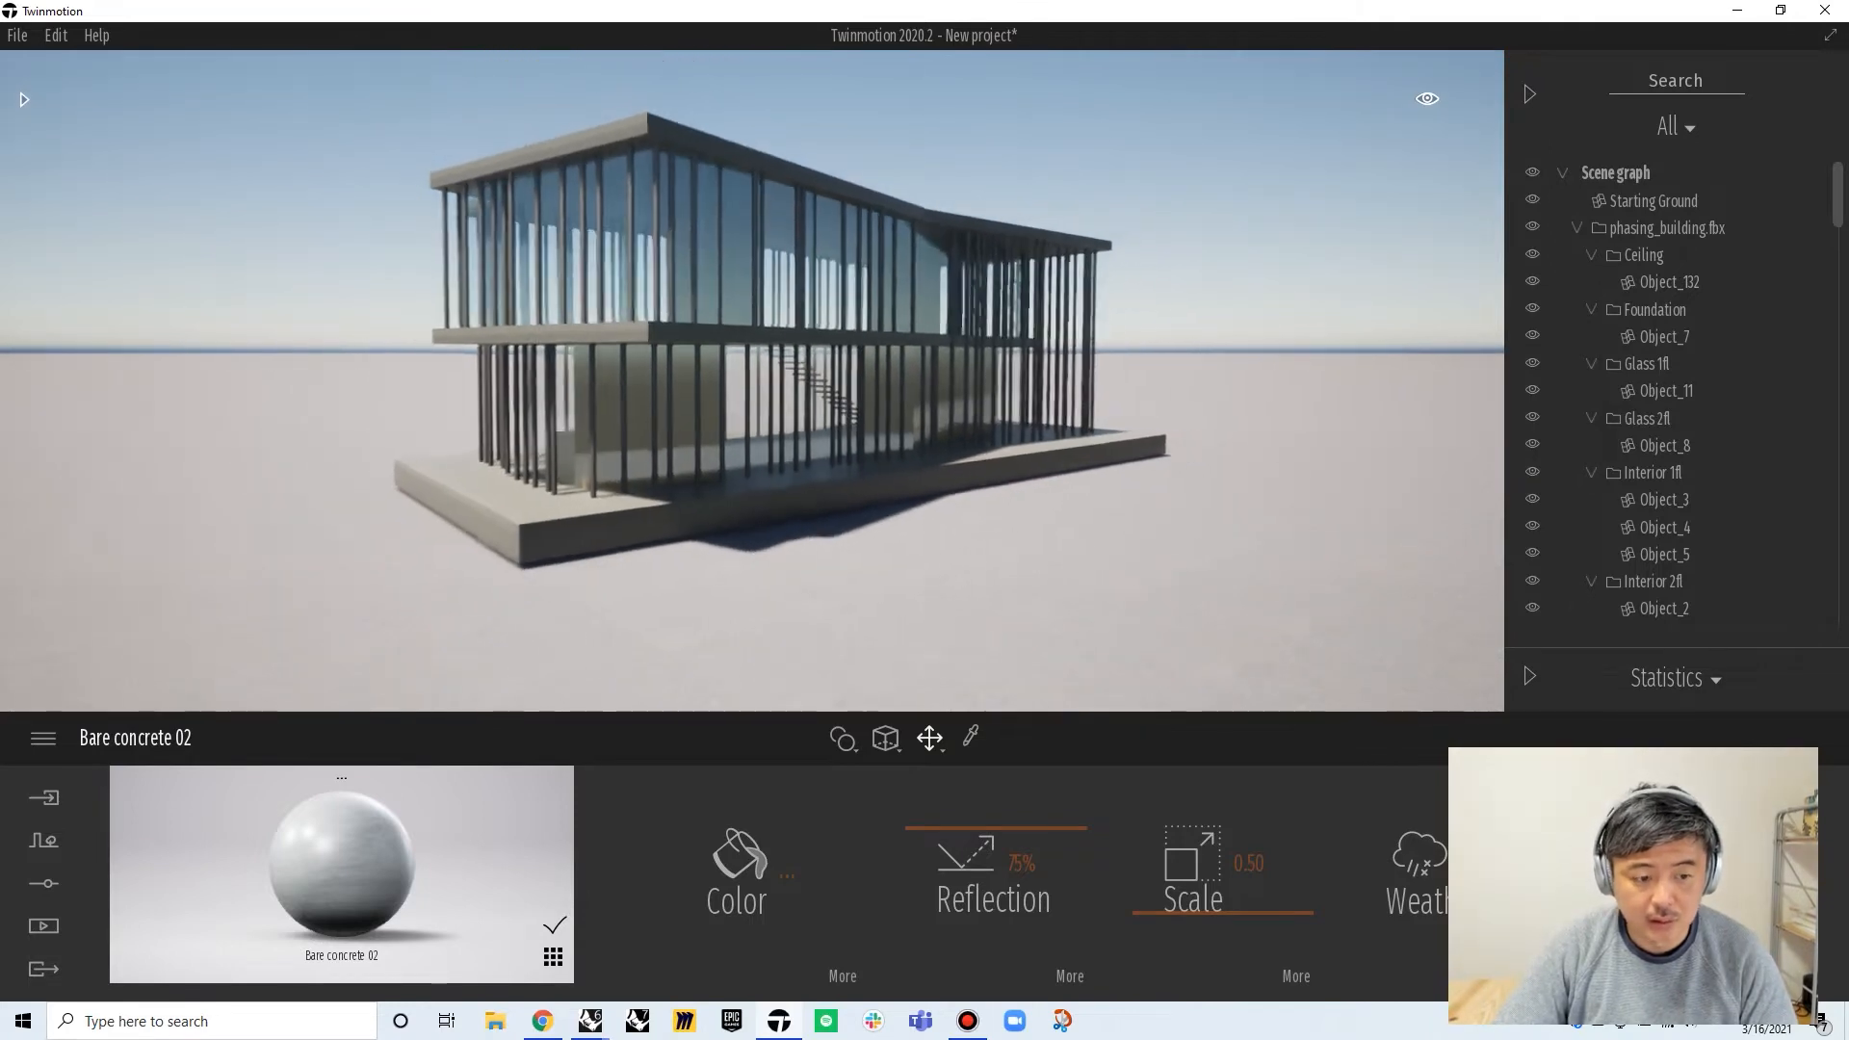
{"action": "left_click", "coordinate": [44, 925]}
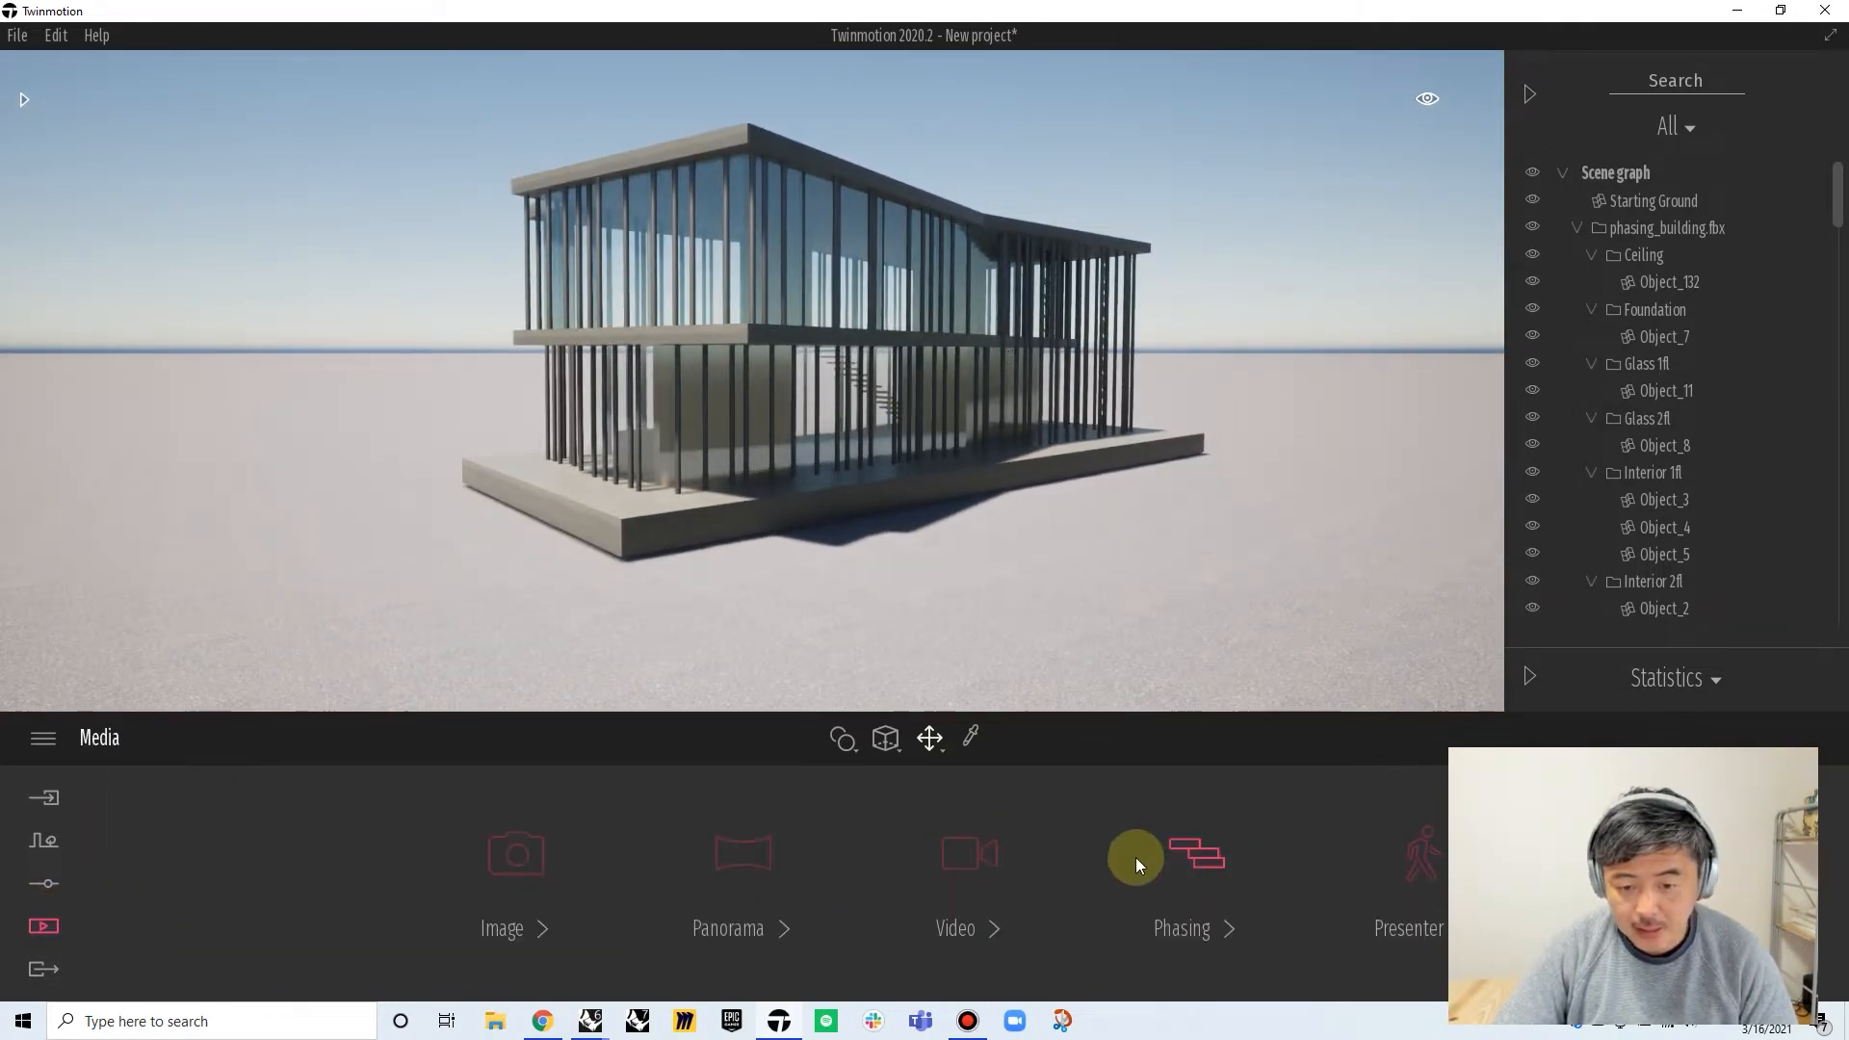
{"action": "left_click", "coordinate": [1194, 922]}
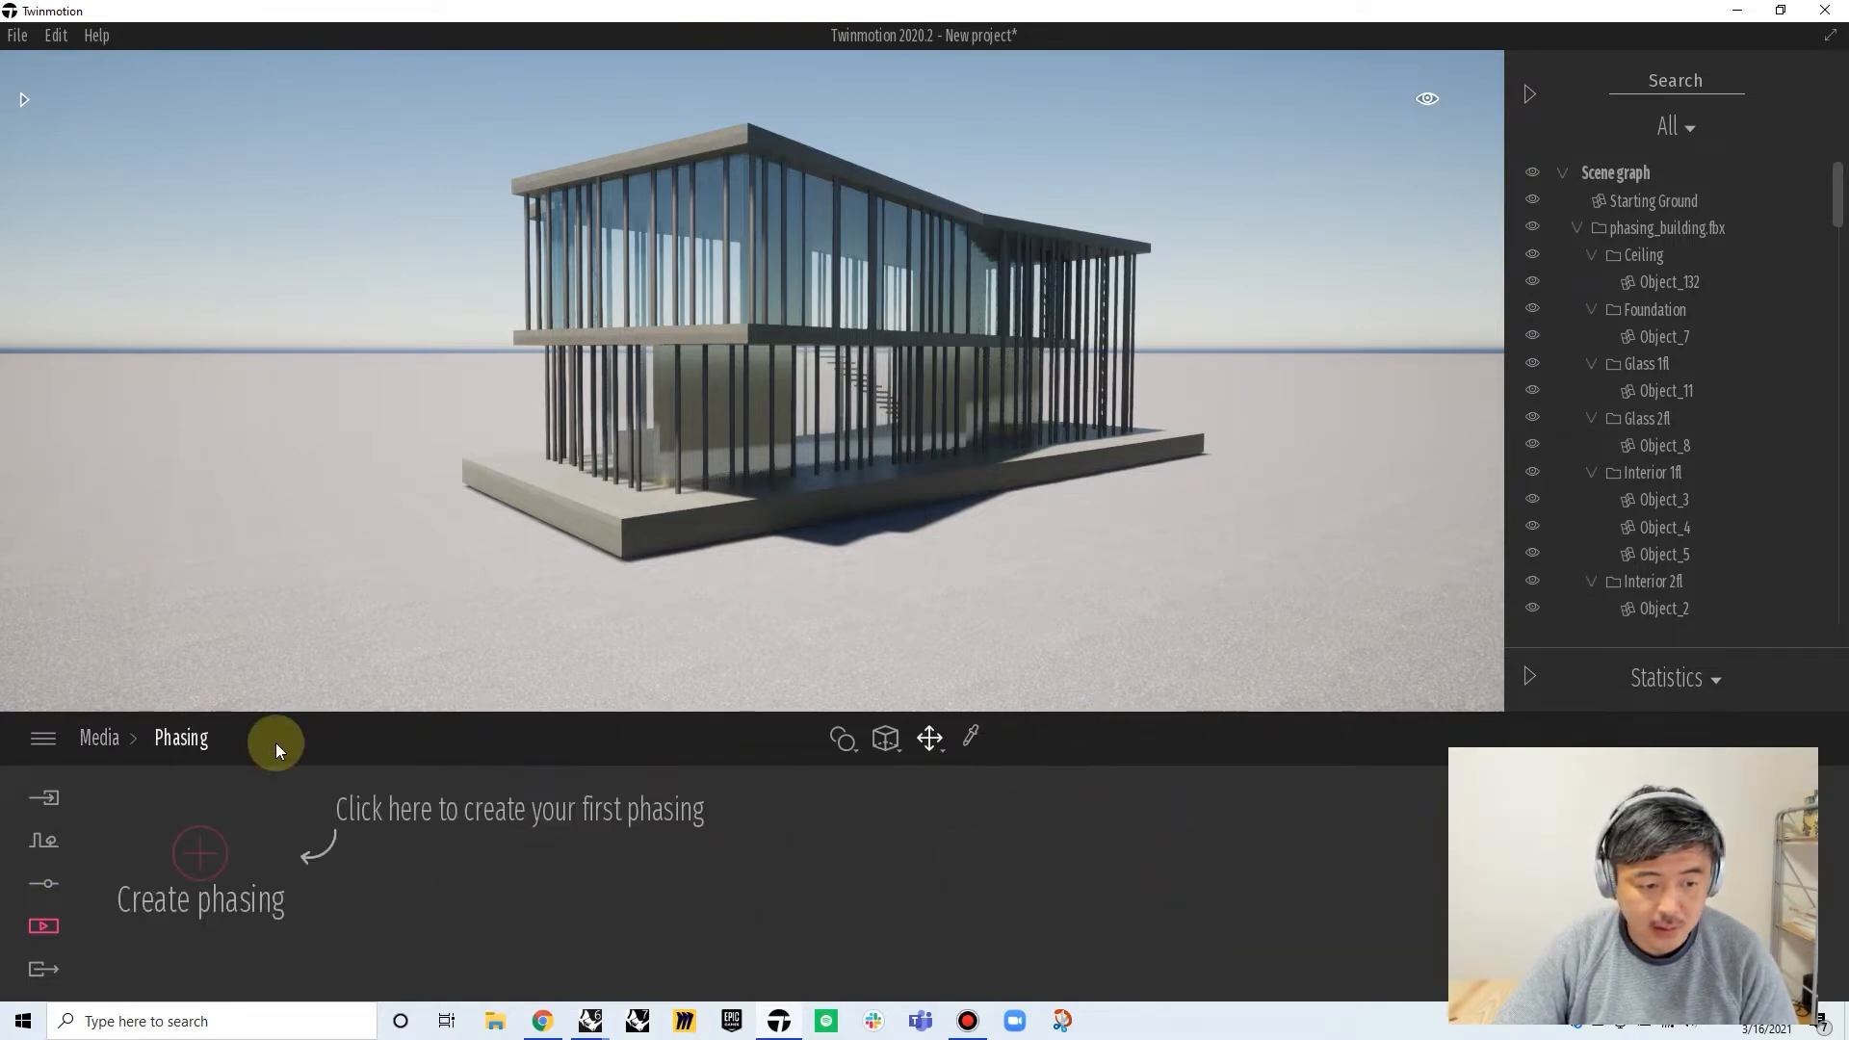
{"action": "left_click", "coordinate": [201, 858]}
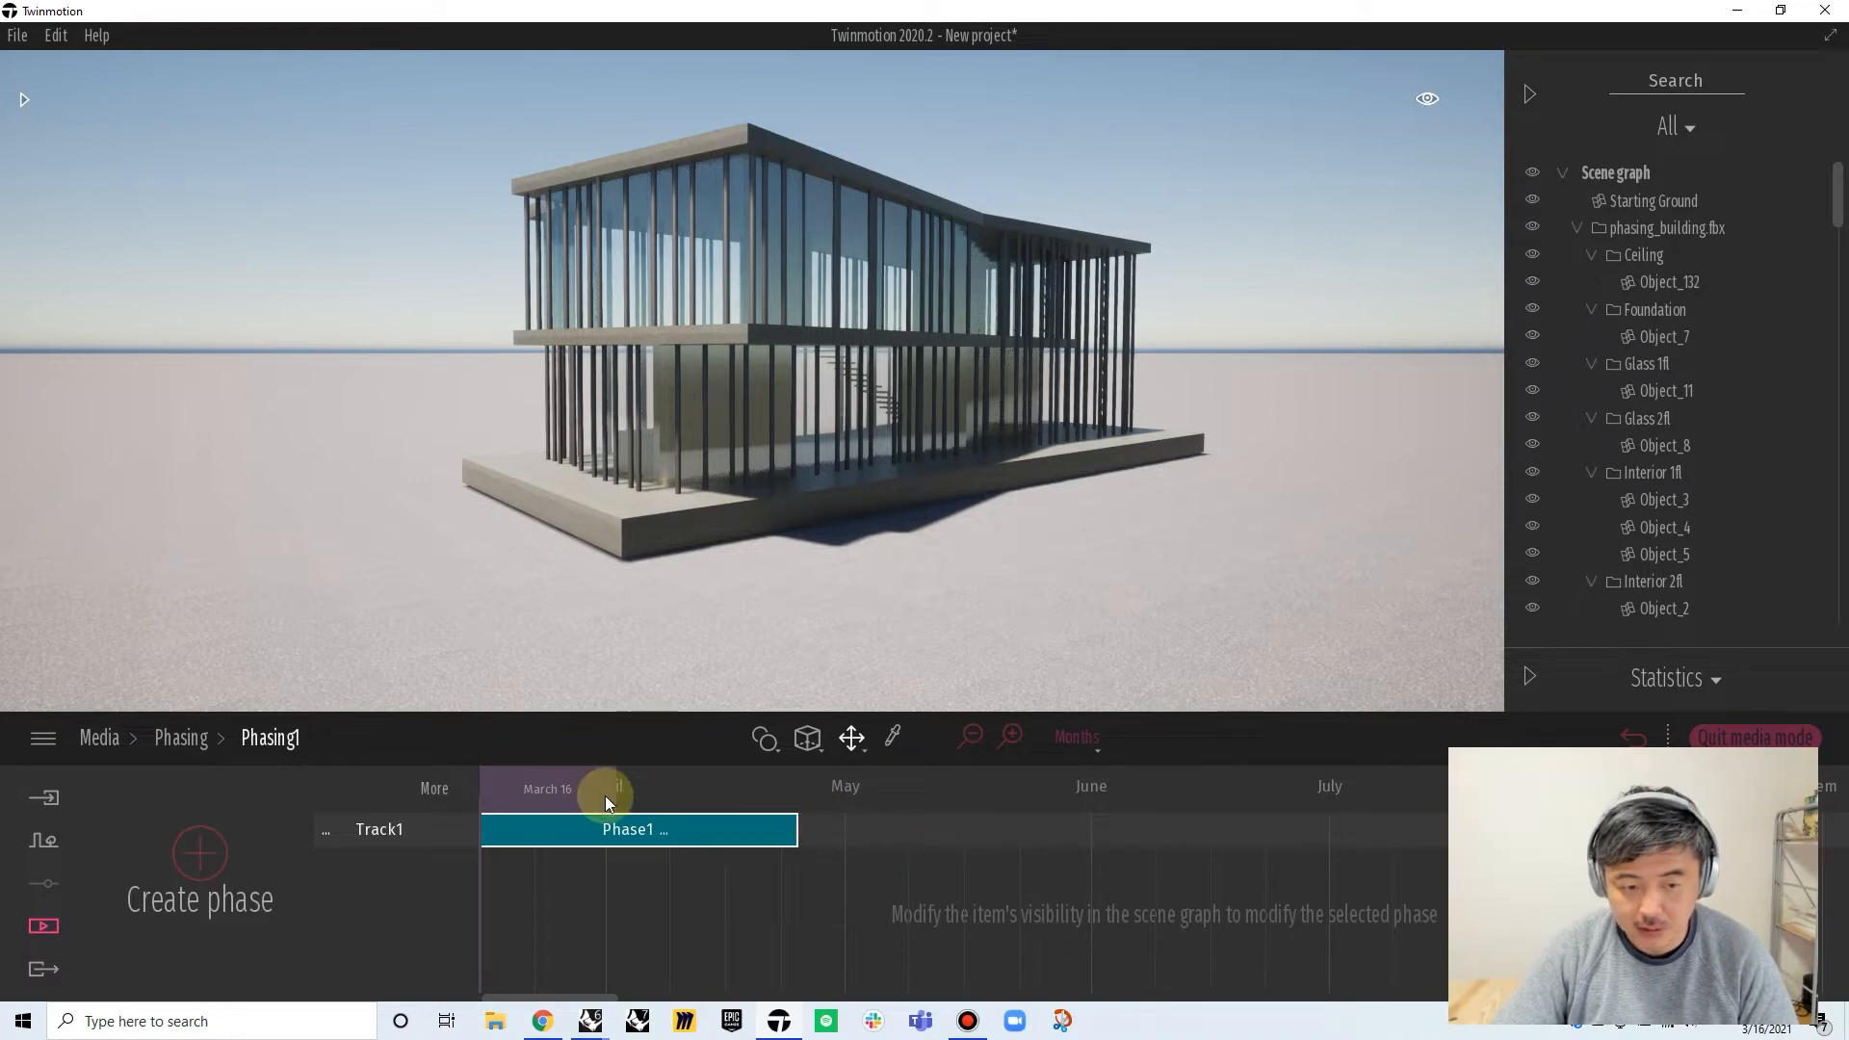
{"action": "left_click", "coordinate": [430, 789]}
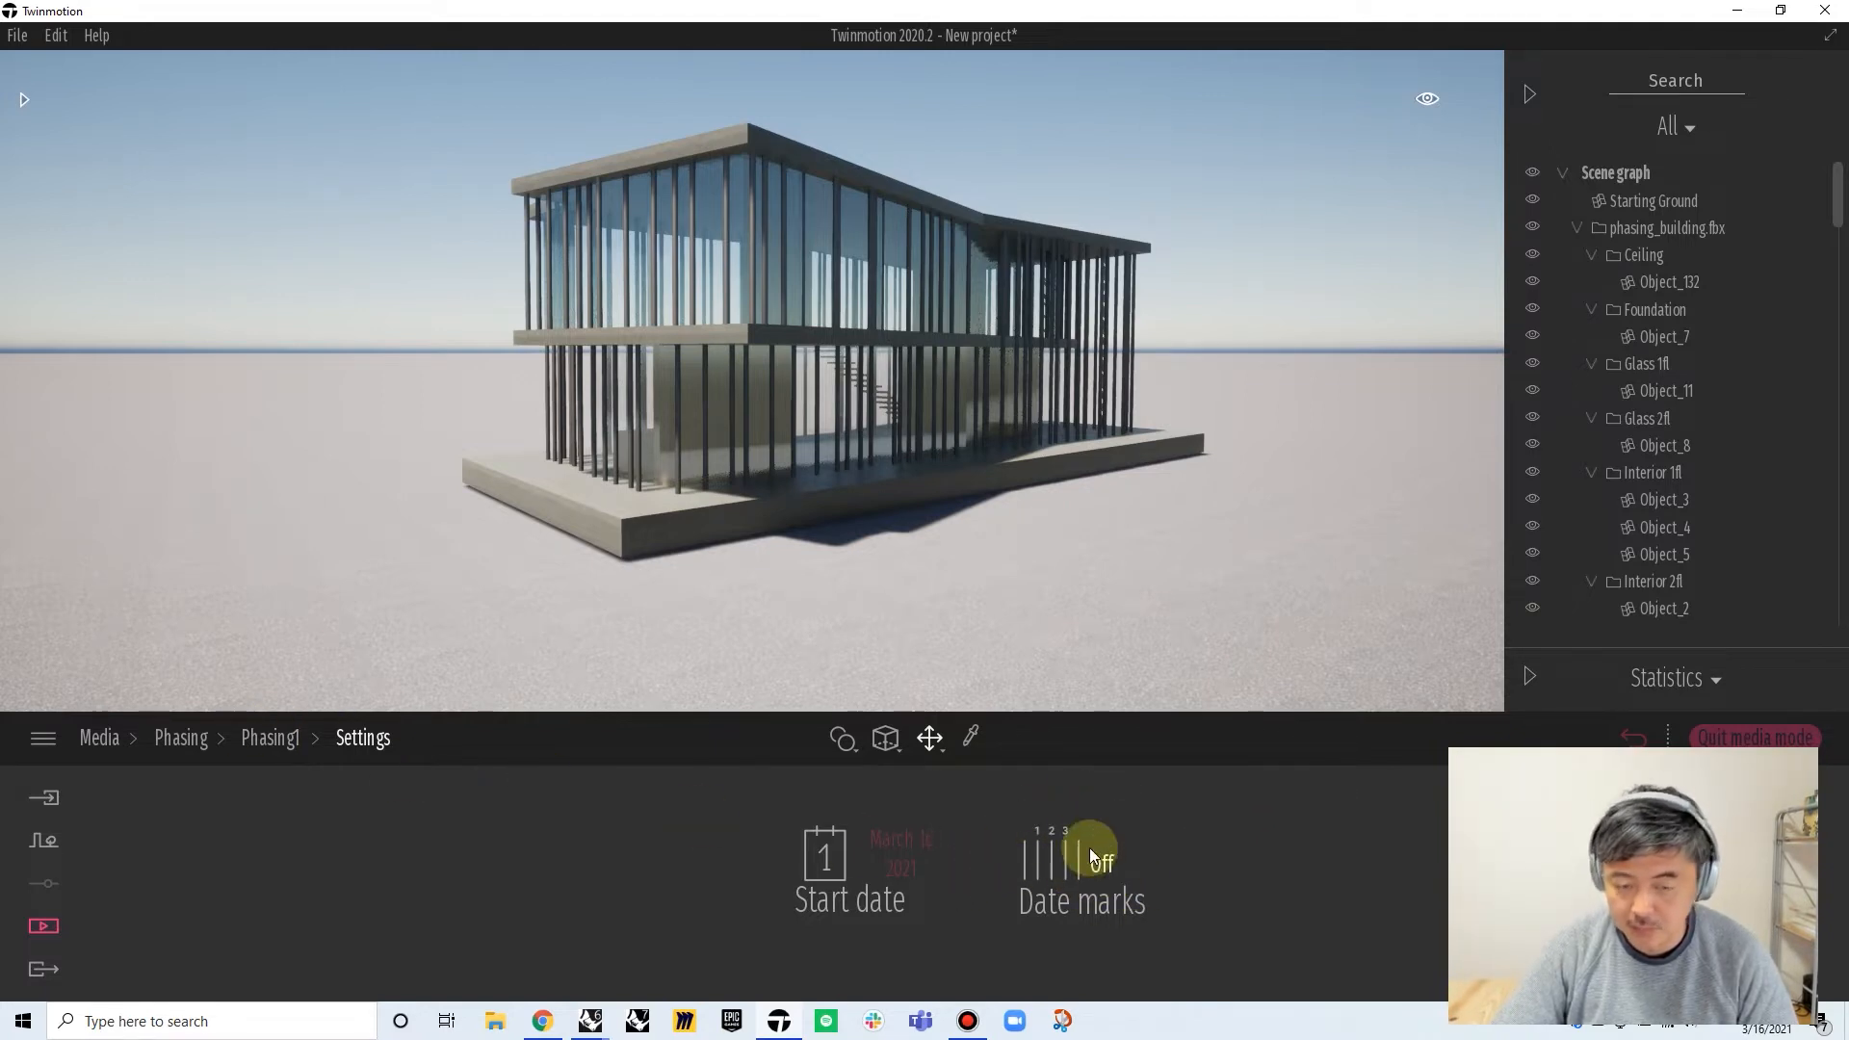
{"action": "left_click", "coordinate": [263, 737]}
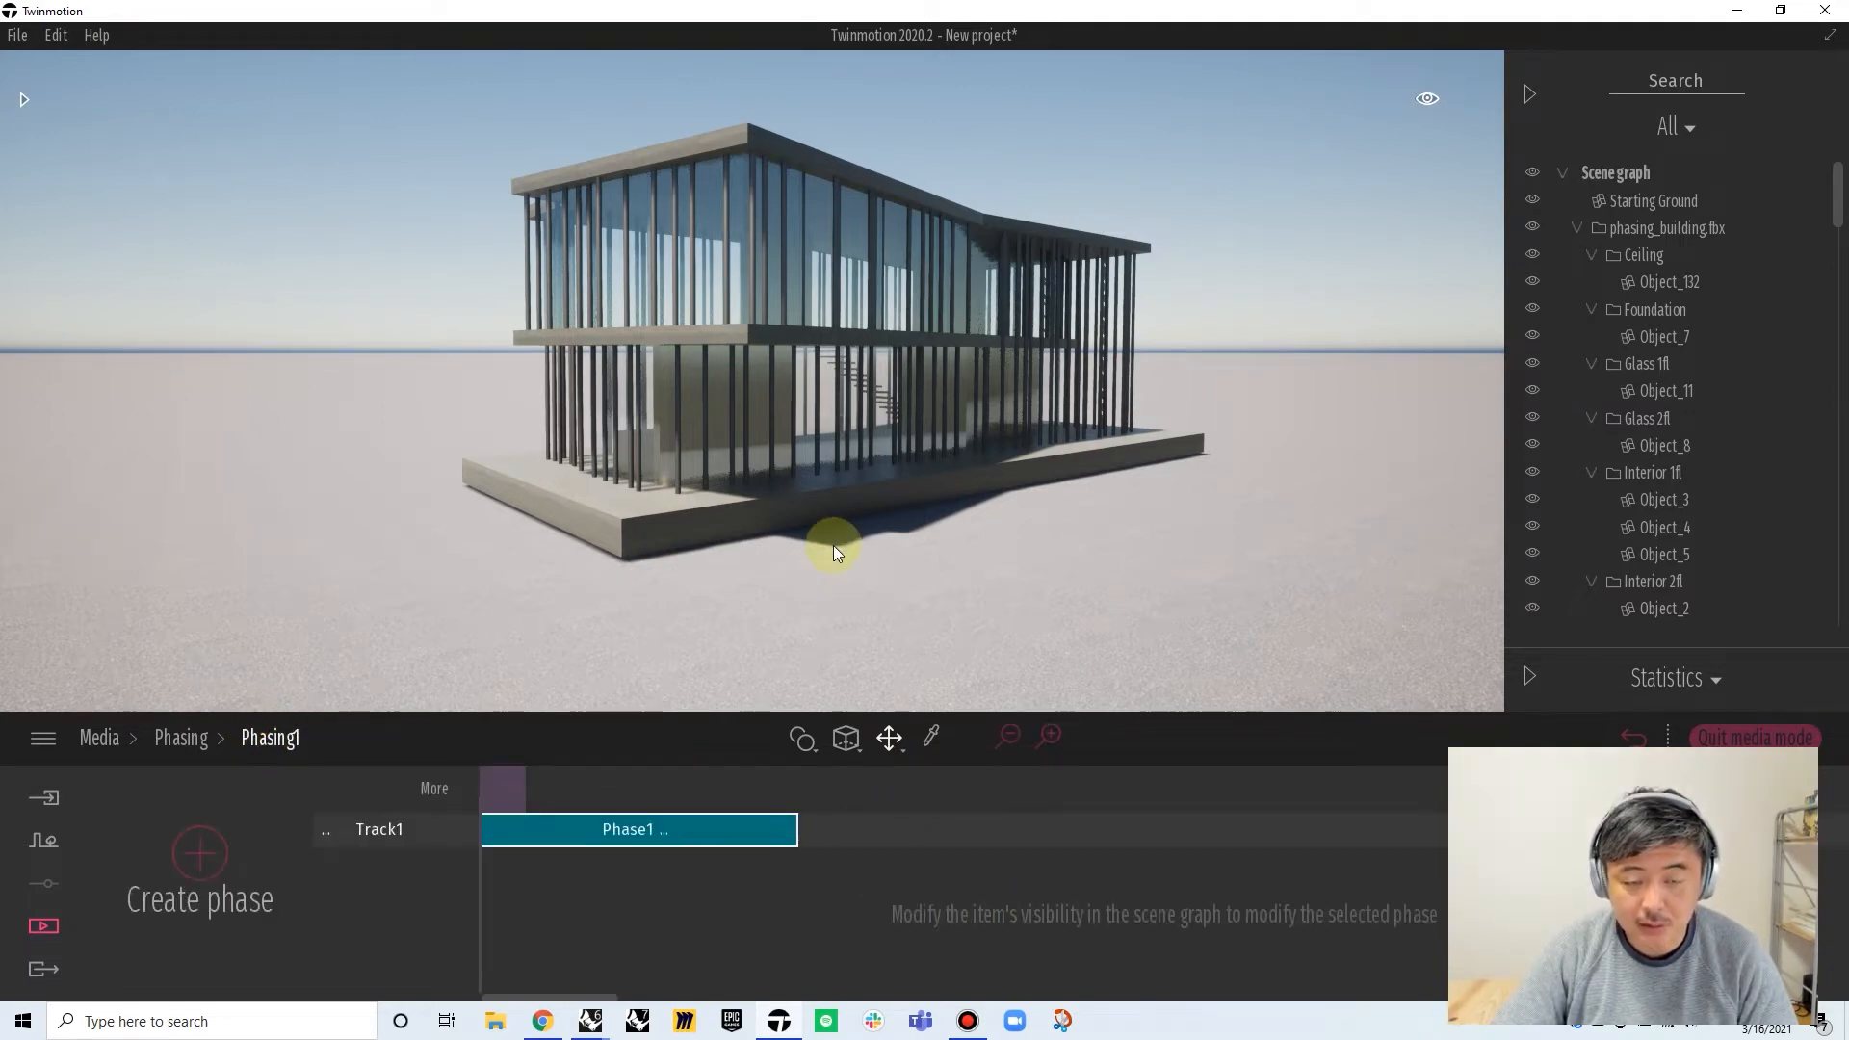
Frame the building's corner in the view and adjust the time of day so sunlight falls on the long front facade
{"action": "scroll", "coordinate": [805, 512], "scroll_direction": "up", "scroll_amount": 5}
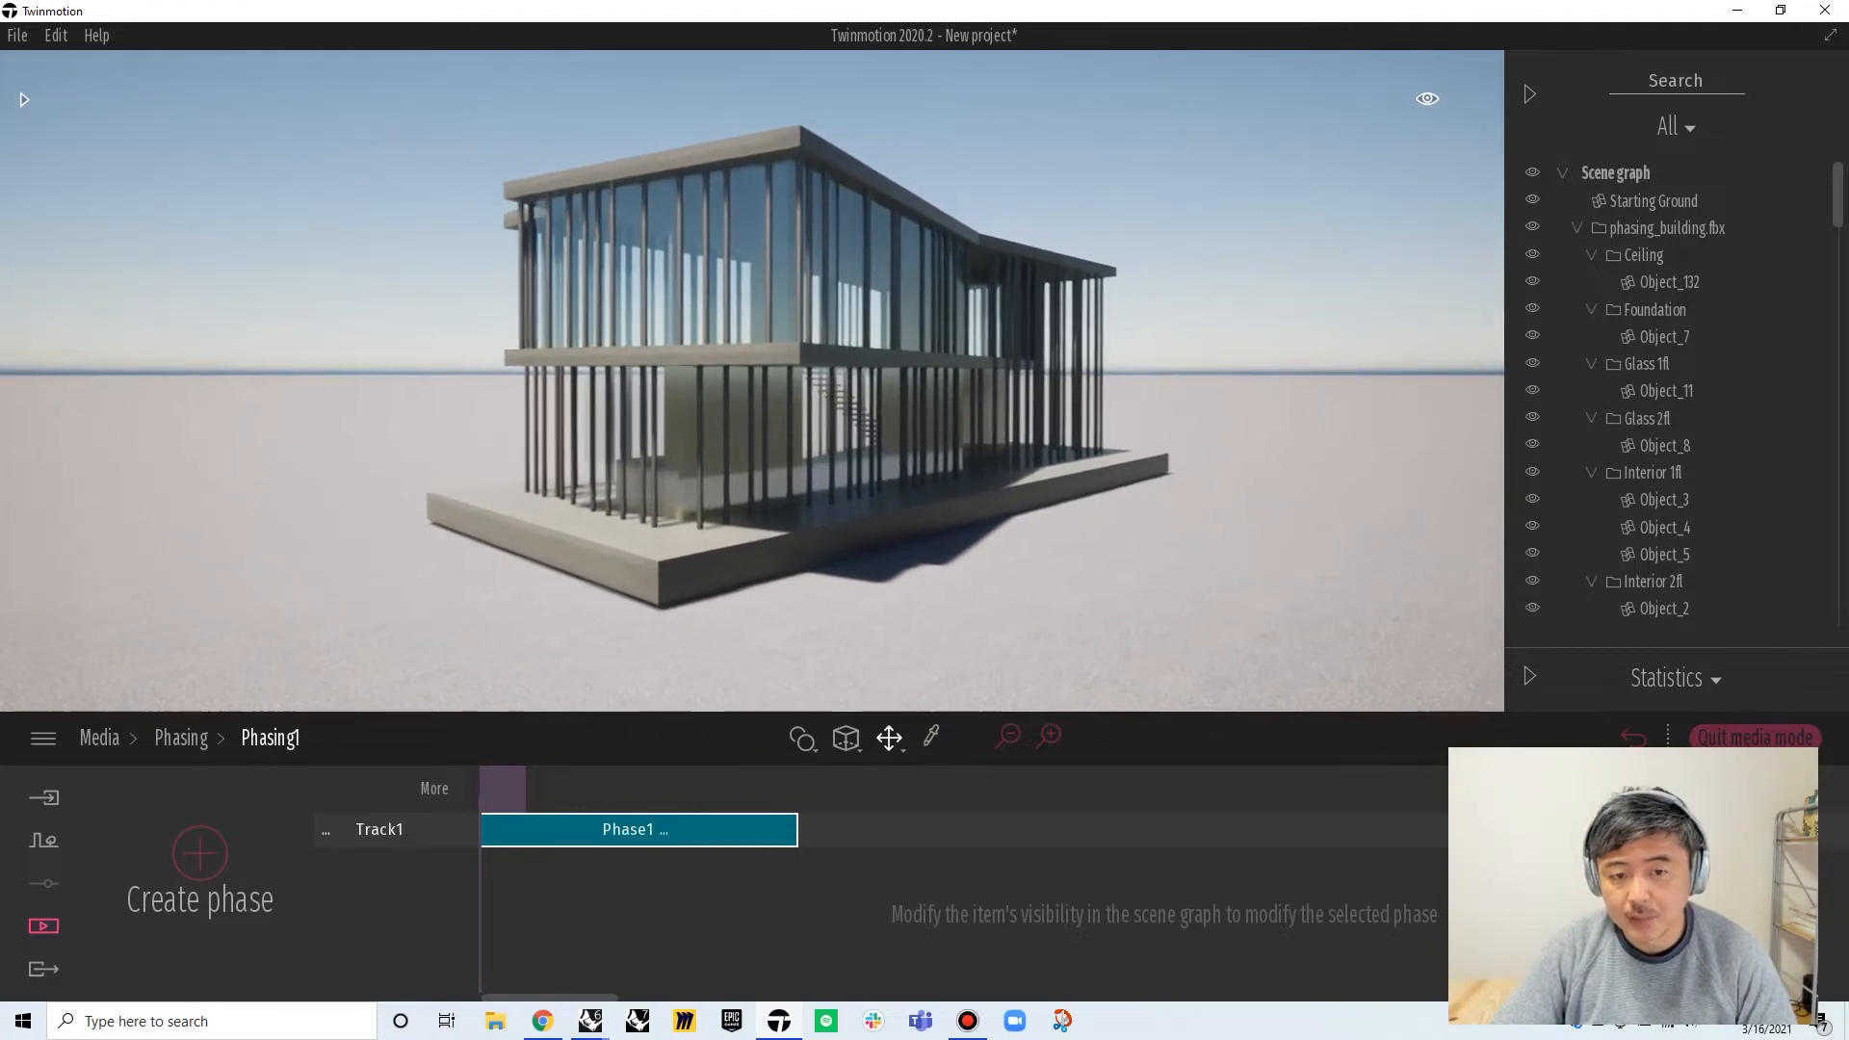
{"action": "left_click_drag", "start_coordinate": [837, 414], "coordinate": [861, 407]}
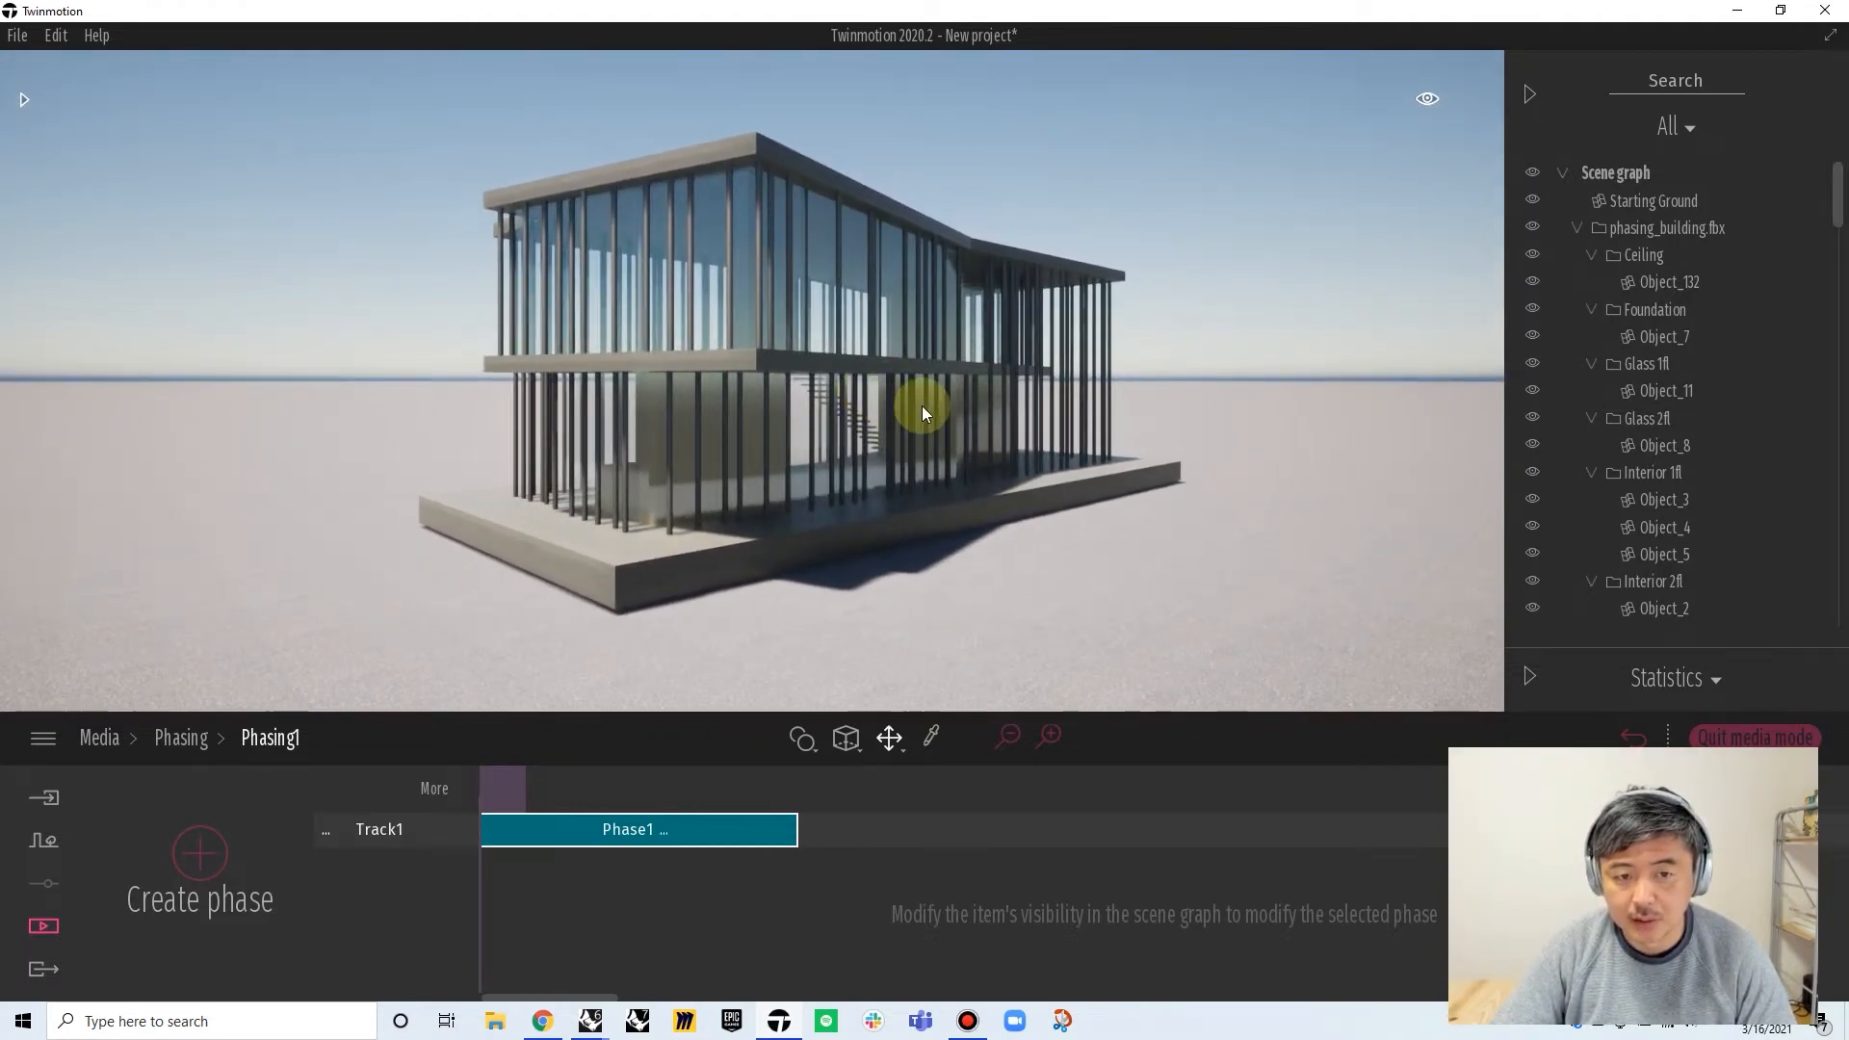
{"action": "left_click", "coordinate": [1426, 99]}
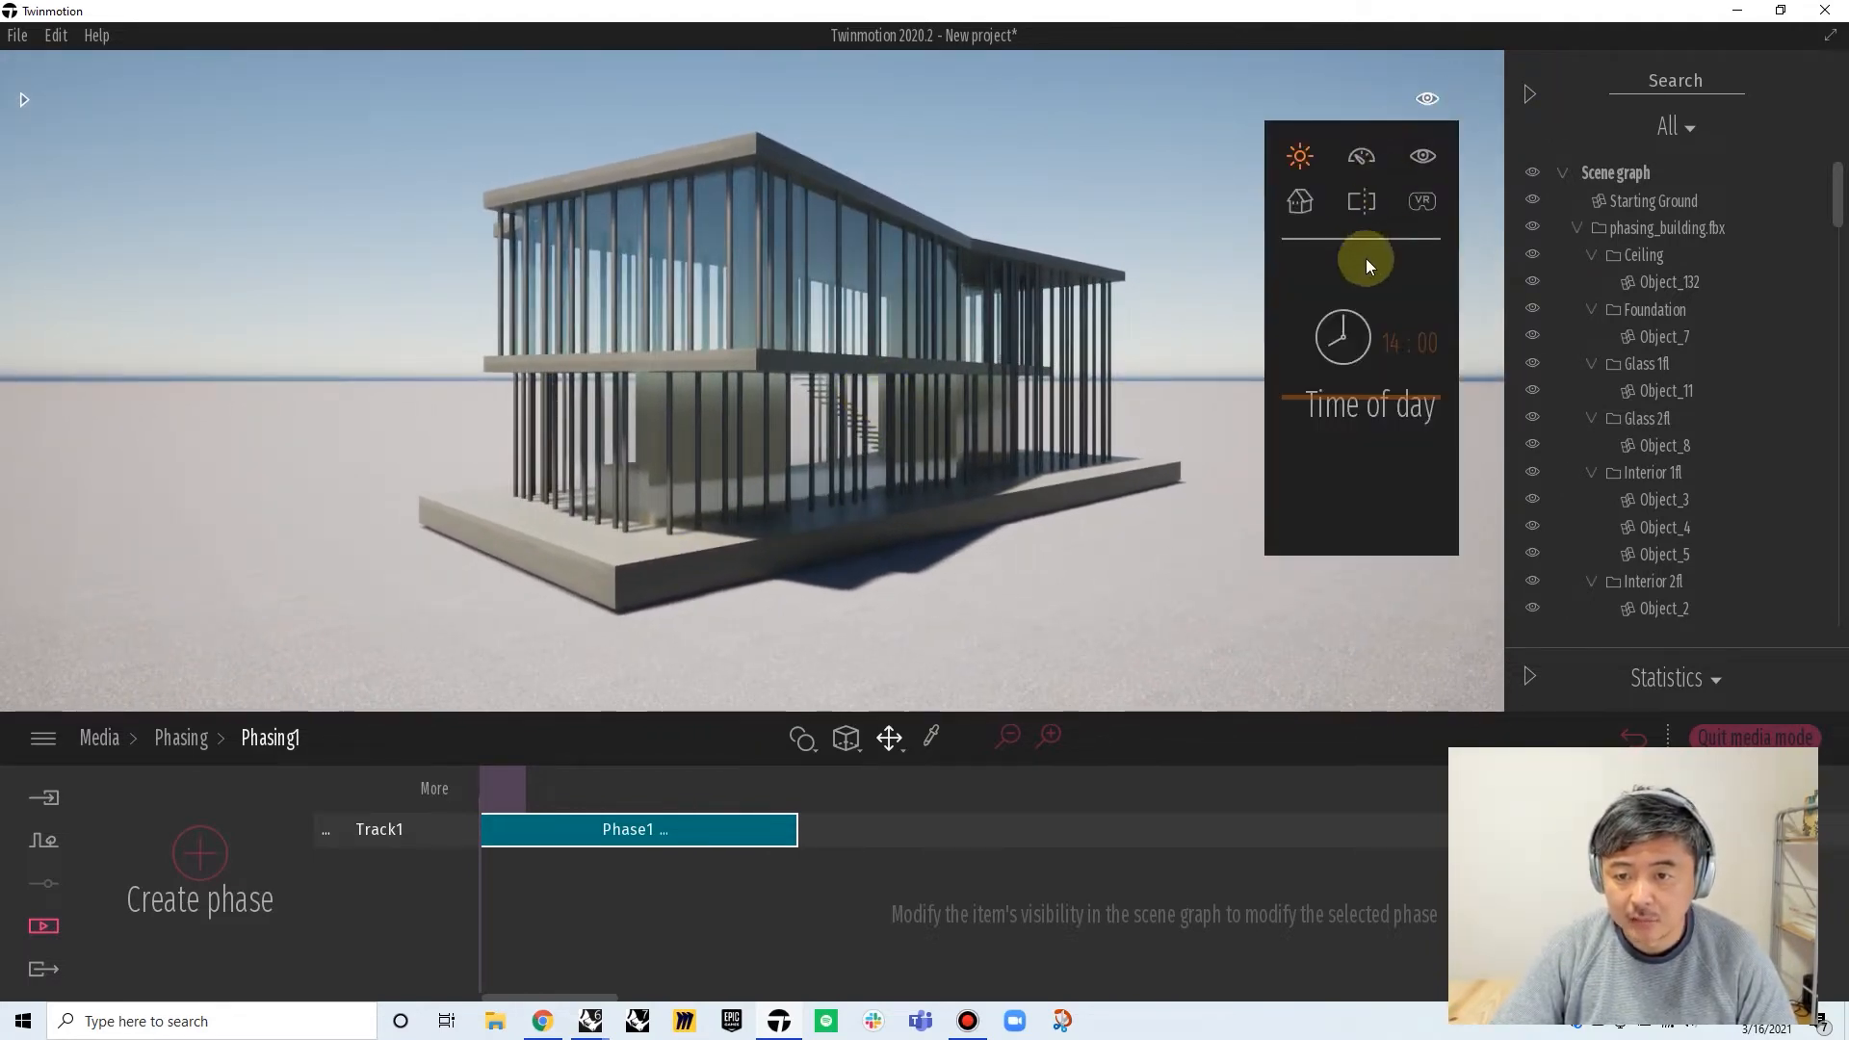
{"action": "left_click_drag", "start_coordinate": [1333, 406], "coordinate": [1327, 369]}
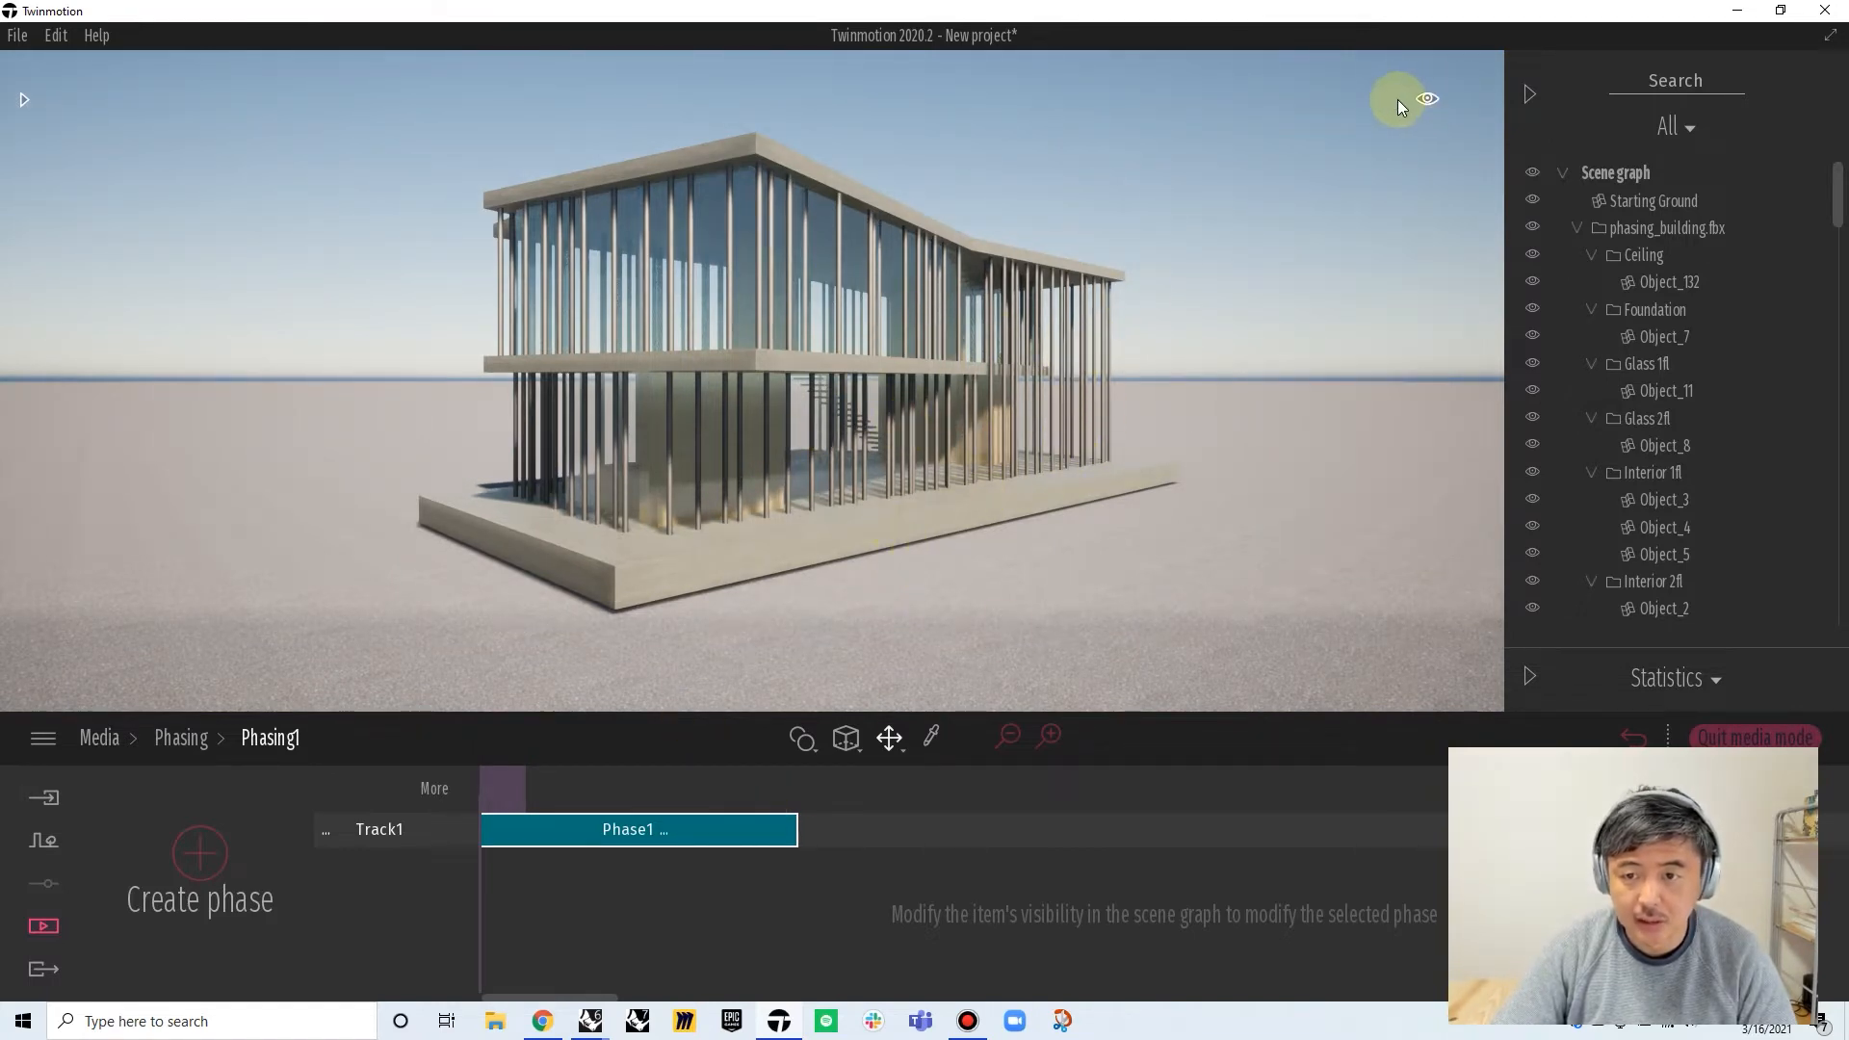
{"action": "mouse_move", "coordinate": [1428, 99]}
{"action": "left_click_drag", "start_coordinate": [1364, 364], "coordinate": [1364, 362]}
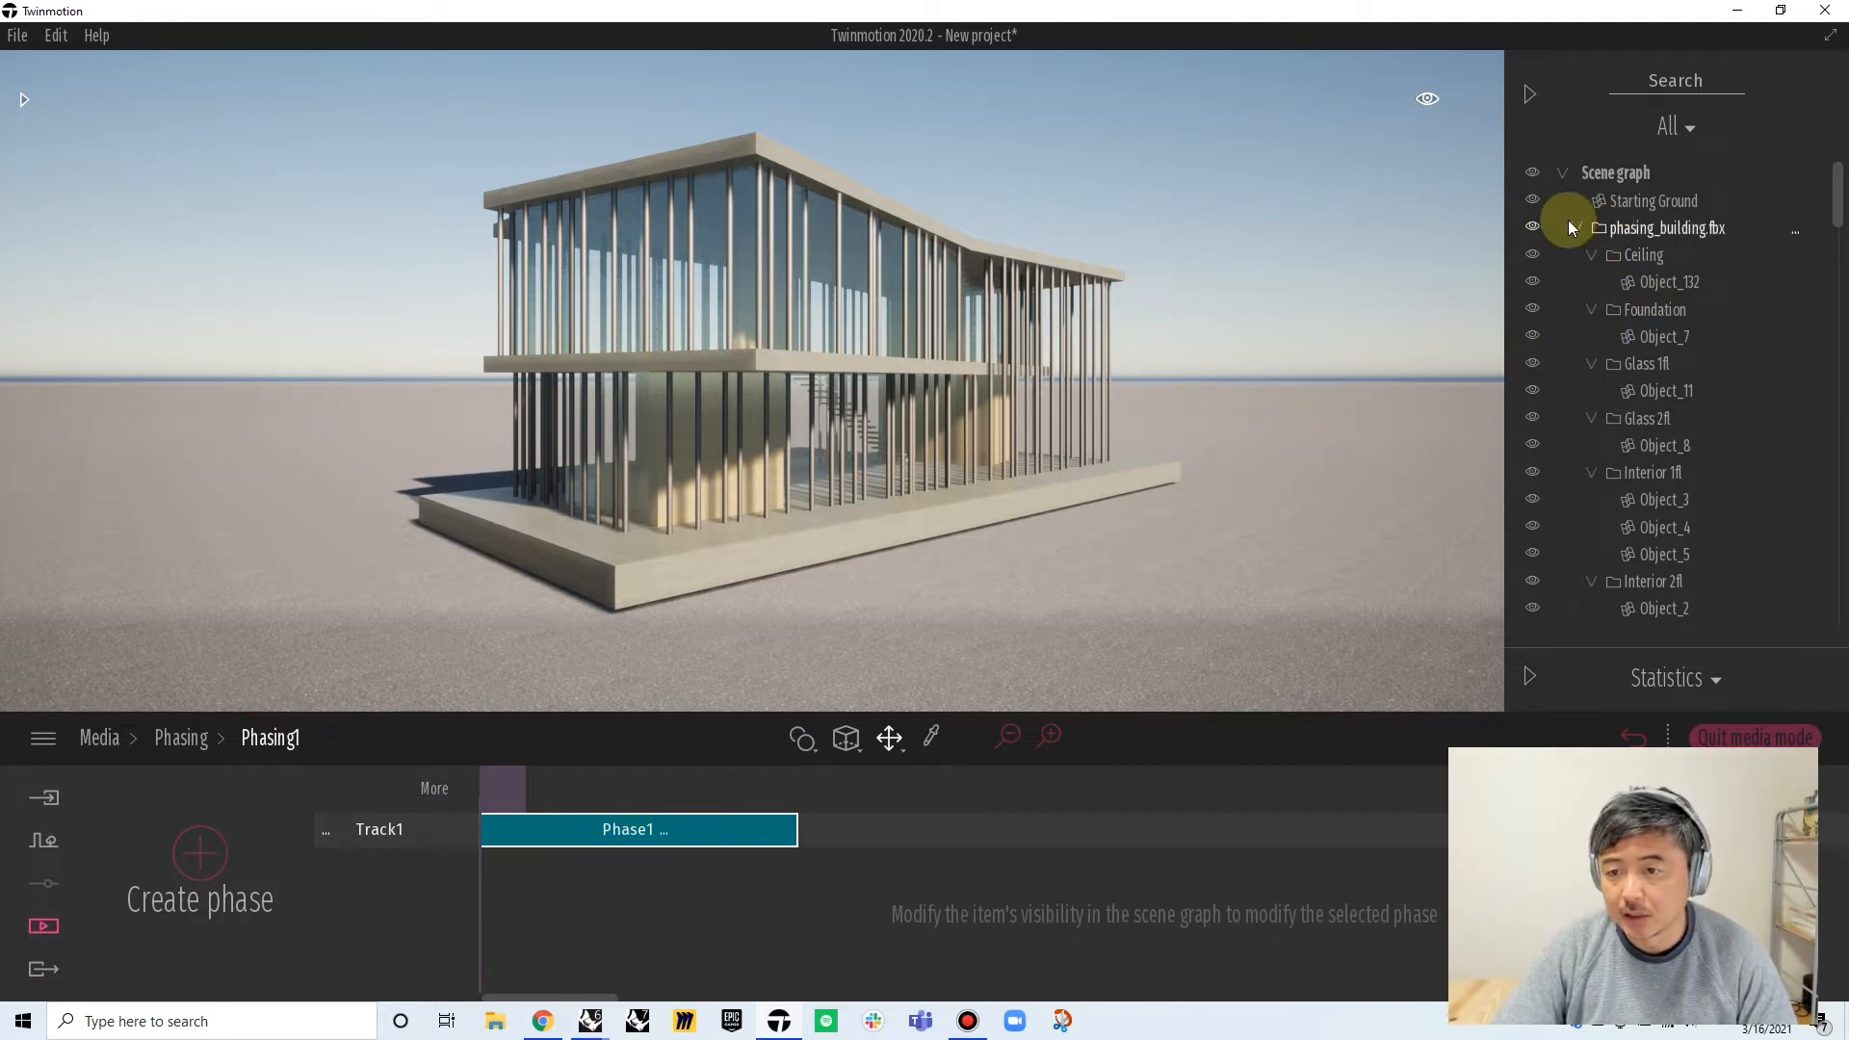
Collapse all the layer folders of phasing_building.fbx in the scene graph, from Ceiling through Structure 2FL
{"action": "left_click", "coordinate": [1584, 255]}
{"action": "left_click", "coordinate": [1591, 283]}
{"action": "left_click", "coordinate": [1592, 309]}
{"action": "left_click", "coordinate": [1591, 335]}
{"action": "left_click", "coordinate": [1587, 364]}
{"action": "left_click", "coordinate": [1588, 391]}
{"action": "left_click", "coordinate": [1589, 418]}
{"action": "left_click", "coordinate": [1591, 445]}
{"action": "left_click", "coordinate": [1589, 472]}
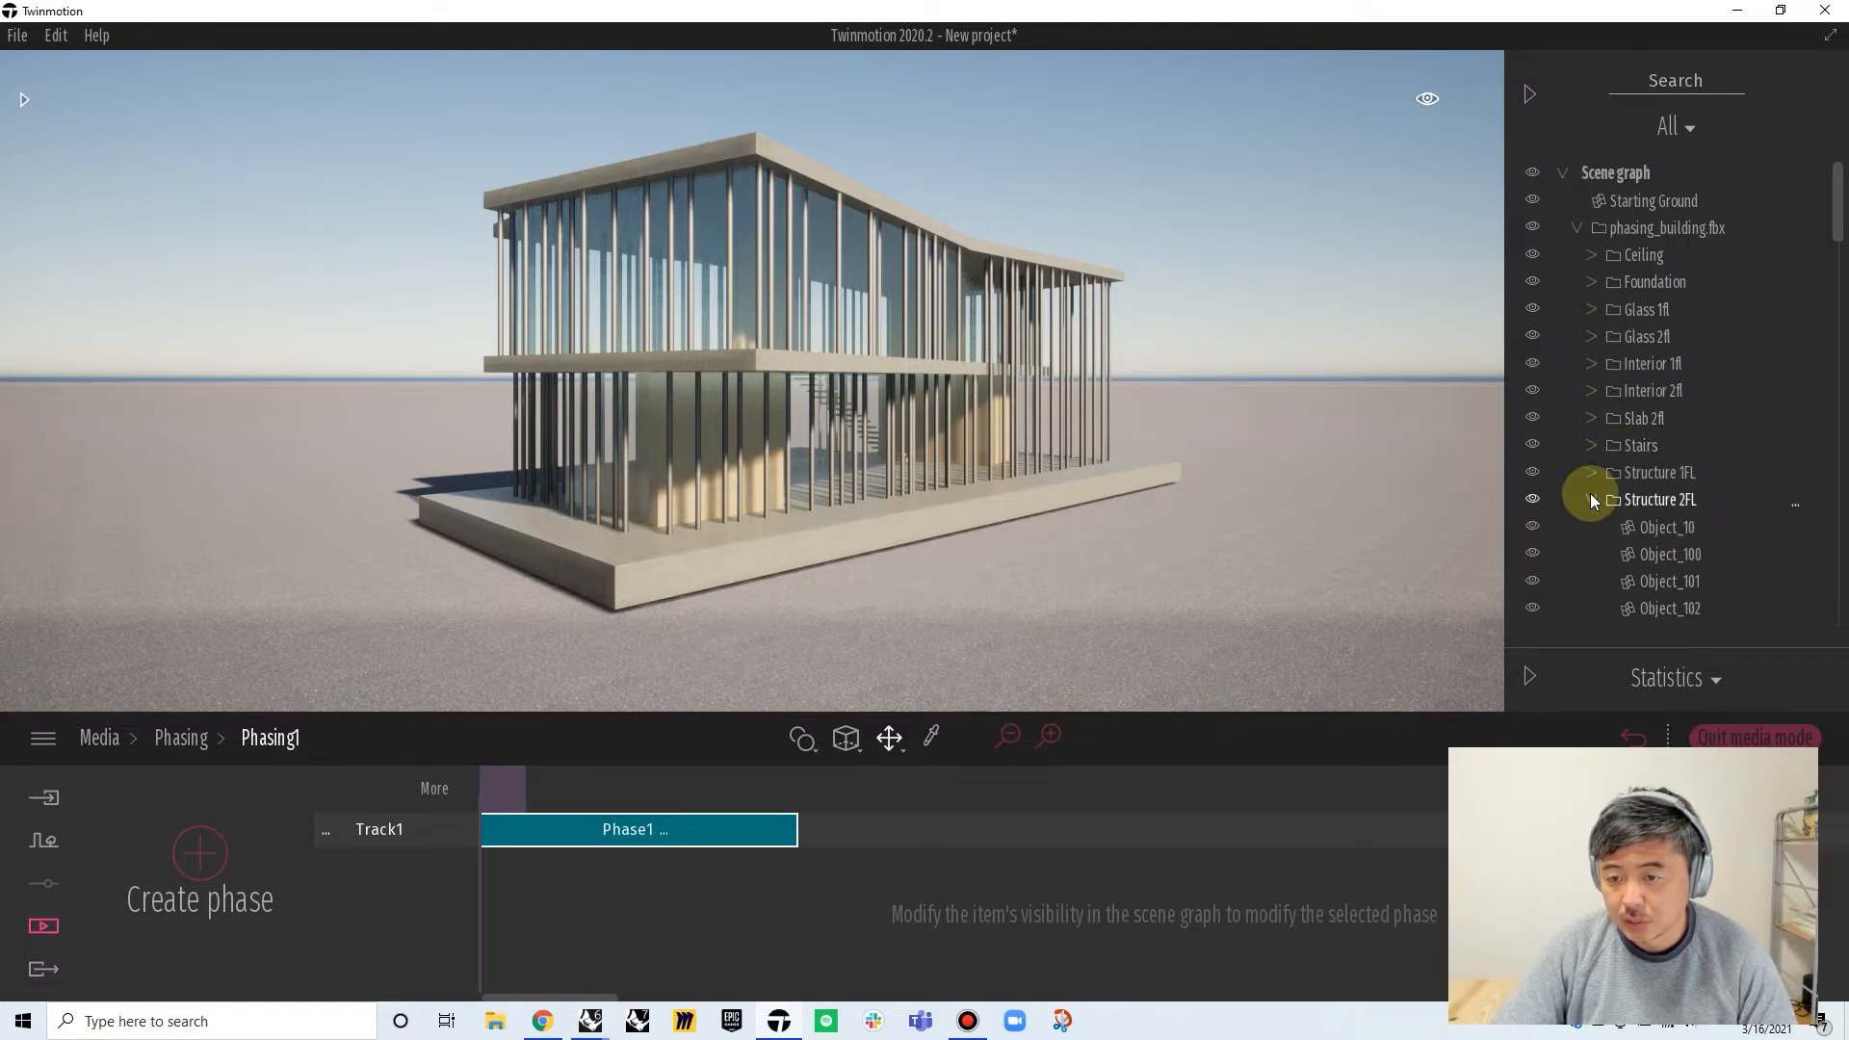
{"action": "left_click", "coordinate": [1591, 499]}
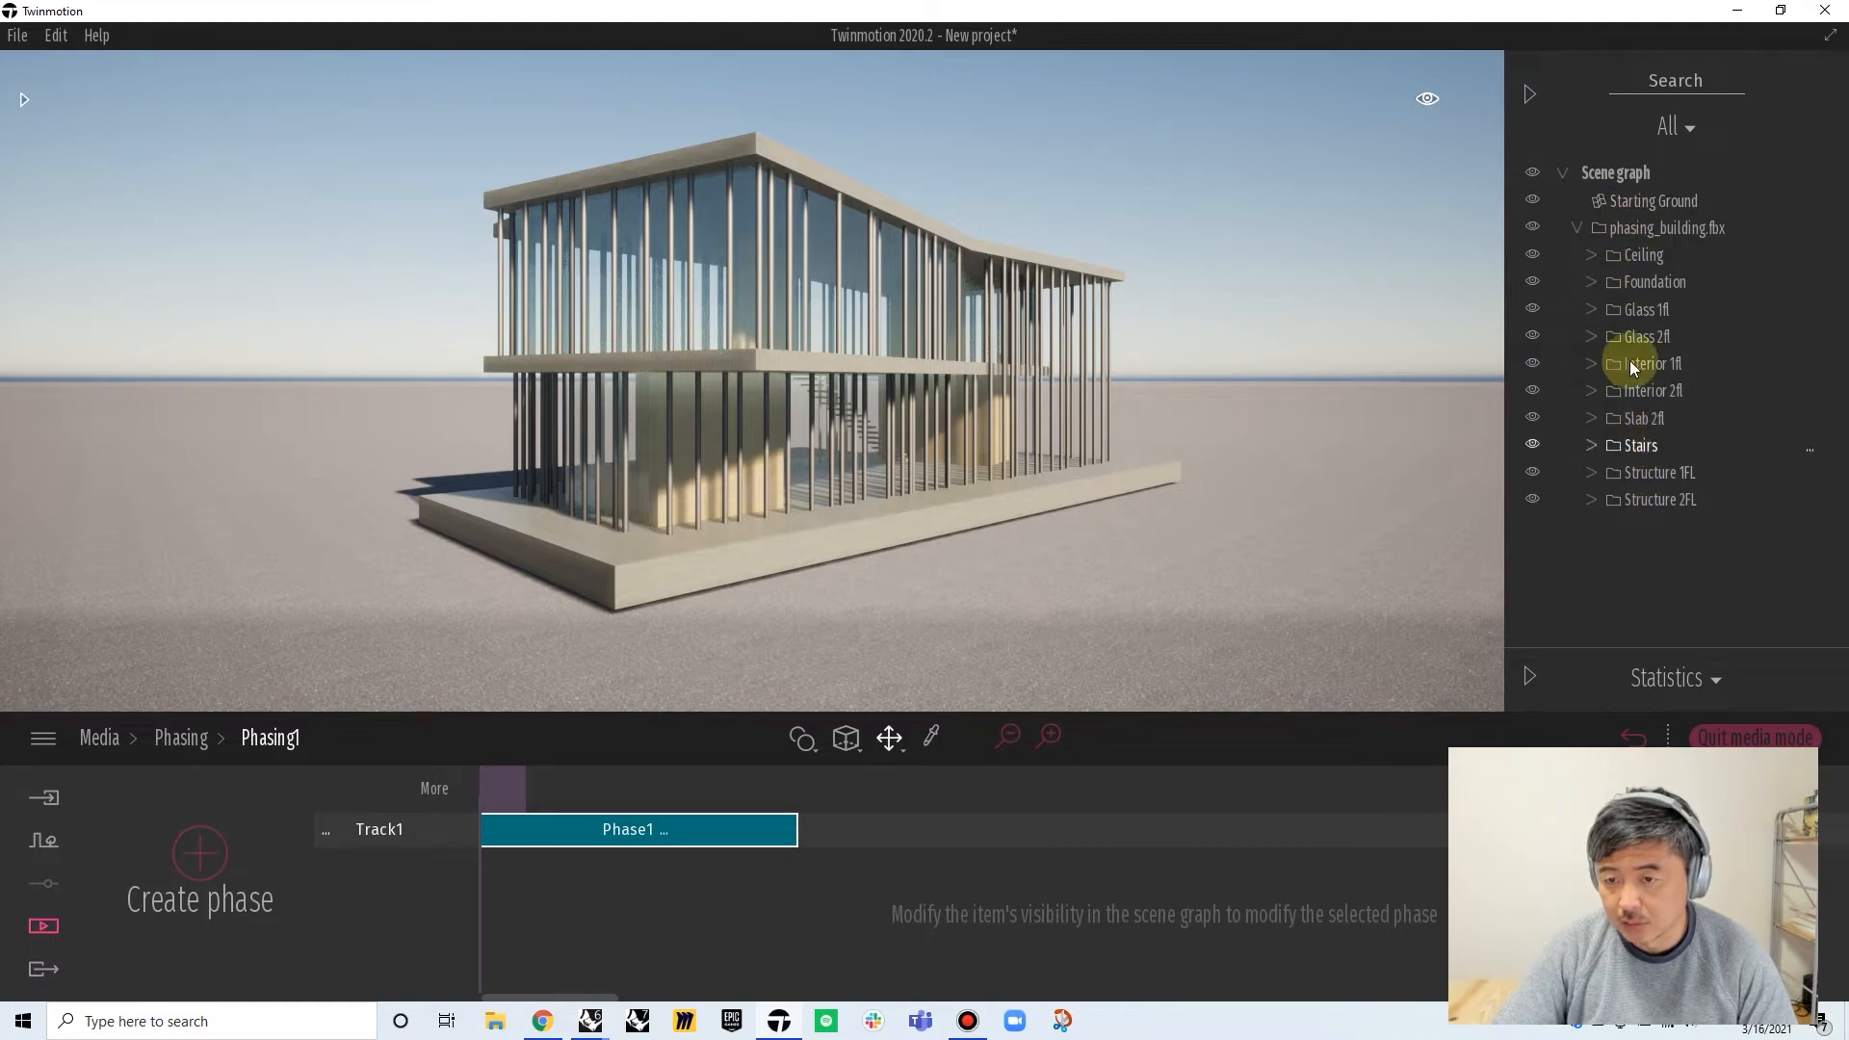
Hide all ten building layers, from Ceiling through Structure 2FL, in the first phase so it shows an empty site
{"action": "left_click", "coordinate": [1533, 254]}
{"action": "left_click", "coordinate": [1536, 281]}
{"action": "left_click", "coordinate": [1533, 309]}
{"action": "left_click", "coordinate": [1533, 337]}
{"action": "left_click", "coordinate": [1534, 363]}
{"action": "left_click", "coordinate": [1534, 390]}
{"action": "left_click", "coordinate": [1534, 418]}
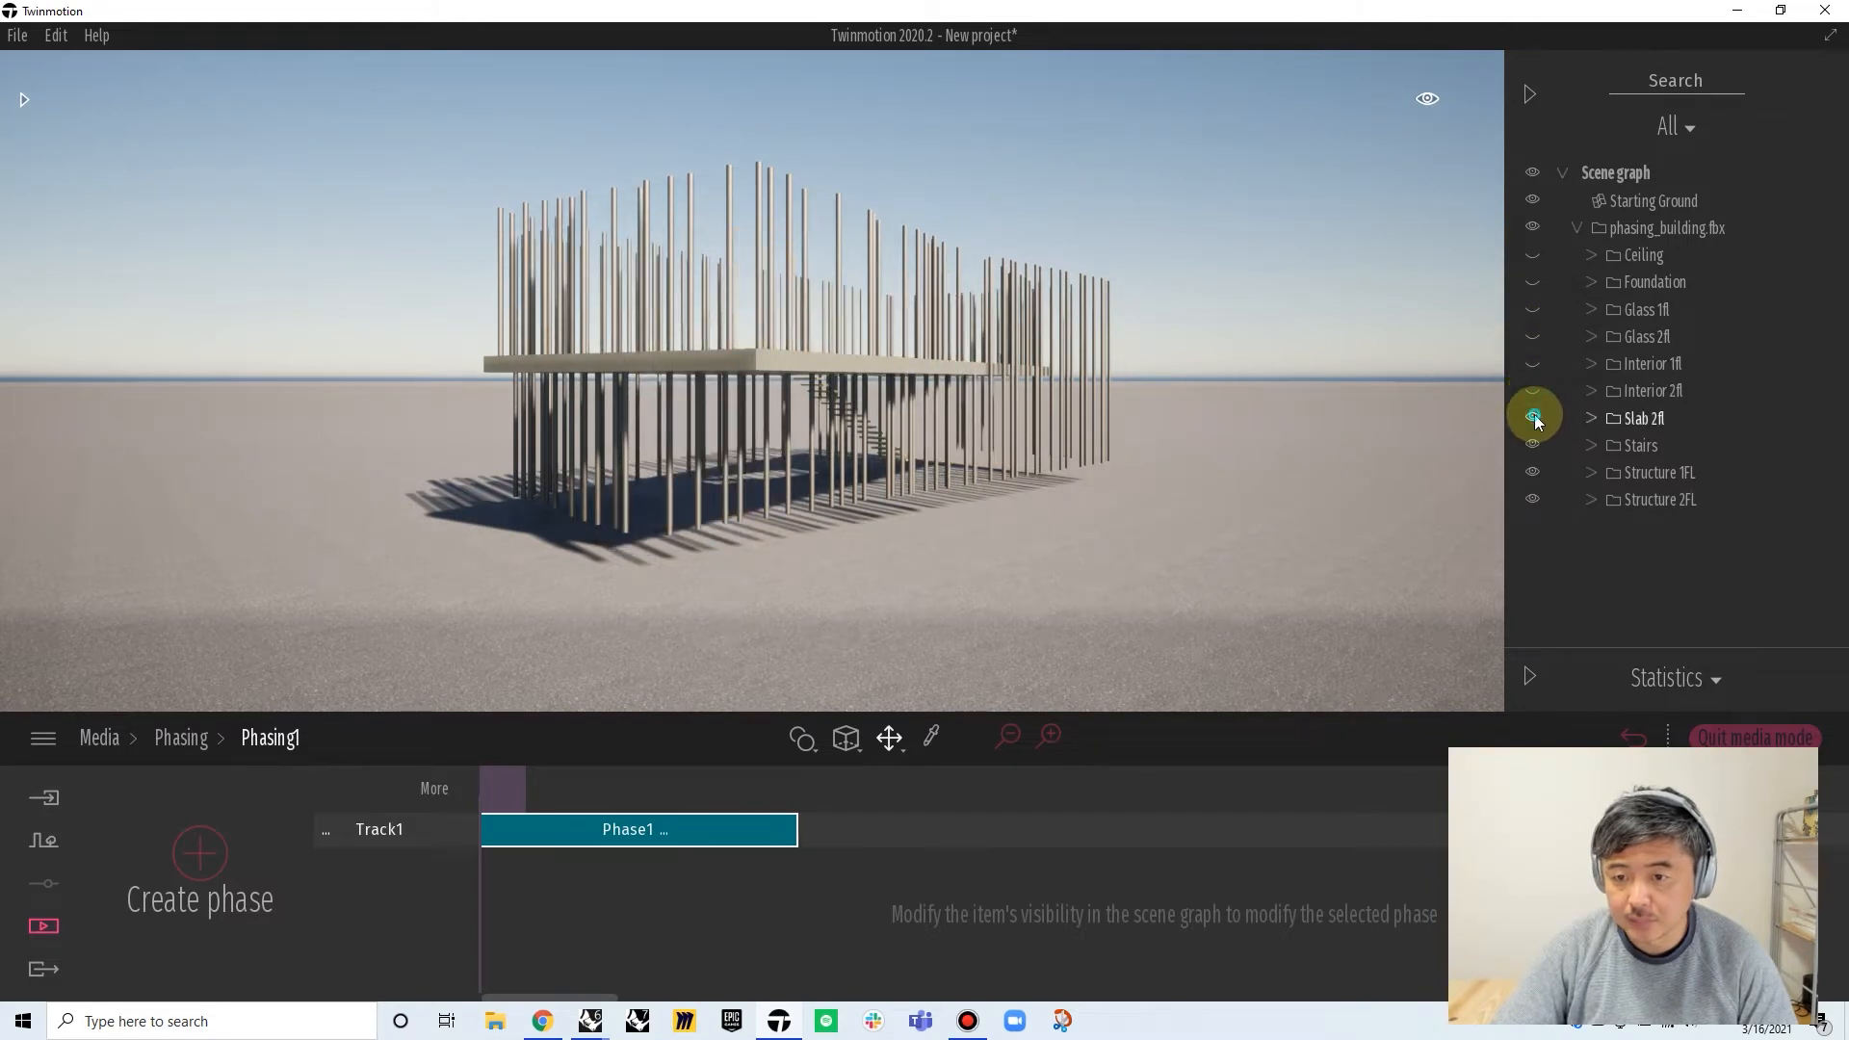
{"action": "left_click", "coordinate": [1532, 445]}
{"action": "left_click", "coordinate": [1533, 471]}
{"action": "left_click", "coordinate": [1532, 499]}
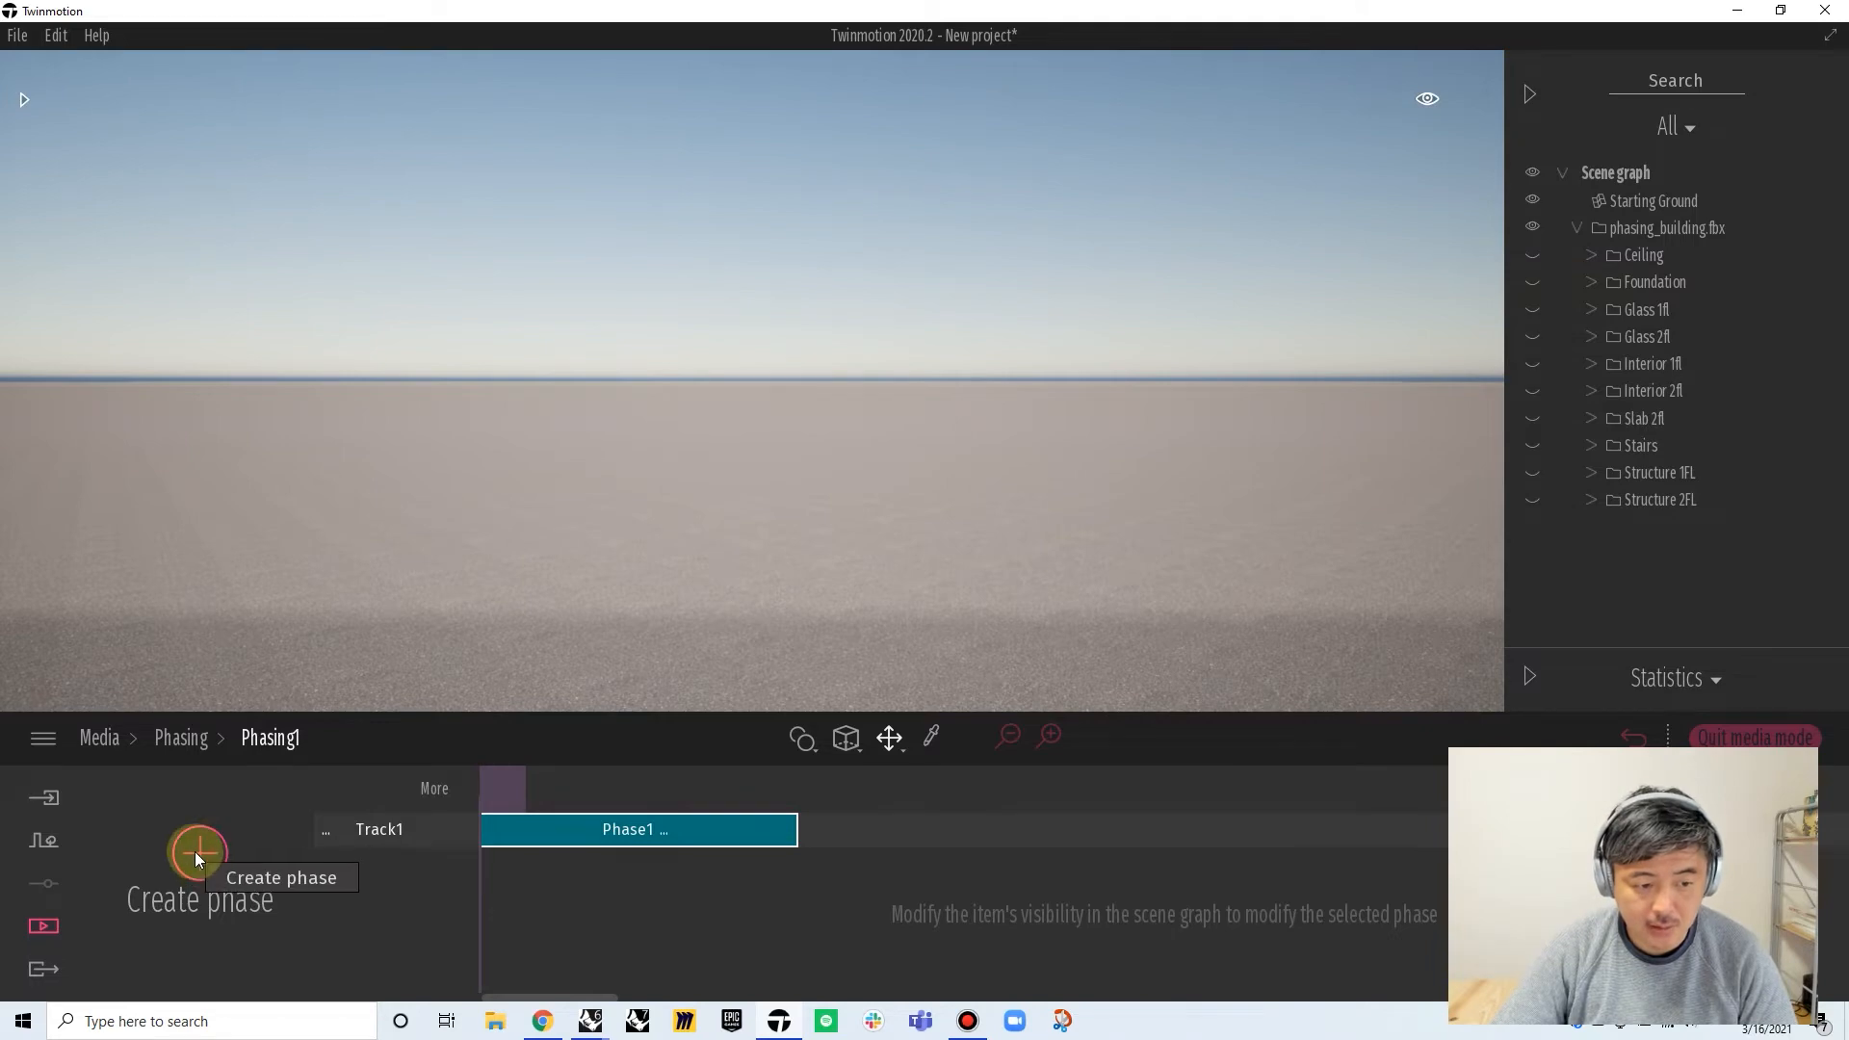
{"action": "left_click", "coordinate": [662, 830]}
{"action": "left_click", "coordinate": [759, 836]}
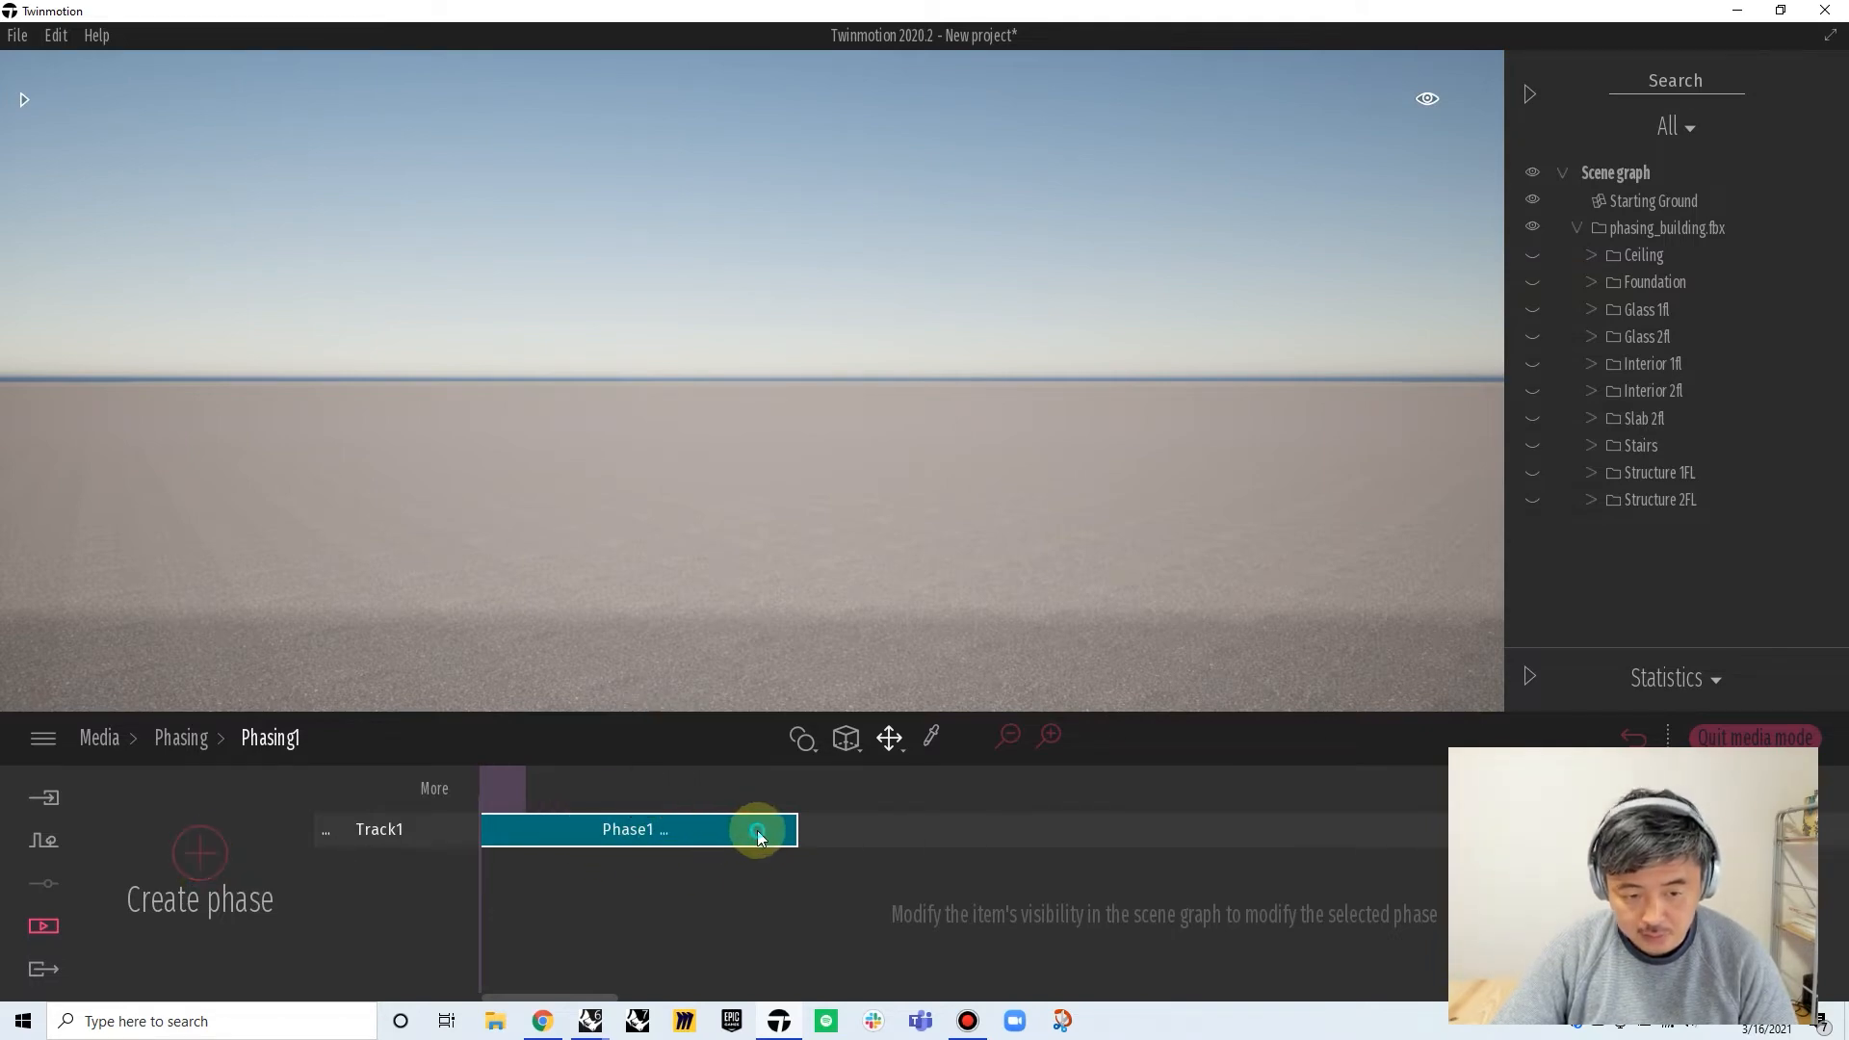
Add a second phase that reveals the Foundation and a third phase that also reveals Interior 1fl
{"action": "left_click", "coordinate": [189, 857]}
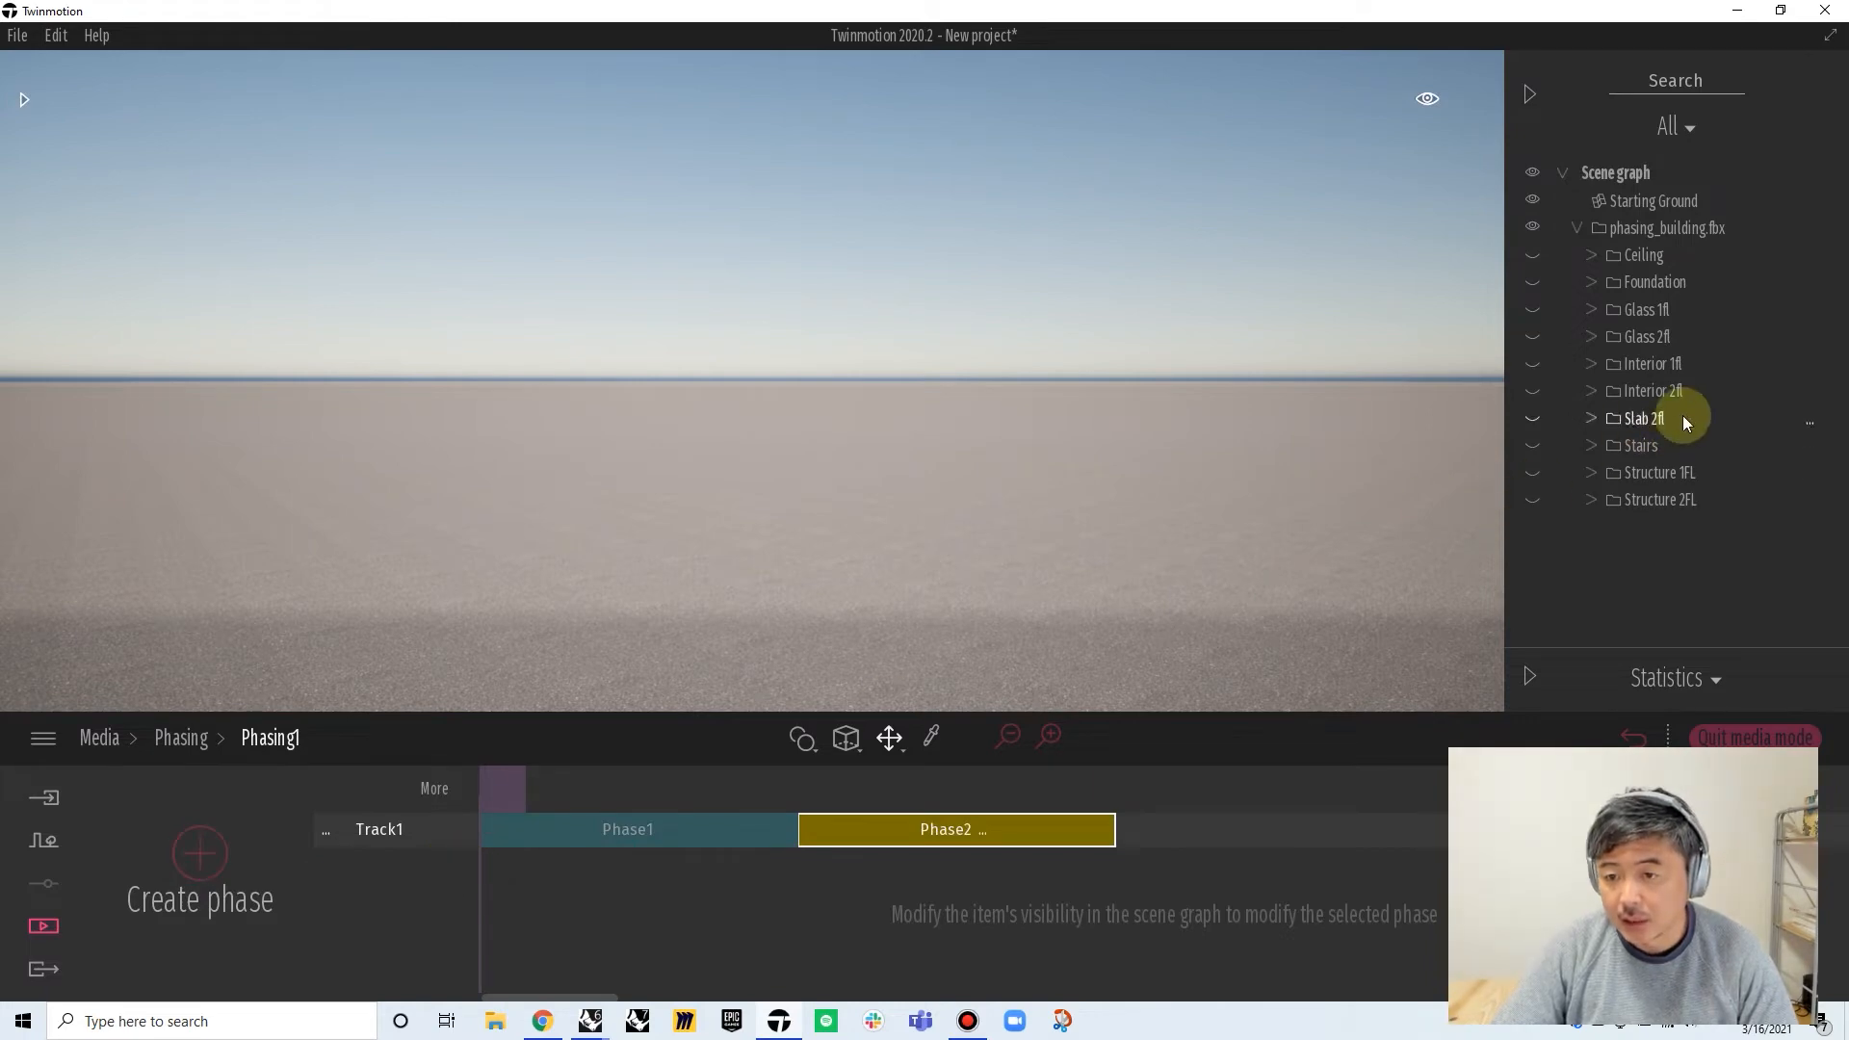
{"action": "left_click", "coordinate": [1533, 282]}
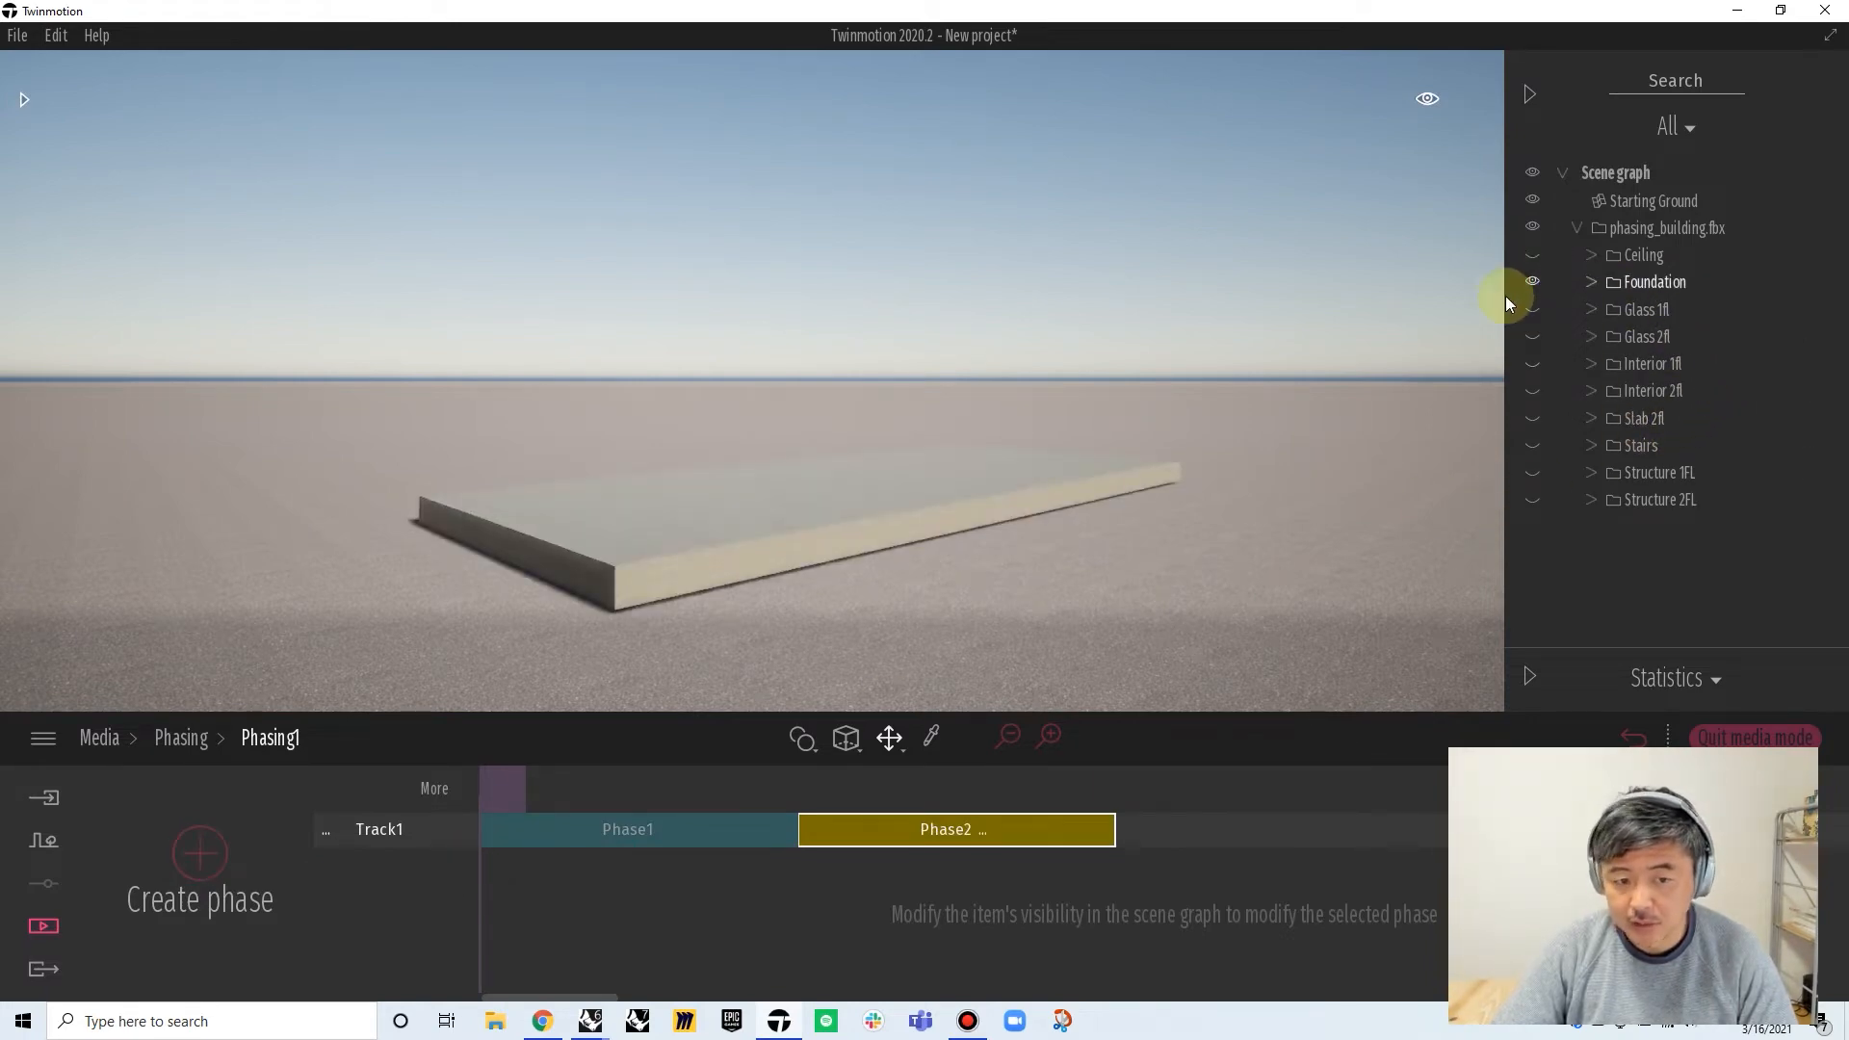
{"action": "left_click", "coordinate": [203, 850]}
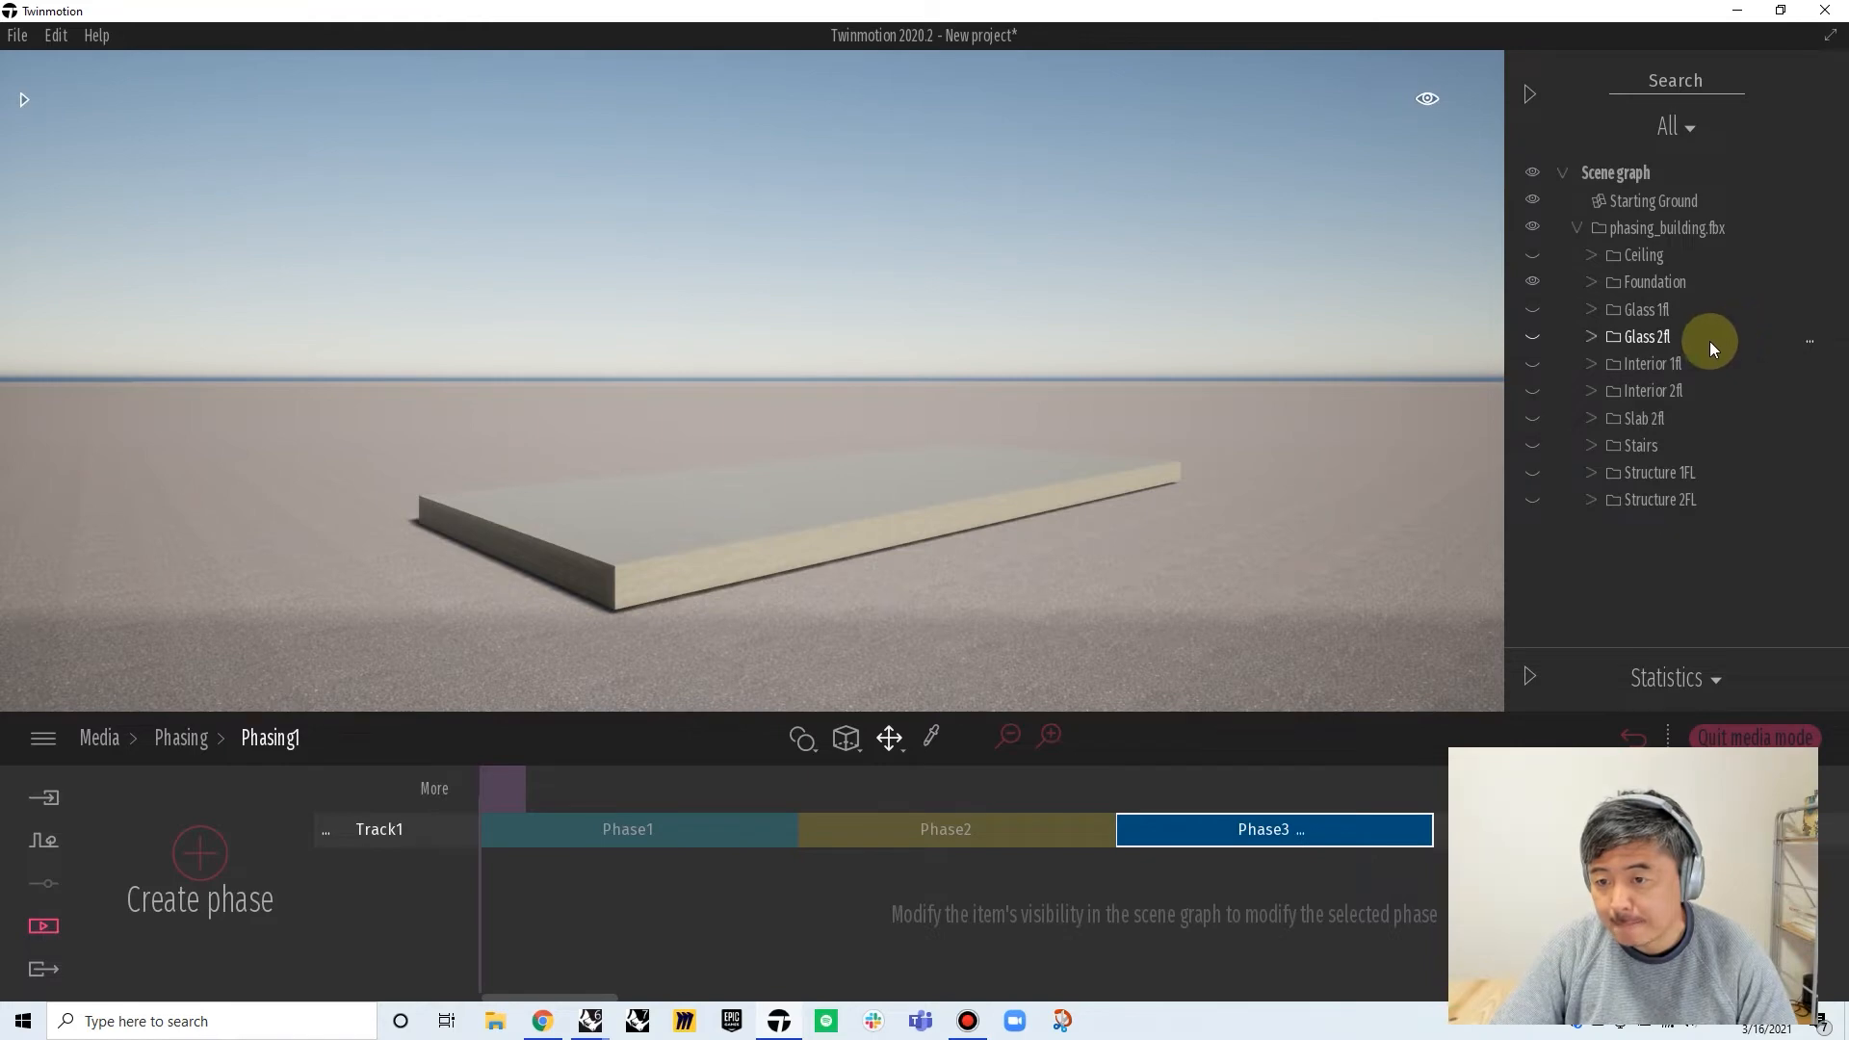
{"action": "left_click", "coordinate": [1530, 364]}
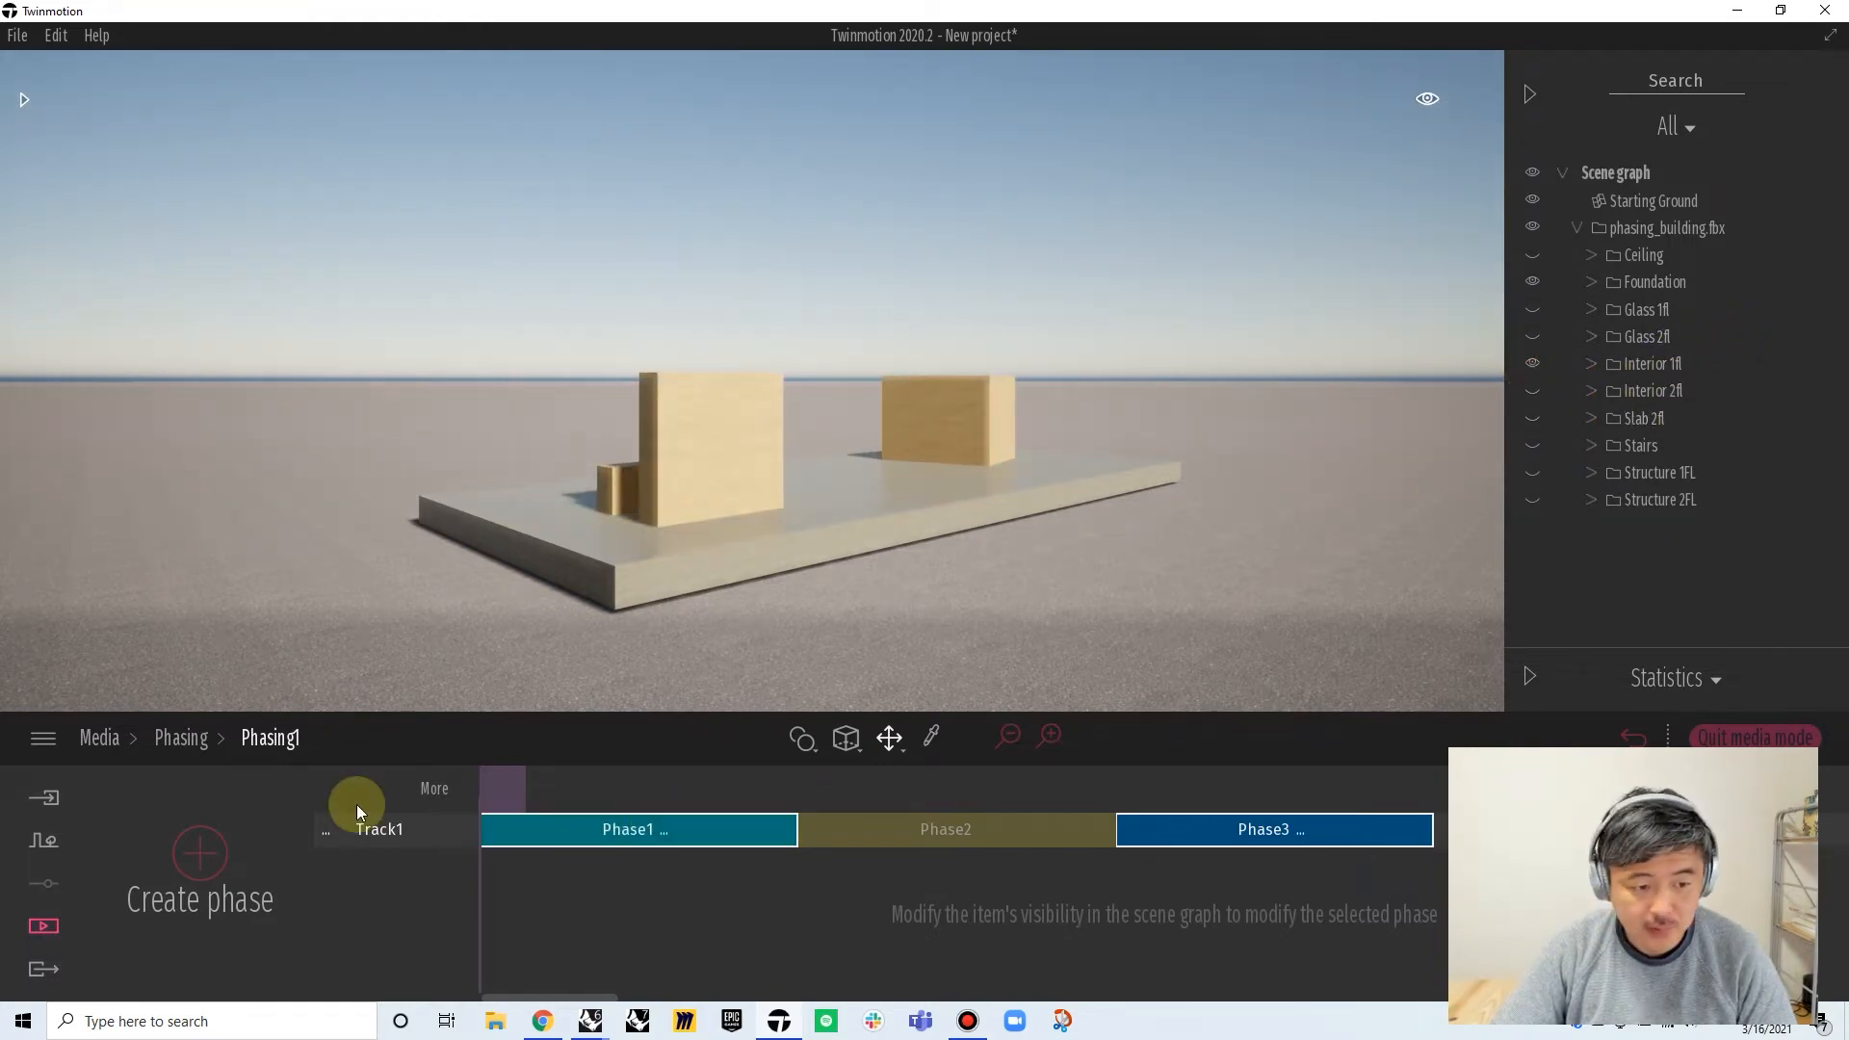
Add a fourth phase that reveals Glass 1fl and a fifth phase that also reveals Structure 1FL
{"action": "left_click", "coordinate": [224, 849]}
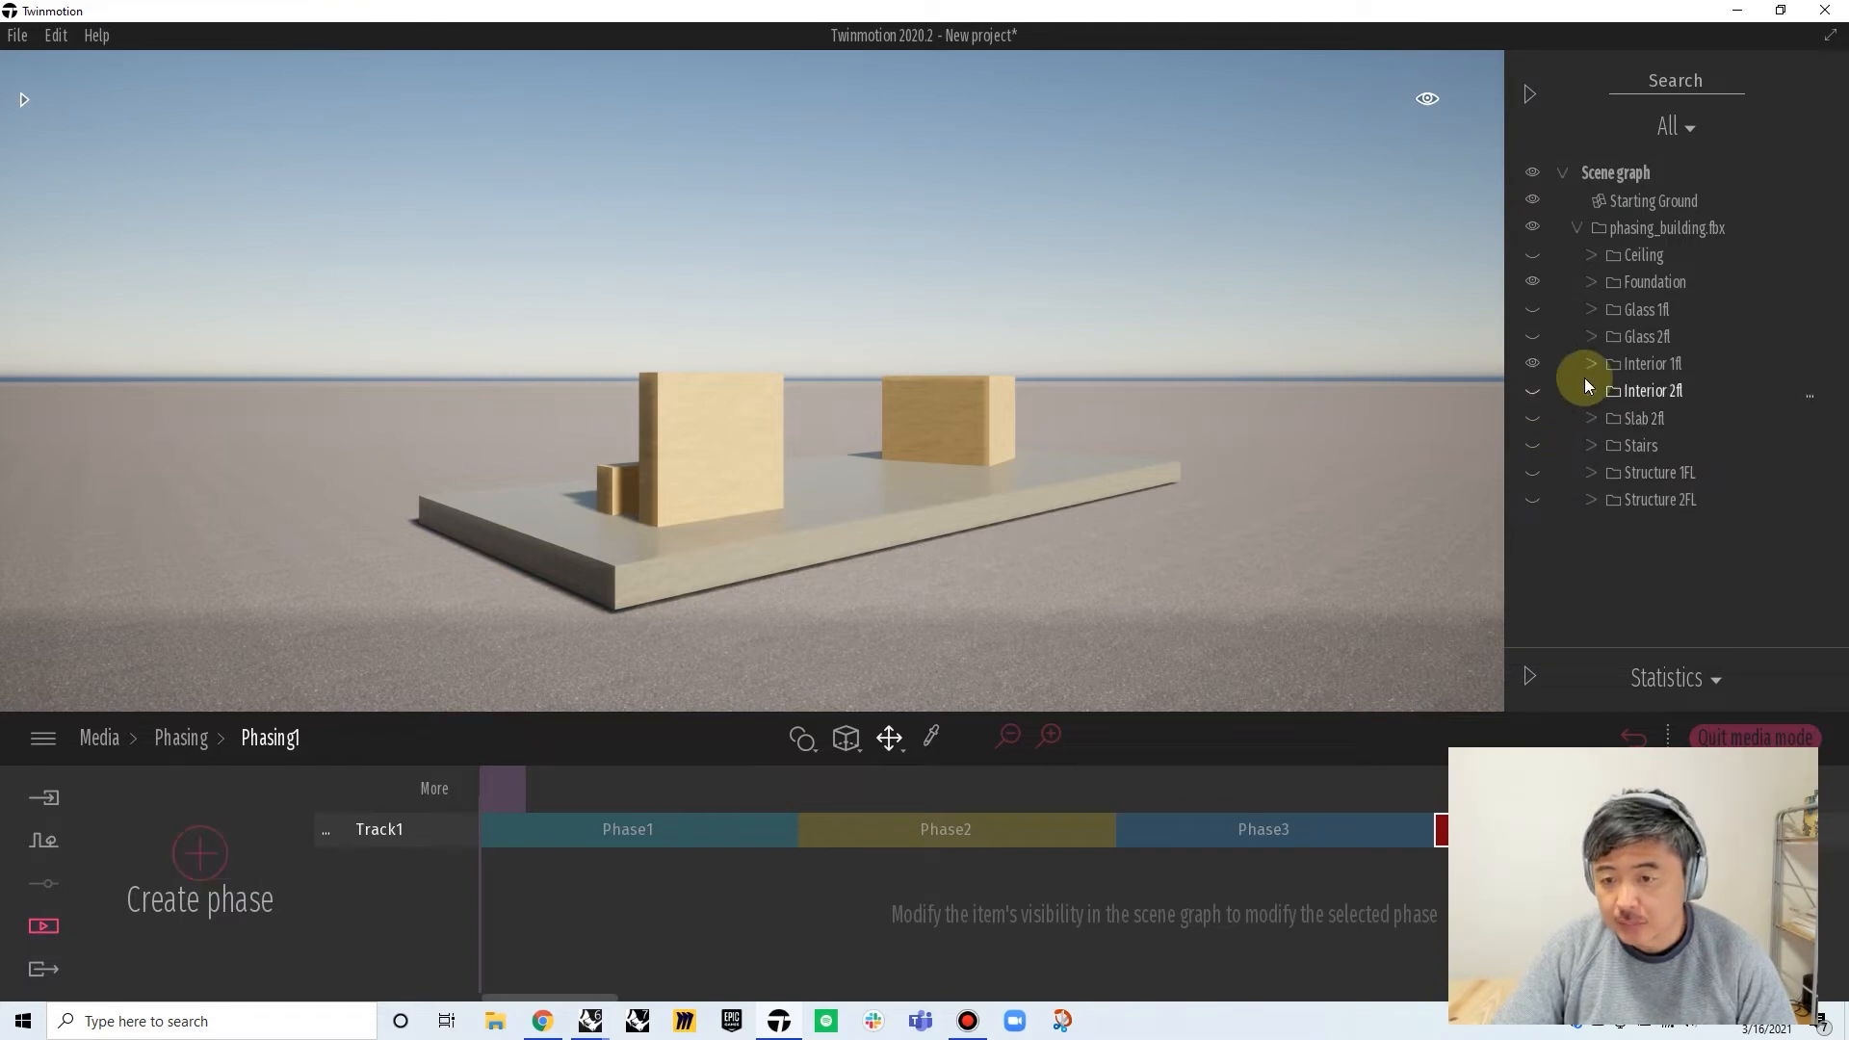
{"action": "left_click", "coordinate": [1534, 308]}
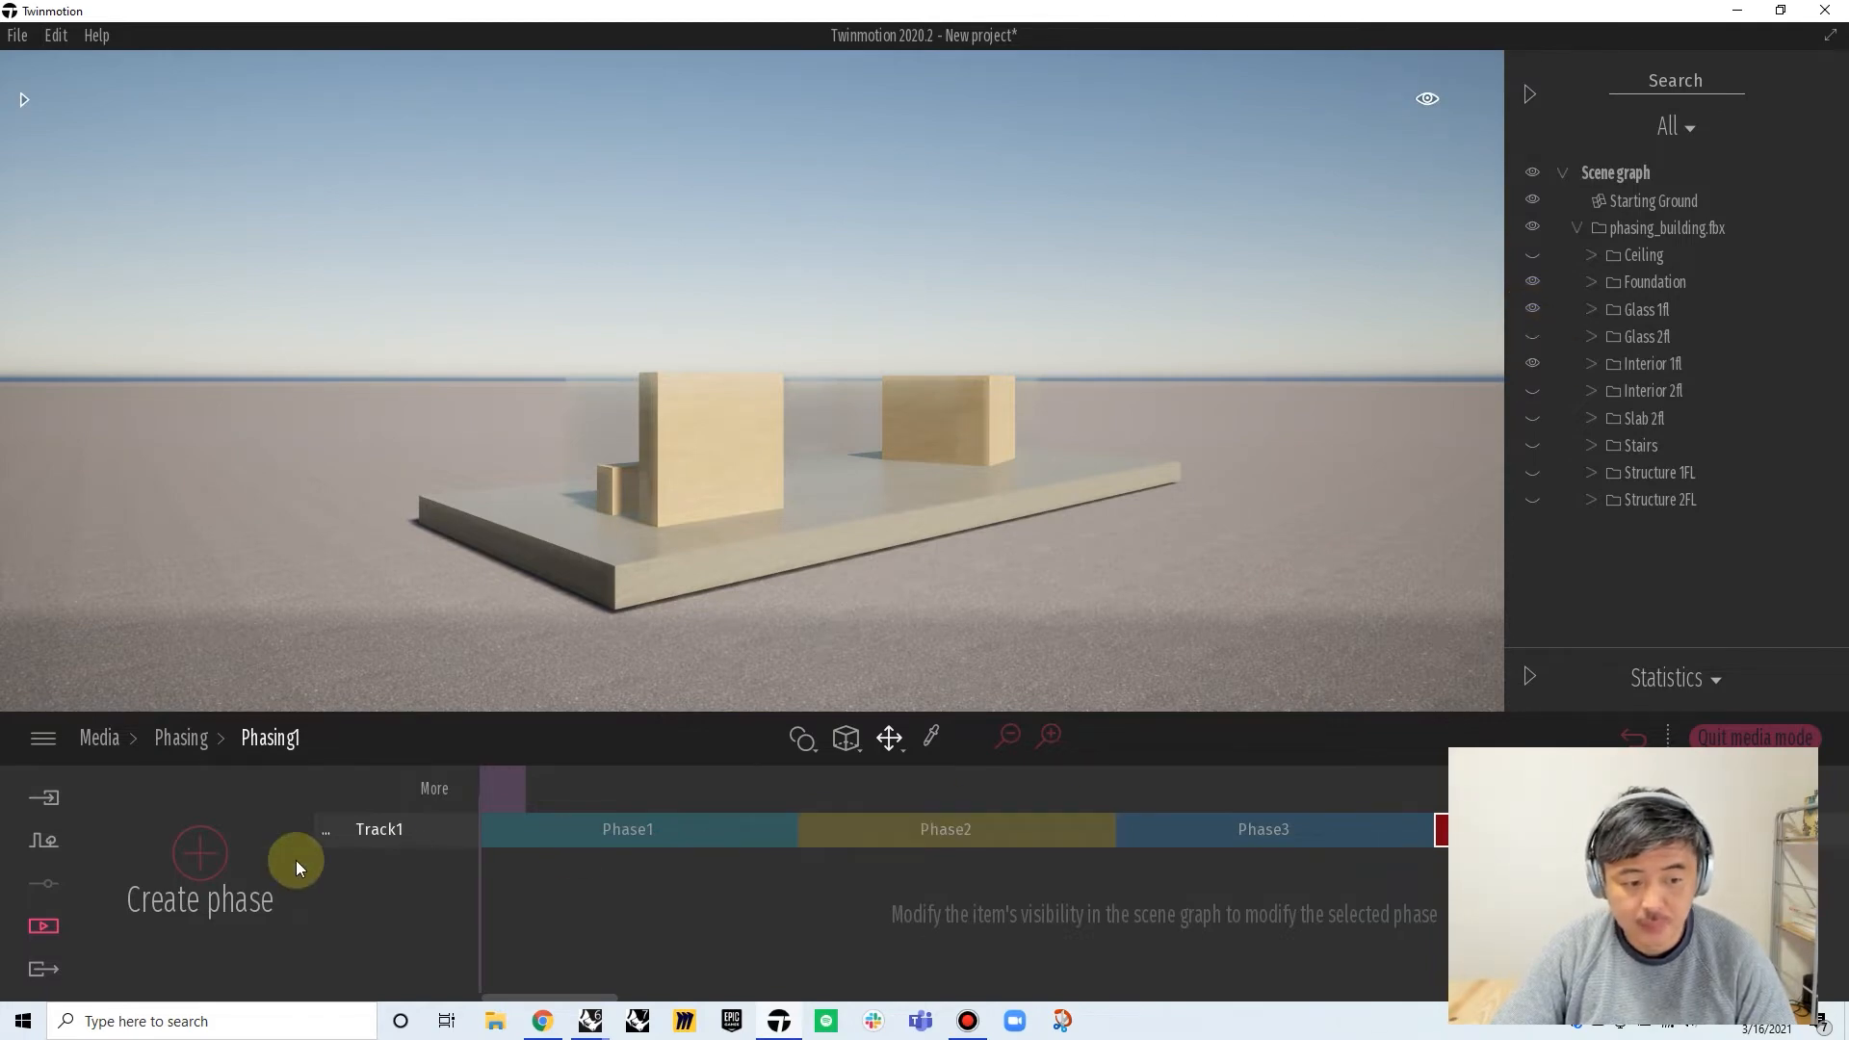
{"action": "left_click", "coordinate": [187, 858]}
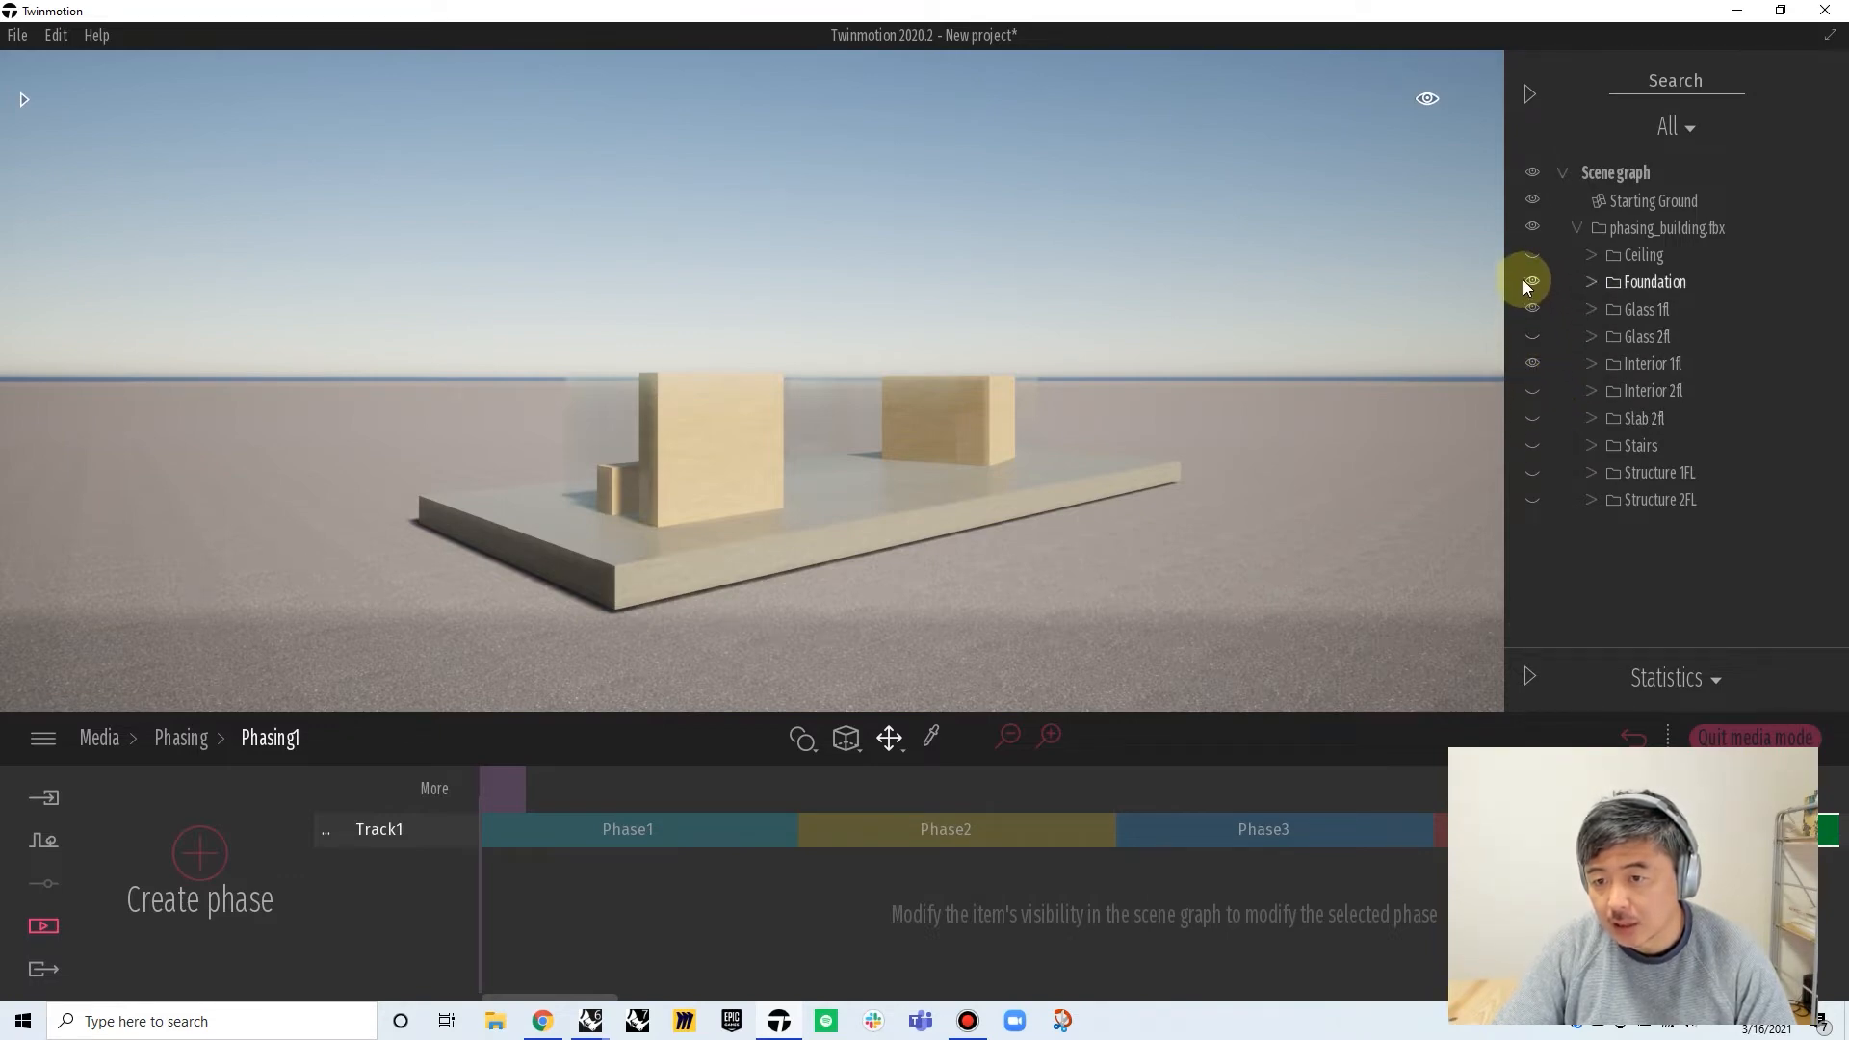
{"action": "left_click", "coordinate": [1531, 468]}
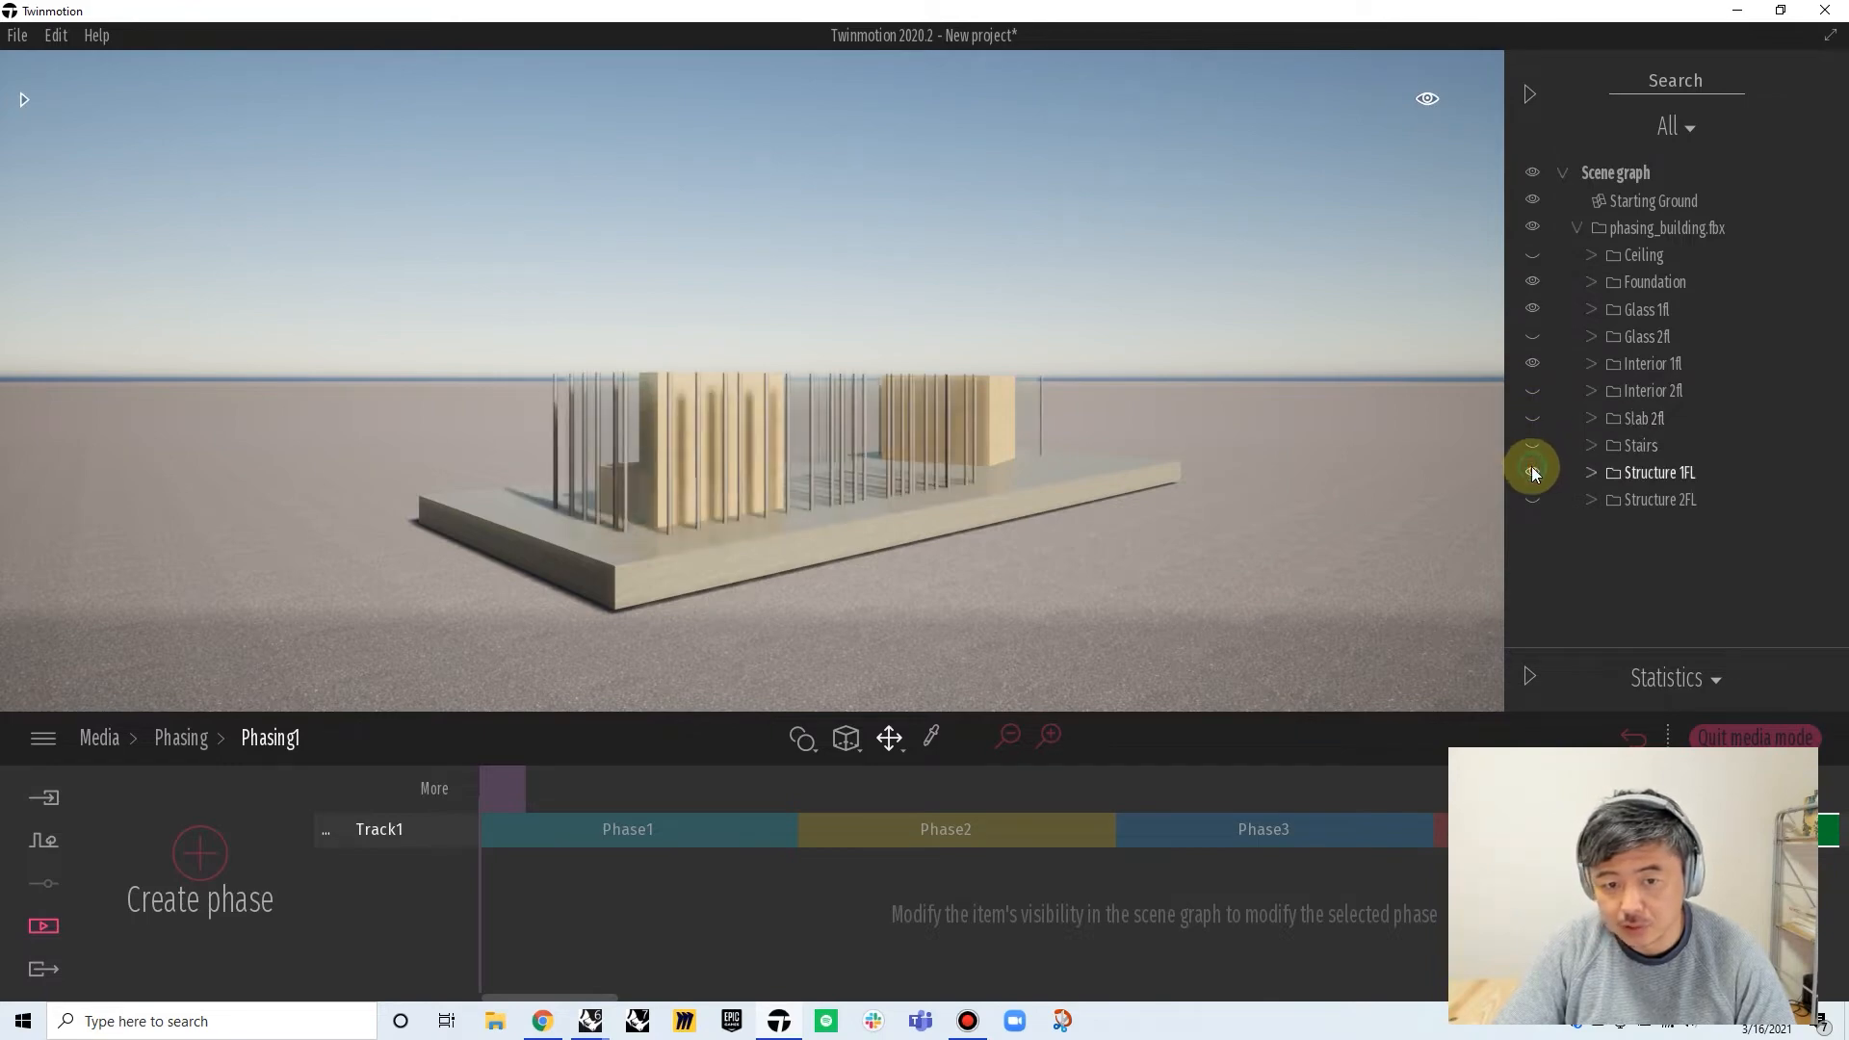
Add a sixth phase that reveals the Stairs and a seventh phase that also reveals Slab 2fl
{"action": "left_click", "coordinate": [200, 854]}
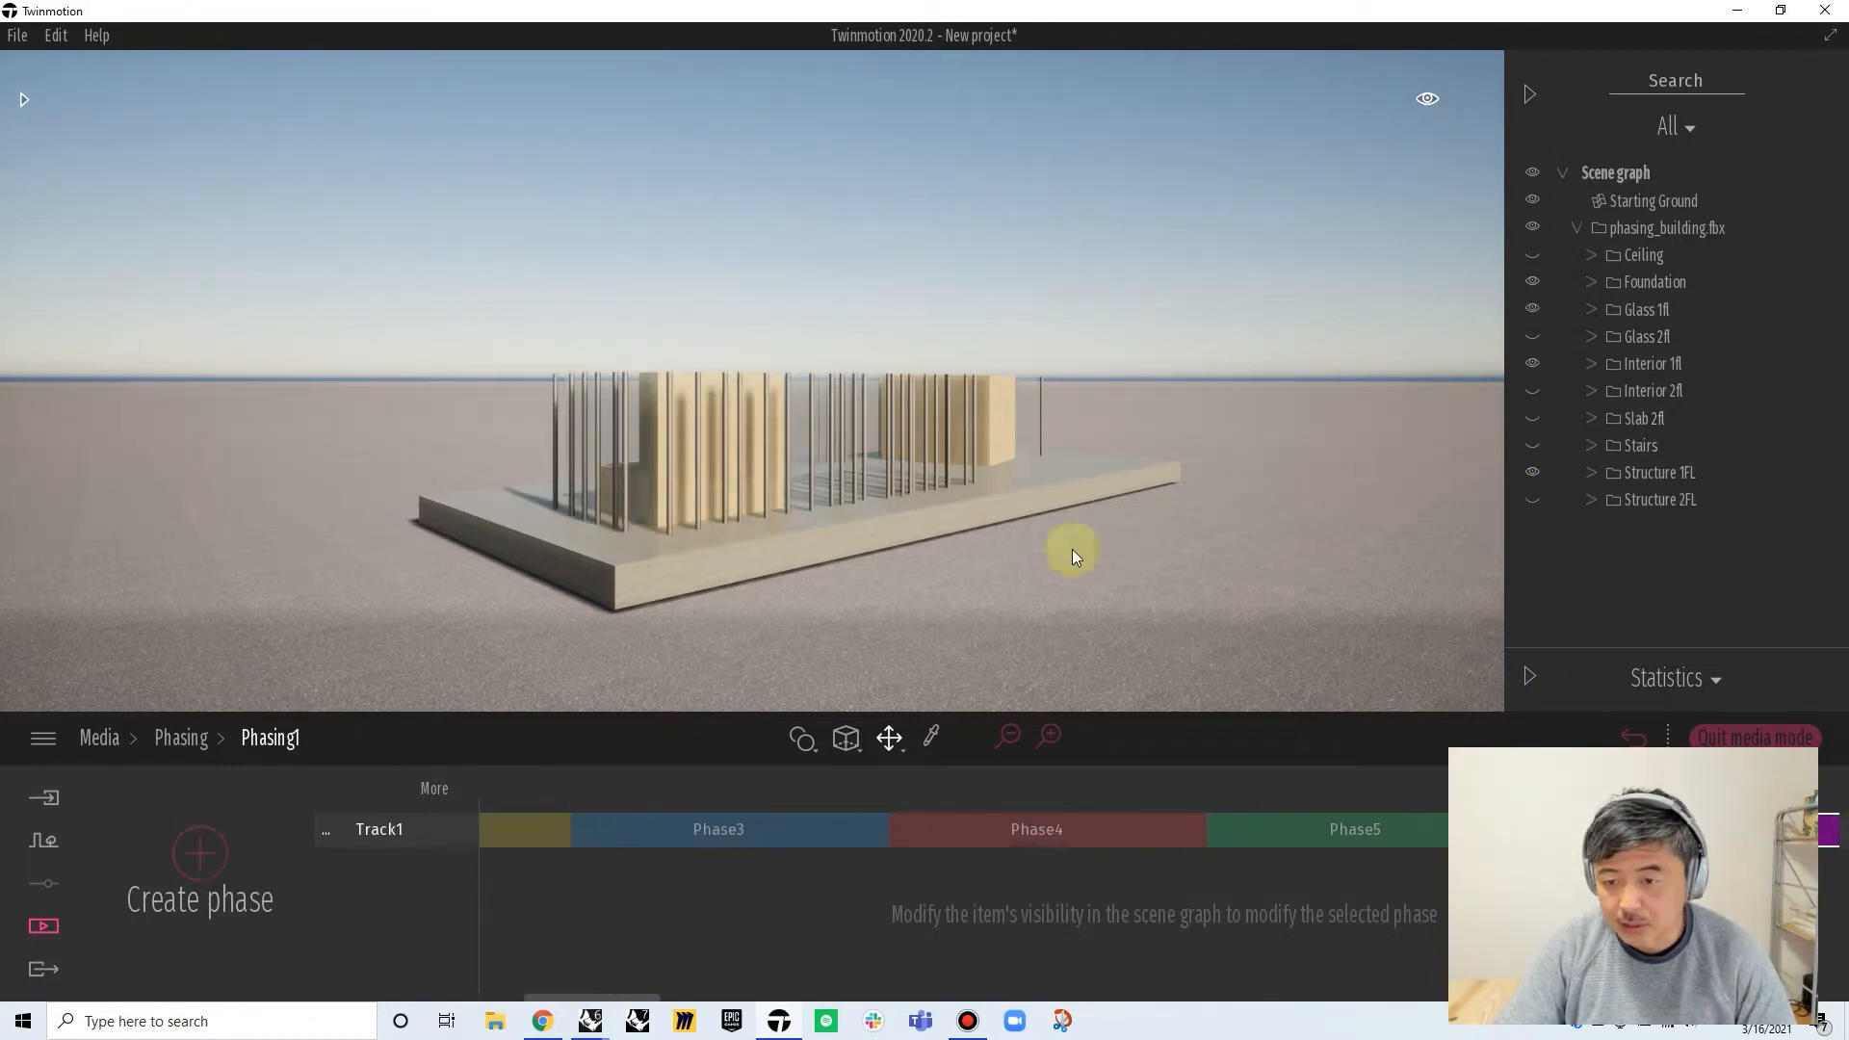
{"action": "left_click", "coordinate": [1534, 445]}
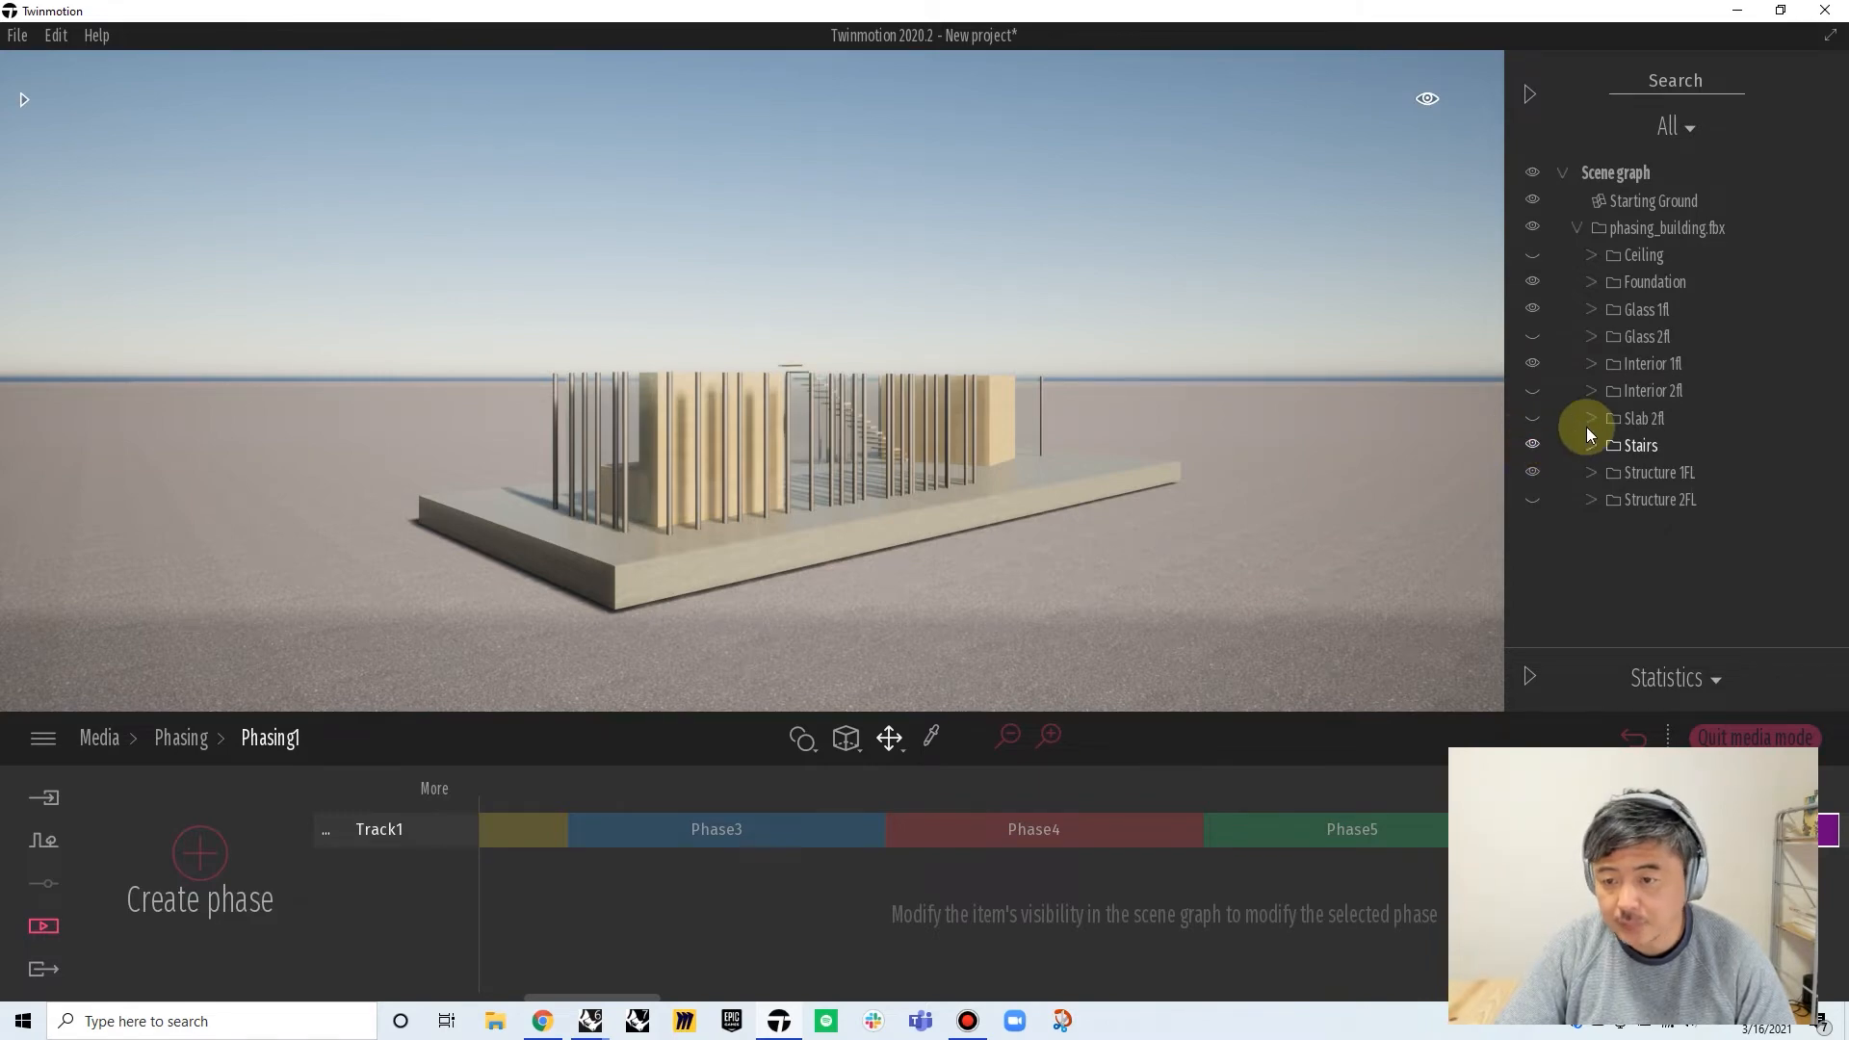
{"action": "left_click", "coordinate": [1014, 736]}
{"action": "left_click", "coordinate": [1013, 736]}
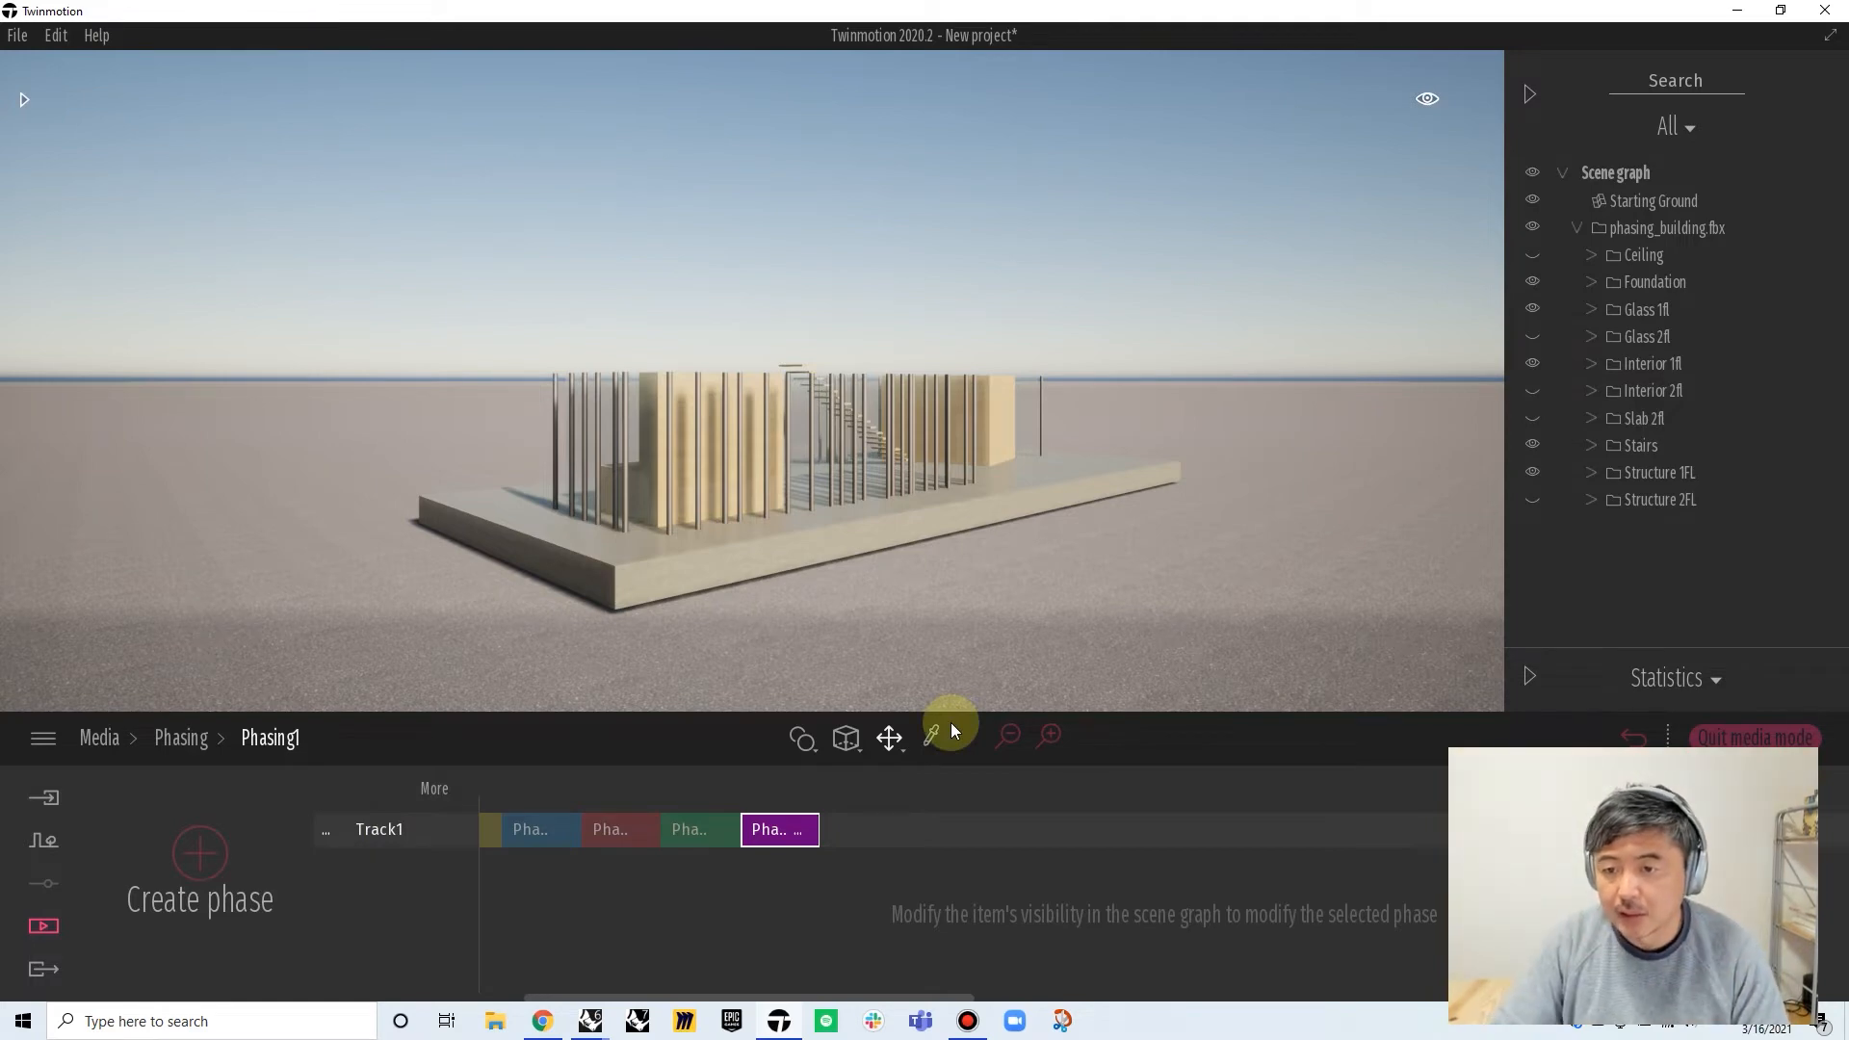
{"action": "left_click", "coordinate": [202, 850]}
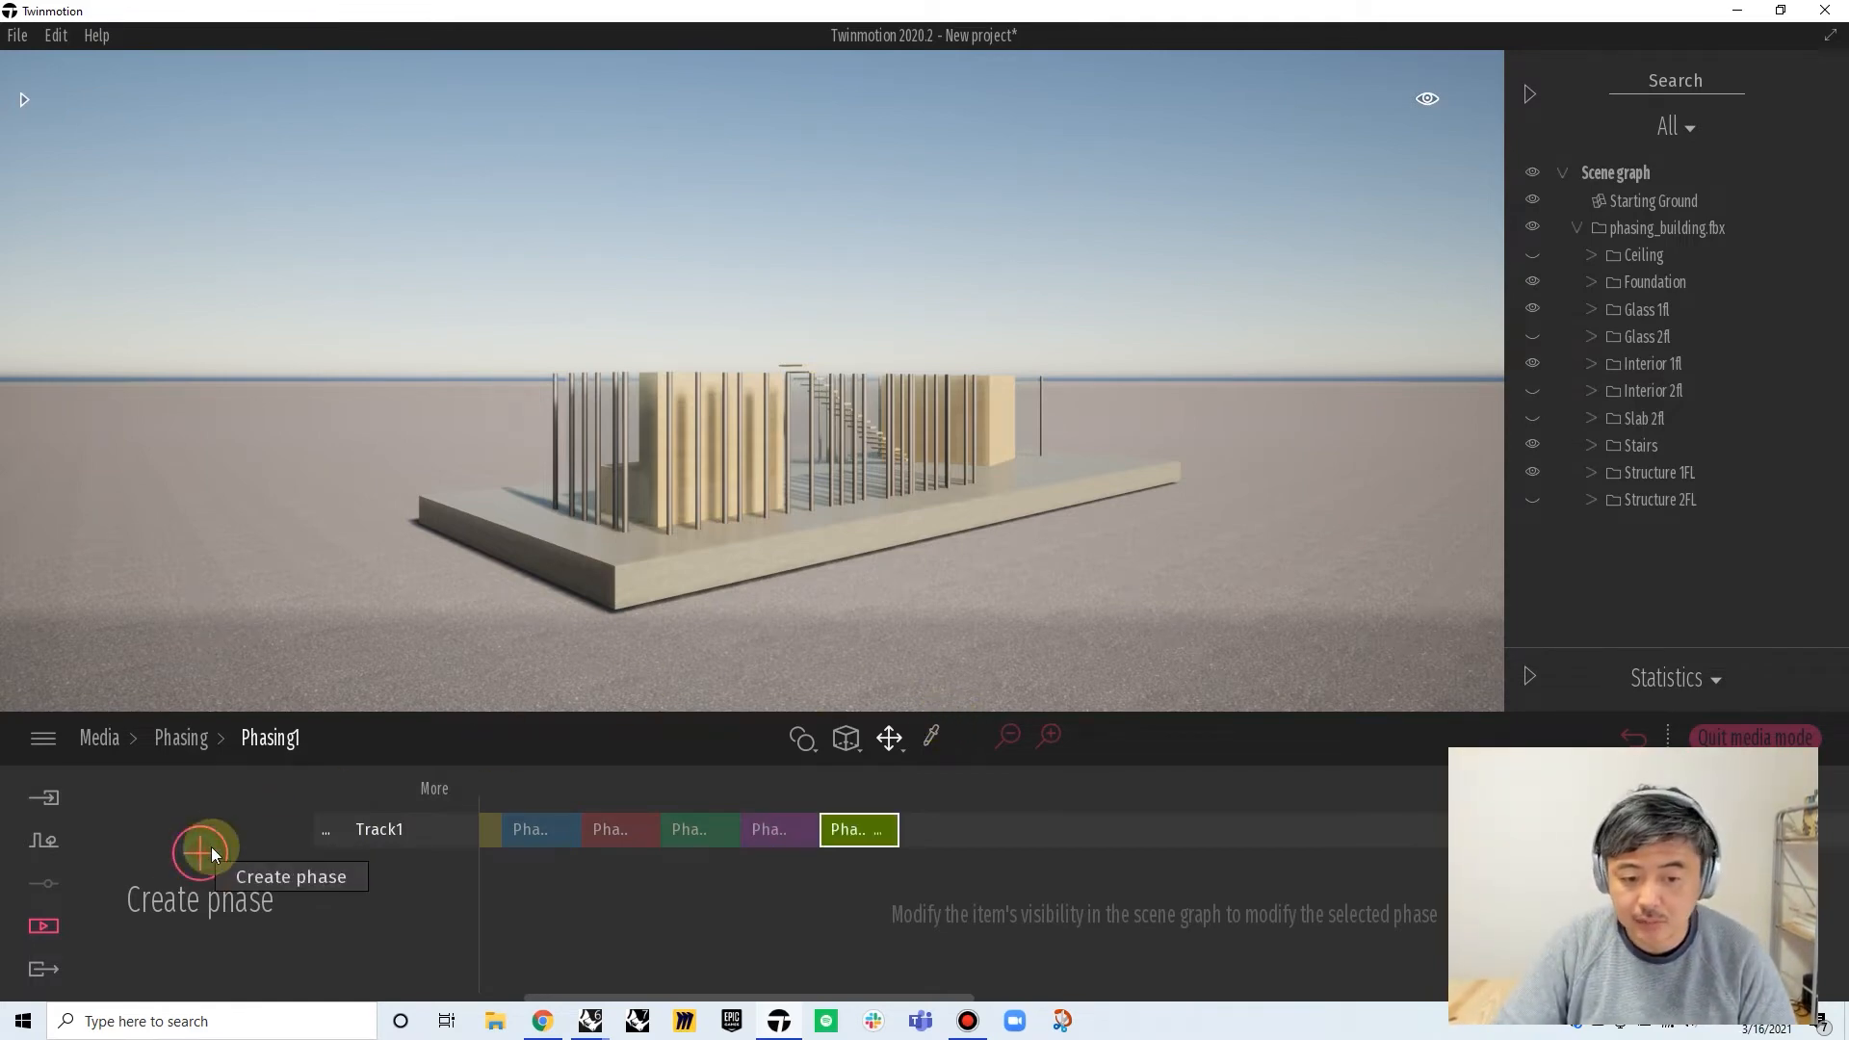
{"action": "left_click", "coordinate": [1532, 418]}
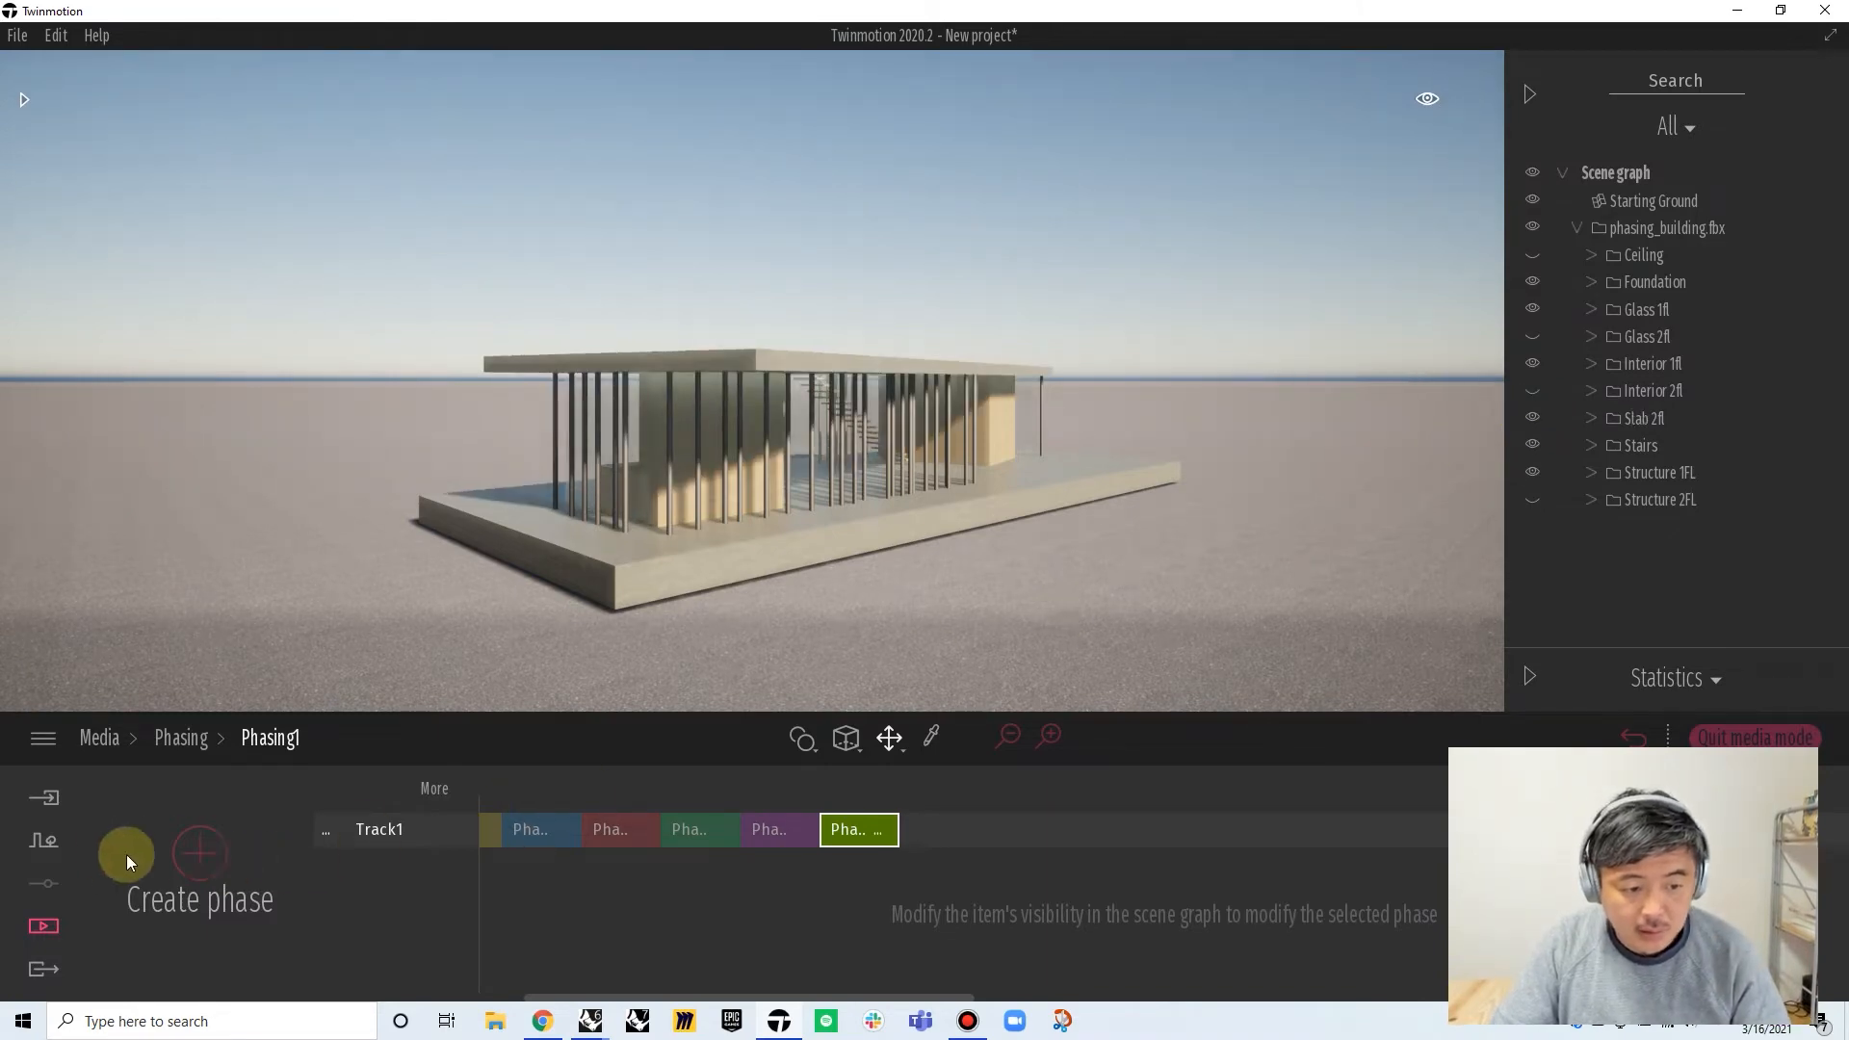
Add an eighth phase that reveals Interior 2fl and a ninth phase that also reveals Glass 2fl
{"action": "left_click", "coordinate": [202, 853]}
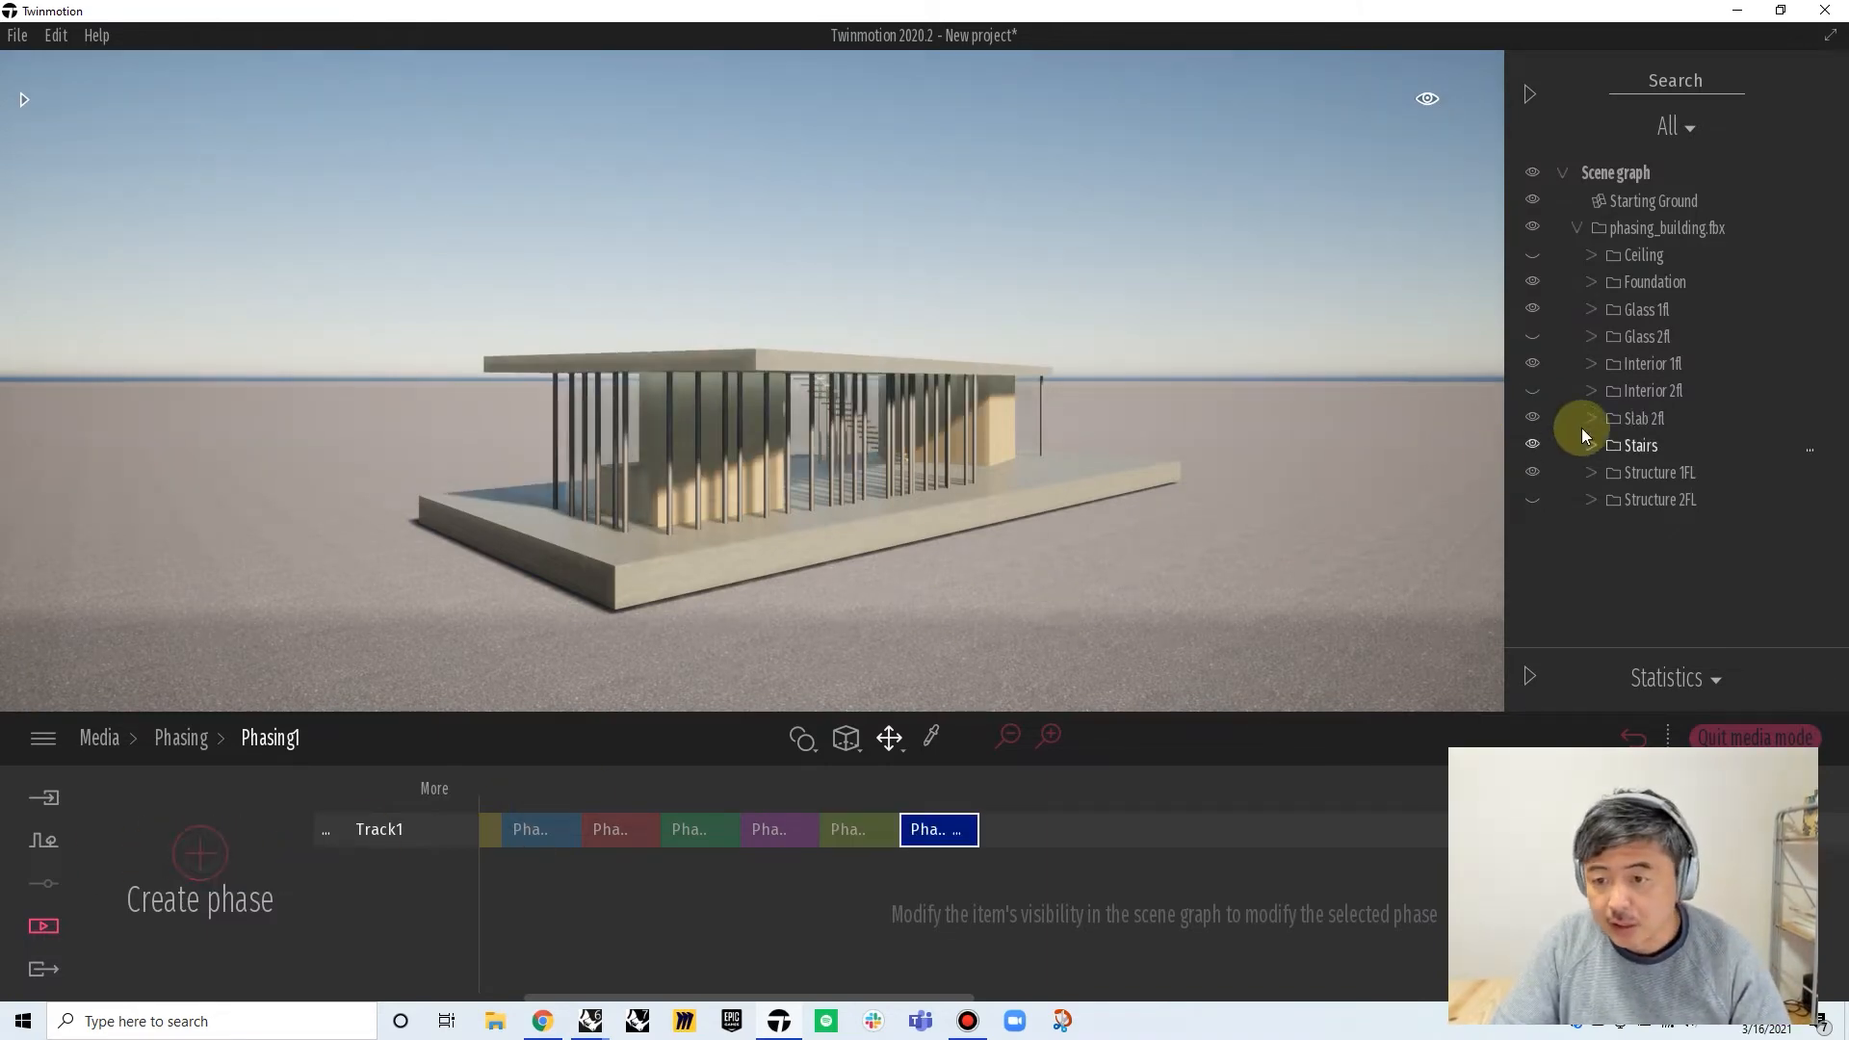
{"action": "left_click", "coordinate": [1532, 392]}
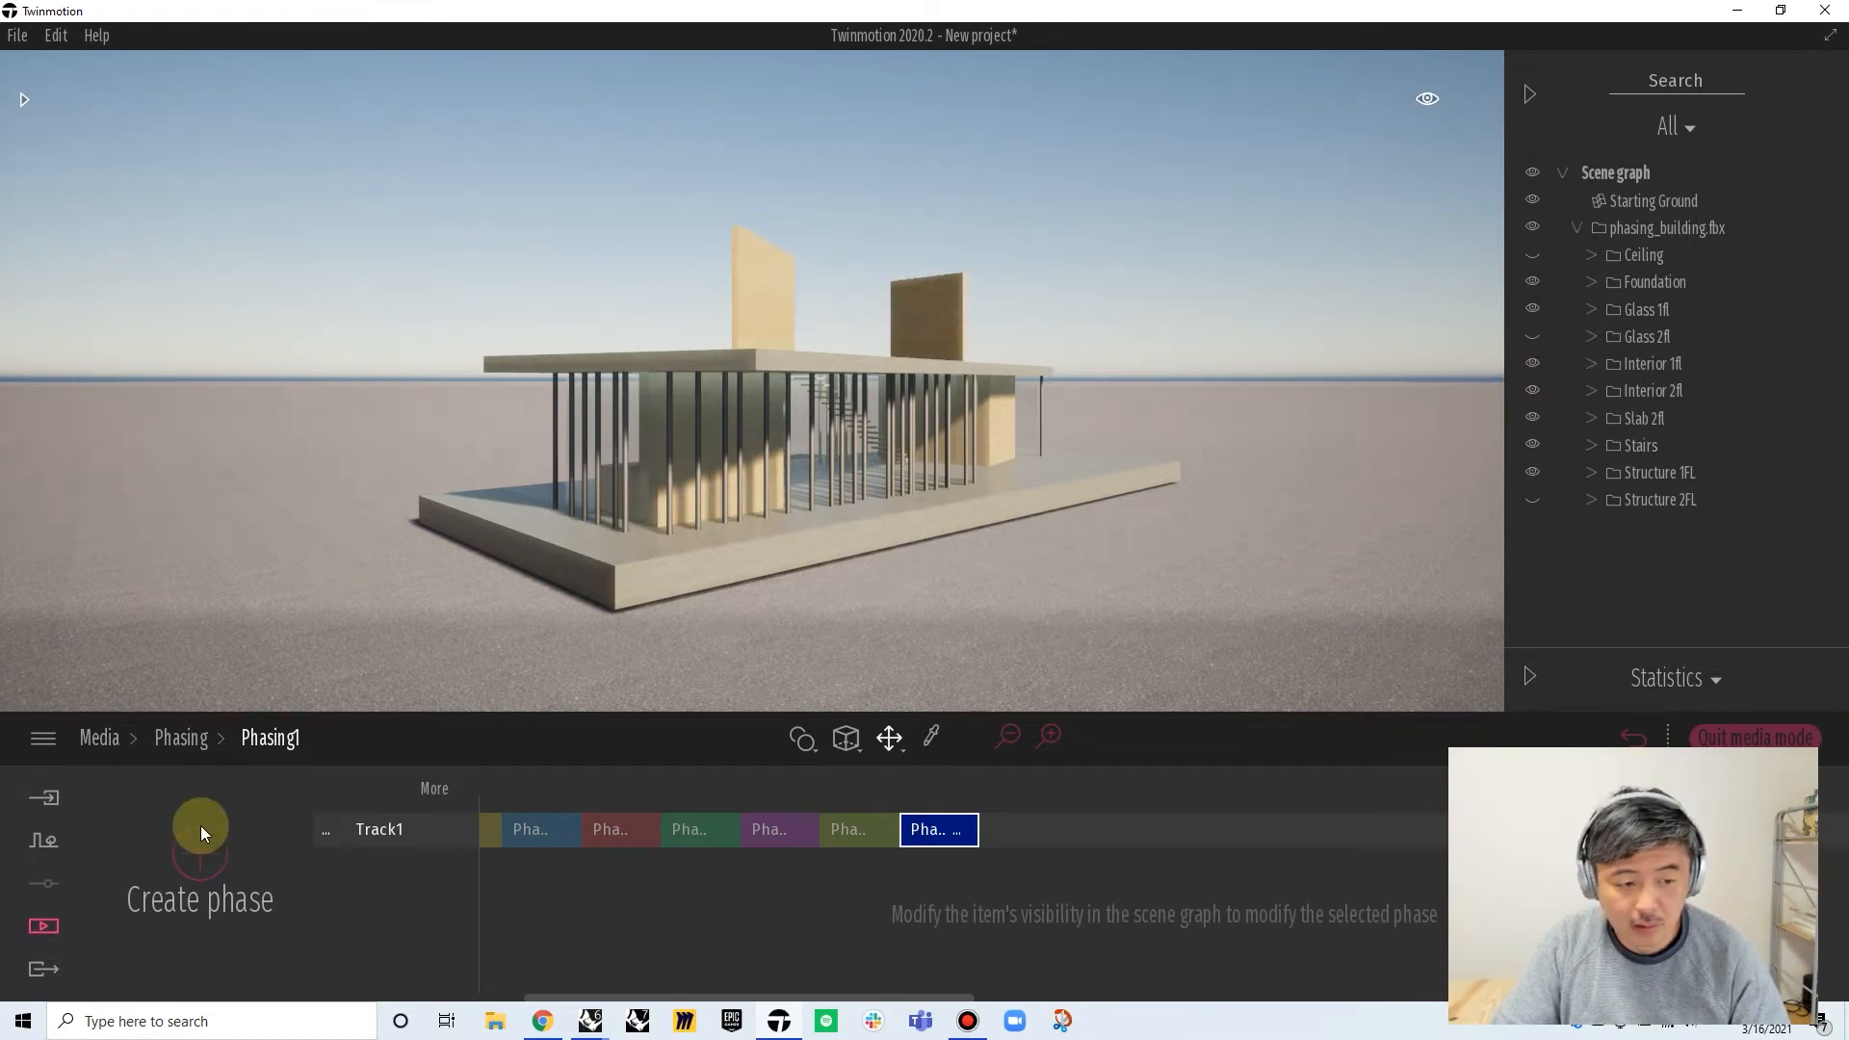
{"action": "left_click", "coordinate": [198, 854]}
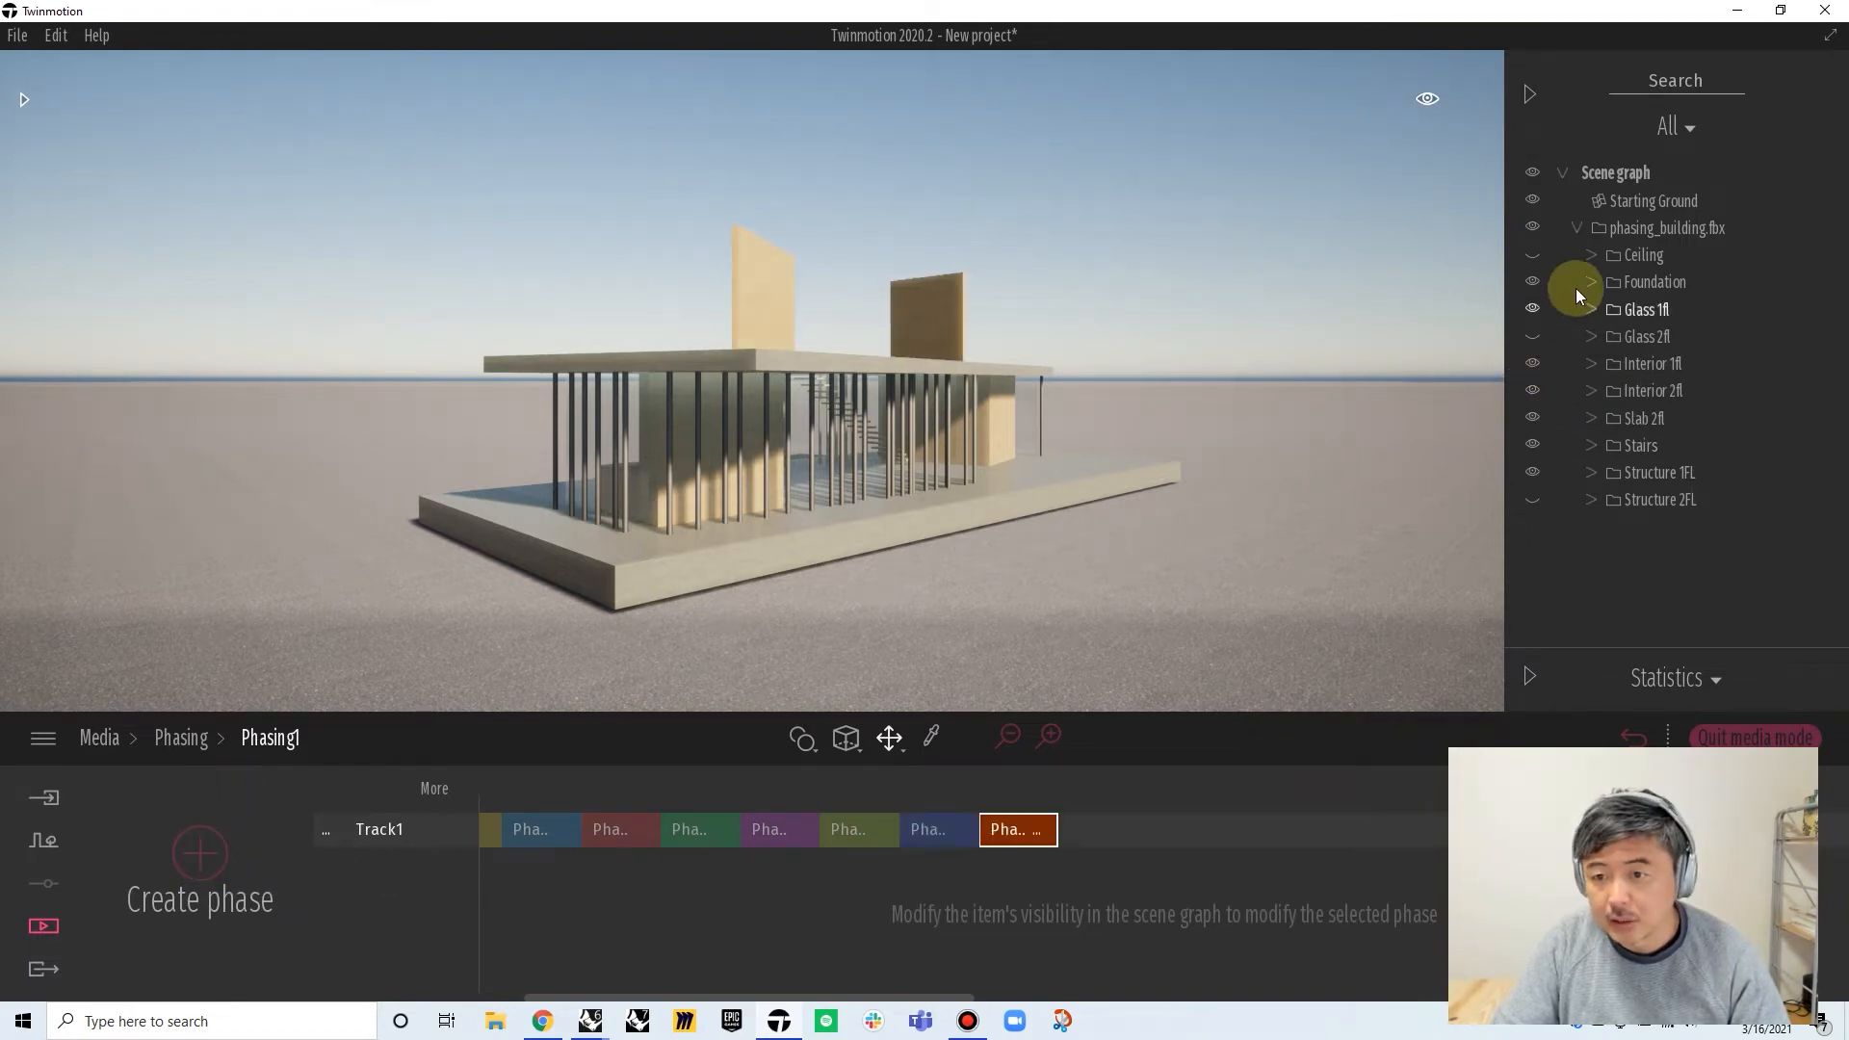
{"action": "left_click", "coordinate": [1531, 336]}
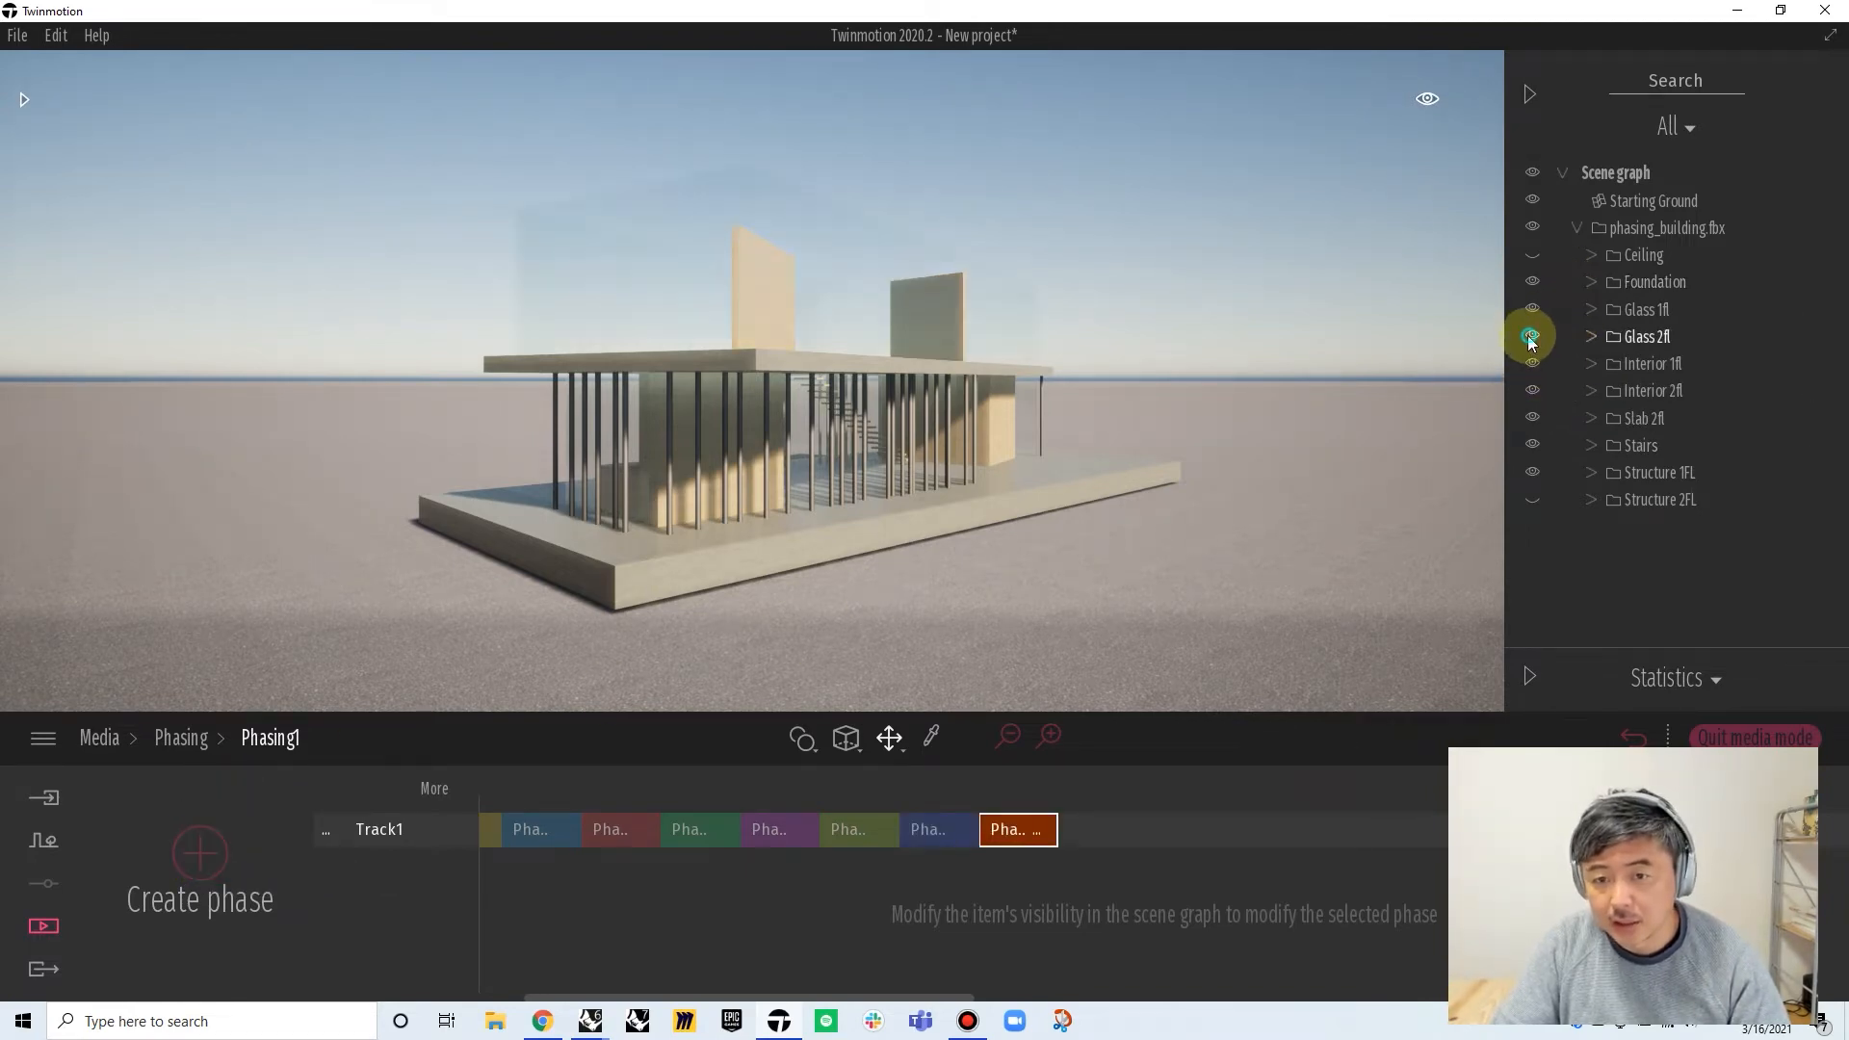
Add a tenth phase that reveals Structure 2FL and a final phase that also reveals the Ceiling
{"action": "left_click", "coordinate": [198, 849]}
{"action": "left_click", "coordinate": [1533, 500]}
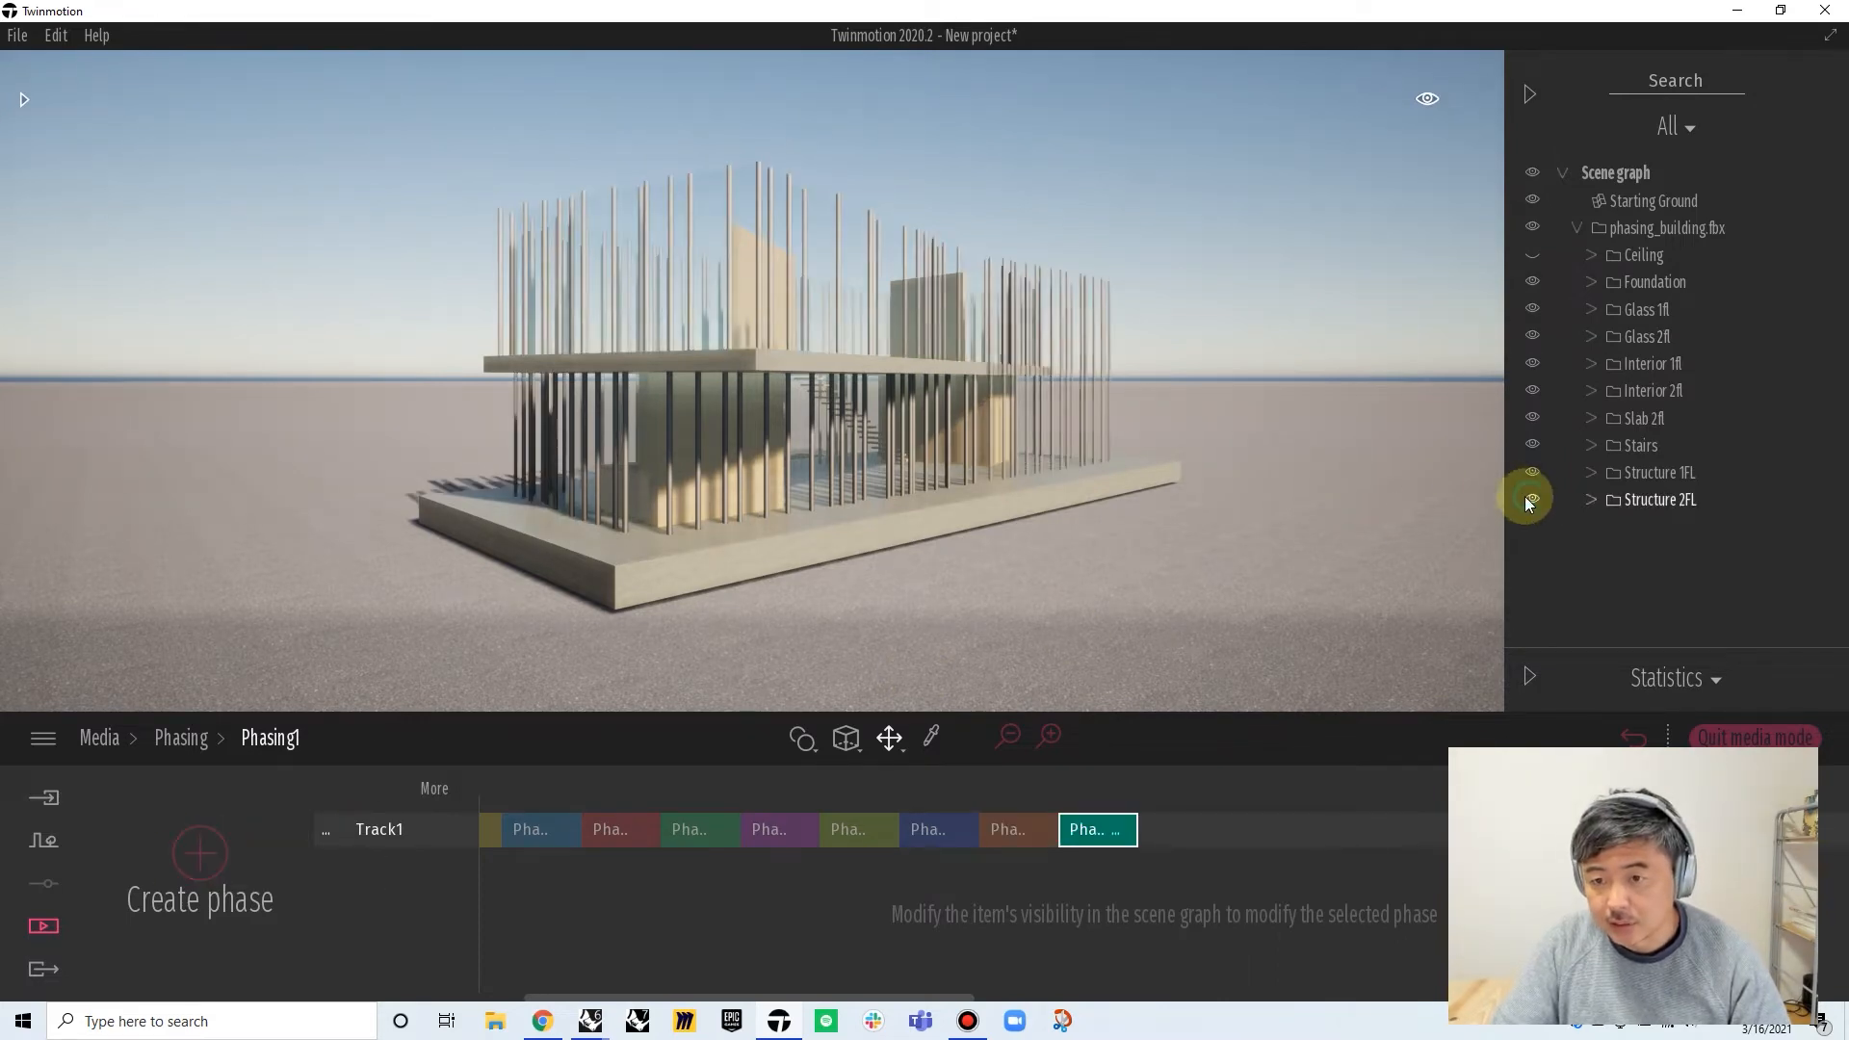
{"action": "left_click", "coordinate": [203, 849]}
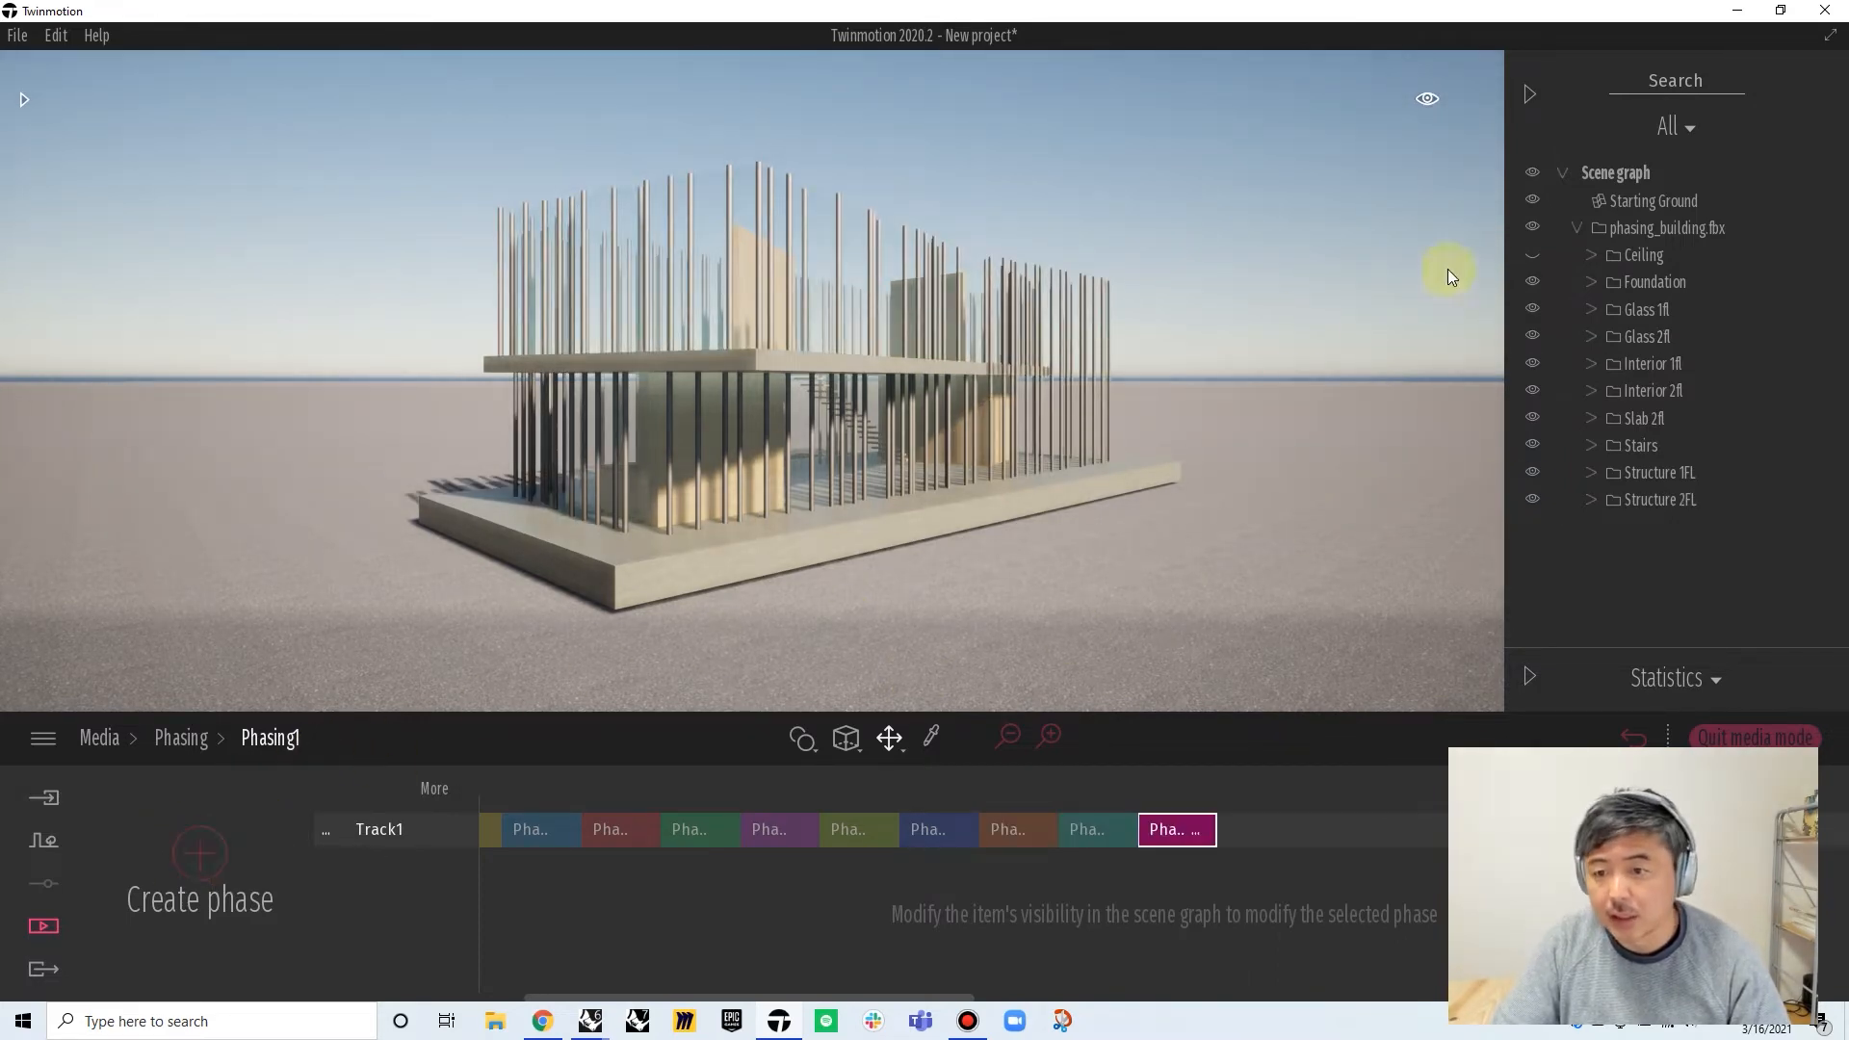
{"action": "left_click", "coordinate": [1532, 255]}
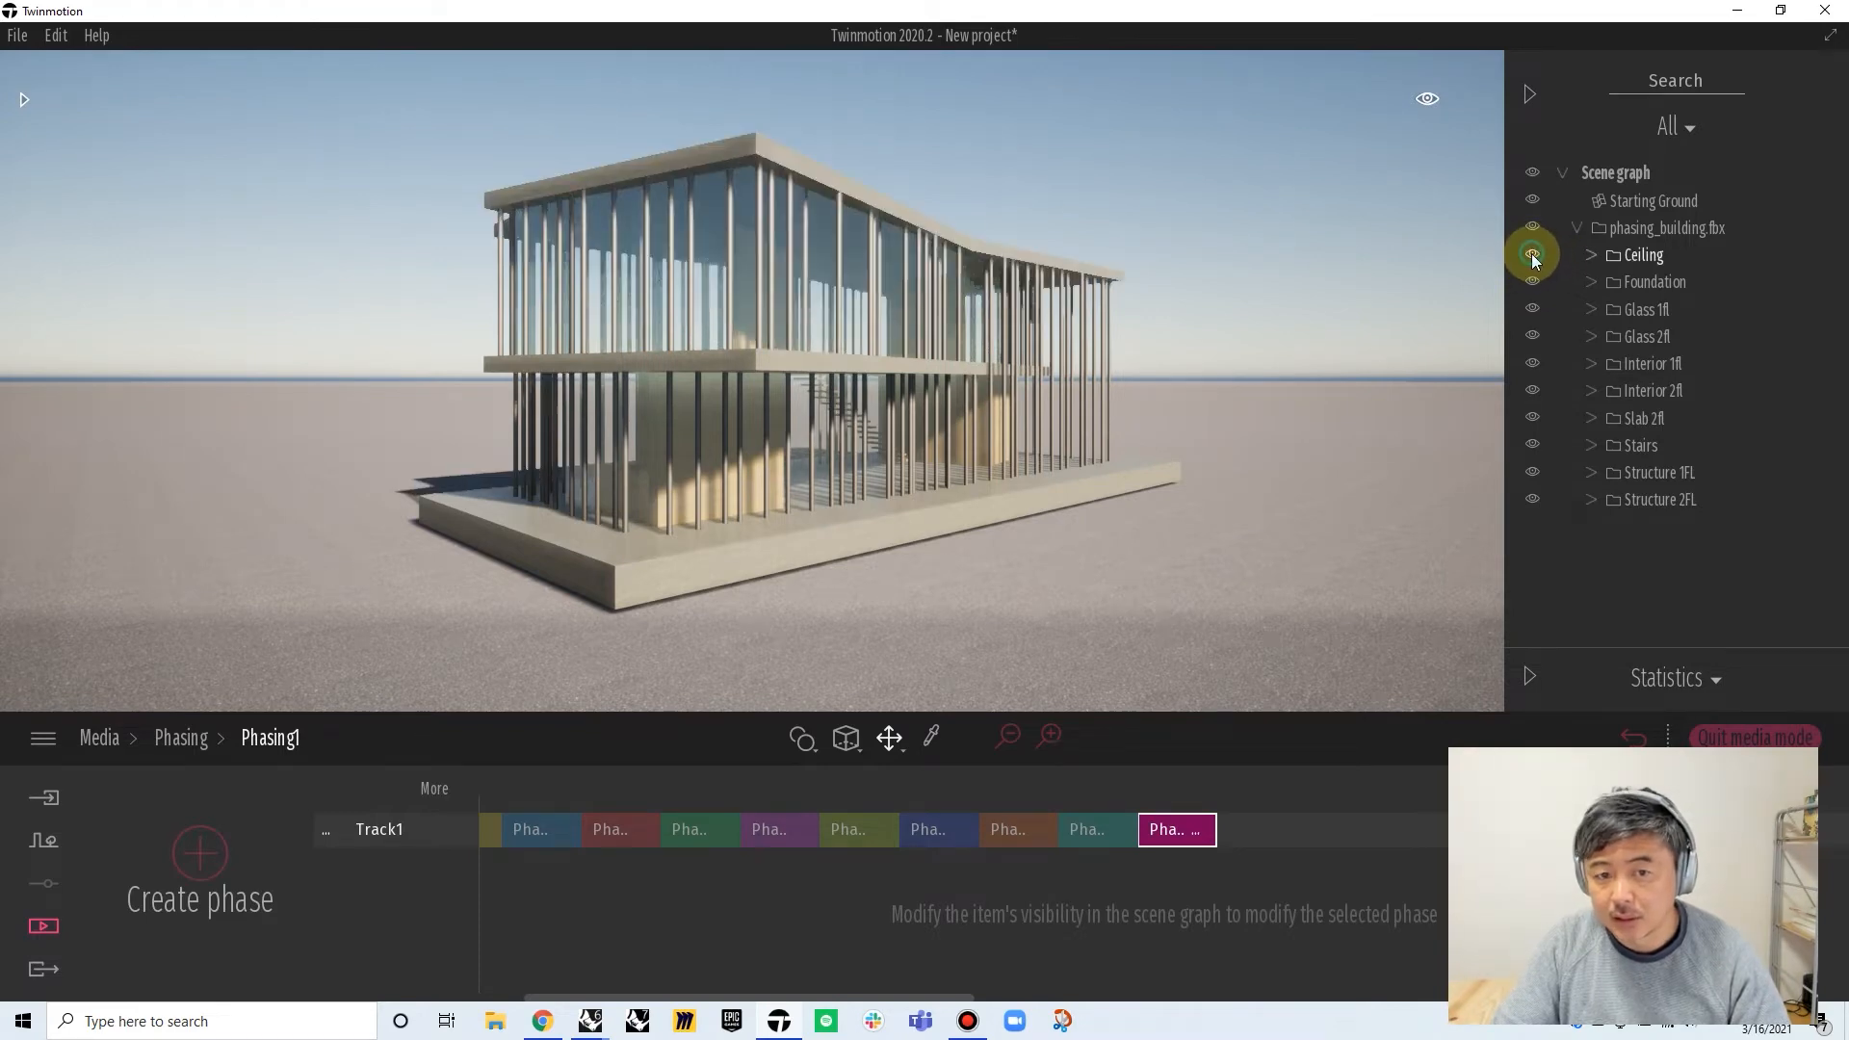
Rewind the phasing timeline to its start and create a new video
{"action": "left_click_drag", "start_coordinate": [557, 783], "coordinate": [174, 828]}
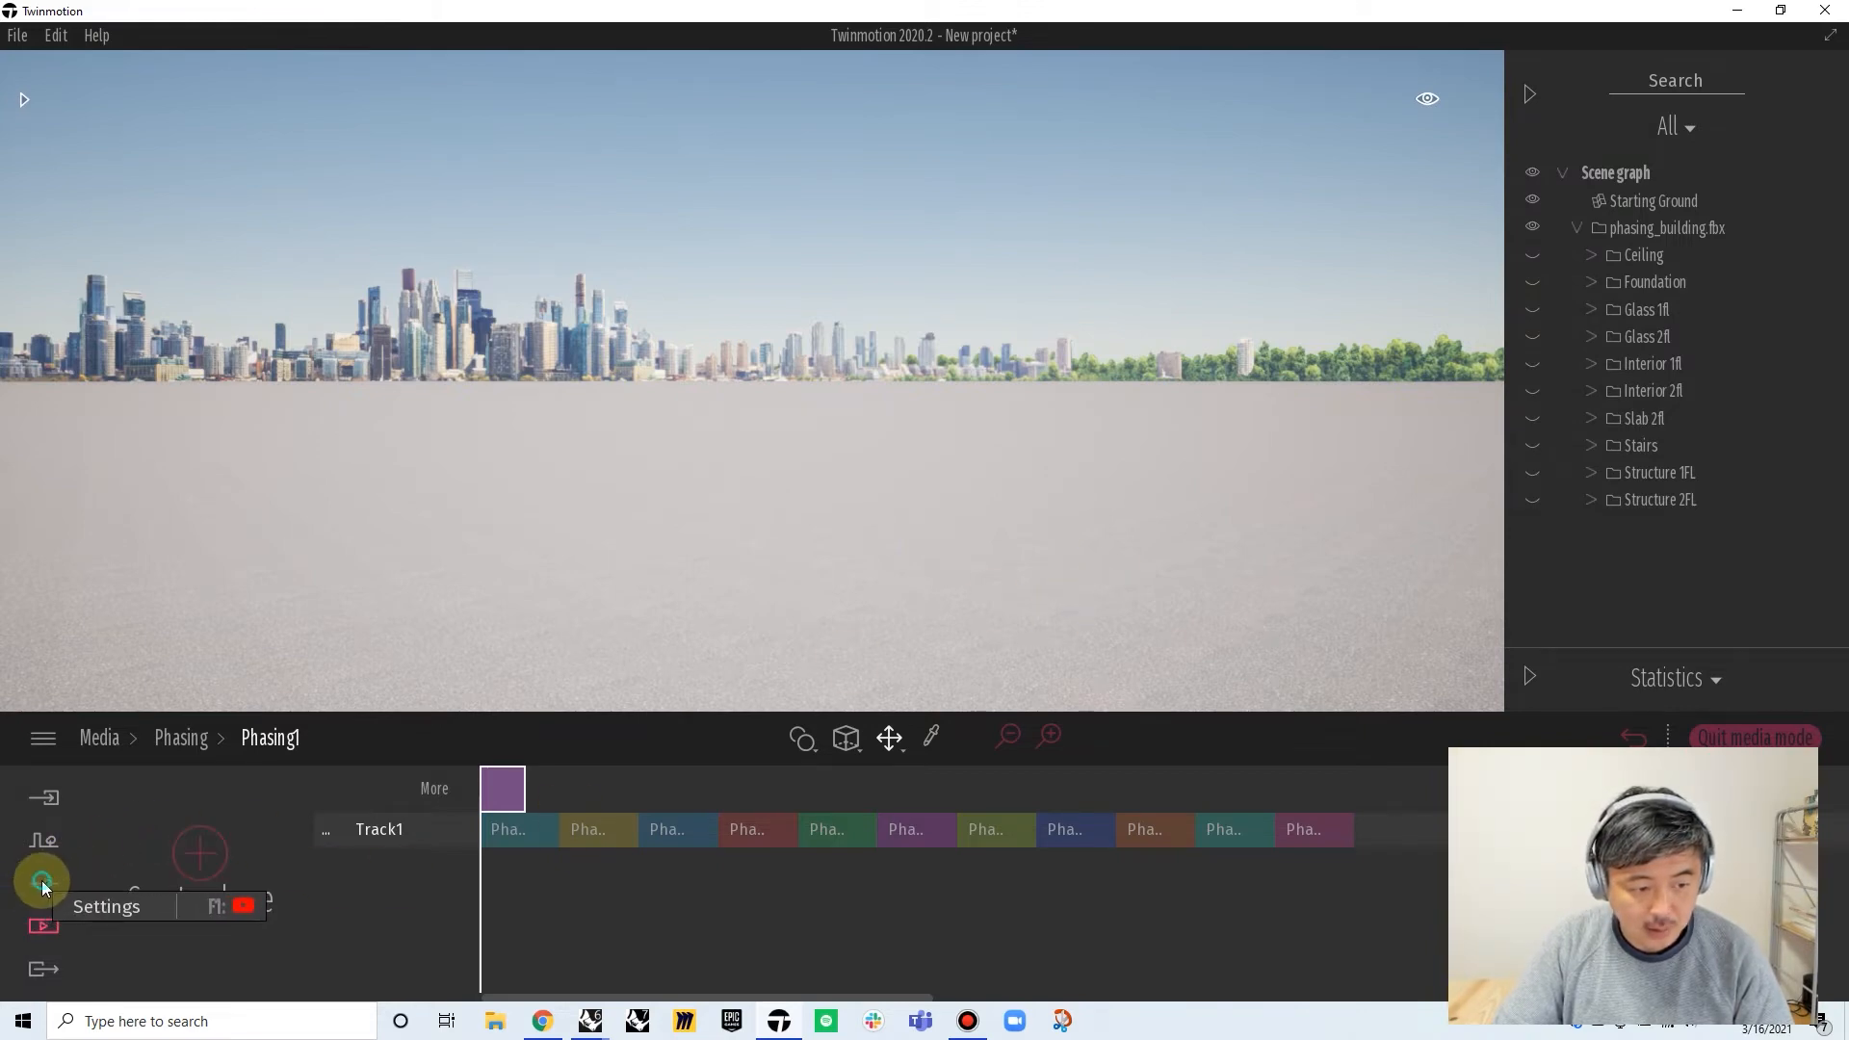
{"action": "left_click", "coordinate": [39, 836]}
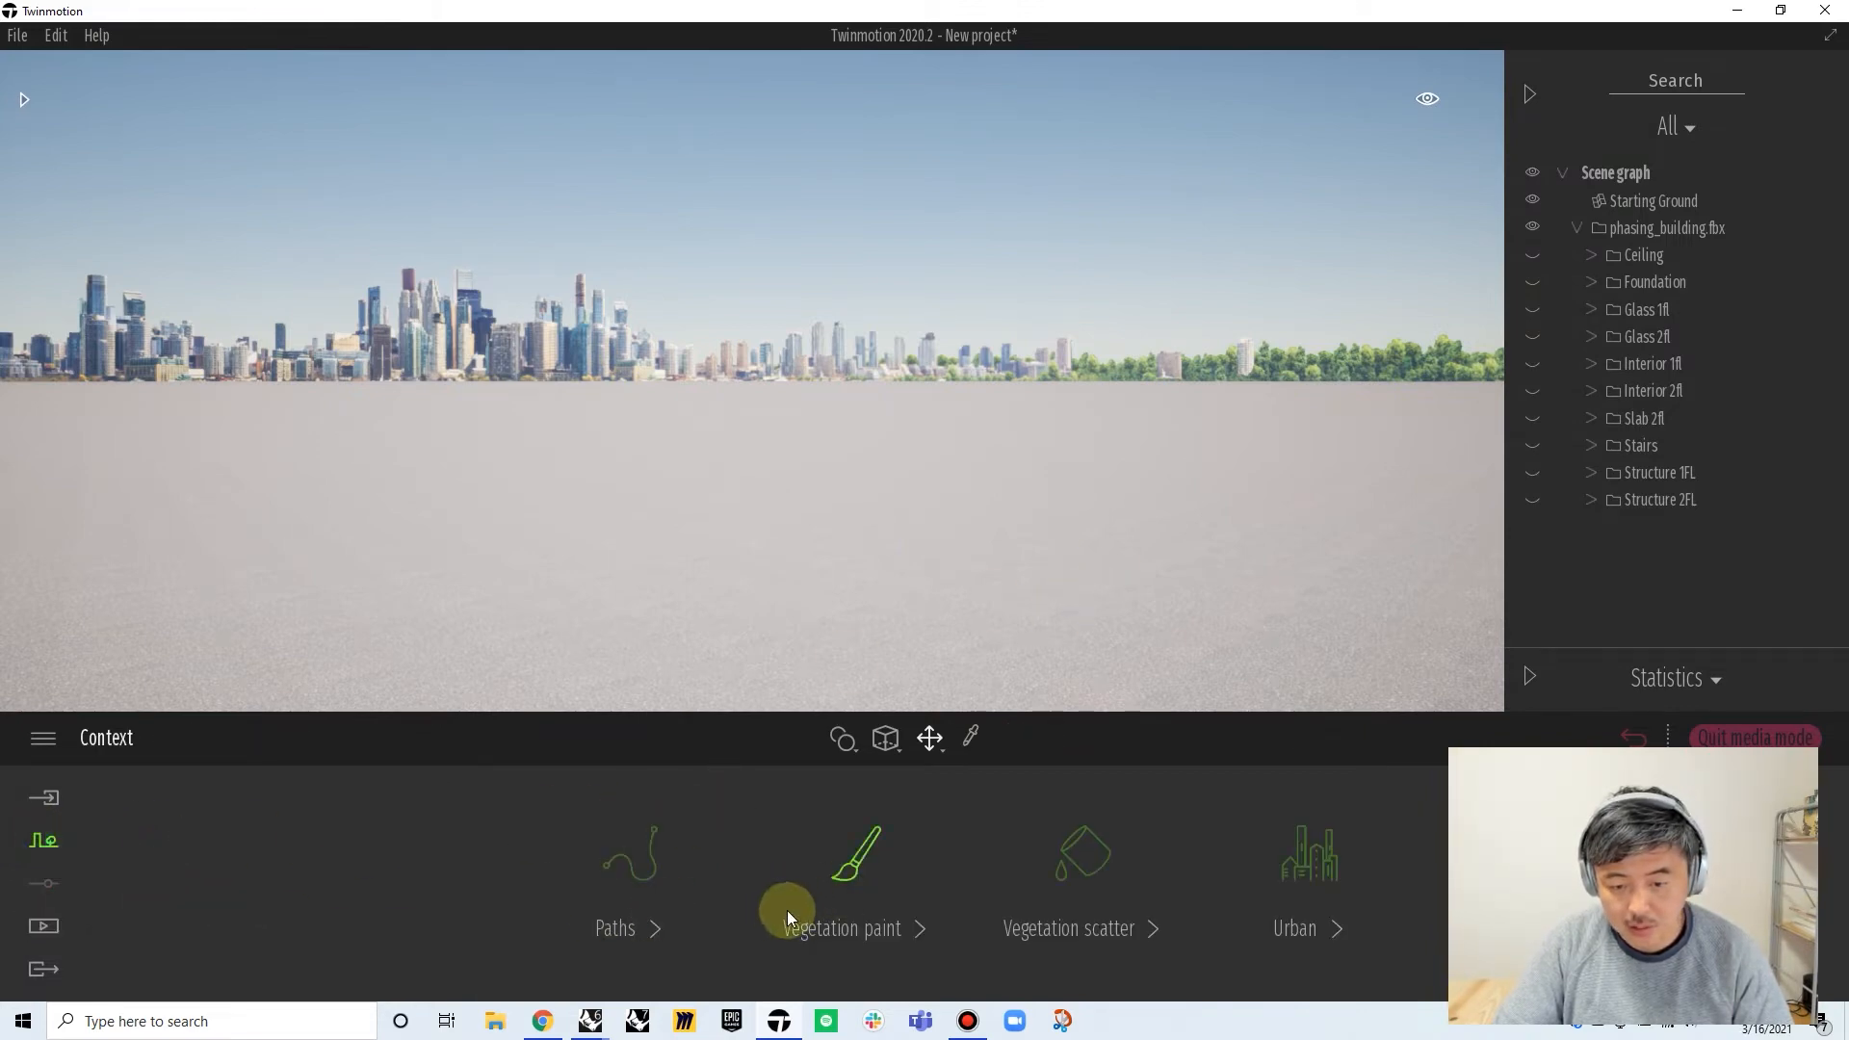
{"action": "left_click", "coordinate": [43, 927]}
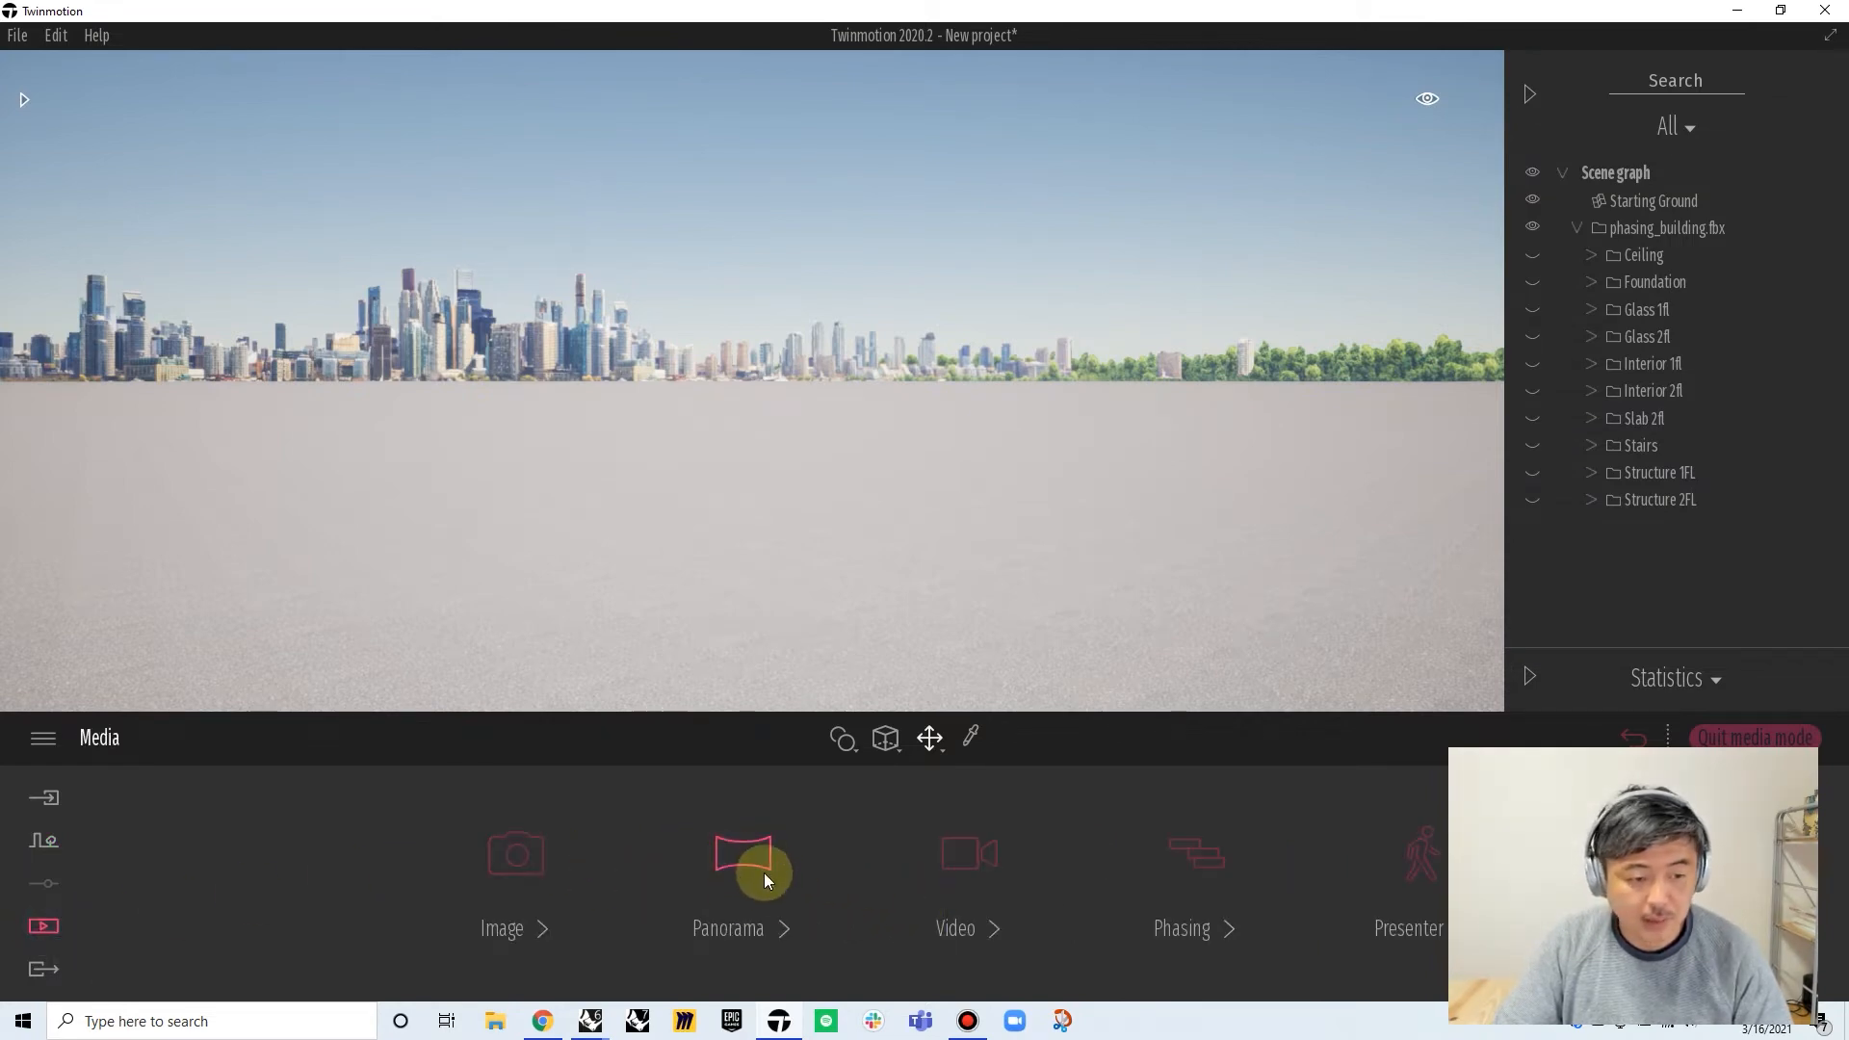
{"action": "left_click", "coordinate": [1220, 915]}
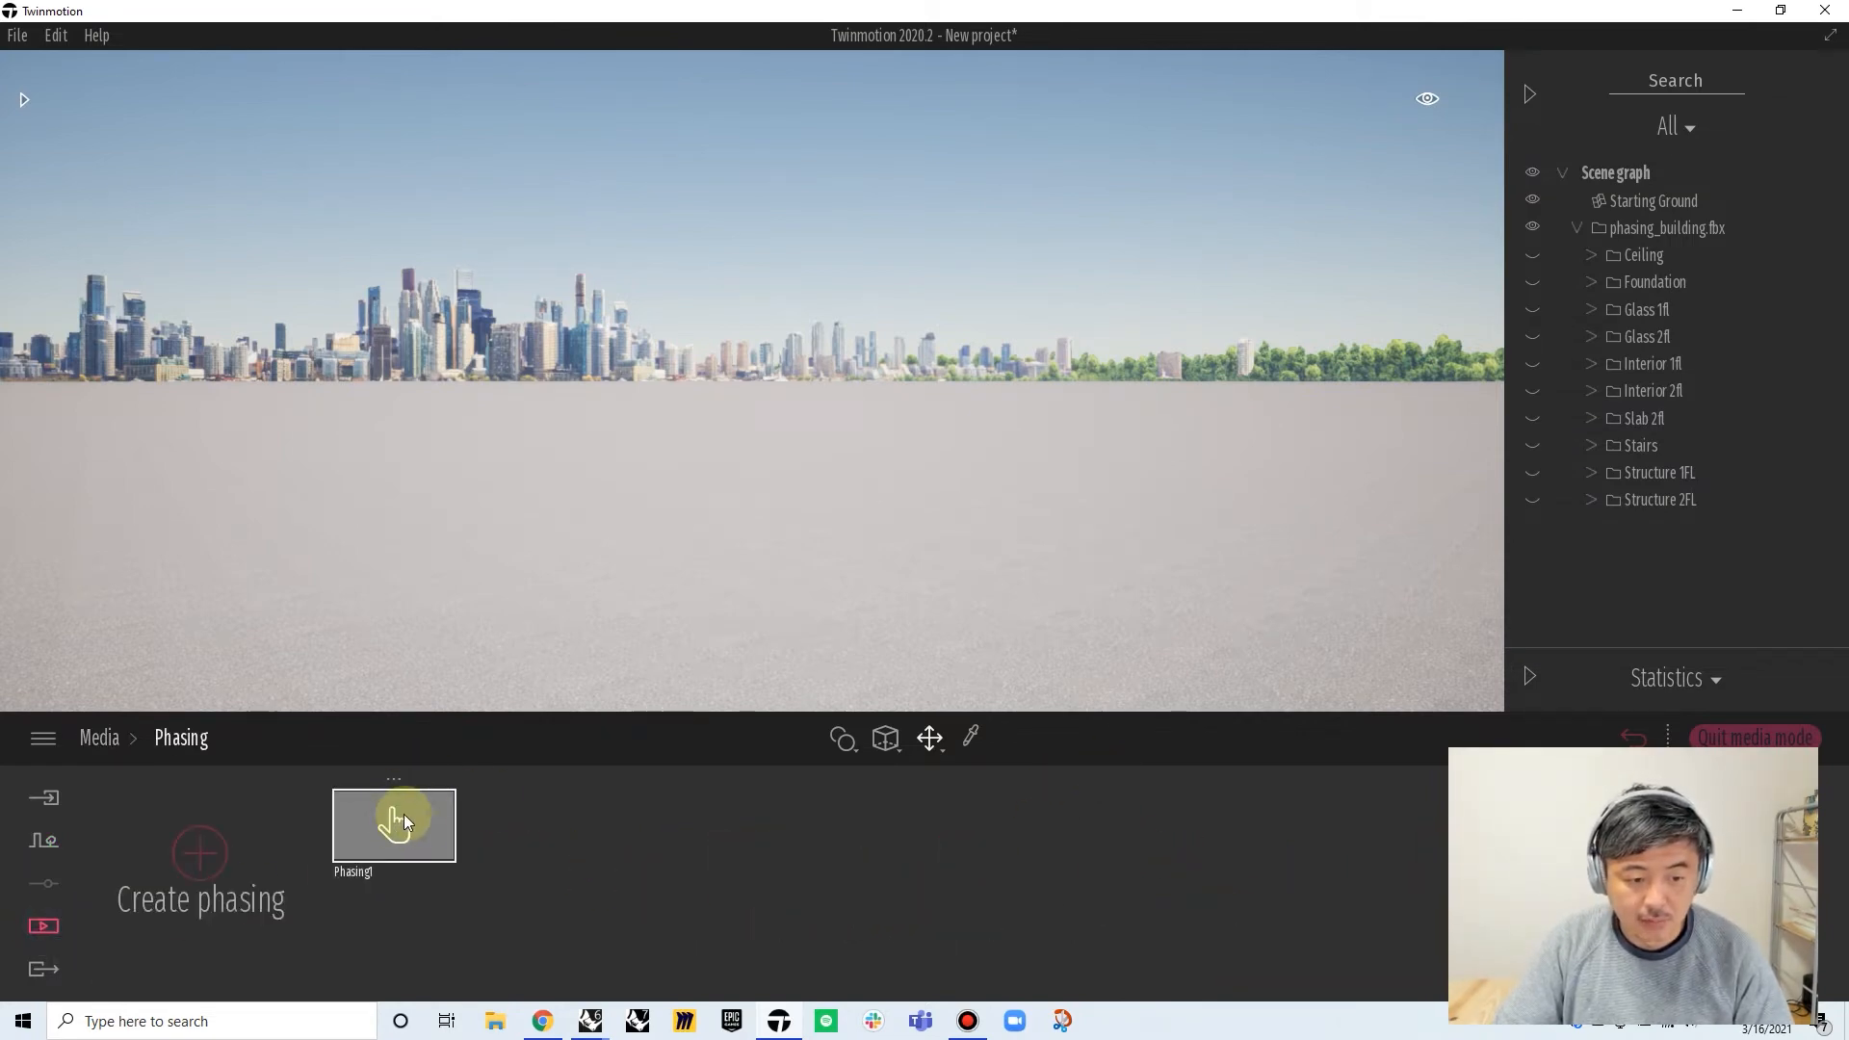
{"action": "left_click", "coordinate": [39, 925]}
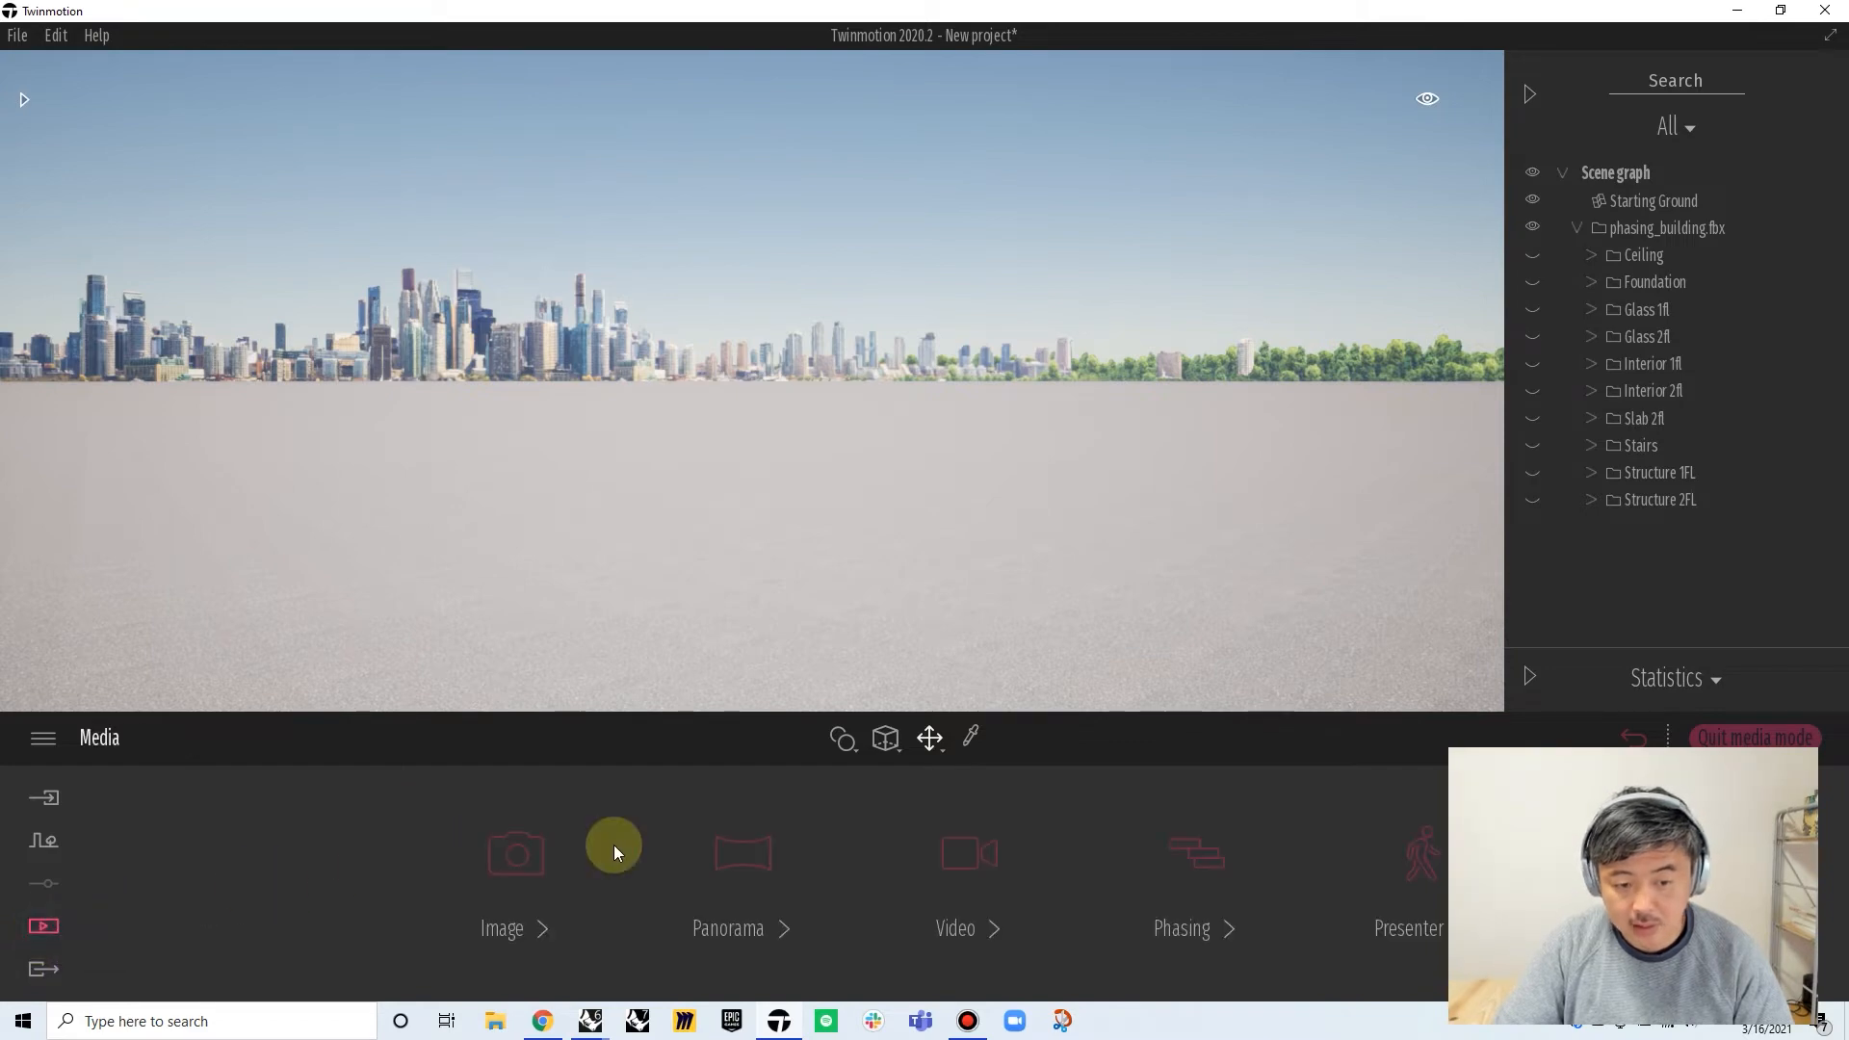
{"action": "left_click", "coordinate": [959, 925]}
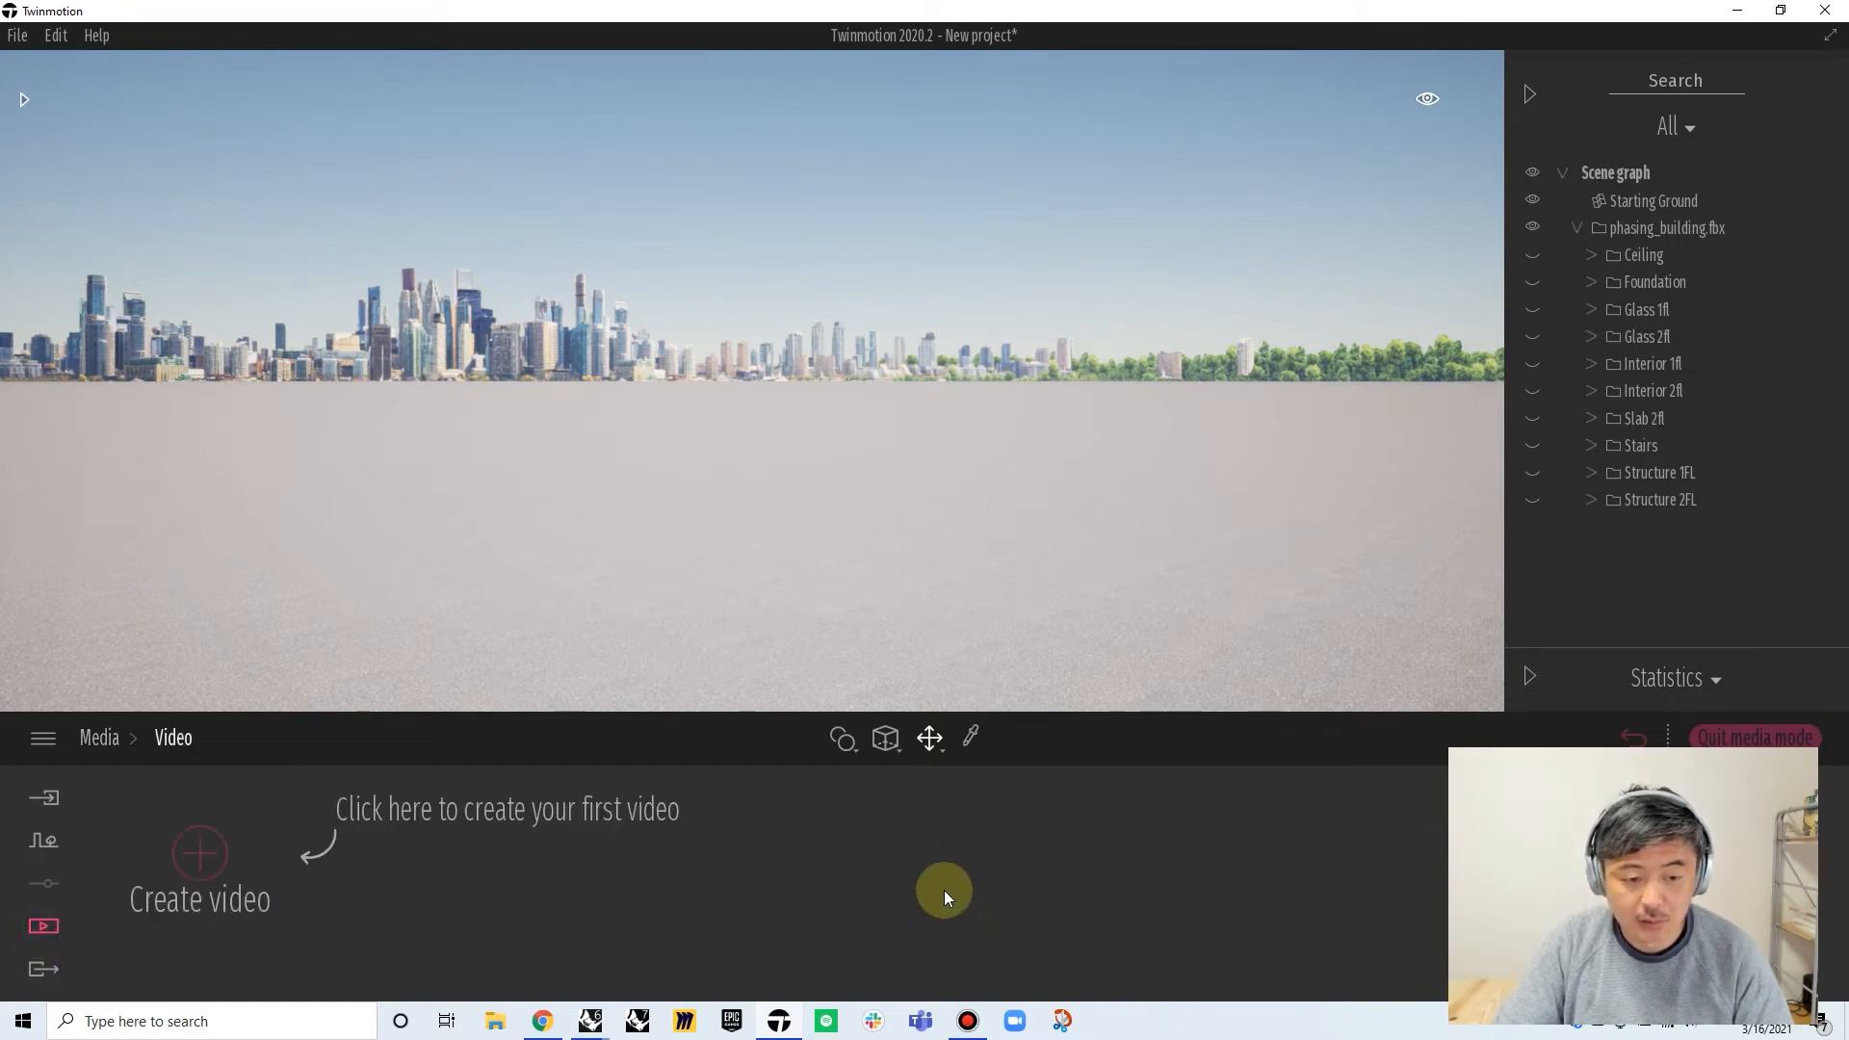
{"action": "left_click", "coordinate": [198, 855]}
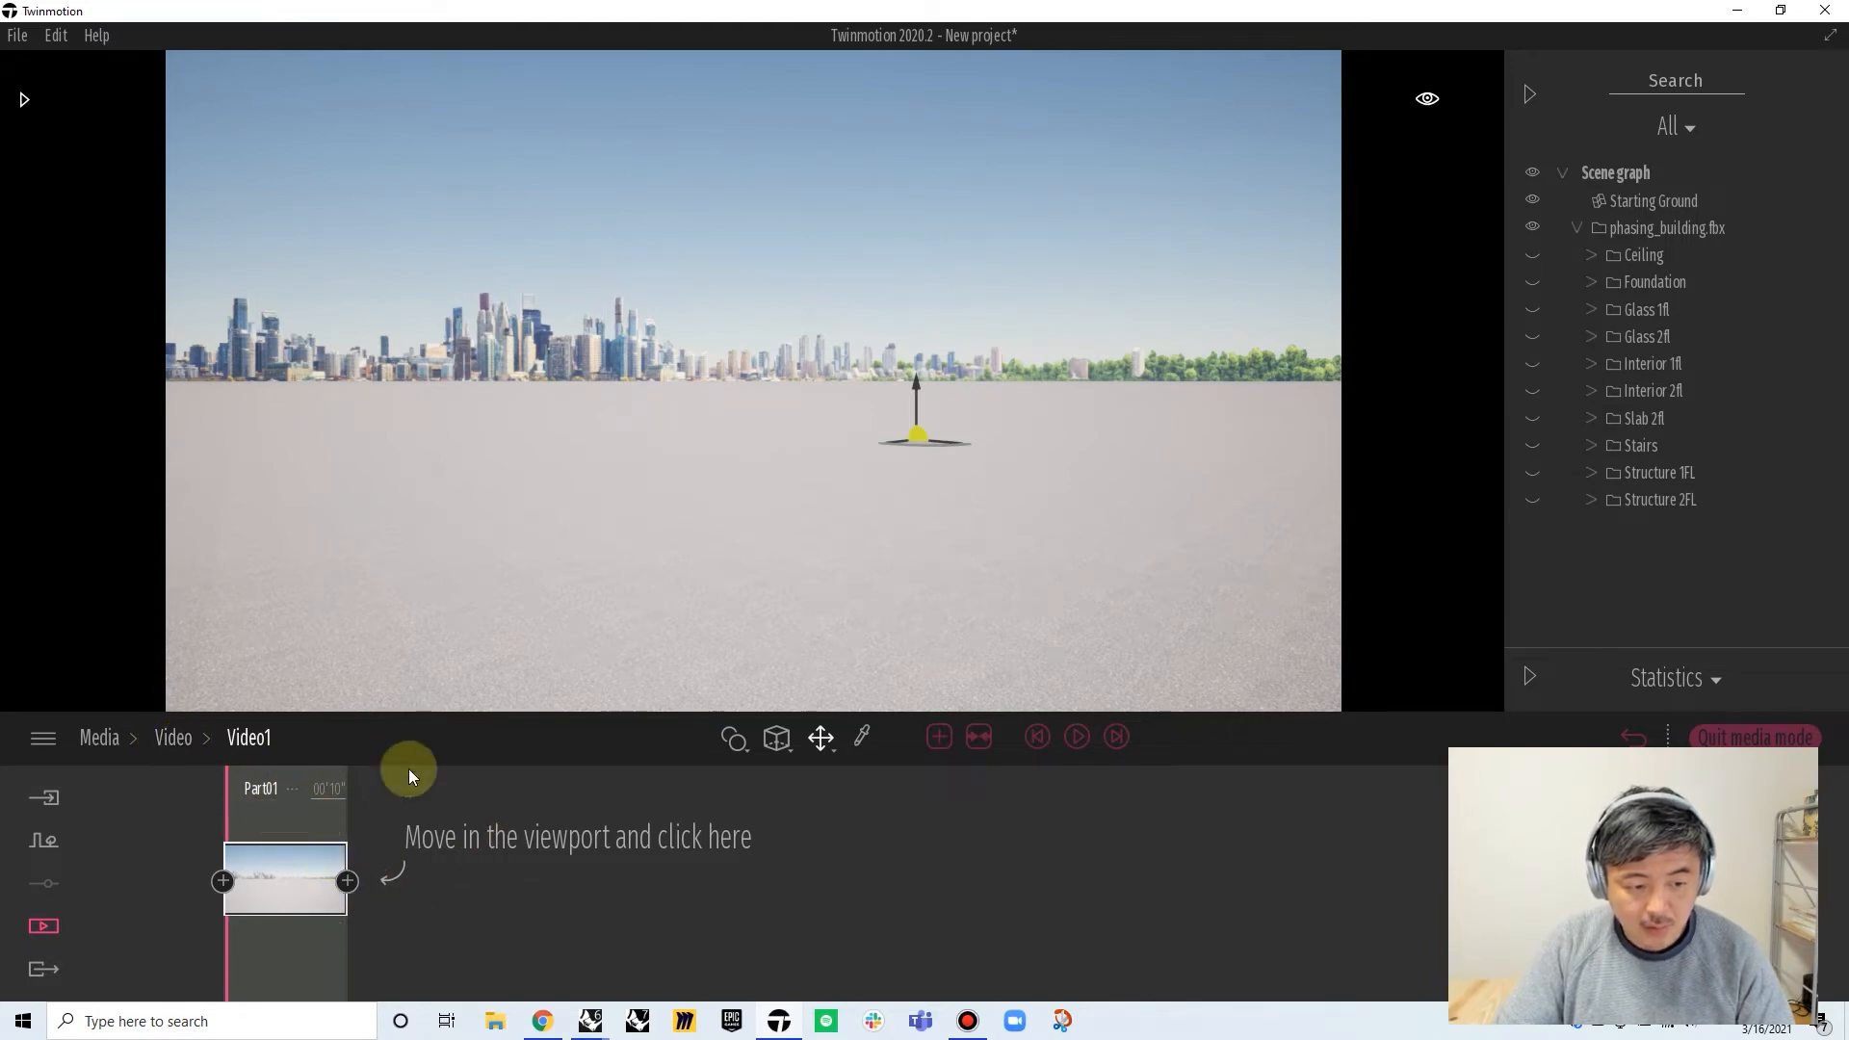
Assign Phasing1 as the phasing of Video1 and reopen the video for editing
{"action": "left_click", "coordinate": [172, 736]}
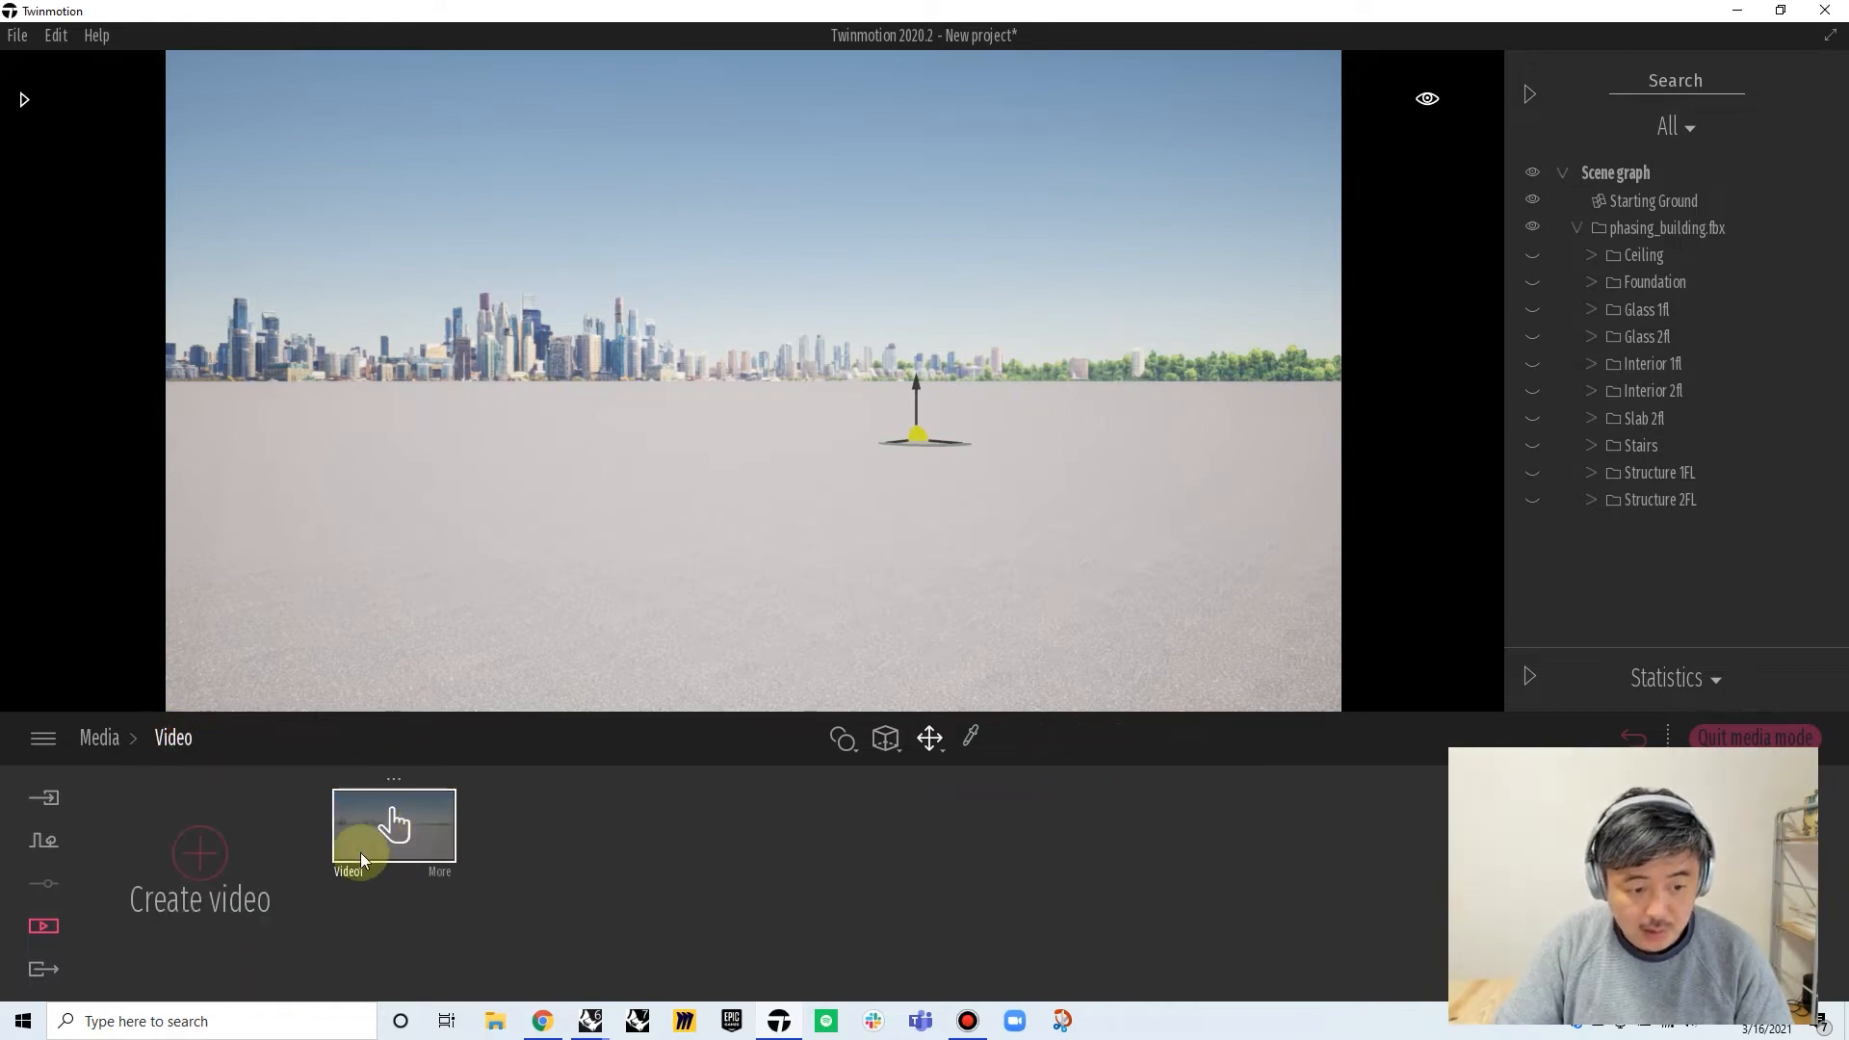
{"action": "left_click", "coordinate": [437, 872]}
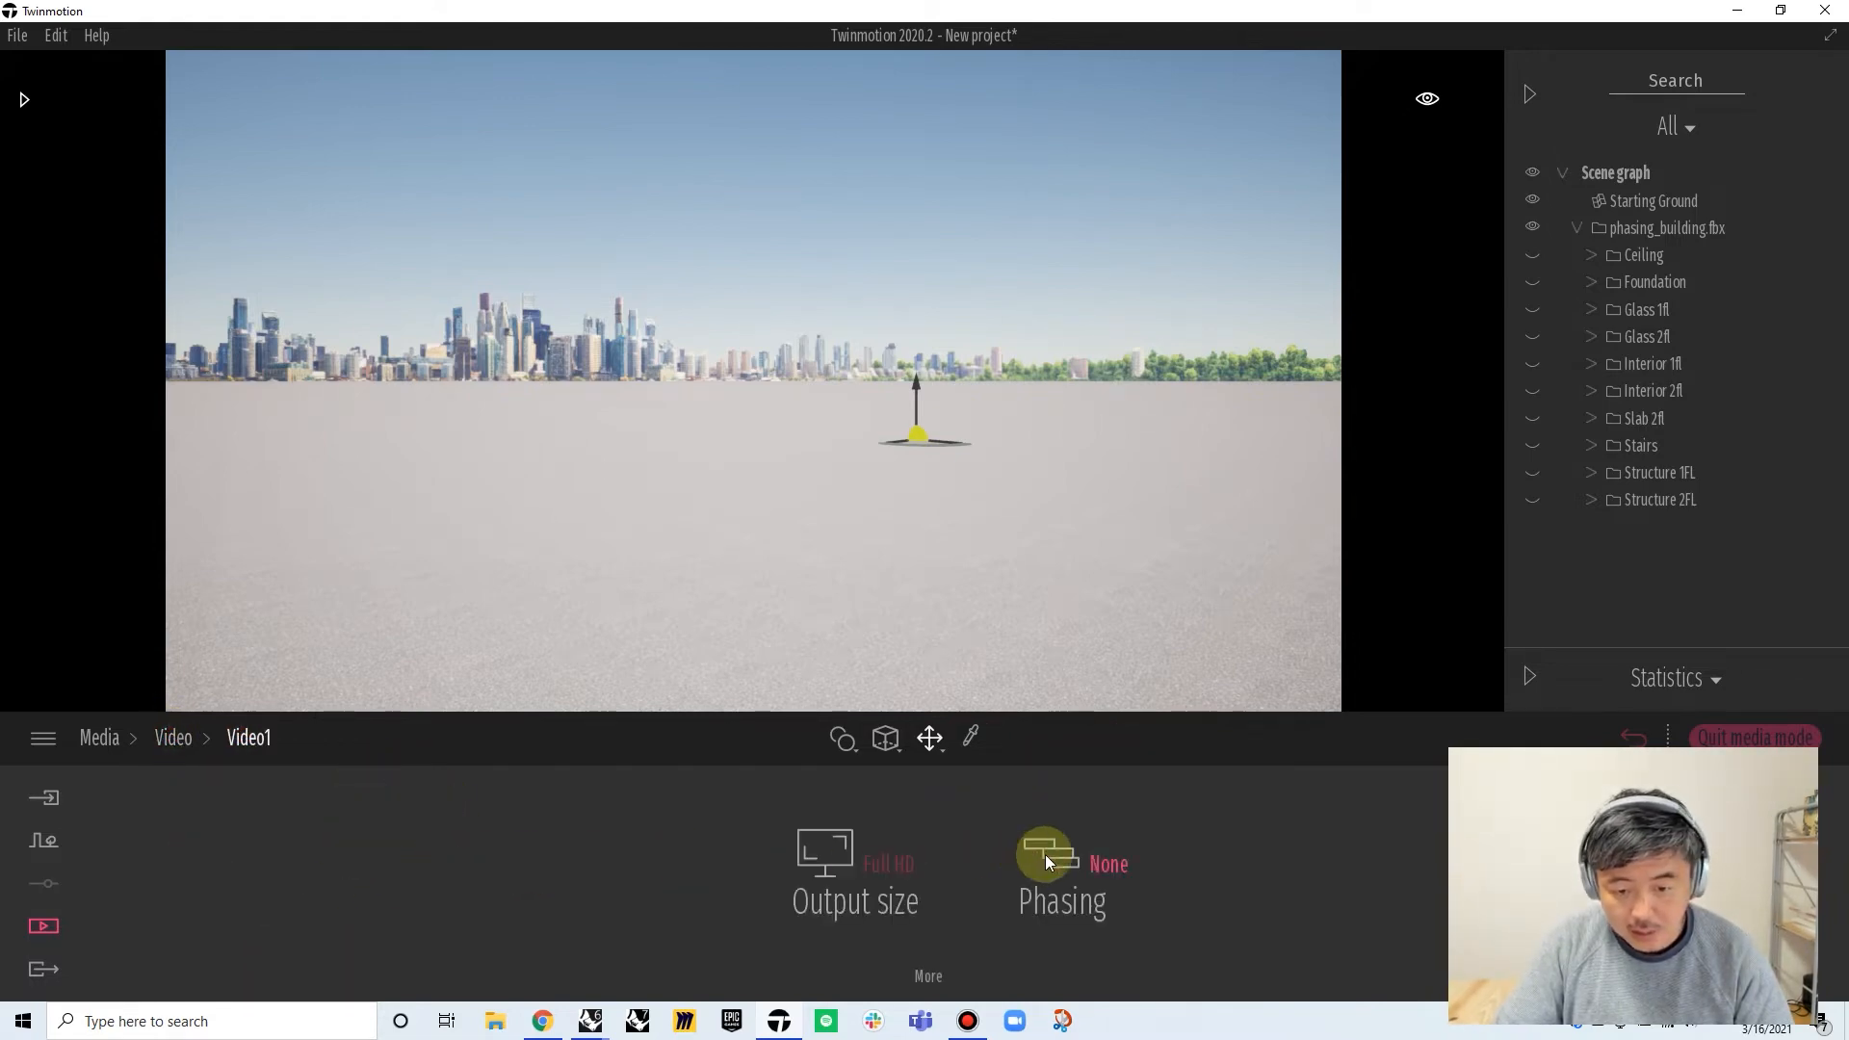
{"action": "left_click", "coordinate": [1107, 864]}
{"action": "left_click", "coordinate": [1091, 788]}
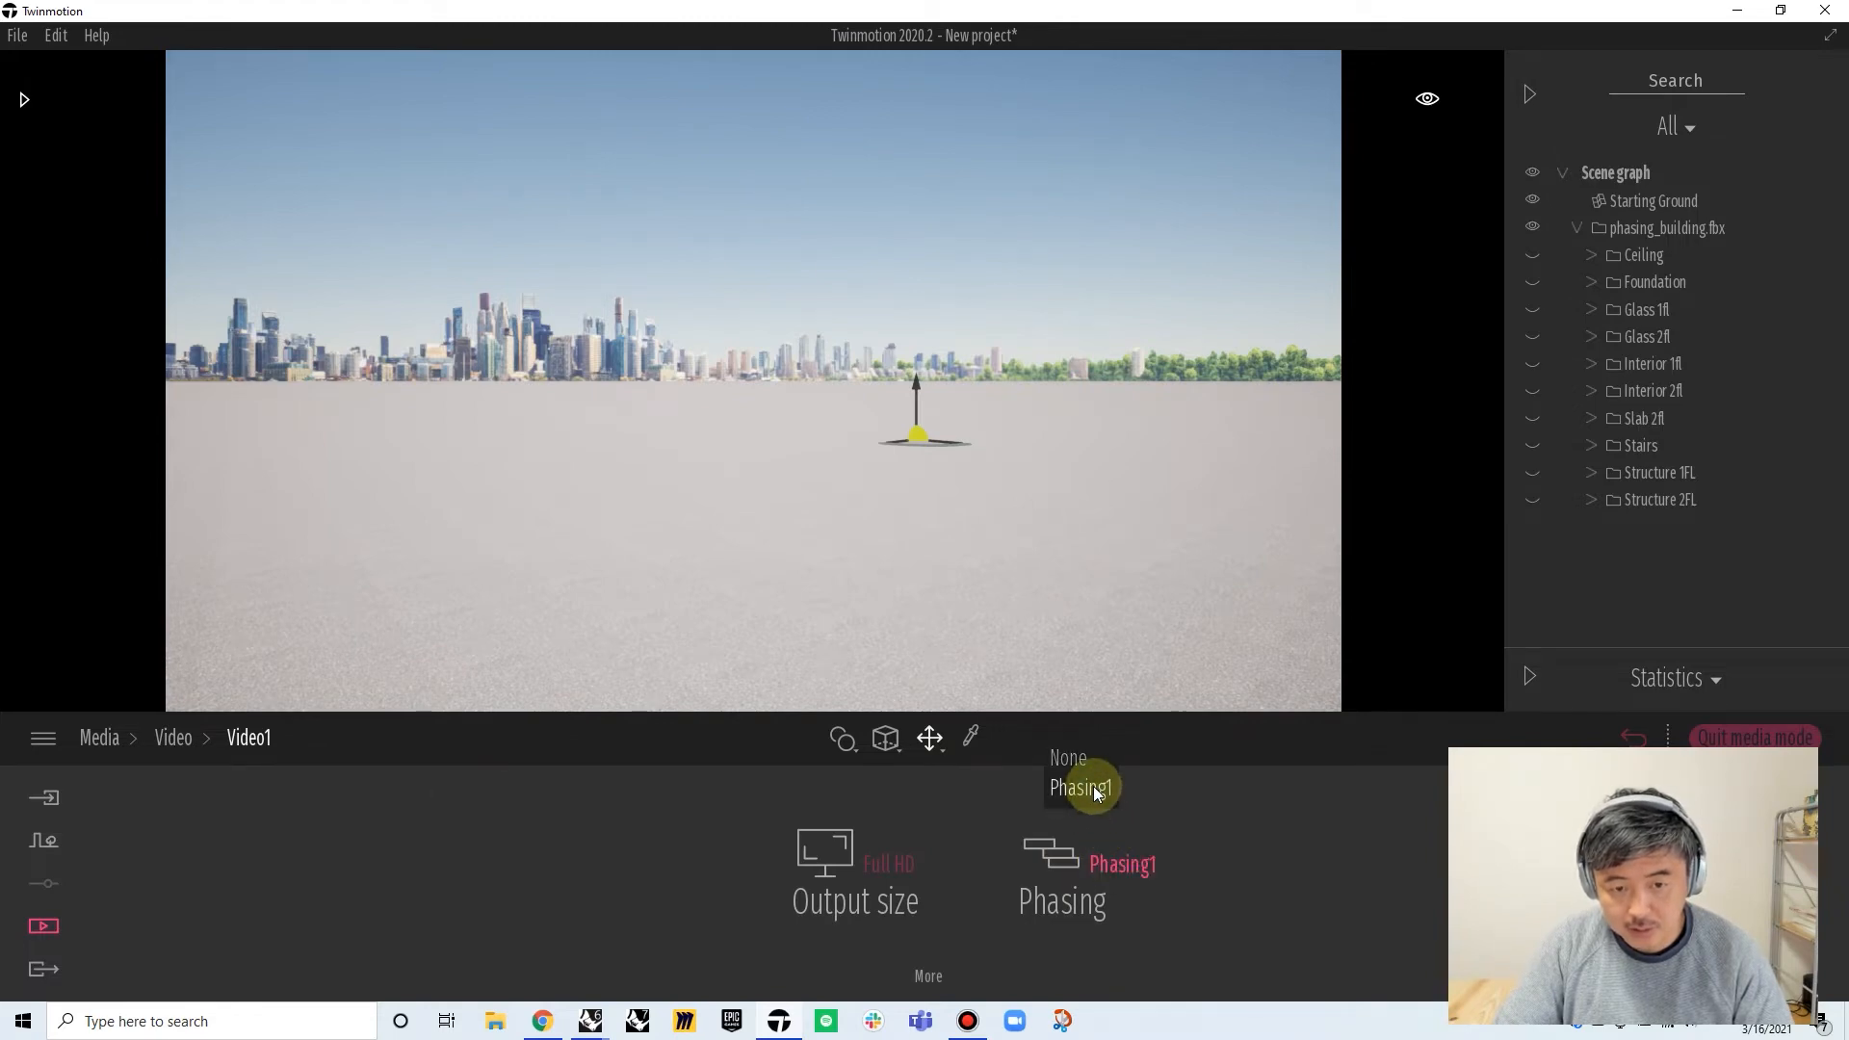
{"action": "left_click", "coordinate": [179, 736]}
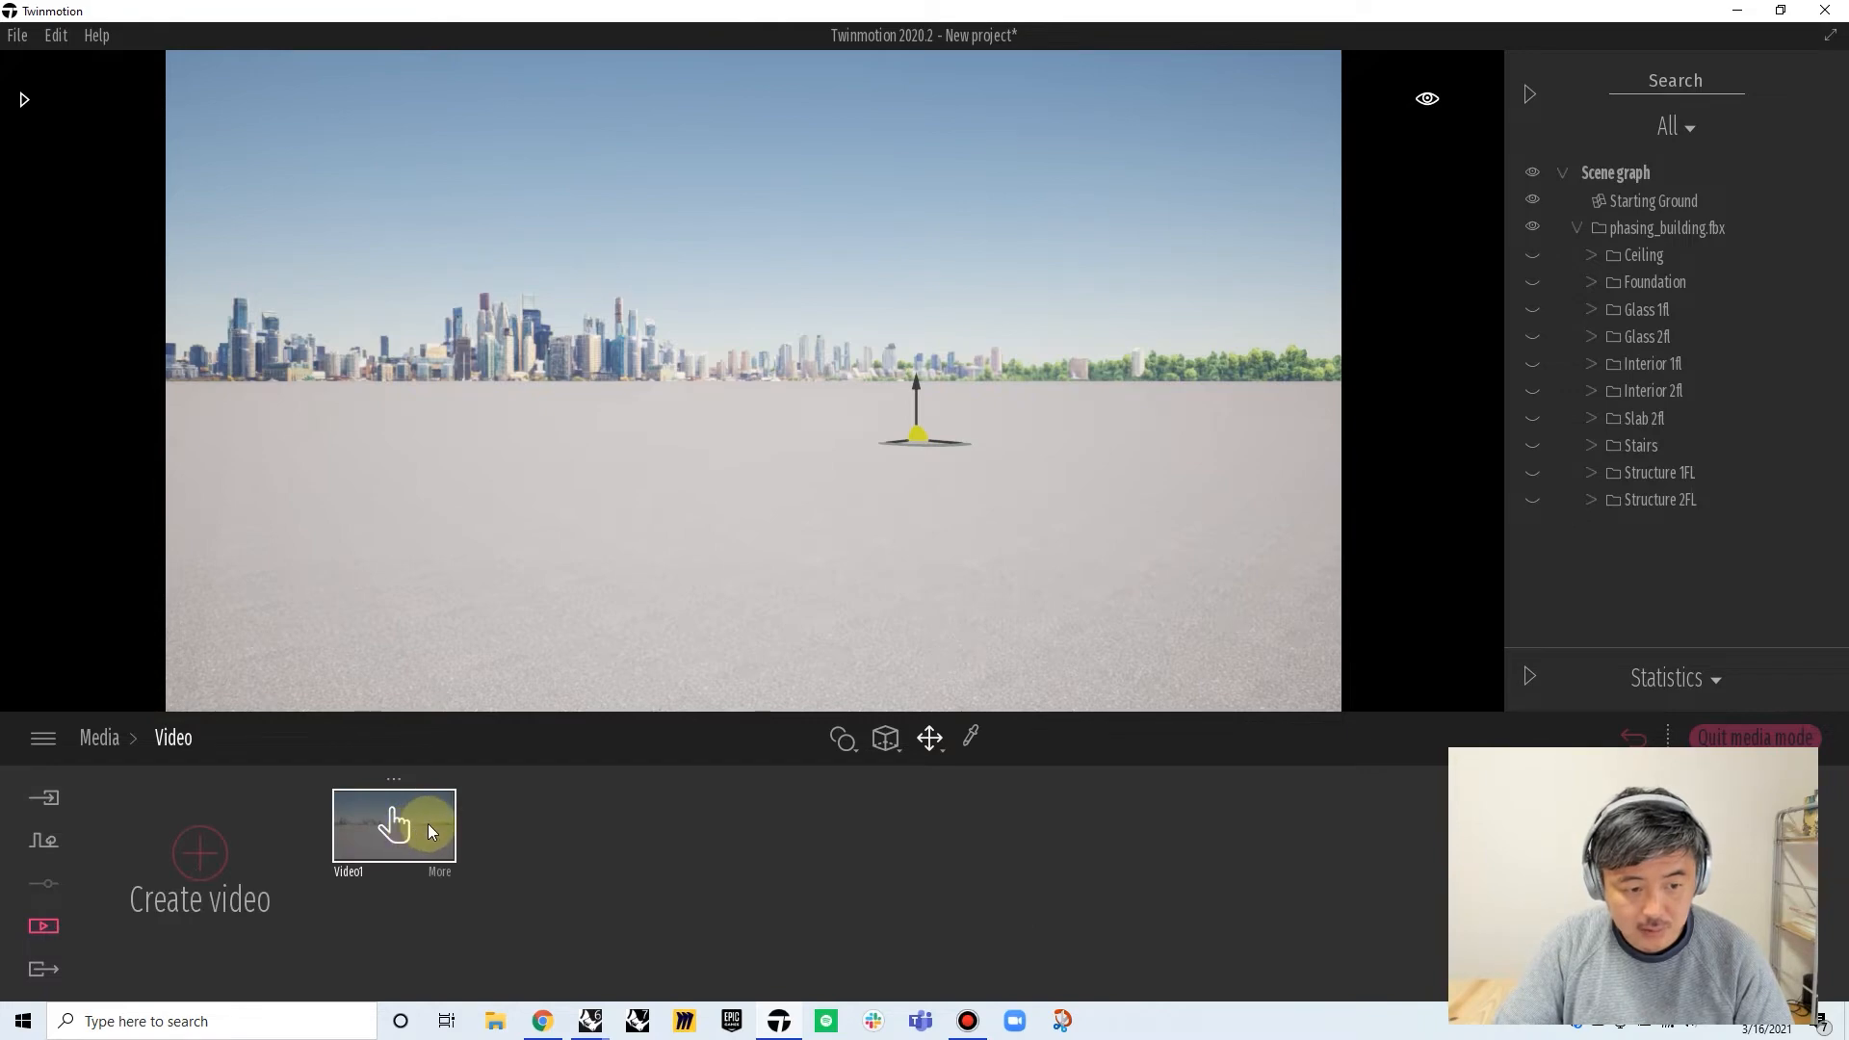
{"action": "left_click", "coordinate": [428, 824]}
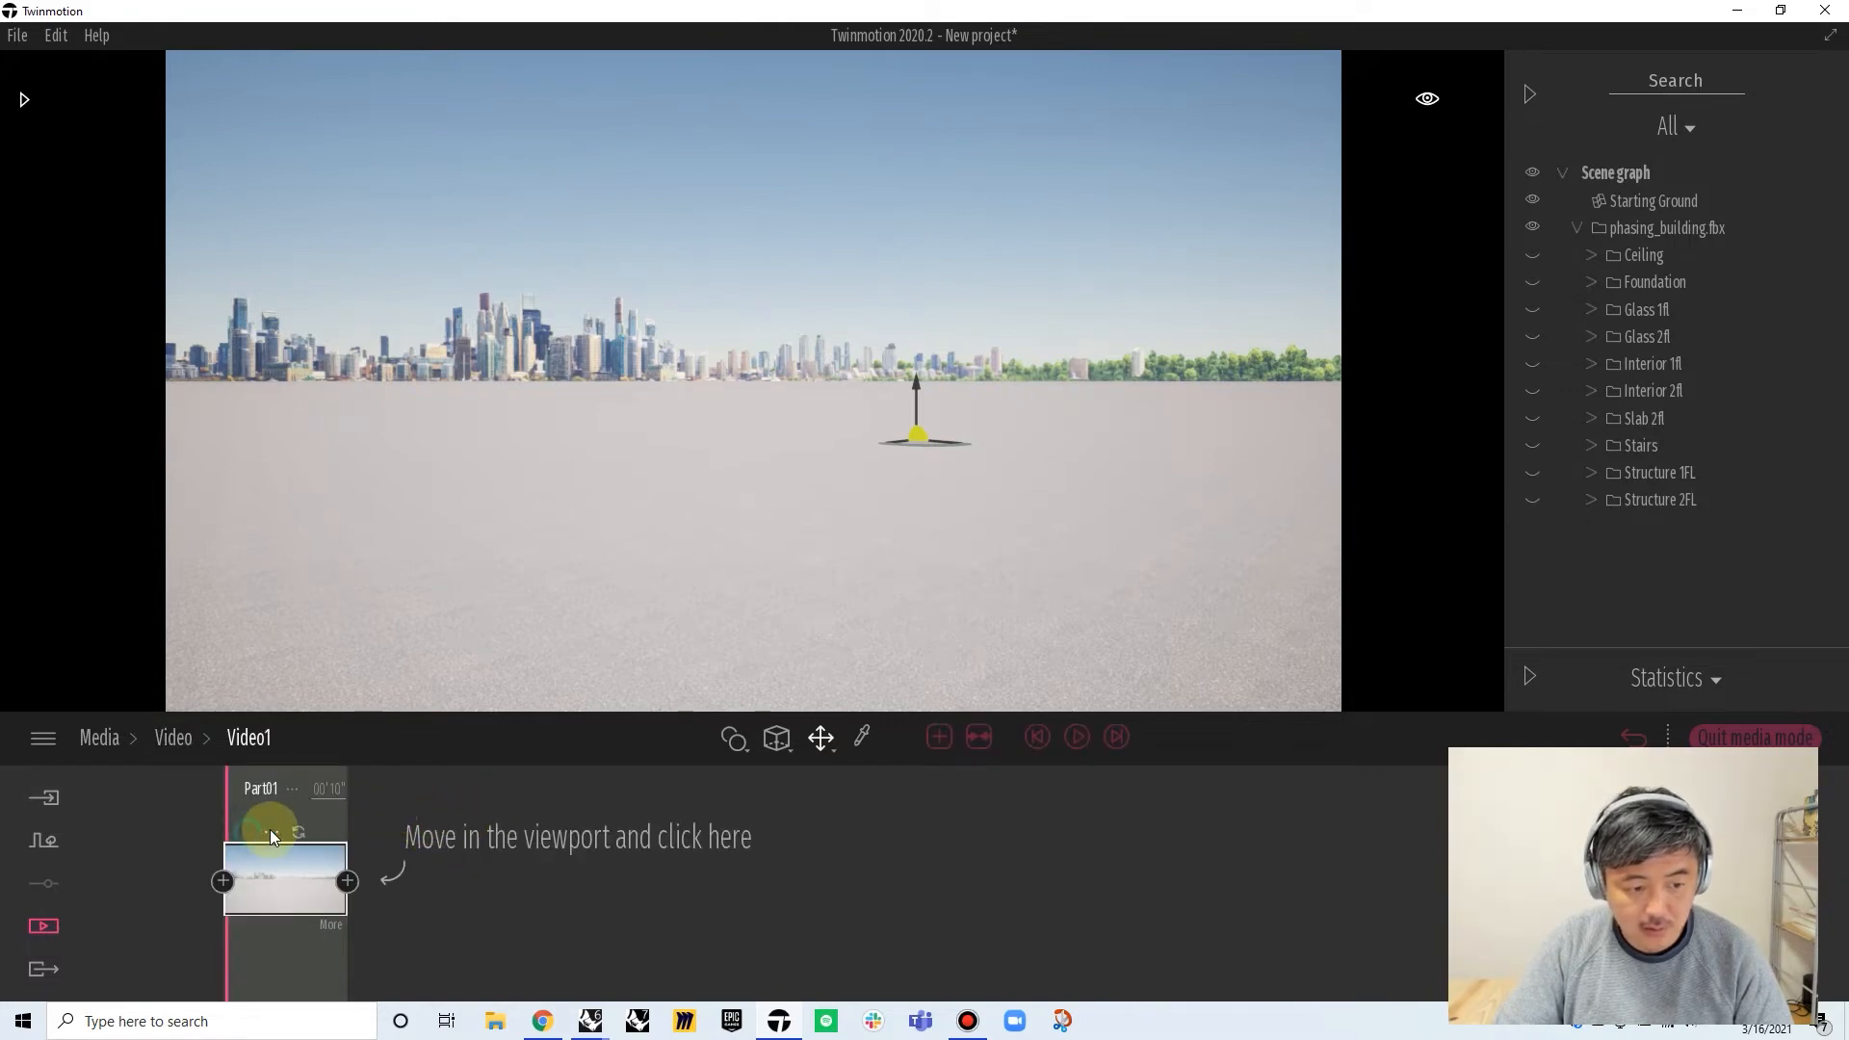
Advance the video to a partly built phase, reframe the camera on the building and add a second keyframe after the first
{"action": "mouse_move", "coordinate": [228, 963]}
{"action": "left_mouse_down"}
{"action": "mouse_move", "coordinate": [342, 952]}
{"action": "mouse_move", "coordinate": [241, 956]}
{"action": "mouse_move", "coordinate": [263, 956]}
{"action": "left_mouse_up"}
{"action": "right_click_drag", "start_coordinate": [898, 491], "coordinate": [976, 428]}
{"action": "key", "text": "a"}
{"action": "key", "text": "s"}
{"action": "key", "text": "w"}
{"action": "key", "text": "d"}
{"action": "key", "text": "s"}
{"action": "key", "text": "e"}
{"action": "key", "text": "q"}
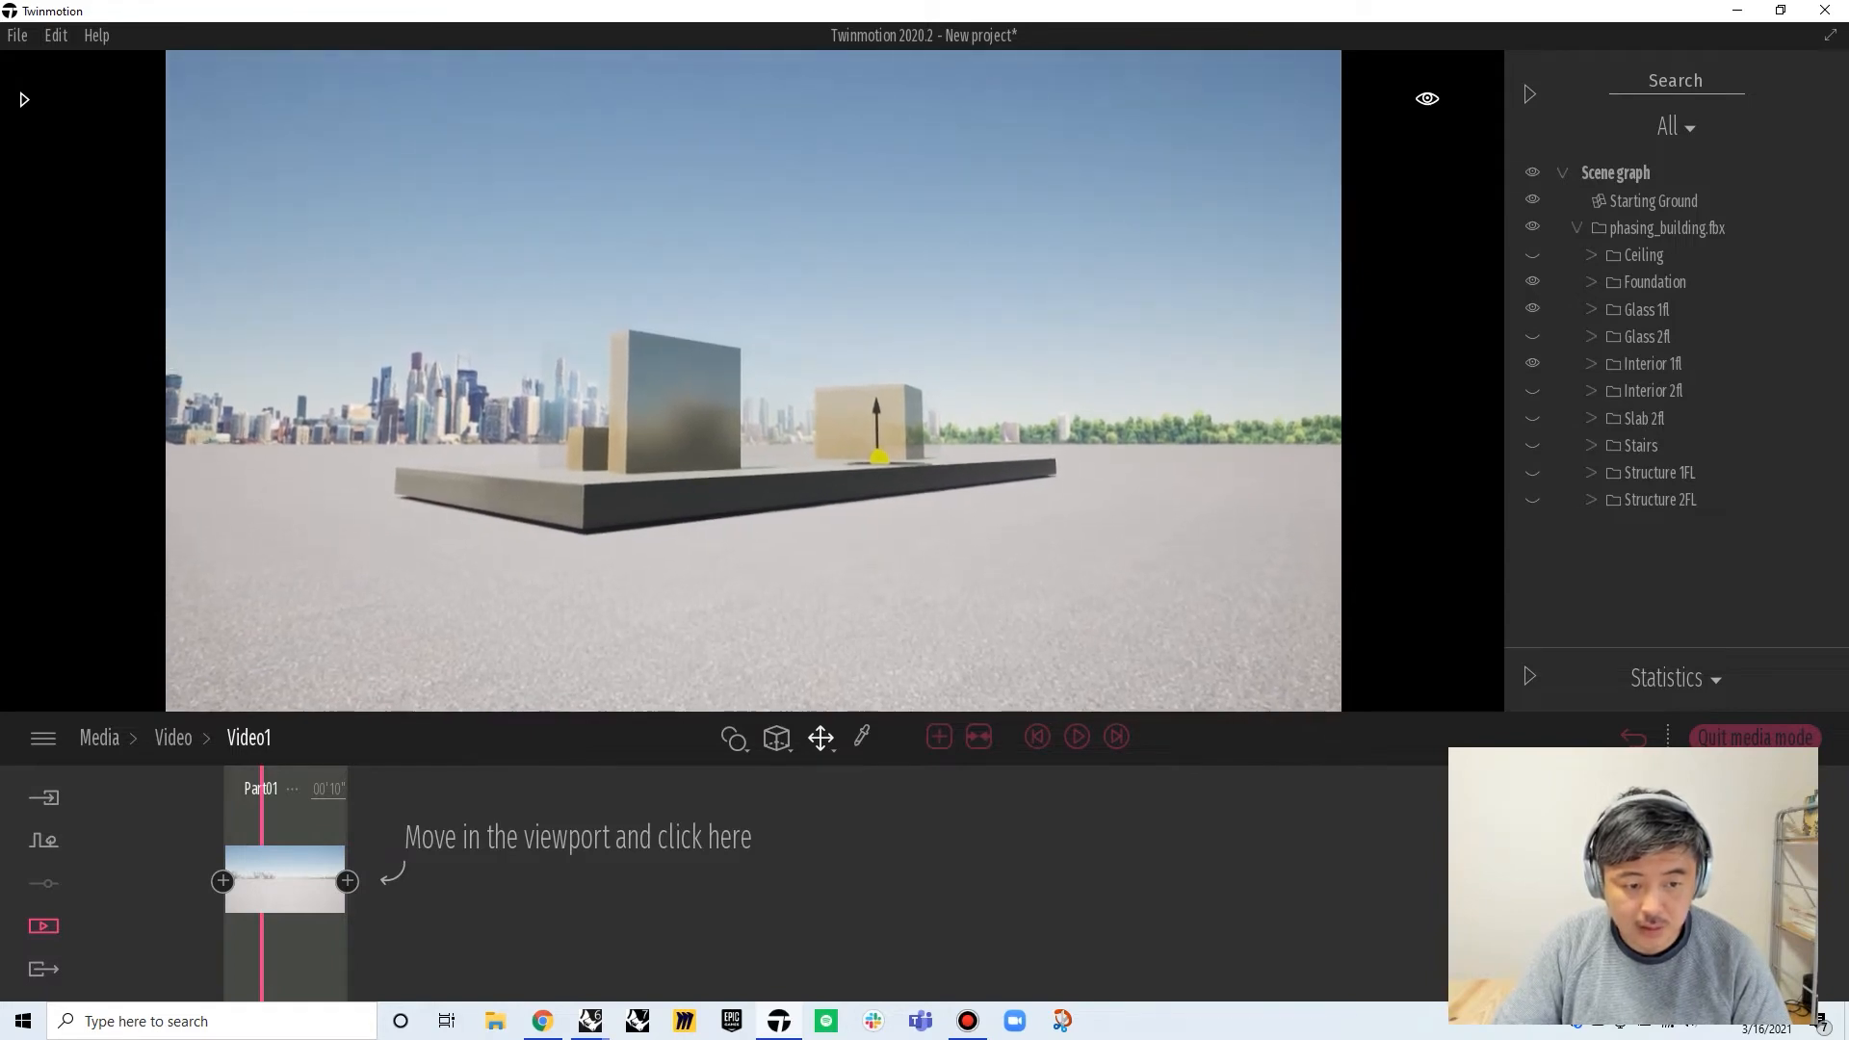
{"action": "left_click", "coordinate": [349, 880]}
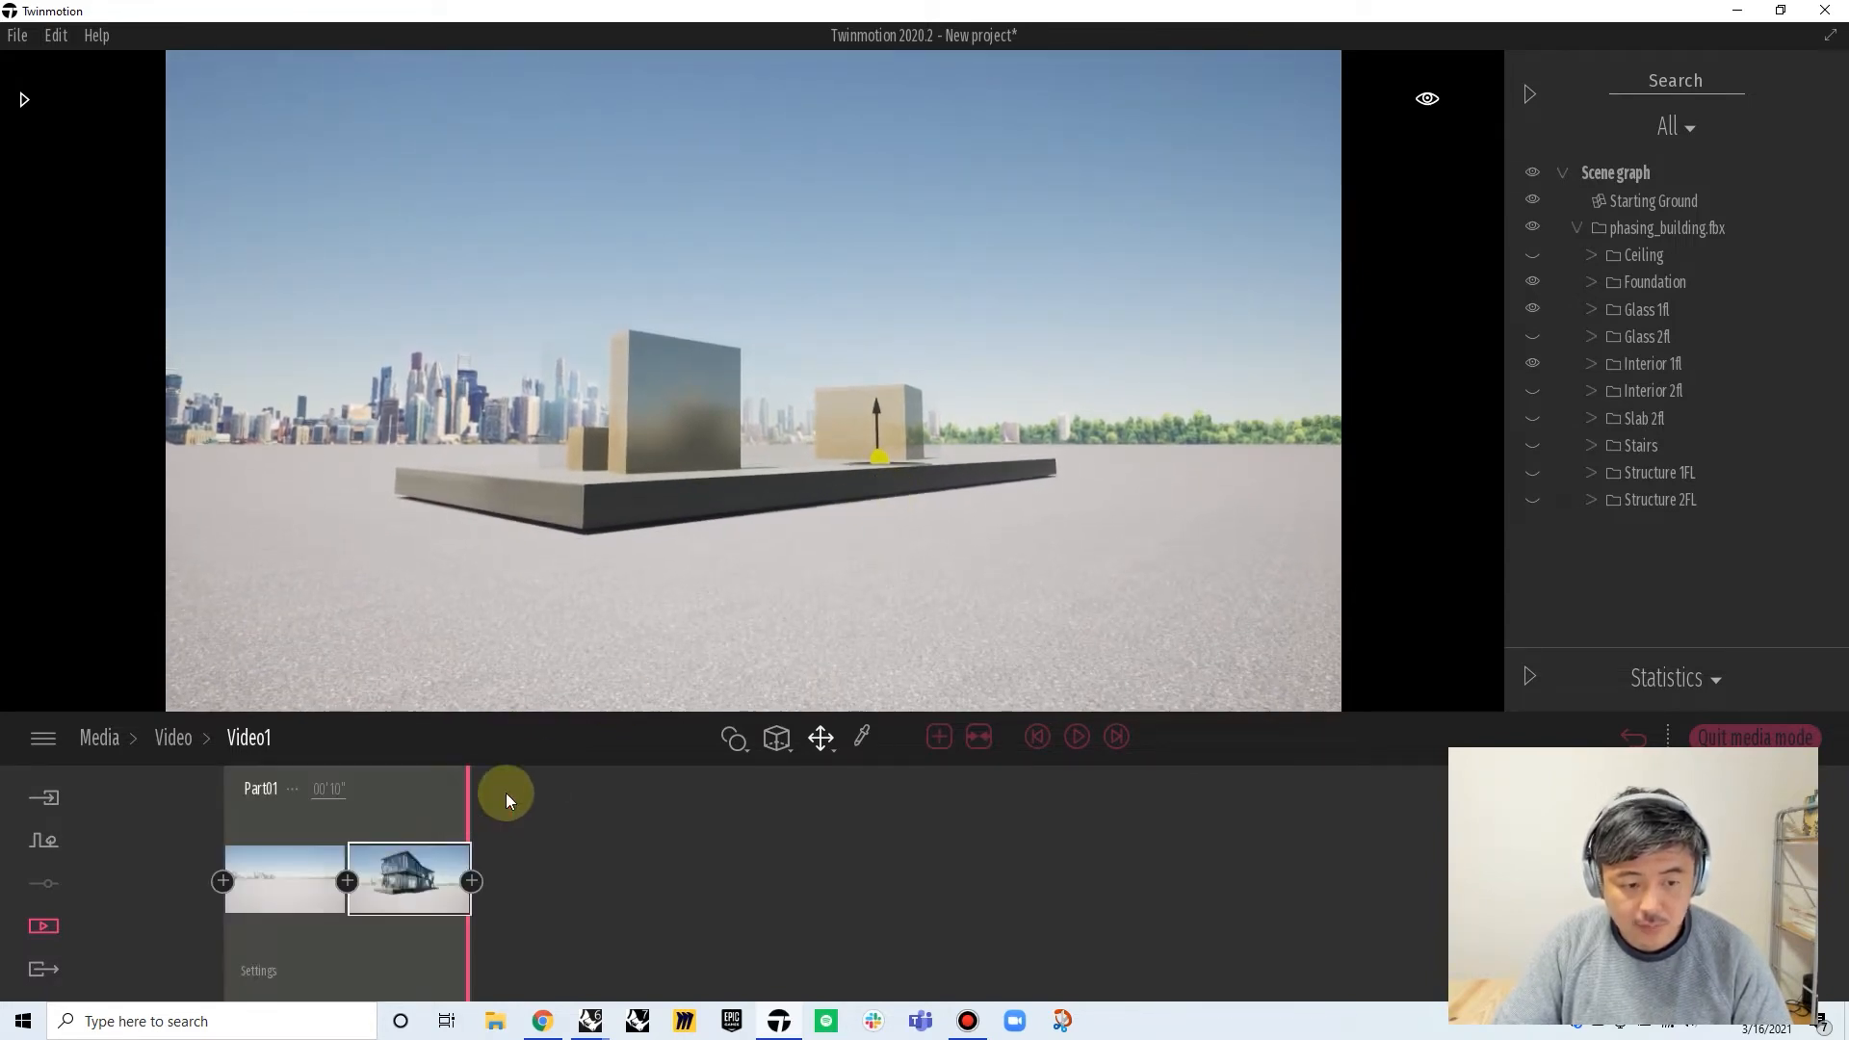
Reframe the building from a different, higher angle and re-capture the second keyframe with that view
{"action": "right_click_drag", "start_coordinate": [967, 555], "coordinate": [775, 634]}
{"action": "key", "text": "d"}
{"action": "key", "text": "w"}
{"action": "key", "text": "e"}
{"action": "key", "text": "q"}
{"action": "key", "text": "e"}
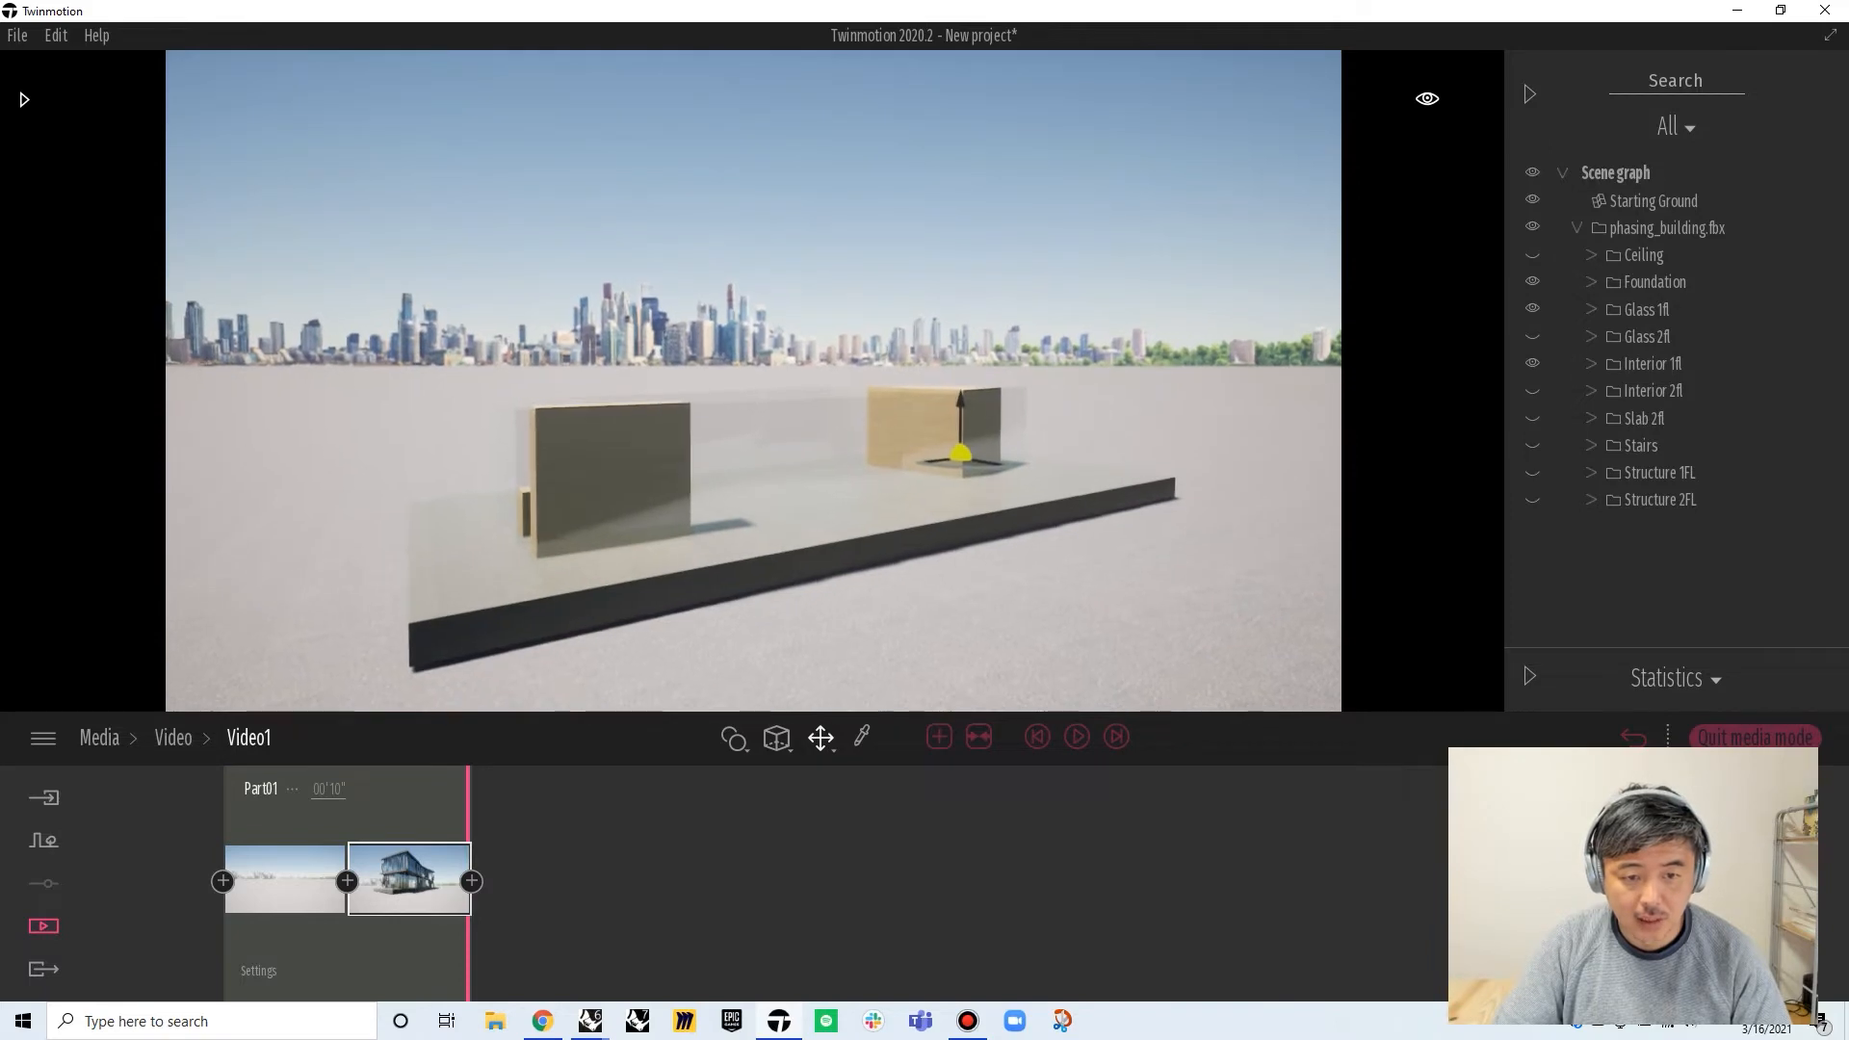
{"action": "mouse_move", "coordinate": [445, 847]}
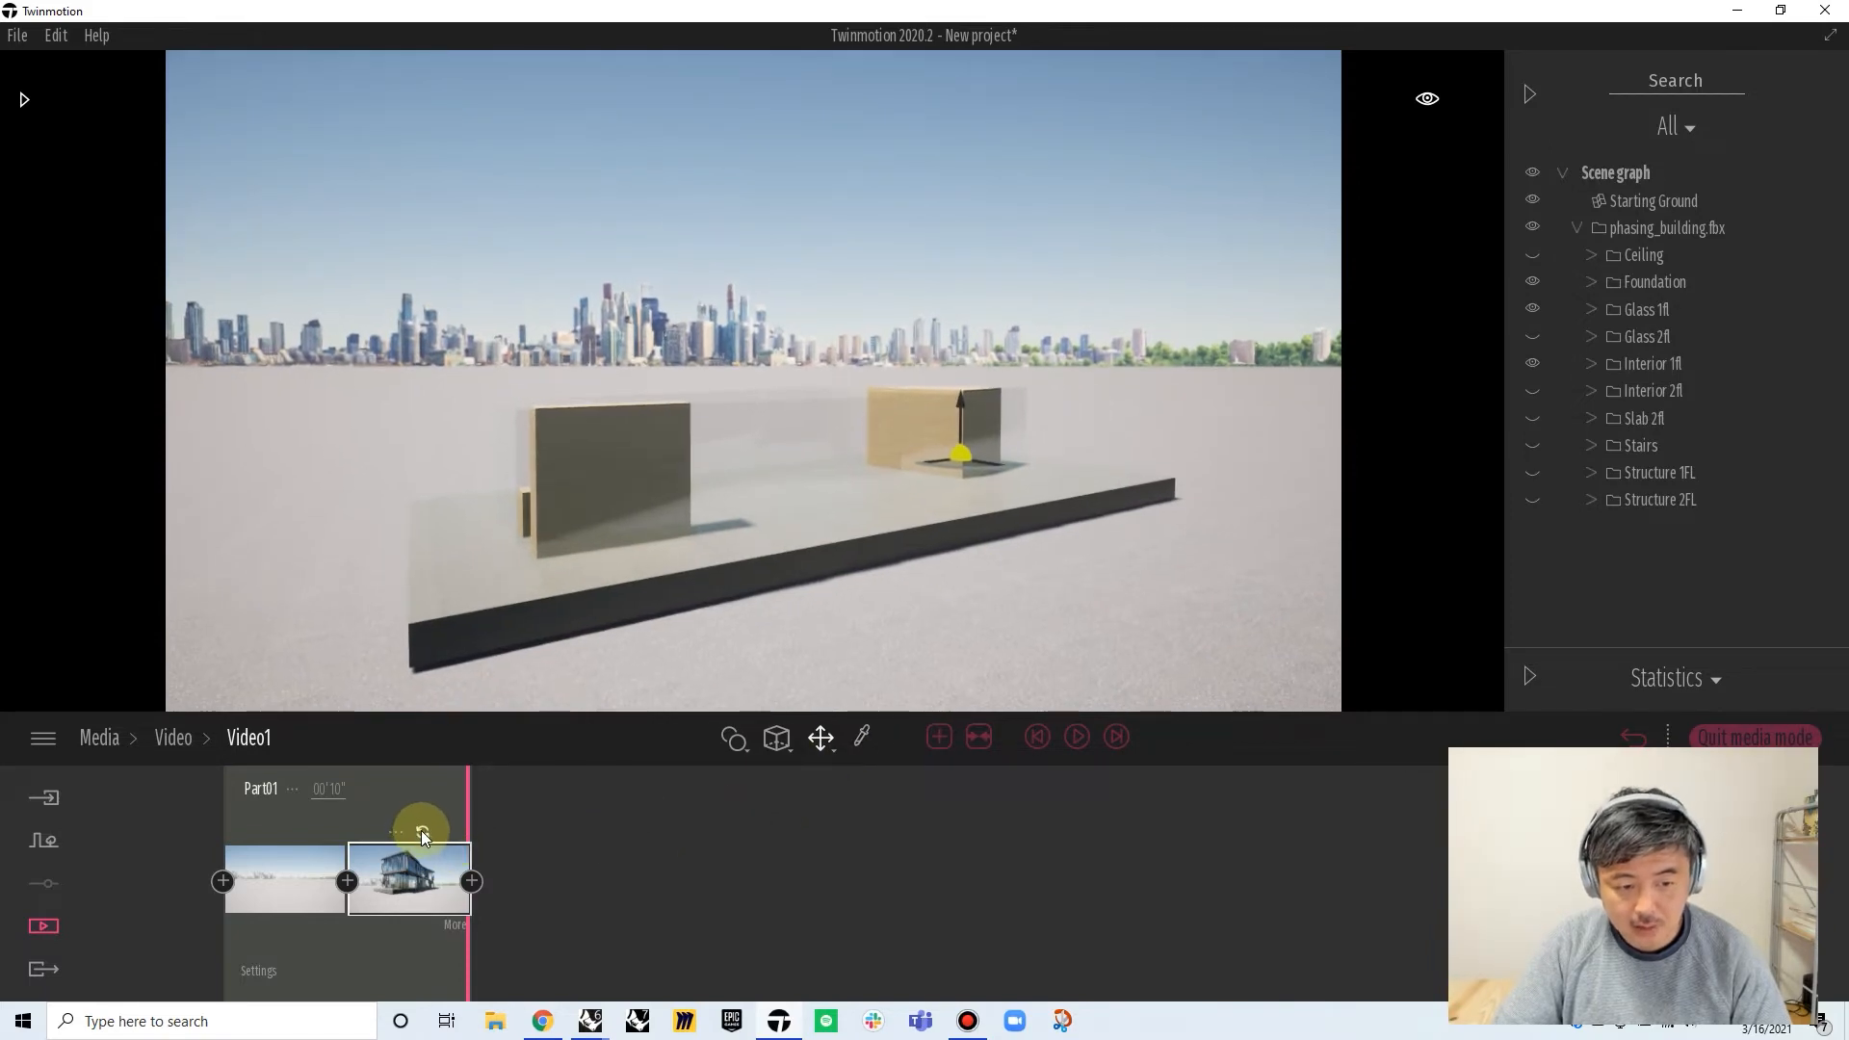
{"action": "left_click", "coordinate": [422, 832]}
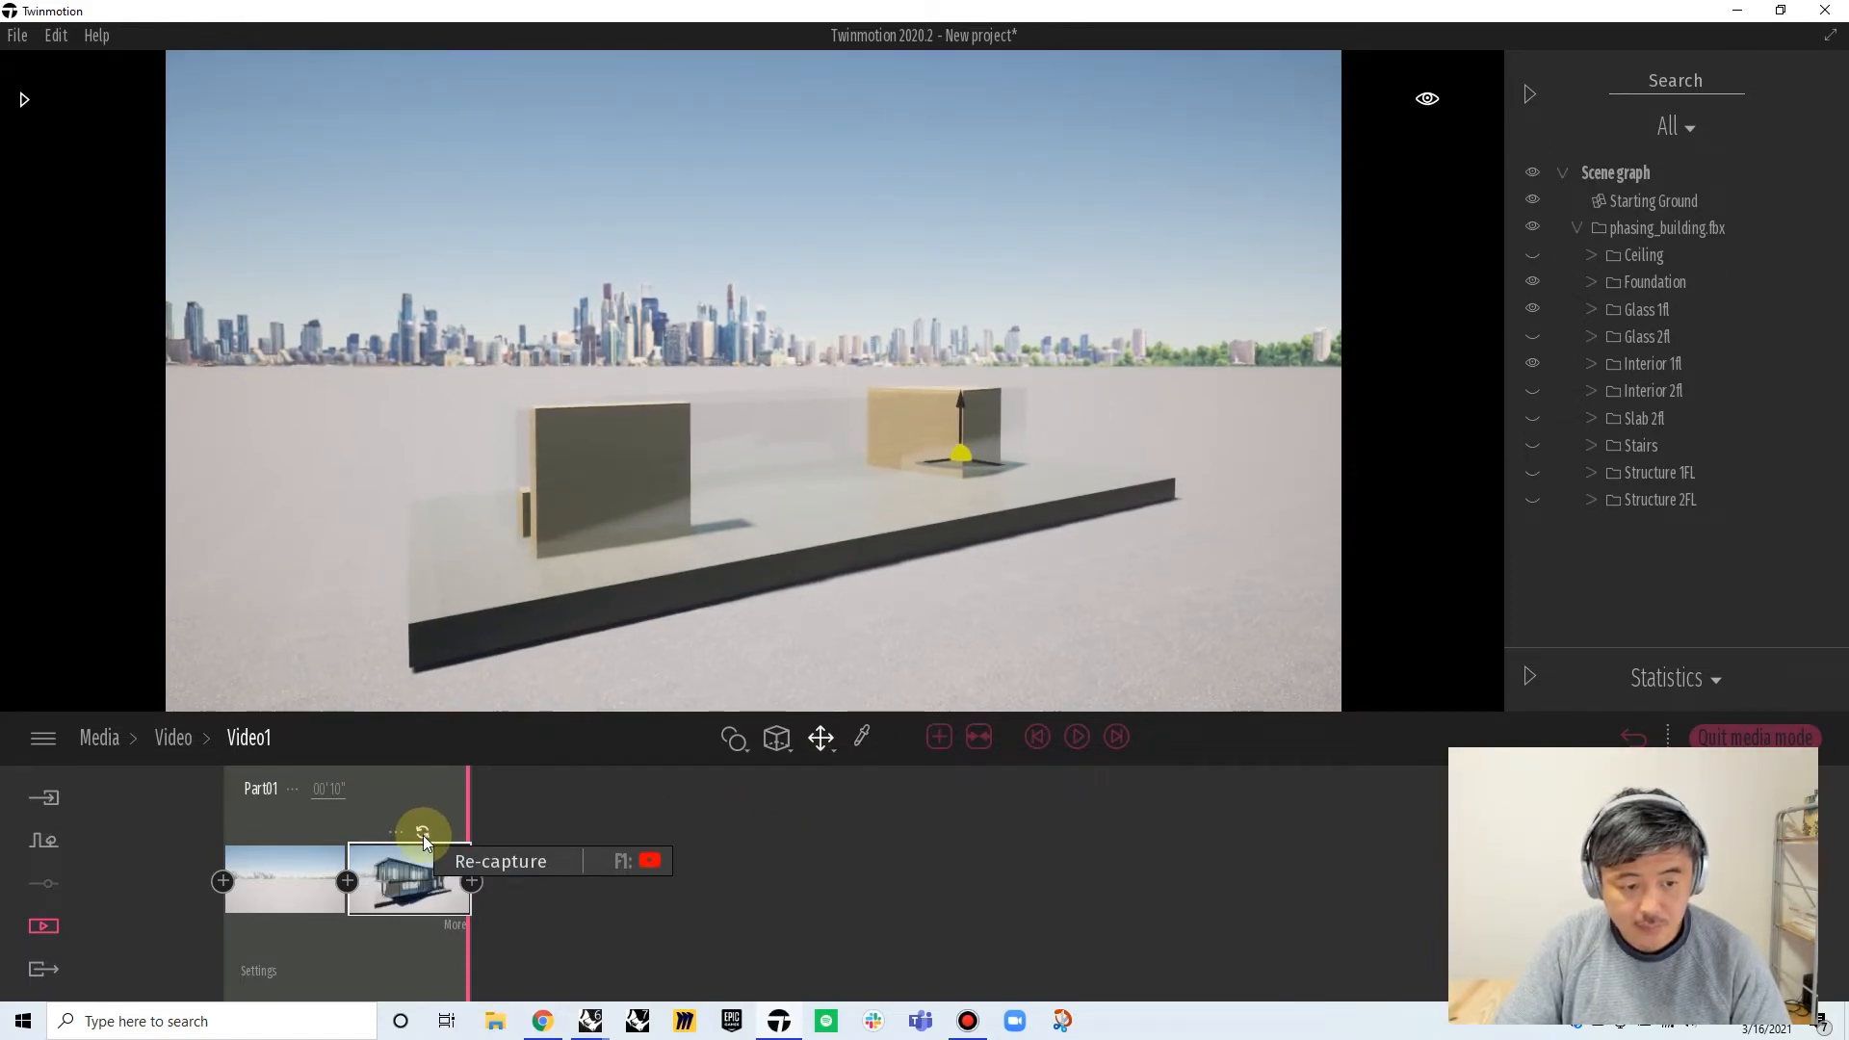
Frame the building from one corner at a partly built phase and re-capture the first keyframe with that view
{"action": "left_click", "coordinate": [322, 808]}
{"action": "left_click_drag", "start_coordinate": [205, 821], "coordinate": [328, 858]}
{"action": "right_click_drag", "start_coordinate": [608, 524], "coordinate": [691, 513]}
{"action": "middle_click_drag", "start_coordinate": [692, 512], "coordinate": [953, 499], "text": "shift"}
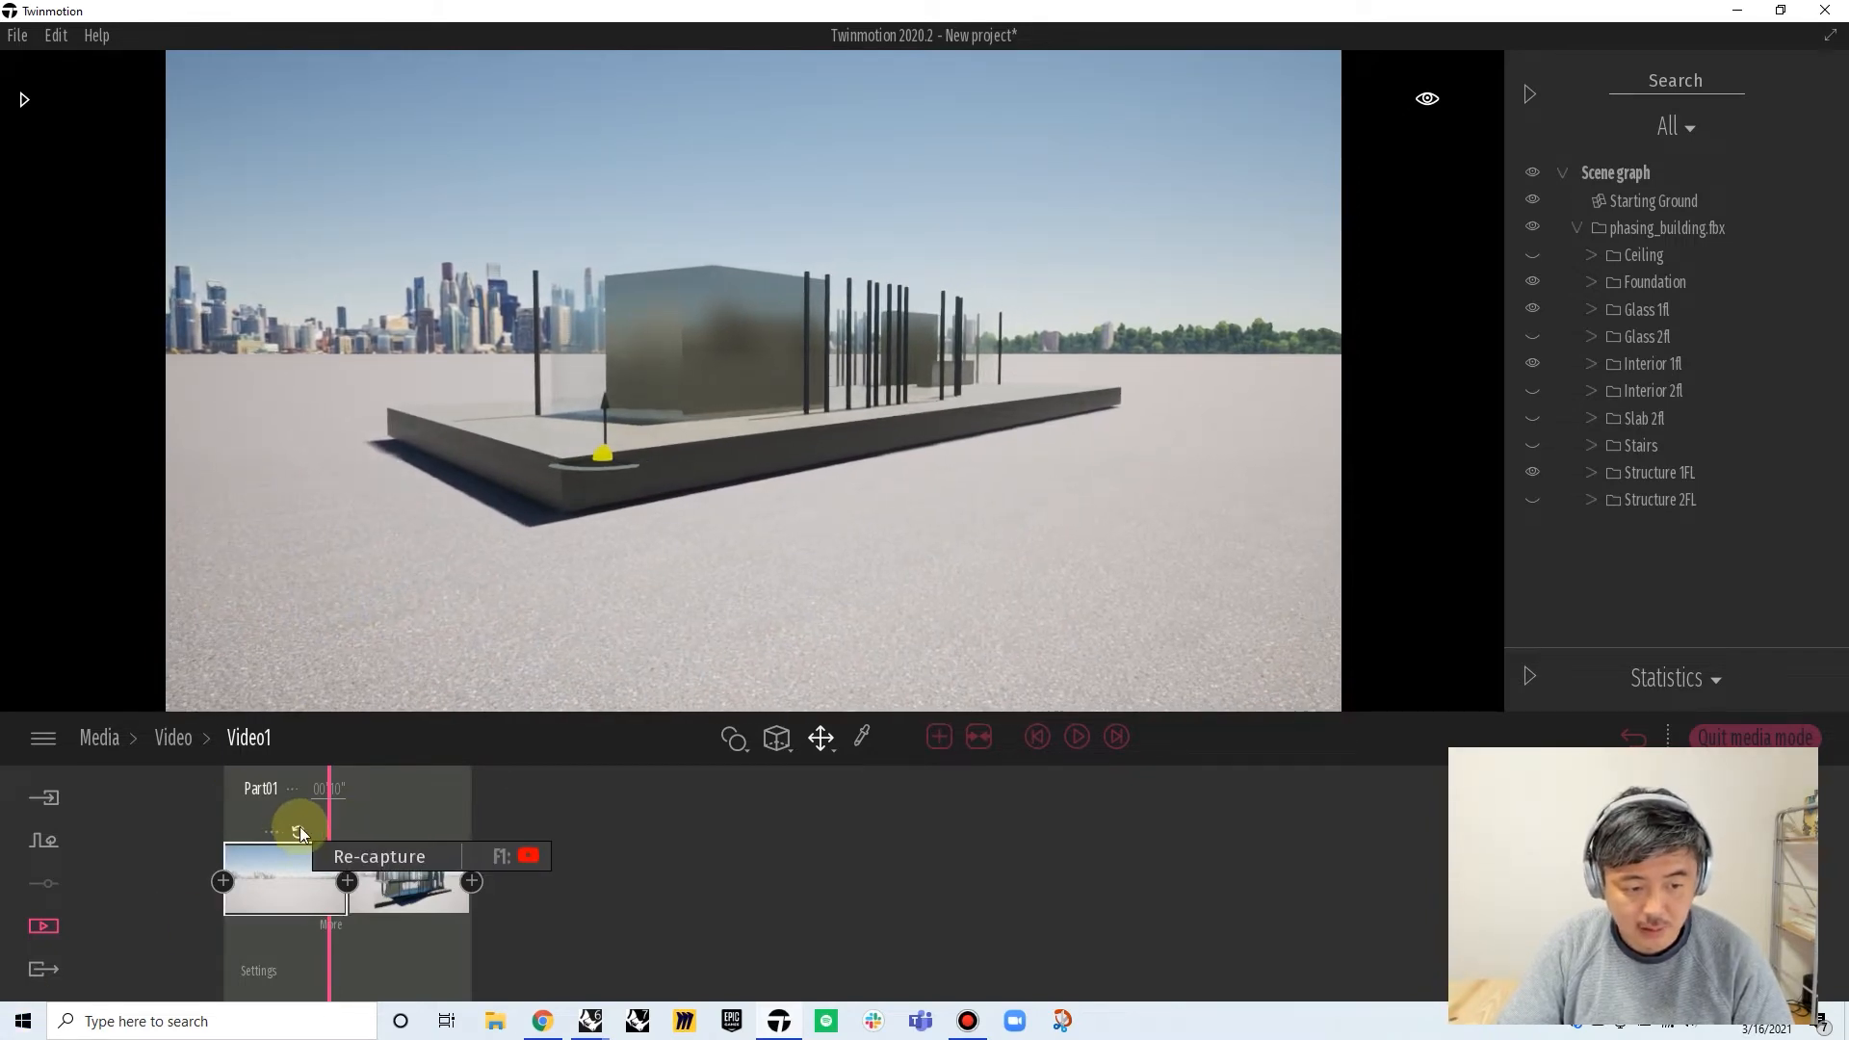
{"action": "left_click", "coordinate": [301, 833]}
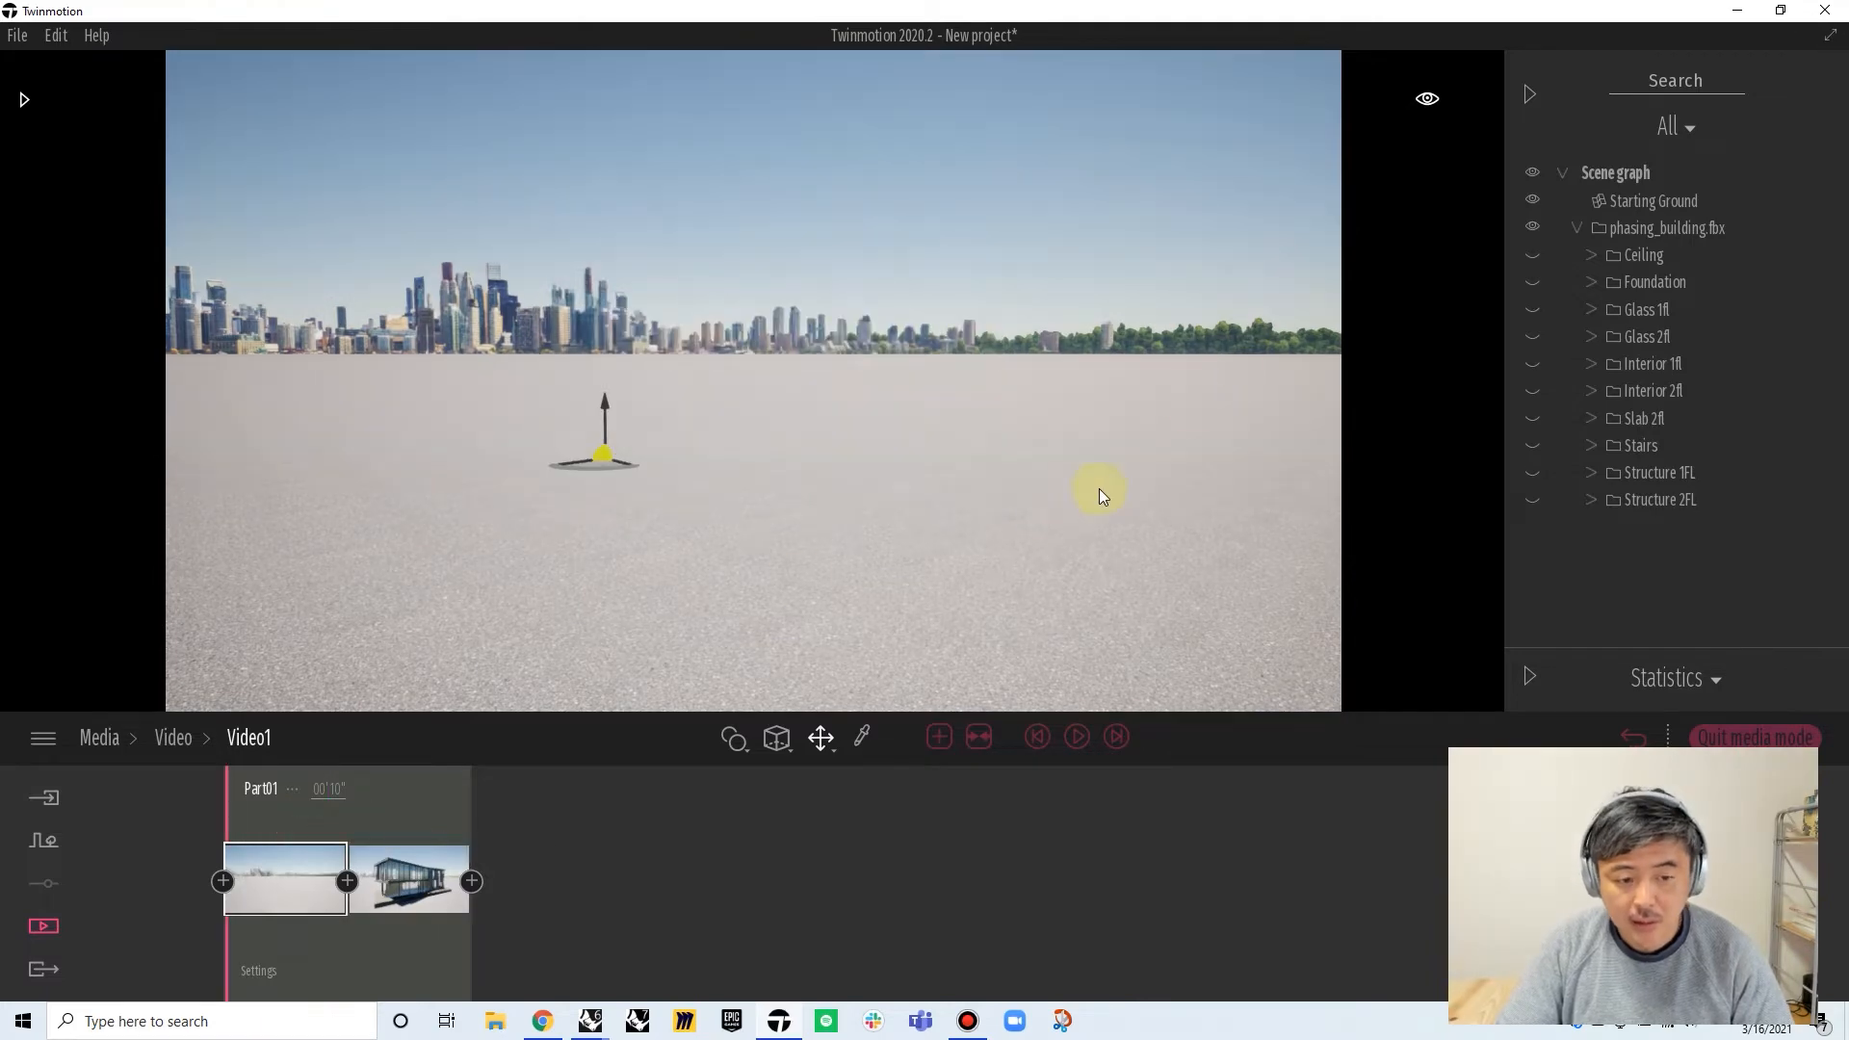
Near the end of the video, orbit around to another side of the completed building and re-capture the second keyframe
{"action": "left_click_drag", "start_coordinate": [414, 786], "coordinate": [132, 801]}
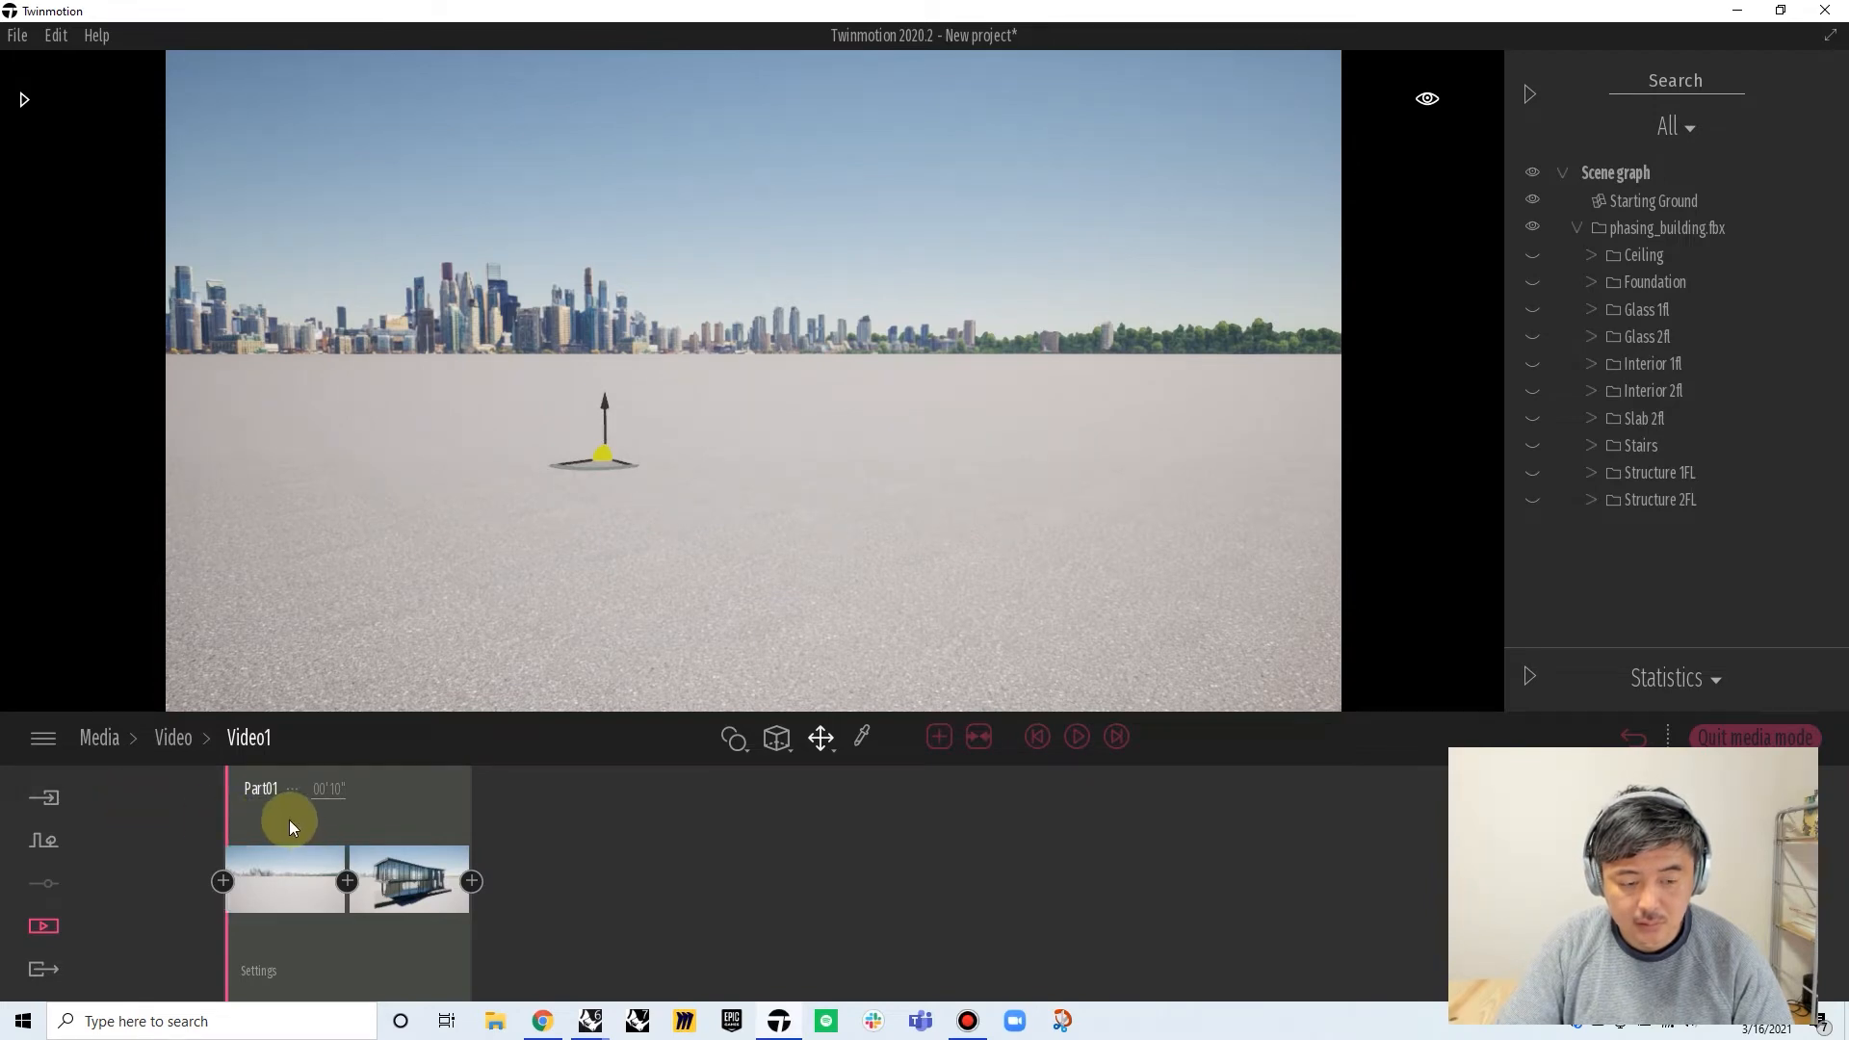
{"action": "left_click_drag", "start_coordinate": [428, 809], "coordinate": [451, 805]}
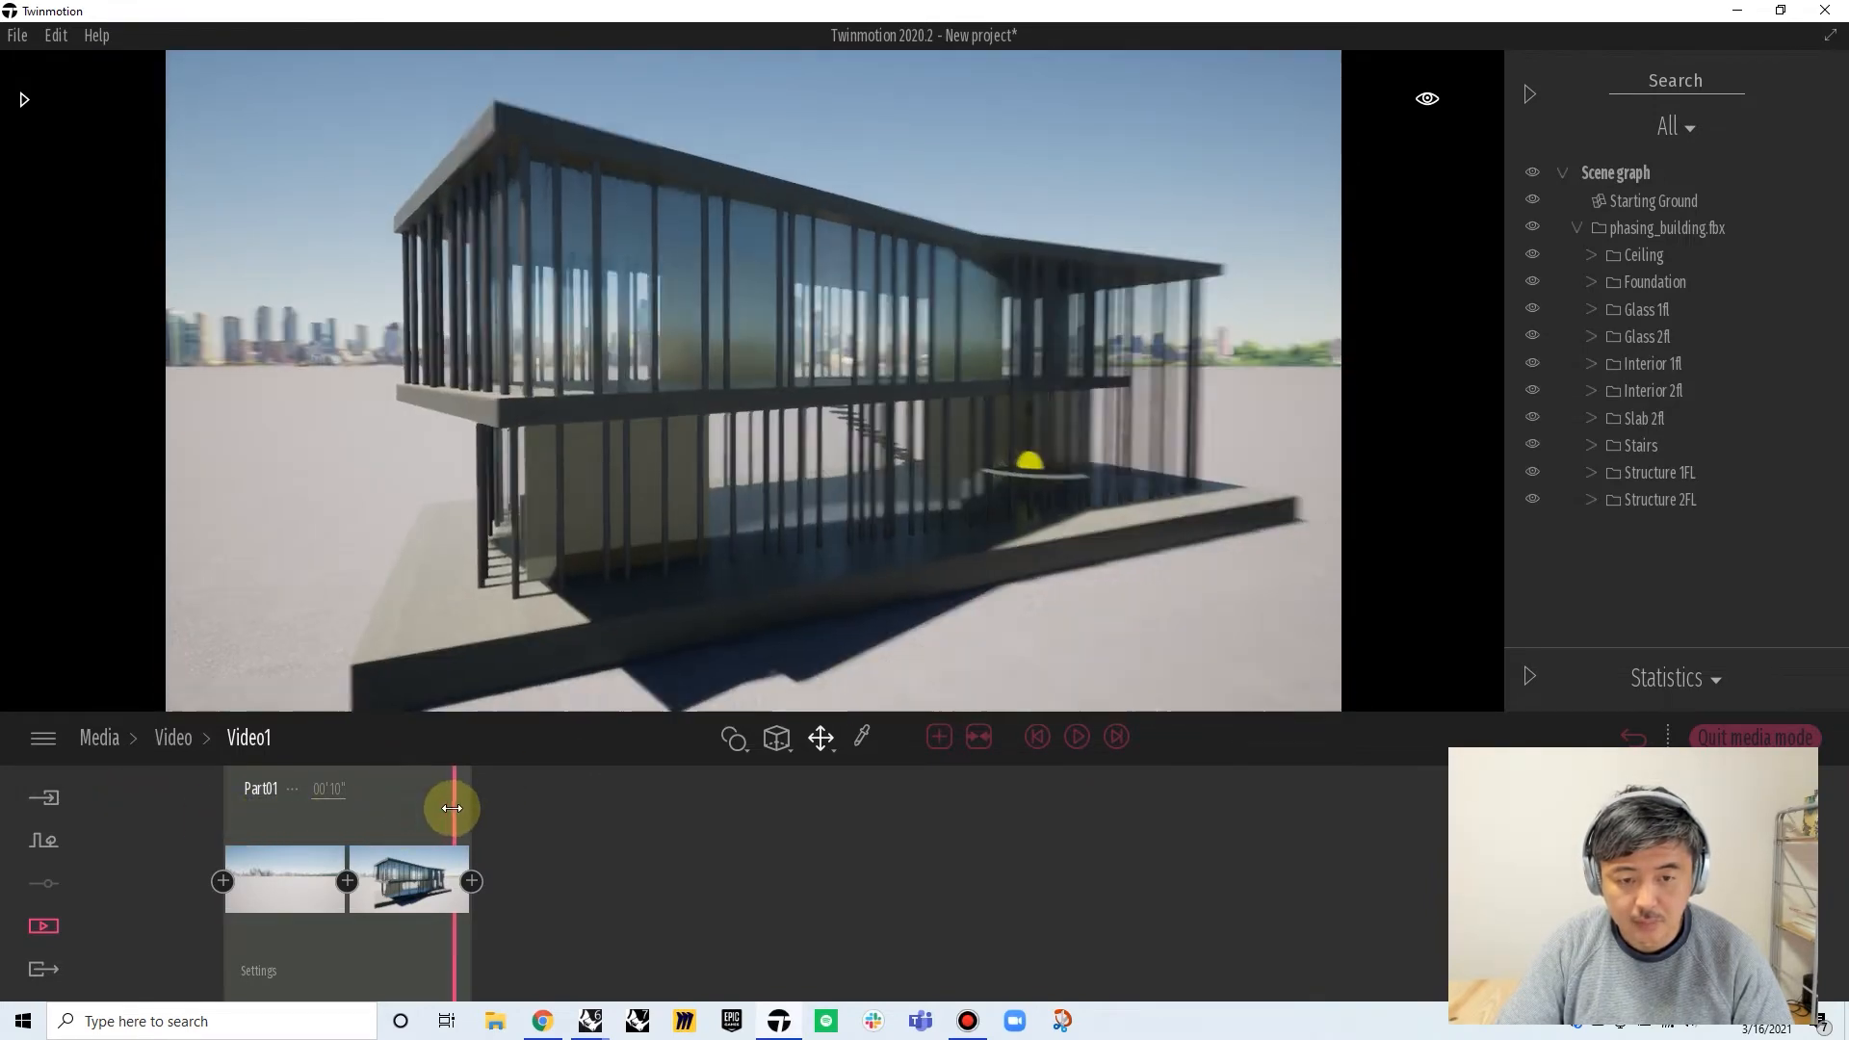
{"action": "middle_click_drag", "start_coordinate": [748, 578], "coordinate": [1319, 606], "text": "shift"}
{"action": "scroll", "coordinate": [753, 381], "scroll_direction": "up", "scroll_amount": 2}
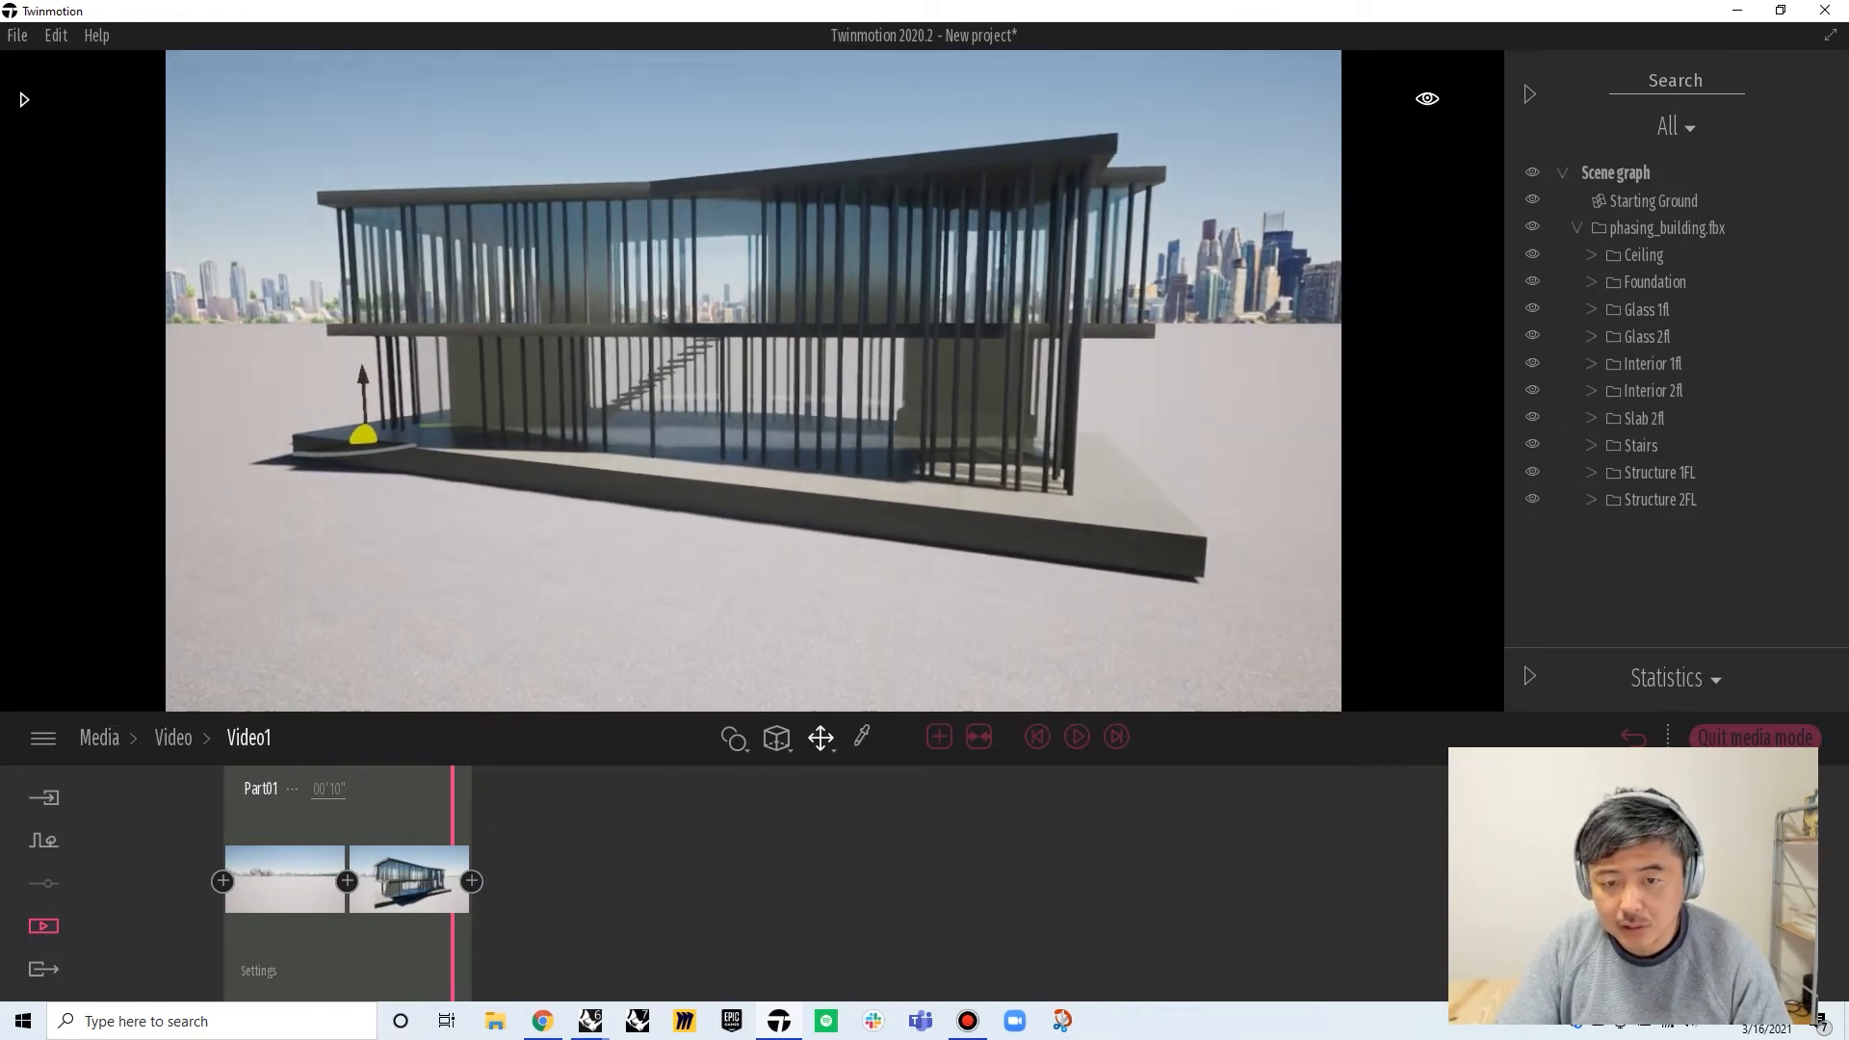
{"action": "right_click_drag", "start_coordinate": [753, 381], "coordinate": [753, 352]}
{"action": "middle_click_drag", "start_coordinate": [754, 380], "coordinate": [753, 467]}
{"action": "right_click_drag", "start_coordinate": [754, 380], "coordinate": [712, 438]}
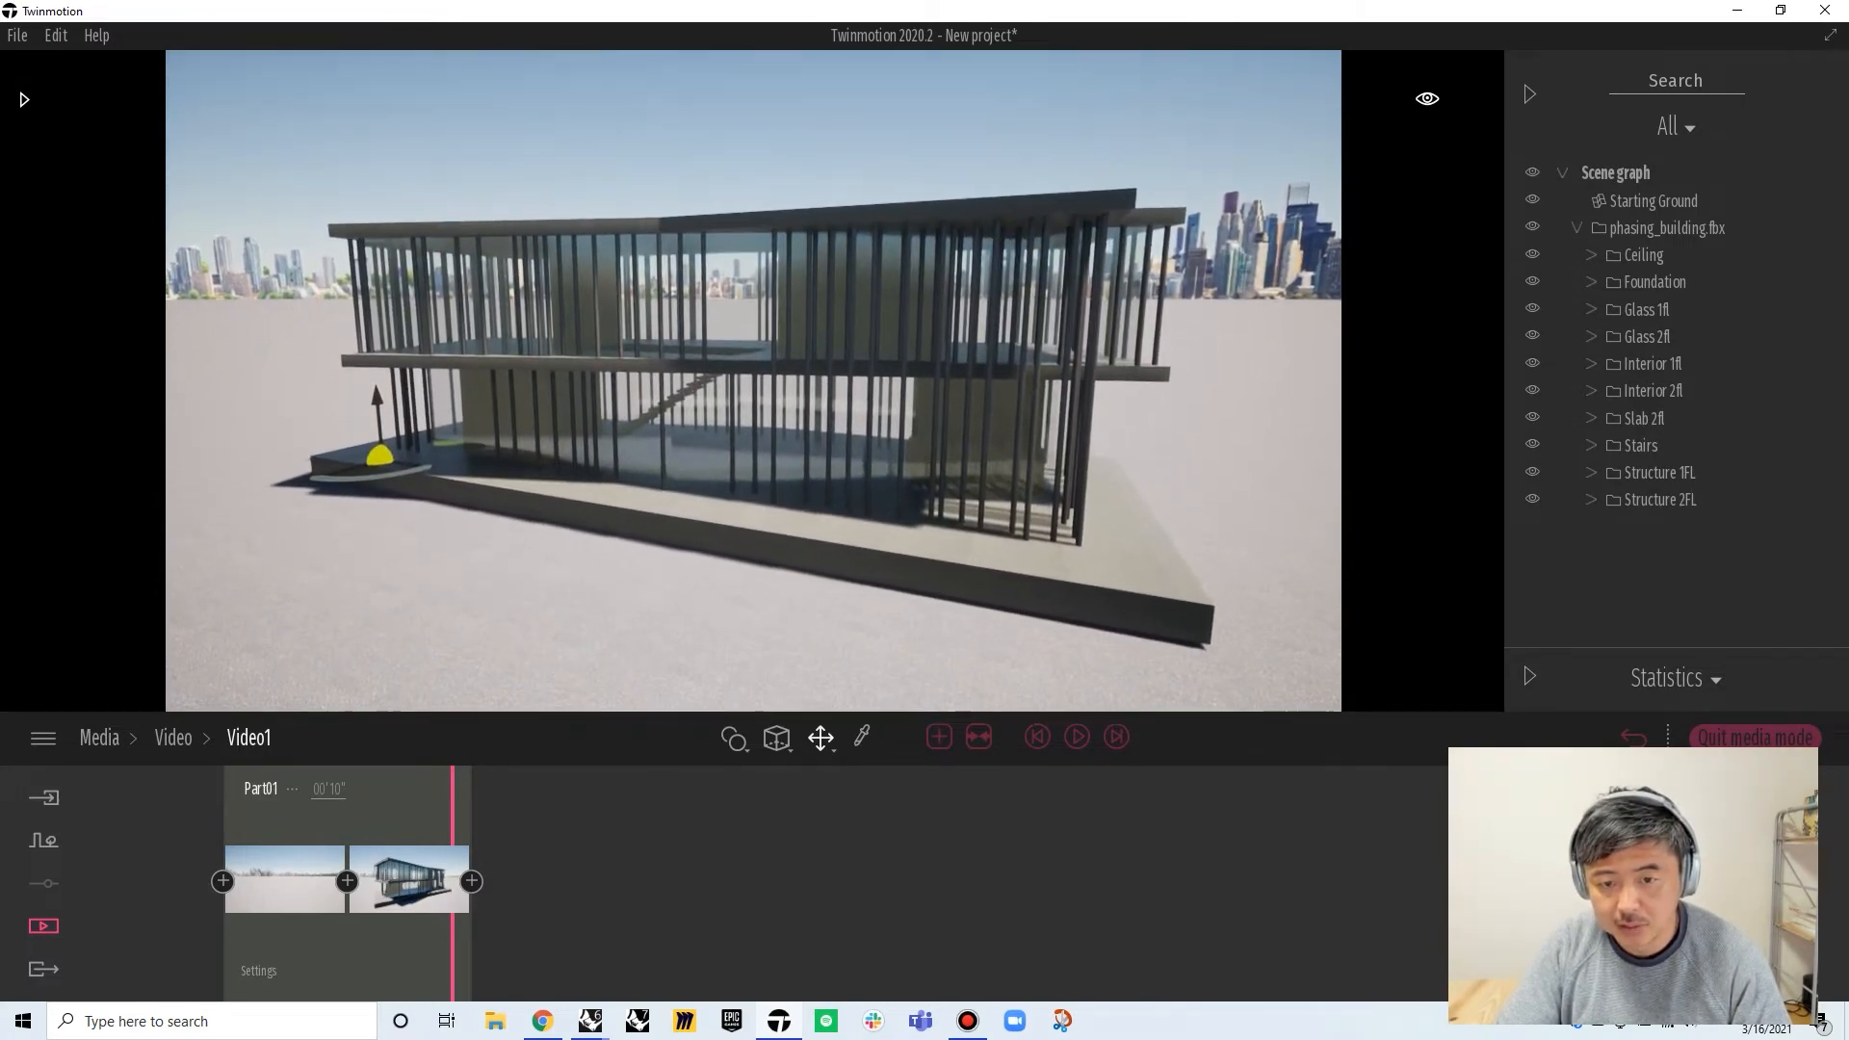
{"action": "mouse_move", "coordinate": [377, 841]}
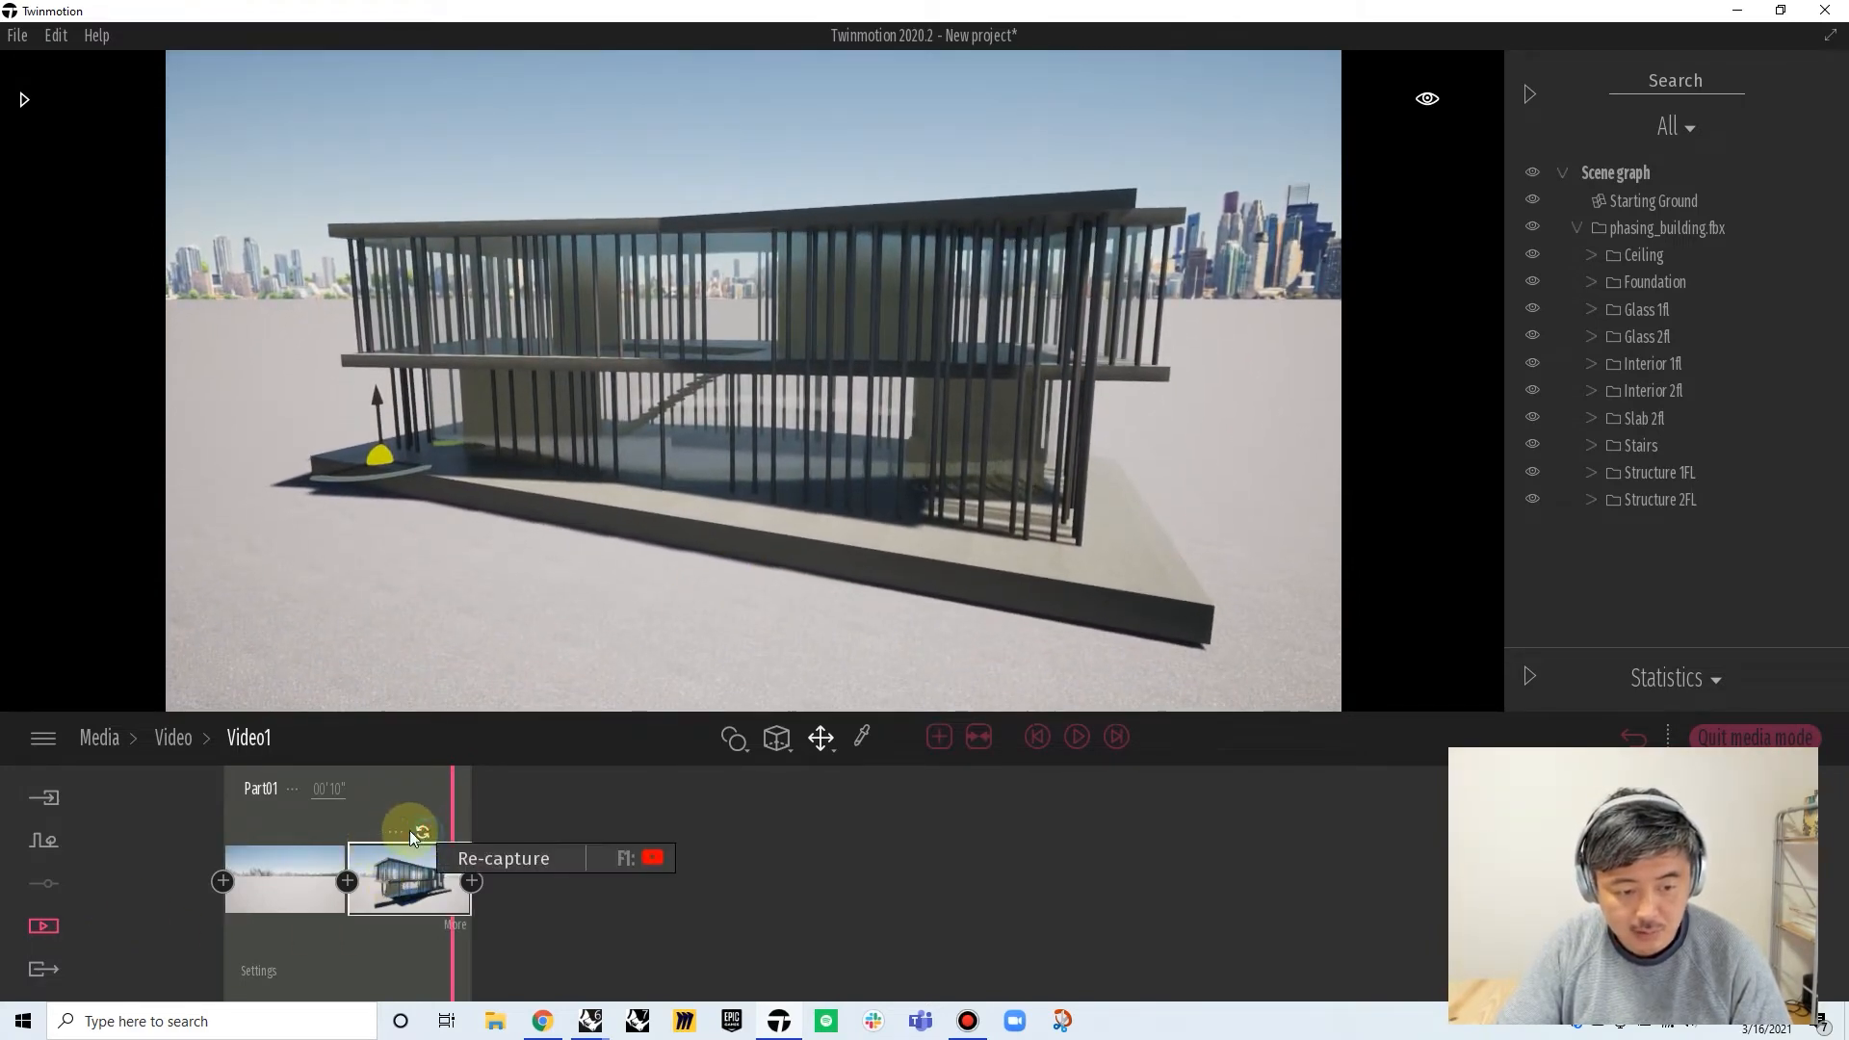
Review the start and end of the camera path, zoom out slightly on the completed building and re-capture the second keyframe again
{"action": "left_click", "coordinate": [227, 818]}
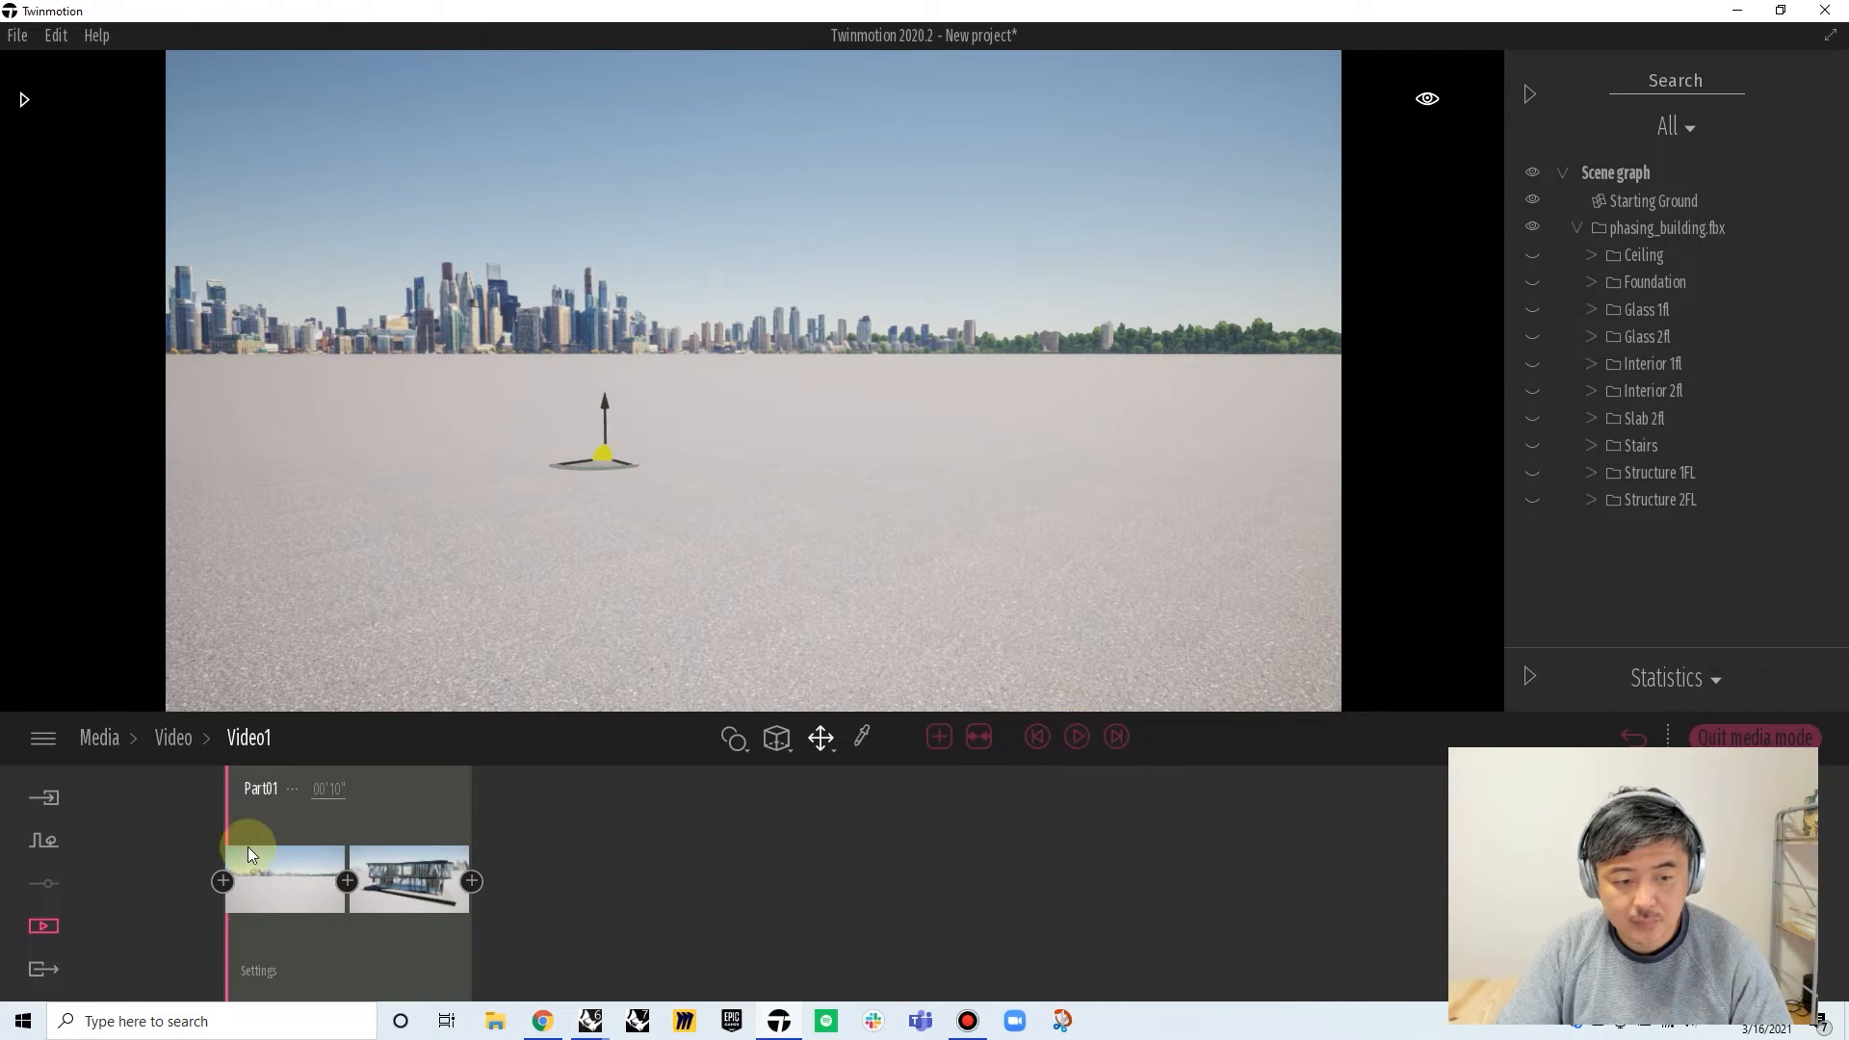
{"action": "mouse_move", "coordinate": [225, 815]}
{"action": "left_mouse_down"}
{"action": "mouse_move", "coordinate": [252, 796]}
{"action": "mouse_move", "coordinate": [434, 797]}
{"action": "mouse_move", "coordinate": [489, 827]}
{"action": "mouse_move", "coordinate": [220, 824]}
{"action": "left_mouse_up"}
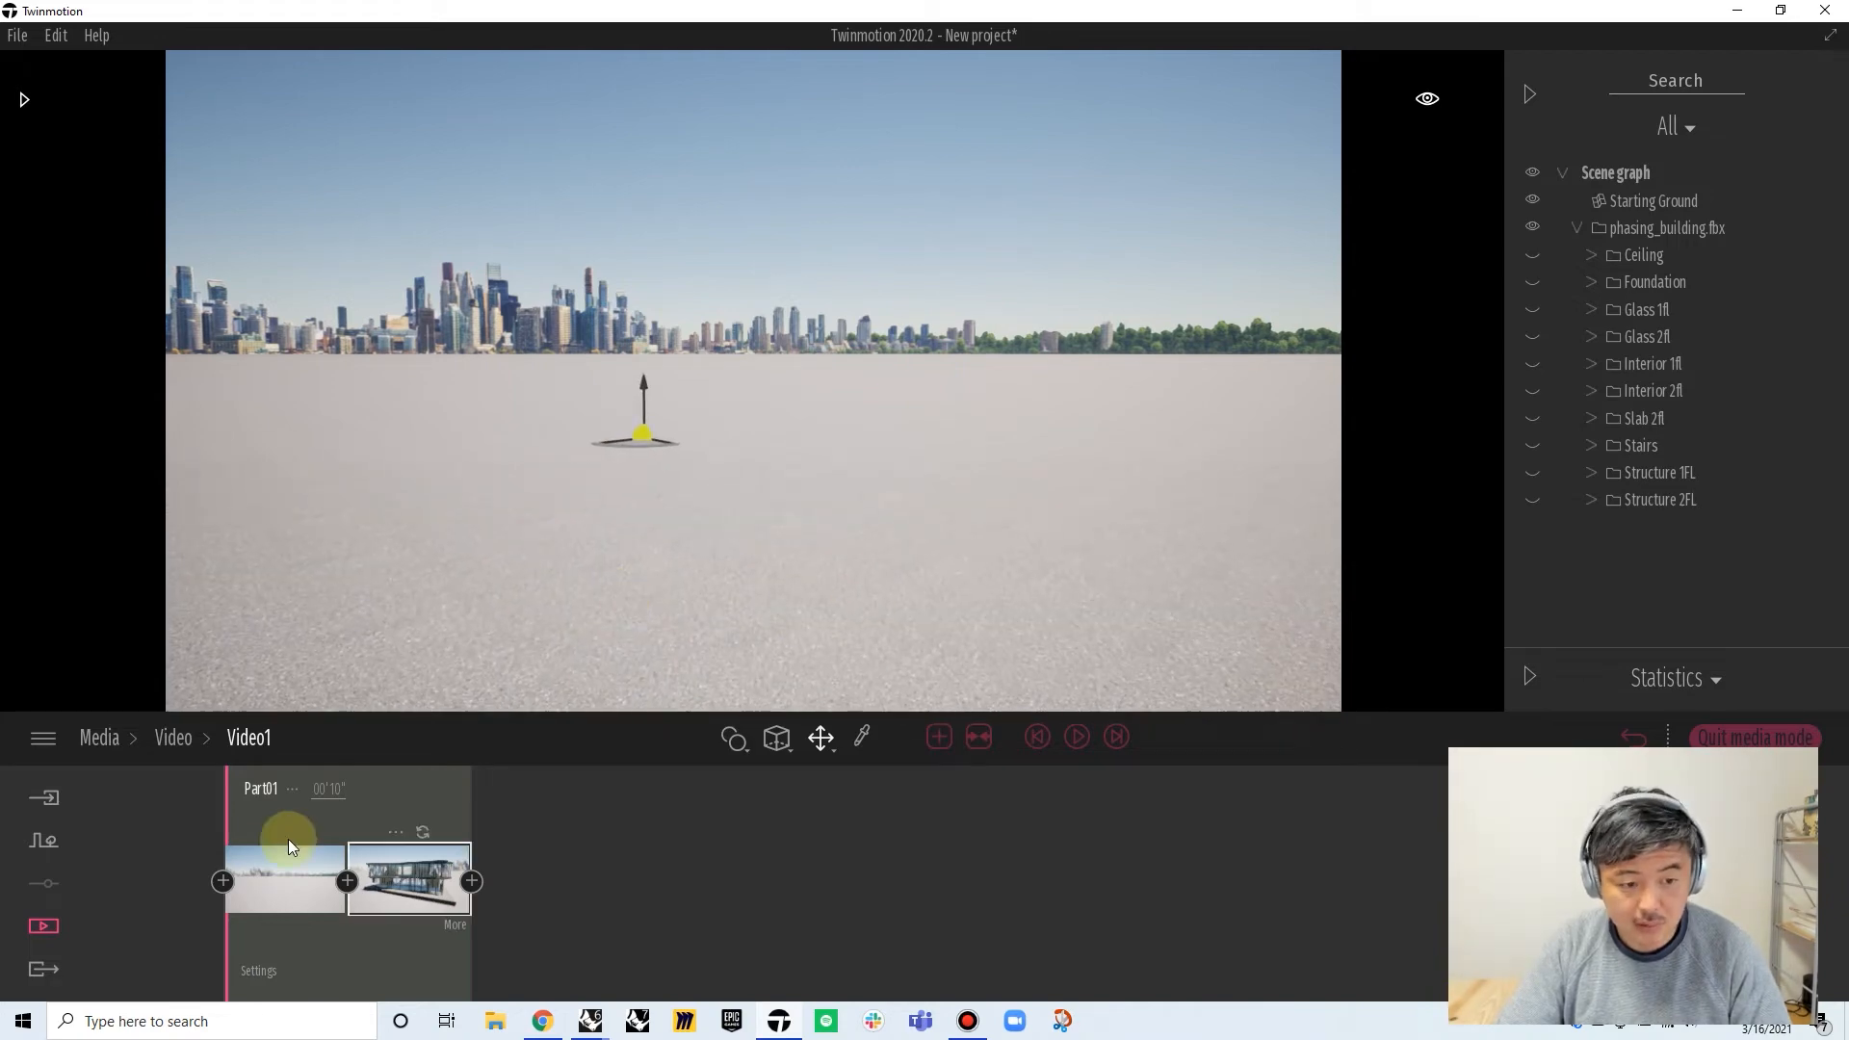
{"action": "left_click", "coordinate": [241, 852]}
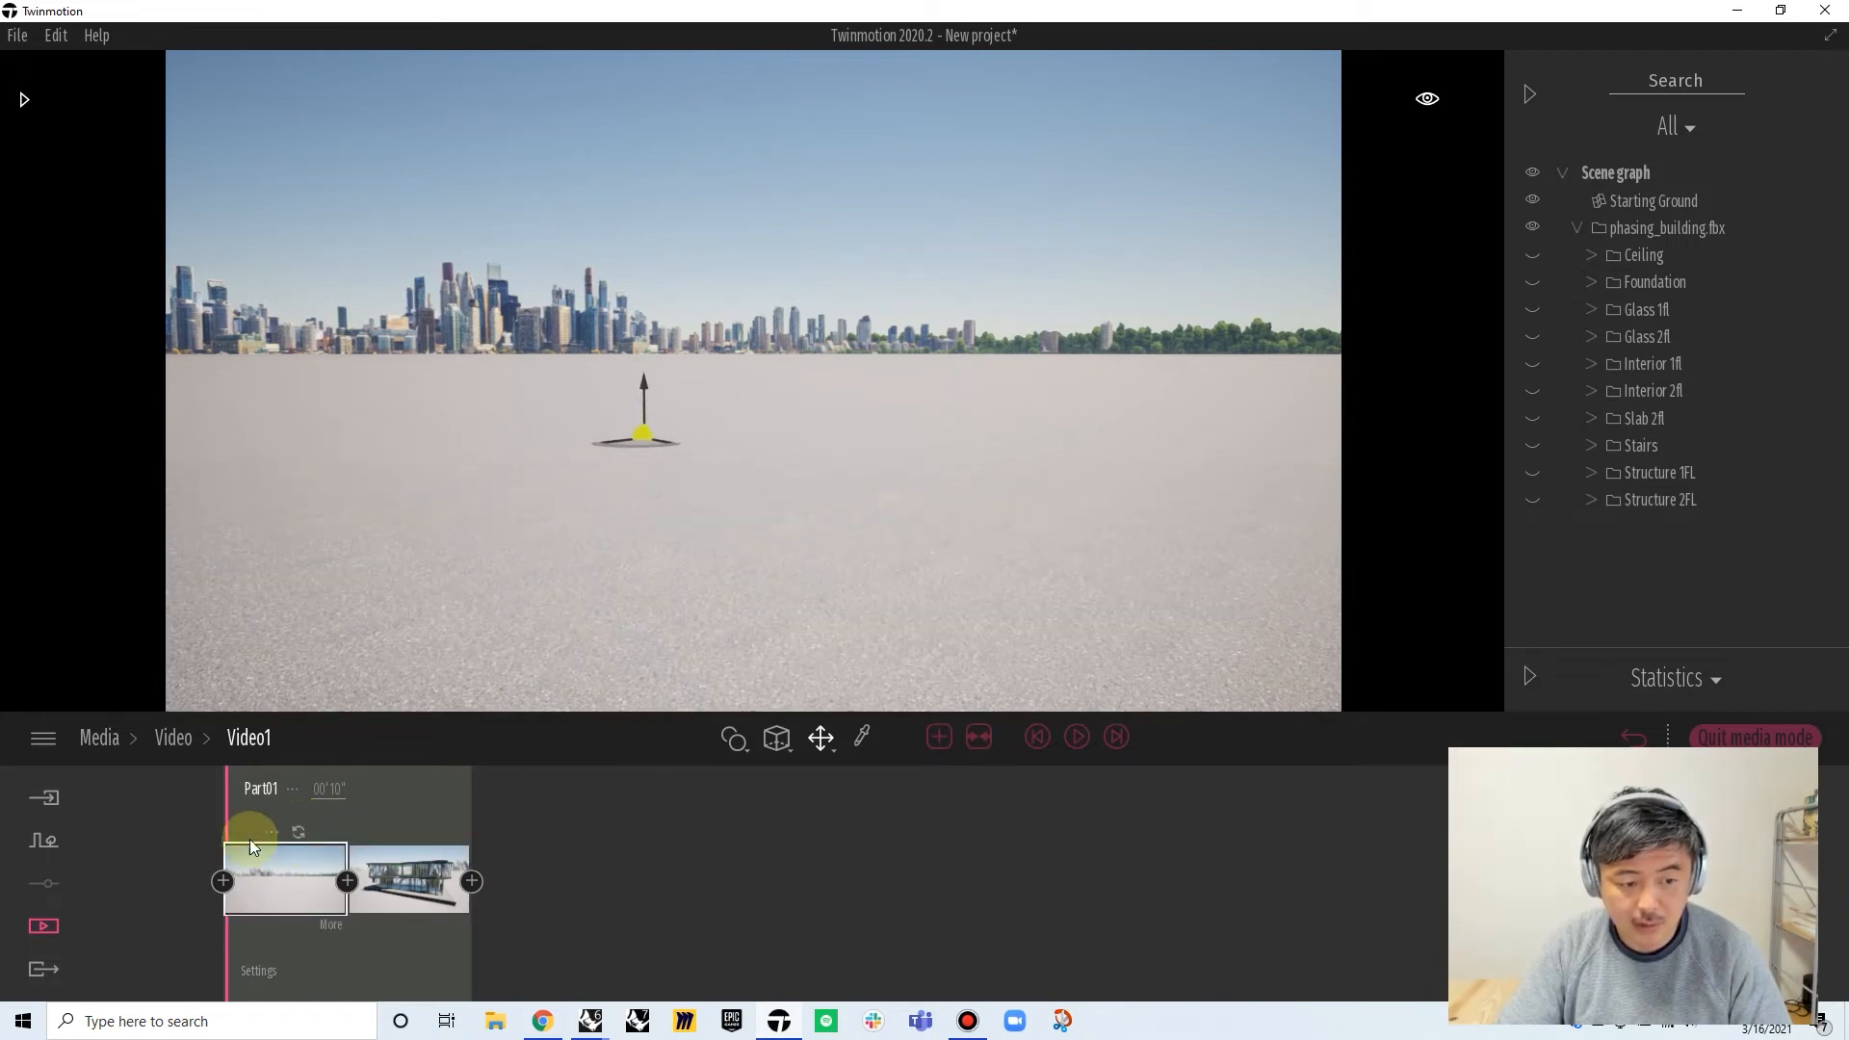
{"action": "left_click_drag", "start_coordinate": [241, 814], "coordinate": [452, 813]}
{"action": "scroll", "coordinate": [697, 626], "scroll_direction": "down", "scroll_amount": 3}
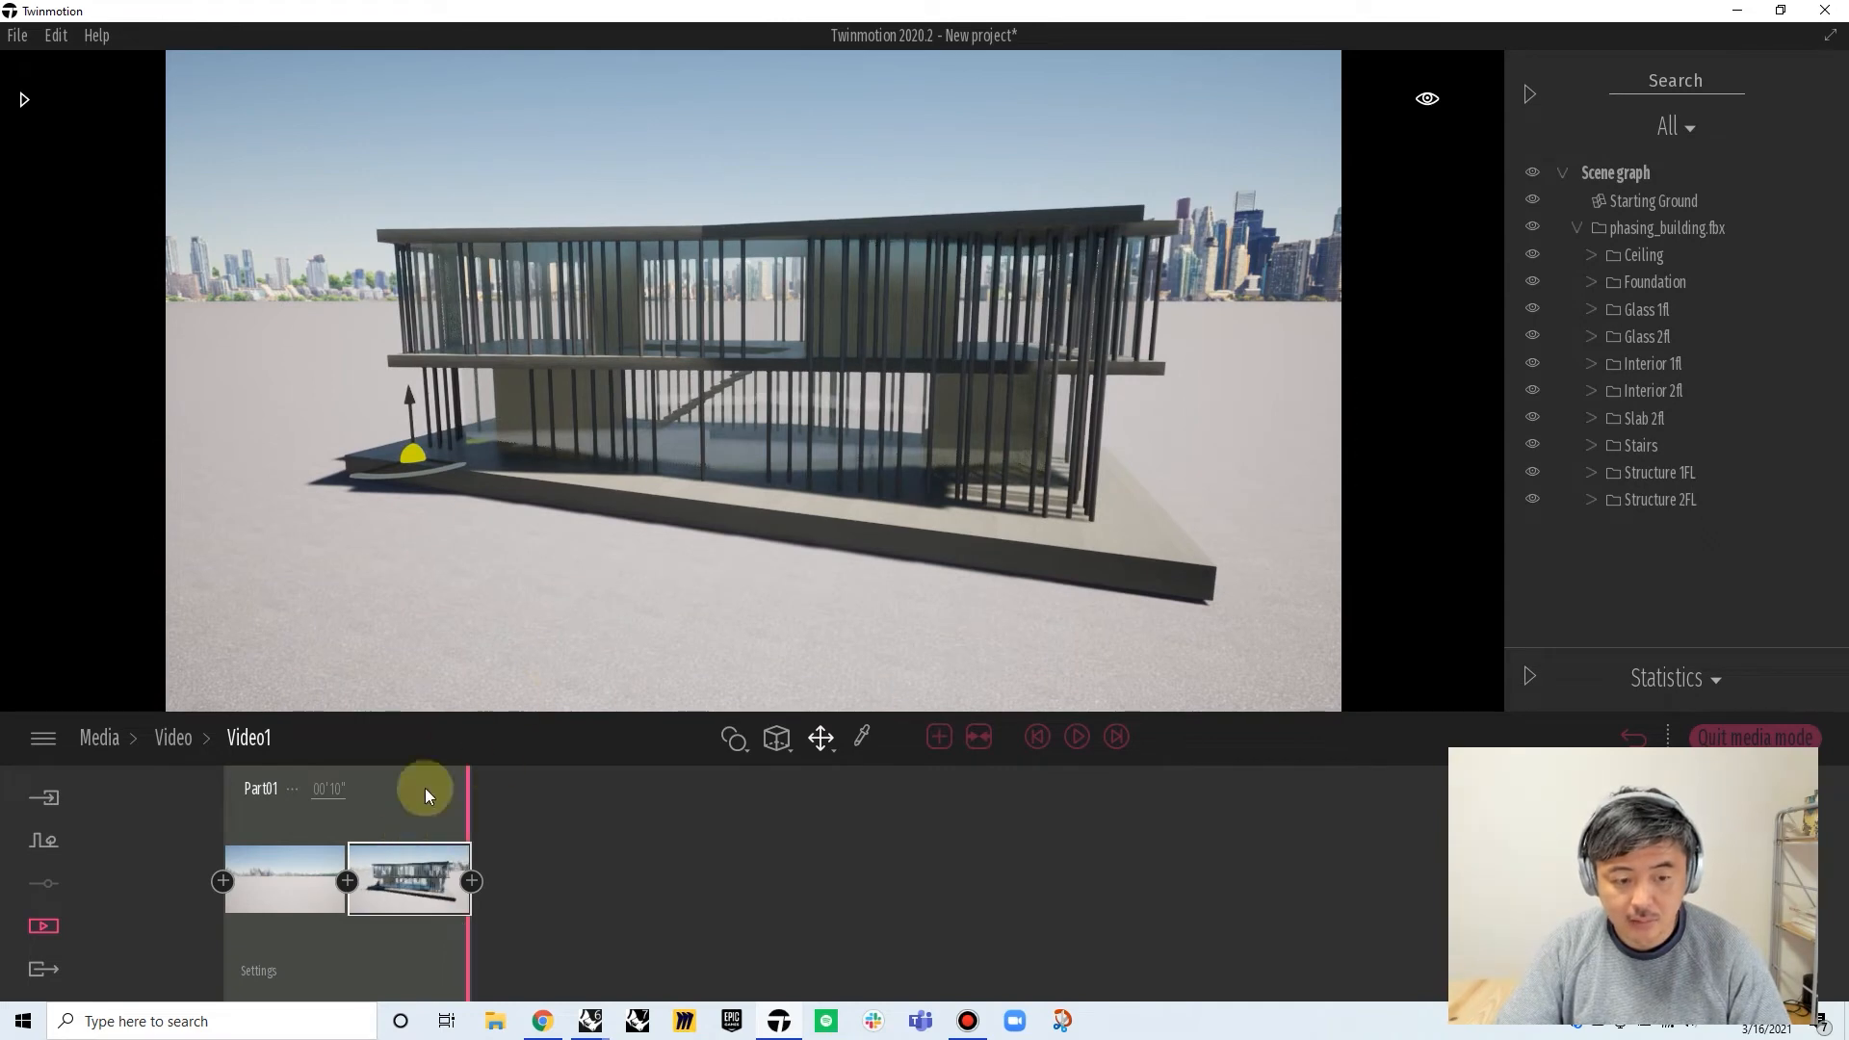
Rewind the video to its start and set the duration of Part01 to 30 seconds
{"action": "left_click_drag", "start_coordinate": [453, 797], "coordinate": [186, 804]}
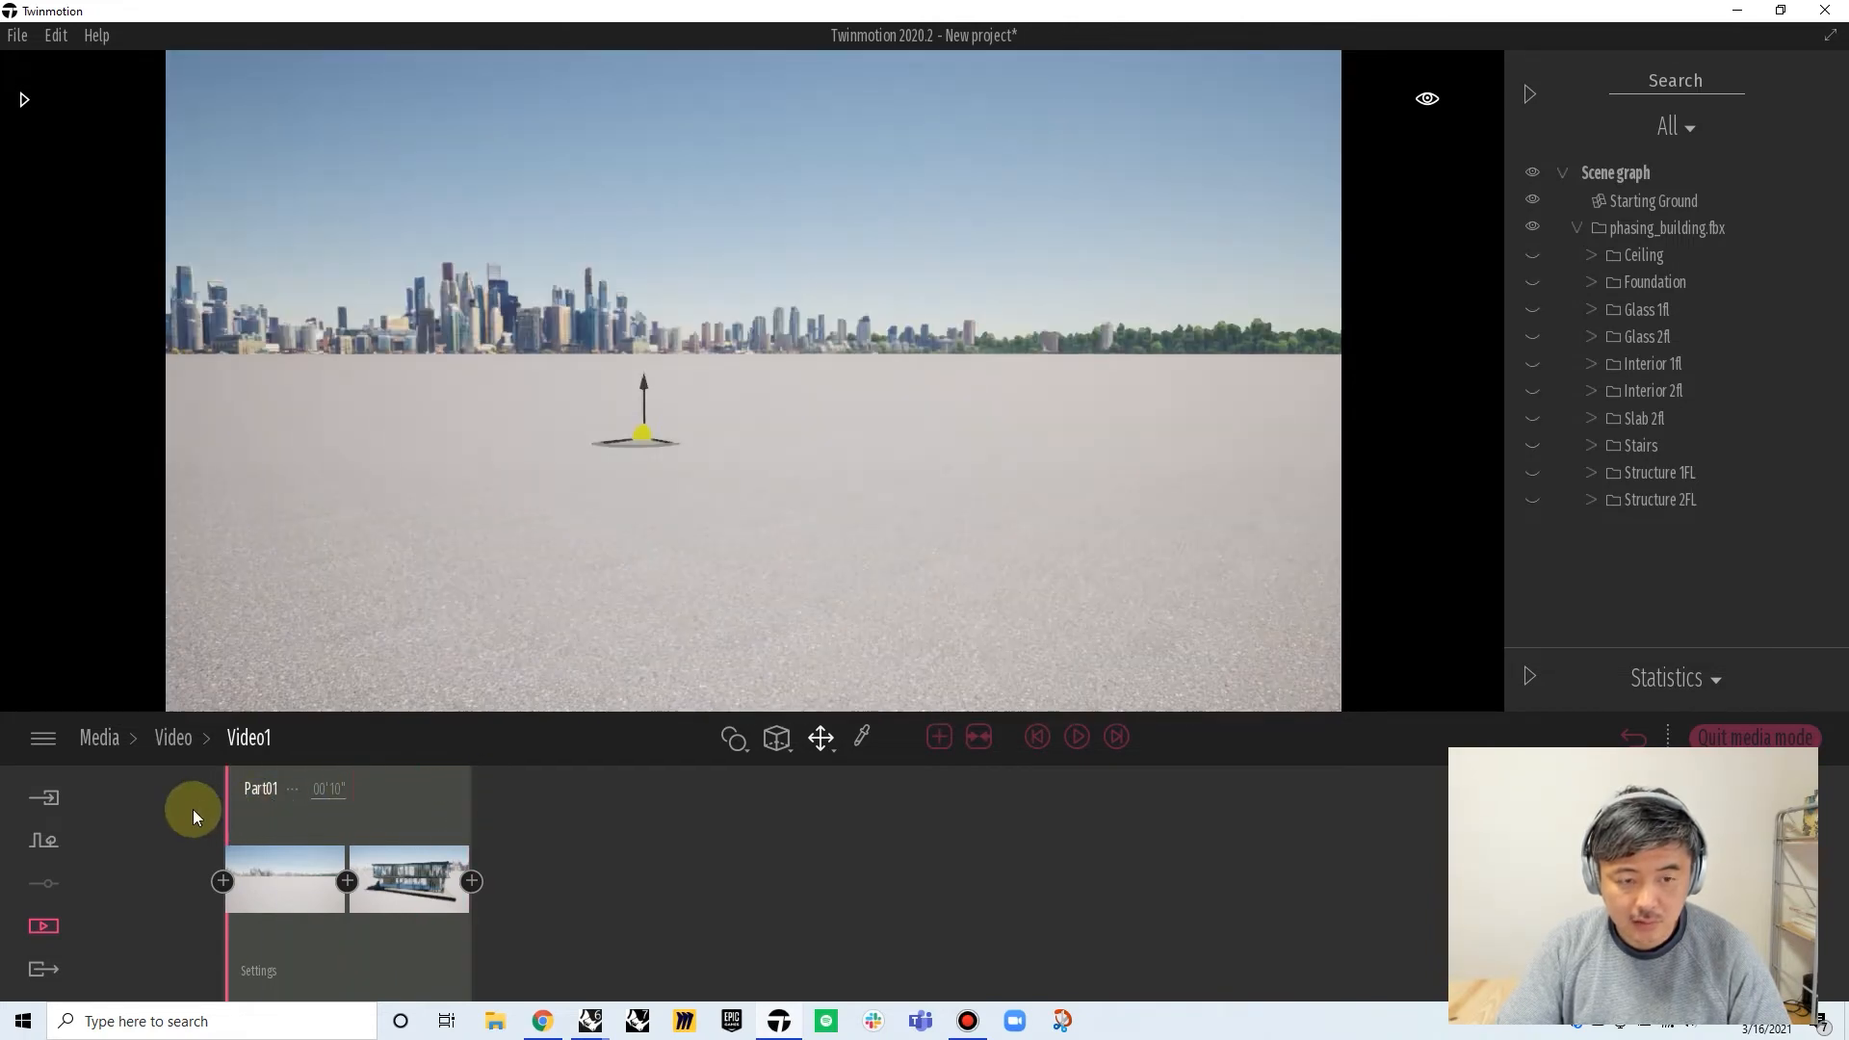
{"action": "left_click", "coordinate": [337, 789]}
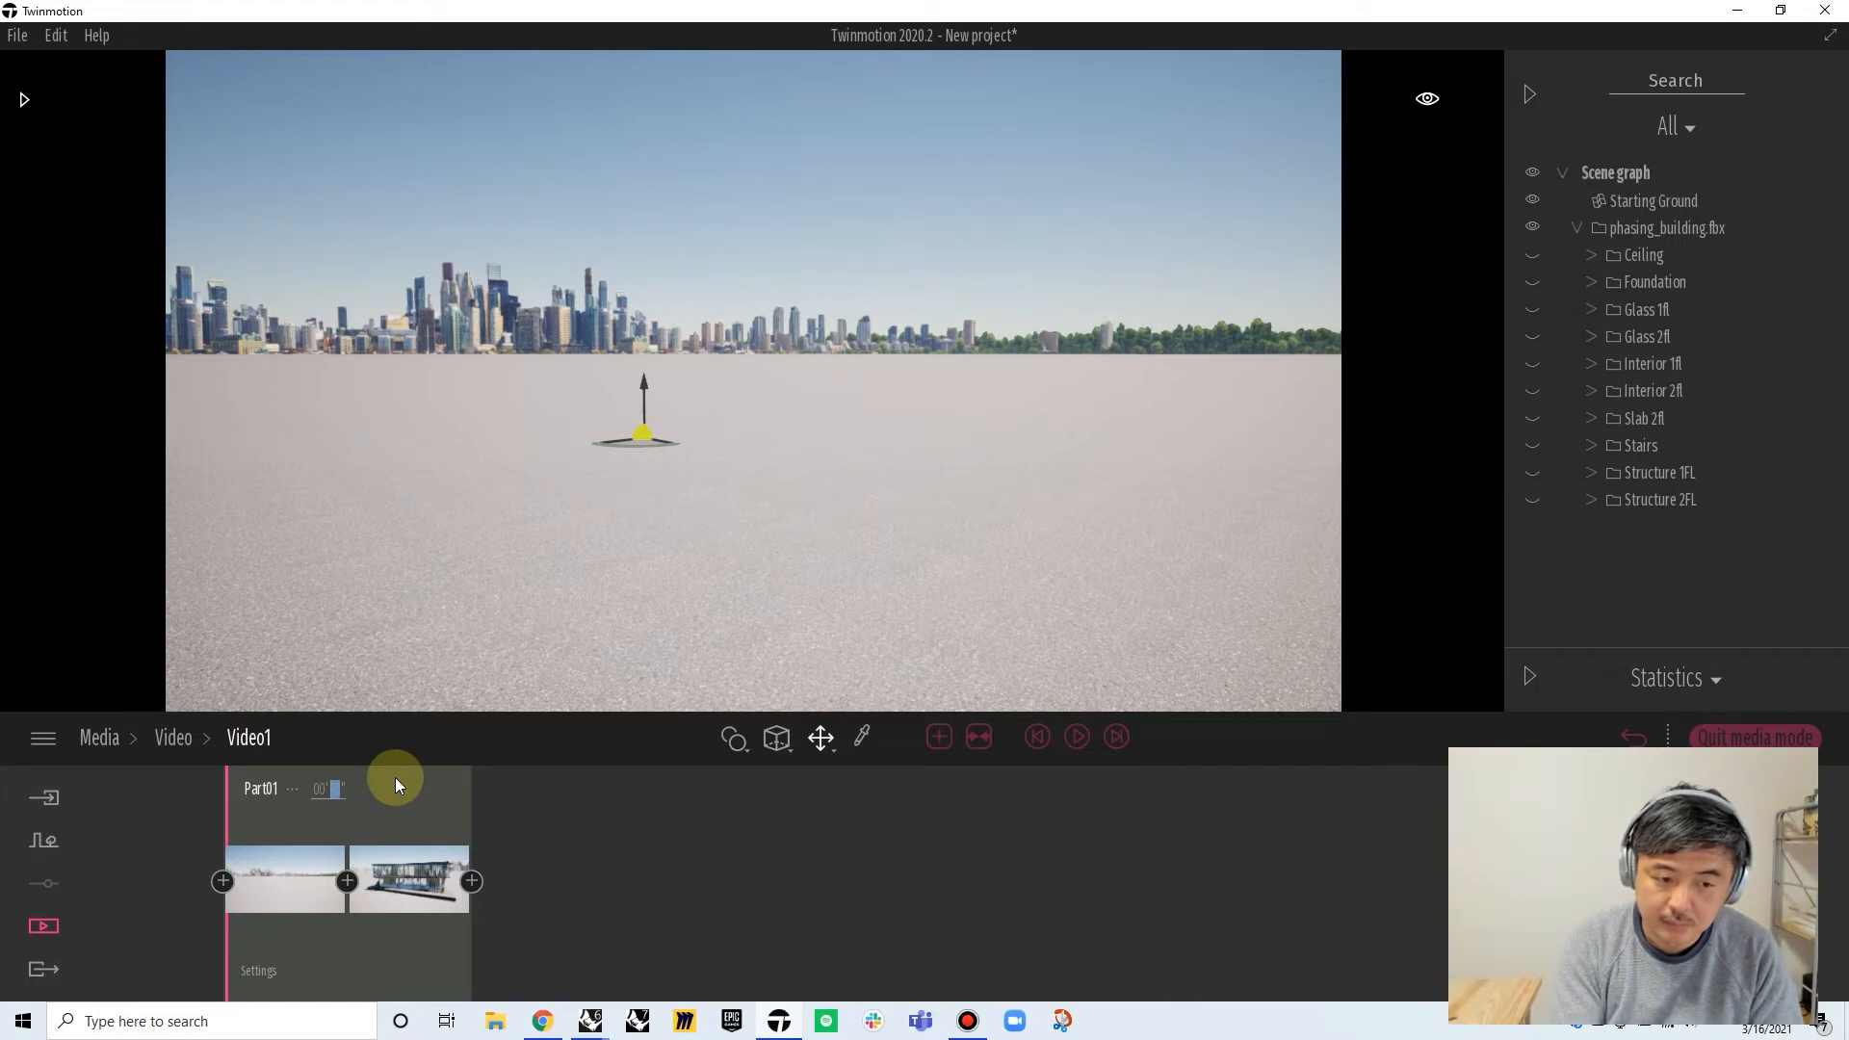
{"action": "type", "text": "30"}
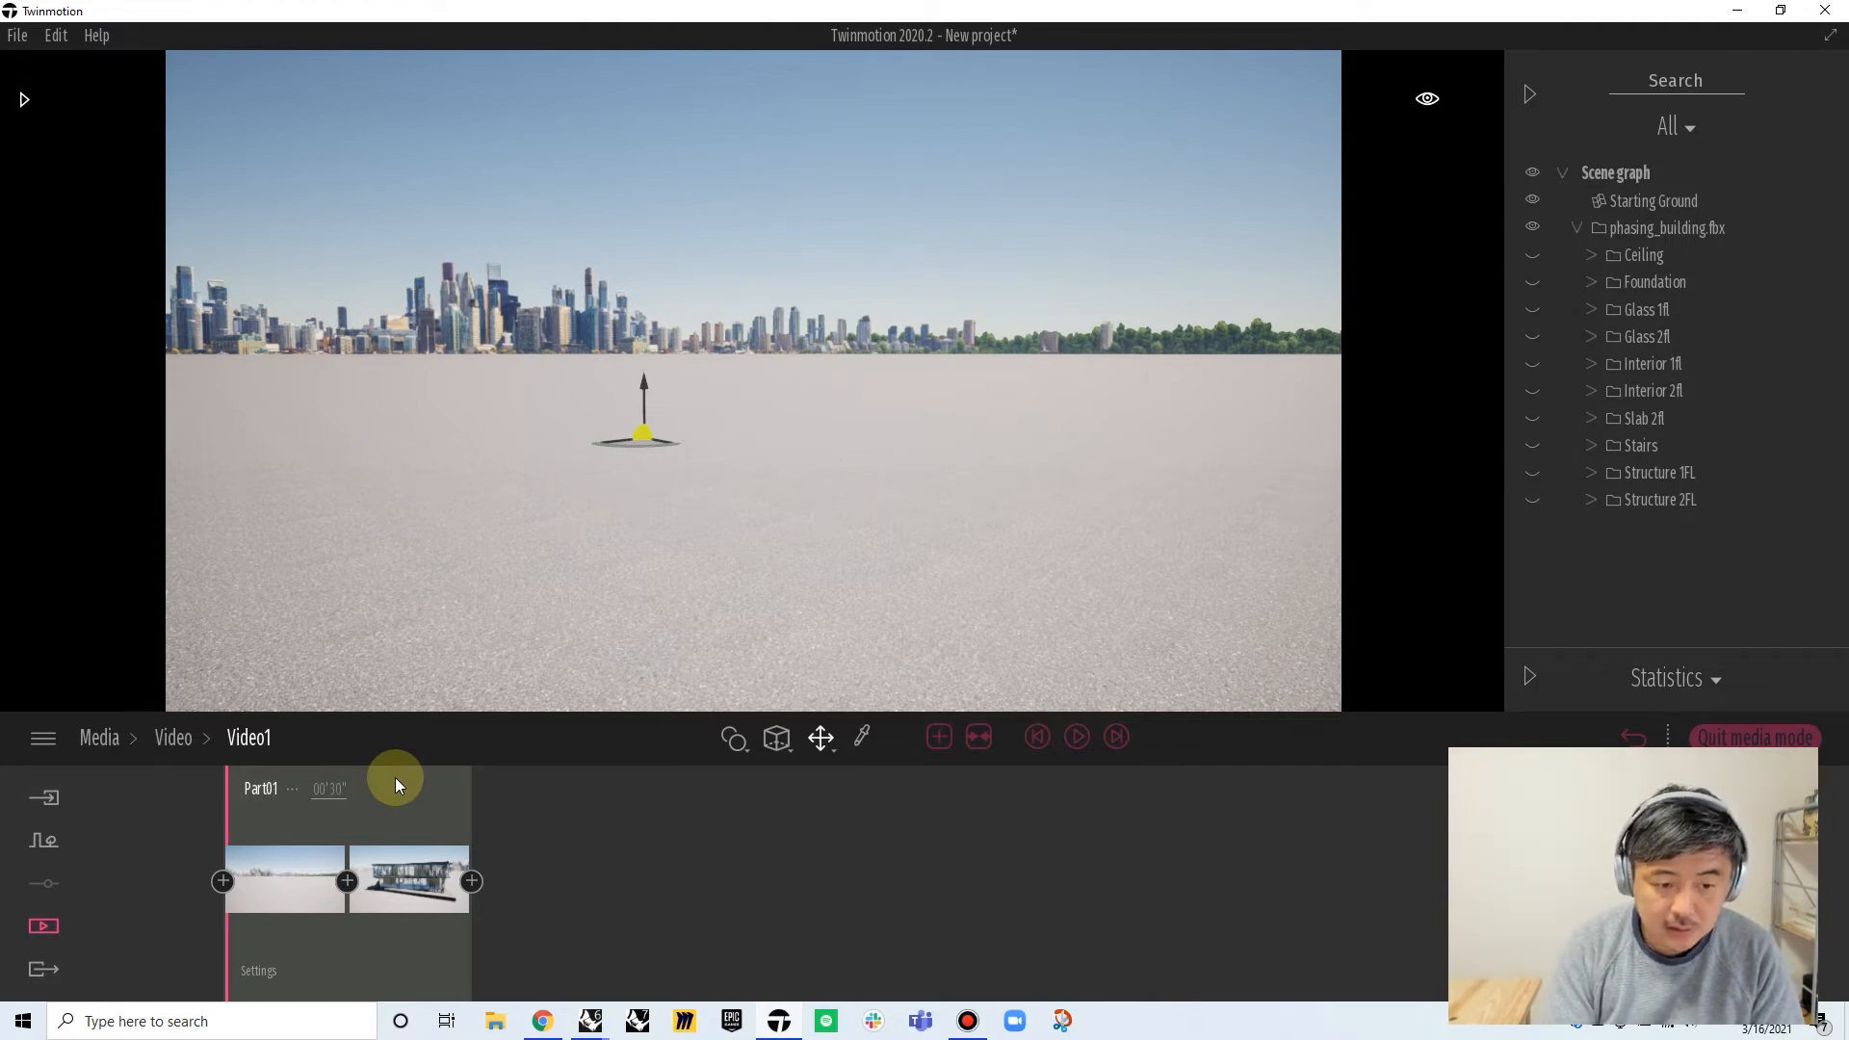
Play the video to check the phasing animation, stop it and quit media mode
{"action": "left_click", "coordinate": [1078, 736]}
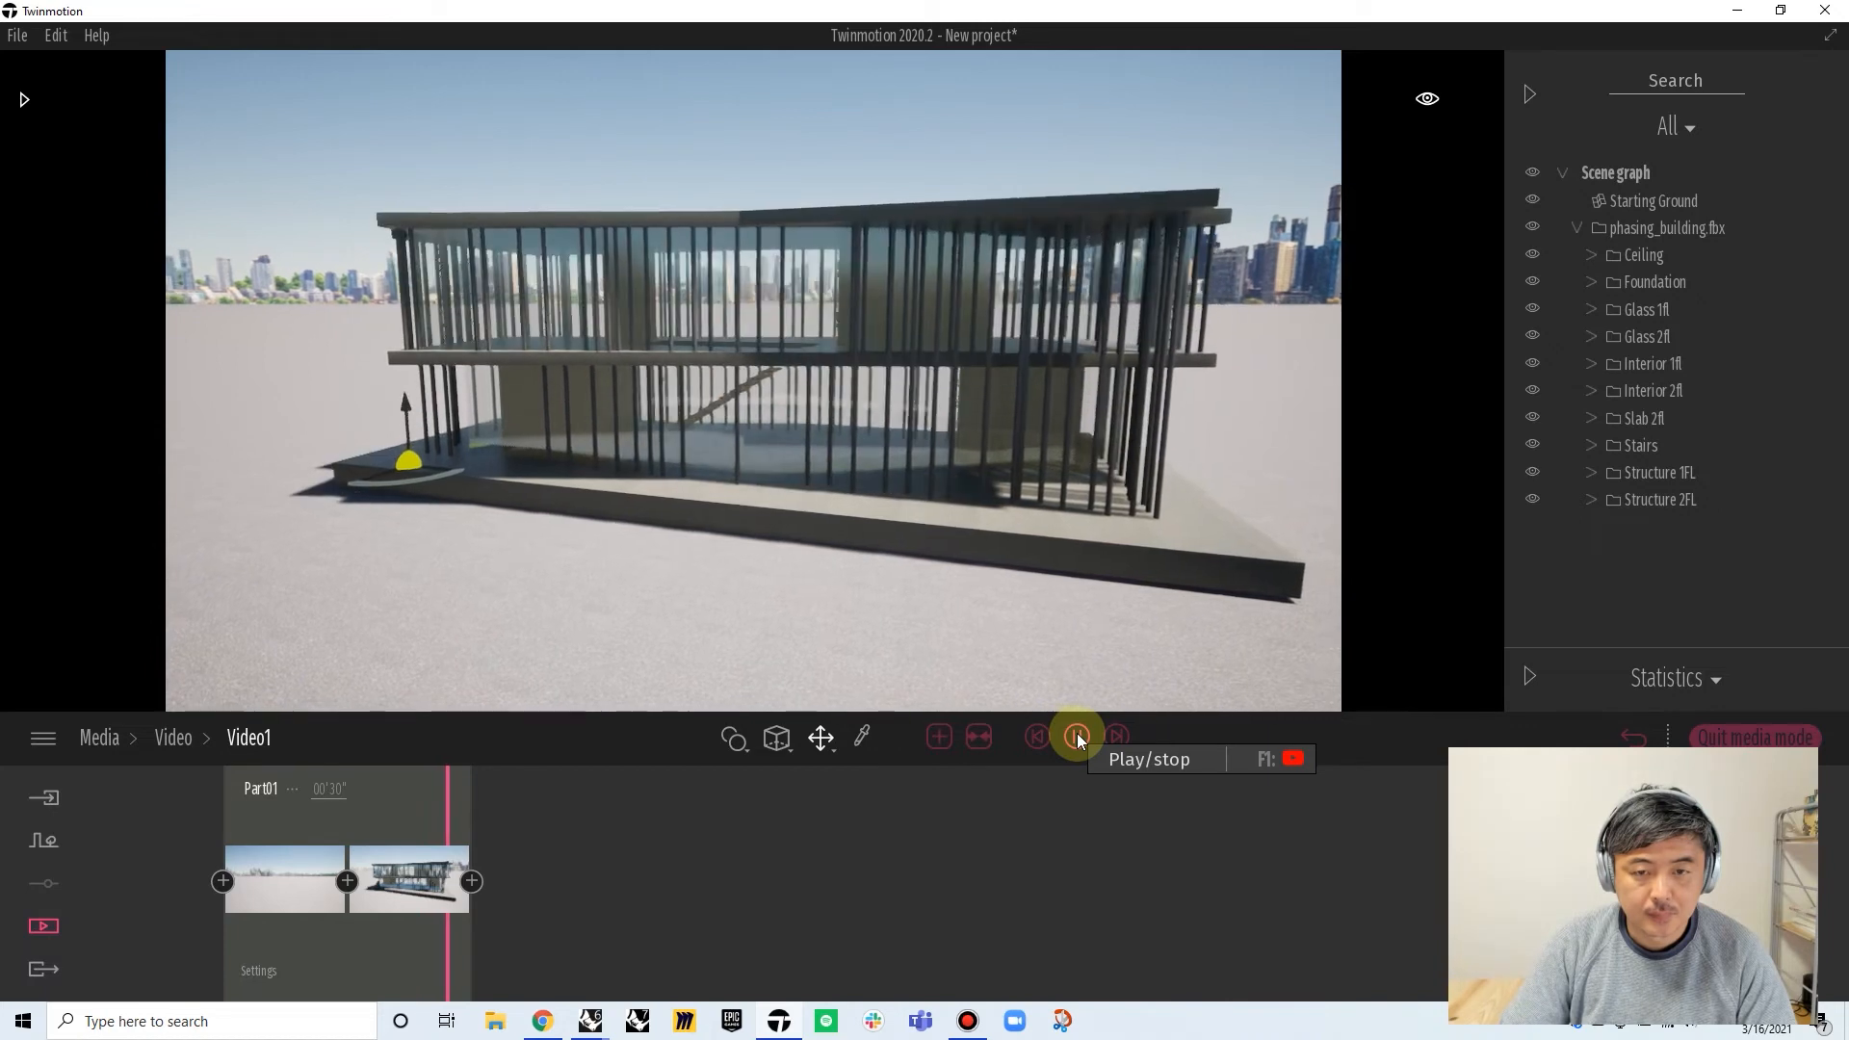
{"action": "left_click", "coordinate": [1078, 738]}
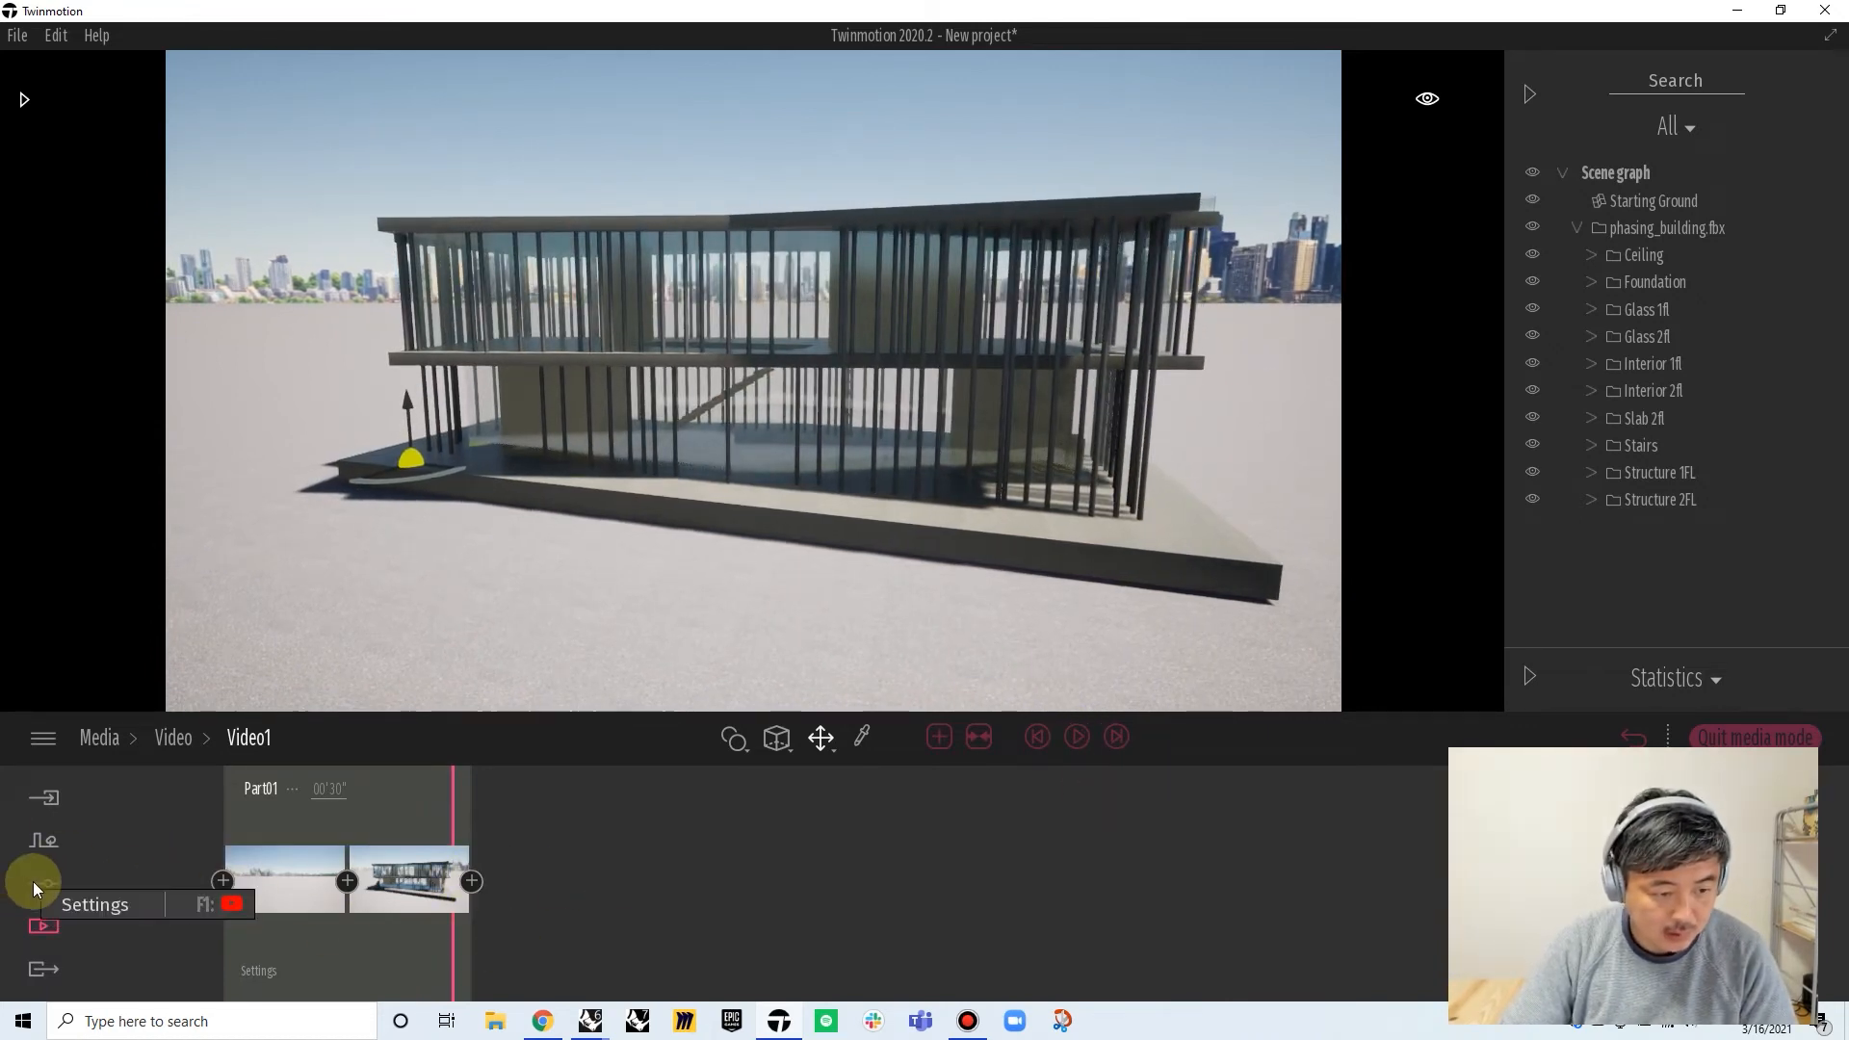
{"action": "left_click", "coordinate": [45, 923]}
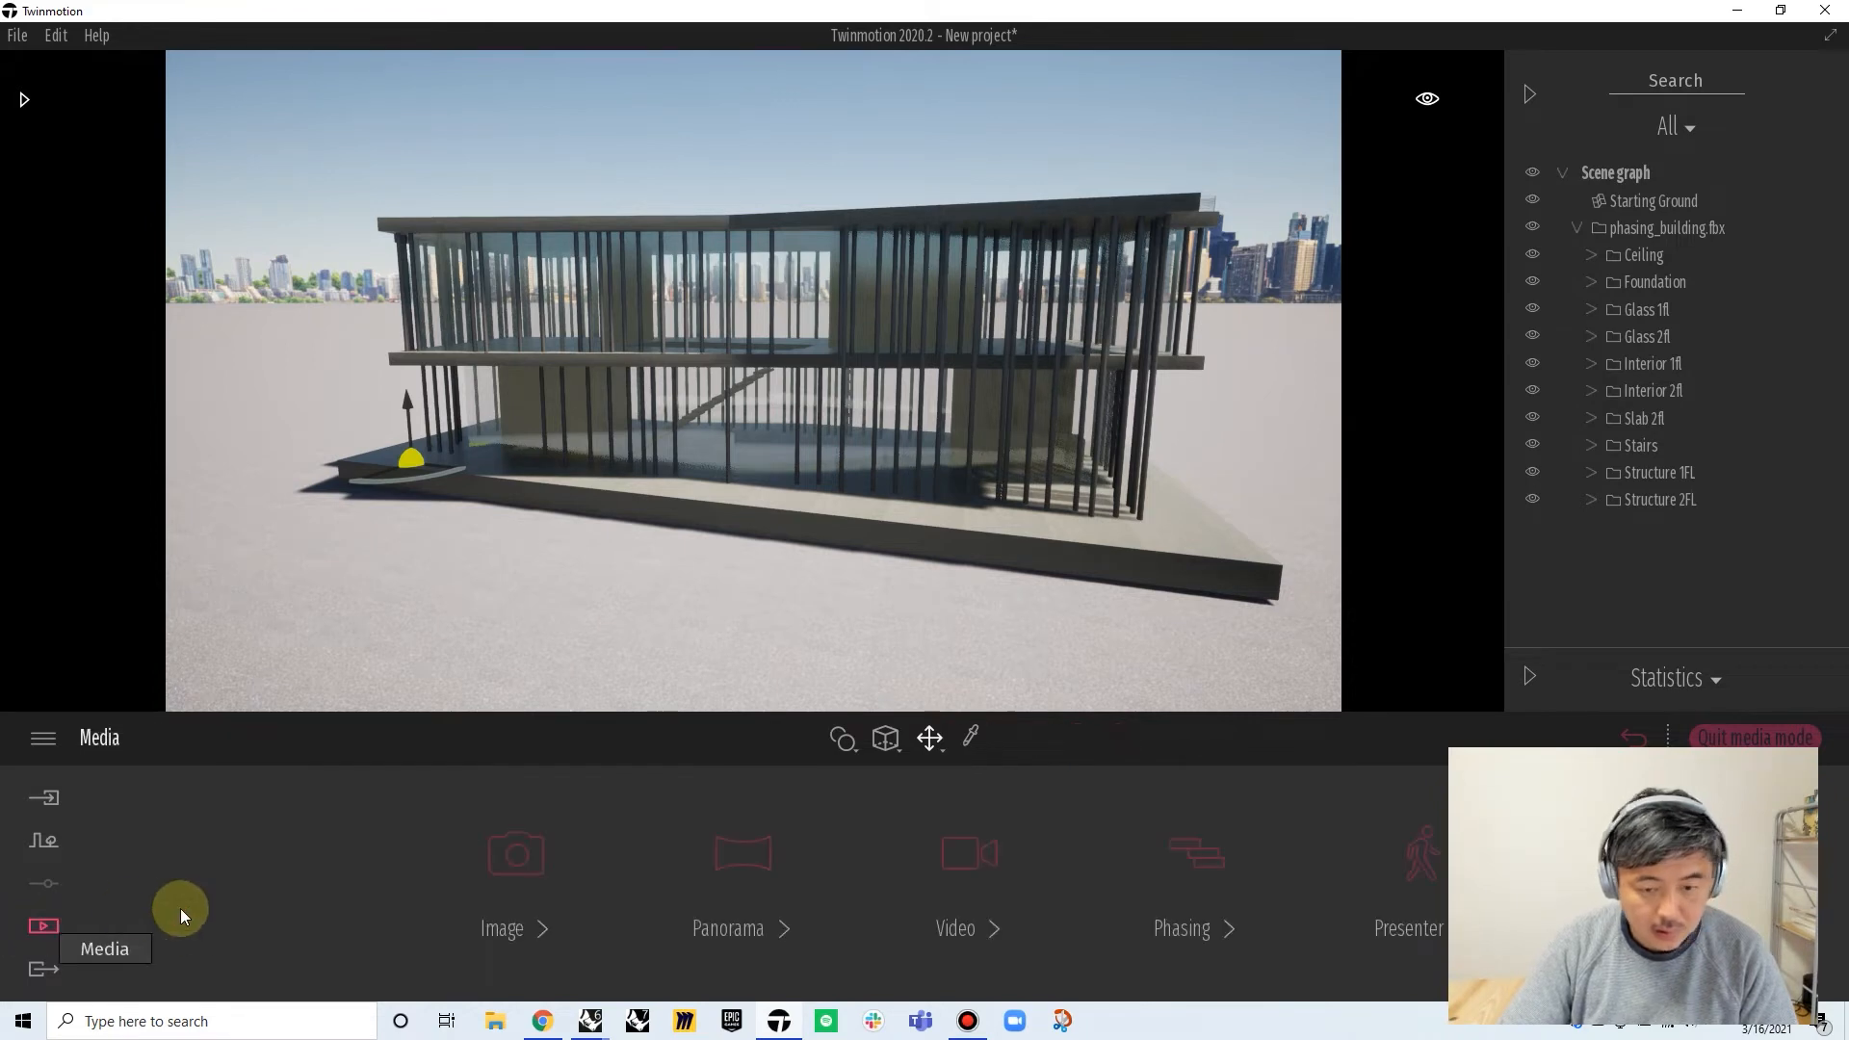
{"action": "left_click", "coordinate": [1751, 738]}
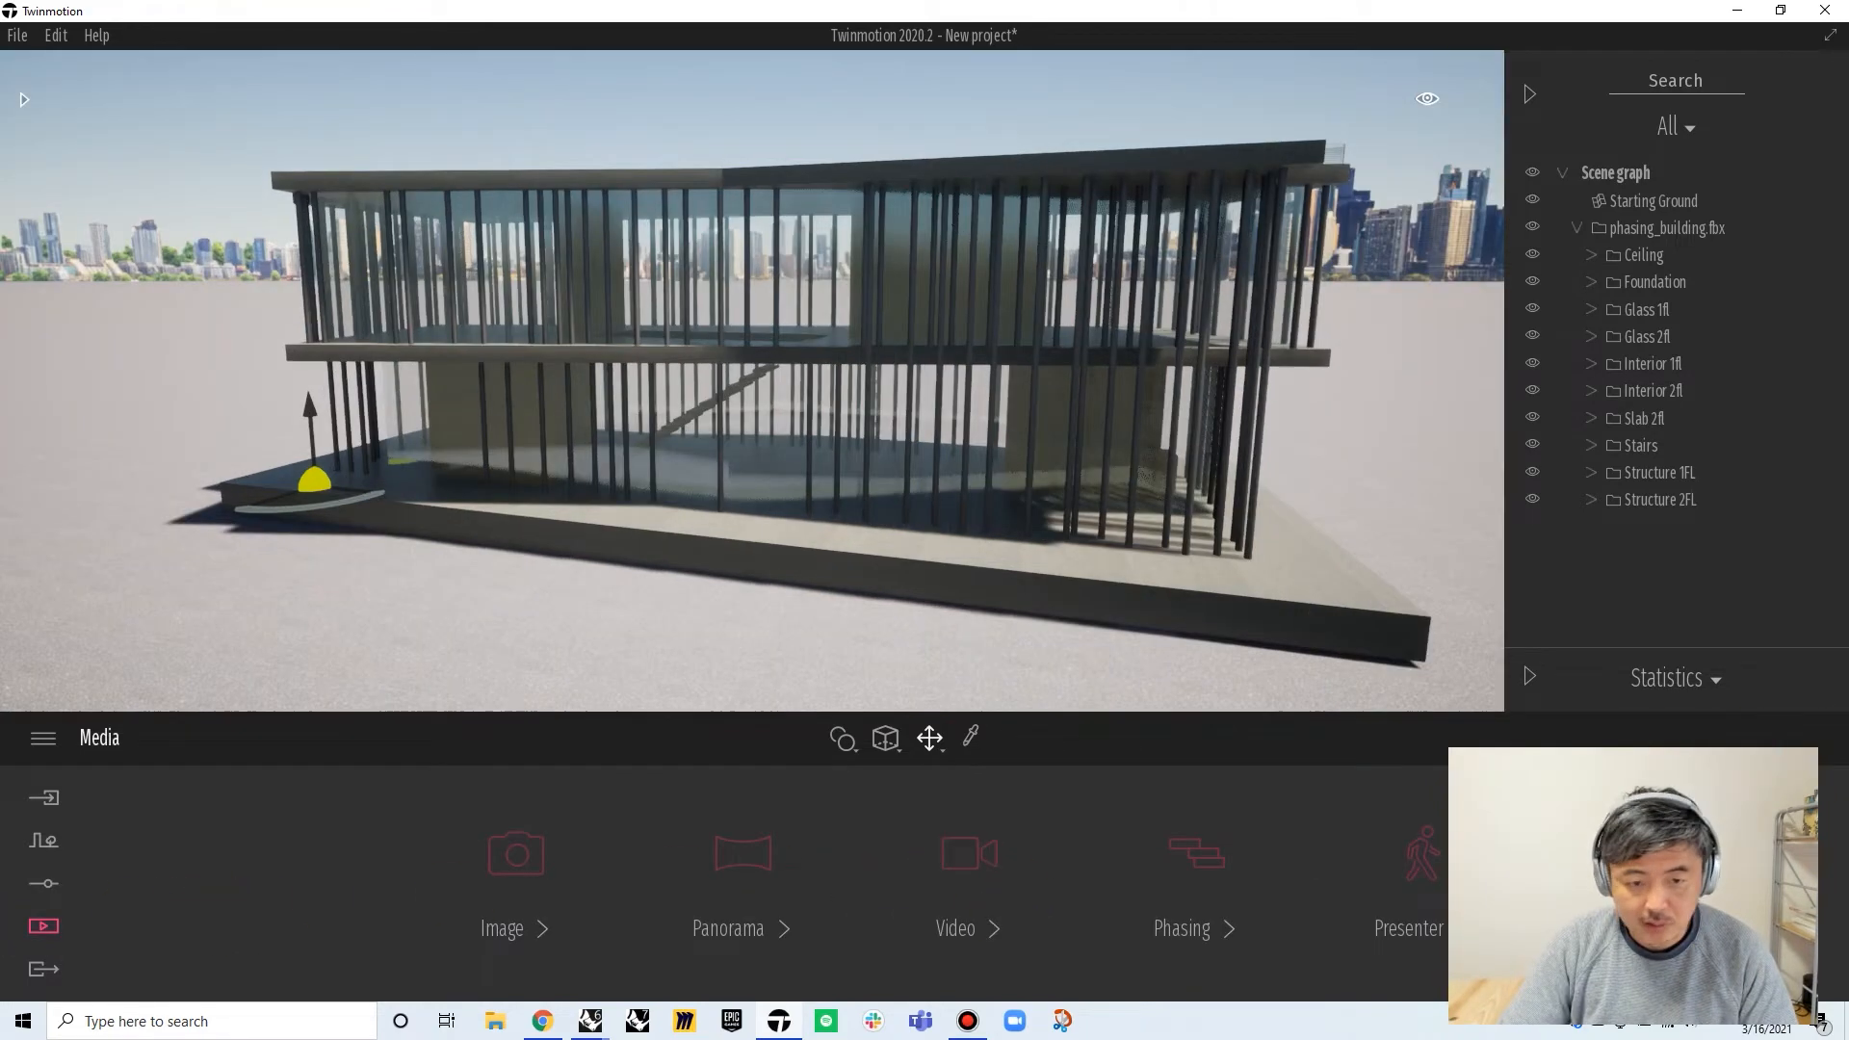
Set the location's background picture to None so the city skyline is removed from behind the building
{"action": "left_click", "coordinate": [43, 884]}
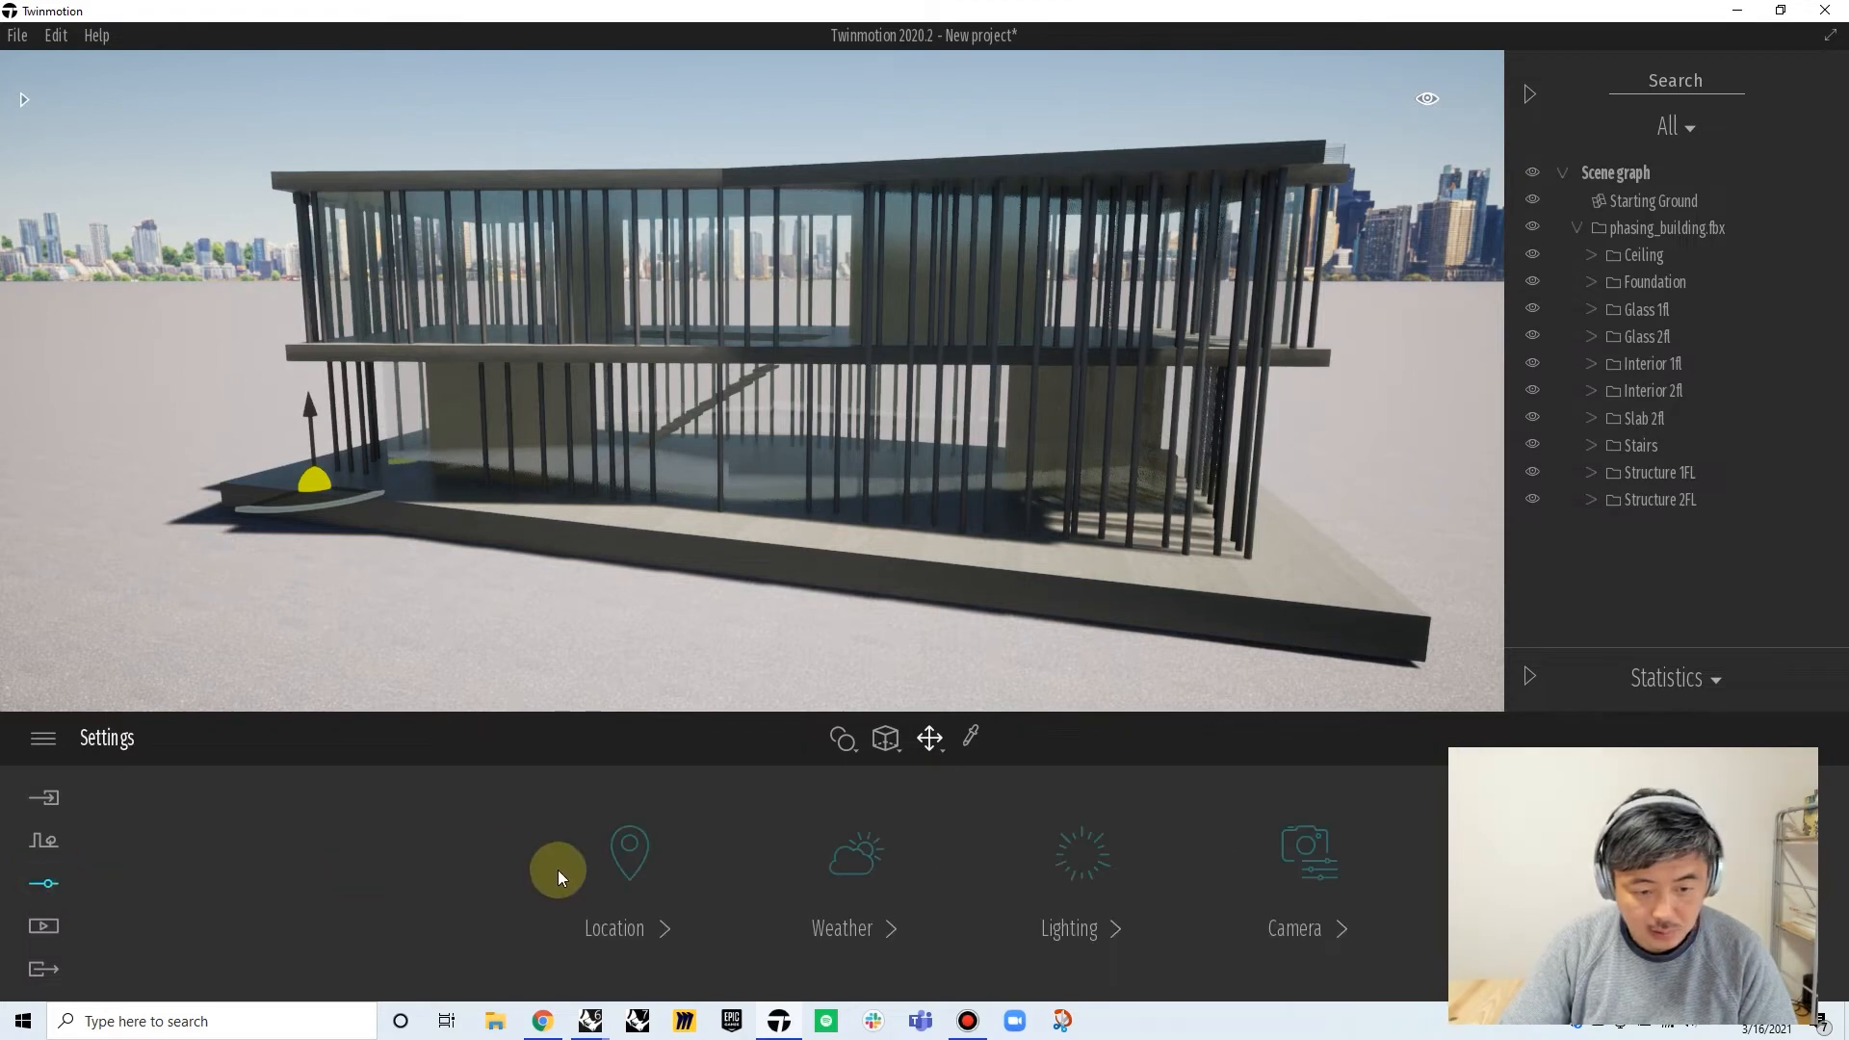
{"action": "left_click", "coordinate": [619, 929]}
{"action": "left_click", "coordinate": [628, 882]}
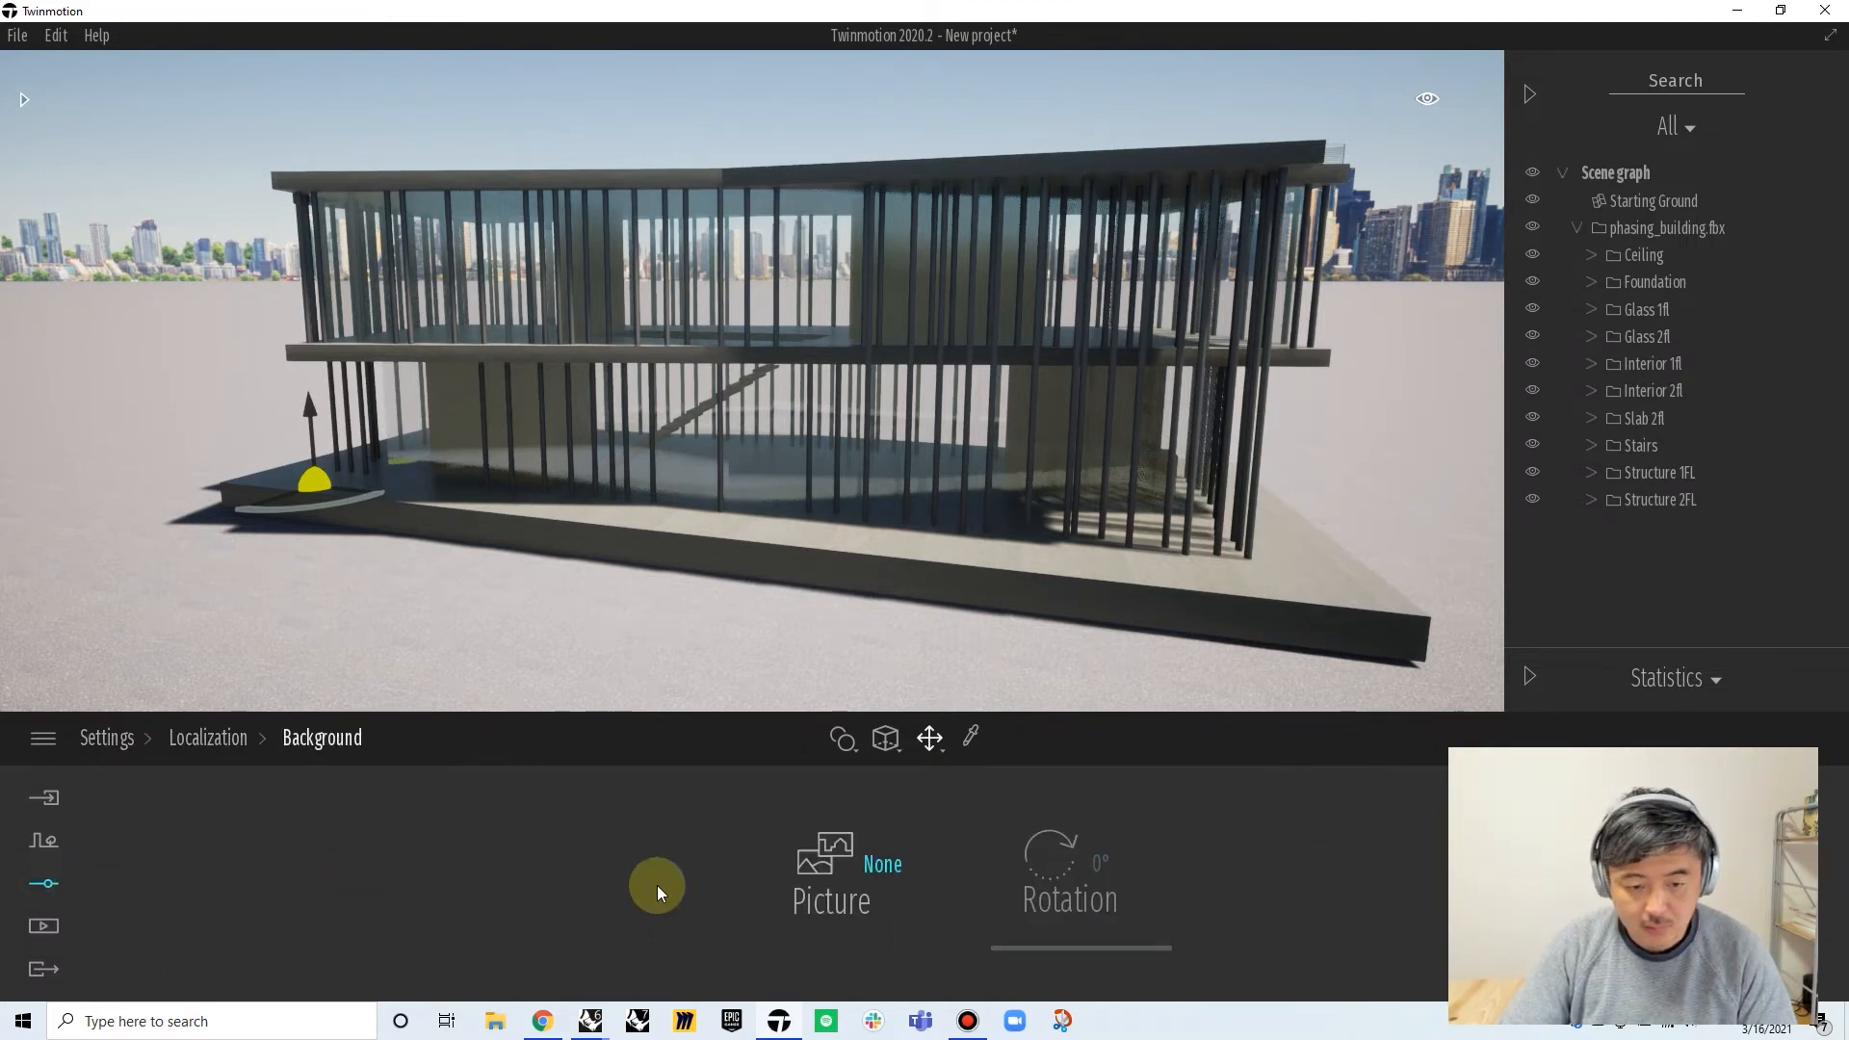
{"action": "left_click", "coordinate": [875, 868]}
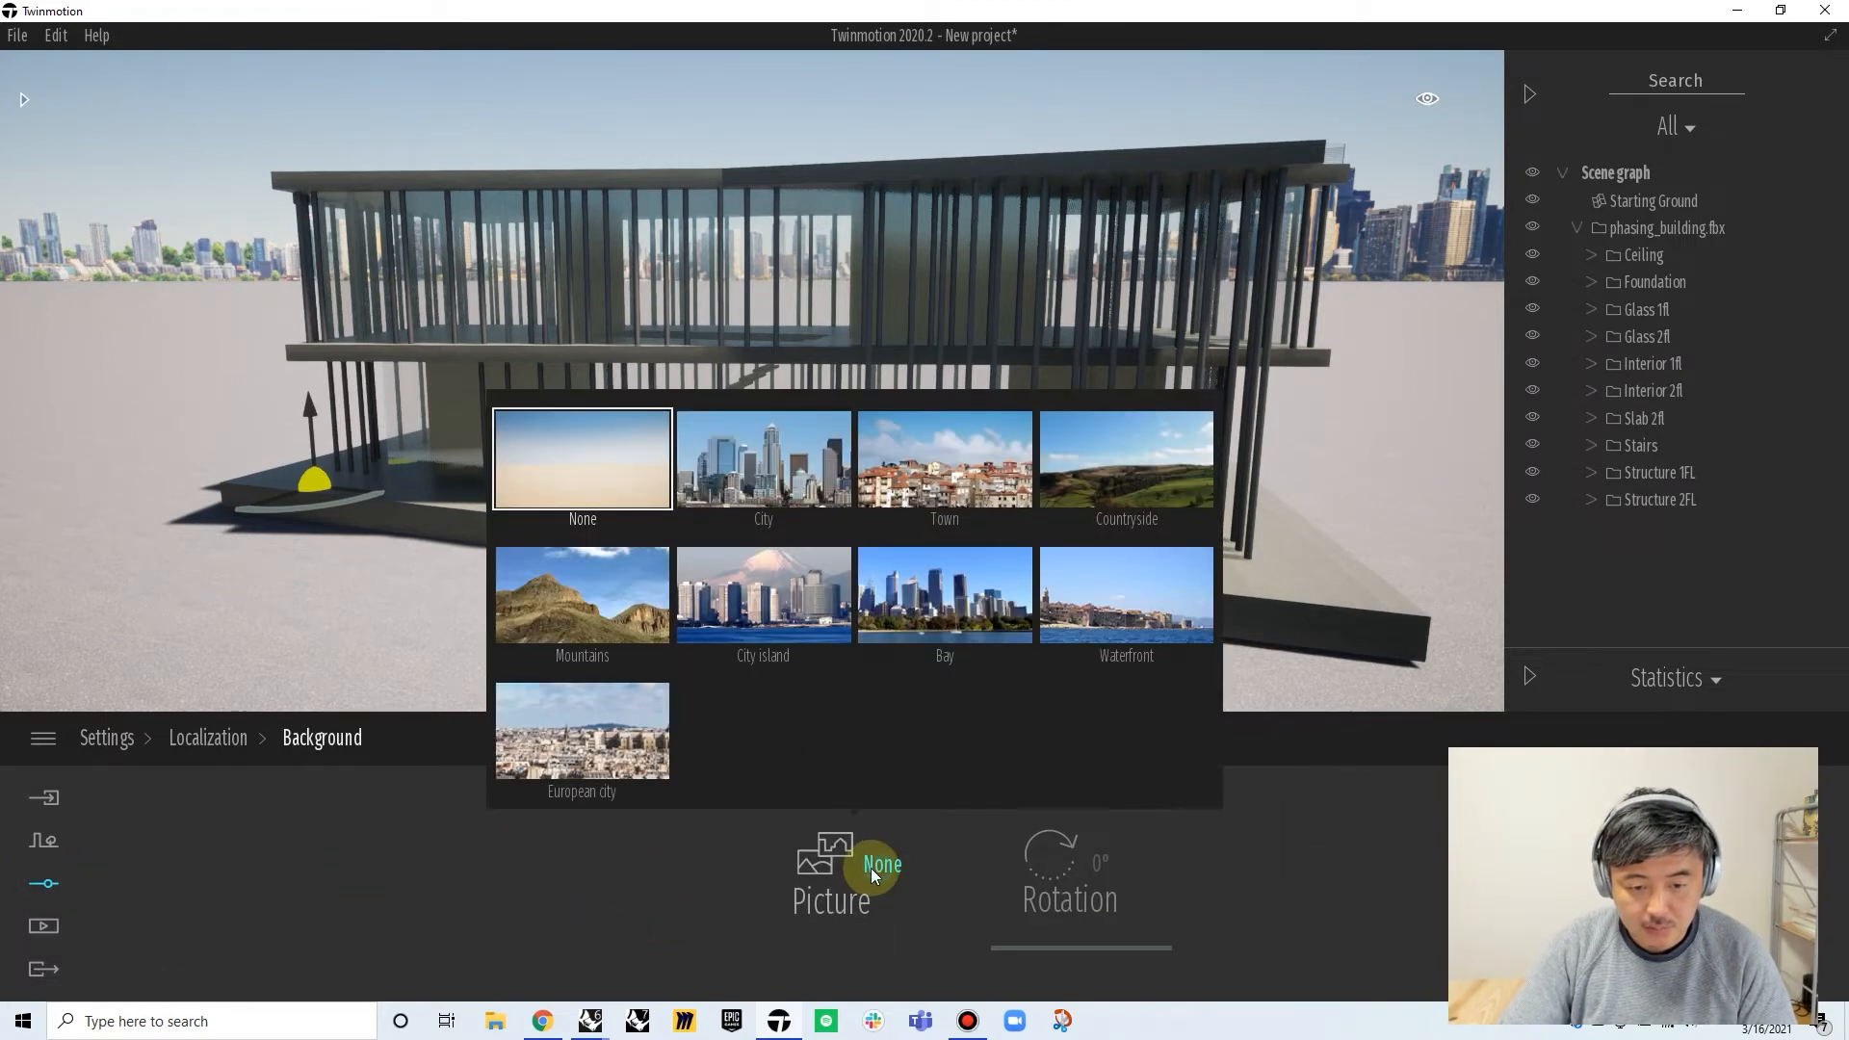
{"action": "left_click", "coordinate": [646, 605]}
{"action": "left_click", "coordinate": [628, 466]}
{"action": "left_click", "coordinate": [1021, 921]}
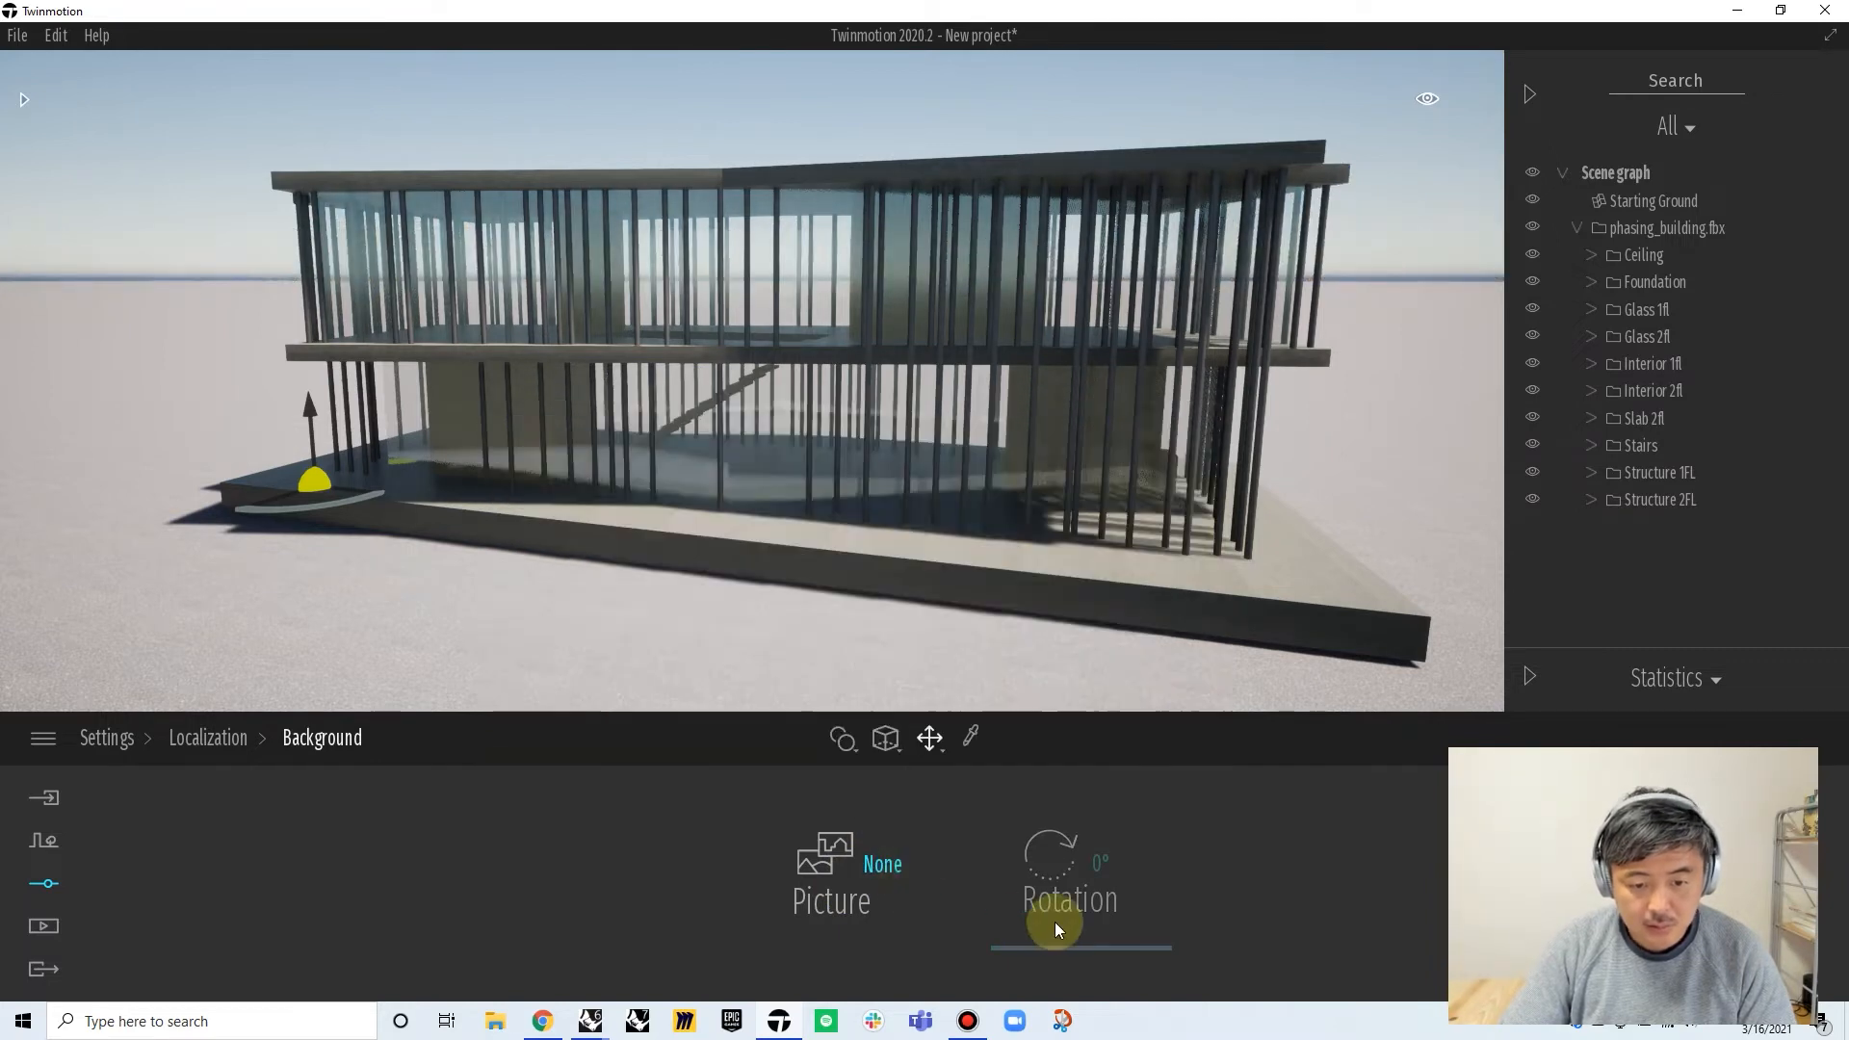
Reopen Video1 and rewind it to the start to check the clip against the plain background
{"action": "left_click", "coordinate": [67, 920]}
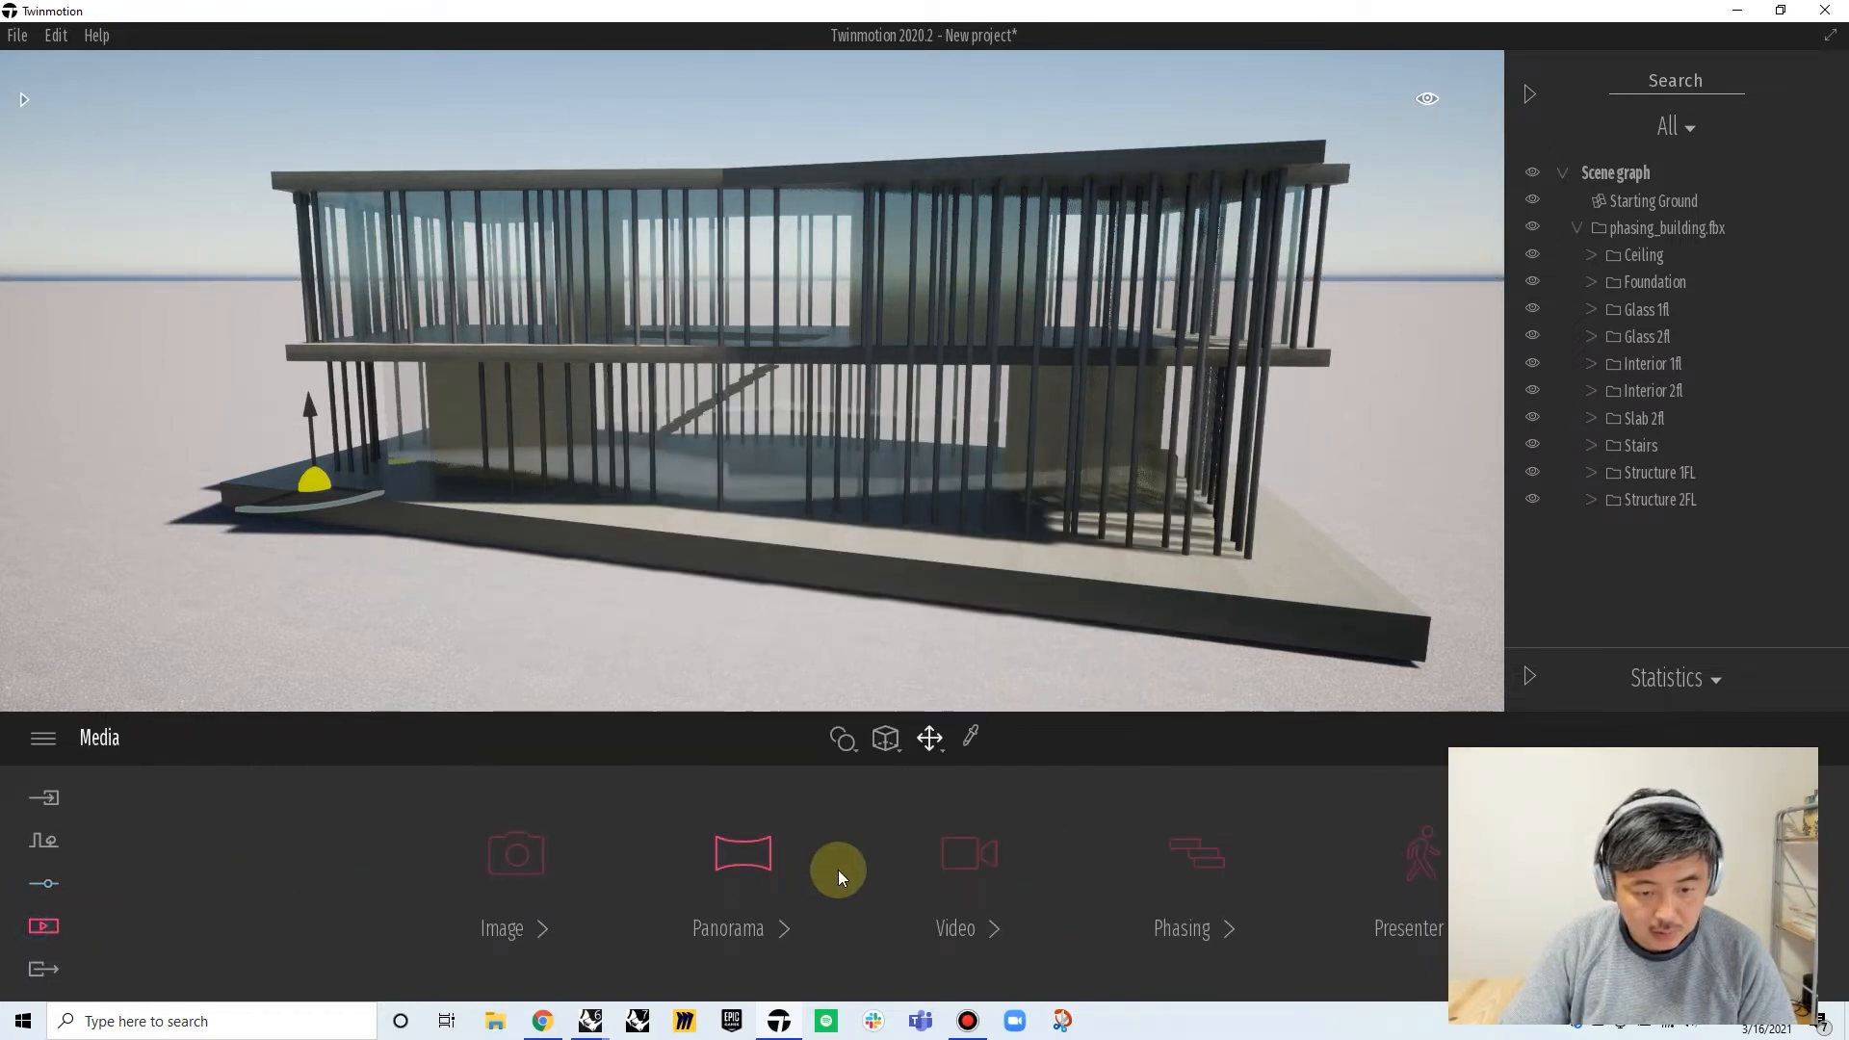
{"action": "left_click", "coordinate": [955, 926]}
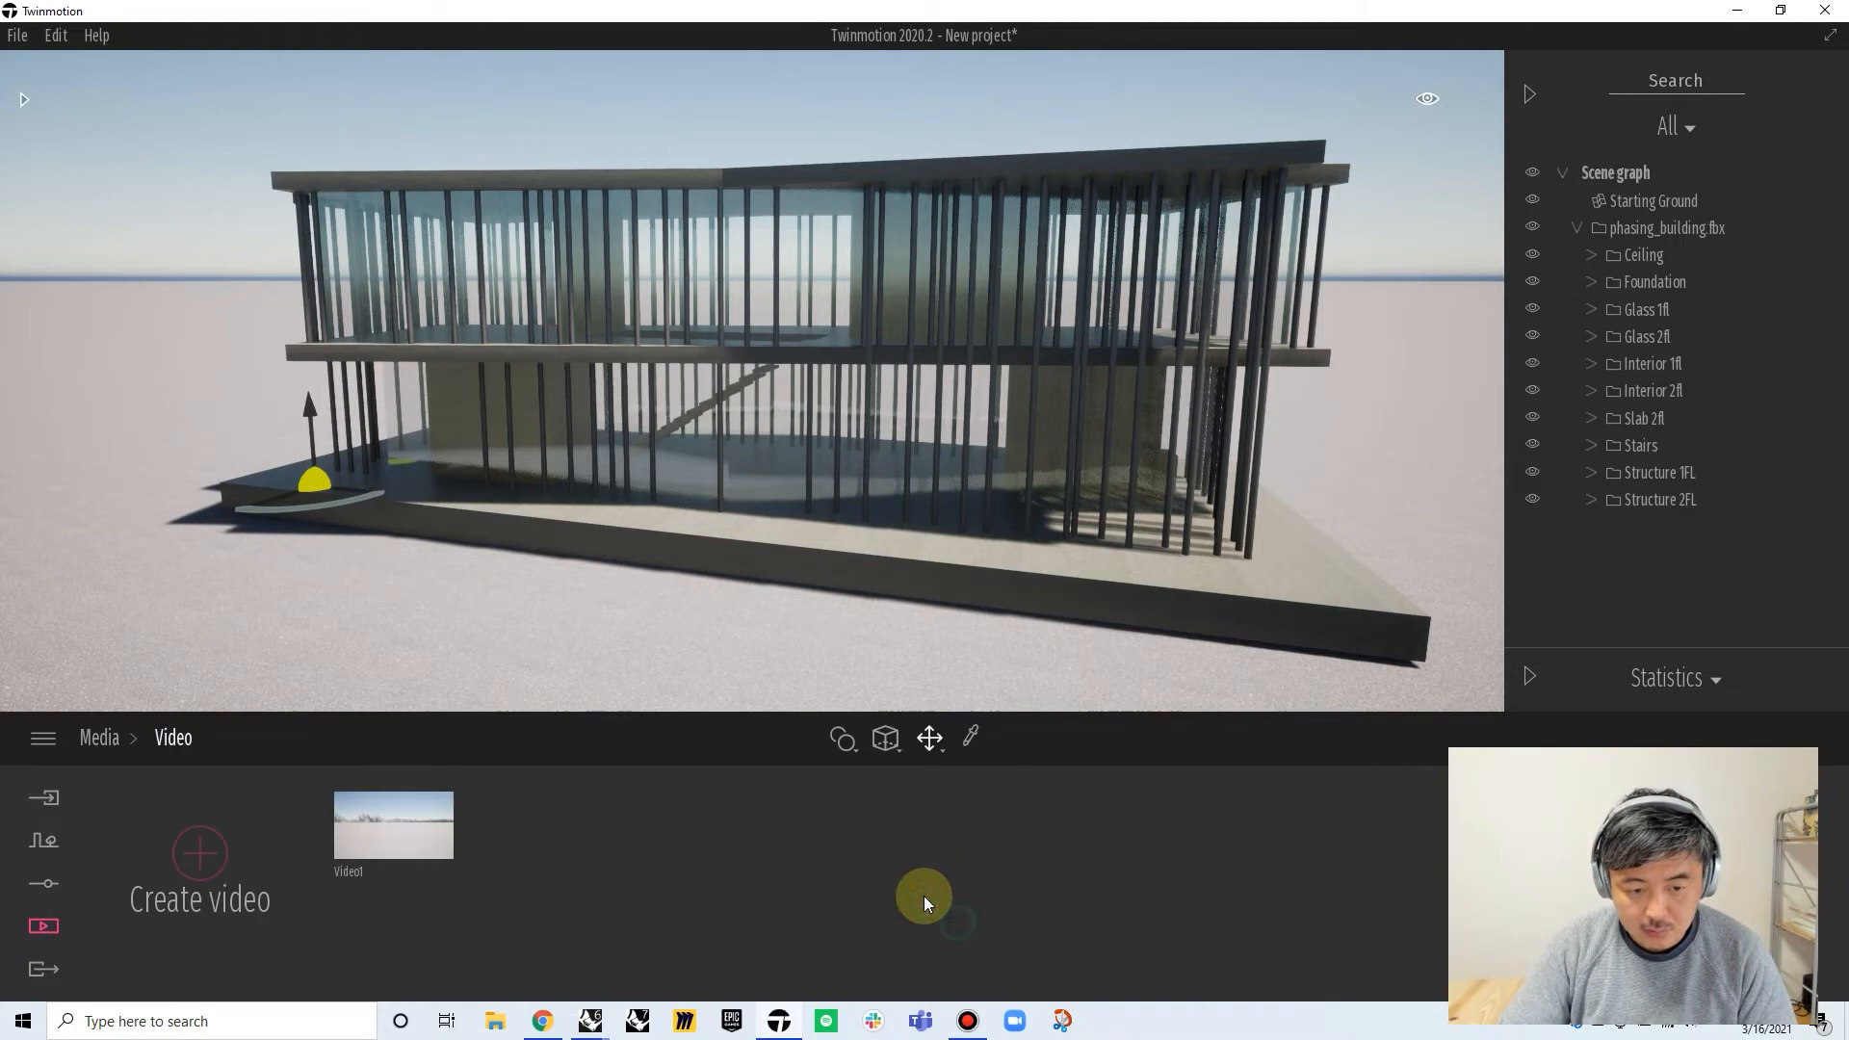
{"action": "left_click", "coordinate": [364, 845]}
{"action": "left_click_drag", "start_coordinate": [242, 831], "coordinate": [204, 832]}
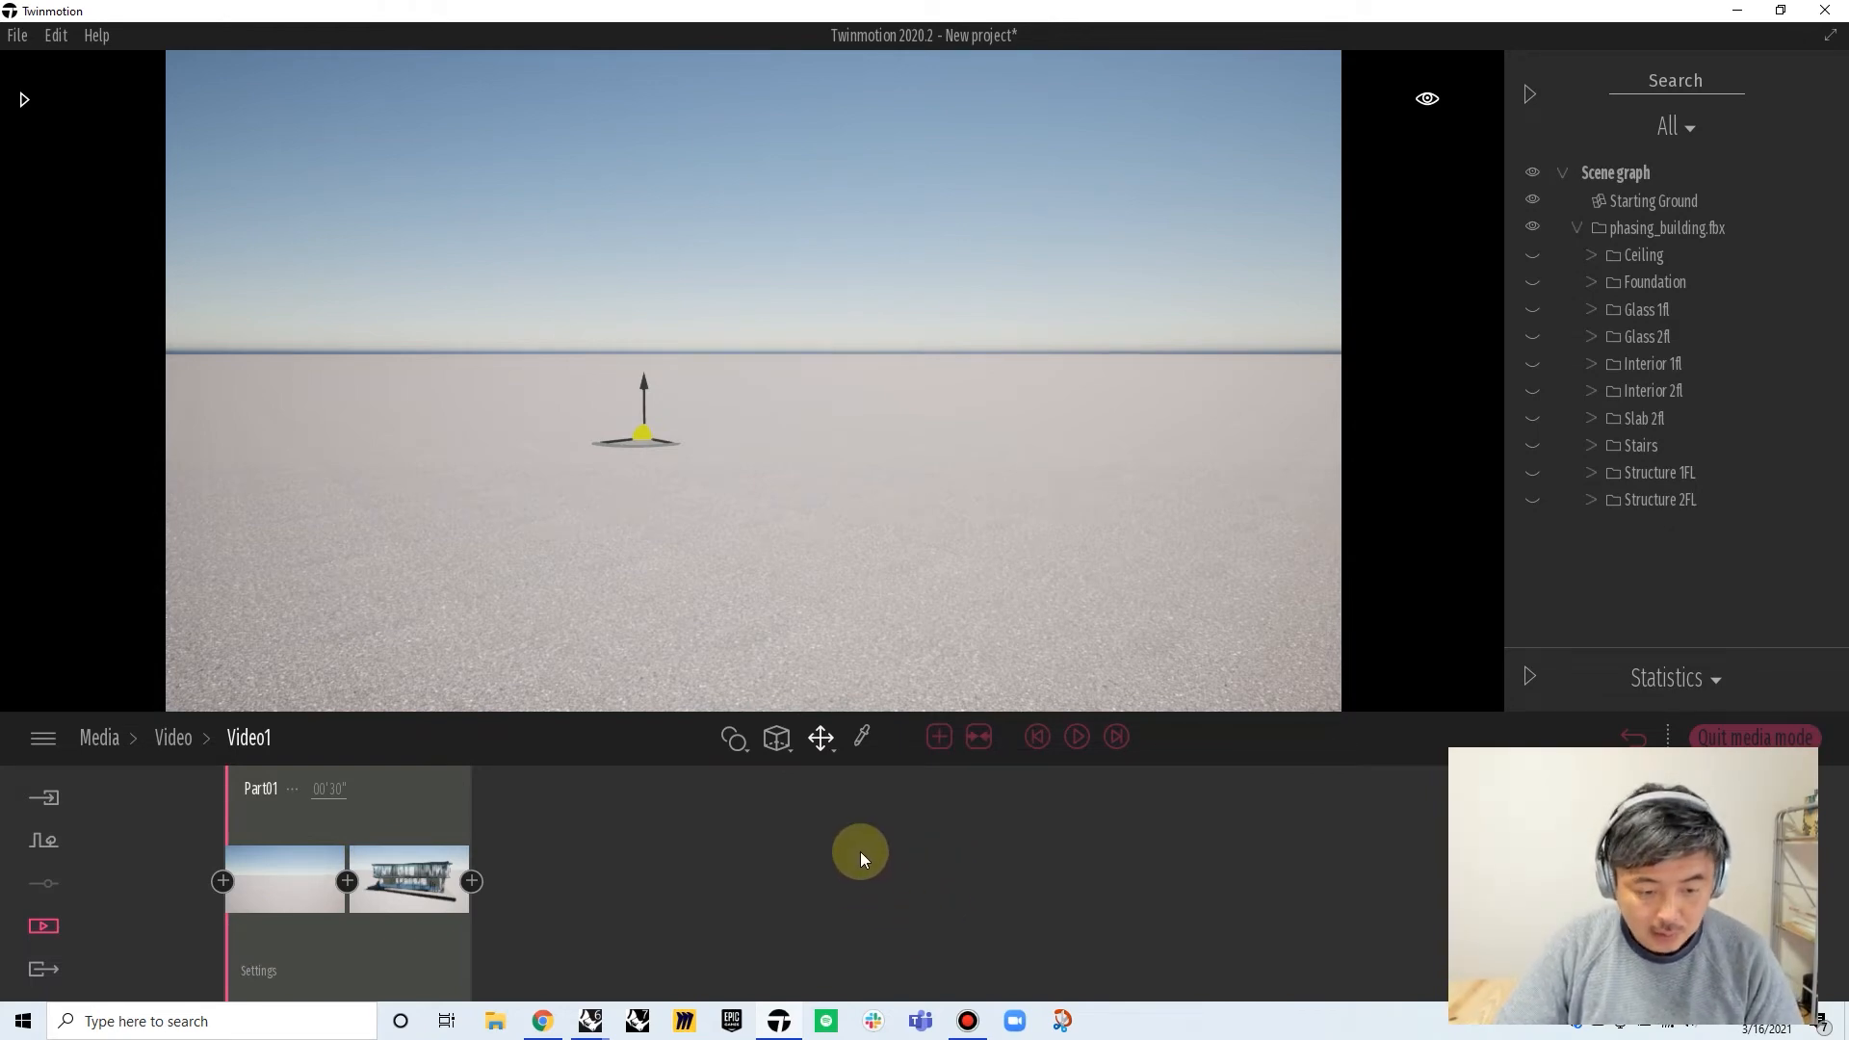
Switch to the Rhino file W09_phasing facade, orbit around the facade box and maximize the Perspective viewport
{"action": "mouse_move", "coordinate": [591, 1023]}
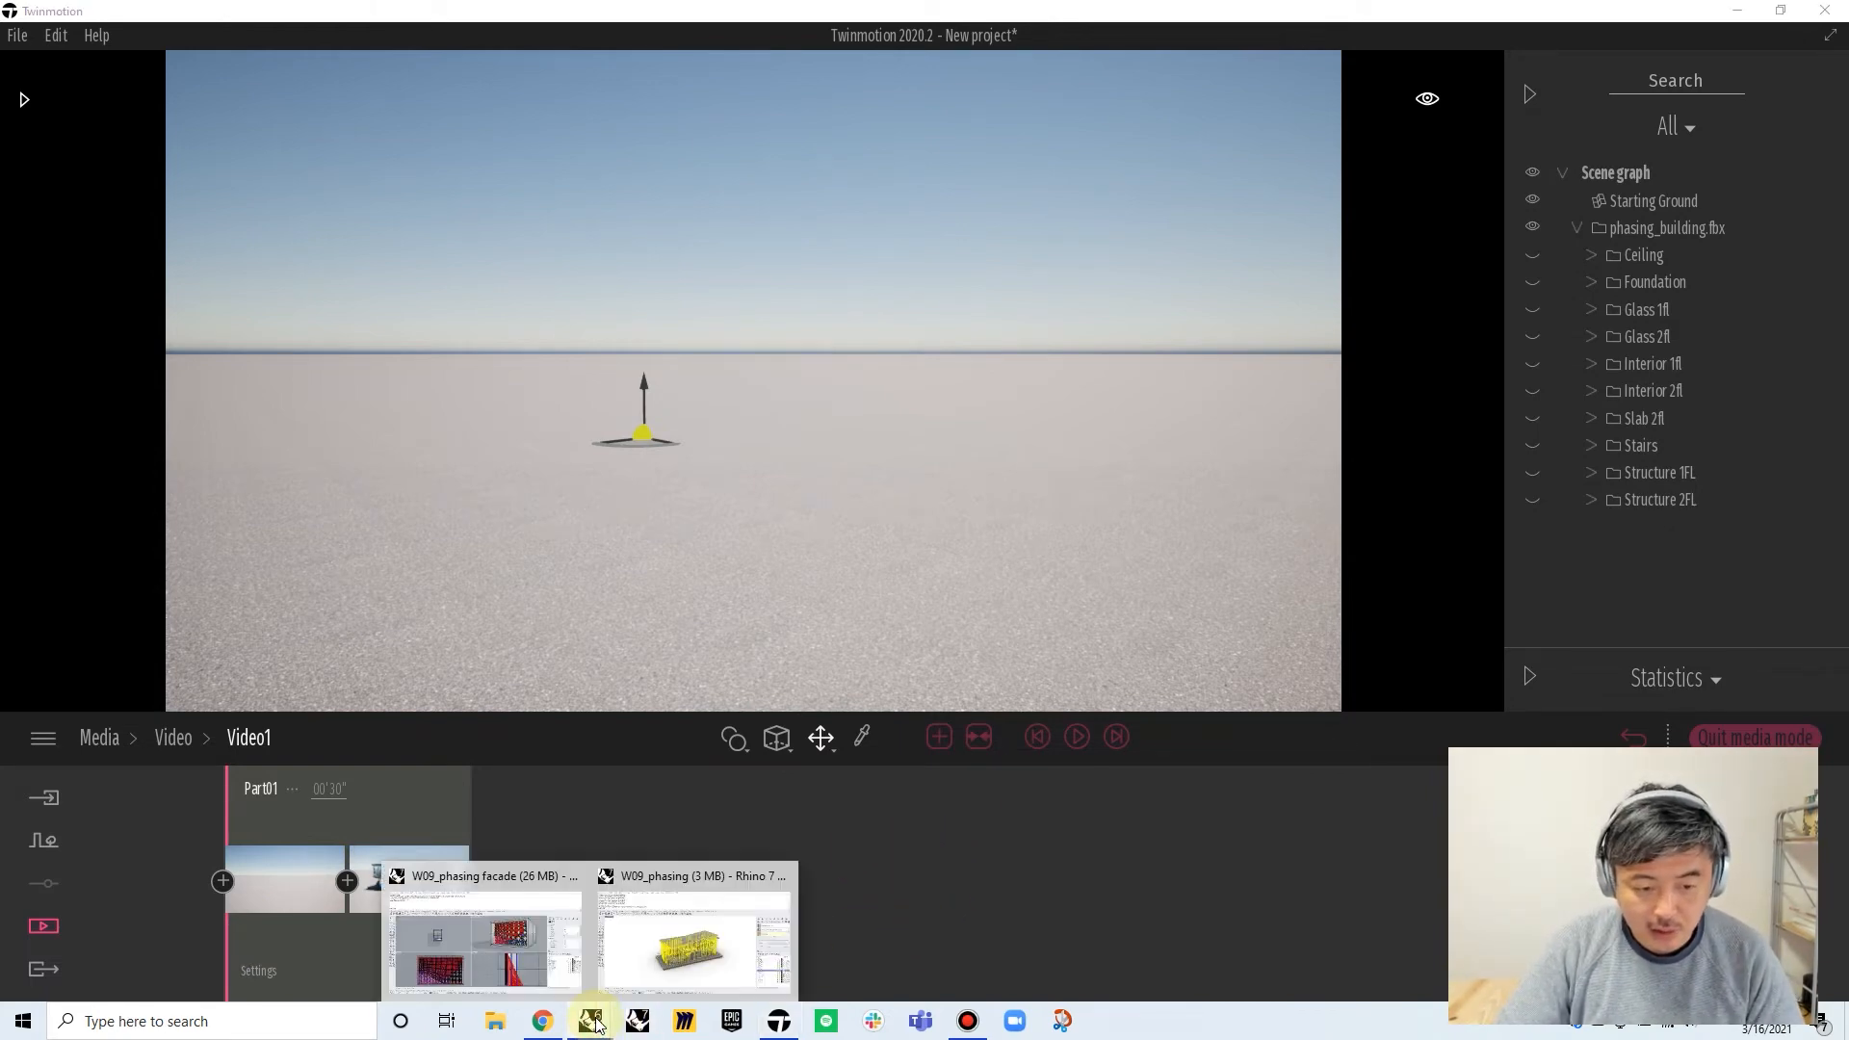
{"action": "left_click", "coordinate": [519, 958]}
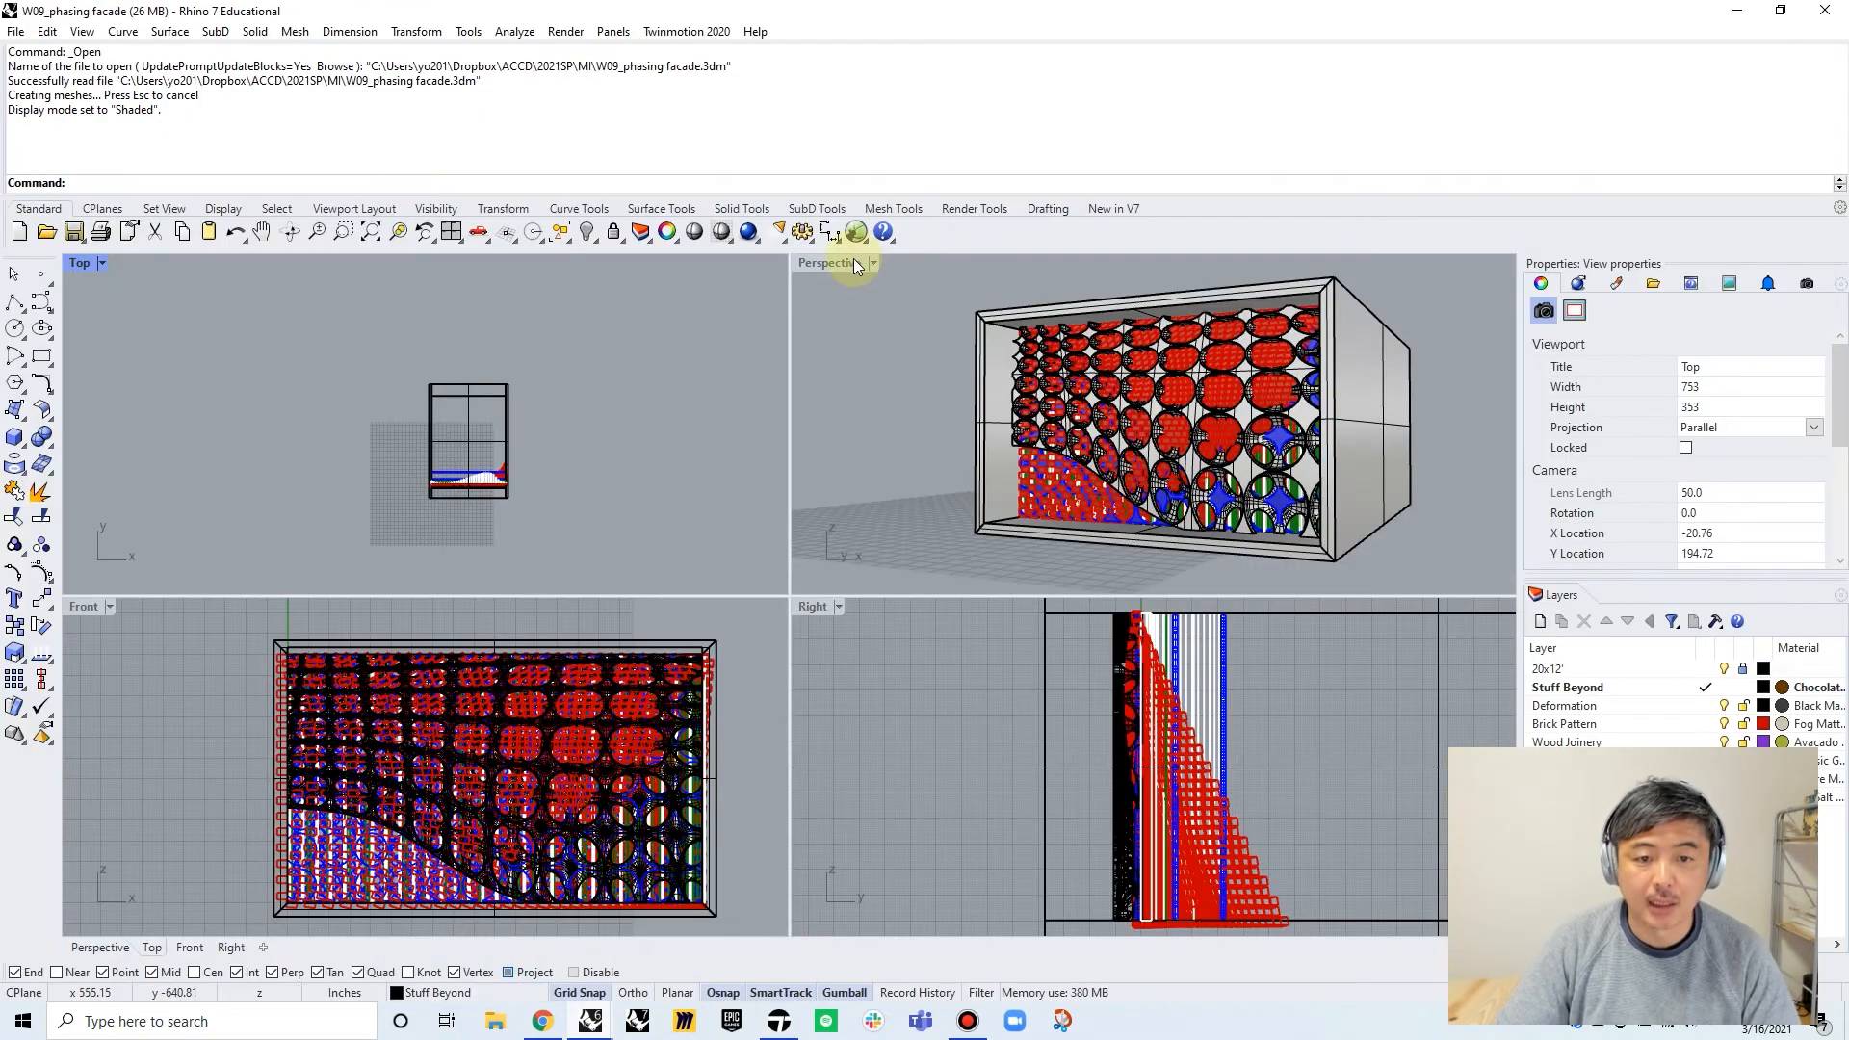
{"action": "right_click_drag", "start_coordinate": [1121, 404], "coordinate": [1272, 414]}
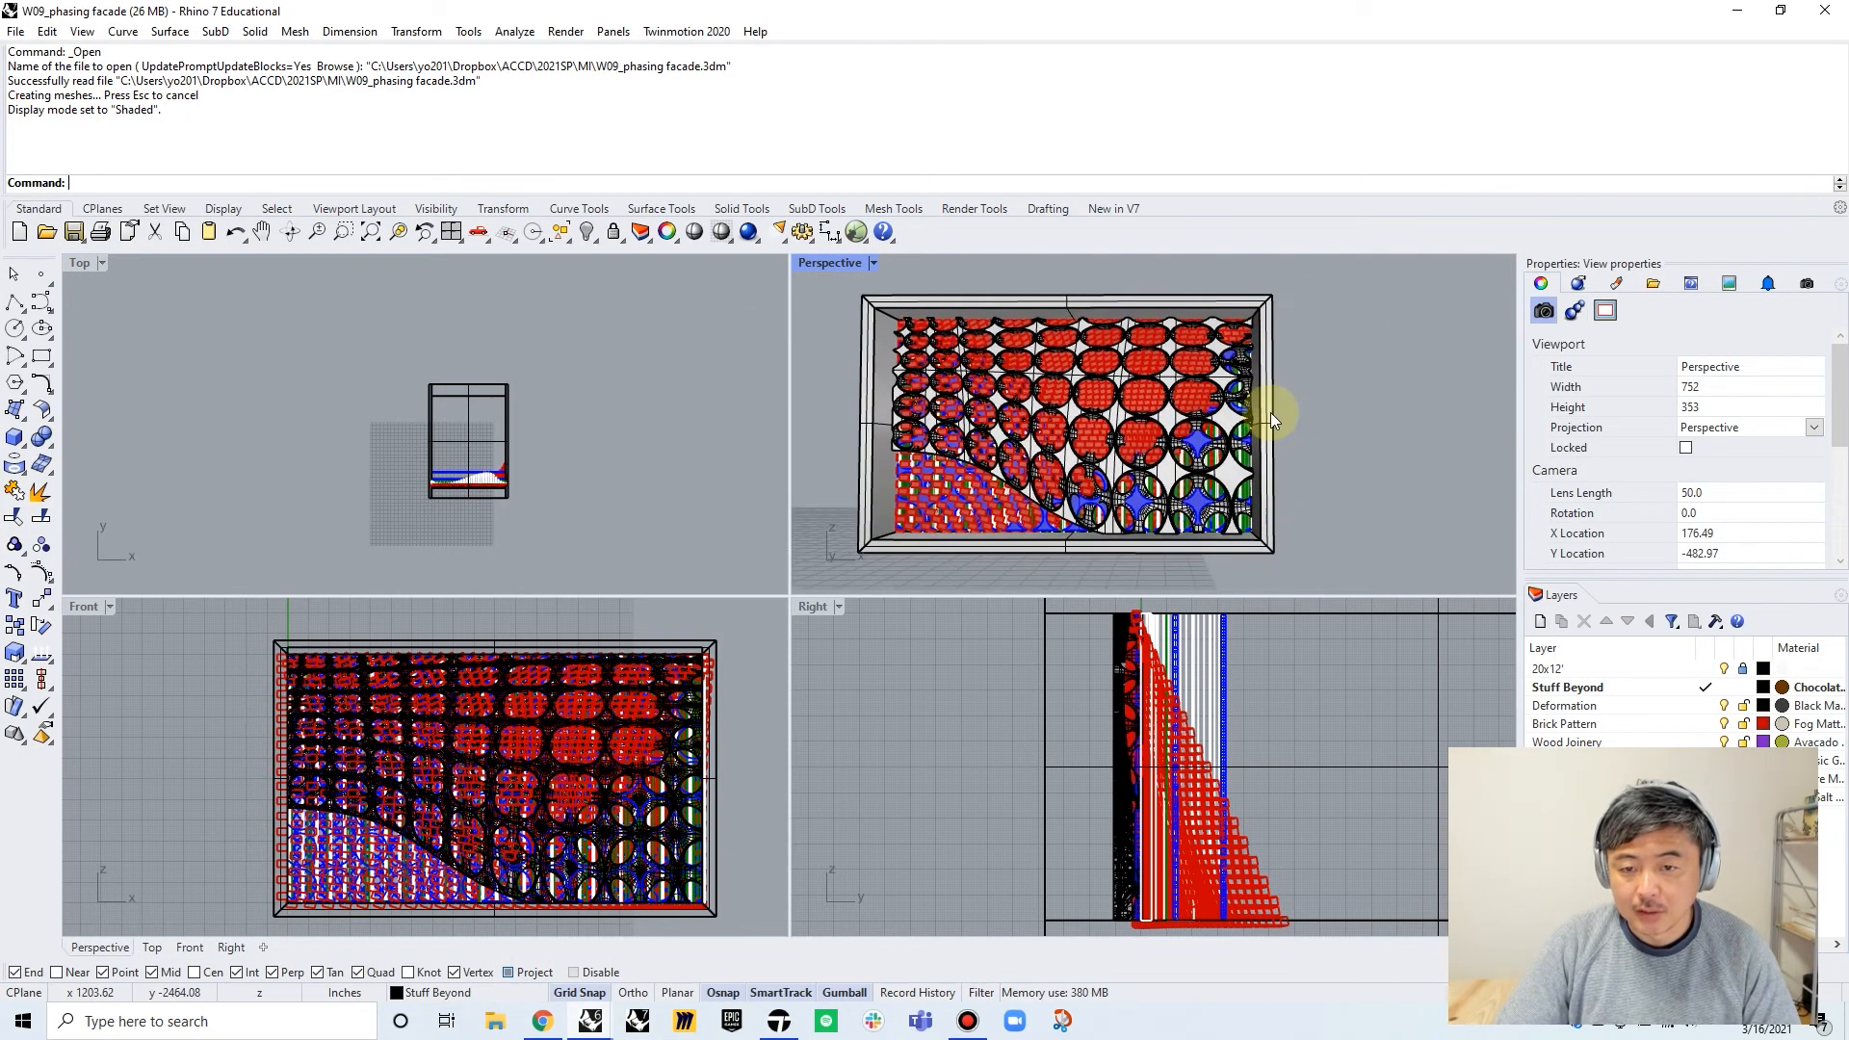
{"action": "right_click_drag", "start_coordinate": [1031, 446], "coordinate": [1096, 475]}
{"action": "right_click_drag", "start_coordinate": [1315, 453], "coordinate": [1066, 454]}
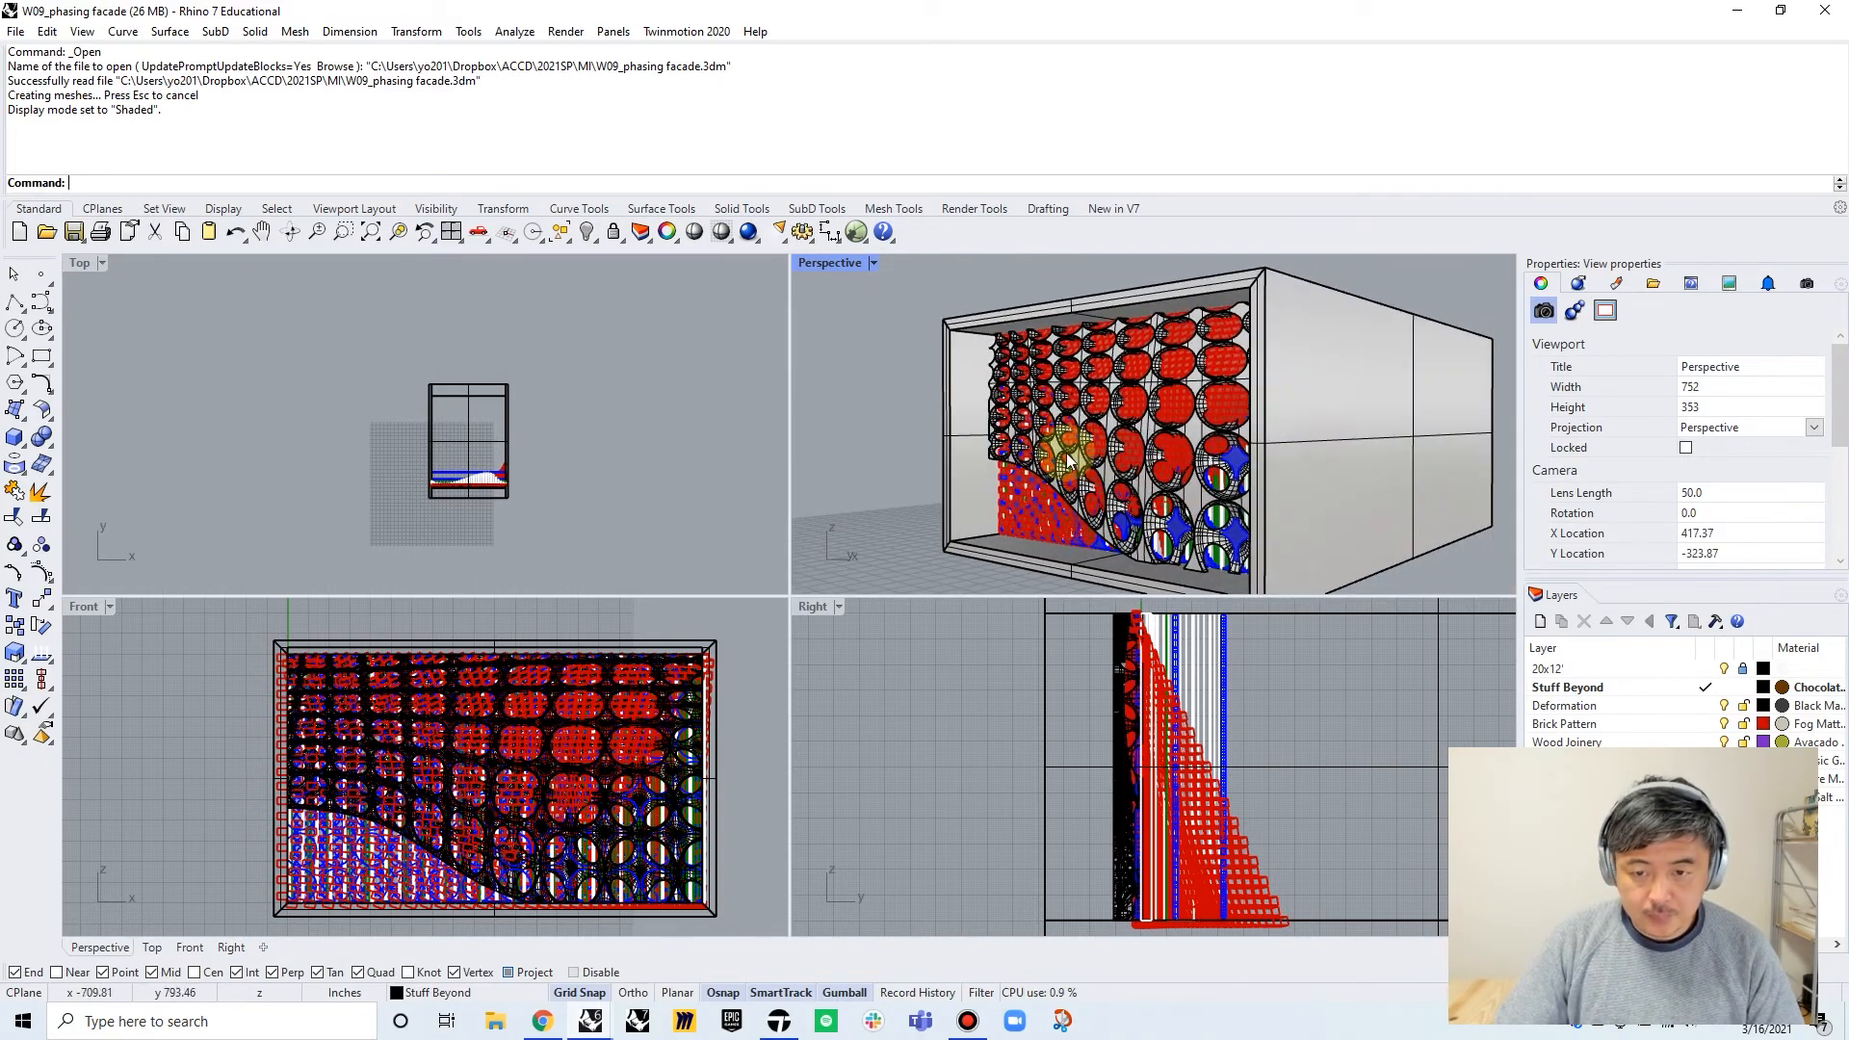
{"action": "double_click", "coordinate": [824, 260]}
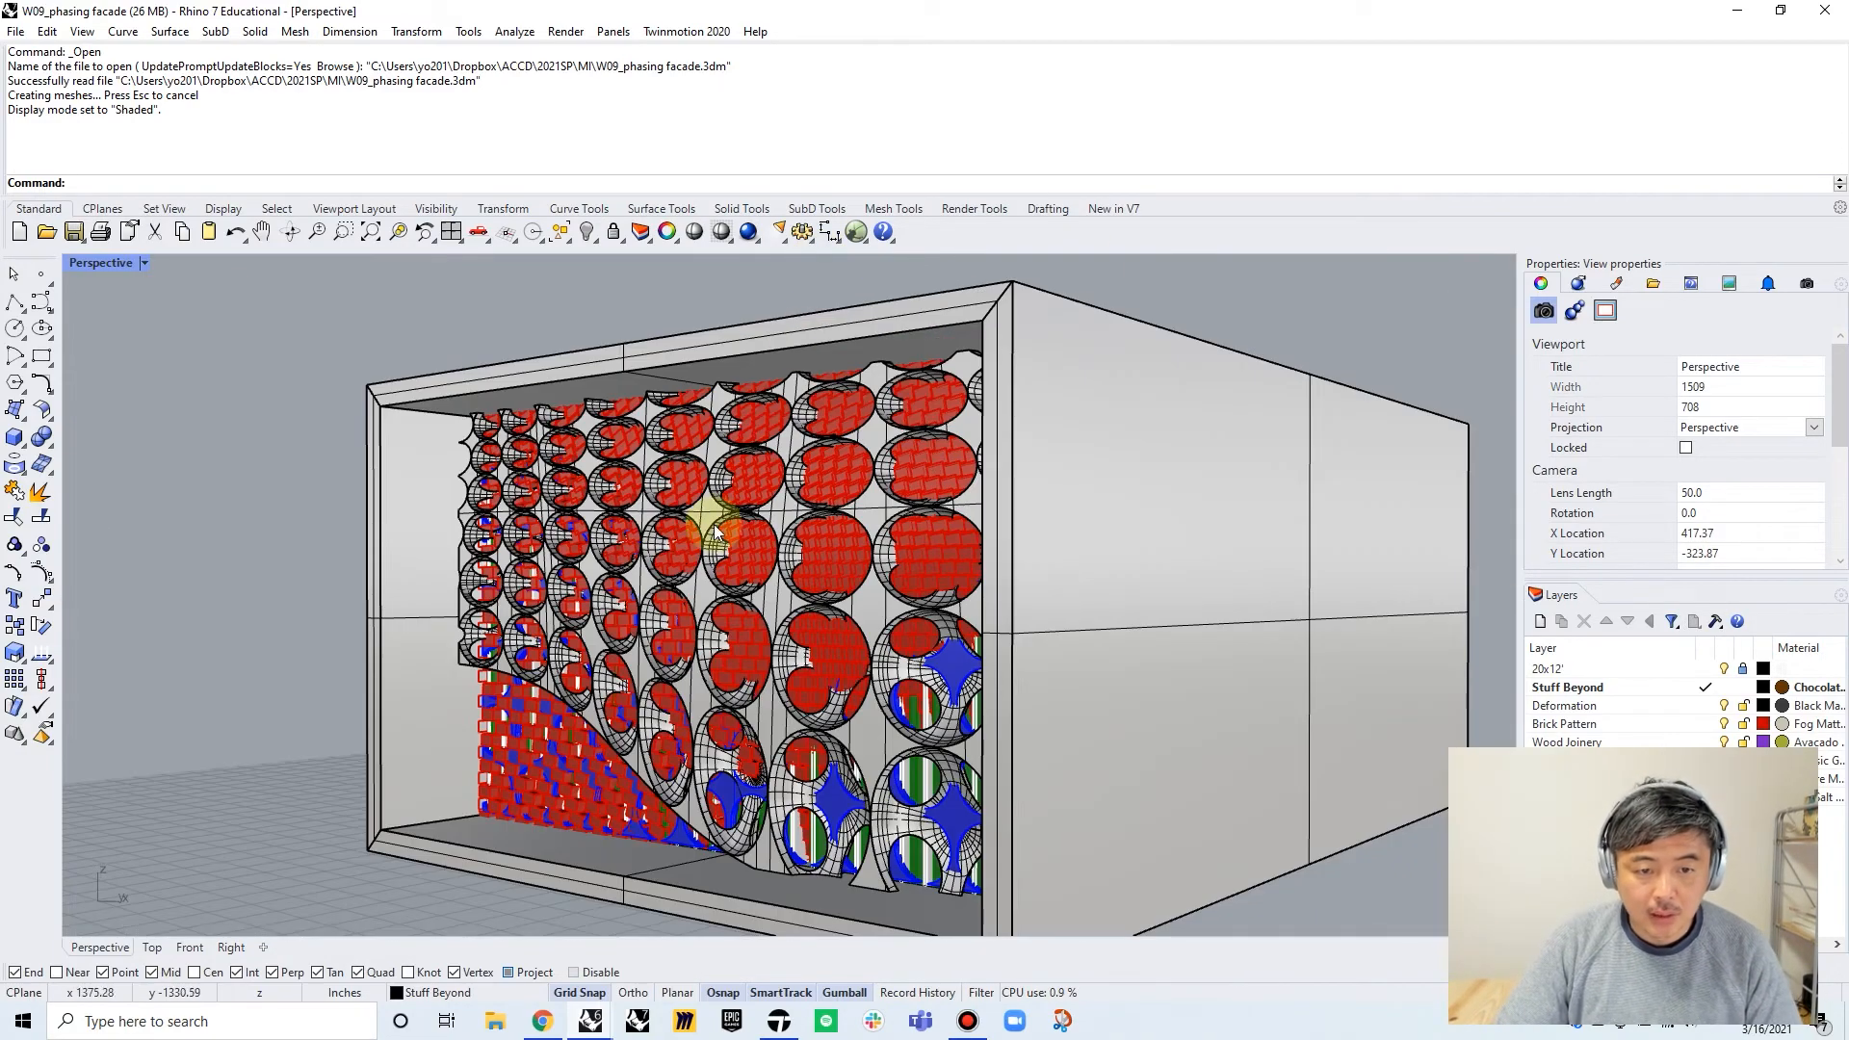
{"action": "scroll", "coordinate": [732, 501], "scroll_direction": "down", "scroll_amount": 3}
Set the Perspective viewport to the Rendered display mode and turn the view toward the facade's front
{"action": "left_click", "coordinate": [121, 262]}
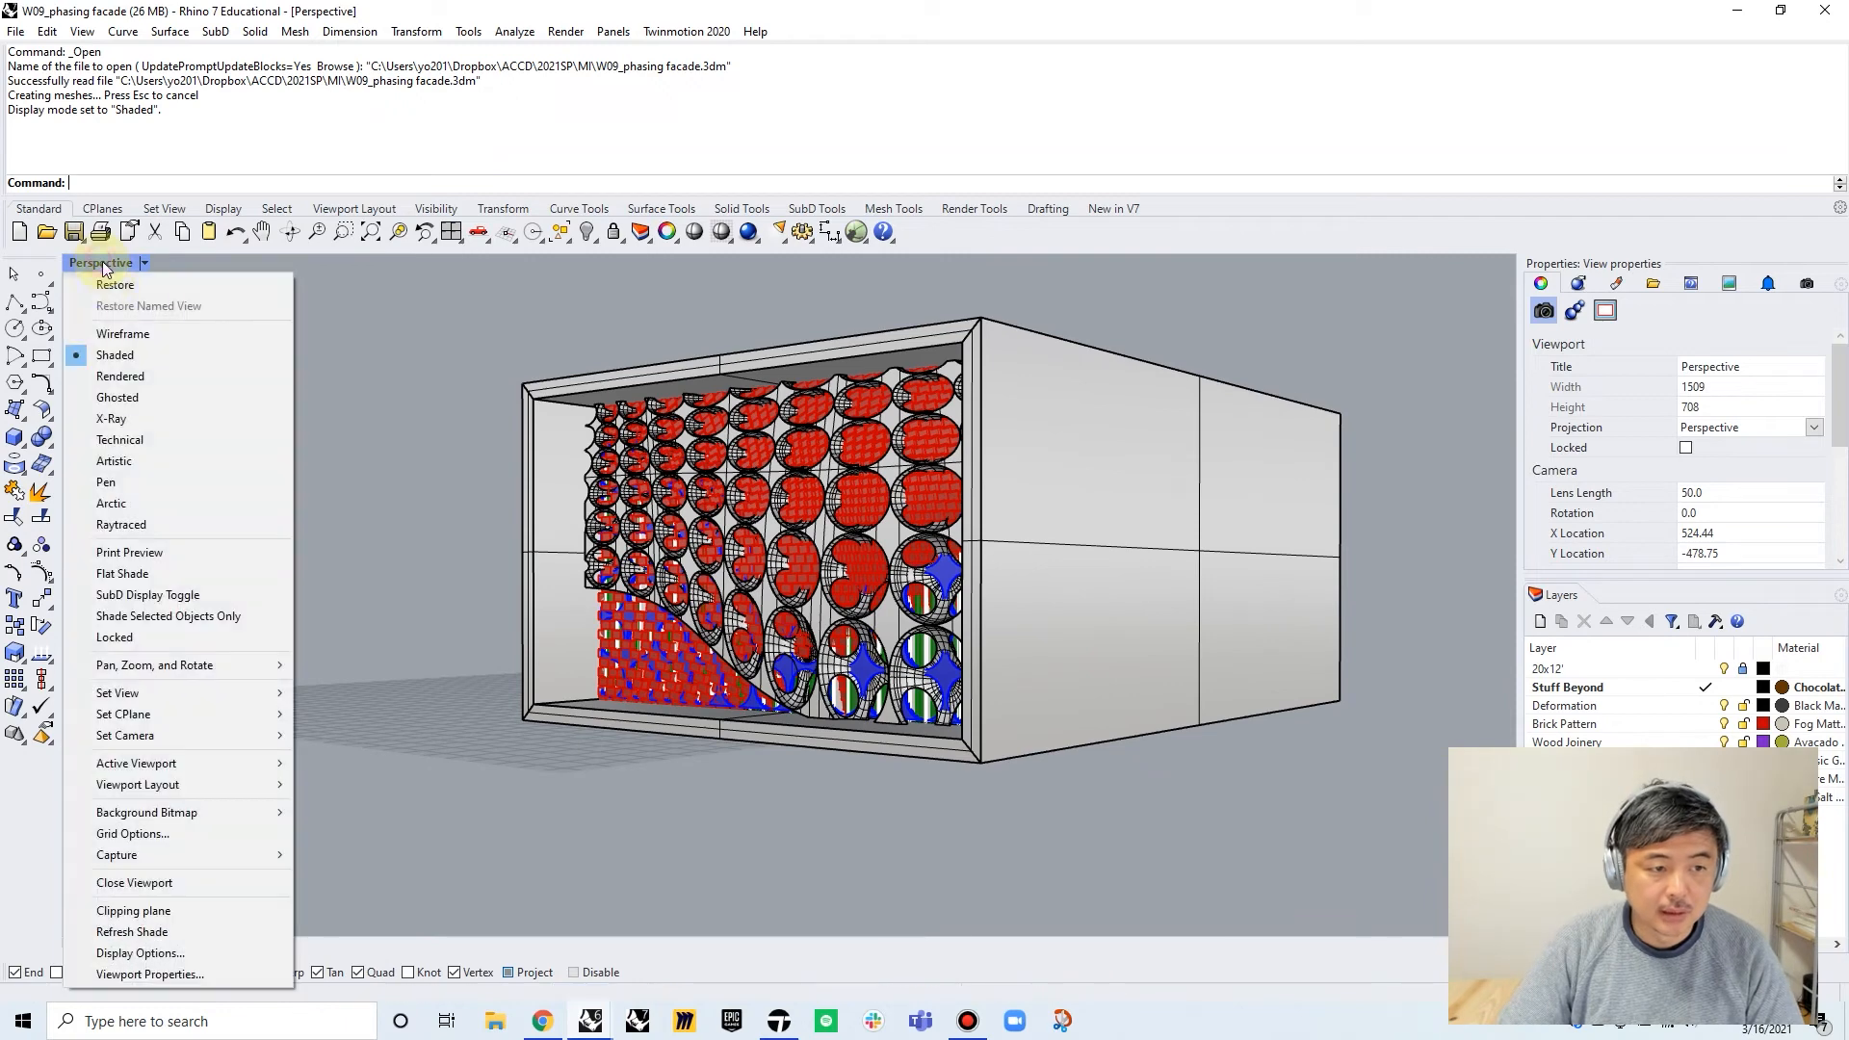
{"action": "left_click", "coordinate": [125, 377]}
{"action": "right_click_drag", "start_coordinate": [658, 472], "coordinate": [905, 481]}
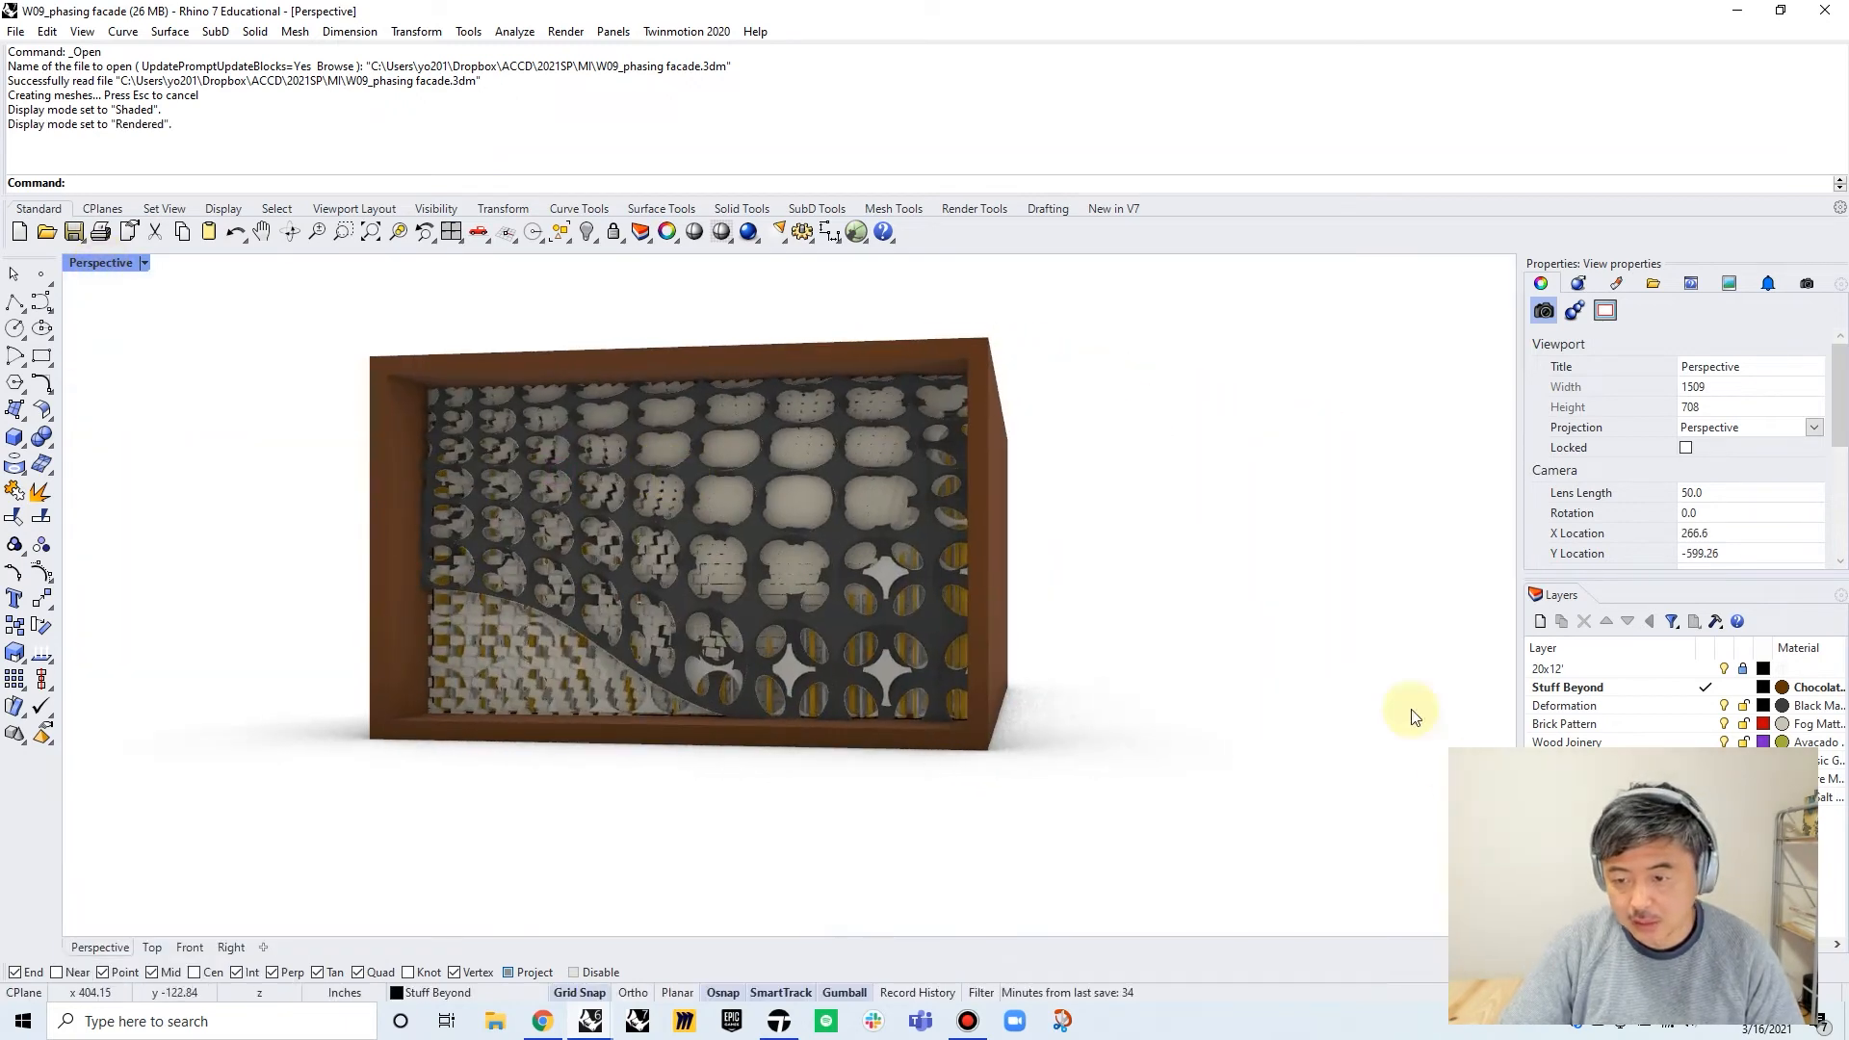
Hide the Brick Pattern, Wood Joinery and Deformation layers and the three layers below Wood Joinery, leaving only the outer box
{"action": "left_click", "coordinate": [1723, 724]}
{"action": "left_click", "coordinate": [1722, 741]}
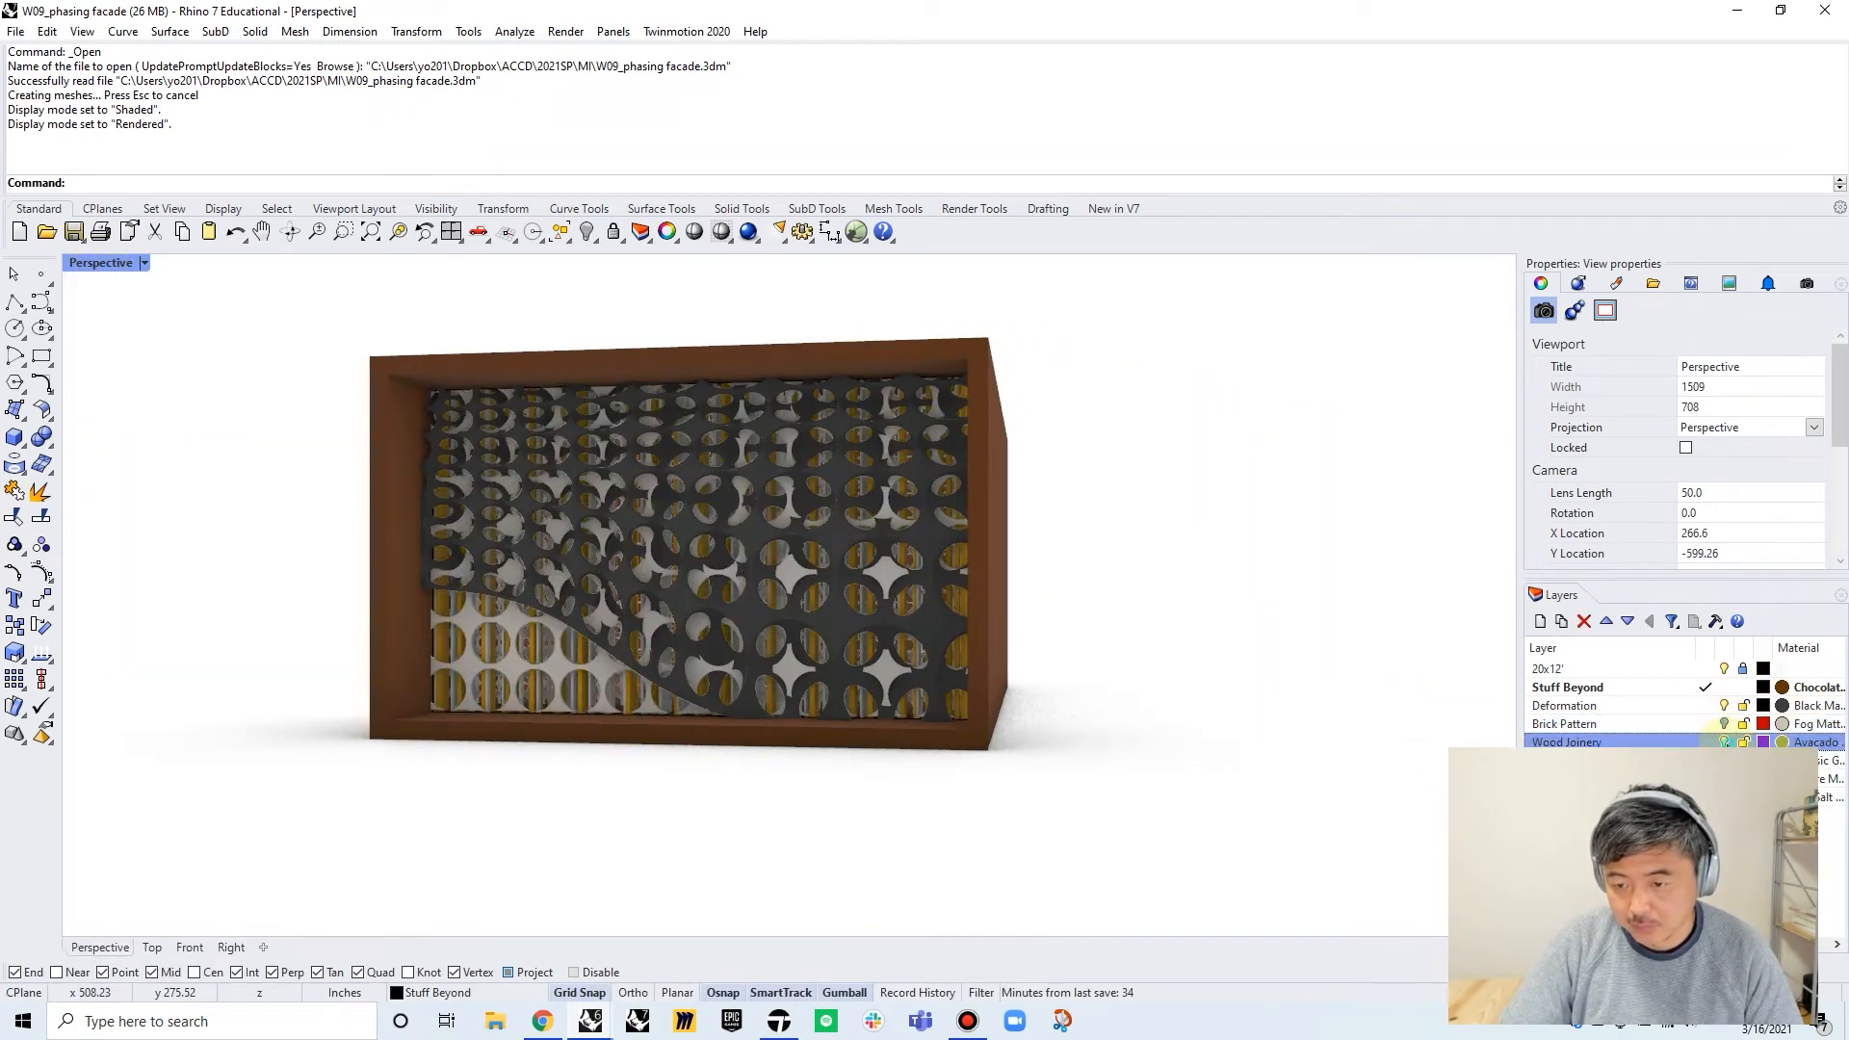
{"action": "left_click", "coordinate": [1724, 760]}
{"action": "left_click", "coordinate": [1724, 779]}
{"action": "left_click", "coordinate": [1724, 796]}
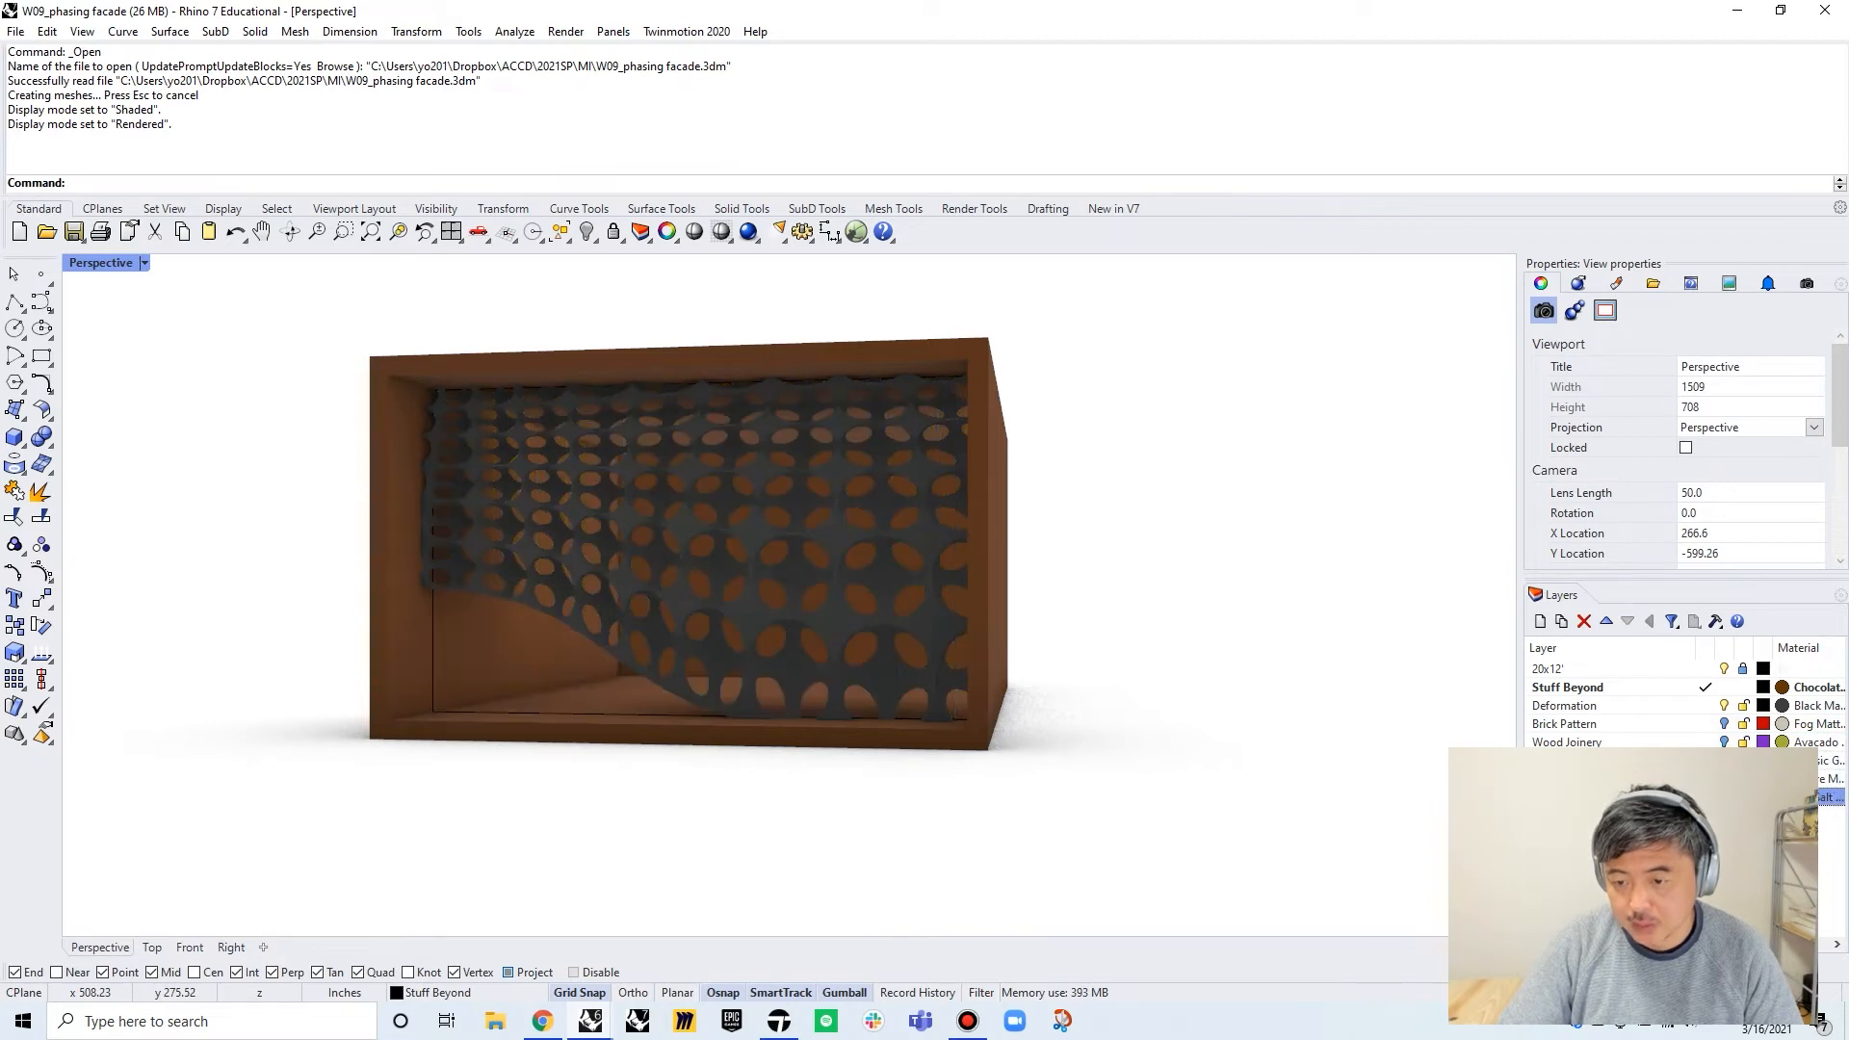
{"action": "left_click", "coordinate": [1724, 706]}
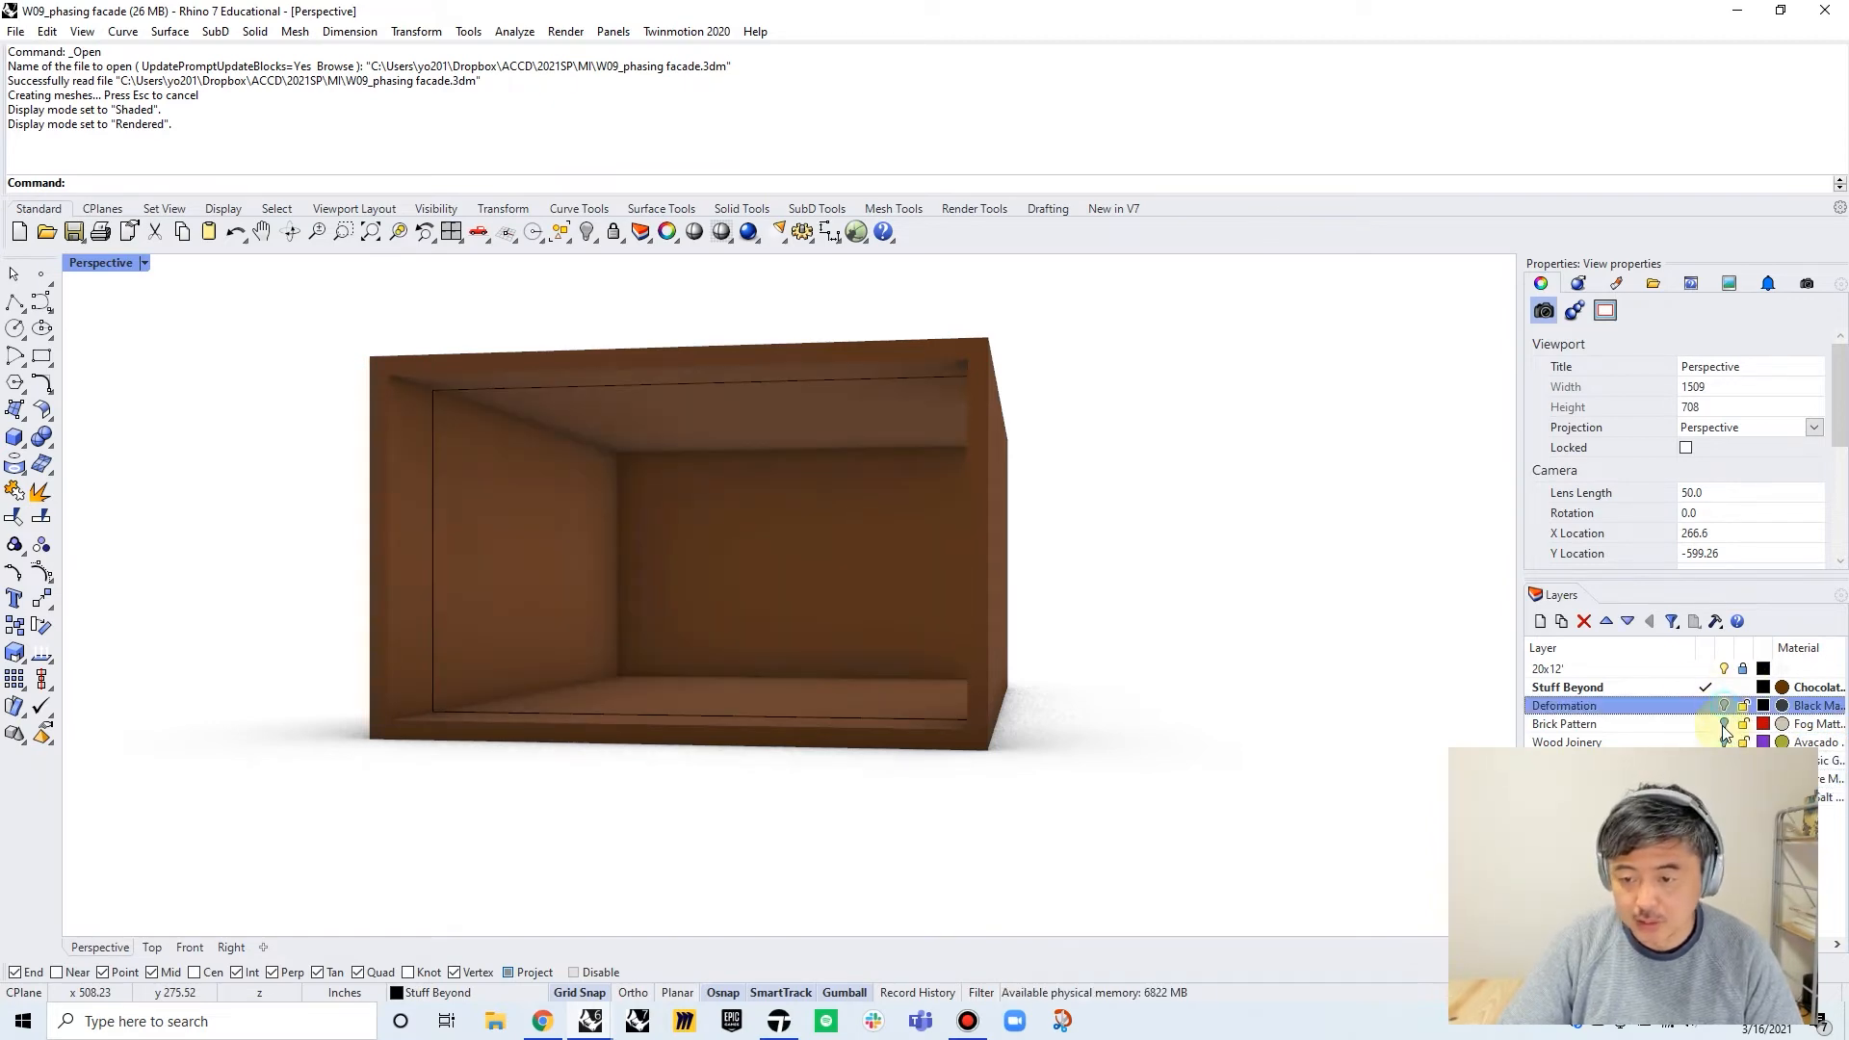
Show and hide the Brick Pattern, Wood Joinery and following facade layers one at a time to examine each component inside the box
{"action": "left_click", "coordinate": [1725, 725]}
{"action": "left_click", "coordinate": [1724, 724]}
{"action": "left_click", "coordinate": [1724, 741]}
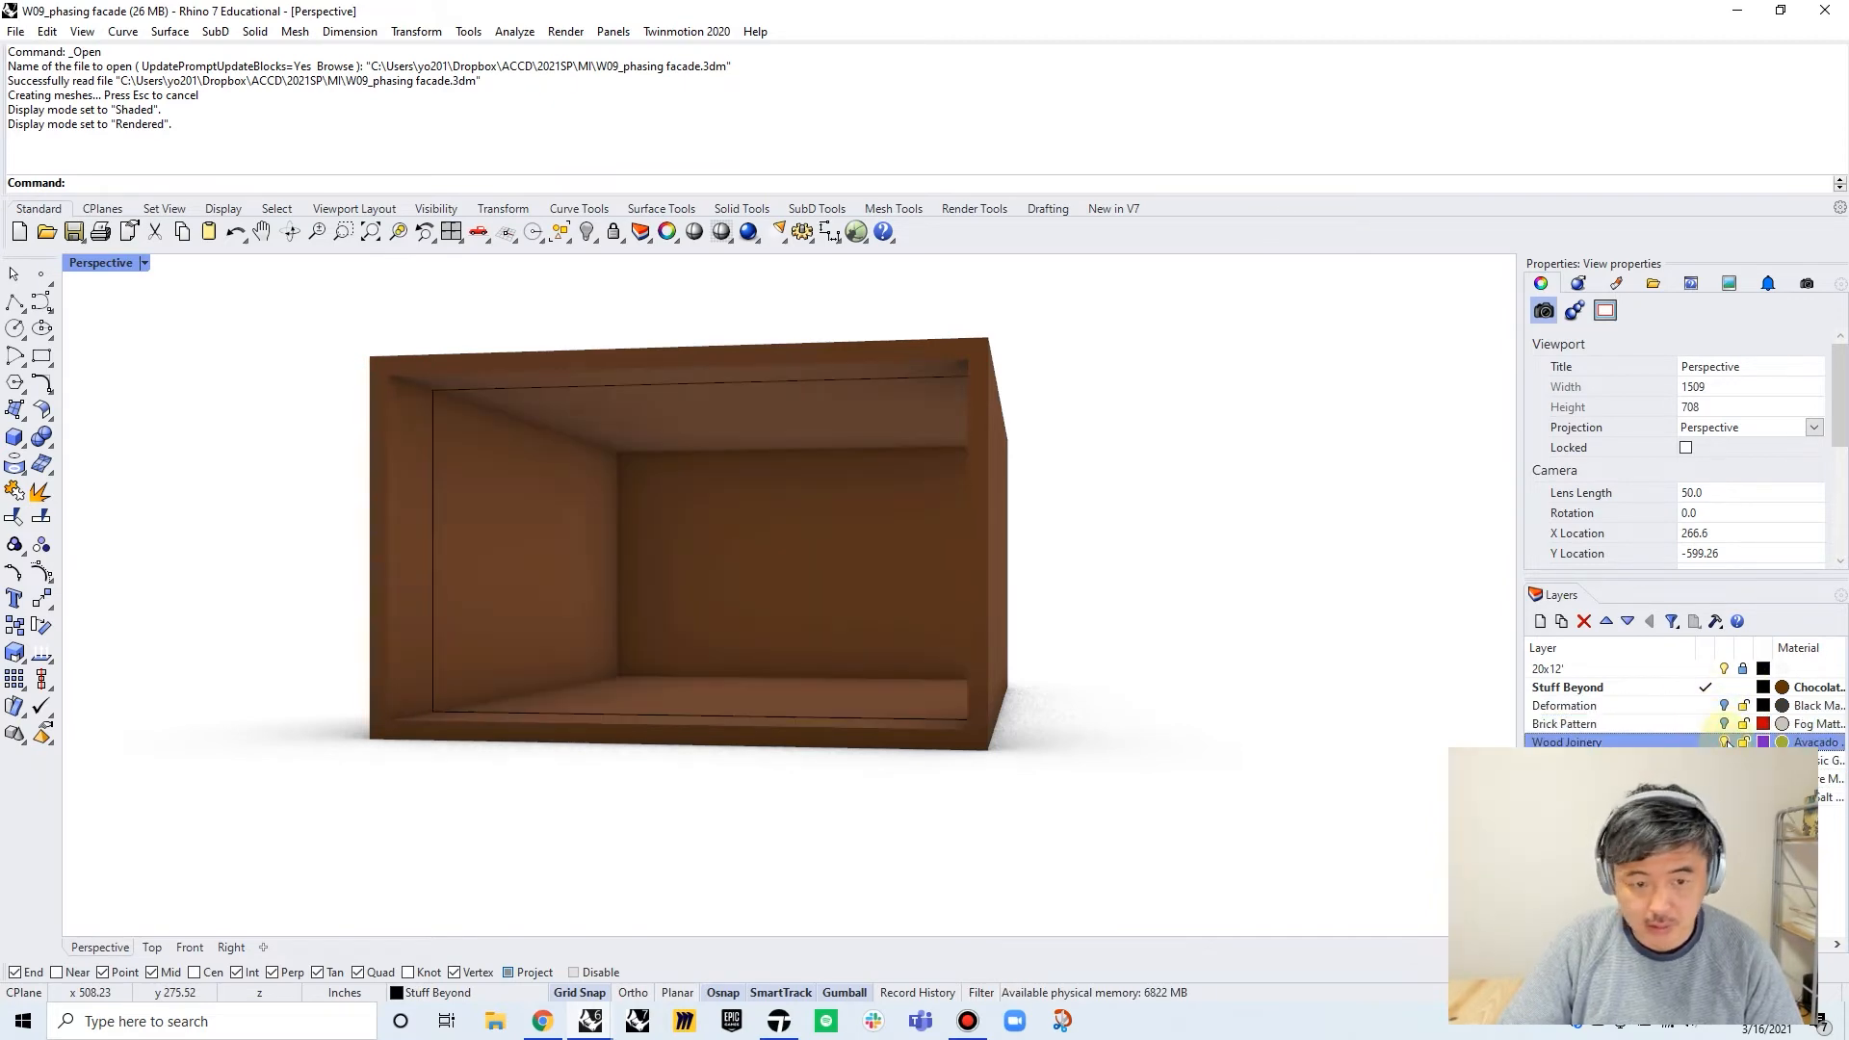
{"action": "right_click_drag", "start_coordinate": [1031, 627], "coordinate": [970, 643]}
{"action": "type", "text": "ay"}
{"action": "left_click", "coordinate": [1725, 741]}
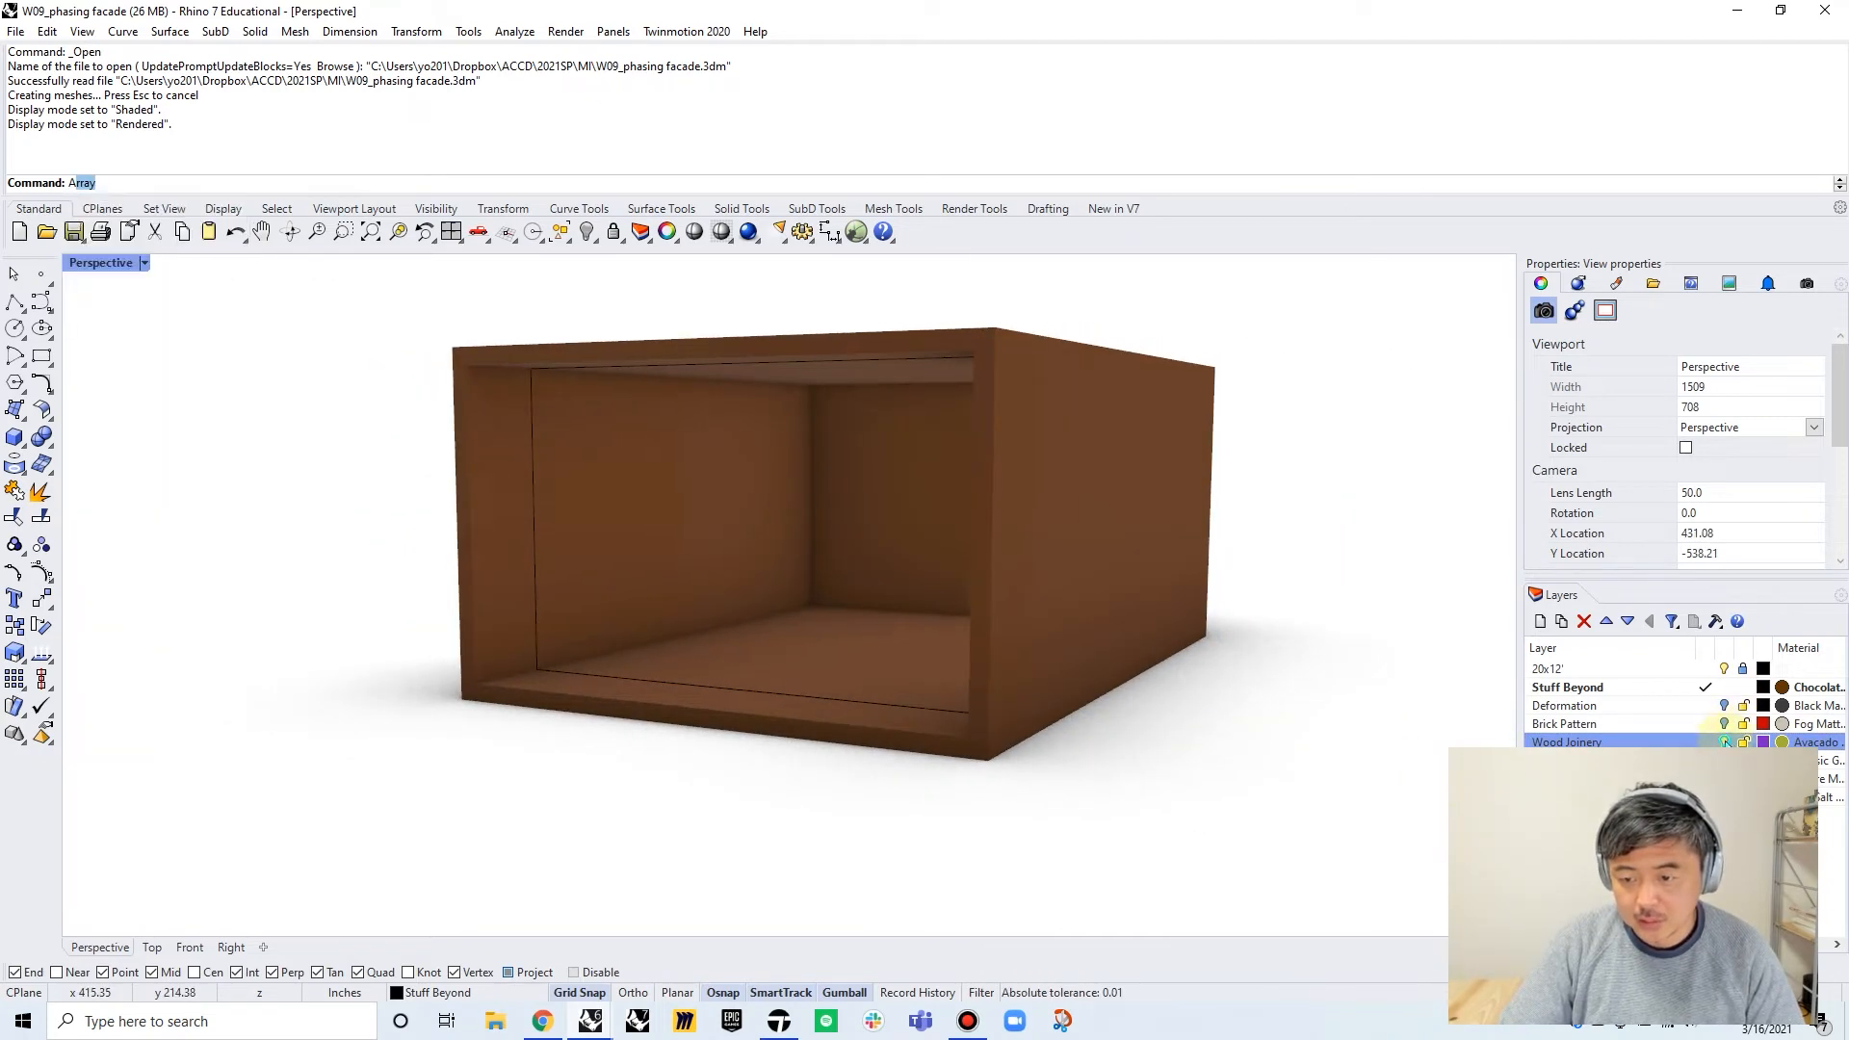
{"action": "left_click", "coordinate": [1724, 760]}
{"action": "left_click", "coordinate": [1724, 760]}
{"action": "left_click", "coordinate": [1724, 779]}
{"action": "left_click", "coordinate": [1724, 778]}
Turn all the facade layers back on, working from the innermost layer out to Brick Pattern and Deformation
{"action": "left_click", "coordinate": [1724, 796]}
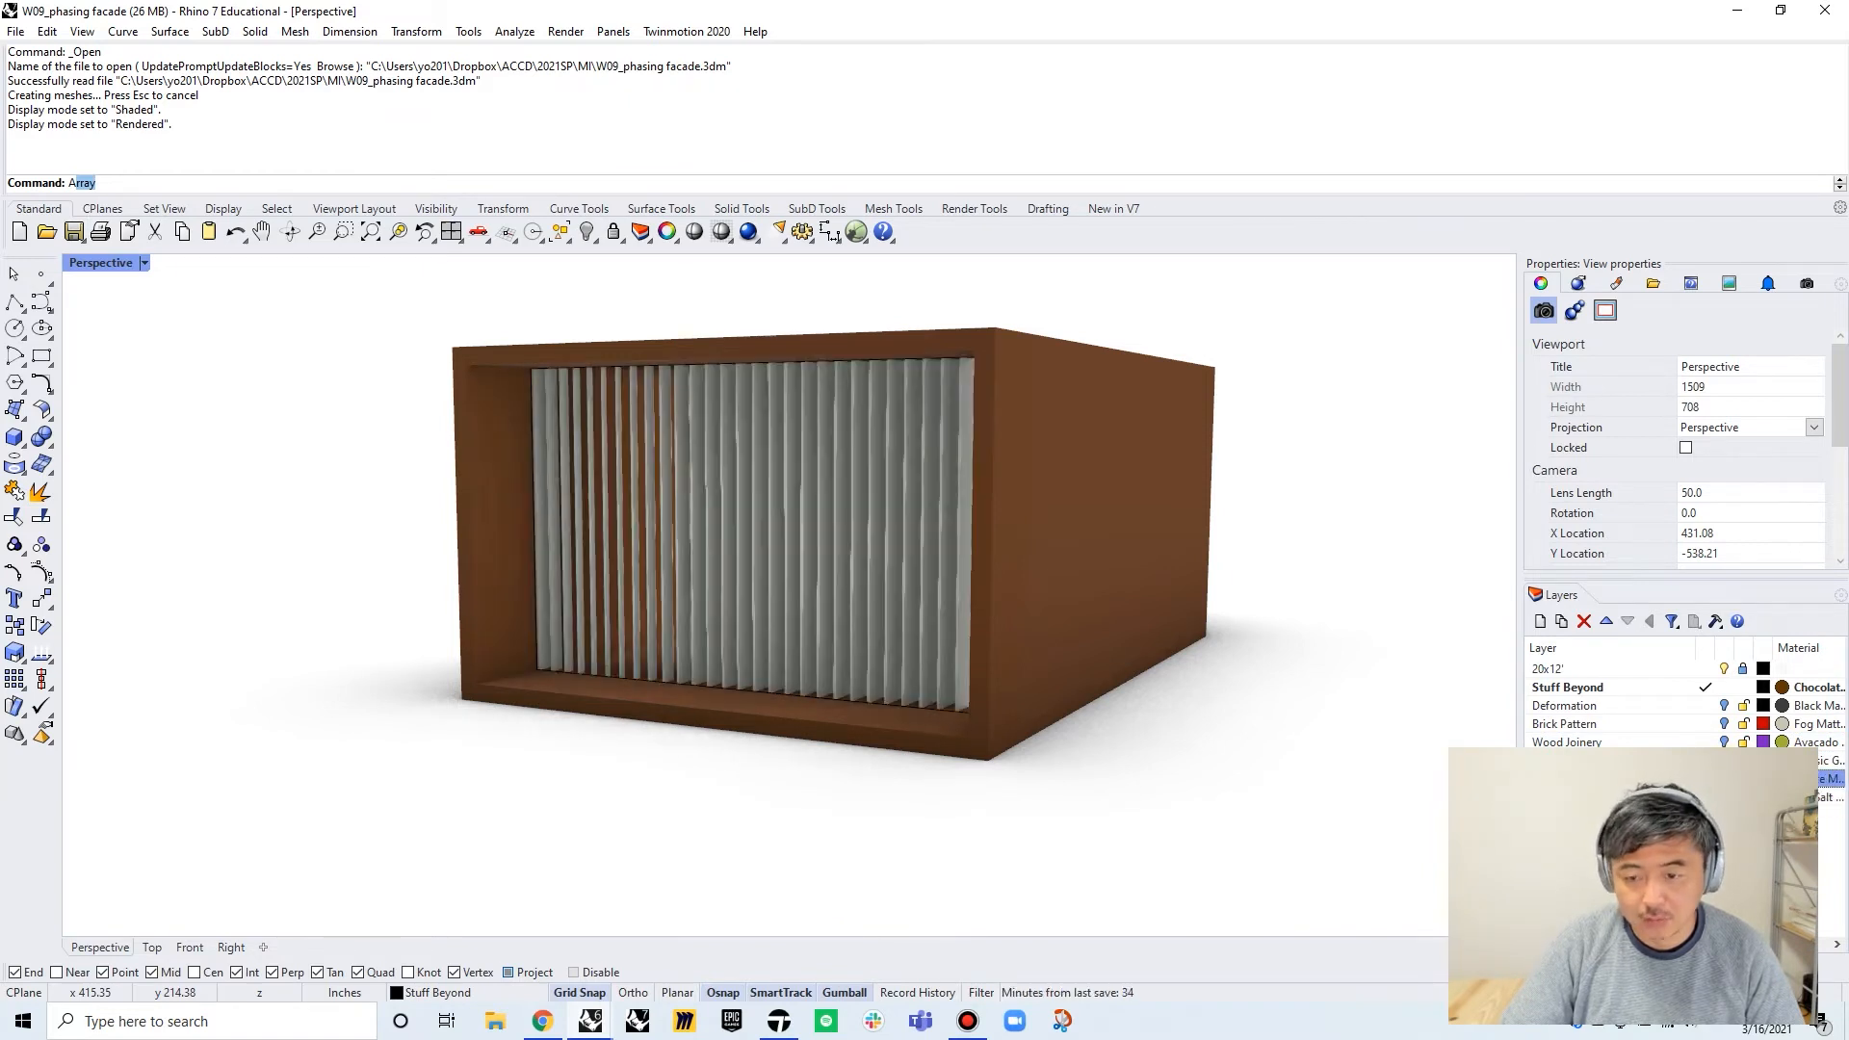
{"action": "left_click", "coordinate": [1724, 778]}
{"action": "left_click", "coordinate": [1724, 742]}
{"action": "left_click", "coordinate": [1724, 723]}
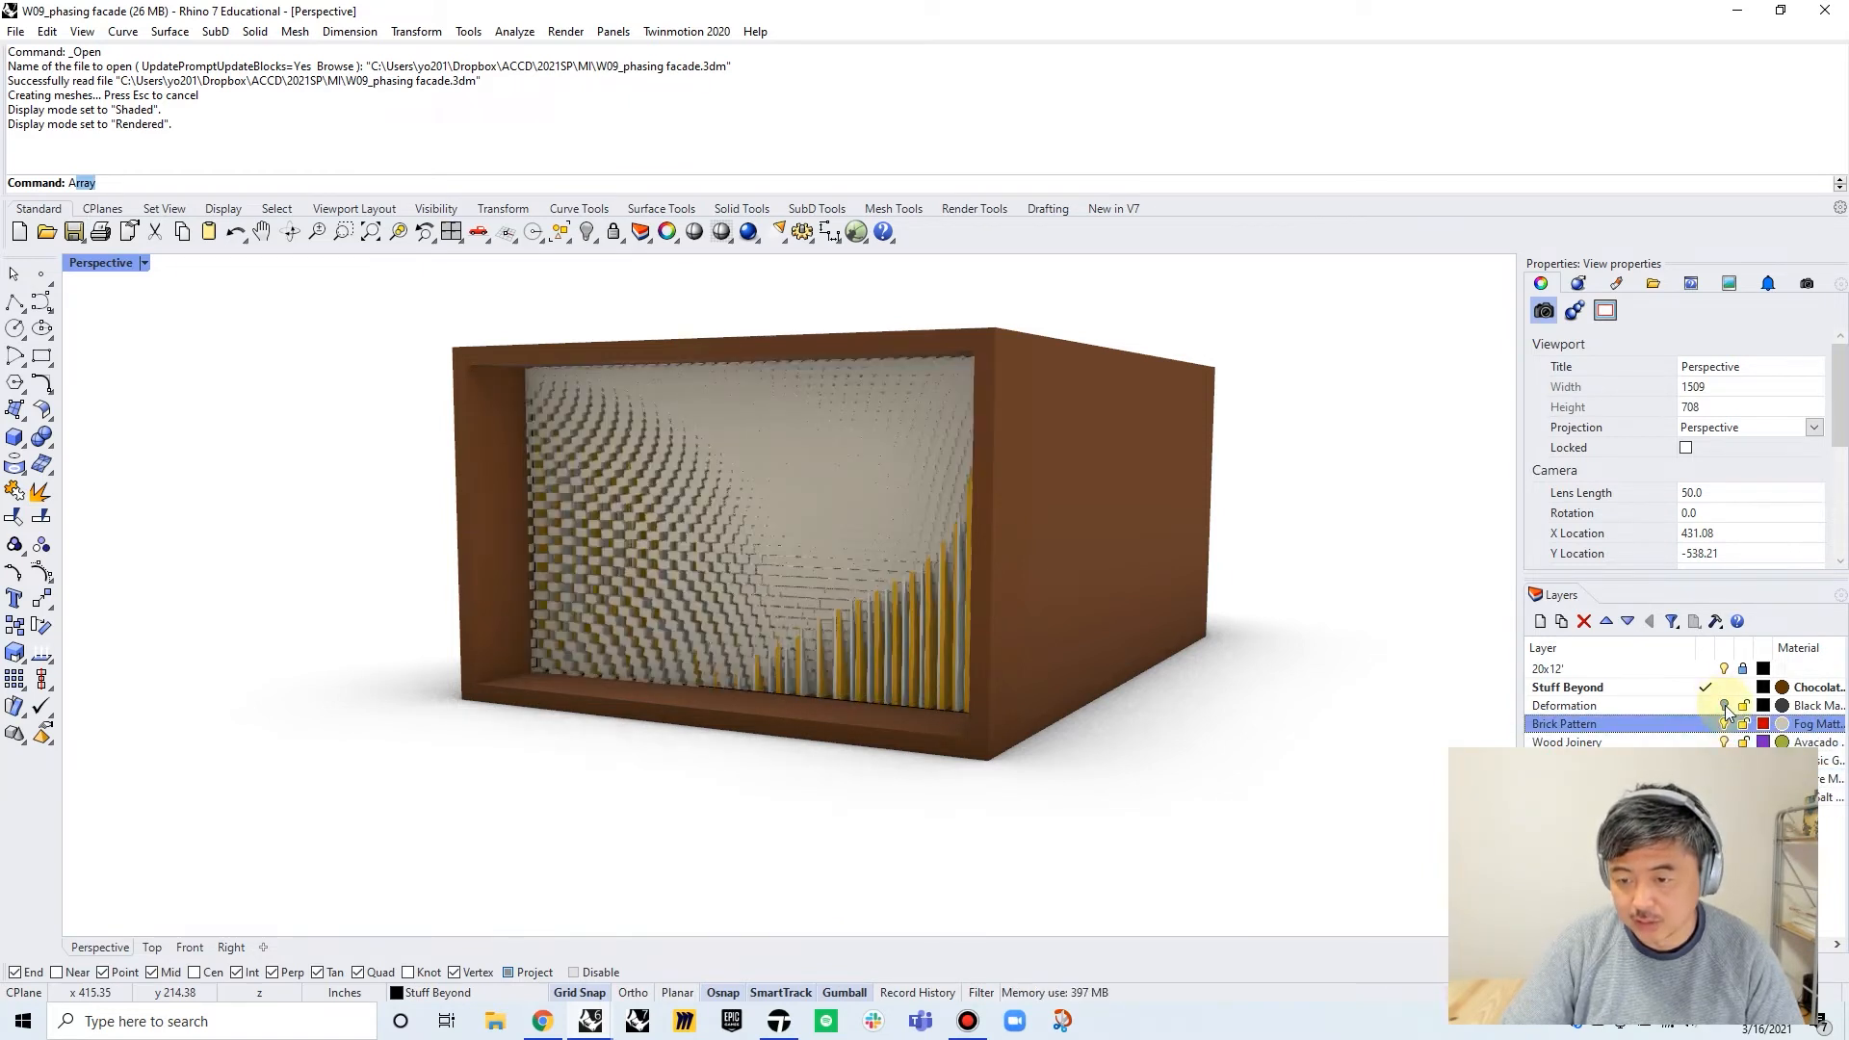
{"action": "left_click", "coordinate": [1724, 705]}
Examine the assembled facade and its outer box from several angles and distances, leaving nothing selected
{"action": "right_click_drag", "start_coordinate": [968, 607], "coordinate": [1127, 603]}
{"action": "scroll", "coordinate": [1049, 604], "scroll_direction": "down", "scroll_amount": 7}
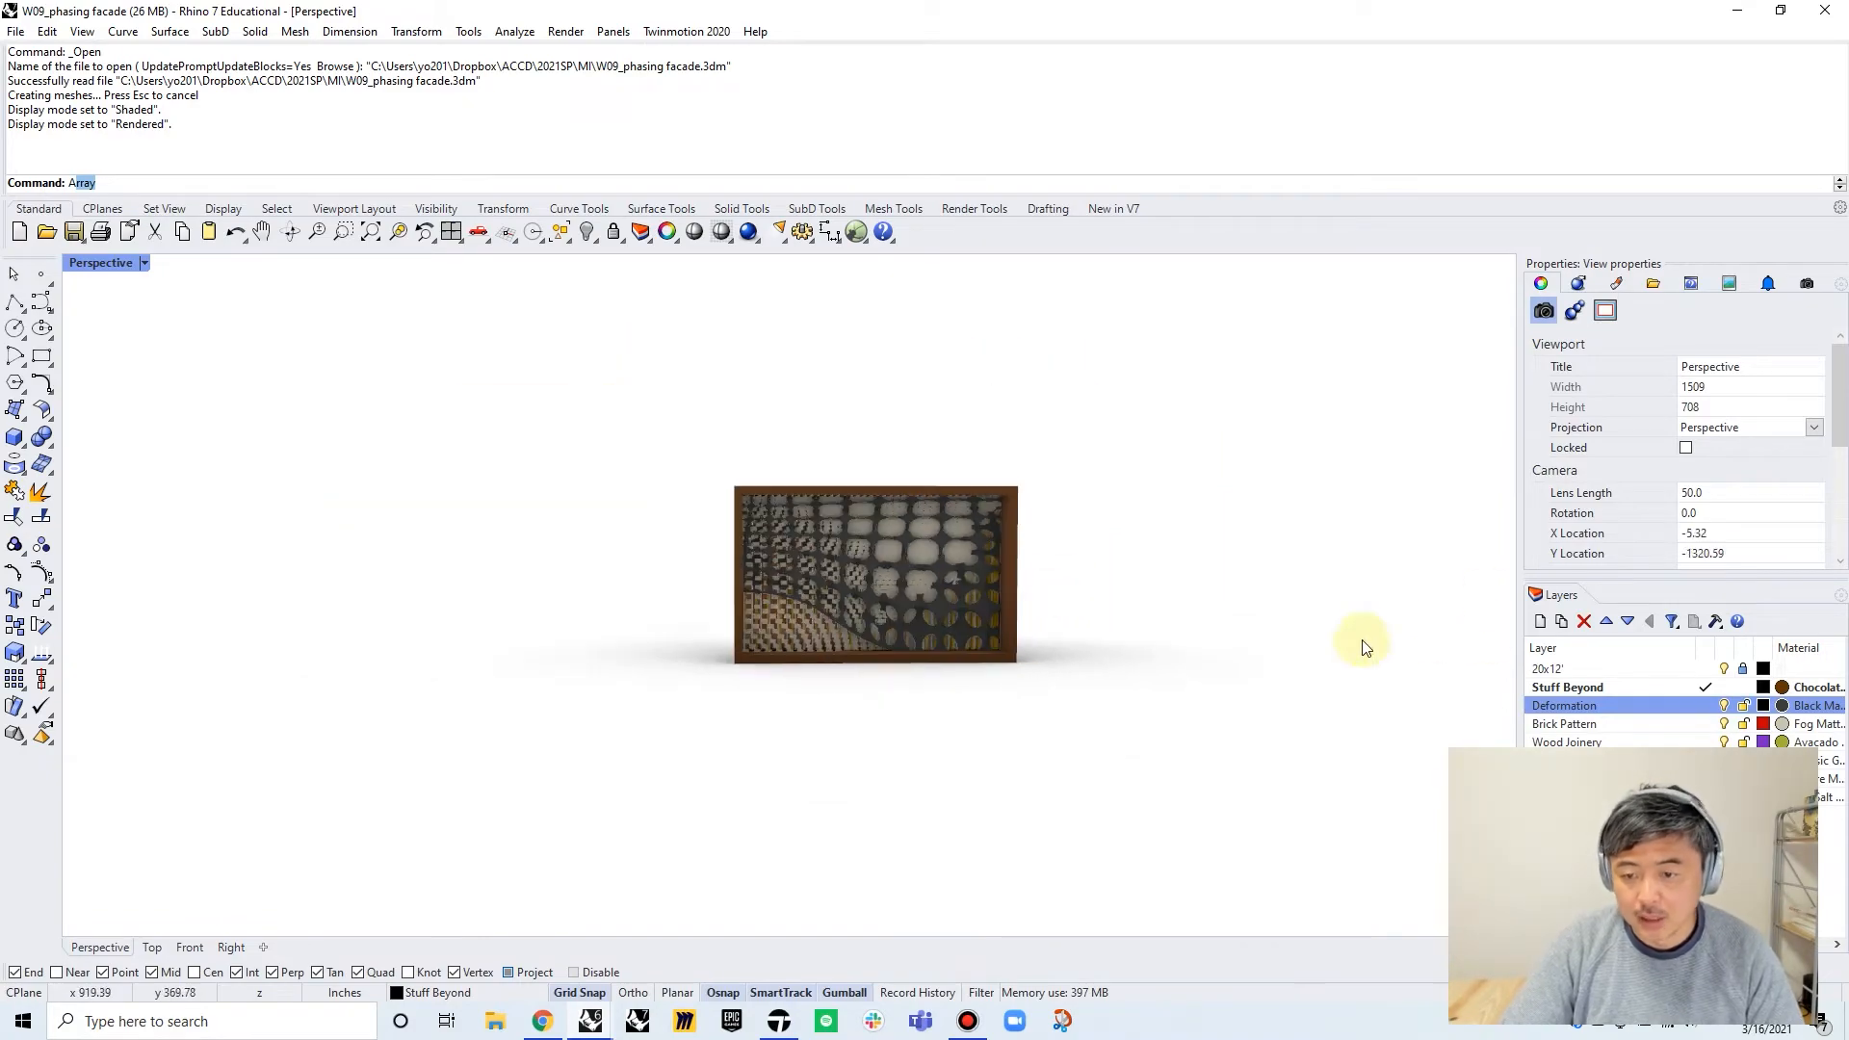
{"action": "right_click_drag", "start_coordinate": [1104, 509], "coordinate": [991, 515]}
{"action": "scroll", "coordinate": [1081, 541], "scroll_direction": "up", "scroll_amount": 3}
{"action": "left_click", "coordinate": [1085, 545]}
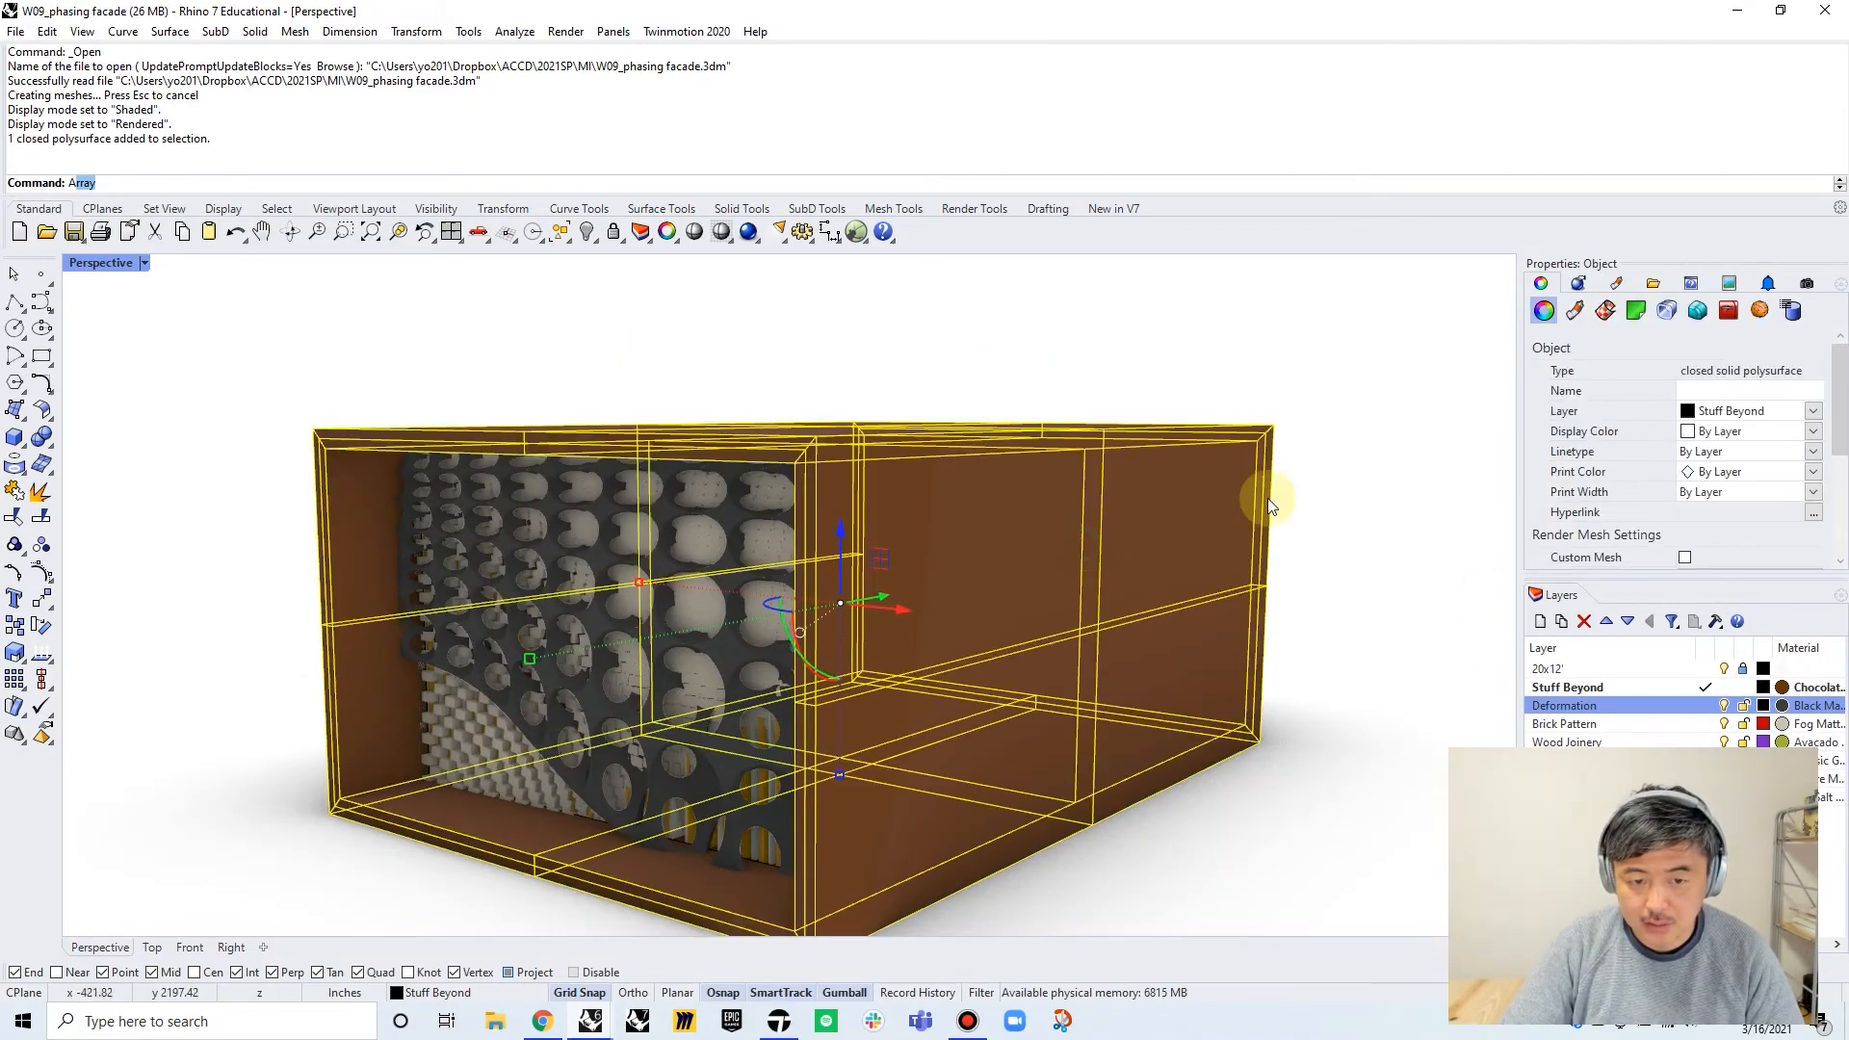
{"action": "scroll", "coordinate": [851, 413], "scroll_direction": "up", "scroll_amount": 8}
{"action": "scroll", "coordinate": [1016, 501], "scroll_direction": "down", "scroll_amount": 5}
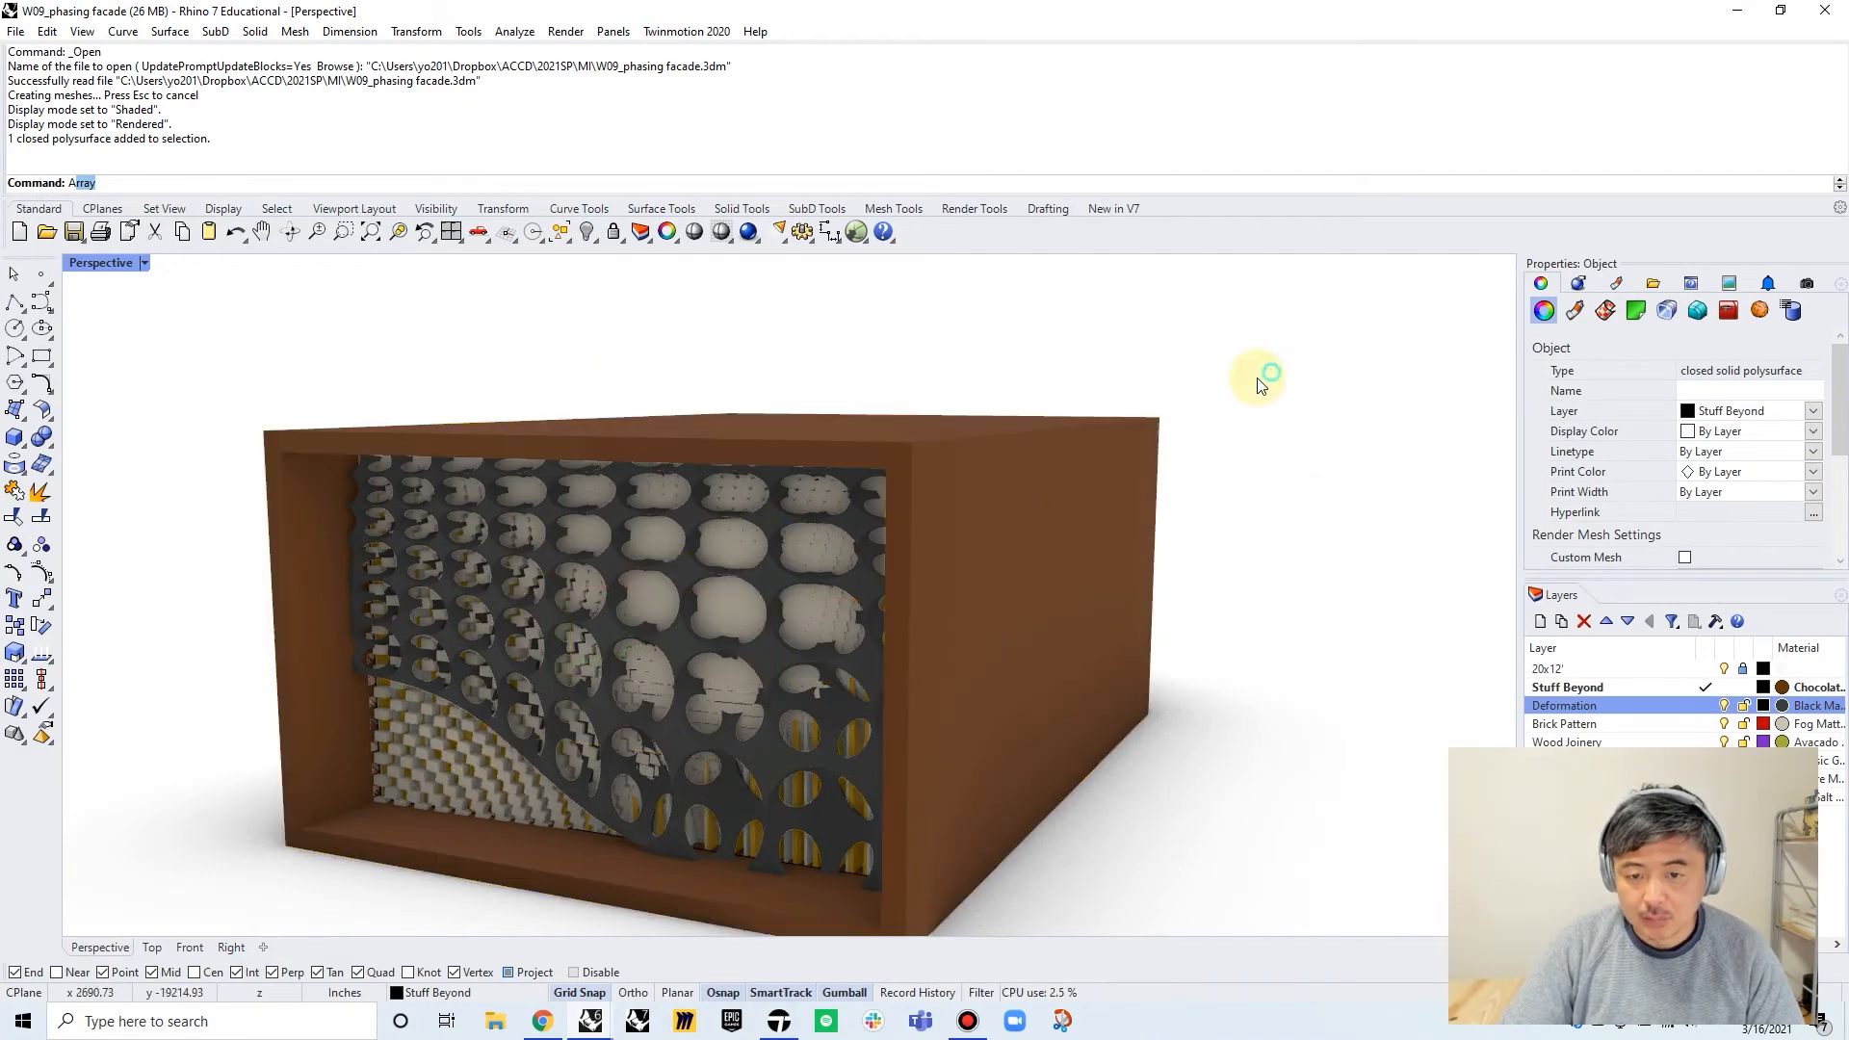
{"action": "scroll", "coordinate": [1233, 404], "scroll_direction": "down", "scroll_amount": 4}
{"action": "key", "text": "Escape"}
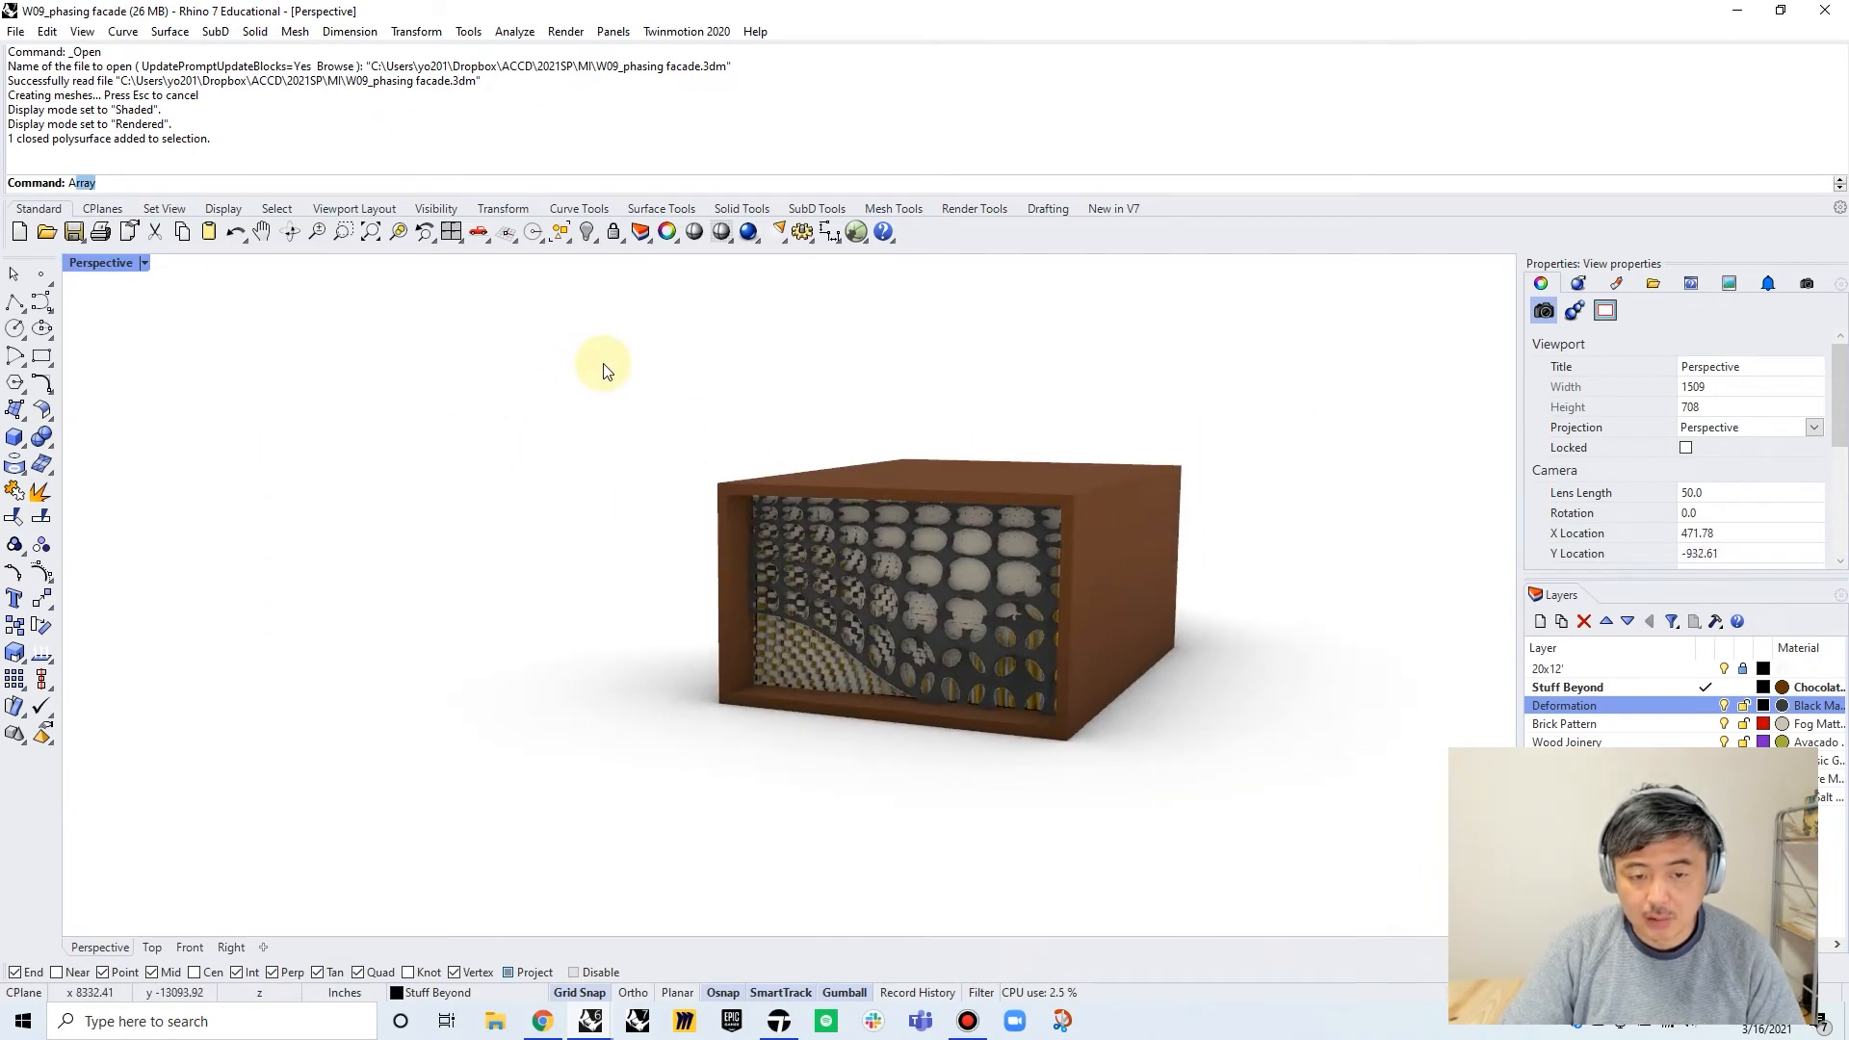
Select the entire facade model and start exporting the selection to the MI folder inside 2021SP
{"action": "left_click_drag", "start_coordinate": [561, 346], "coordinate": [1334, 836]}
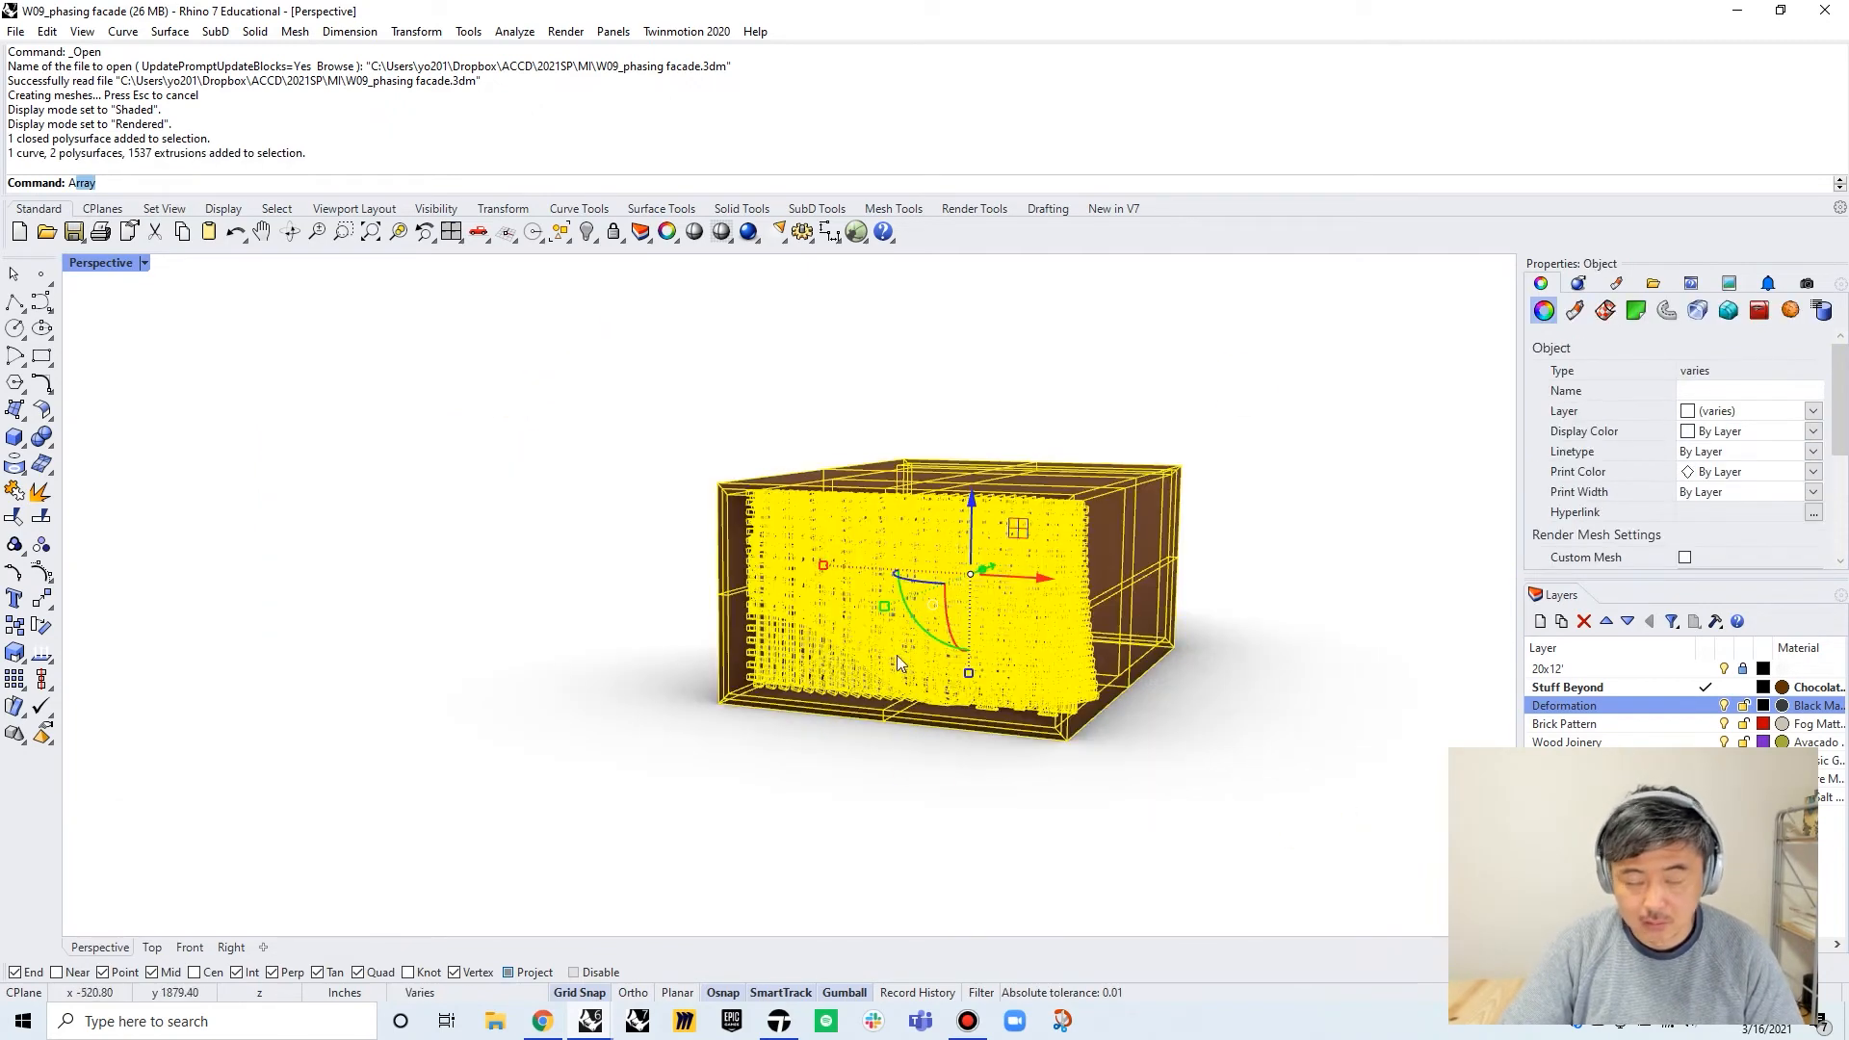
{"action": "left_click", "coordinate": [16, 31]}
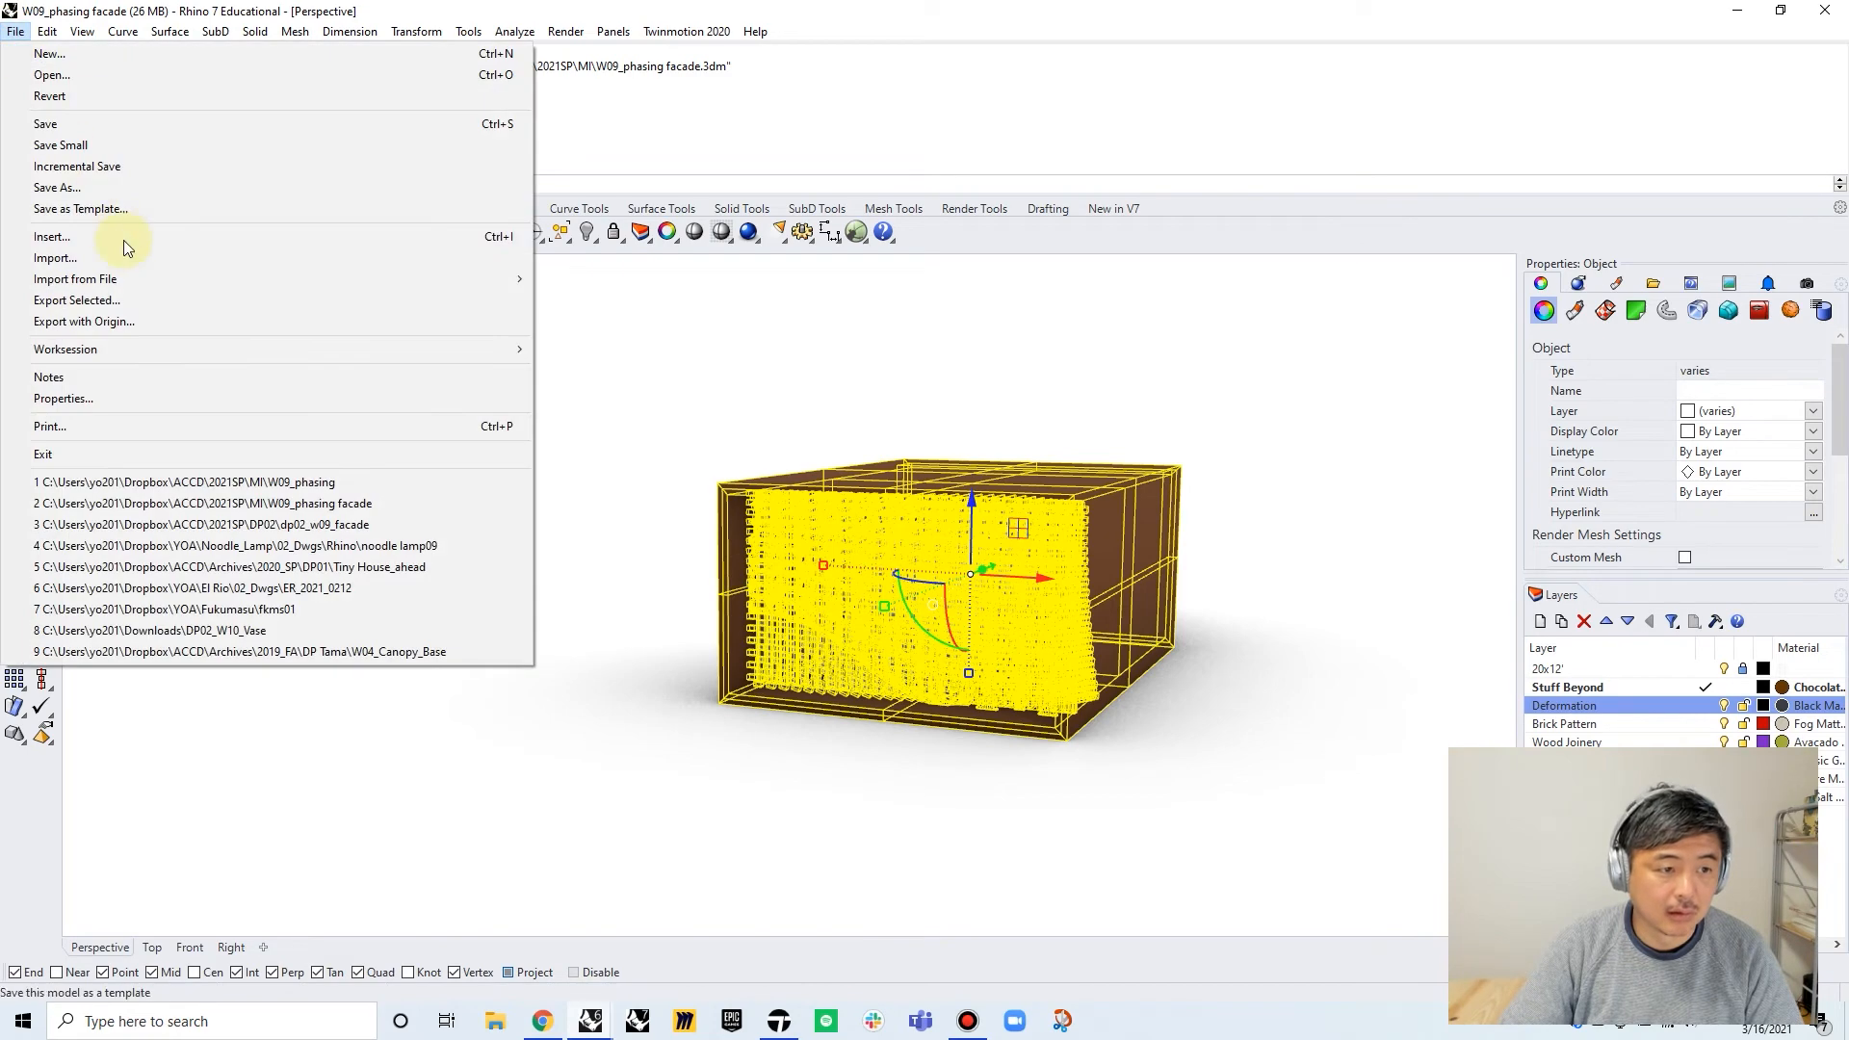
{"action": "left_click", "coordinate": [145, 302]}
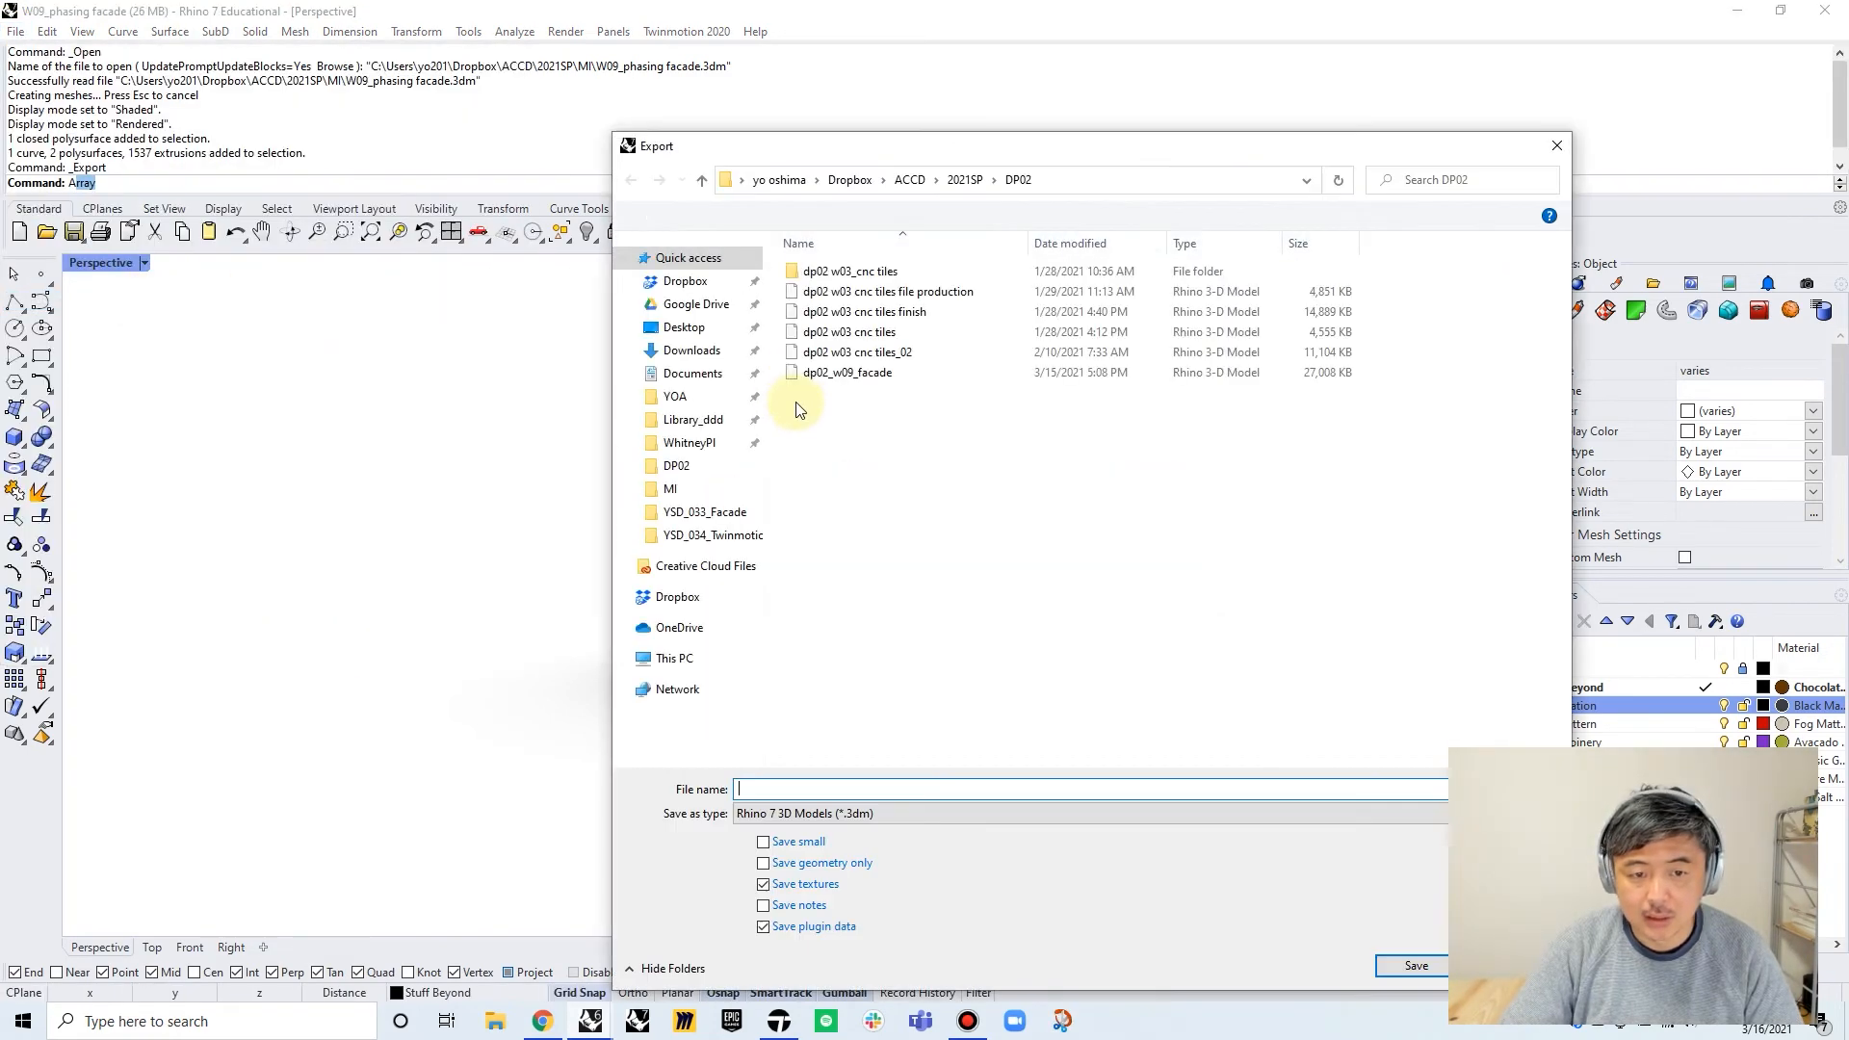
{"action": "left_click", "coordinate": [912, 181]}
{"action": "double_click", "coordinate": [855, 273]}
{"action": "double_click", "coordinate": [848, 291]}
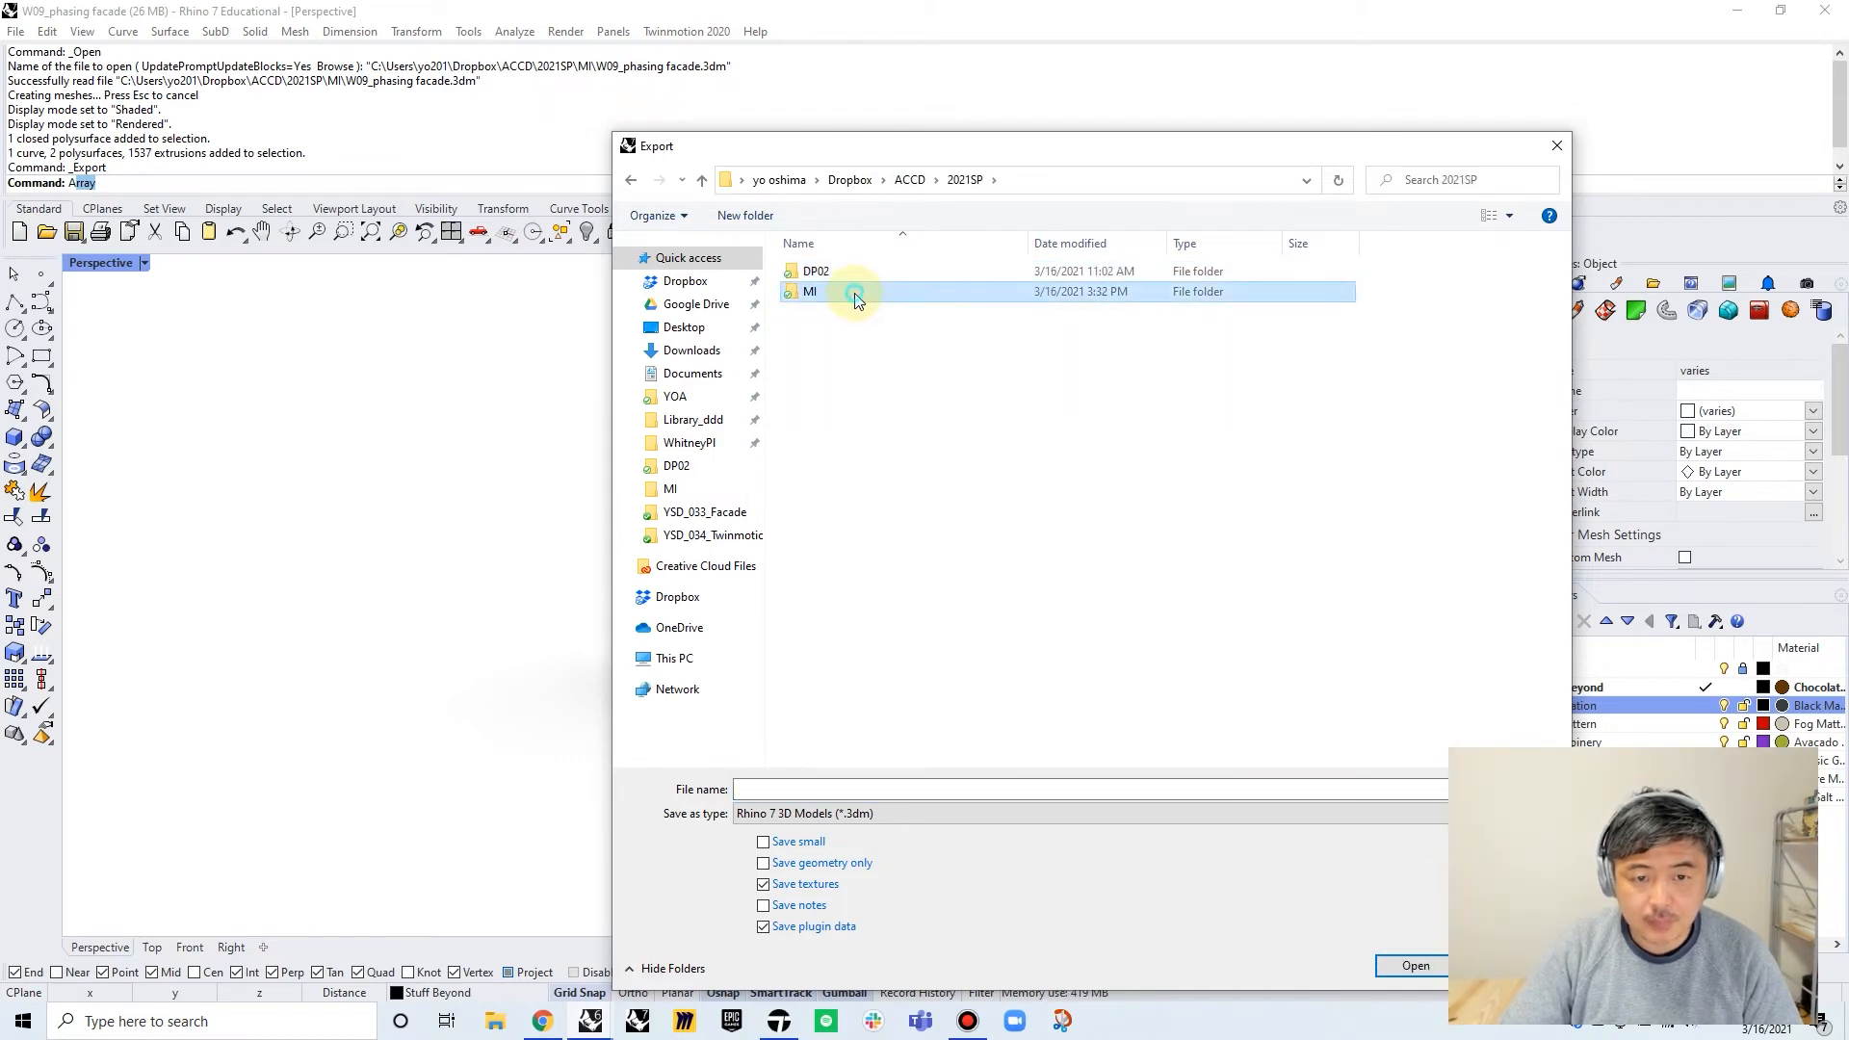
Export the selection as a MotionBuilder FBX named "phasing_facade 02", accepting the meshes-only, Phong, Version 7 binary options
{"action": "left_click", "coordinate": [864, 815]}
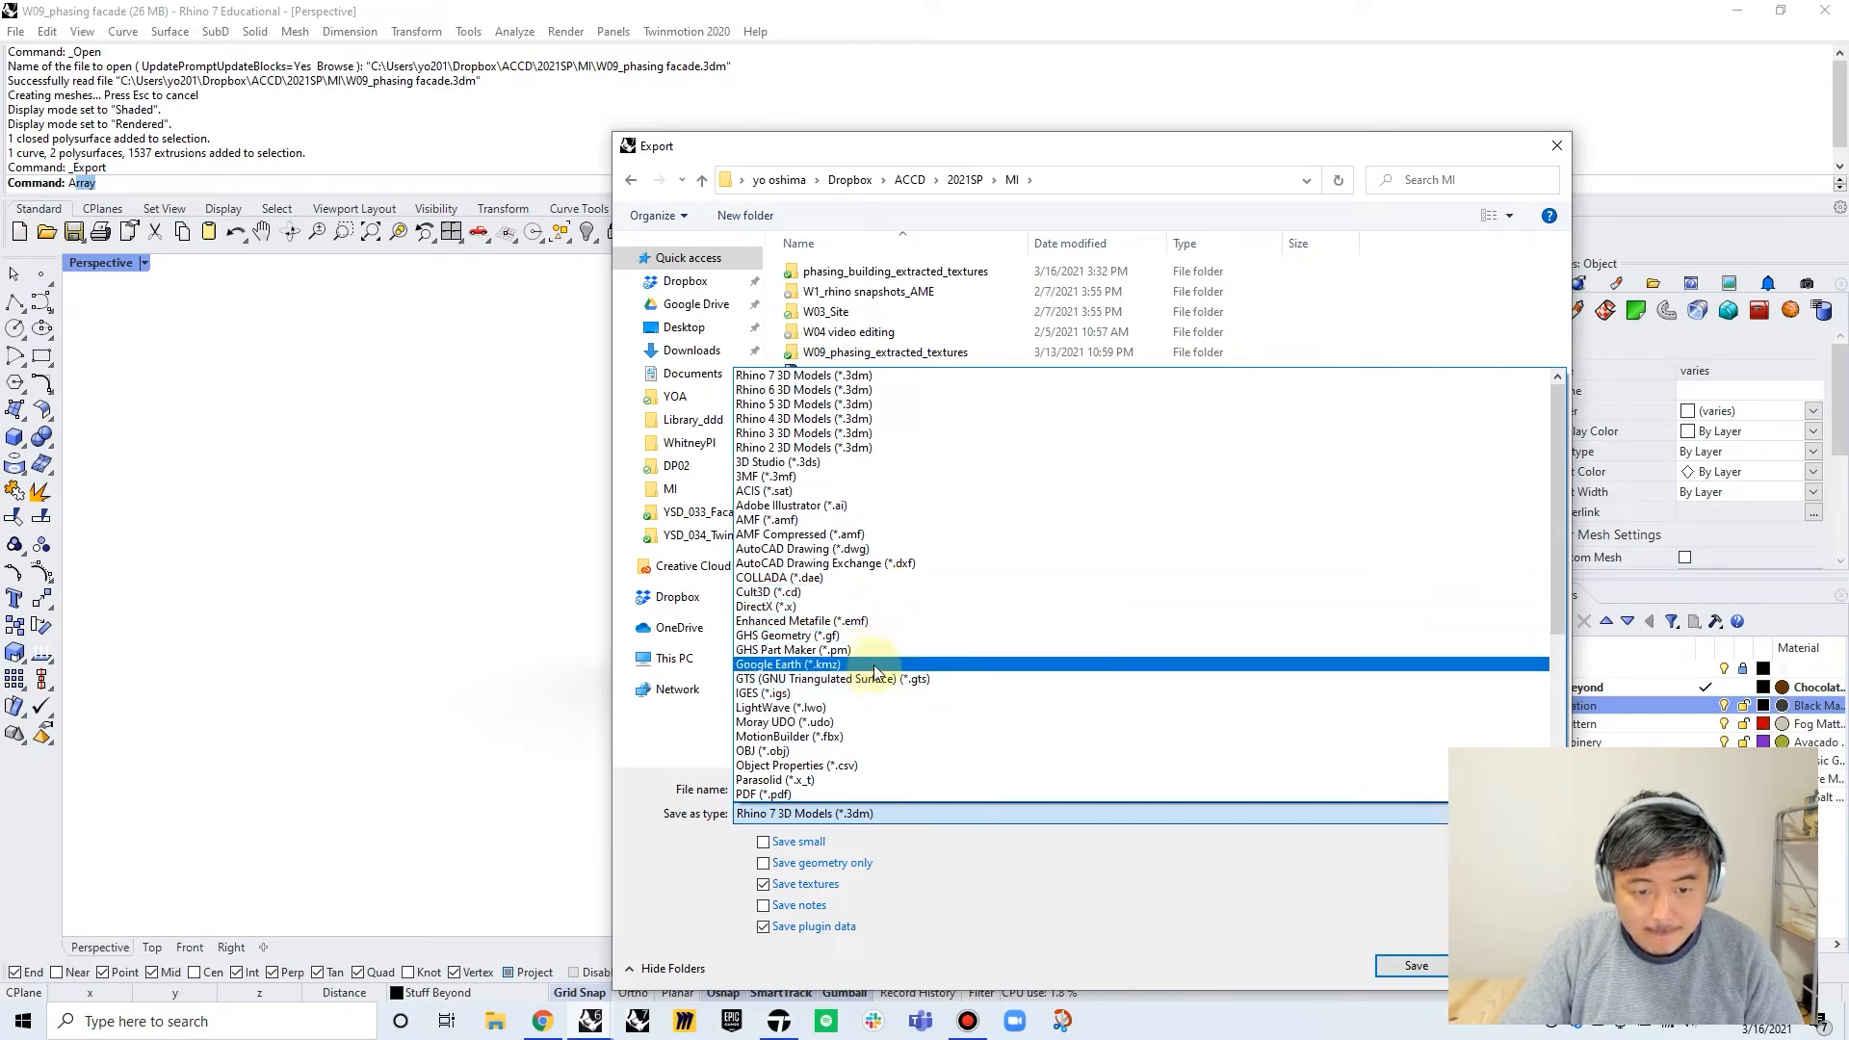
{"action": "left_click", "coordinate": [830, 788]}
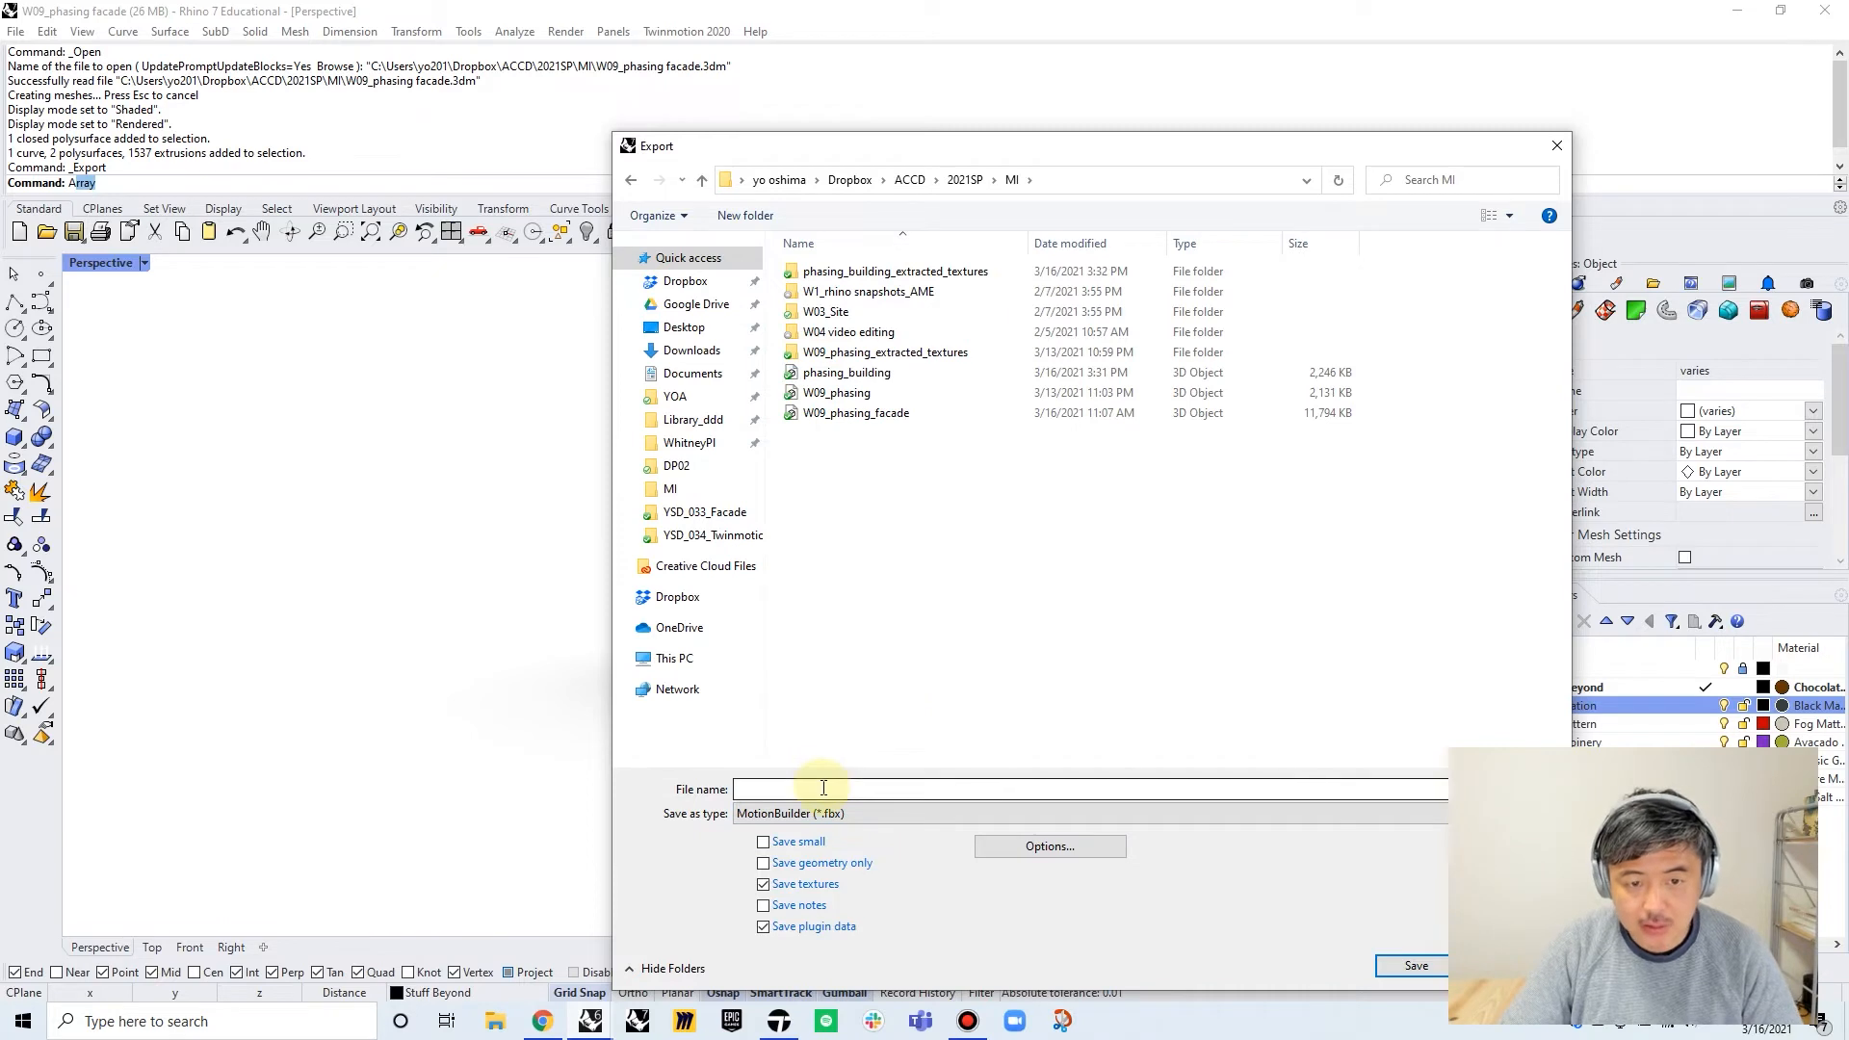
{"action": "left_click", "coordinate": [848, 373]}
{"action": "left_click", "coordinate": [790, 789]}
{"action": "double_click", "coordinate": [782, 787]}
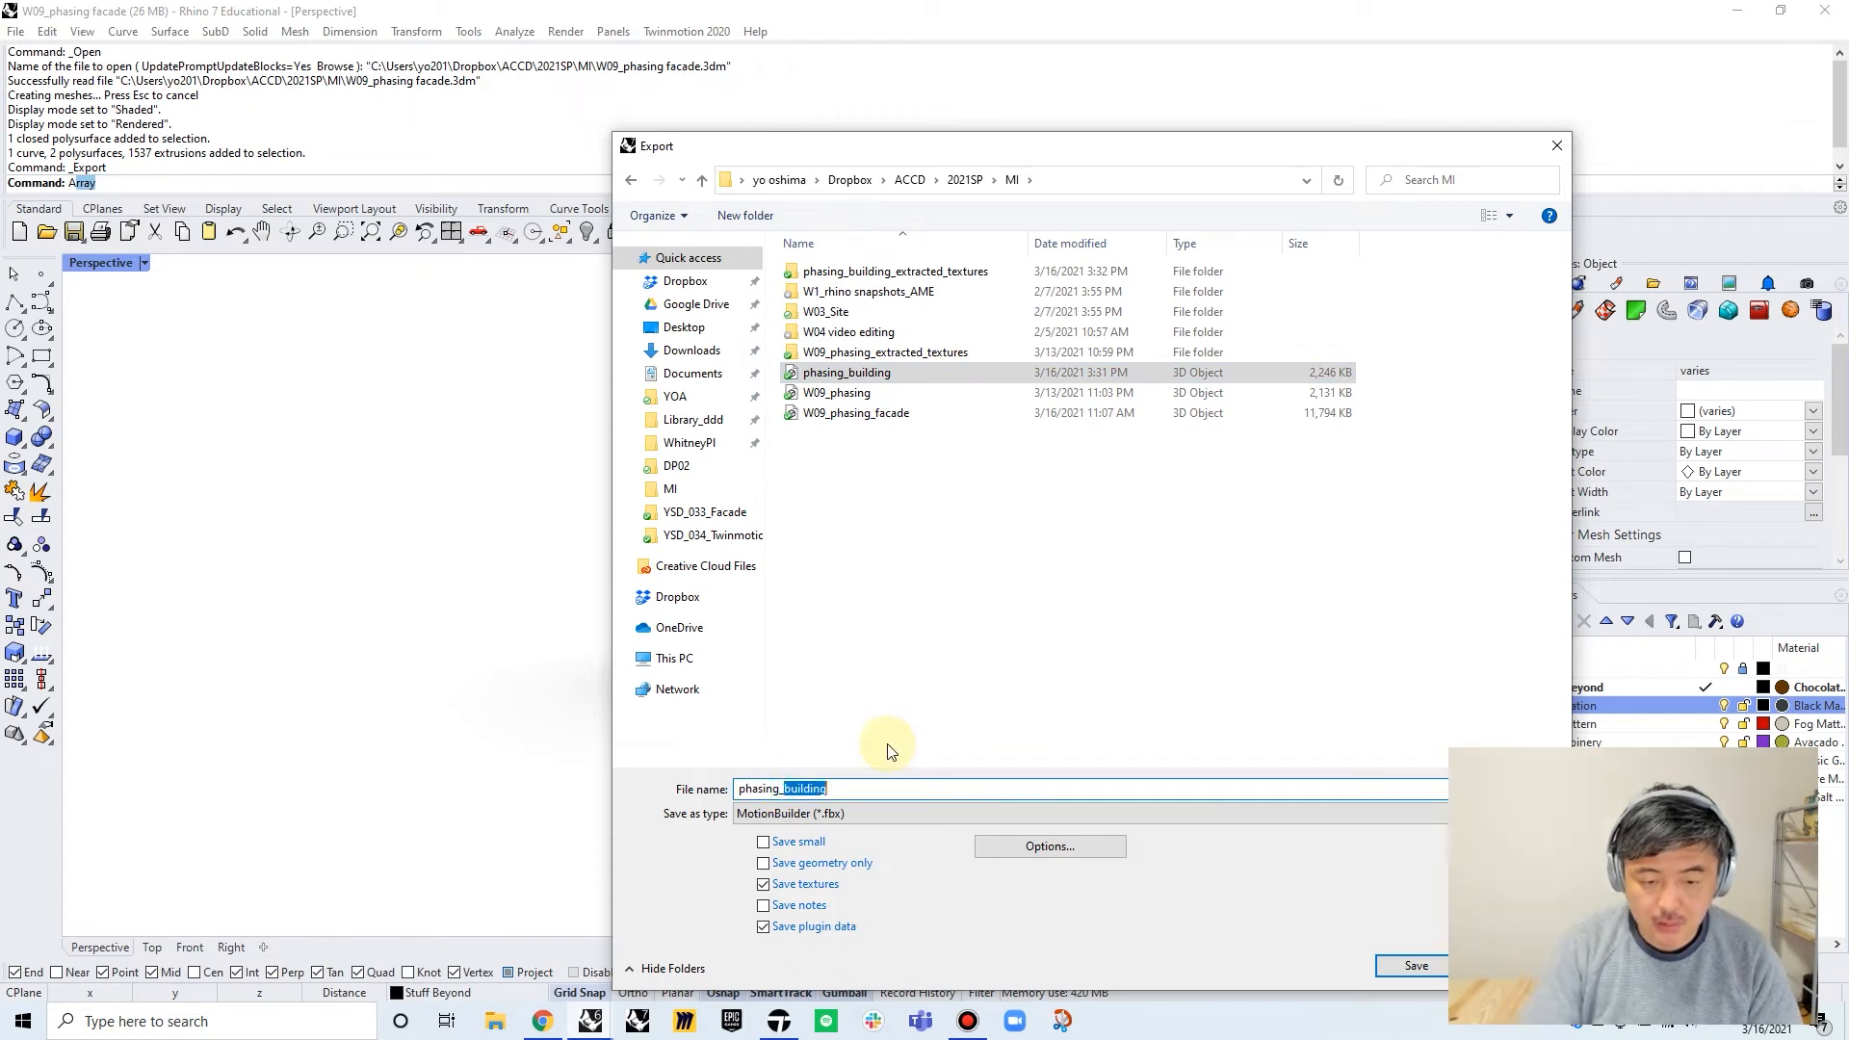
{"action": "type", "text": "facade 02"}
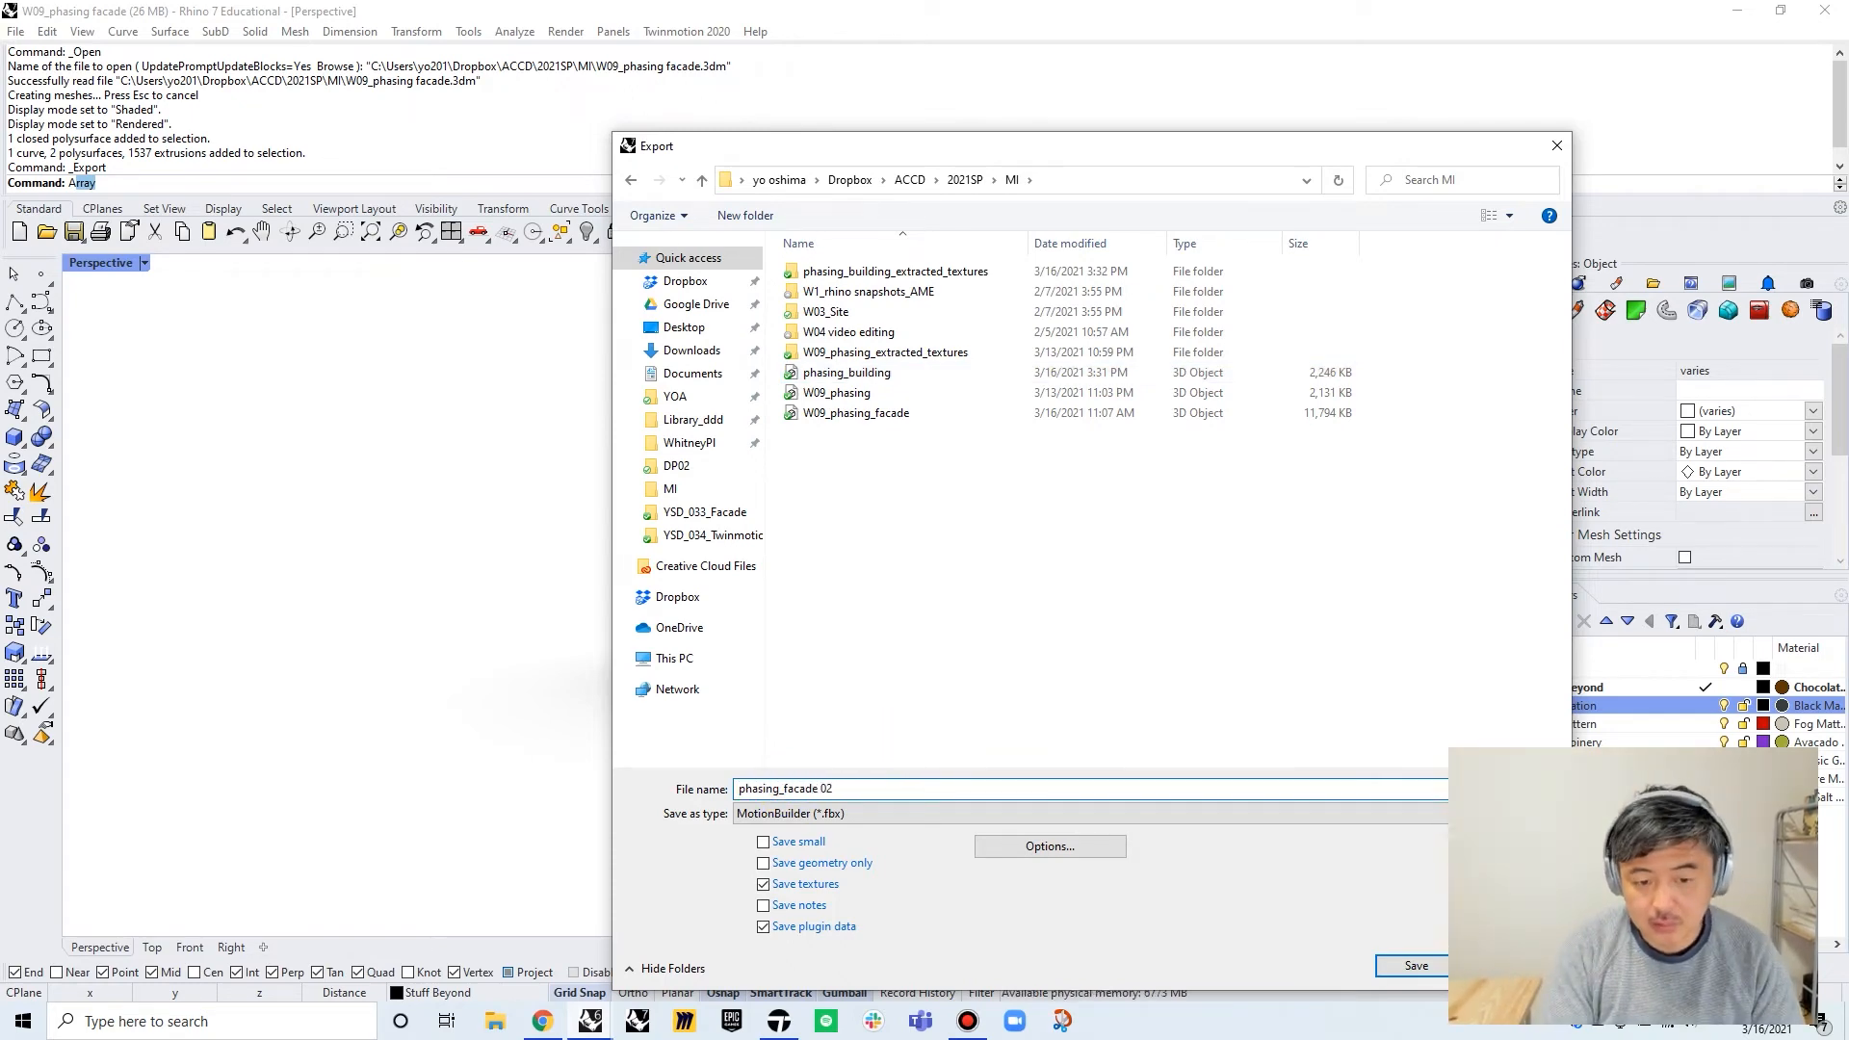
{"action": "key", "text": "Return"}
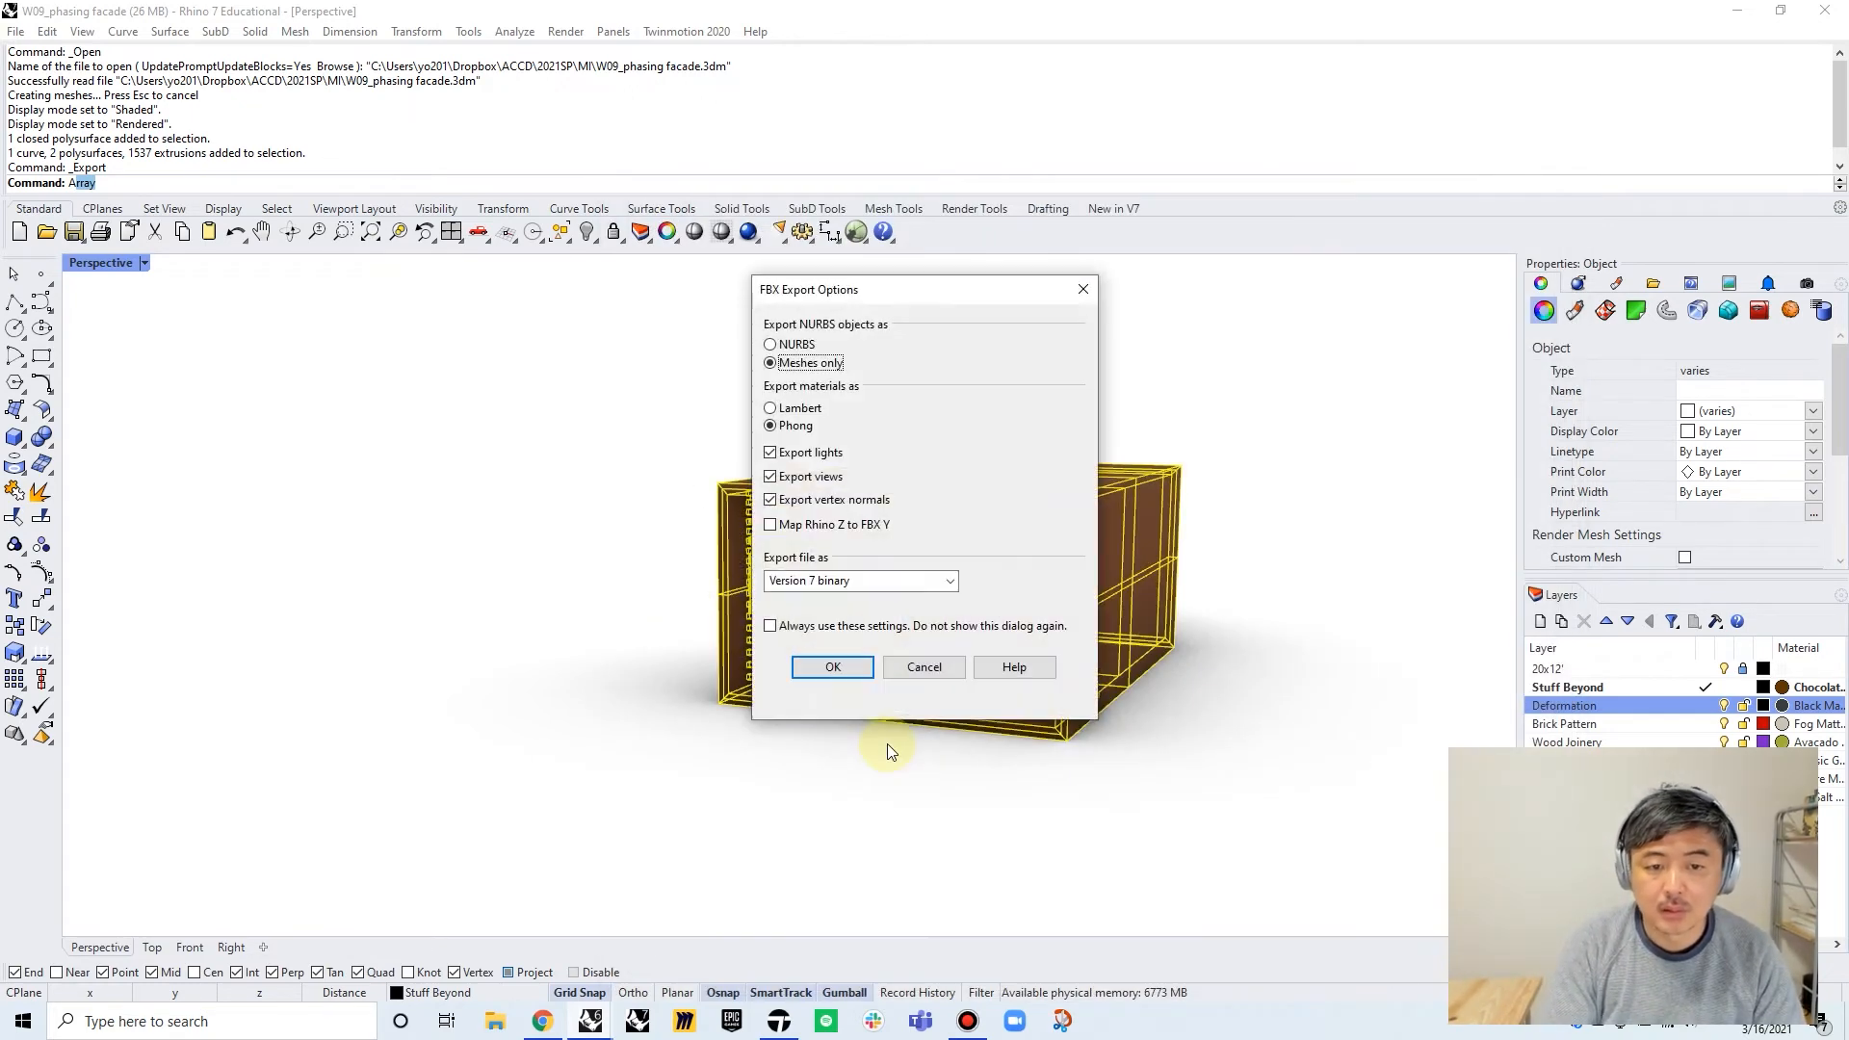
{"action": "key", "text": "Return"}
{"action": "key", "text": "Return"}
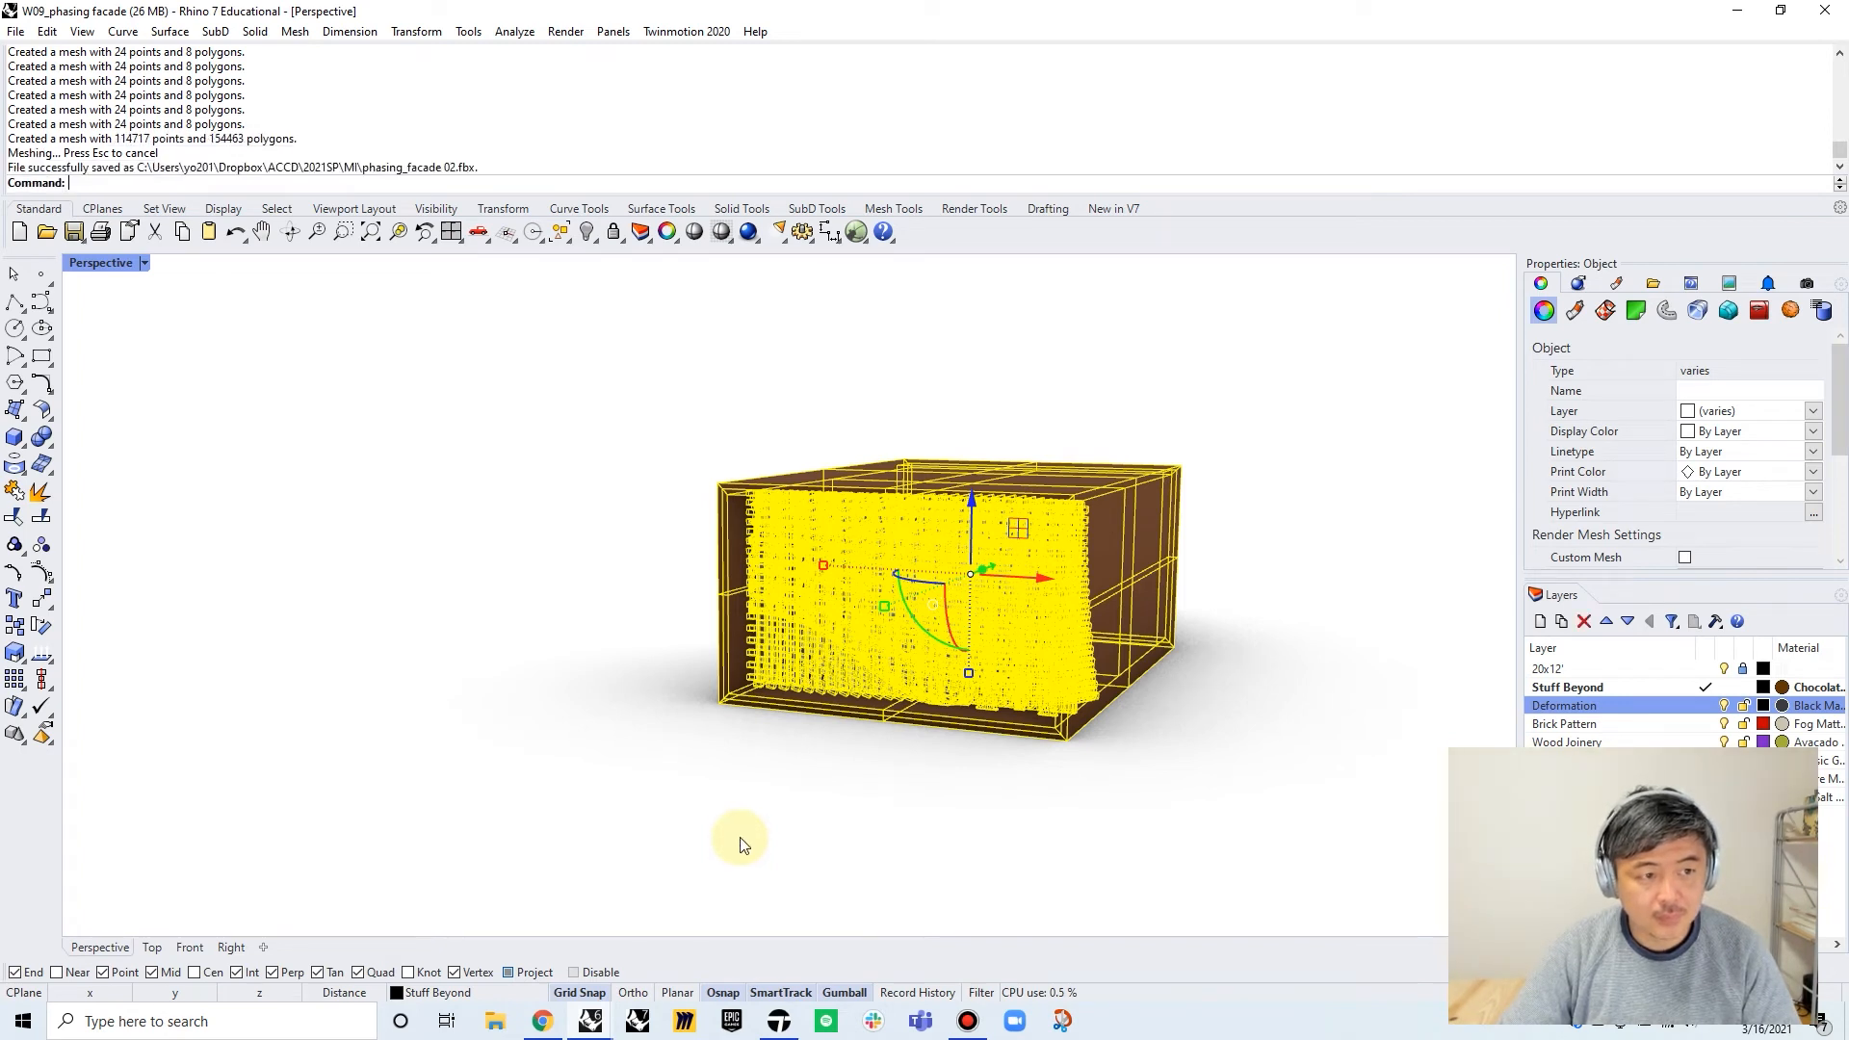
Switch to a new Twinmotion project, dismiss the welcome screen and choose "phasing_facade 02" in the MI folder as the geometry to import
{"action": "right_click", "coordinate": [776, 1024]}
{"action": "left_click", "coordinate": [779, 917]}
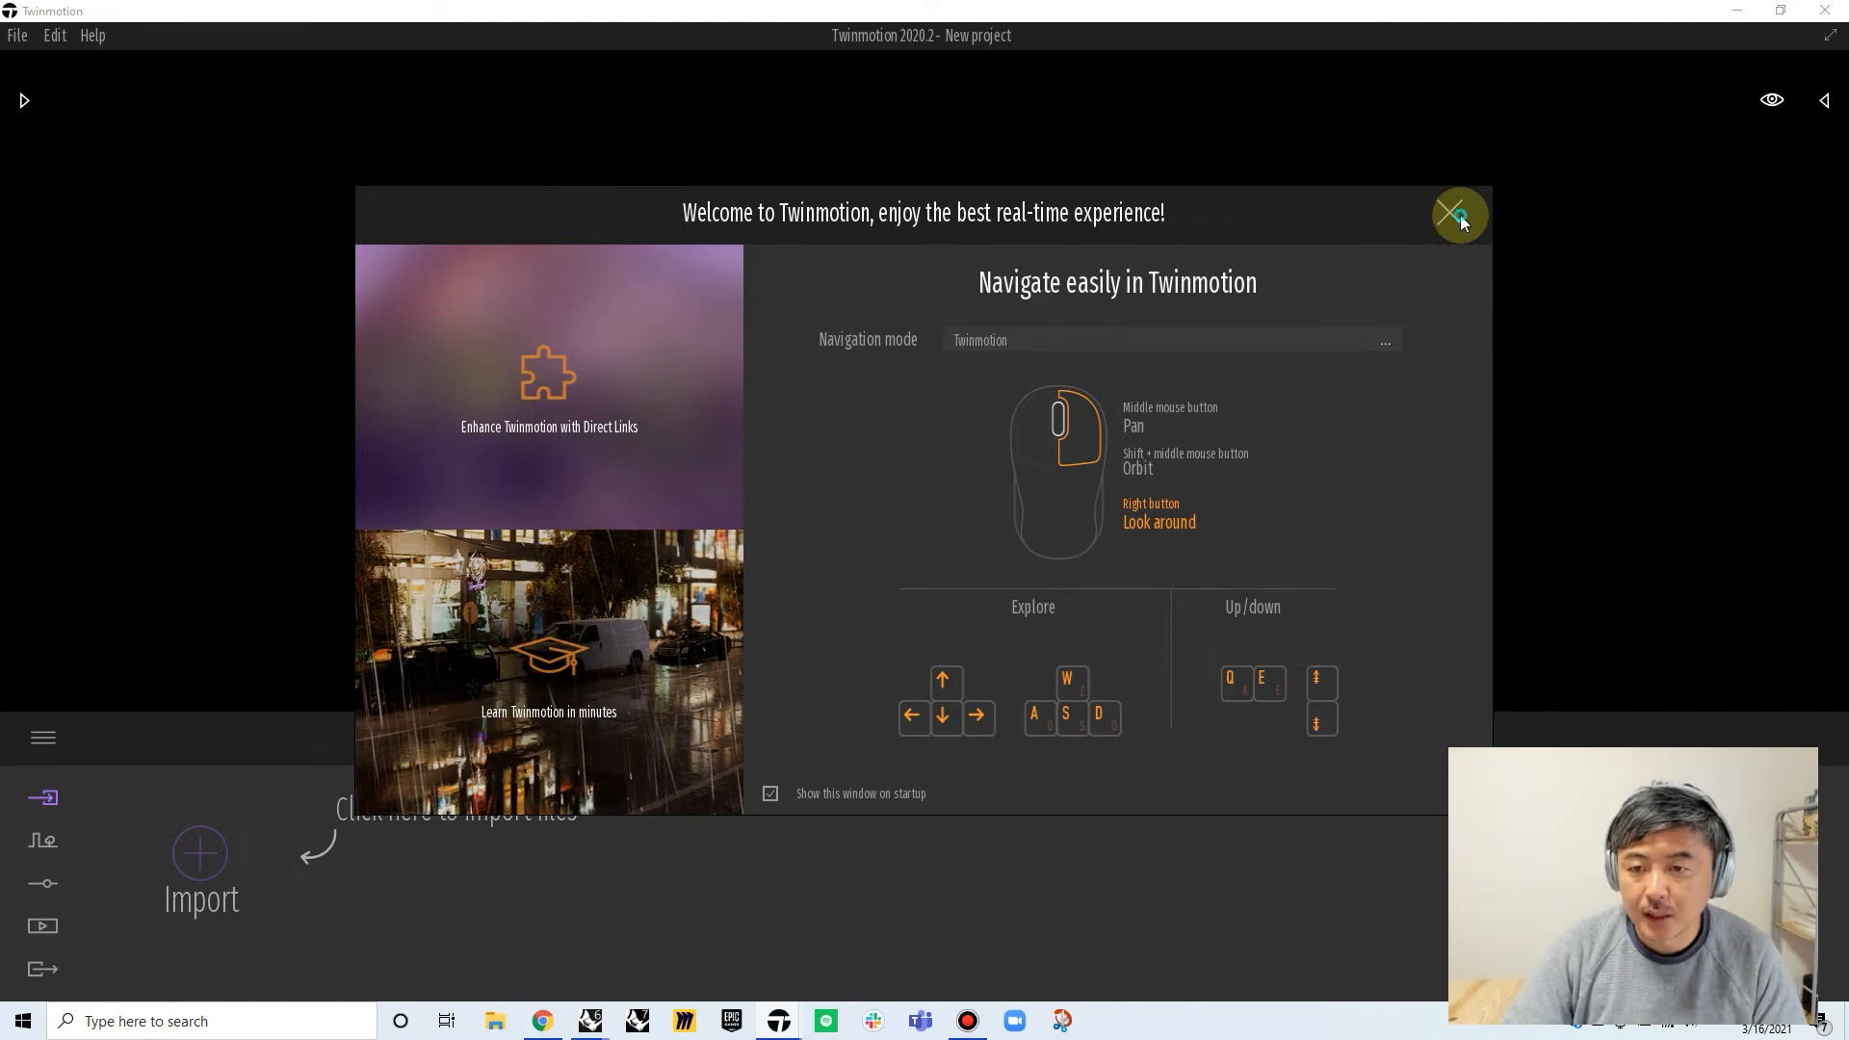
{"action": "left_click", "coordinate": [1460, 219]}
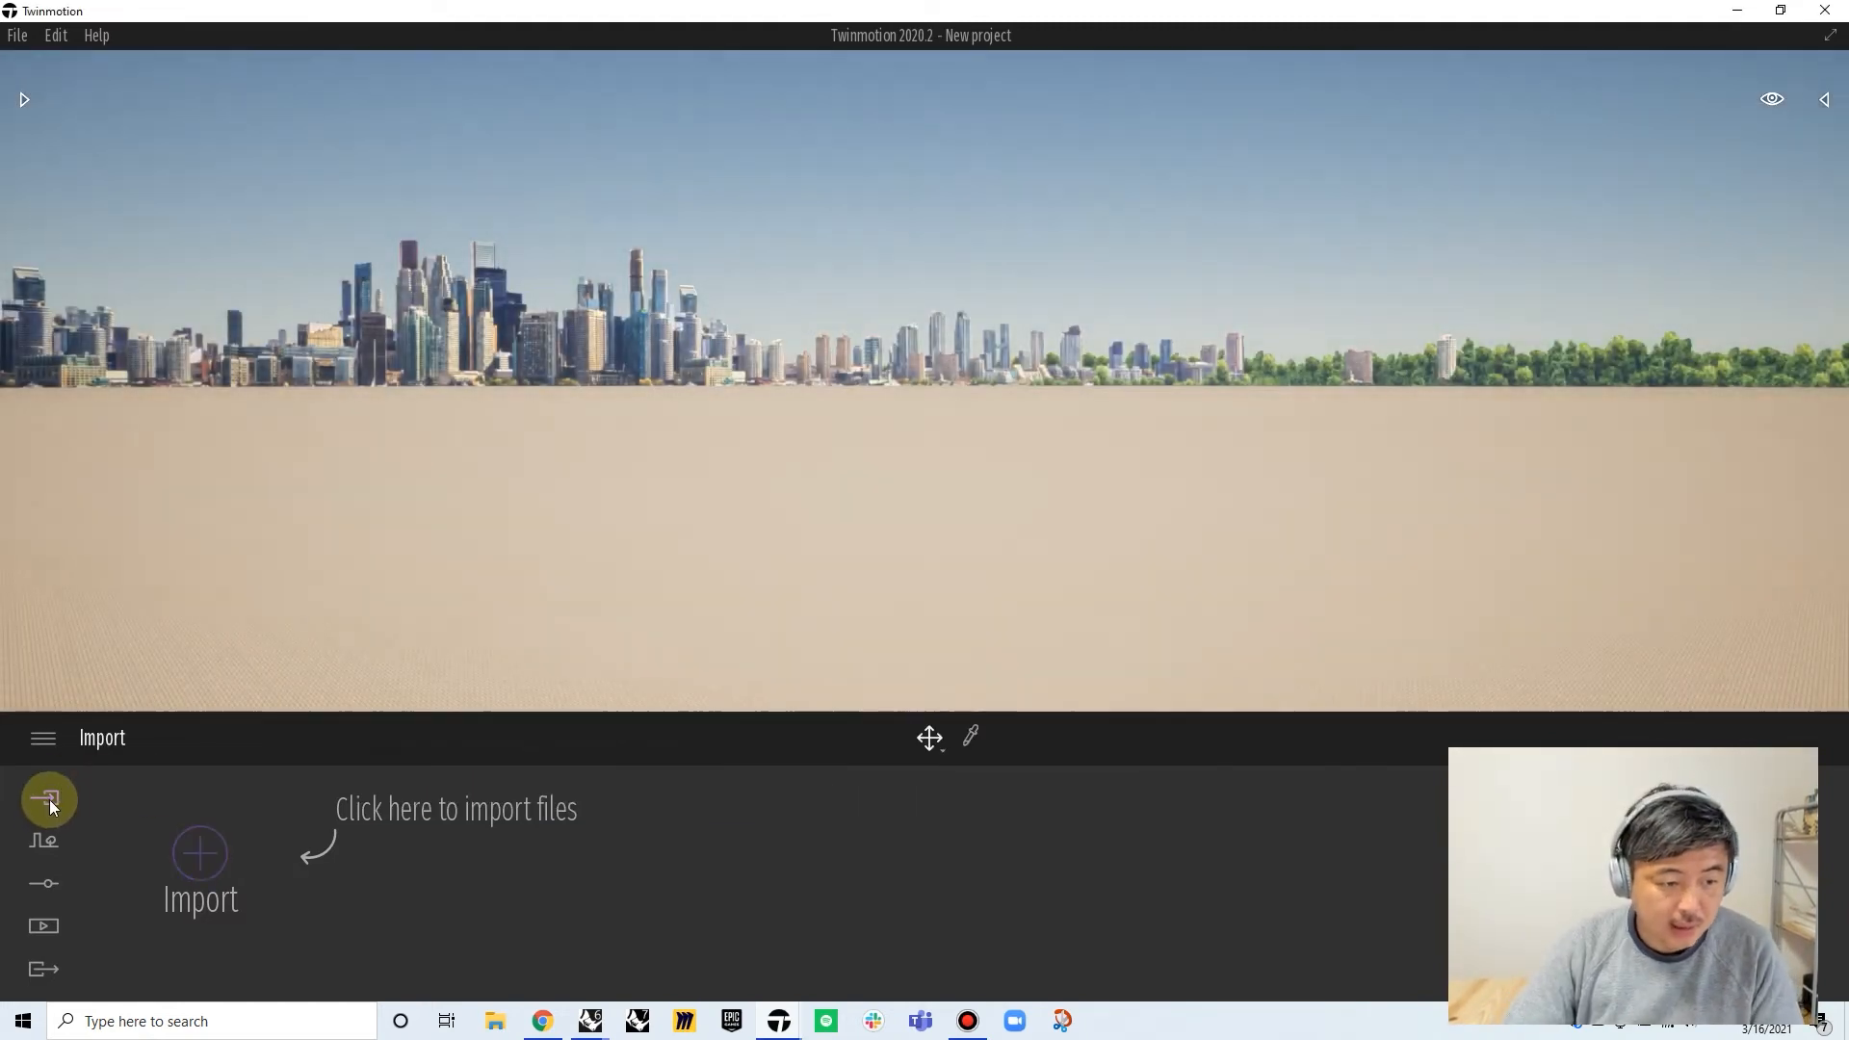
{"action": "left_click", "coordinate": [197, 856]}
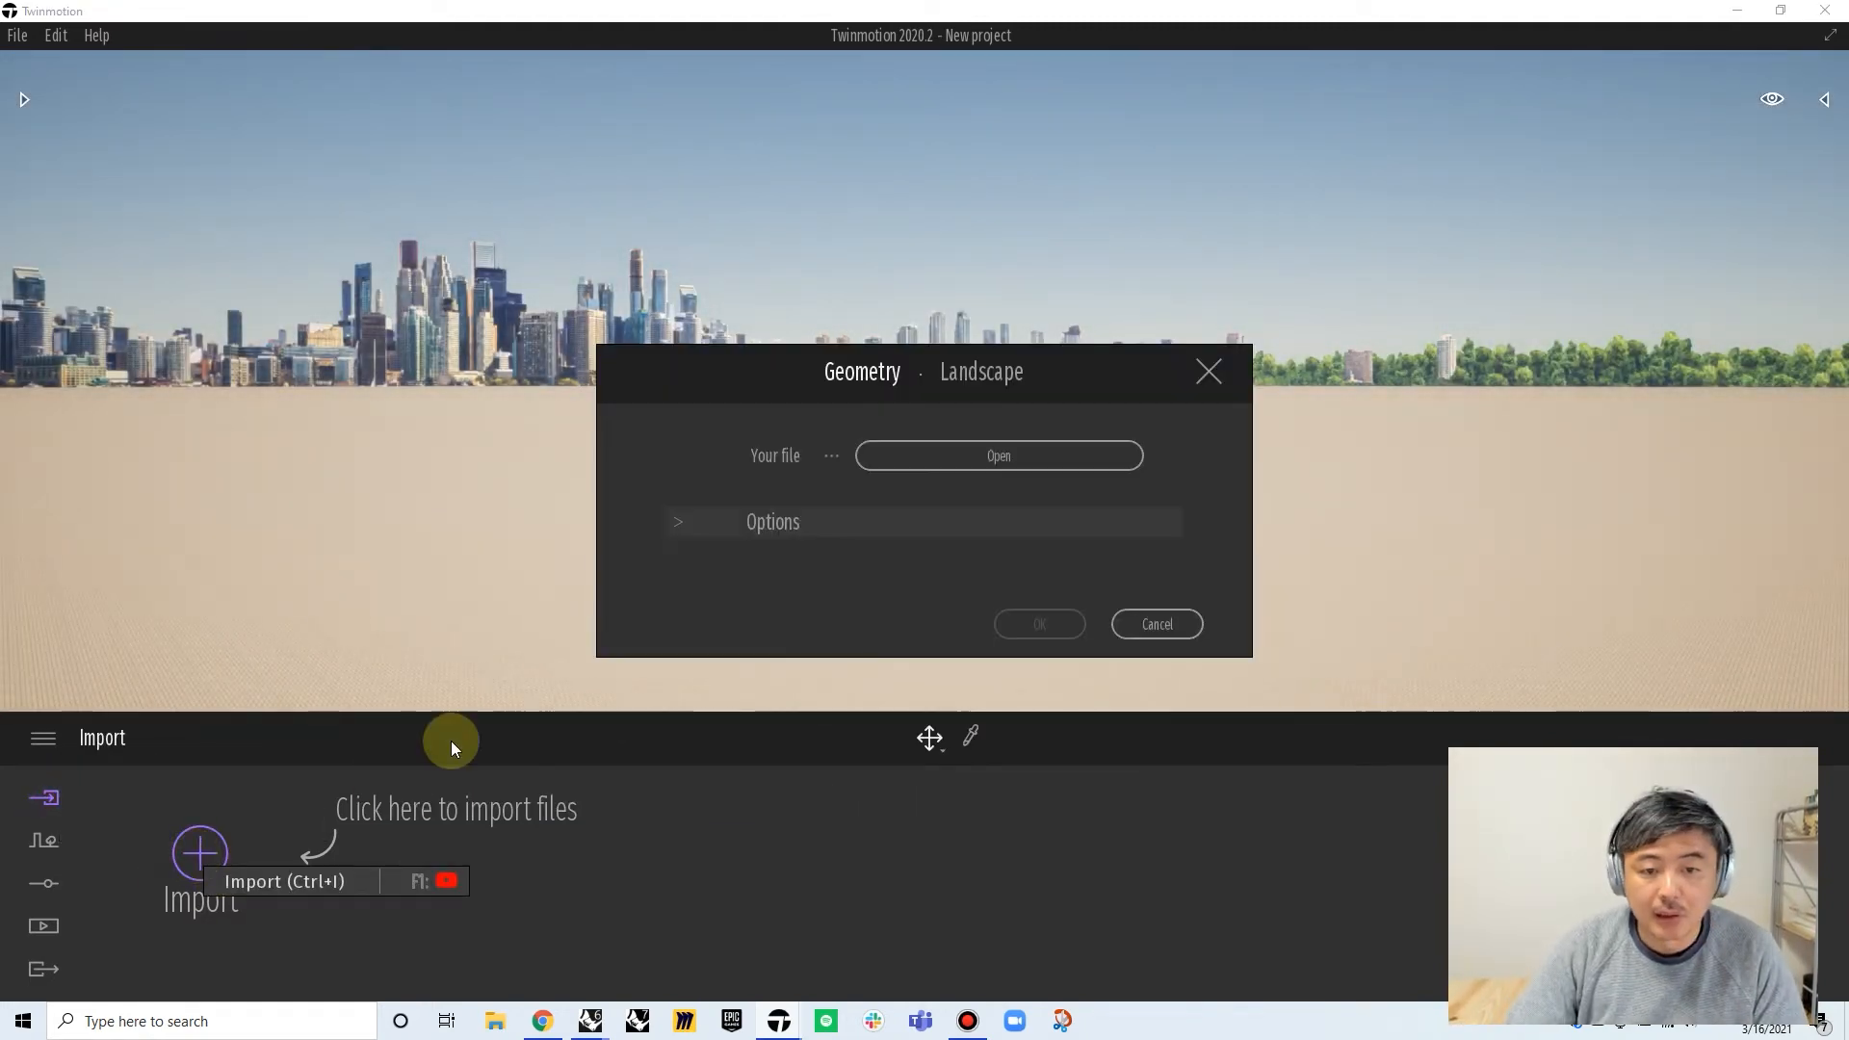
{"action": "left_click", "coordinate": [943, 460]}
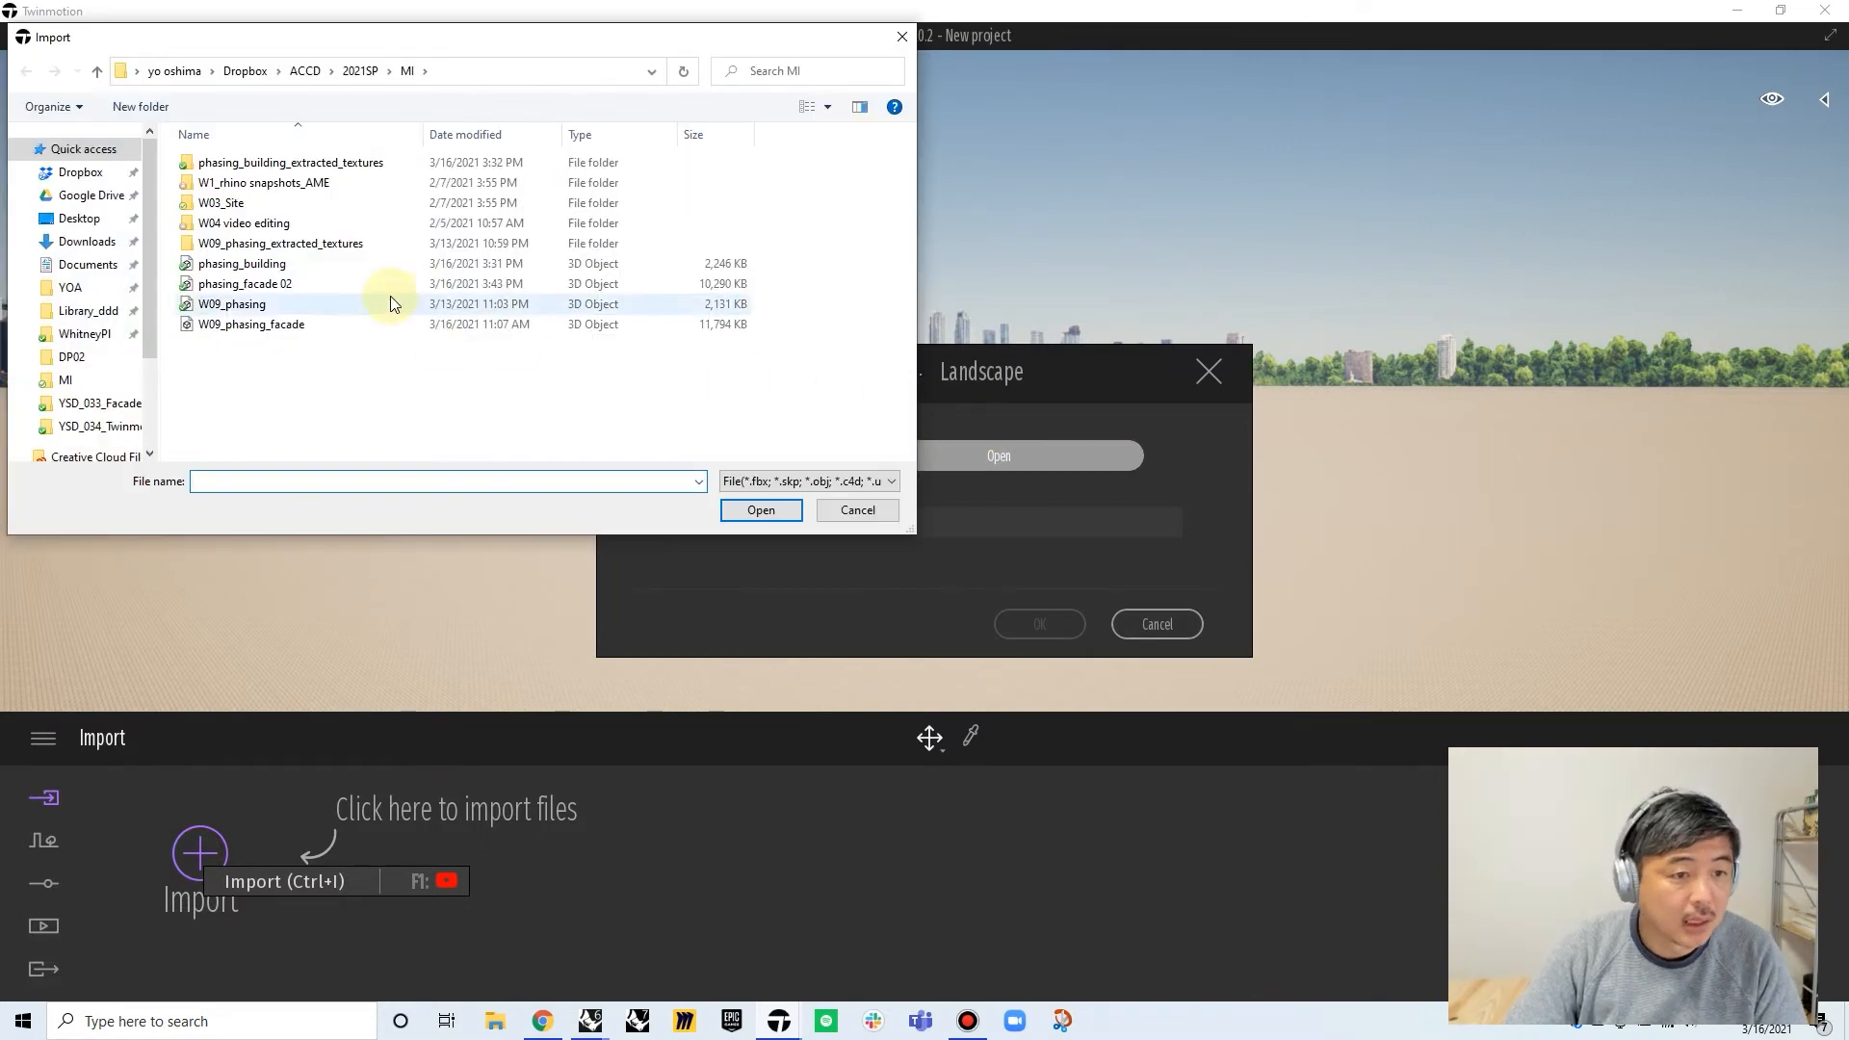
{"action": "left_click", "coordinate": [329, 284]}
{"action": "left_click", "coordinate": [760, 510]}
Import the facade FBX with Keep hierarchy, Fix UVs/texture enabled and the up axis on Auto
{"action": "left_click", "coordinate": [678, 524]}
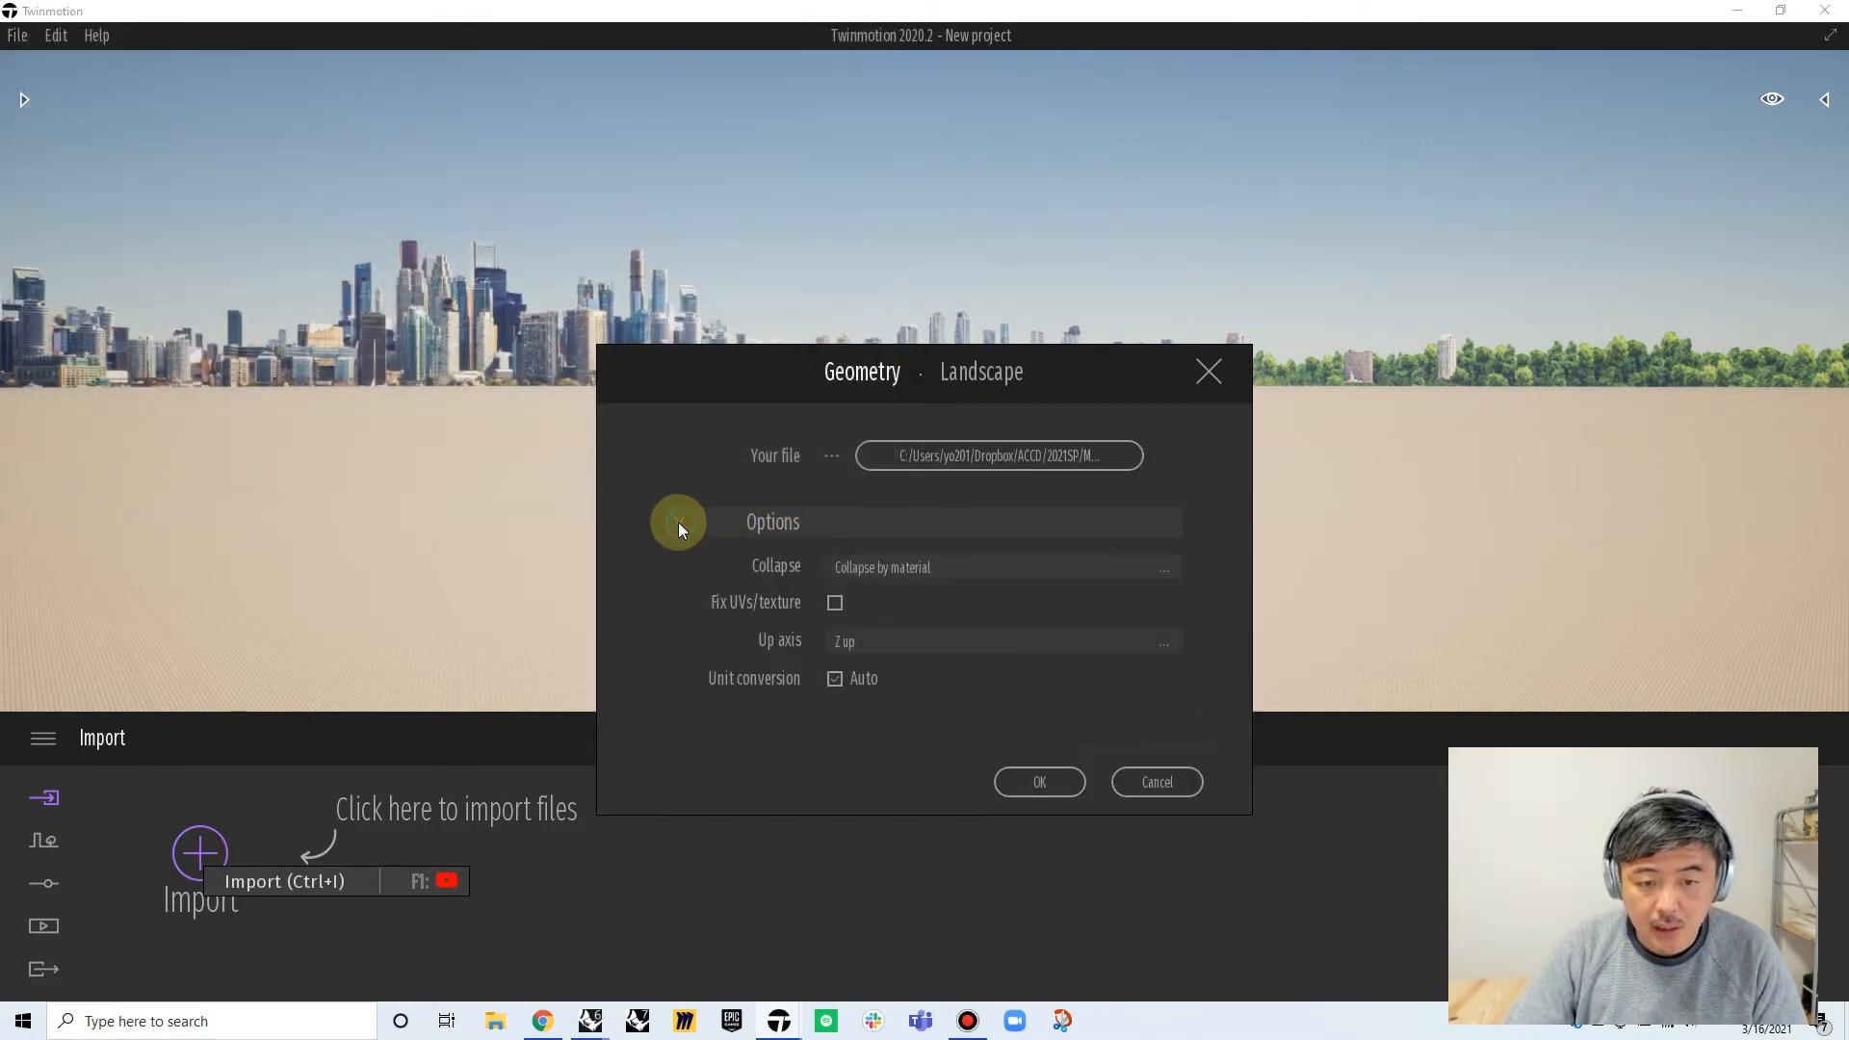
{"action": "left_click", "coordinate": [865, 574]}
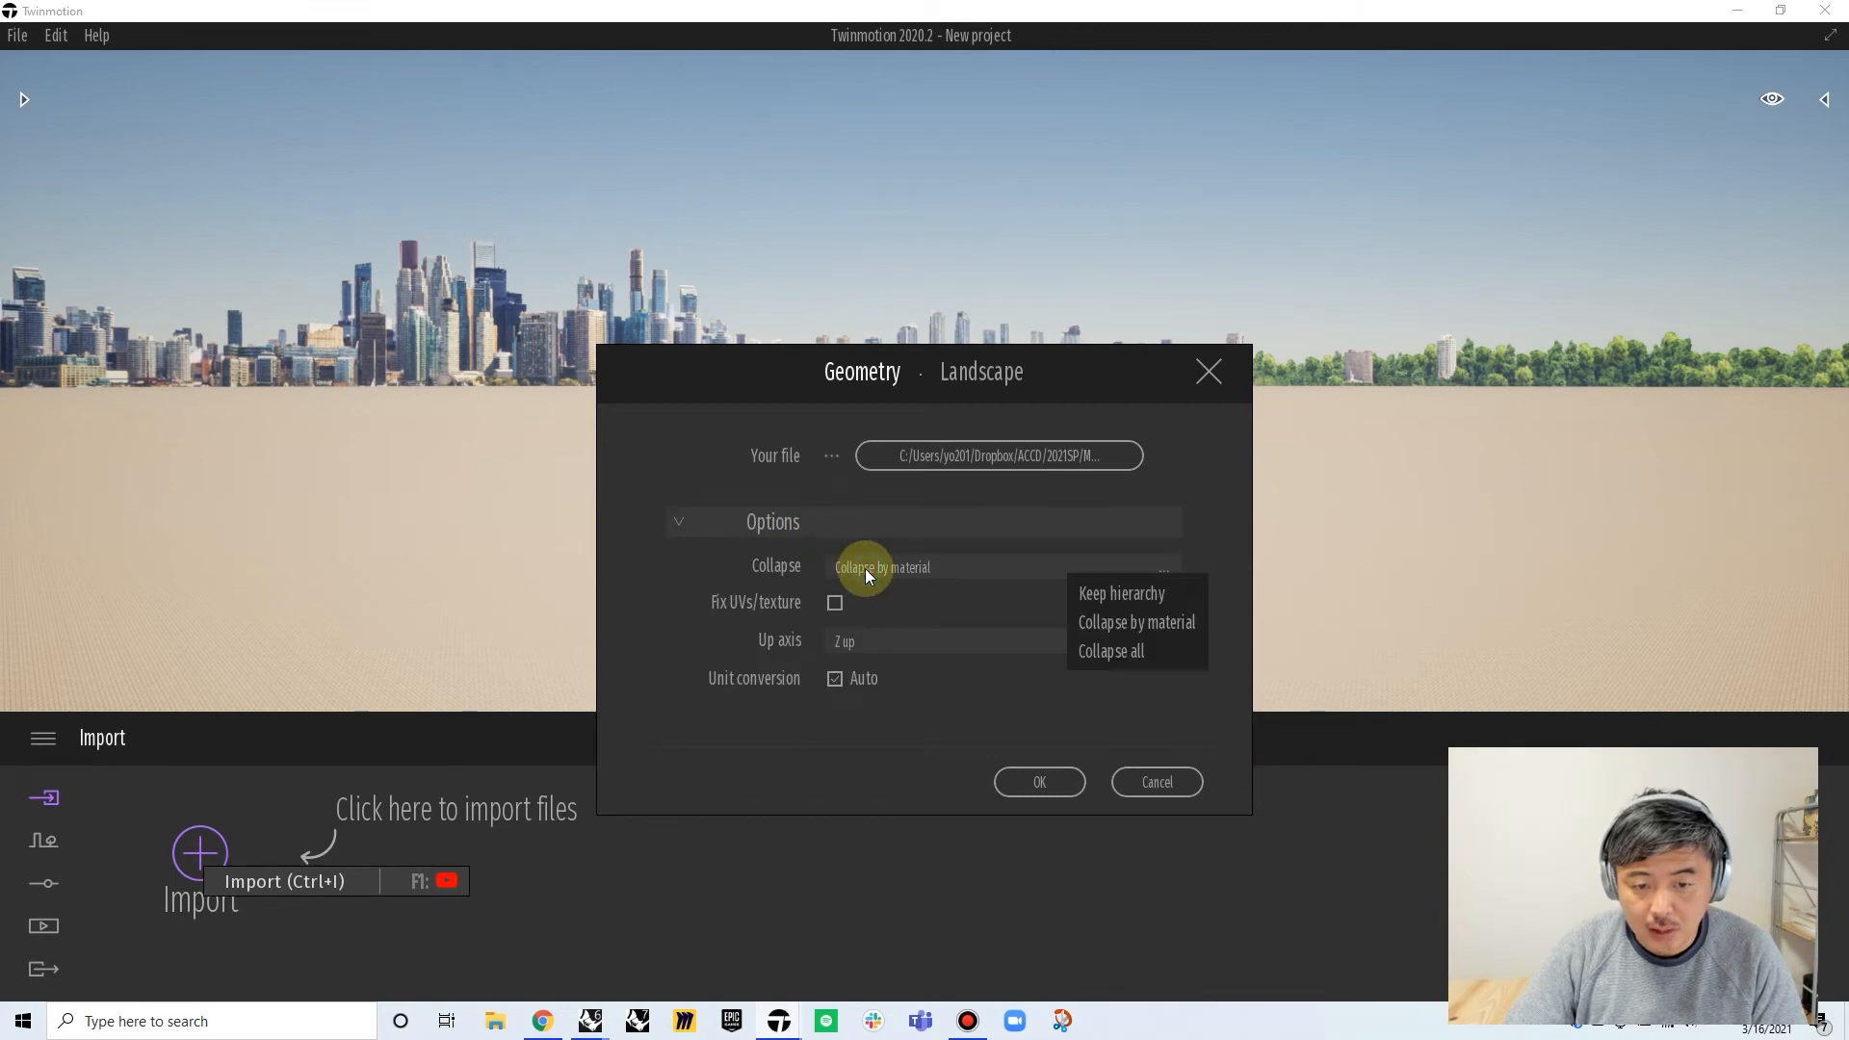
{"action": "left_click", "coordinate": [1146, 595]}
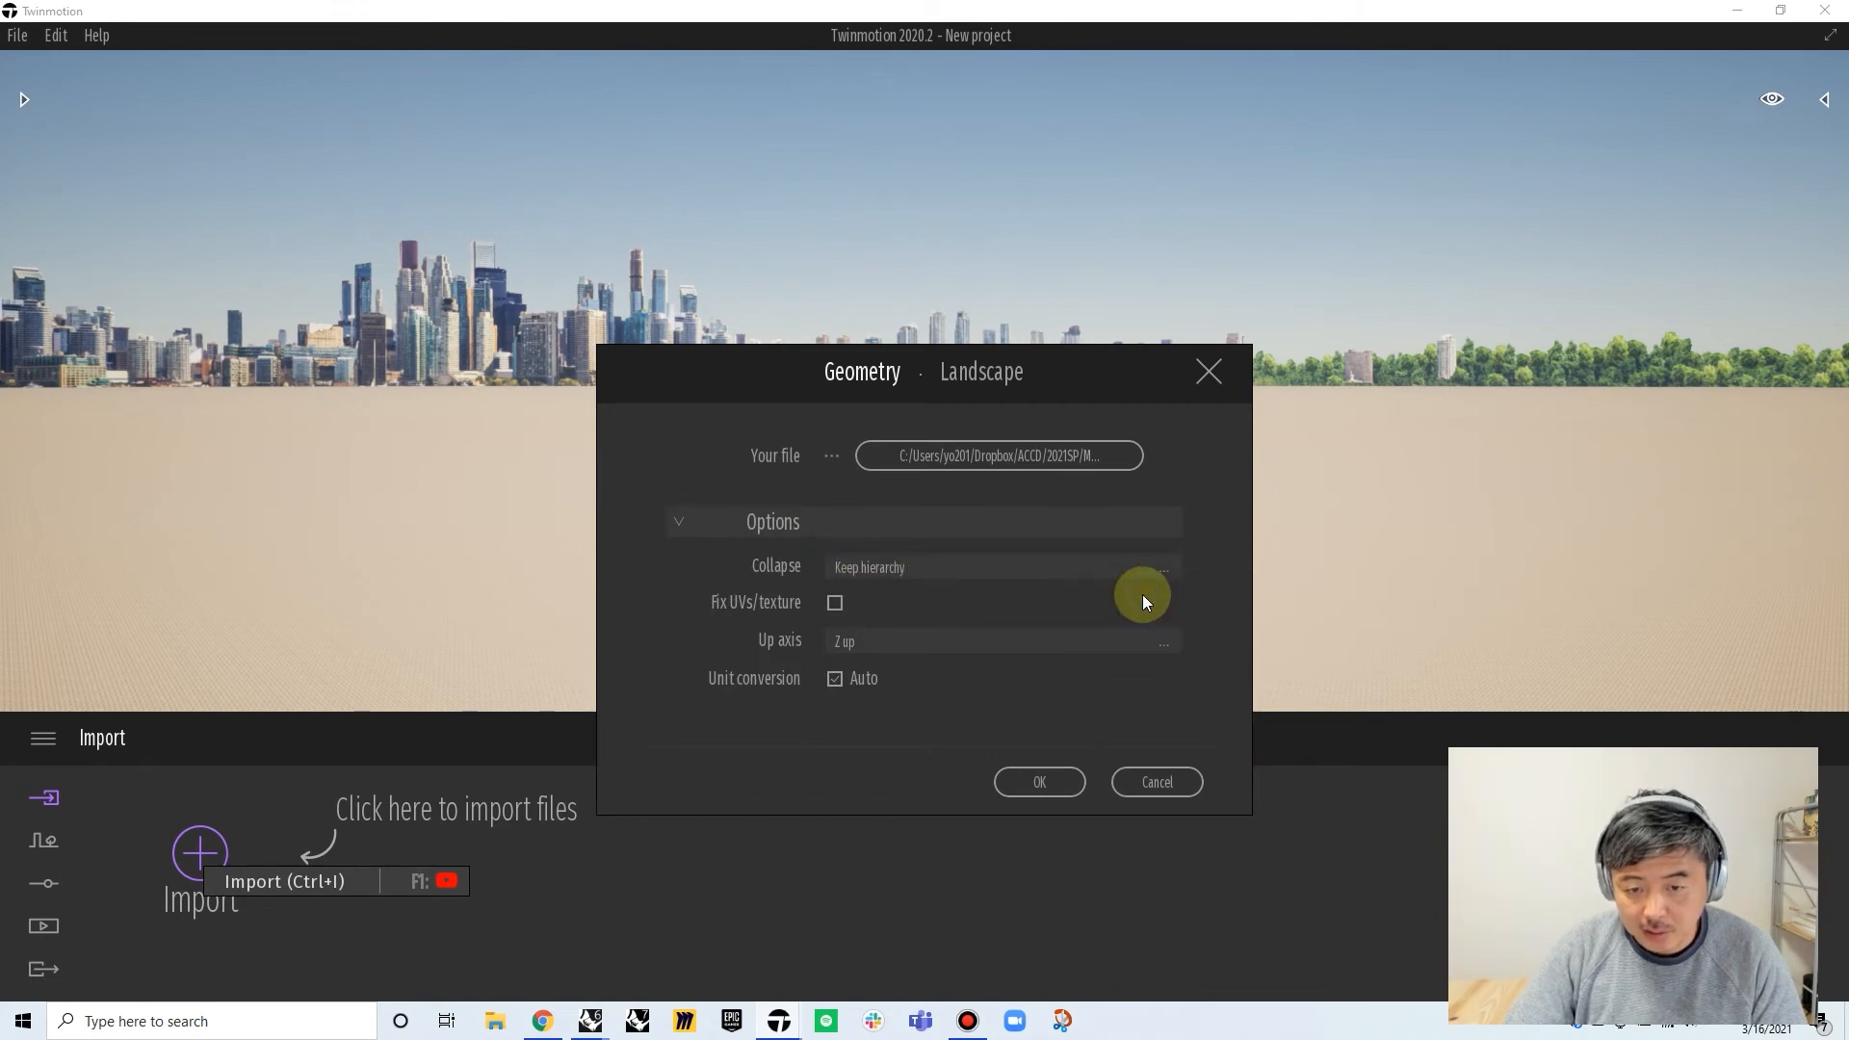
{"action": "left_click", "coordinate": [863, 640]}
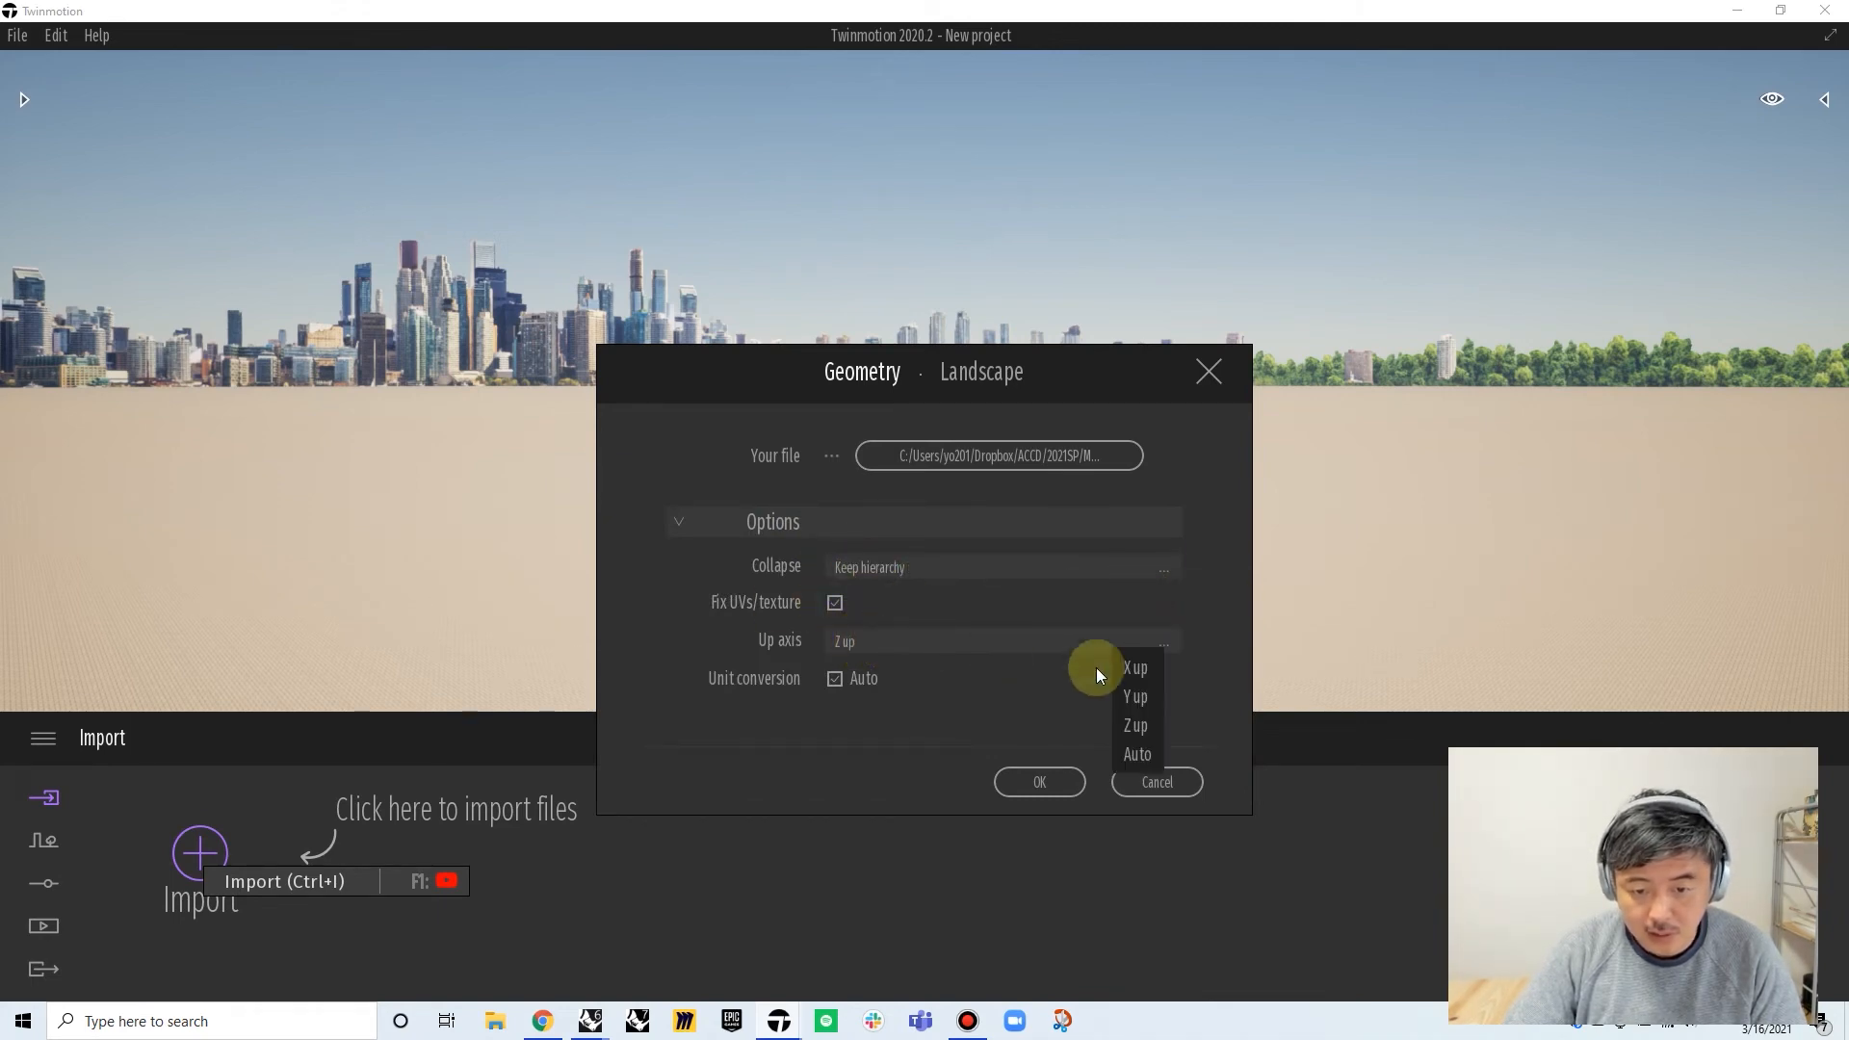
{"action": "left_click", "coordinate": [1132, 755]}
{"action": "left_click", "coordinate": [1041, 781]}
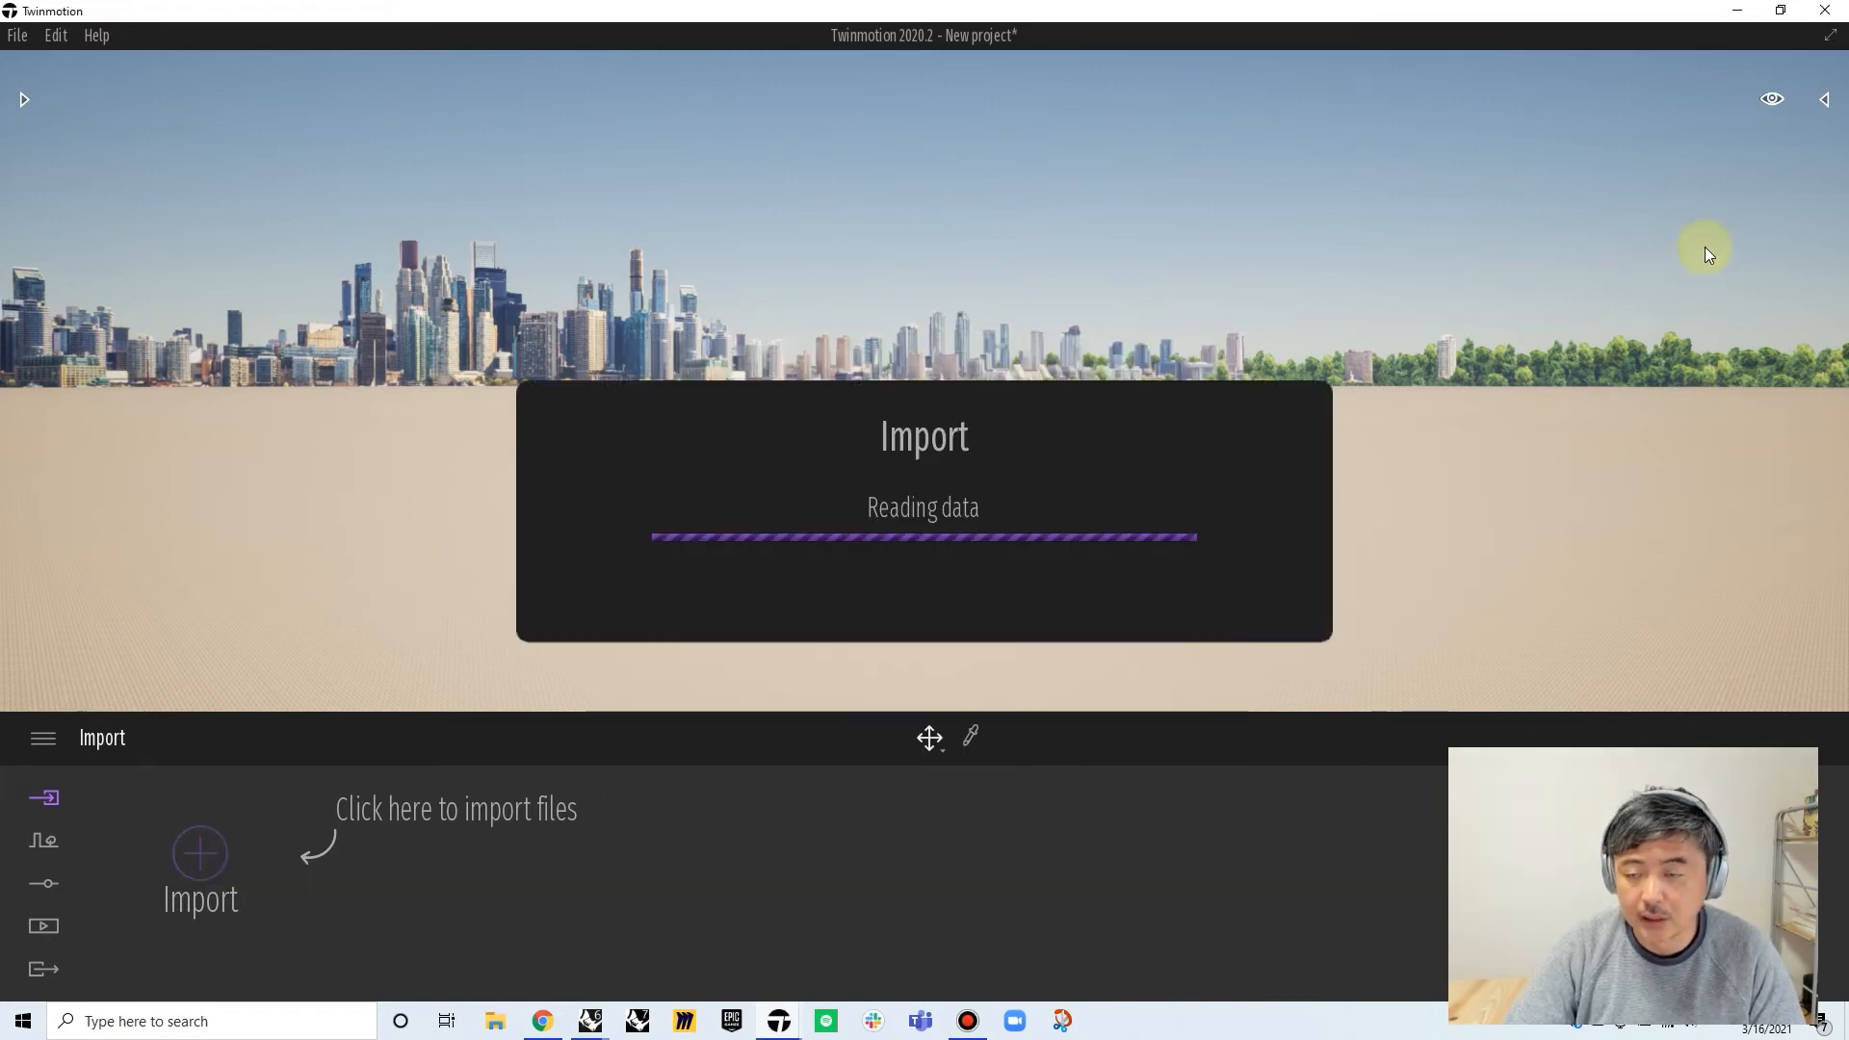
Expand phasing_facade 02.fbx in the scene graph, focus on Brick Pattern and bring the open facade side into view
{"action": "left_click", "coordinate": [1827, 100]}
{"action": "left_click", "coordinate": [1579, 228]}
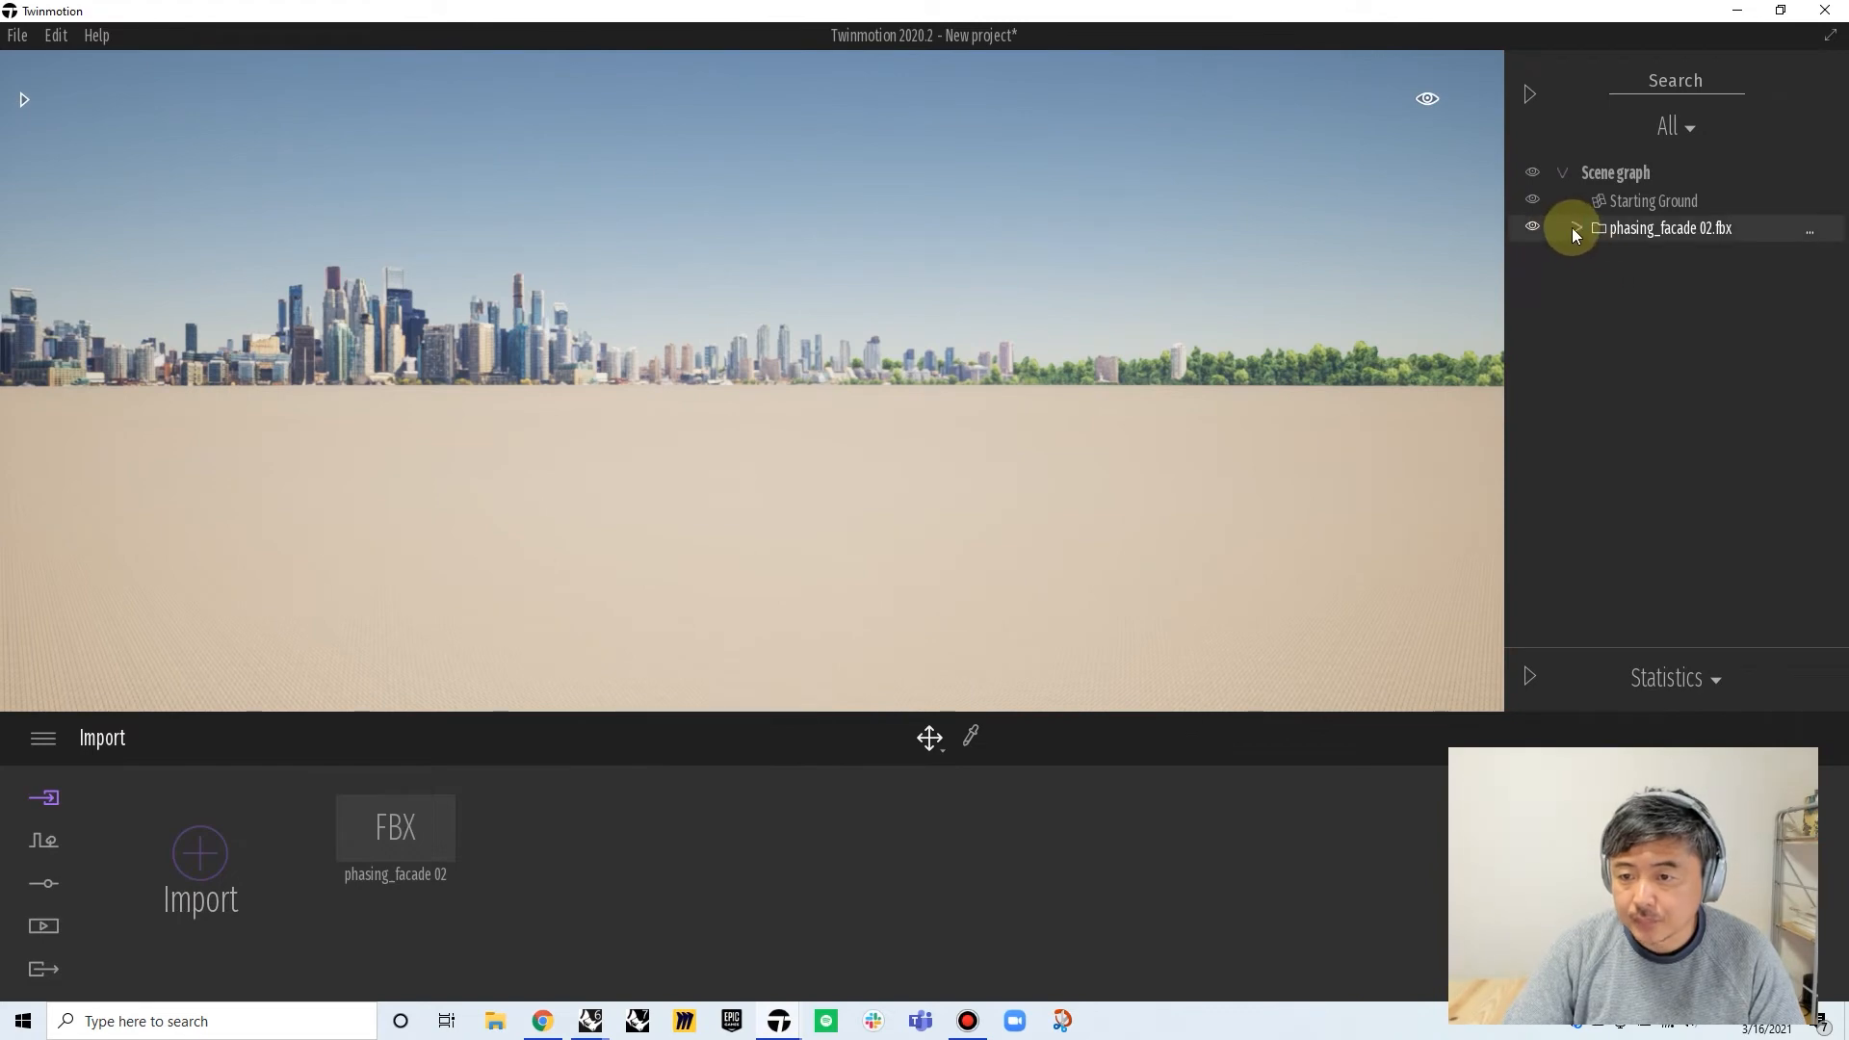
{"action": "left_click", "coordinate": [1575, 228]}
{"action": "double_click", "coordinate": [1649, 255]}
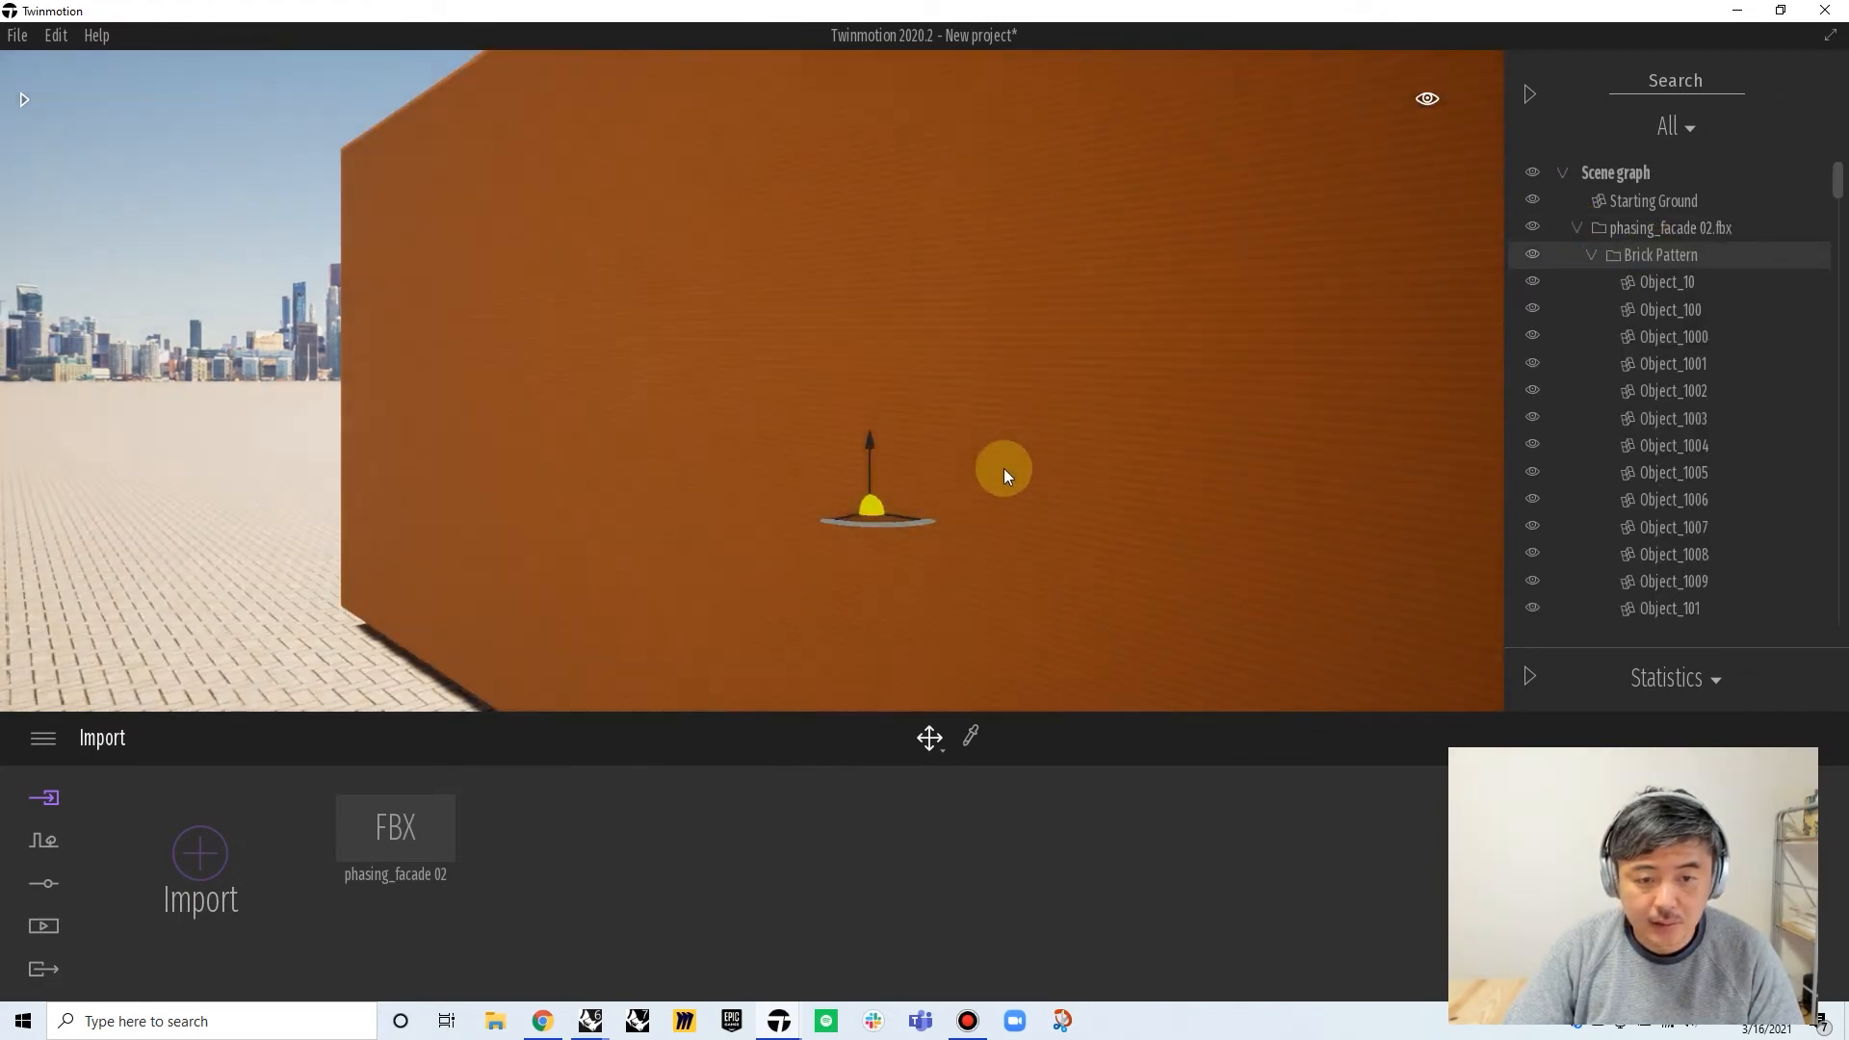
{"action": "middle_click_drag", "start_coordinate": [1003, 476], "coordinate": [813, 482], "text": "shift"}
{"action": "middle_click_drag", "start_coordinate": [1016, 478], "coordinate": [883, 478], "text": "shift"}
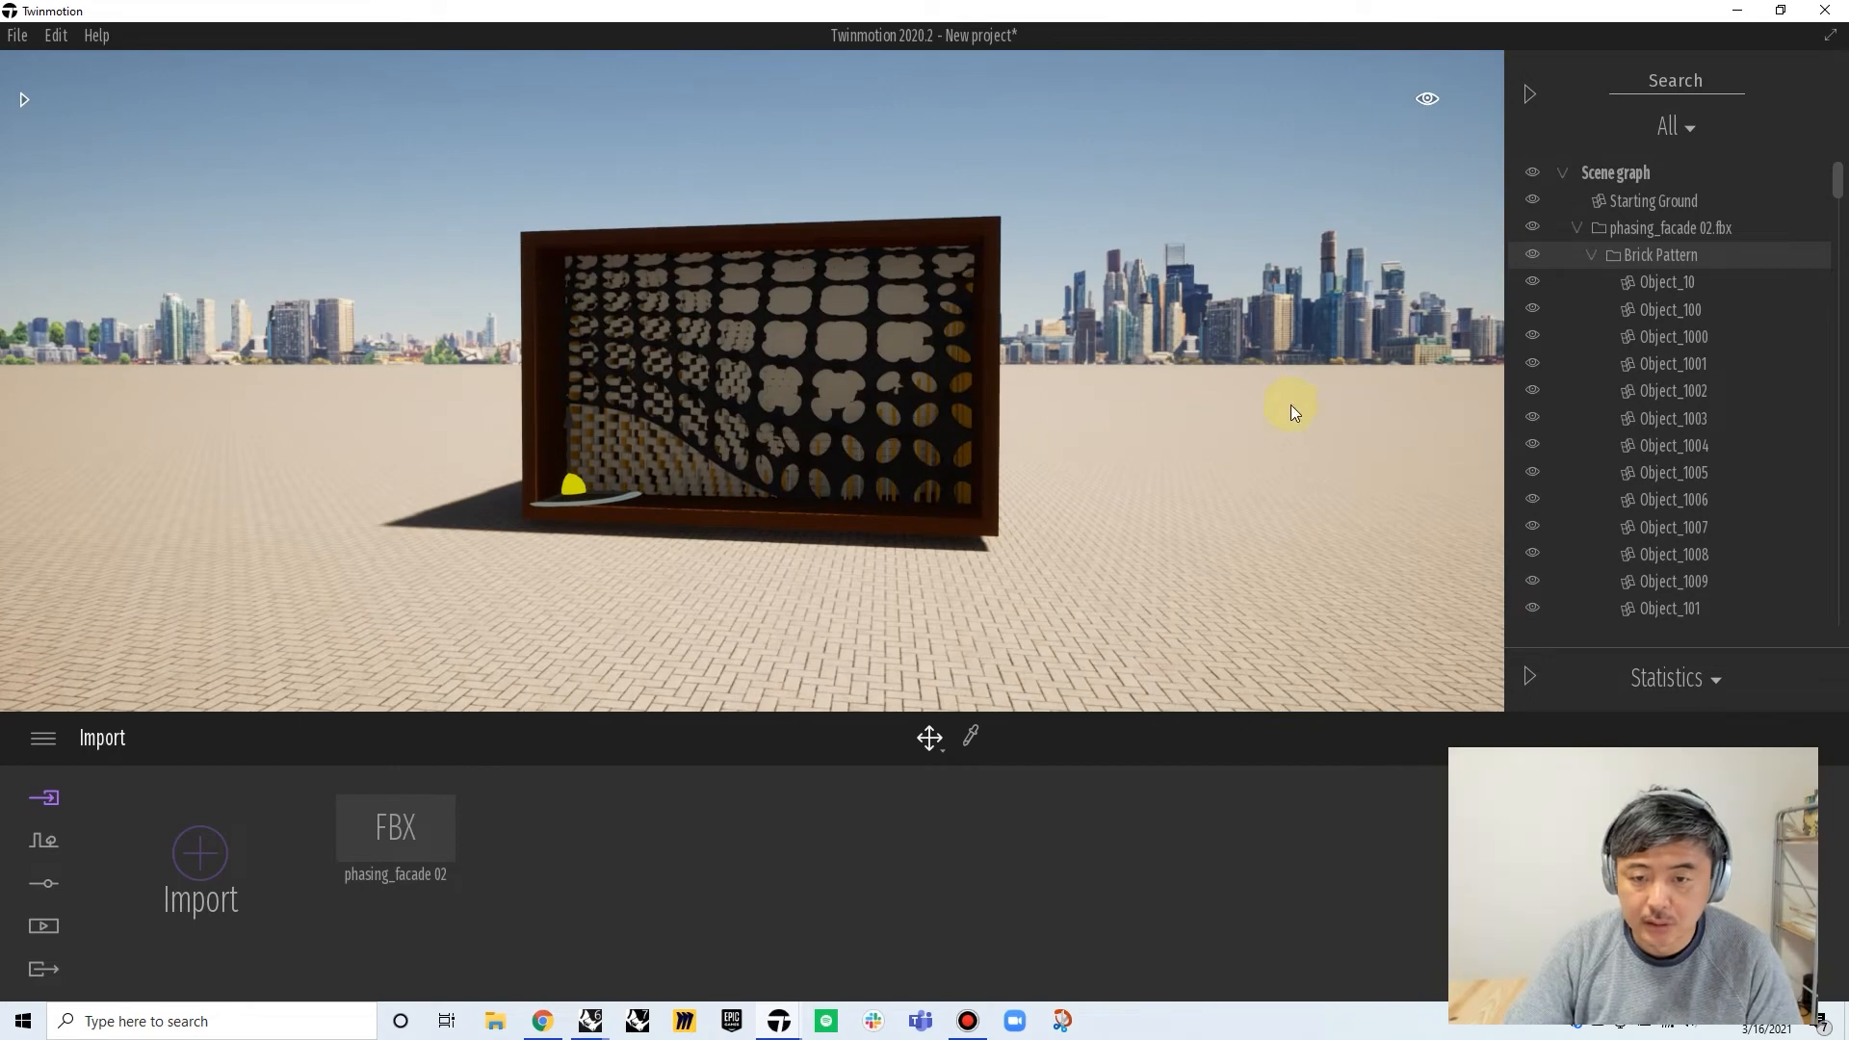
Try the man-made materials Asphalt 2 and Concrete road 1 on the ground, settling on Asphalt 1
{"action": "left_click", "coordinate": [23, 101]}
{"action": "left_click", "coordinate": [95, 227]}
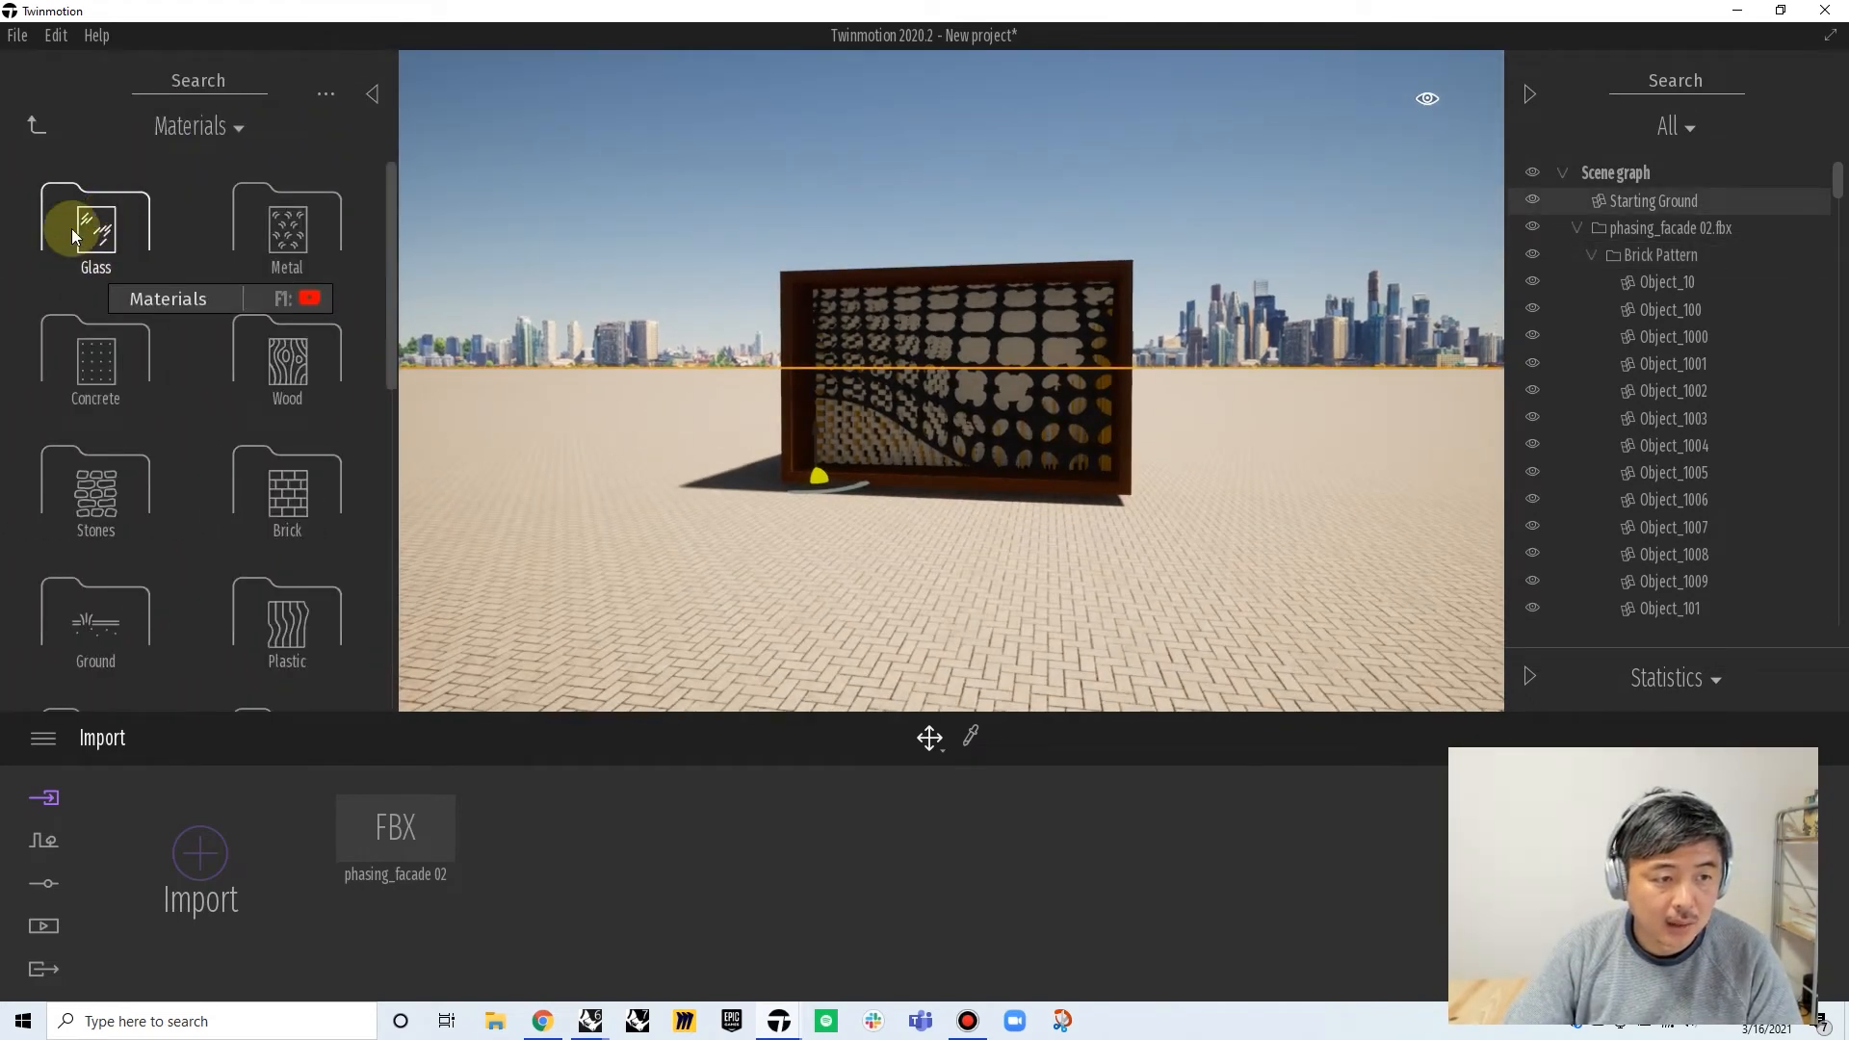
{"action": "scroll", "coordinate": [182, 385], "scroll_direction": "down", "scroll_amount": 1}
{"action": "left_click", "coordinate": [92, 564]}
{"action": "left_click", "coordinate": [92, 223]}
{"action": "left_click_drag", "start_coordinate": [333, 235], "coordinate": [575, 610]}
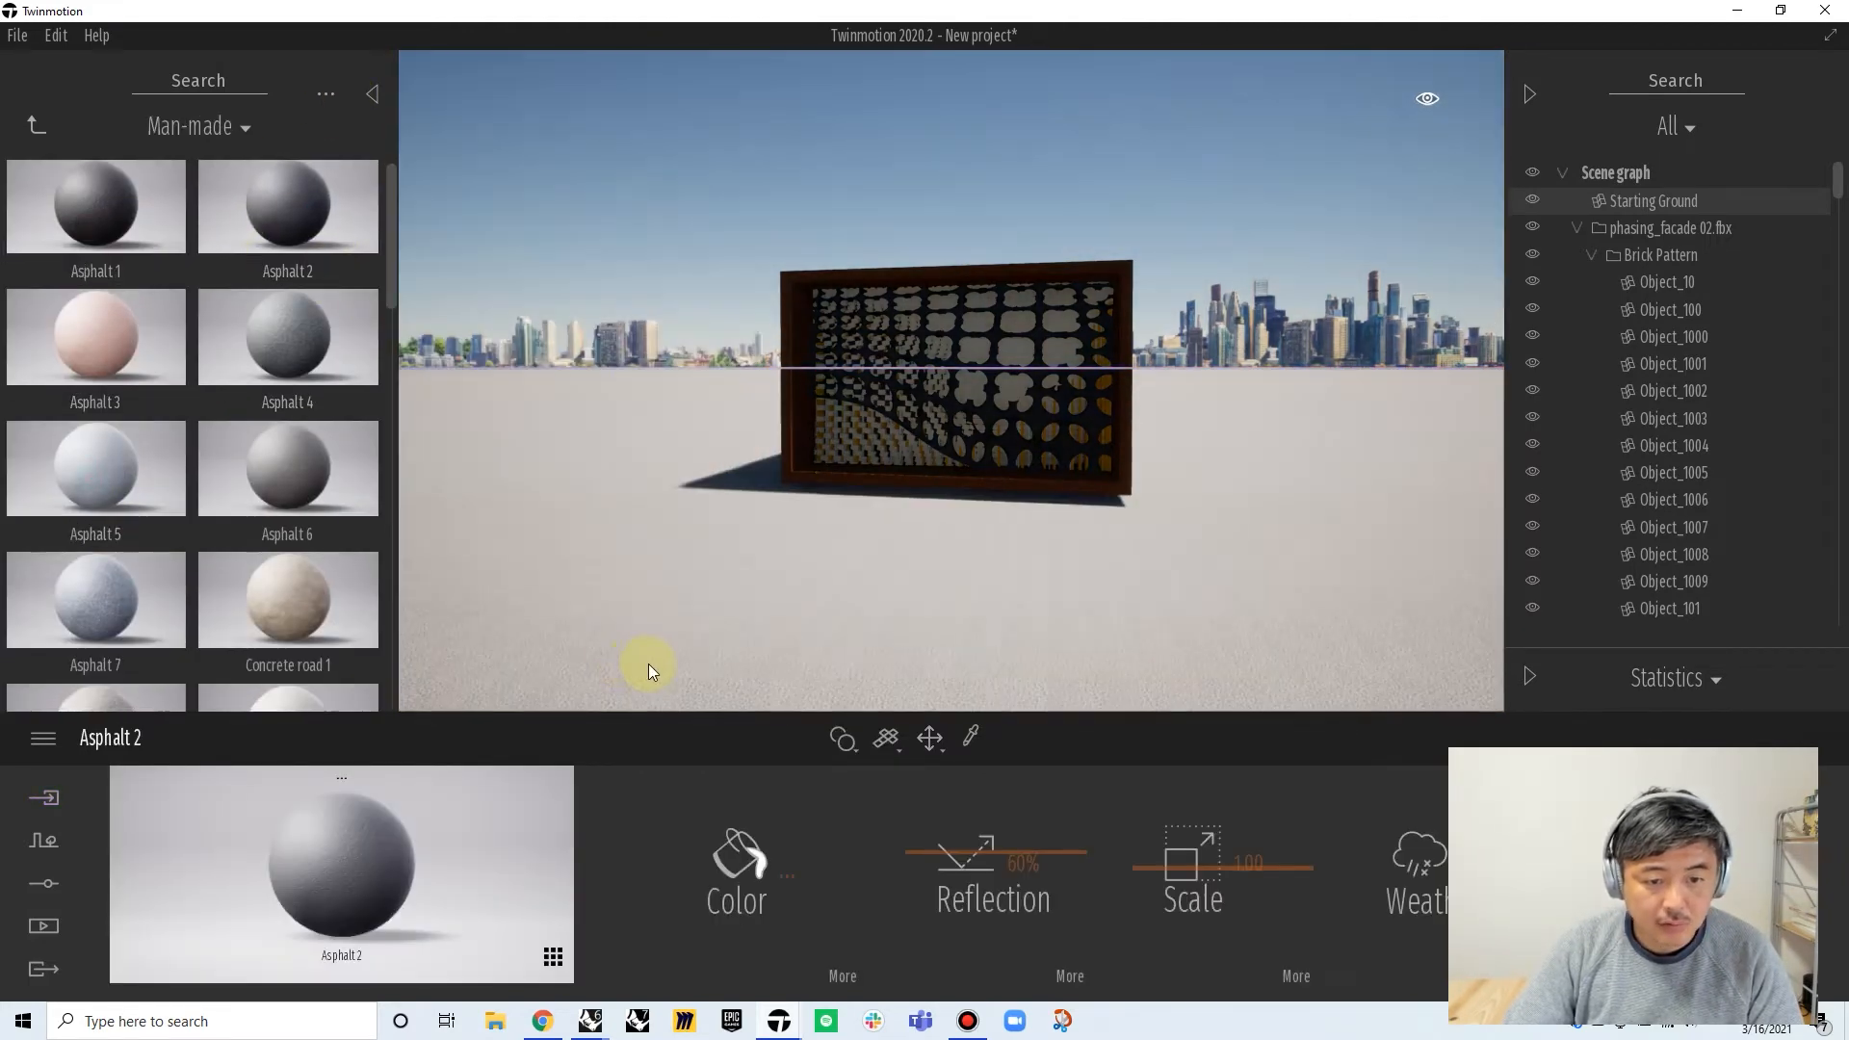
{"action": "left_click_drag", "start_coordinate": [327, 586], "coordinate": [580, 621]}
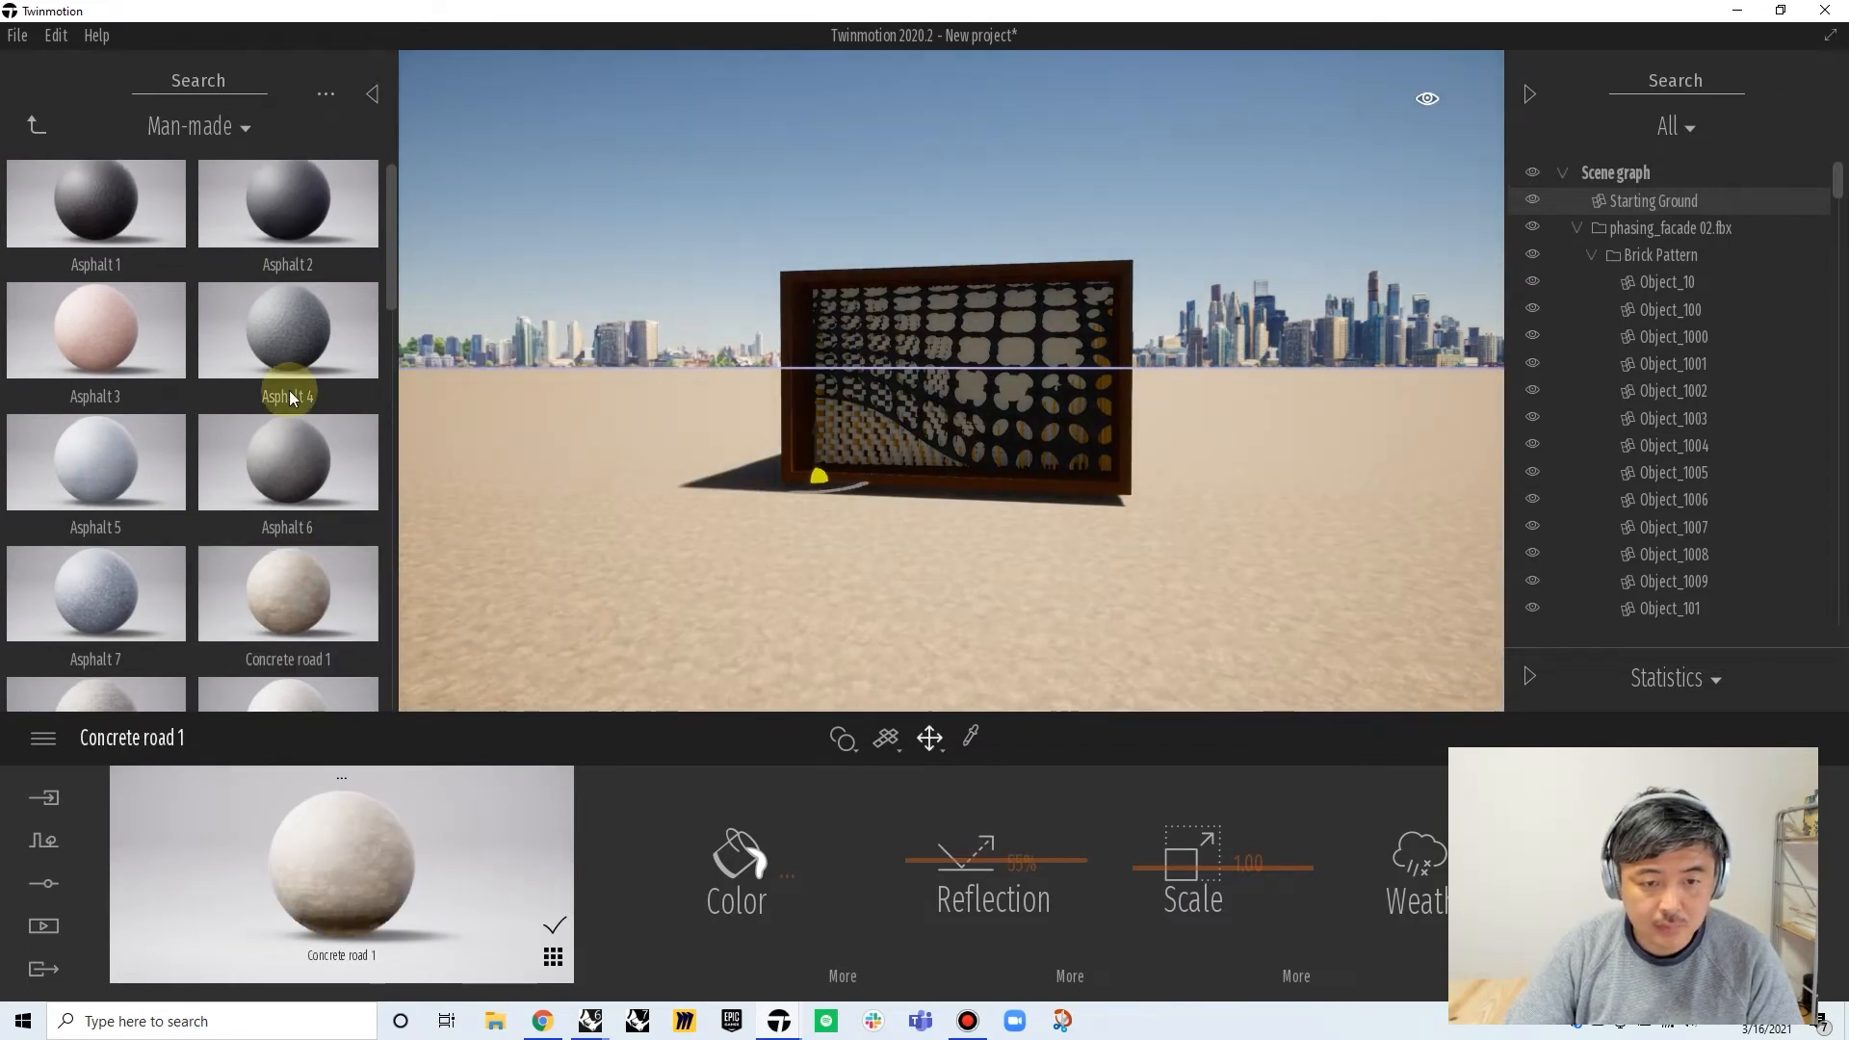
{"action": "left_click_drag", "start_coordinate": [83, 194], "coordinate": [438, 561]}
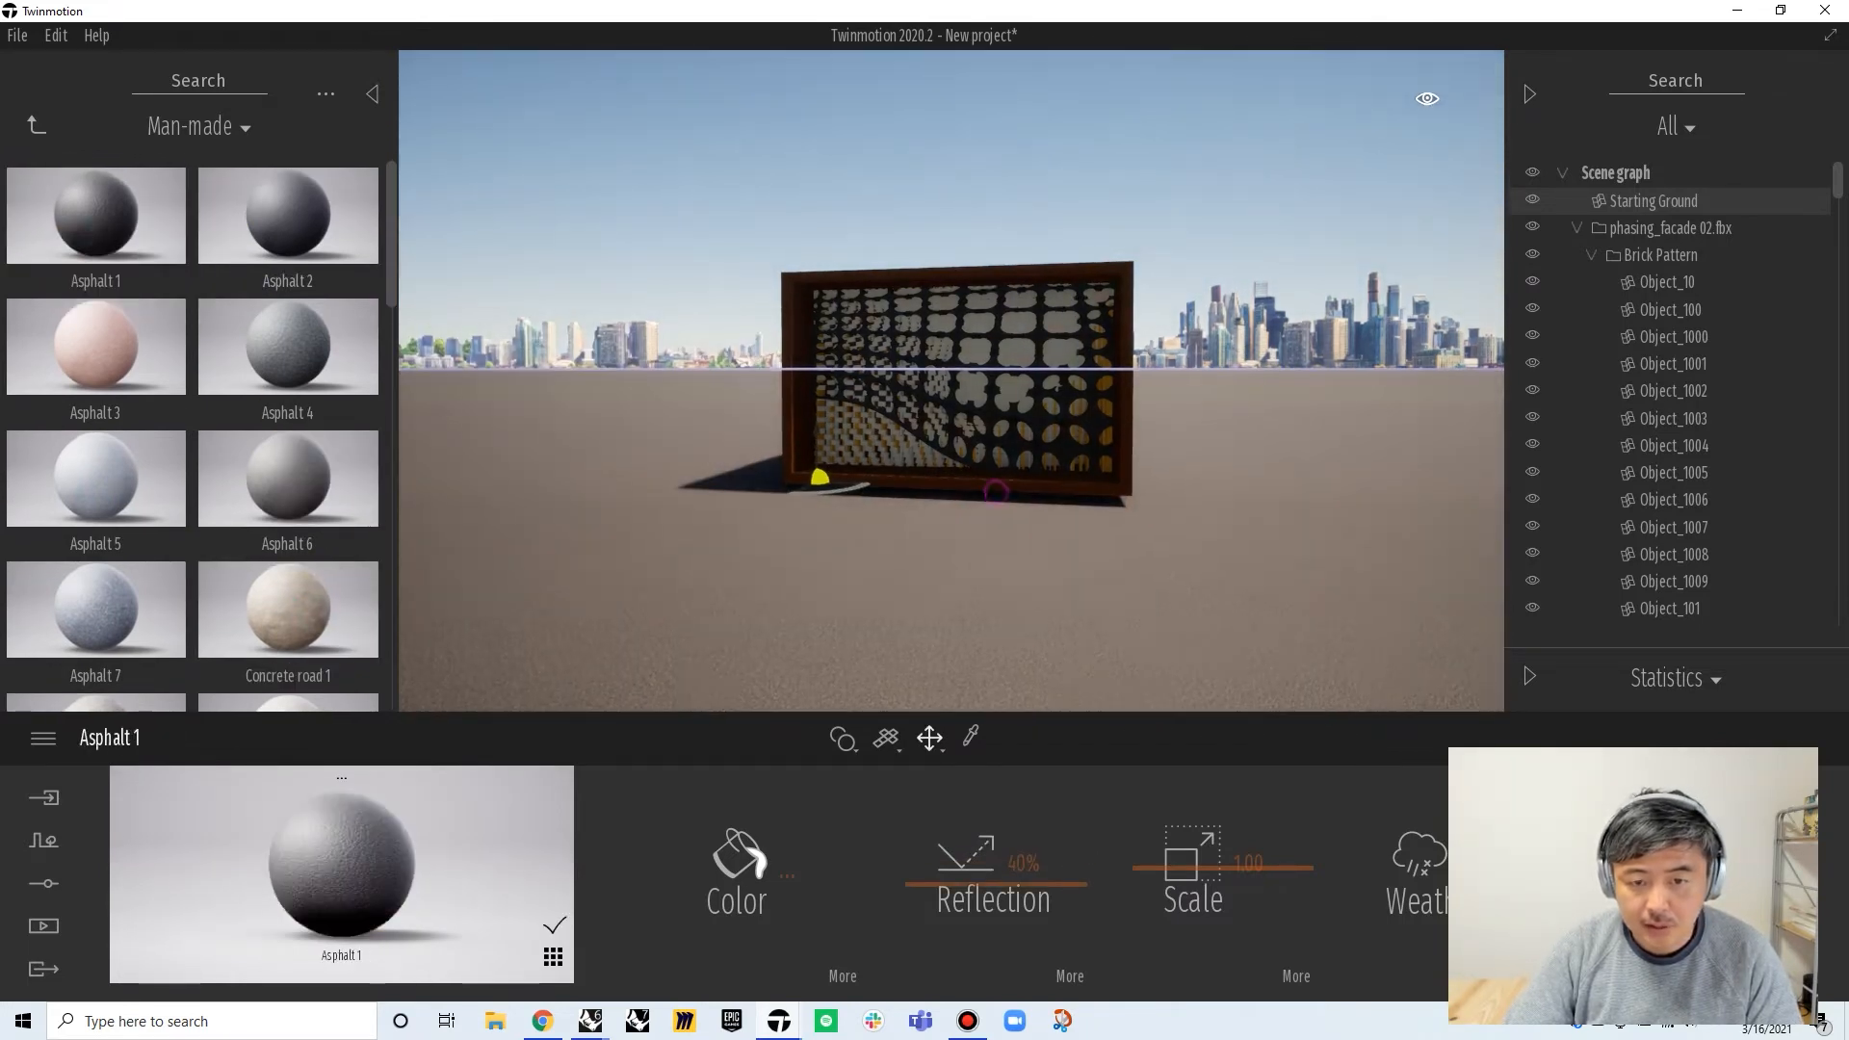
Remove the city skyline by setting the location's background picture to None
{"action": "middle_click_drag", "start_coordinate": [996, 493], "coordinate": [1078, 493], "text": "shift"}
{"action": "scroll", "coordinate": [1078, 415], "scroll_direction": "up", "scroll_amount": 3}
{"action": "scroll", "coordinate": [1078, 414], "scroll_direction": "down", "scroll_amount": 2}
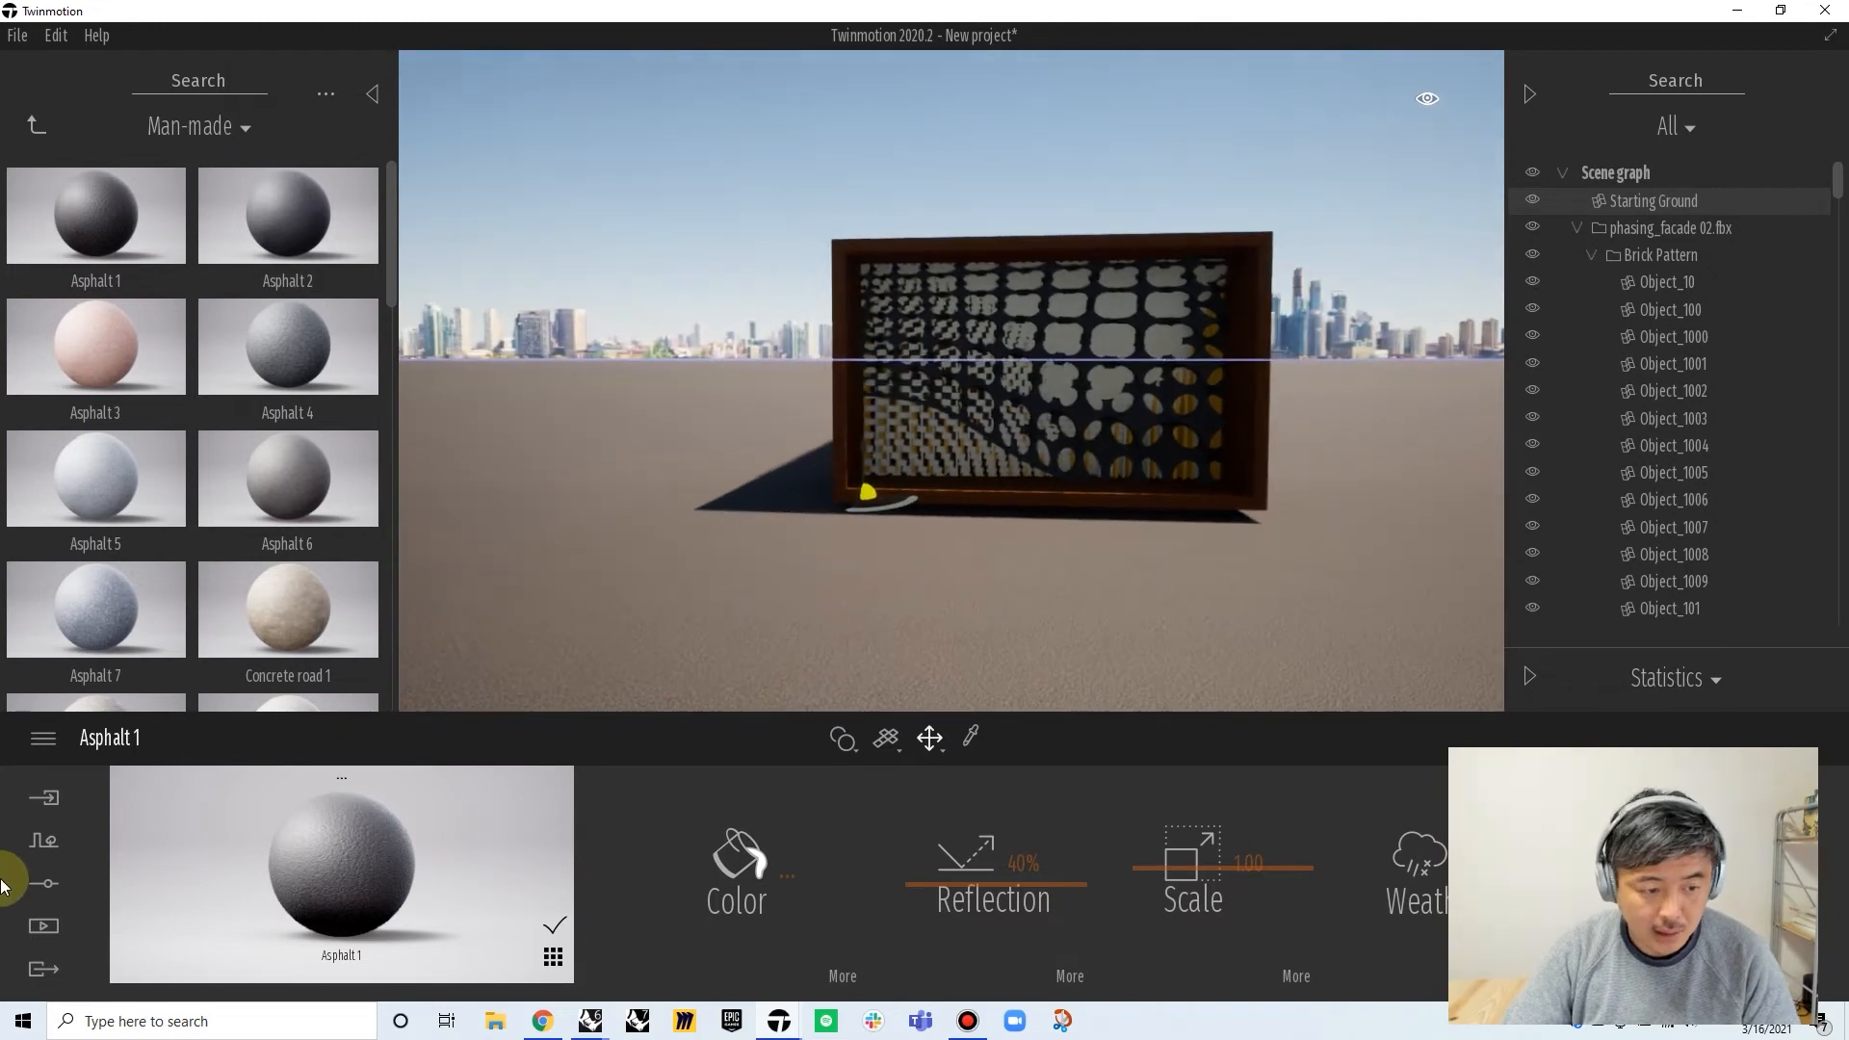
{"action": "left_click", "coordinate": [45, 883]}
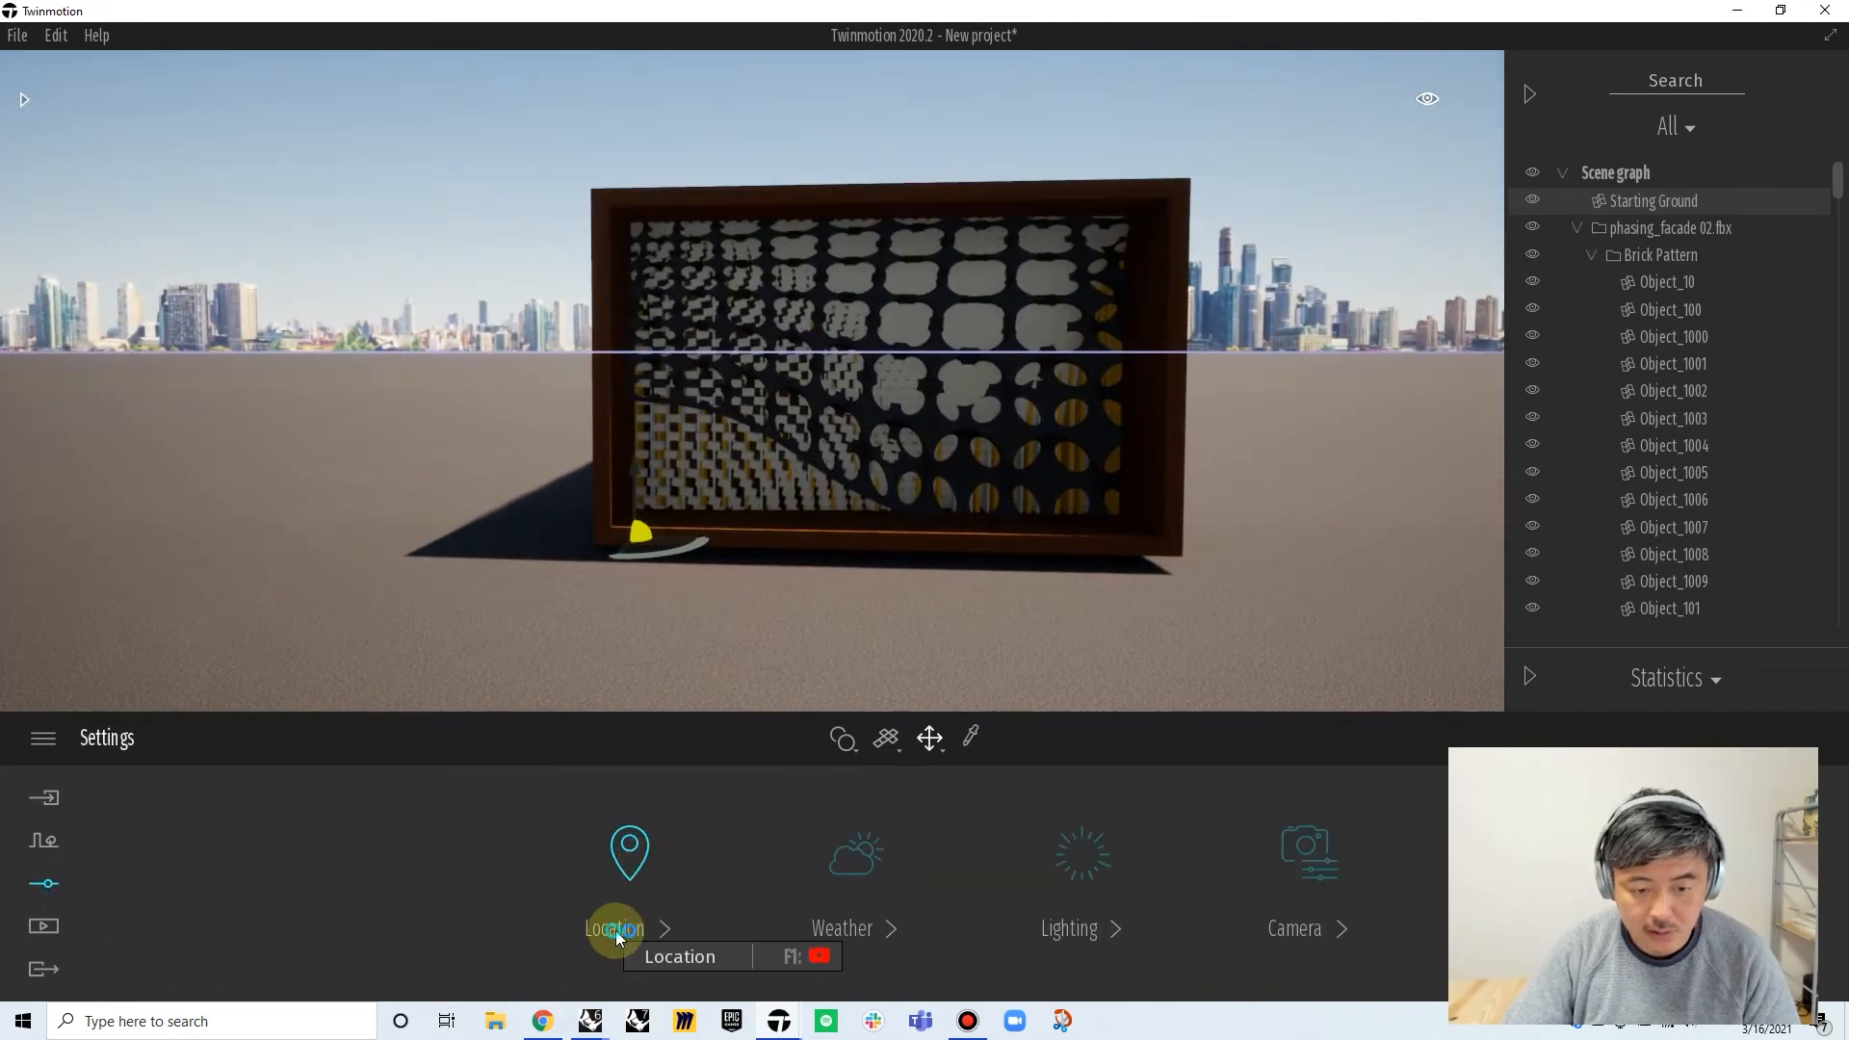
{"action": "left_click", "coordinate": [613, 931]}
{"action": "left_click", "coordinate": [1541, 925]}
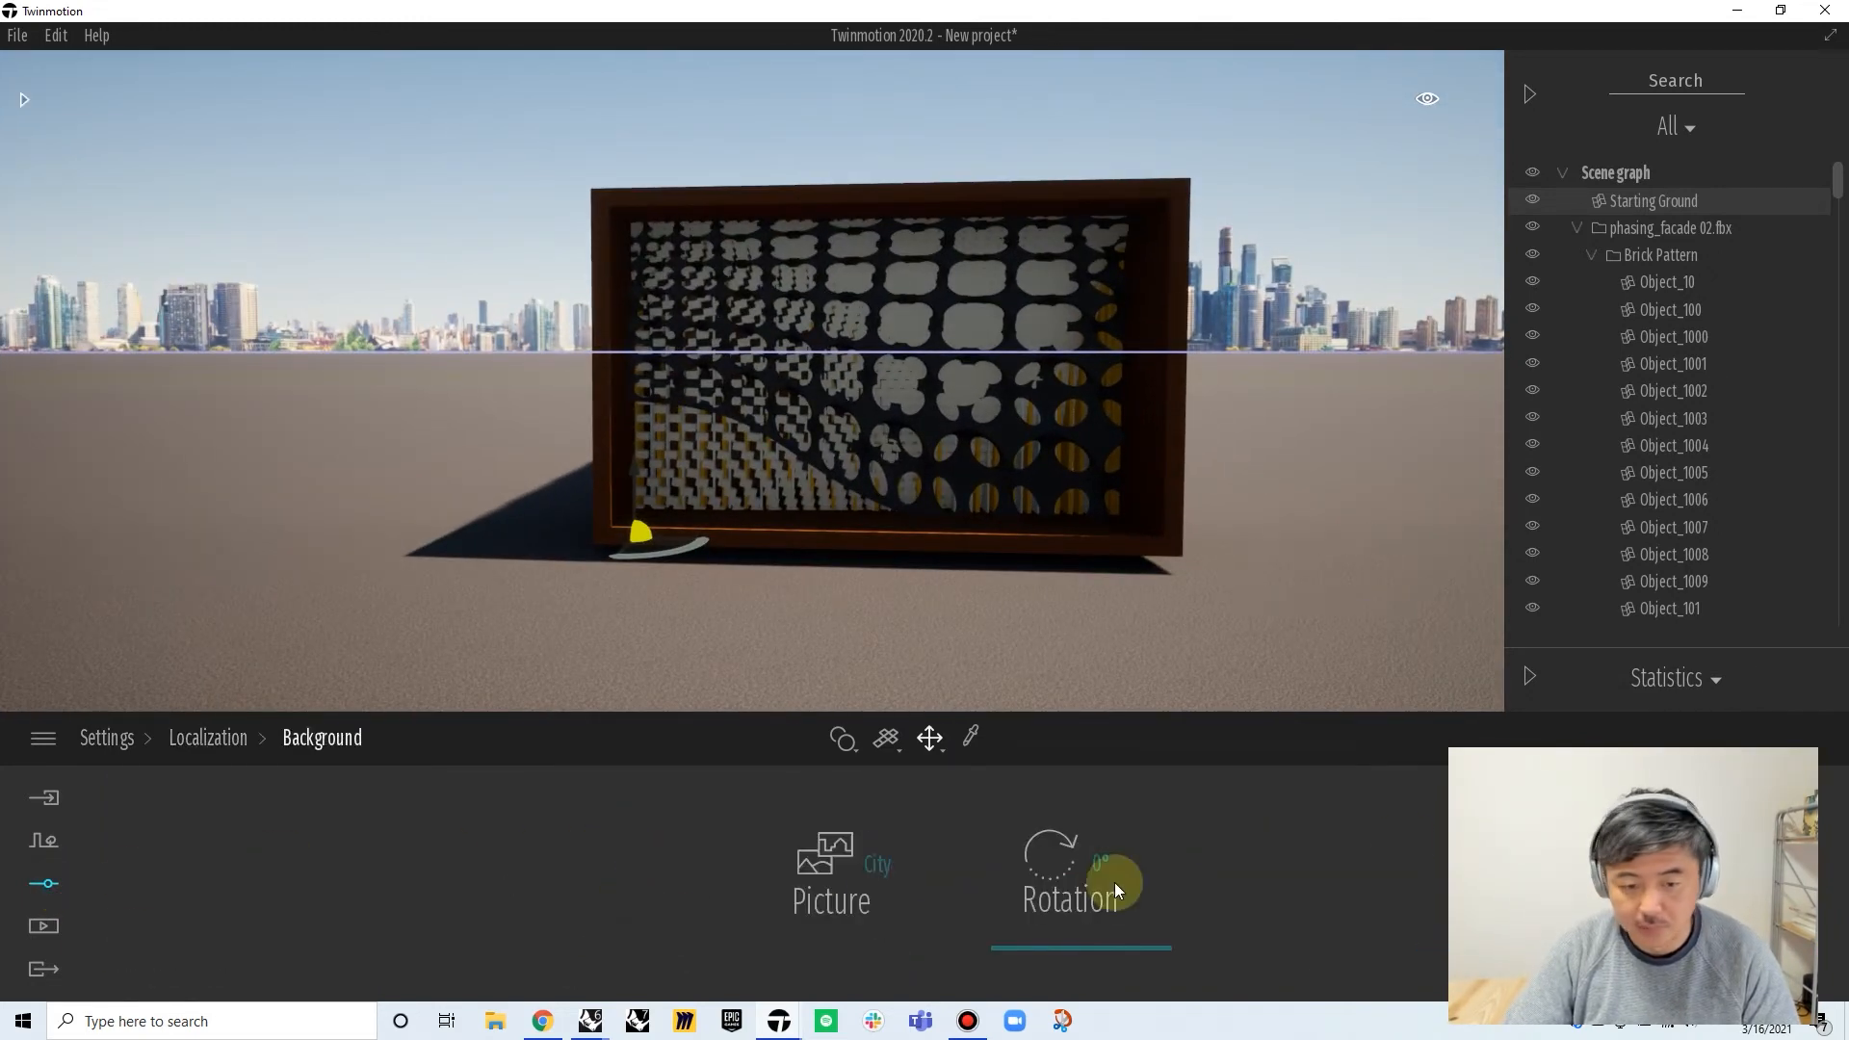
{"action": "left_click", "coordinate": [882, 852]}
{"action": "left_click", "coordinate": [605, 483]}
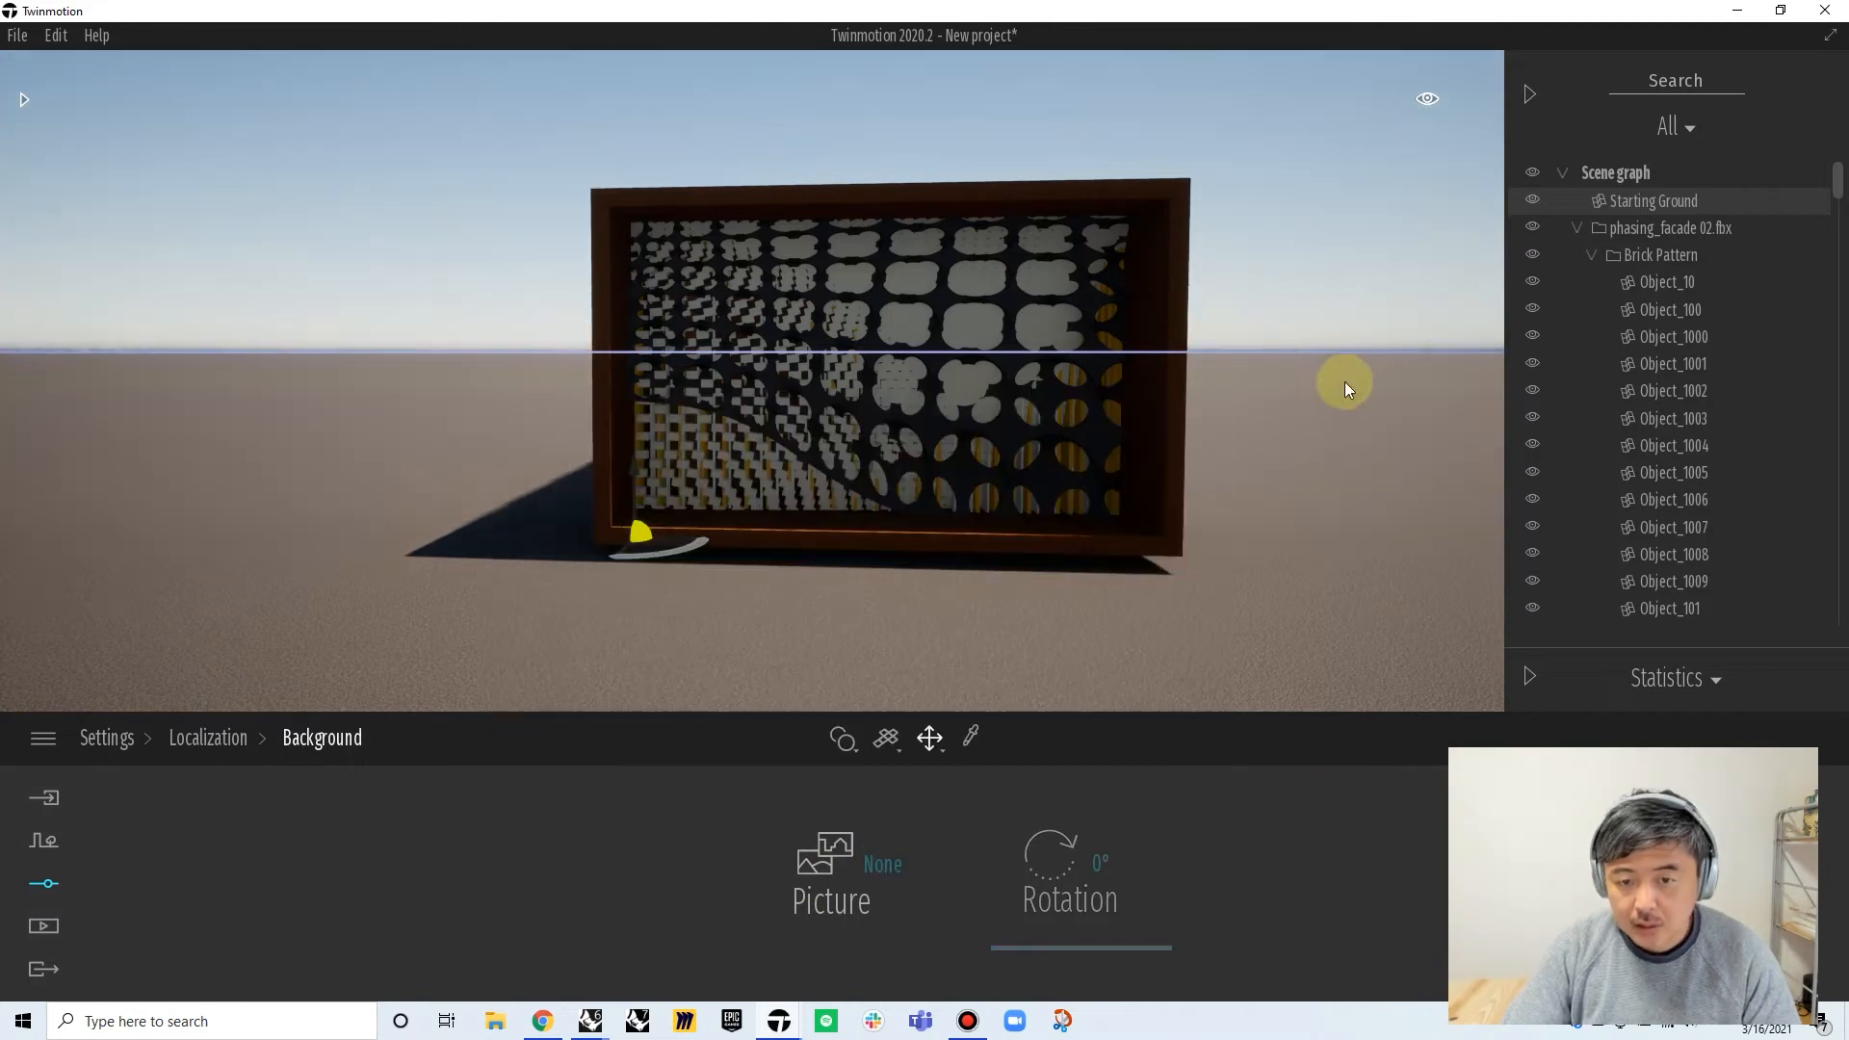
Set the time of day to 16:35 to light the front of the facade
{"action": "left_click", "coordinate": [1298, 166]}
{"action": "right_click_drag", "start_coordinate": [1027, 563], "coordinate": [1070, 547]}
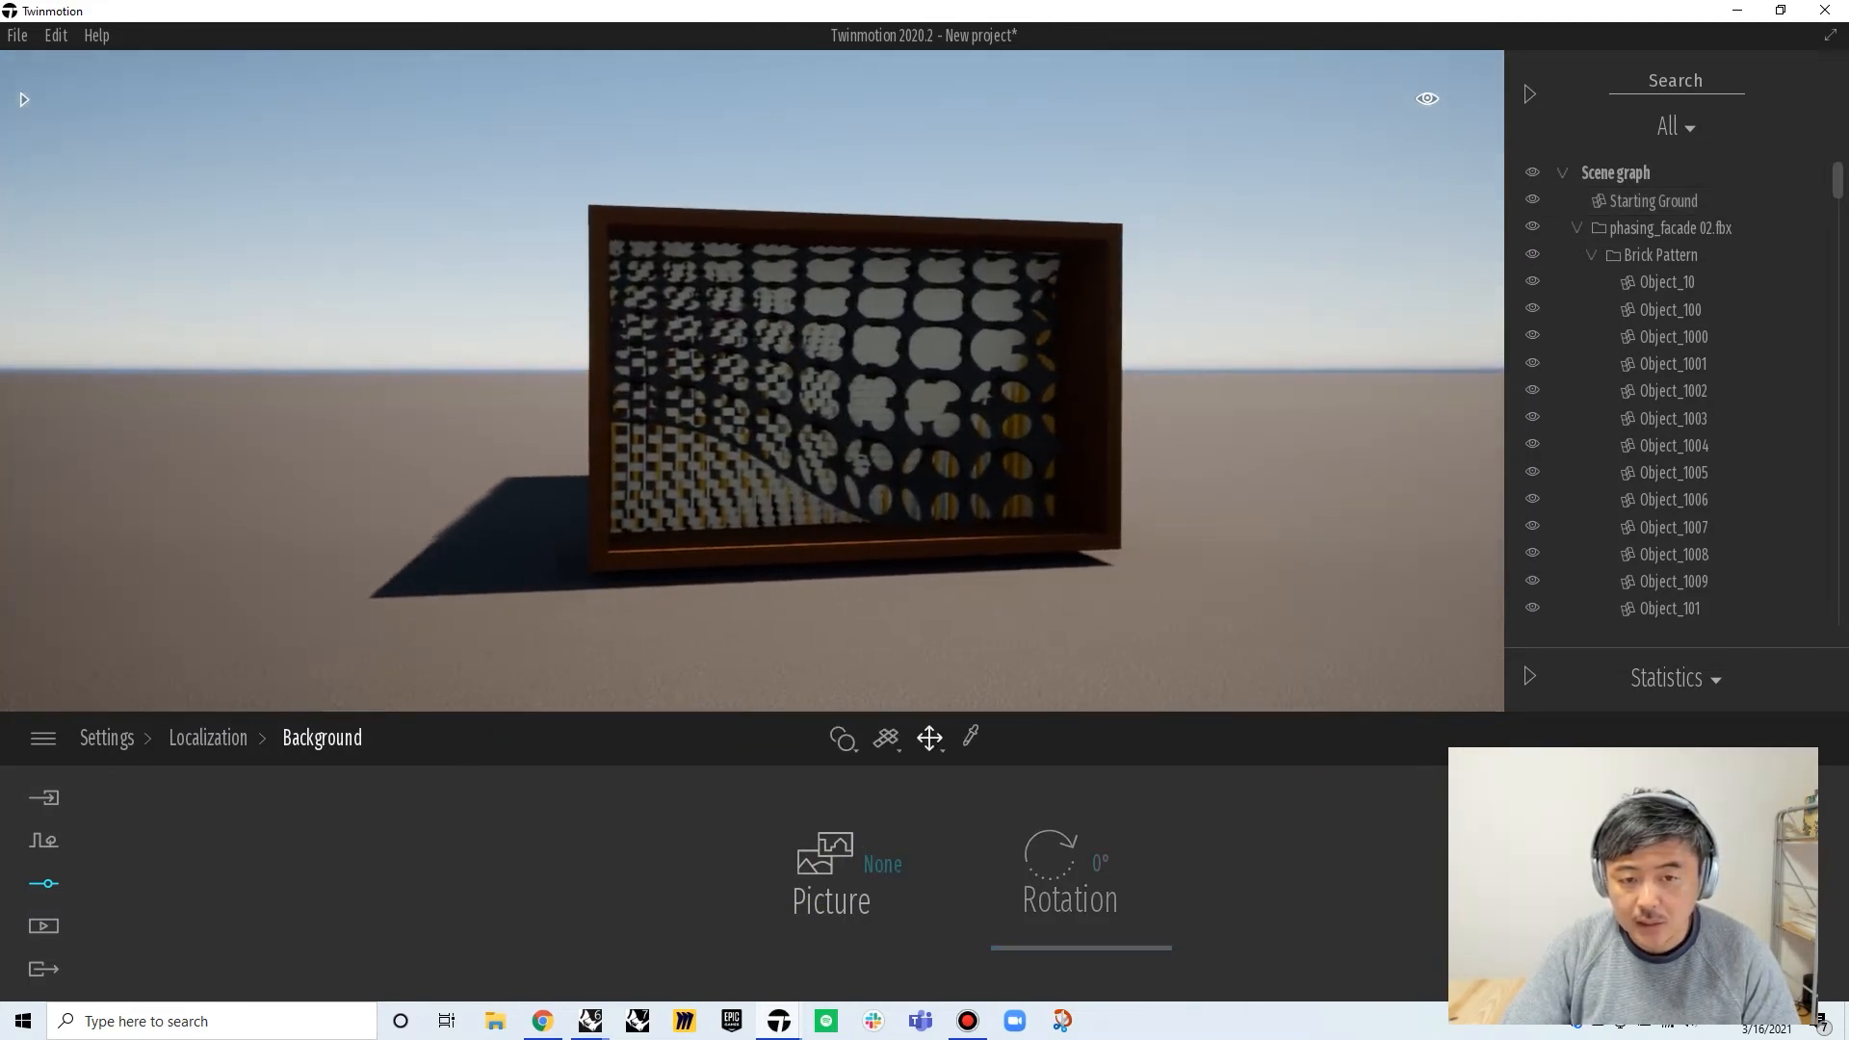
{"action": "left_click", "coordinate": [1428, 98]}
{"action": "mouse_move", "coordinate": [1339, 395]}
{"action": "left_mouse_down"}
{"action": "mouse_move", "coordinate": [1334, 466]}
{"action": "mouse_move", "coordinate": [1333, 421]}
{"action": "left_mouse_up"}
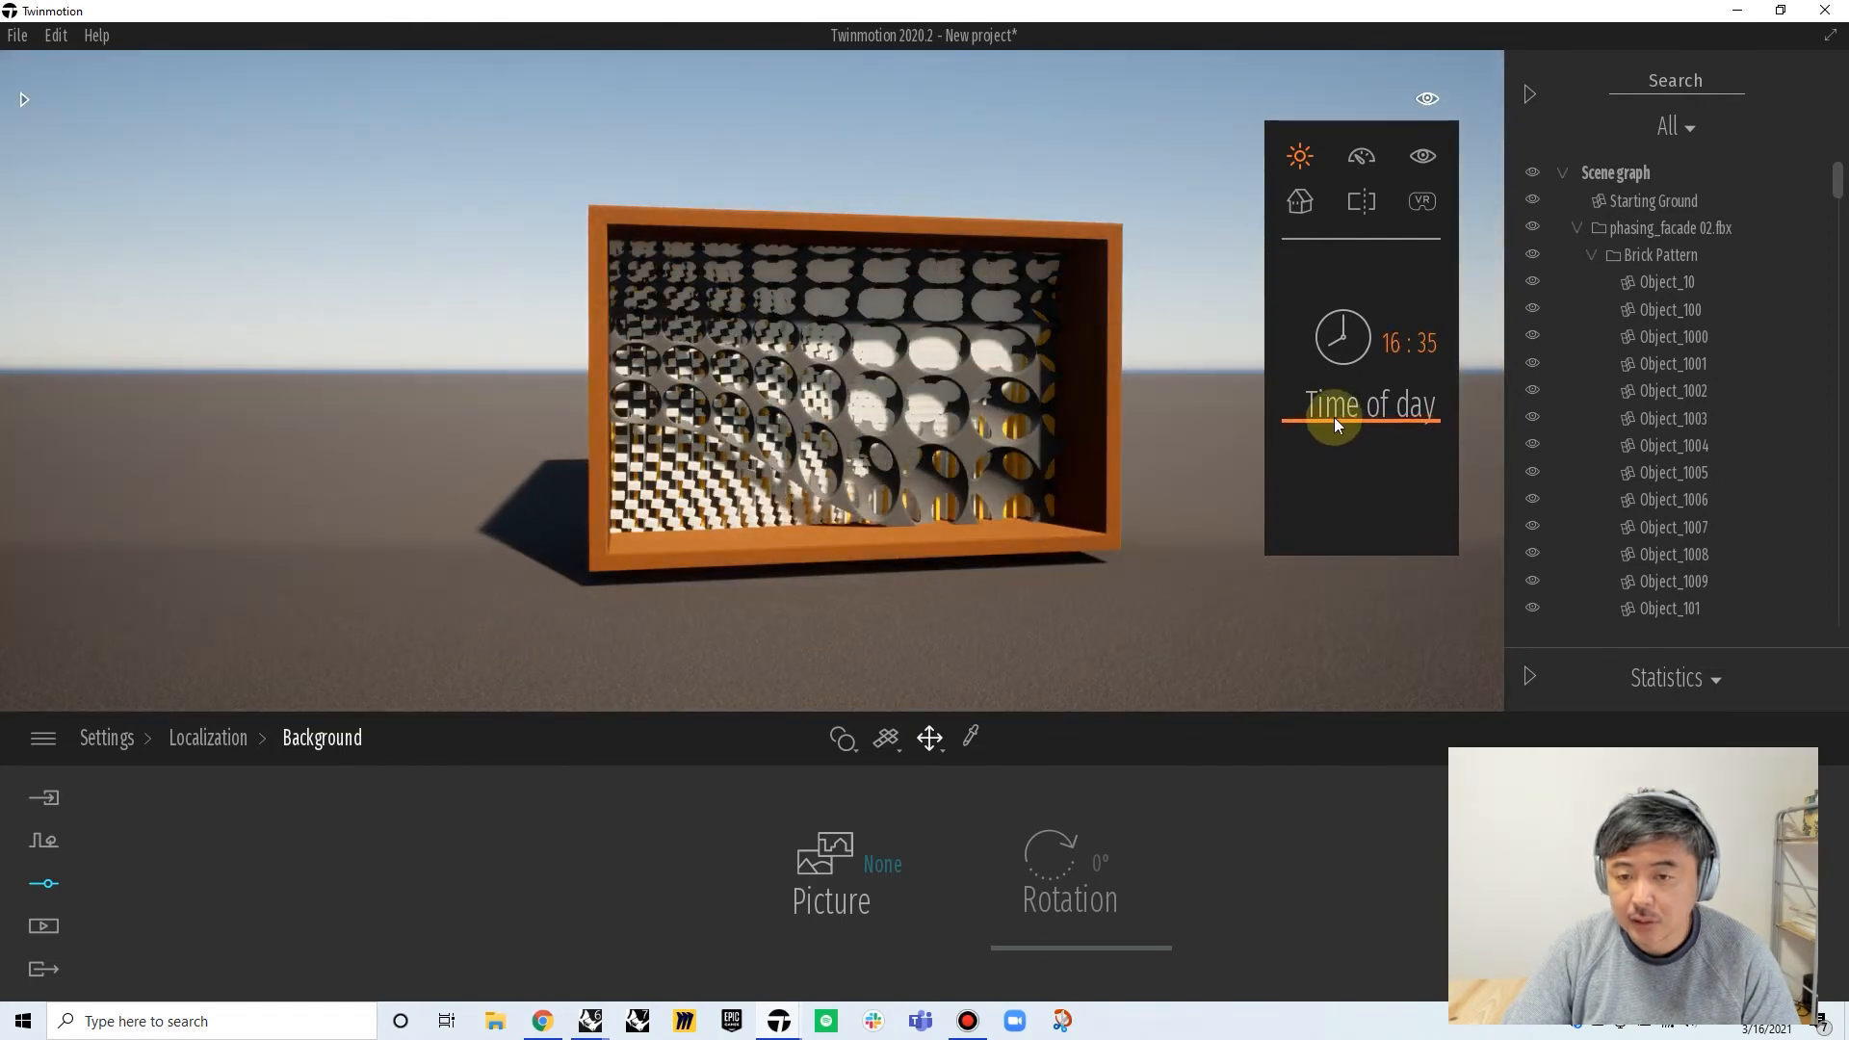
Raise the Starting Ground by about 0.19 under the facade box and leave nothing selected
{"action": "left_click_drag", "start_coordinate": [745, 369], "coordinate": [557, 391]}
{"action": "left_click", "coordinate": [1323, 568]}
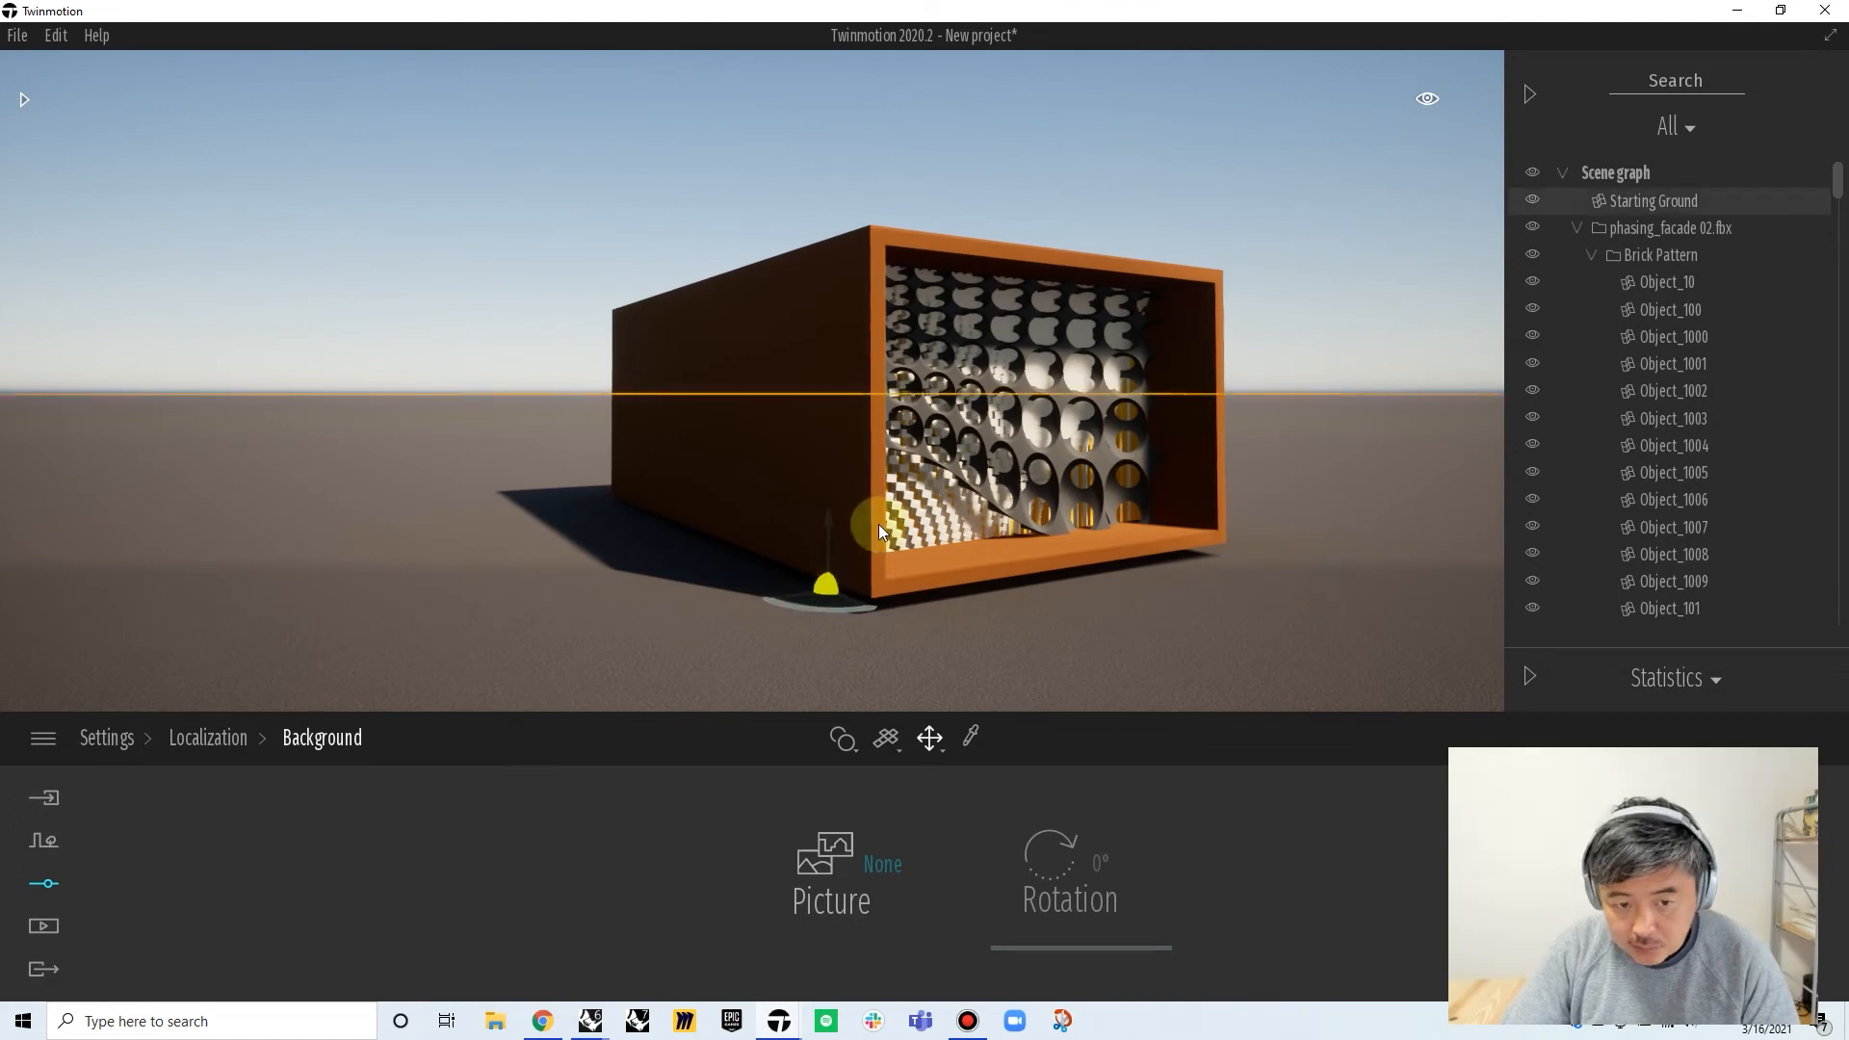
{"action": "left_click_drag", "start_coordinate": [827, 520], "coordinate": [827, 506]}
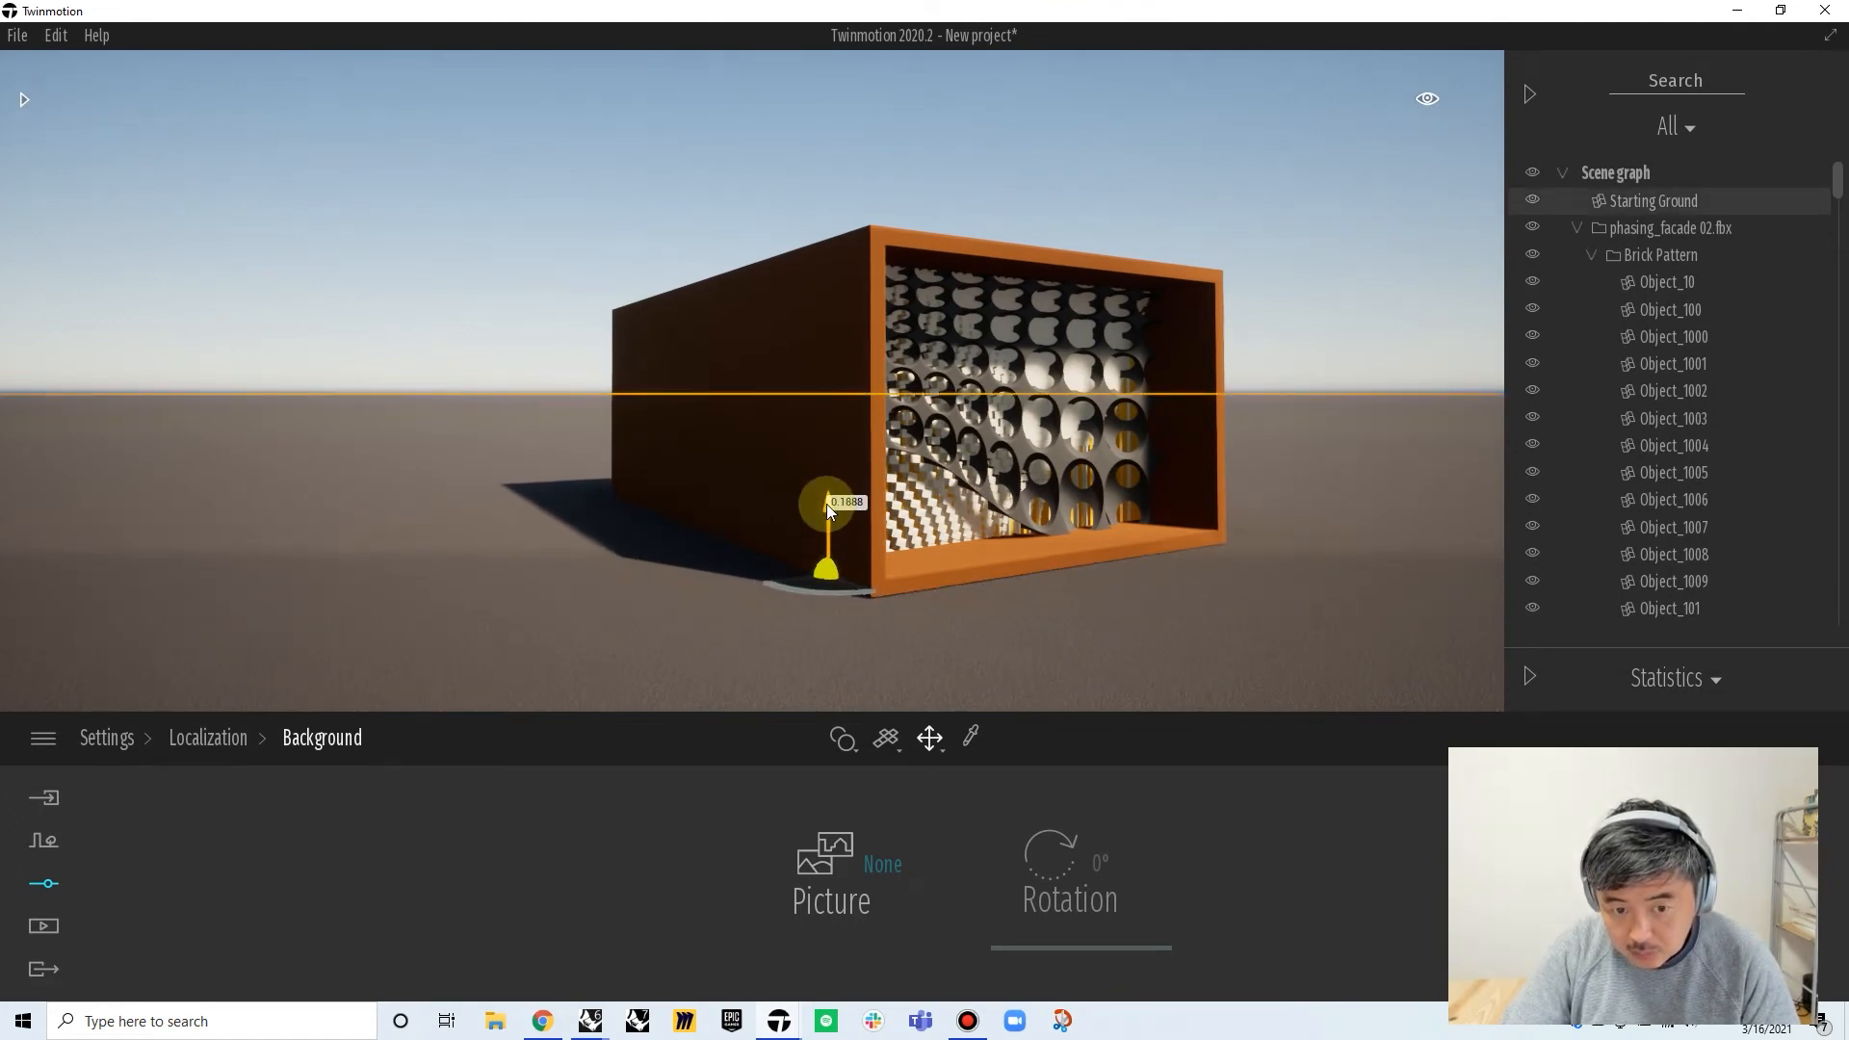
{"action": "left_click", "coordinate": [555, 378]}
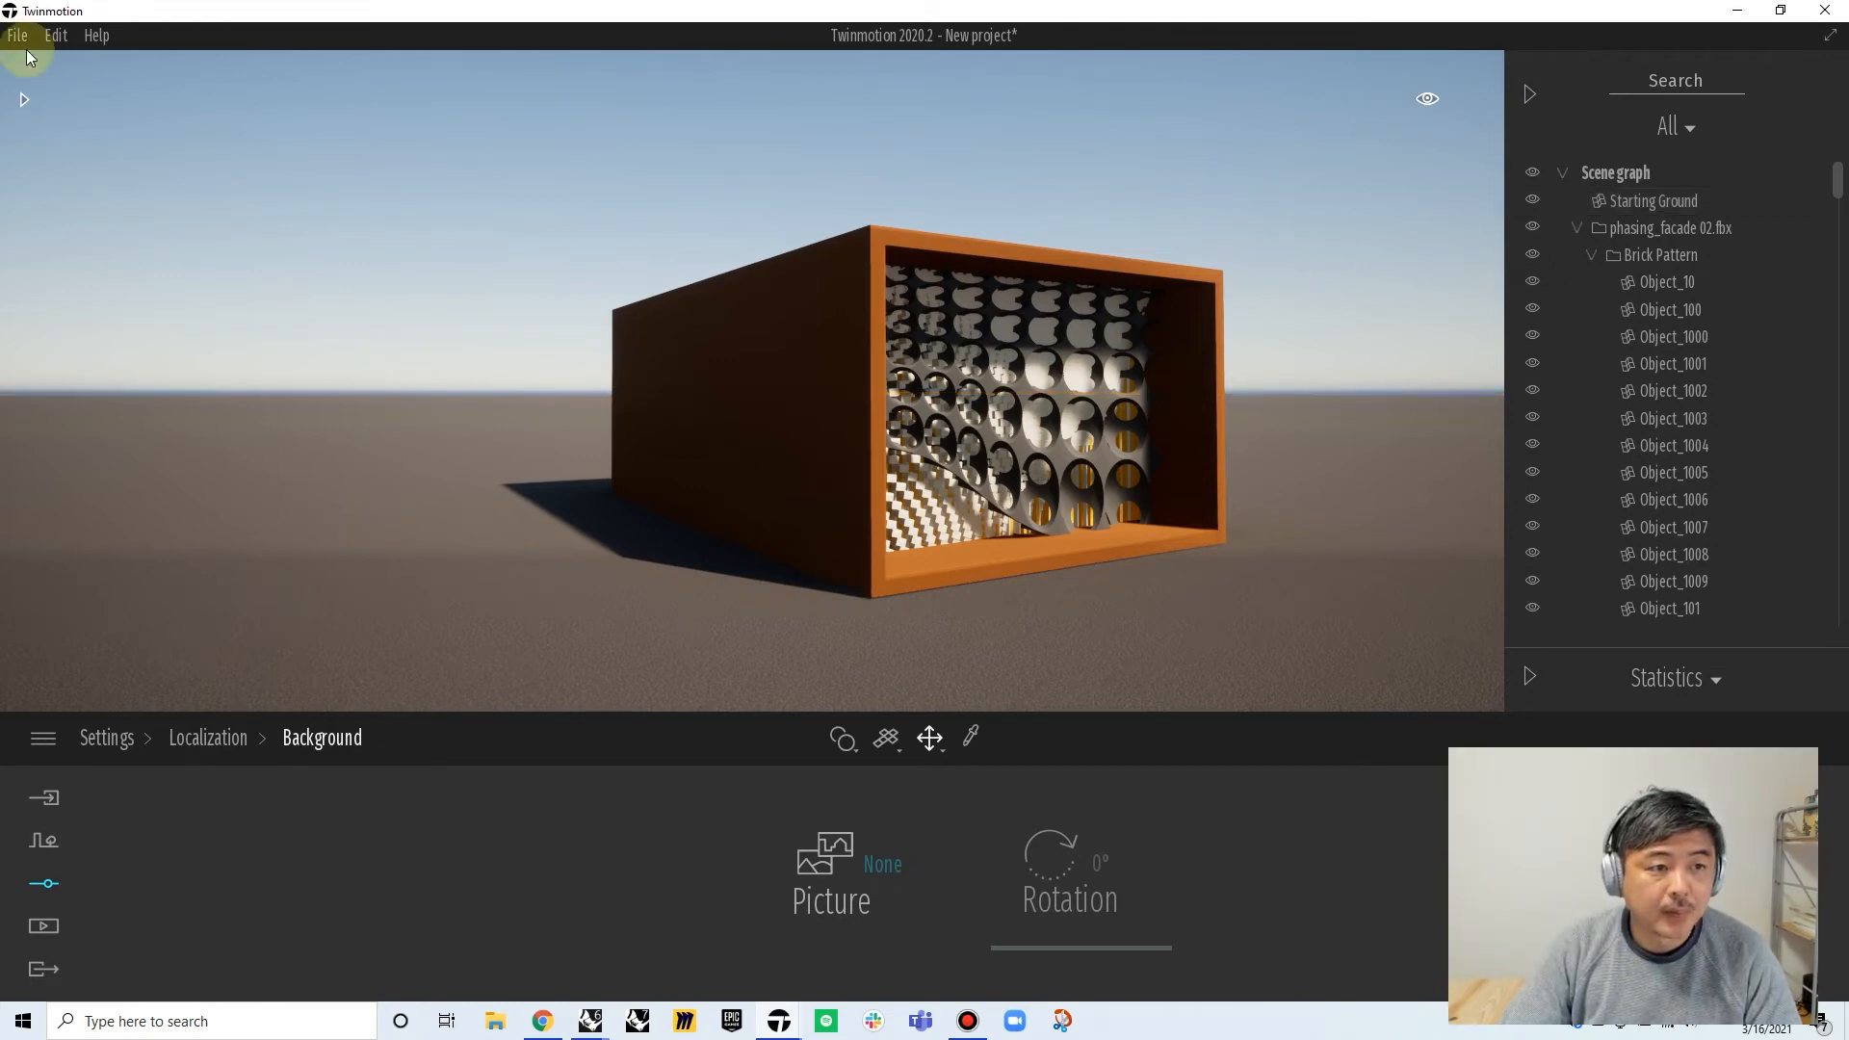
Apply the Poured concrete 01 material to the outer box around the facade
{"action": "left_click", "coordinate": [23, 99]}
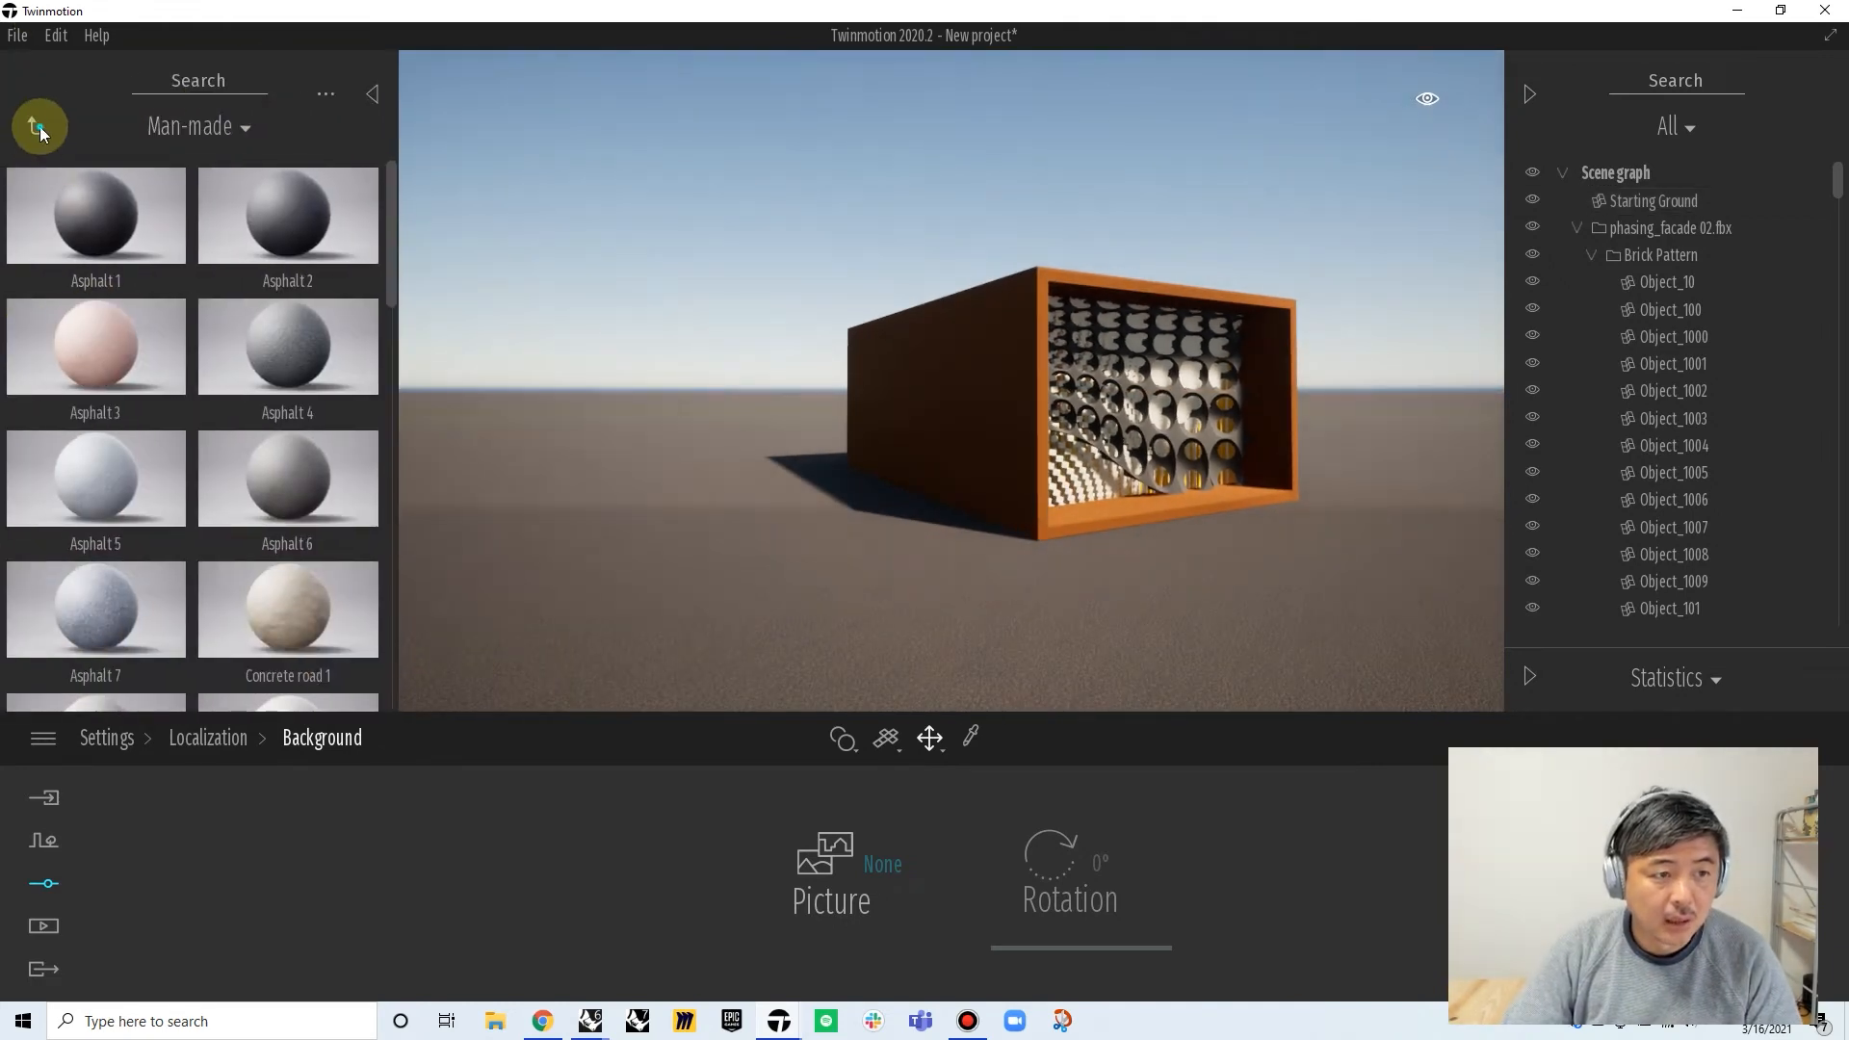
{"action": "left_click", "coordinate": [39, 126]}
{"action": "left_click", "coordinate": [101, 229]}
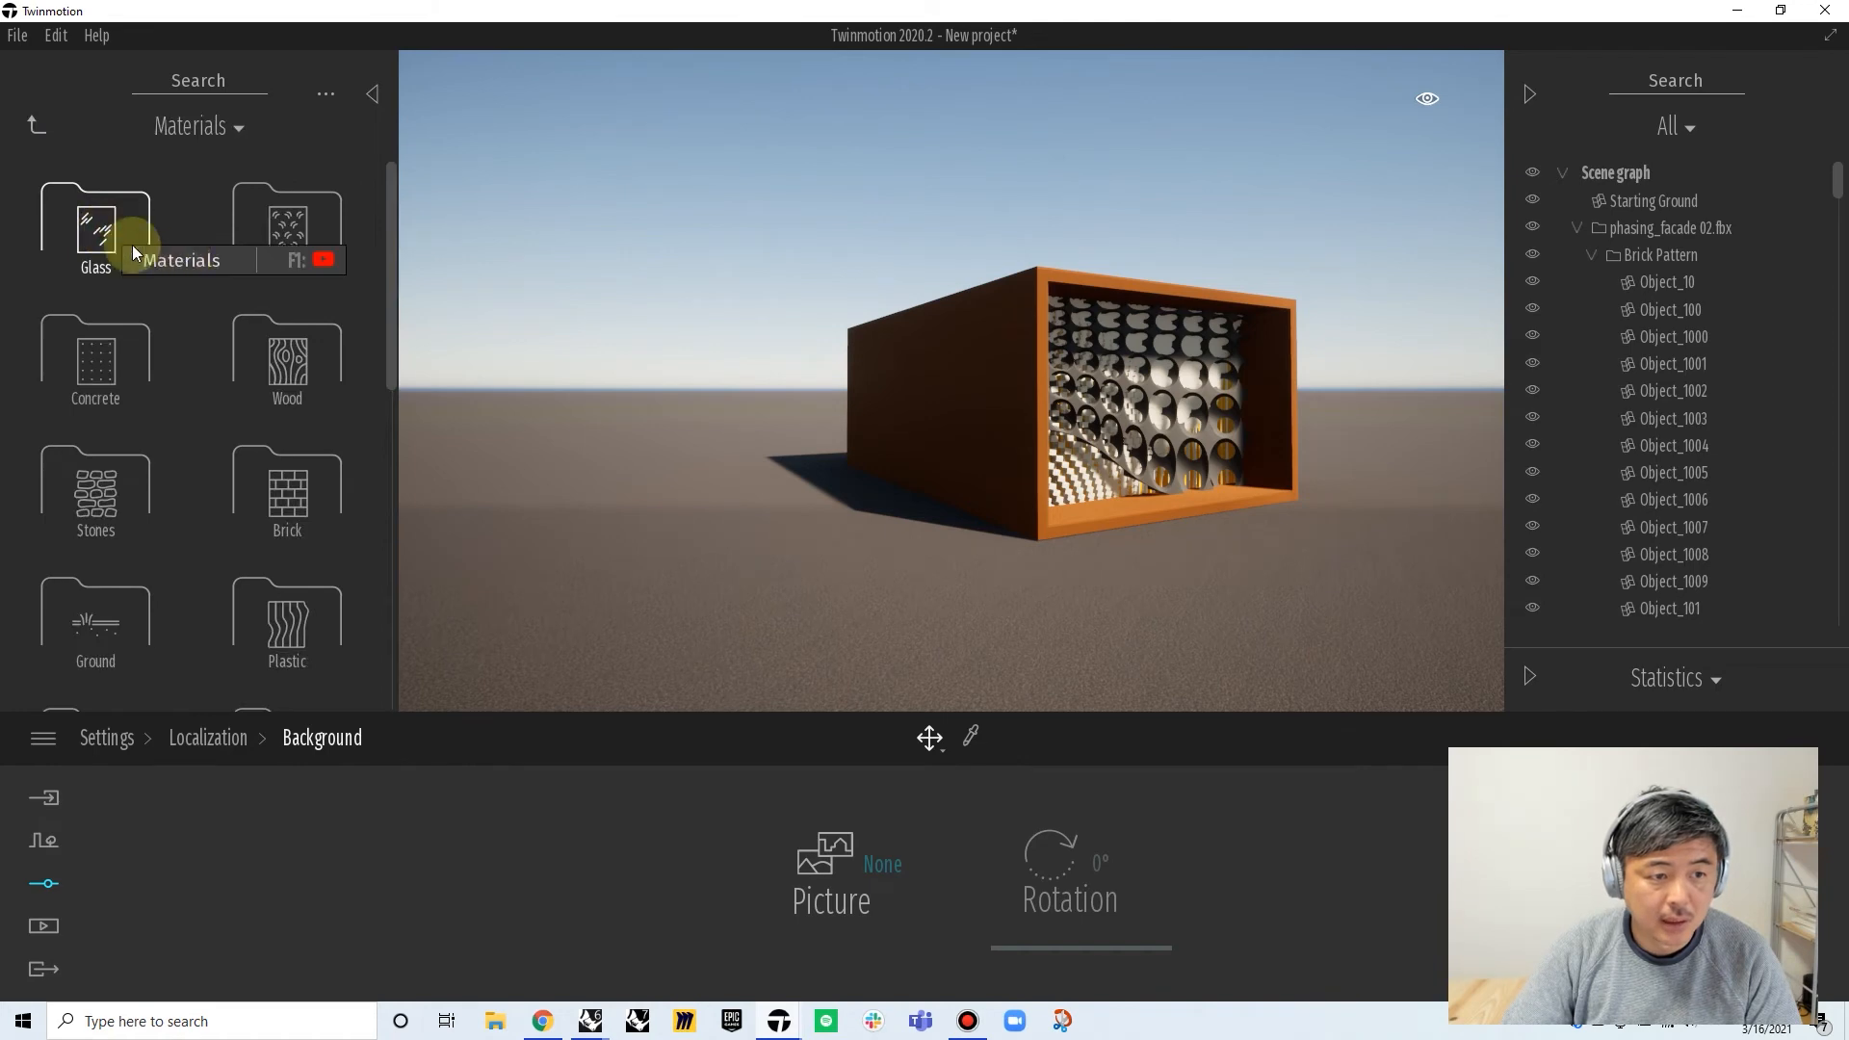
{"action": "left_click", "coordinate": [106, 354]}
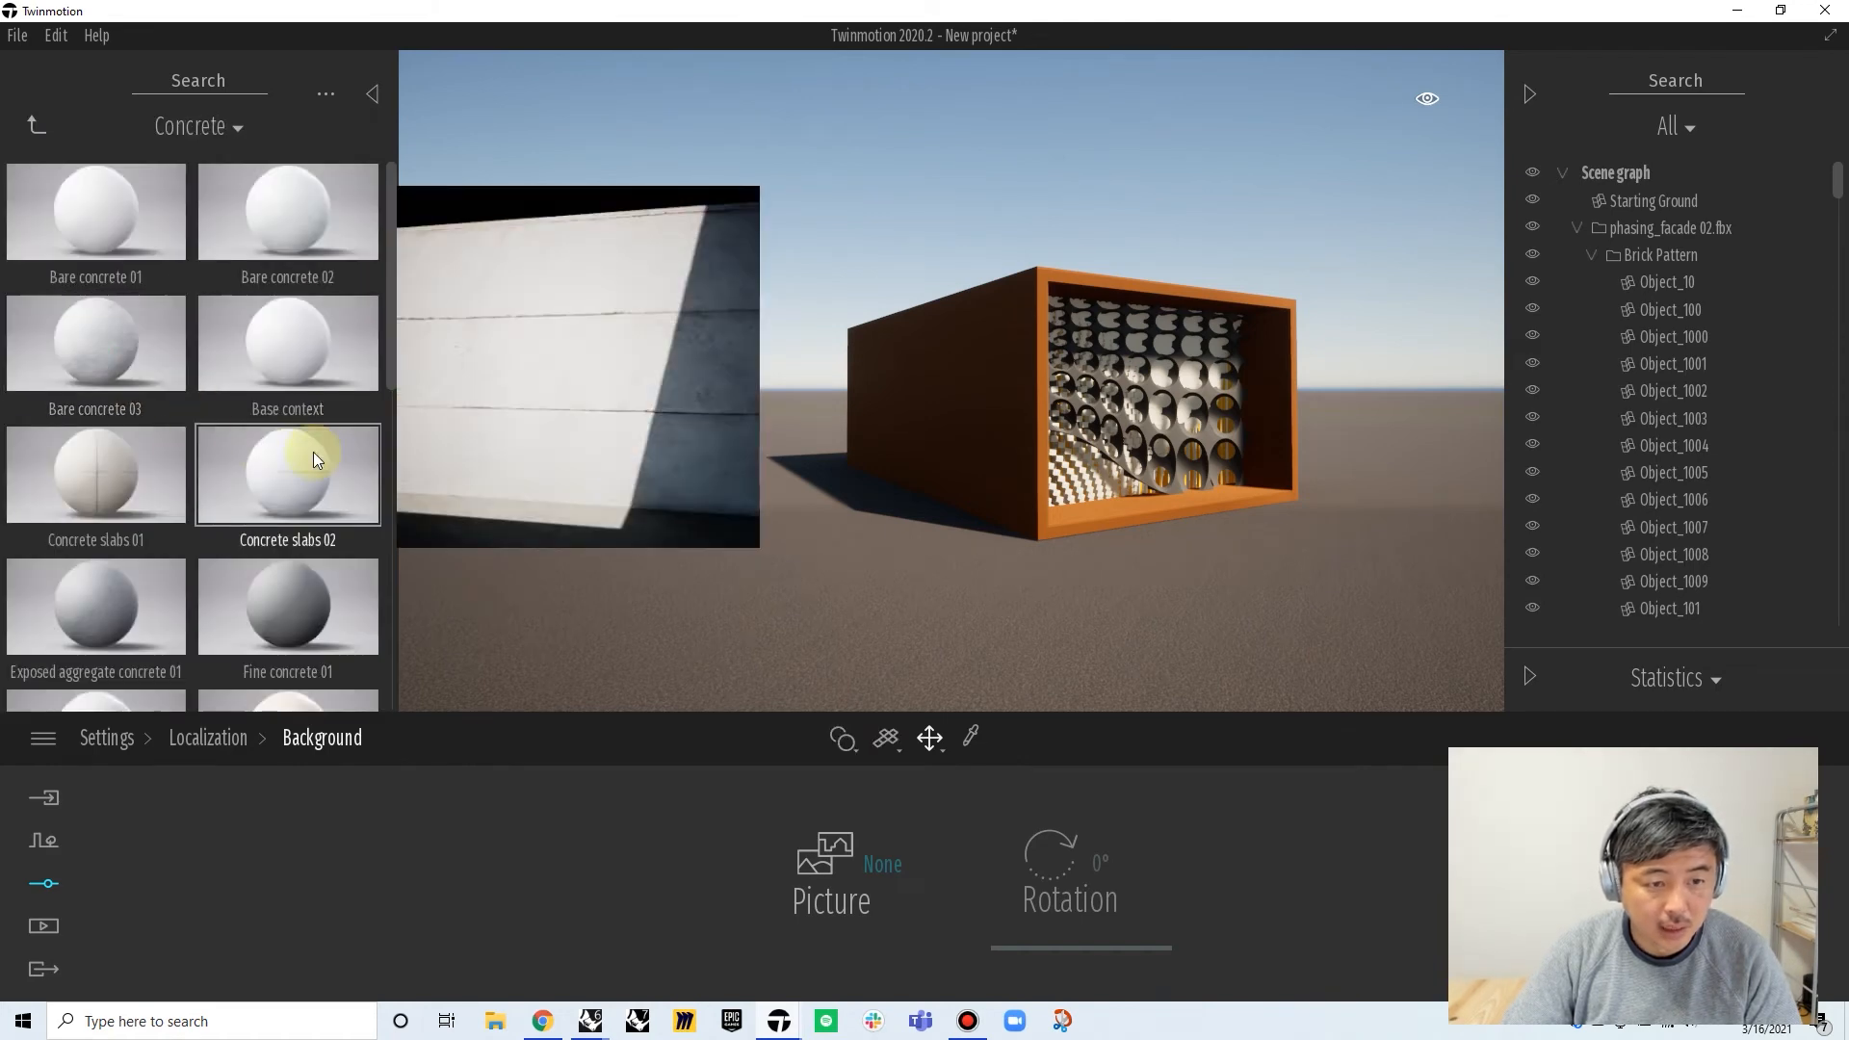
{"action": "scroll", "coordinate": [250, 439], "scroll_direction": "down", "scroll_amount": 2}
{"action": "scroll", "coordinate": [264, 441], "scroll_direction": "down", "scroll_amount": 2}
{"action": "left_click_drag", "start_coordinate": [89, 559], "coordinate": [961, 408]}
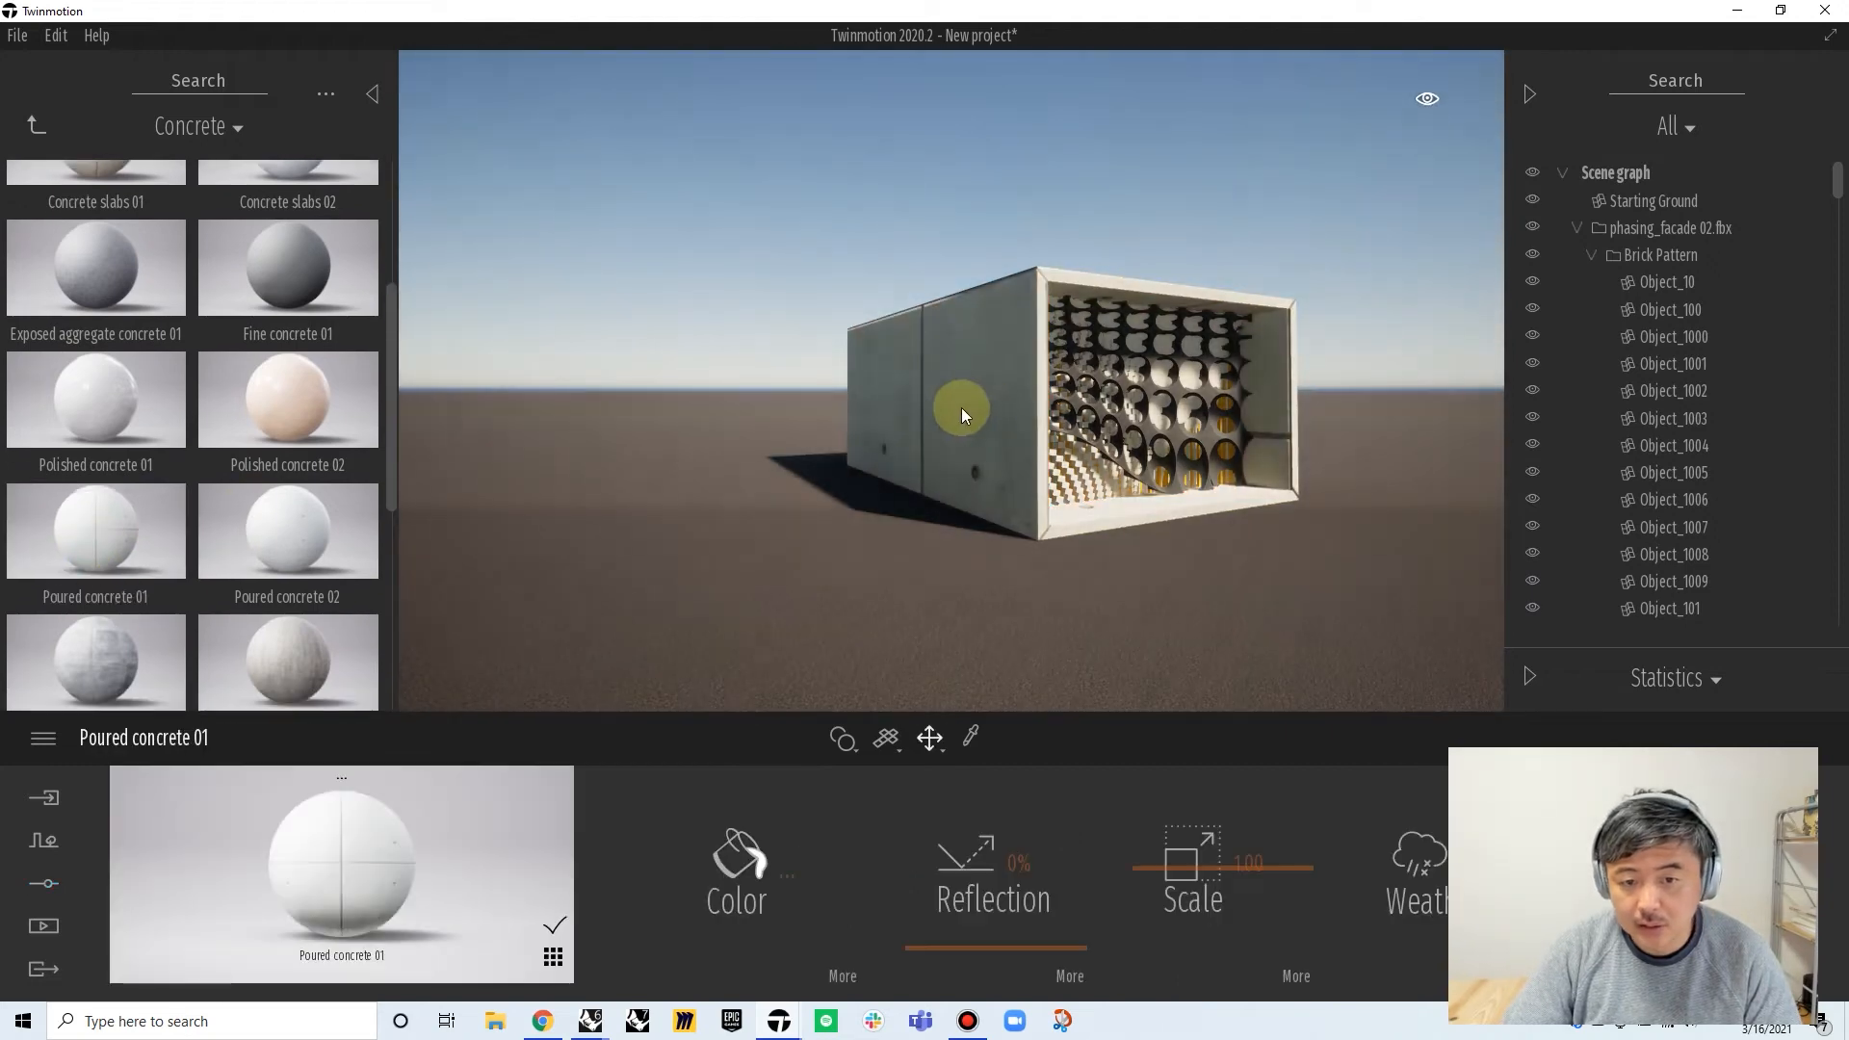
Change the texture mapping of the box's poured concrete to Cubic UVs
{"action": "key", "text": "w"}
{"action": "right_click_drag", "start_coordinate": [1248, 553], "coordinate": [1171, 520]}
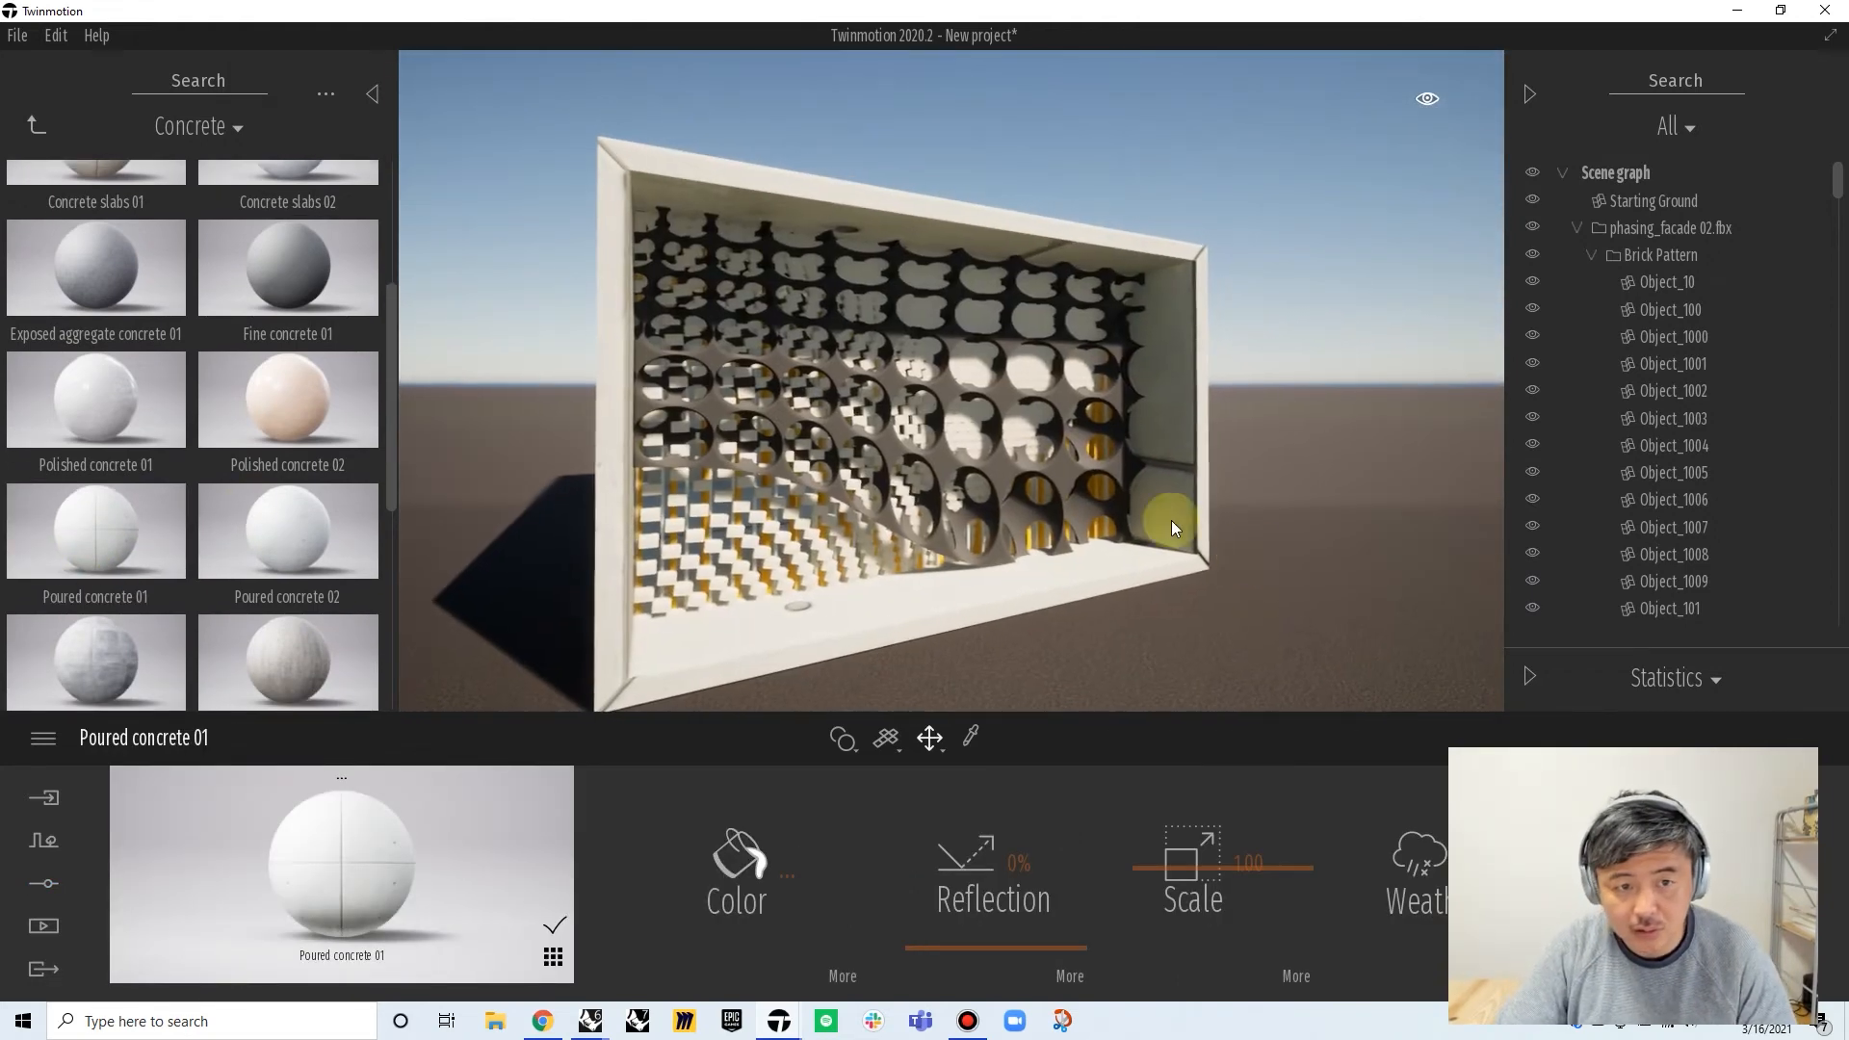
{"action": "left_click", "coordinate": [896, 749]}
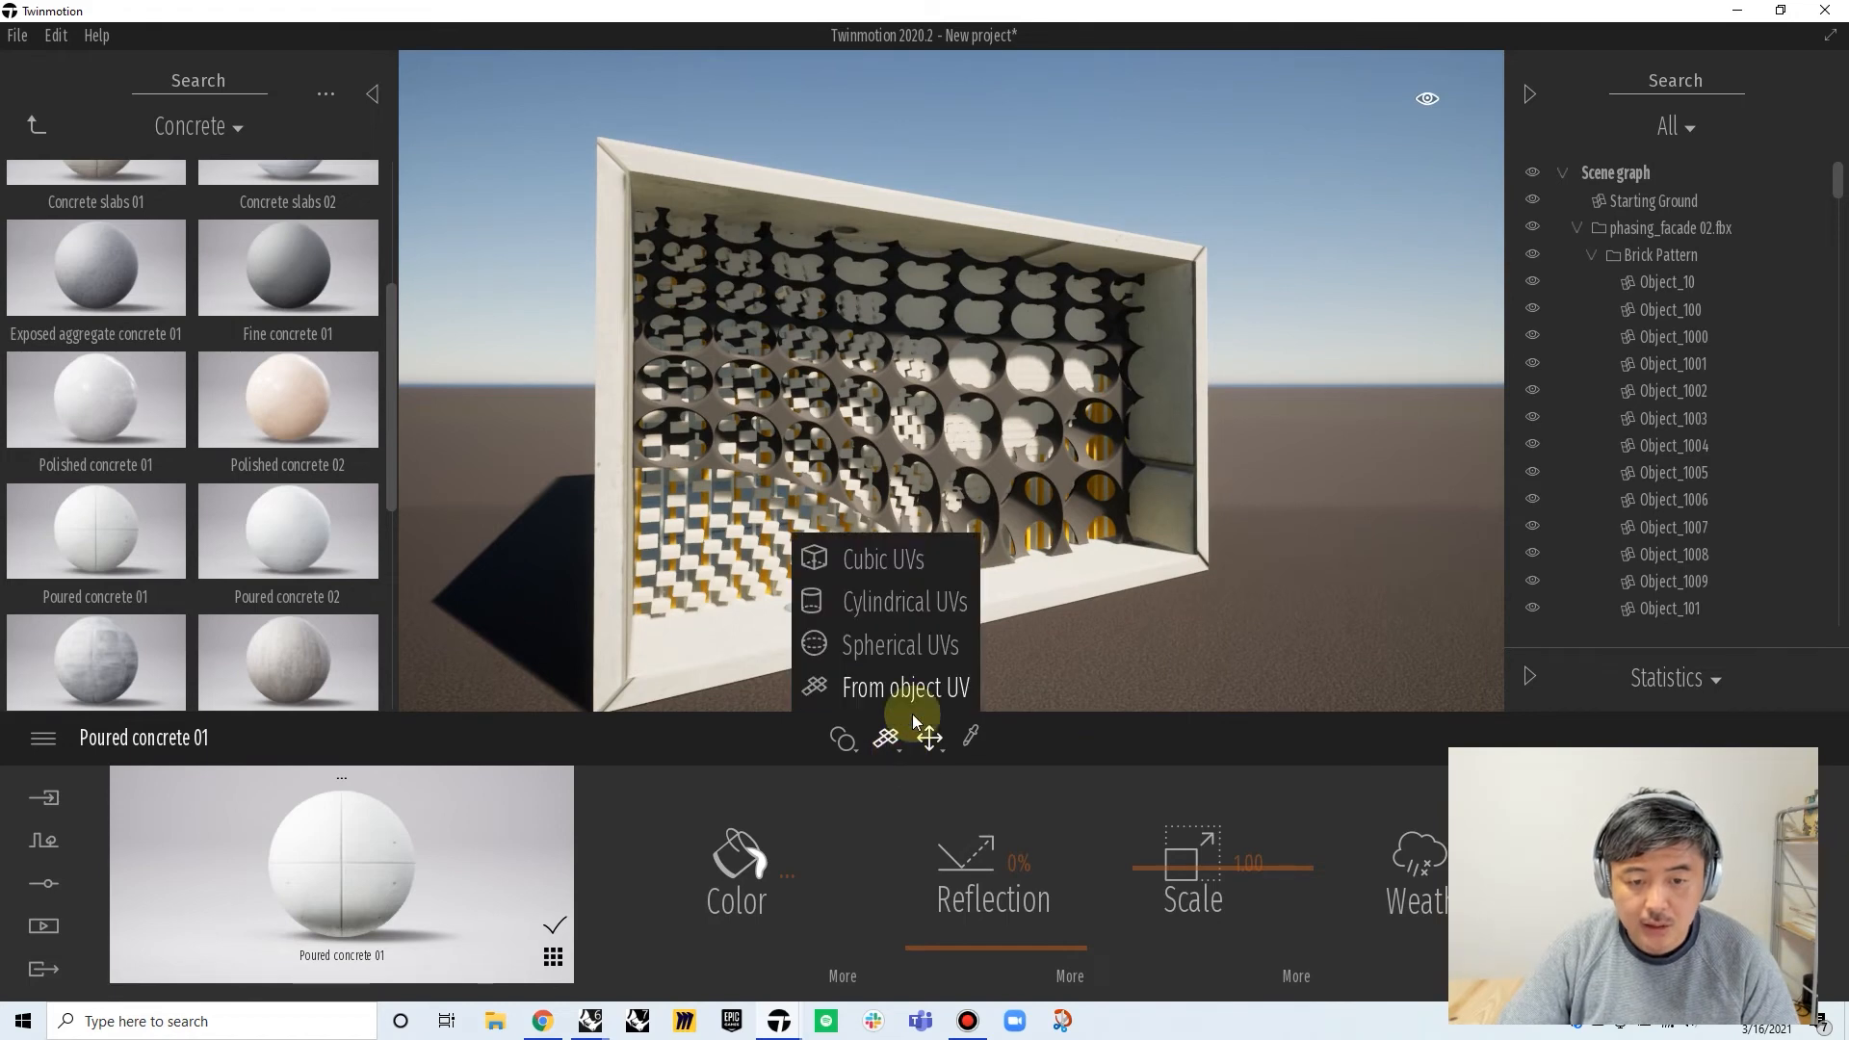
{"action": "left_click", "coordinate": [878, 563]}
{"action": "left_click_drag", "start_coordinate": [396, 828], "coordinate": [638, 639]}
{"action": "right_click_drag", "start_coordinate": [664, 573], "coordinate": [674, 573]}
{"action": "middle_click_drag", "start_coordinate": [665, 573], "coordinate": [788, 661], "text": "shift"}
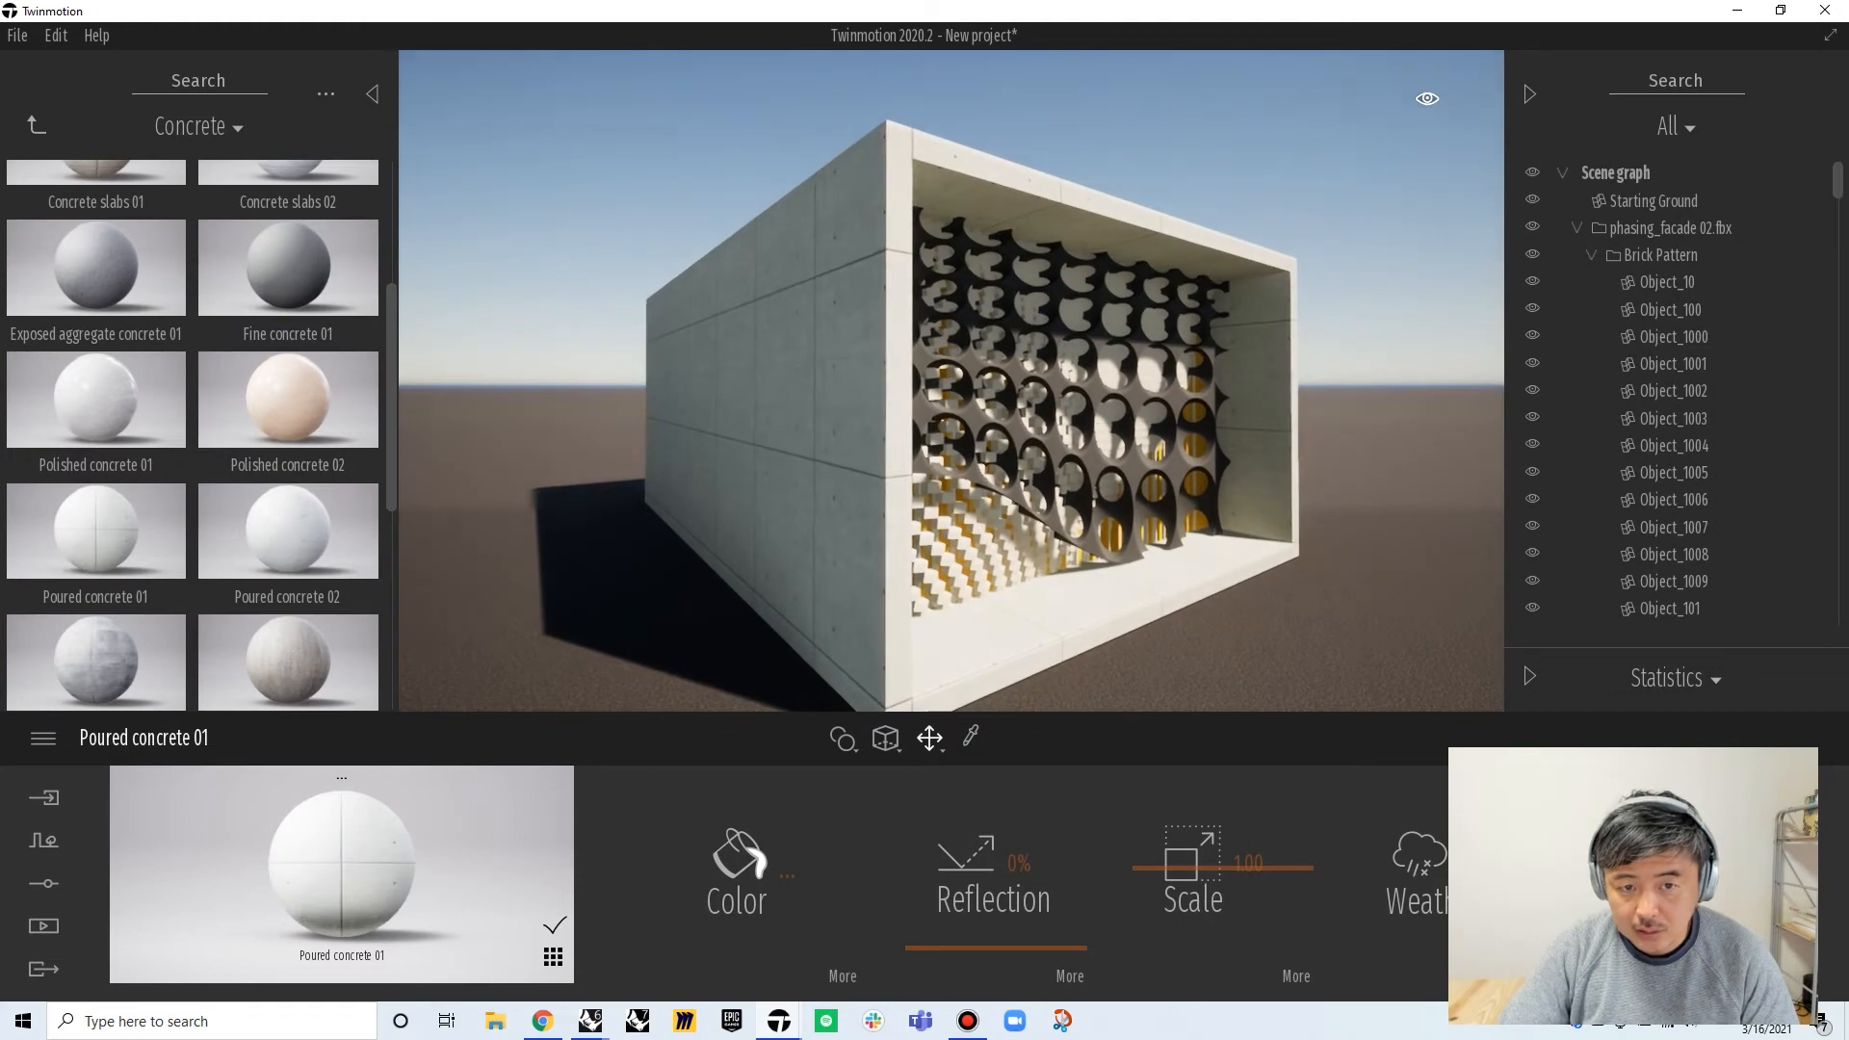
Set the poured concrete's texture scale to 0.76 and frame the whole facade from the front
{"action": "left_click_drag", "start_coordinate": [1169, 867], "coordinate": [1149, 890]}
{"action": "right_click_drag", "start_coordinate": [1255, 582], "coordinate": [734, 609]}
{"action": "key", "text": "d"}
{"action": "key", "text": "d"}
{"action": "key", "text": "d"}
{"action": "key", "text": "q"}
{"action": "key", "text": "w"}
{"action": "key", "text": "e"}
{"action": "key", "text": "s"}
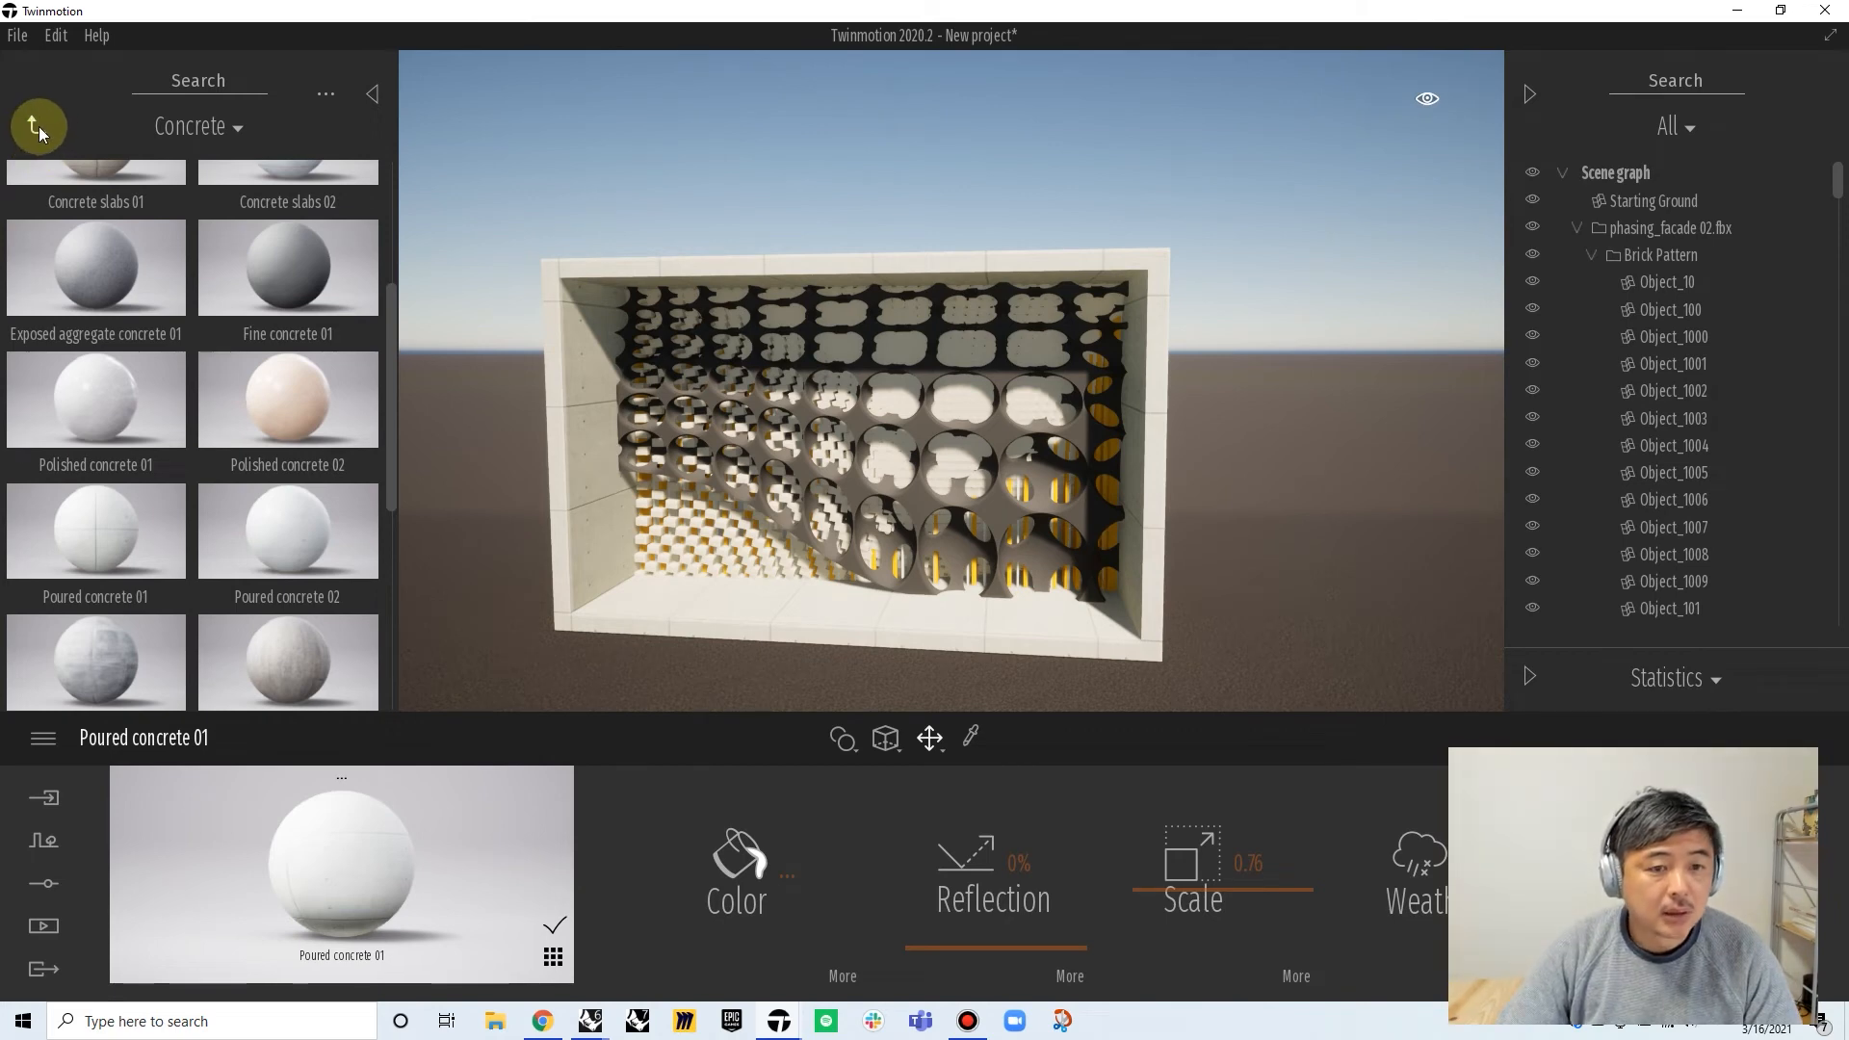
Collapse the Brick Pattern, Deformation, Depth and Spacing folders in the scene graph
{"action": "left_click", "coordinate": [1590, 256]}
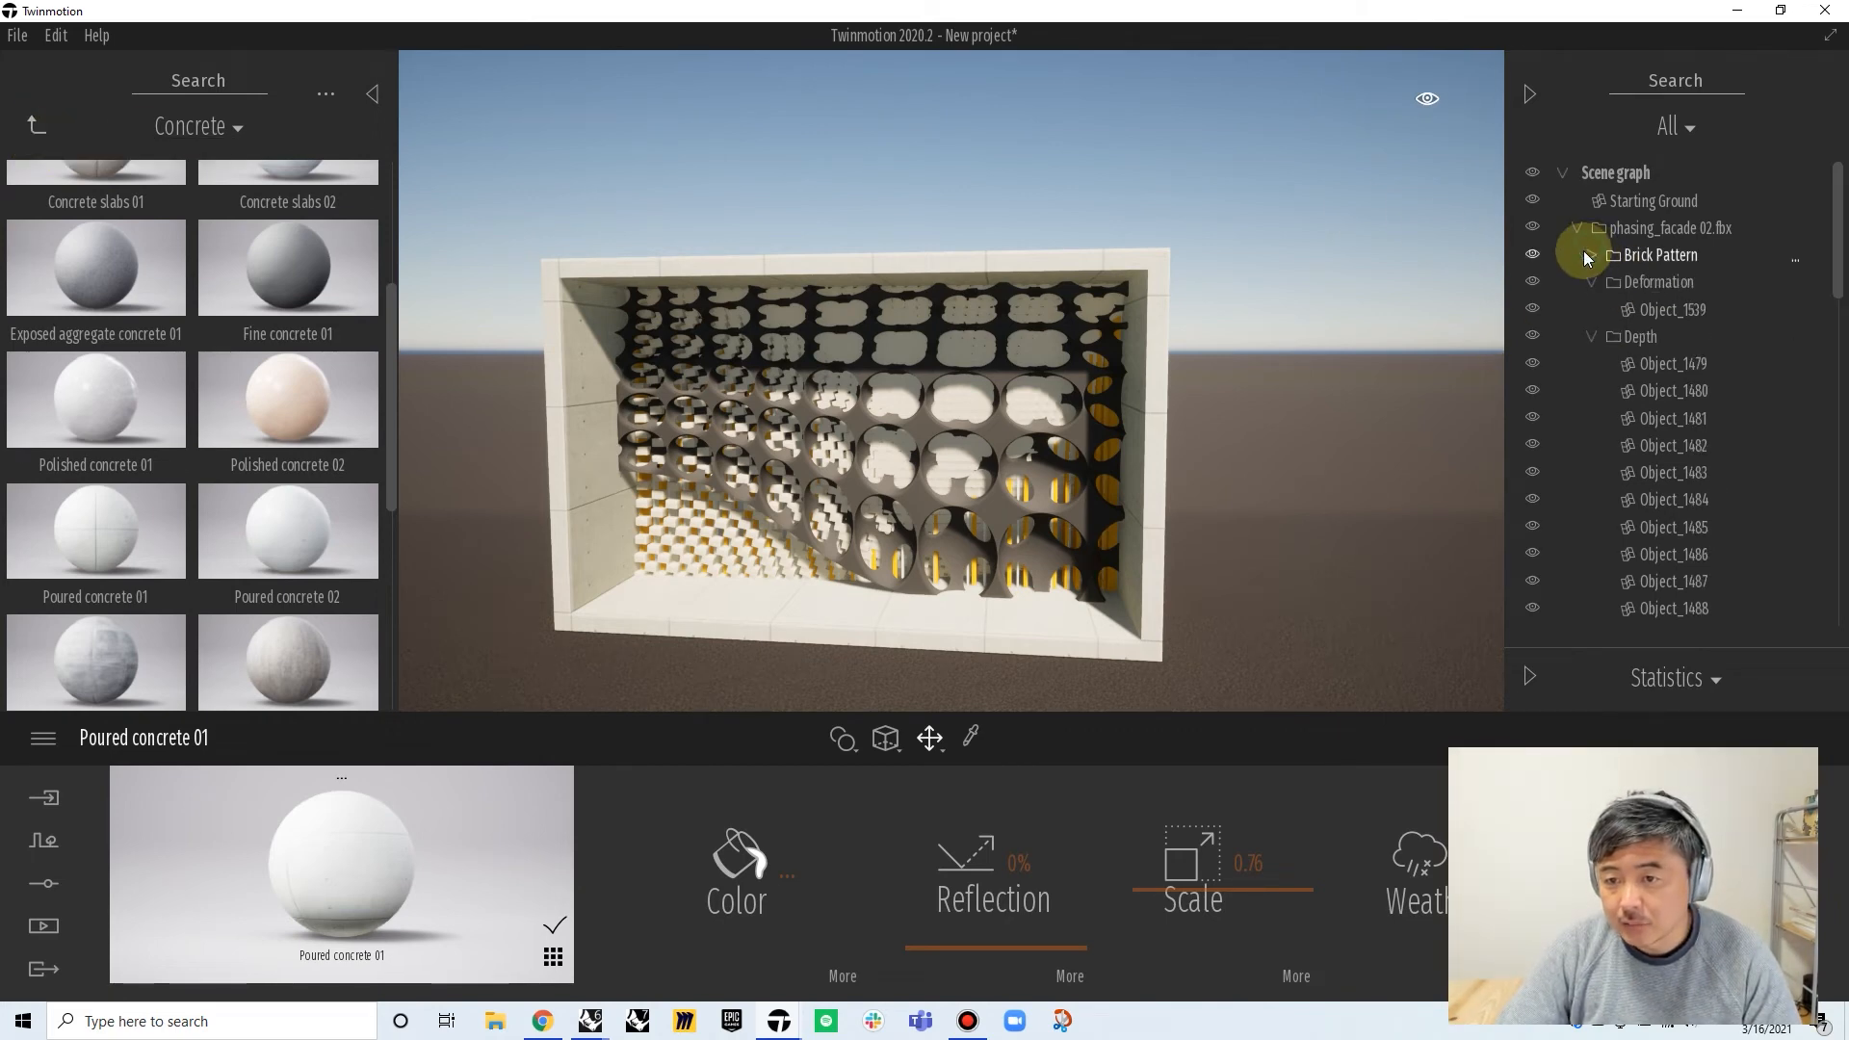
{"action": "left_click", "coordinate": [1593, 308]}
{"action": "left_click", "coordinate": [1595, 335]}
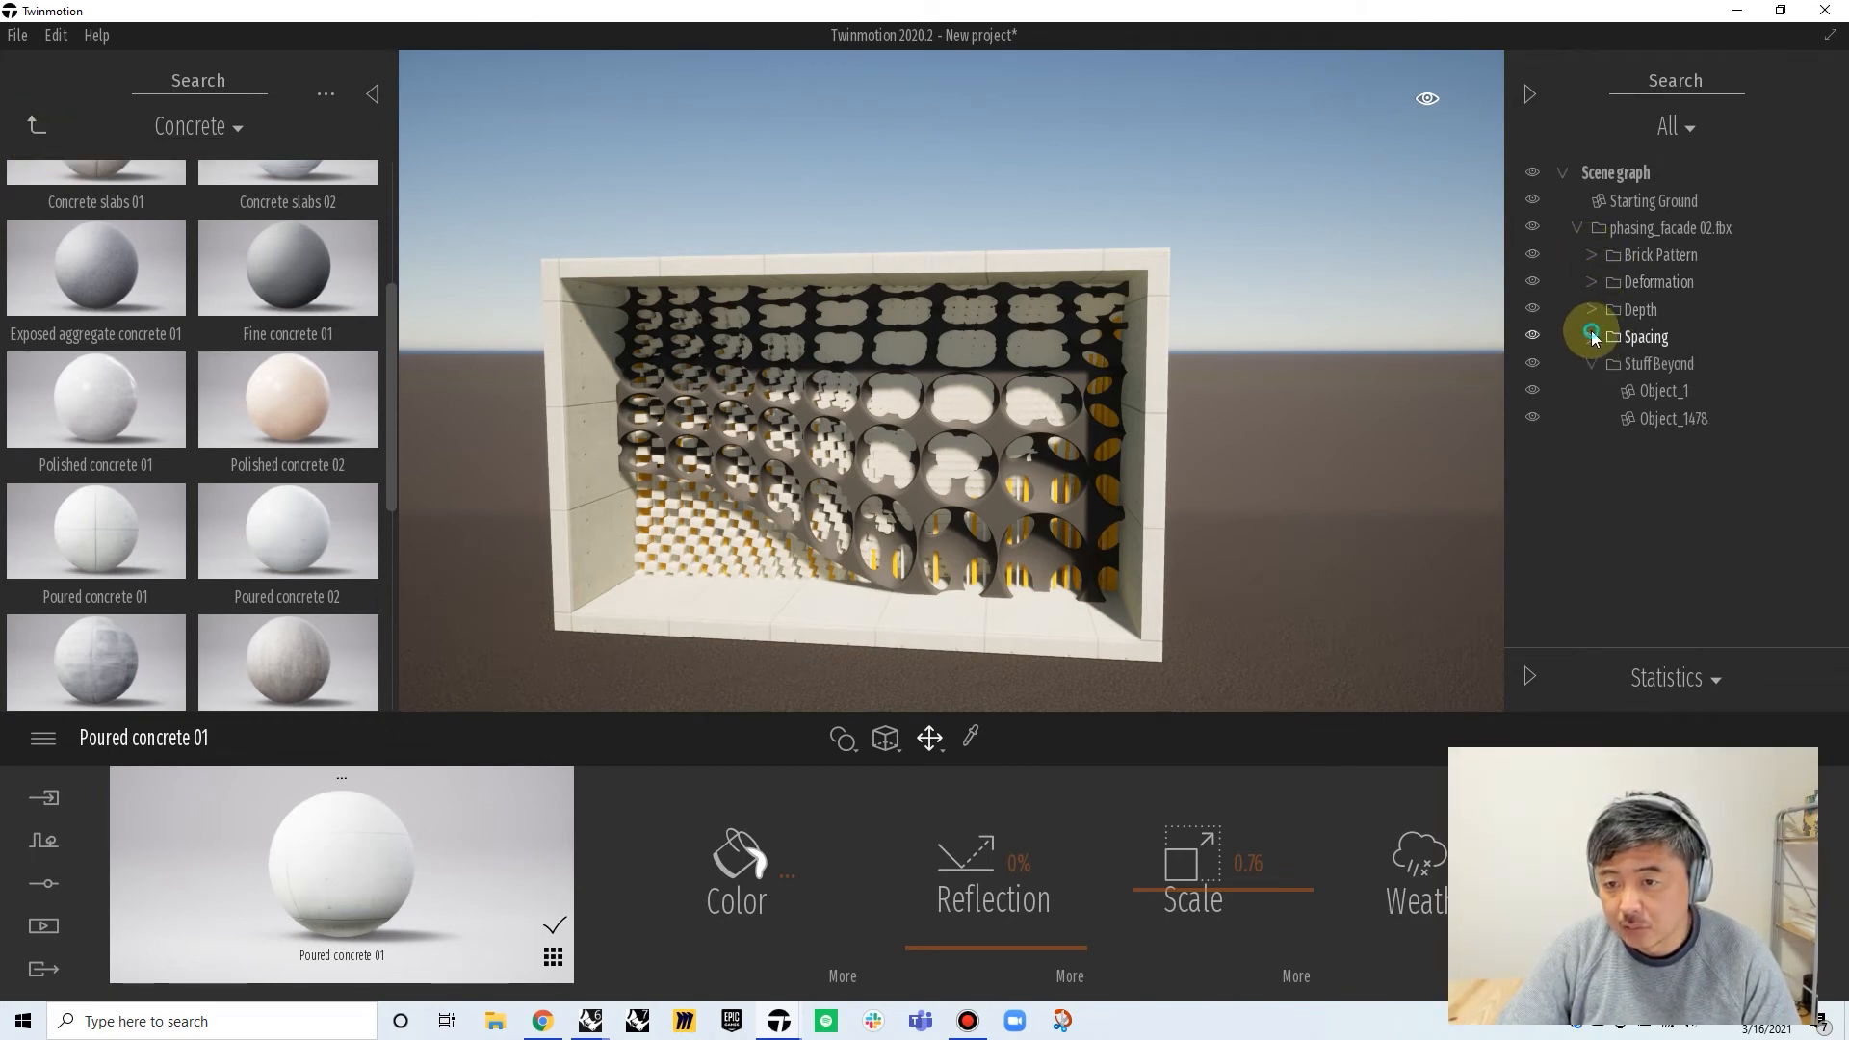
Collapse the Stuff Beyond folder and hide Brick Pattern, Depth and Spacing, keeping Deformation and Stuff Beyond visible
{"action": "left_click", "coordinate": [1587, 363]}
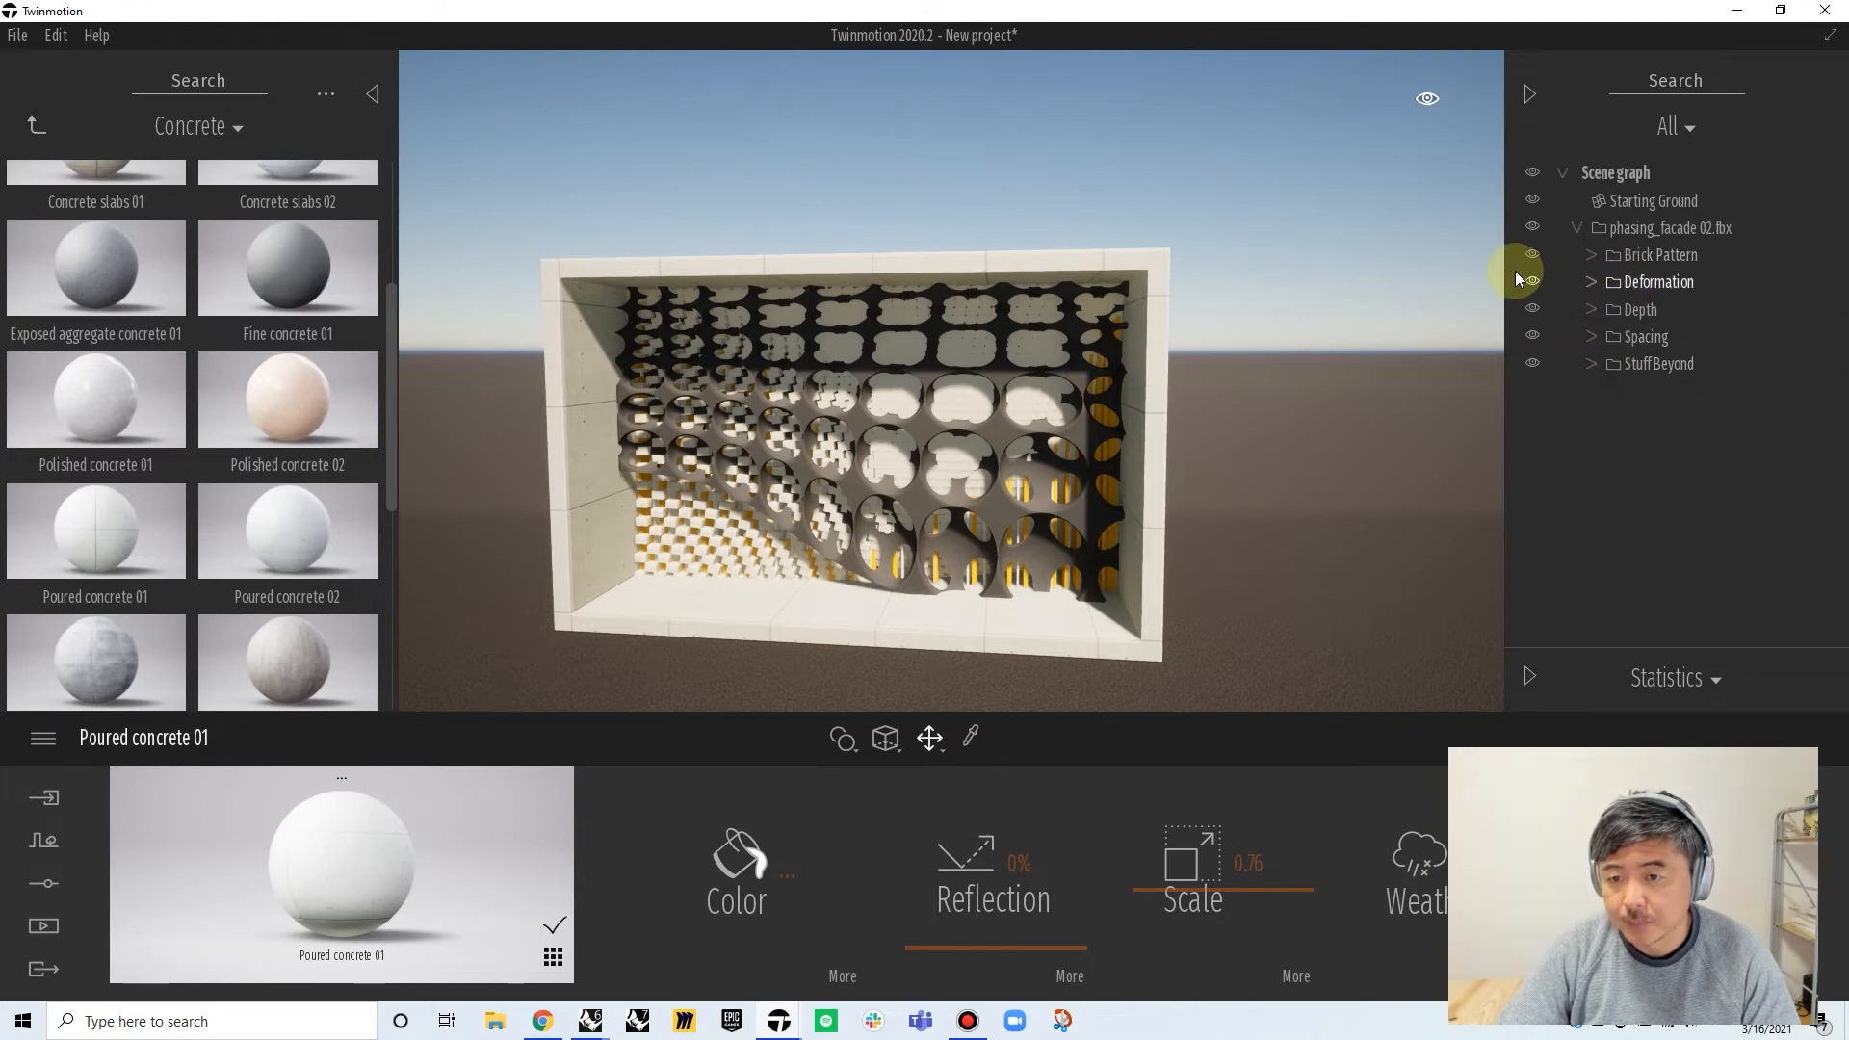
{"action": "left_click", "coordinate": [1532, 254]}
{"action": "left_click", "coordinate": [1533, 309]}
{"action": "left_click", "coordinate": [1532, 336]}
{"action": "left_click", "coordinate": [1533, 364]}
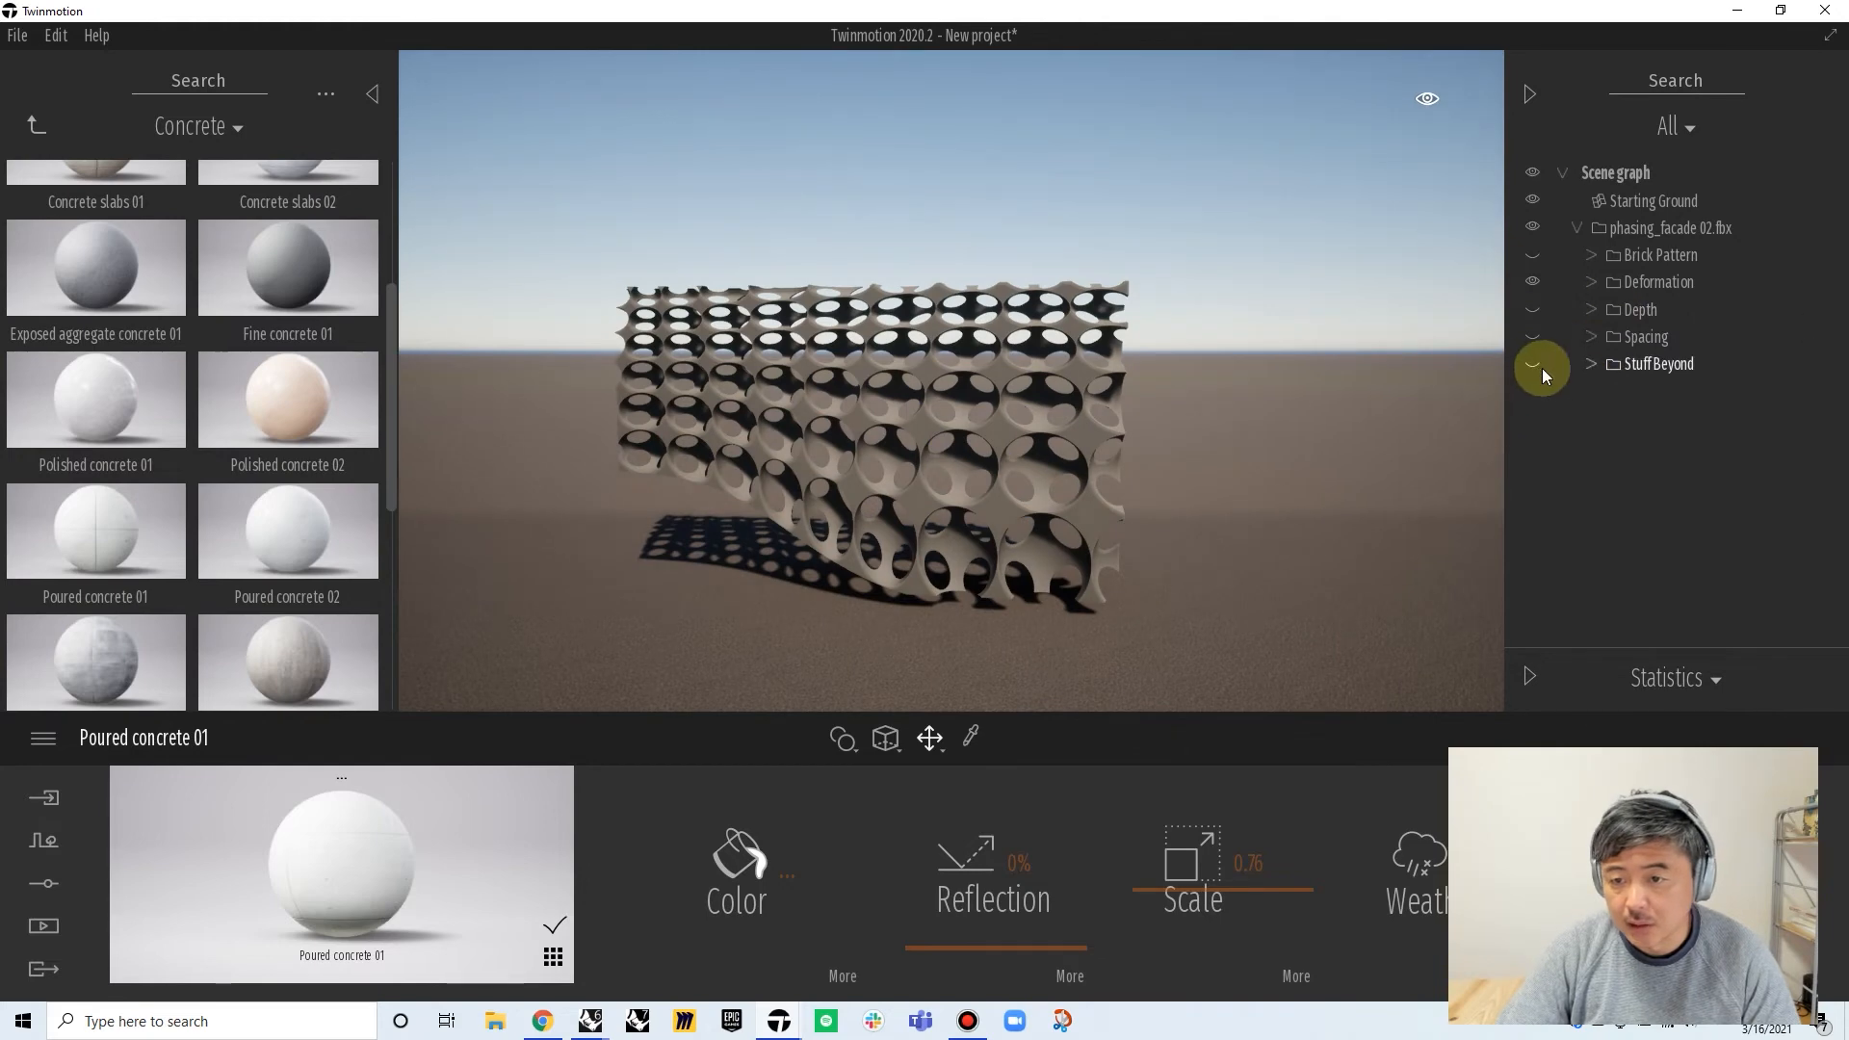
{"action": "left_click", "coordinate": [1532, 363]}
Apply the Brushed aluminium 01 metal material to the Deformation facade panel inside the concrete box
{"action": "middle_click_drag", "start_coordinate": [872, 549], "coordinate": [1108, 549], "text": "shift"}
{"action": "left_click", "coordinate": [37, 123]}
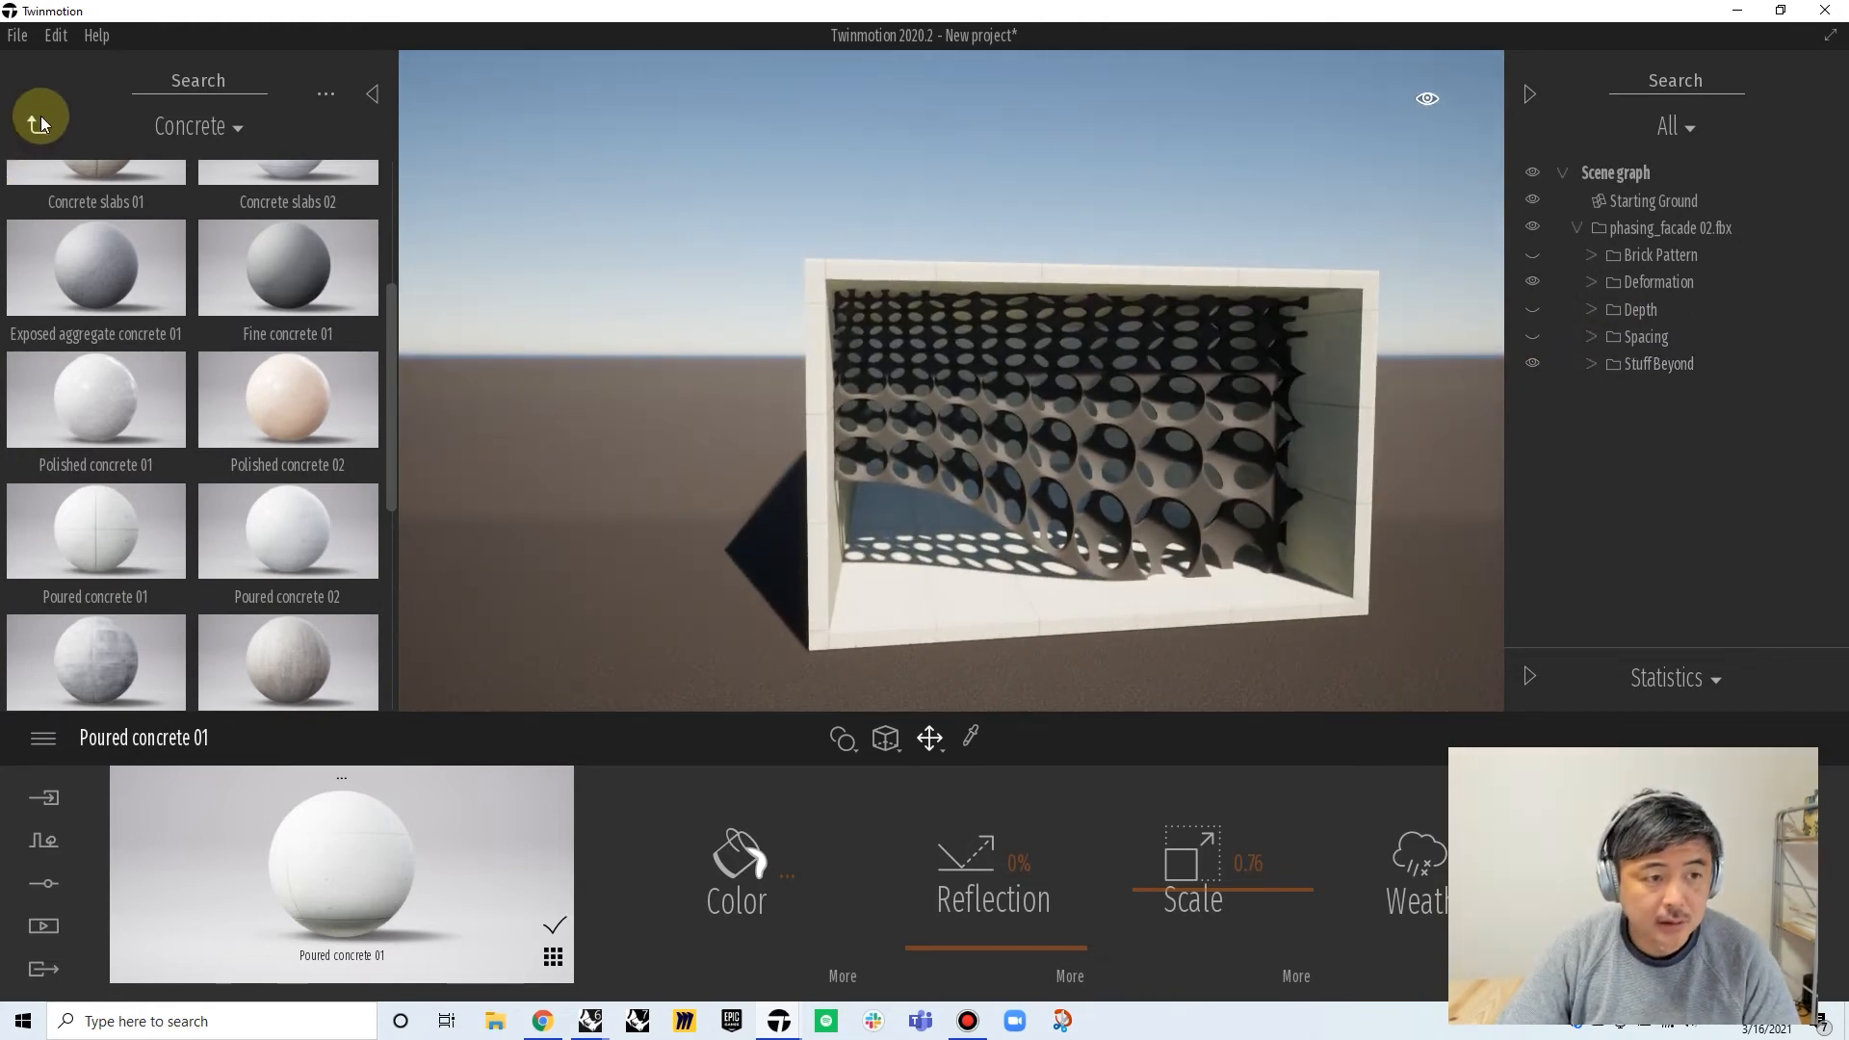
{"action": "left_click", "coordinate": [92, 218]}
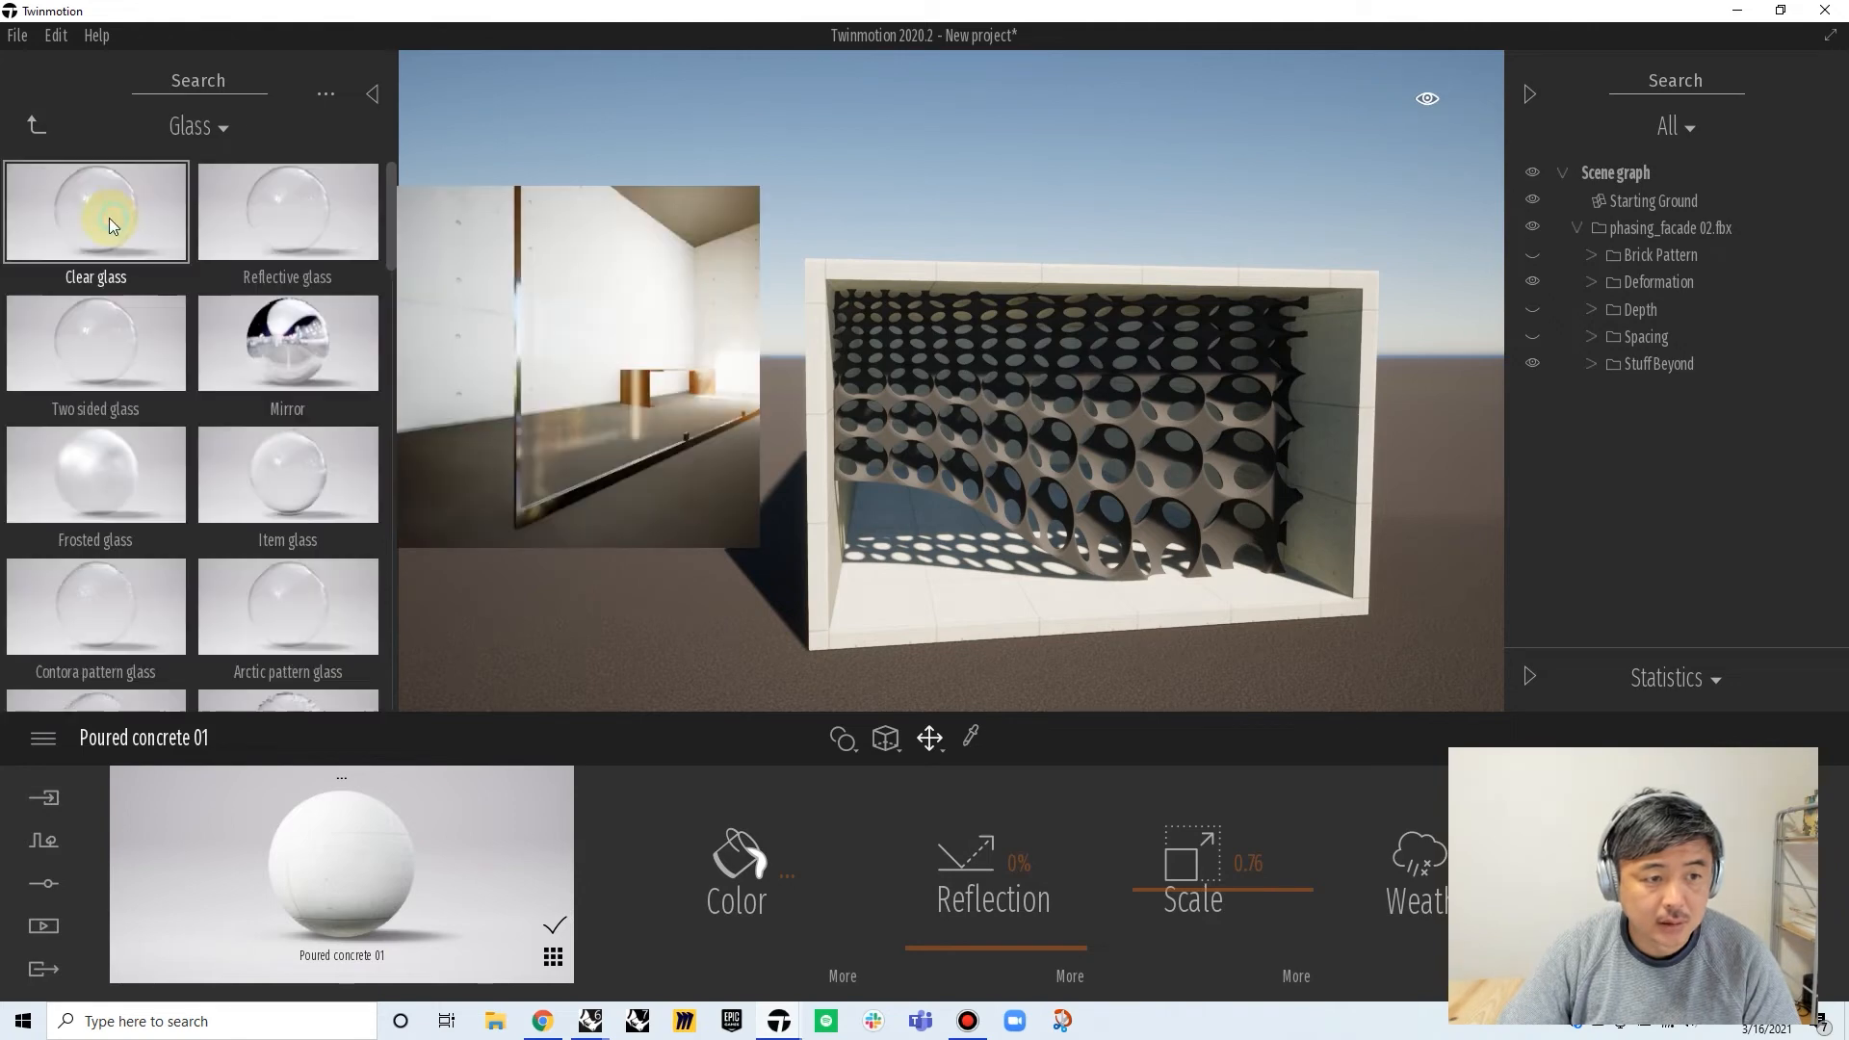
{"action": "left_click", "coordinate": [43, 131]}
{"action": "left_click", "coordinate": [275, 222]}
{"action": "mouse_move", "coordinate": [83, 206]}
{"action": "left_mouse_down"}
{"action": "mouse_move", "coordinate": [326, 297]}
{"action": "mouse_move", "coordinate": [940, 442]}
{"action": "mouse_move", "coordinate": [900, 455]}
{"action": "left_mouse_up"}
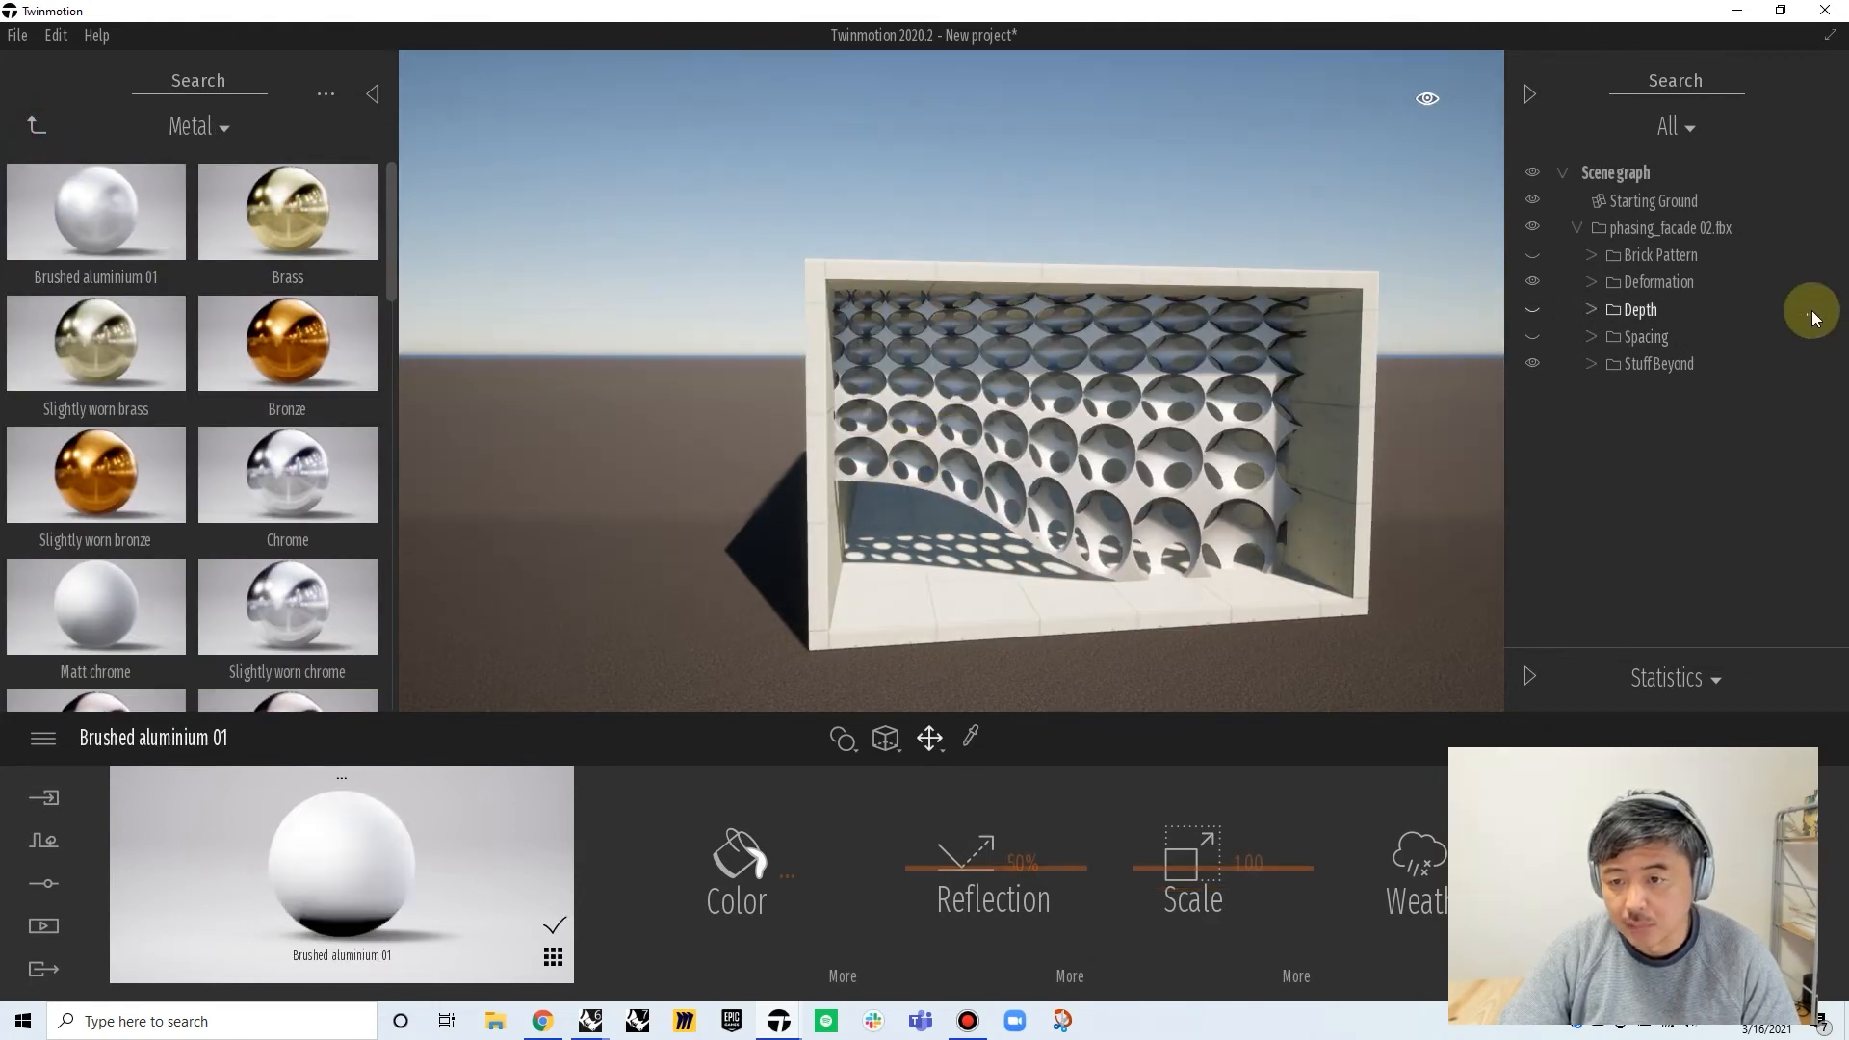
Show Brick Pattern instead of Deformation and apply the Rough plastic material to its bricks
{"action": "left_click", "coordinate": [1533, 282]}
{"action": "left_click", "coordinate": [1532, 254]}
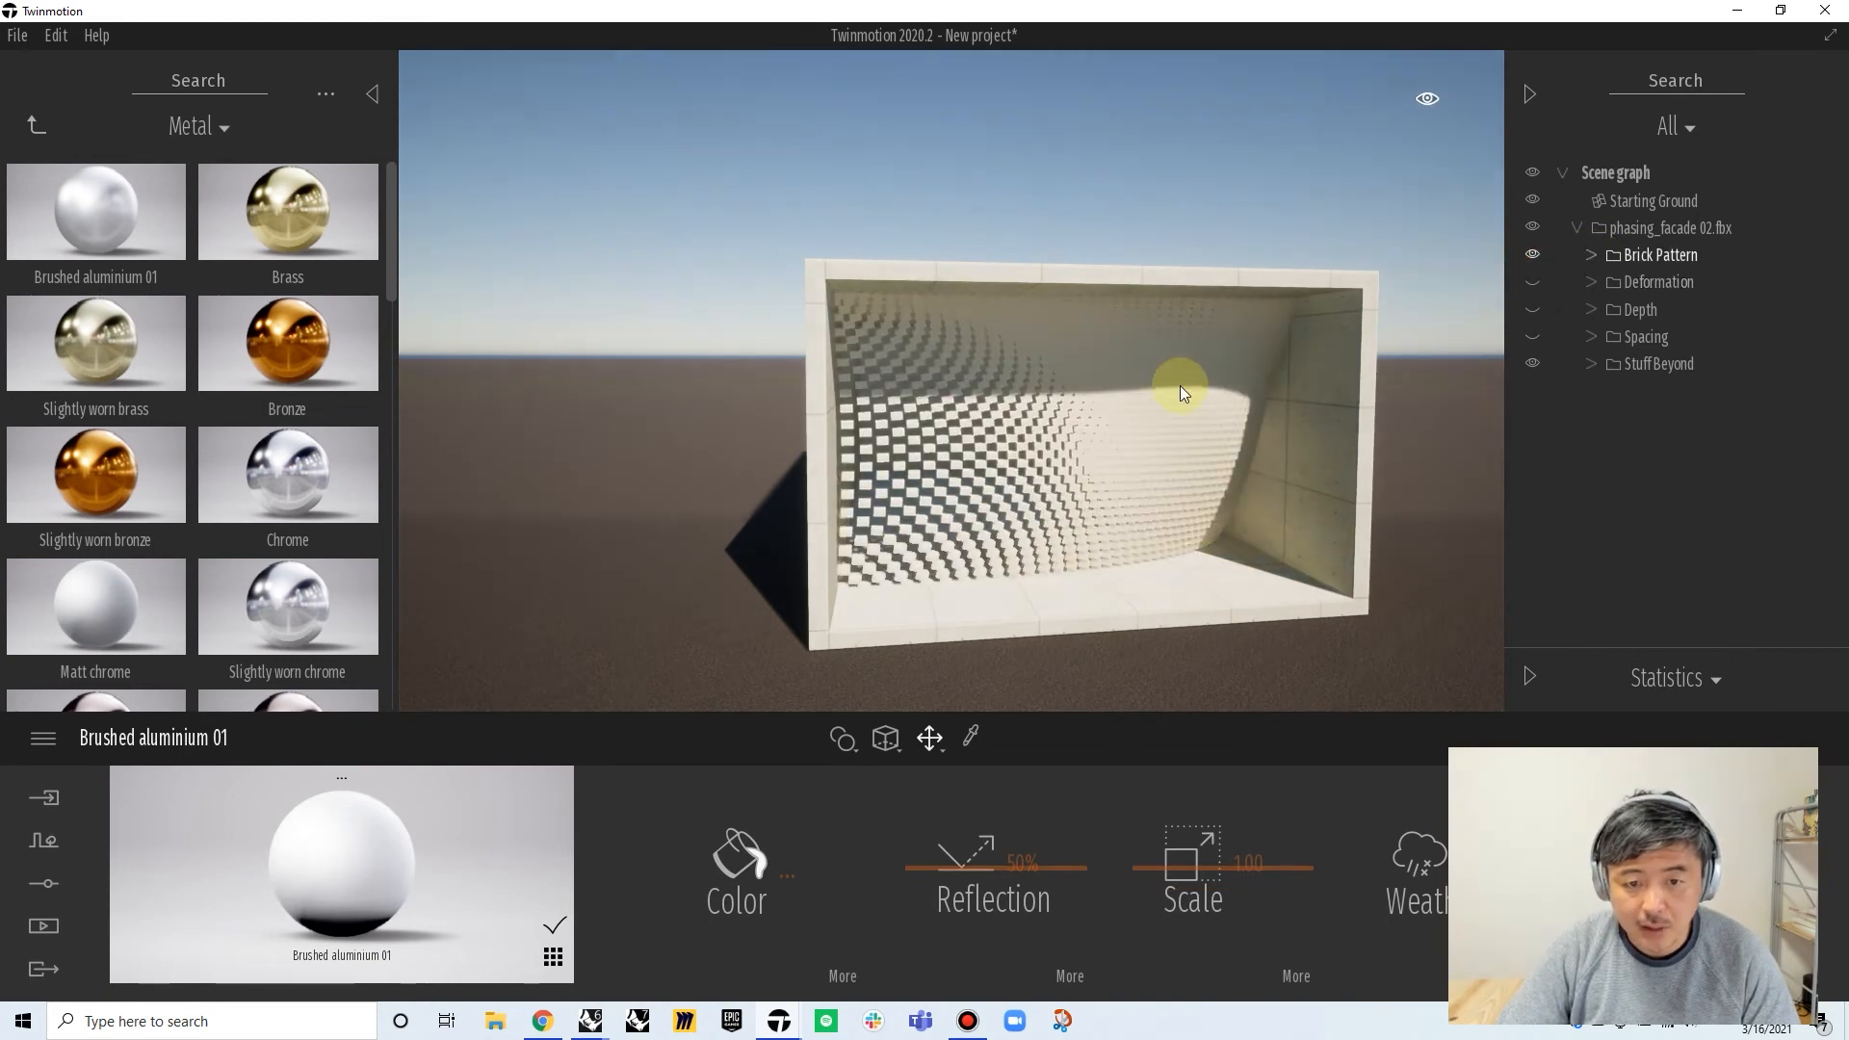
{"action": "left_click", "coordinate": [36, 125]}
{"action": "left_click", "coordinate": [35, 125]}
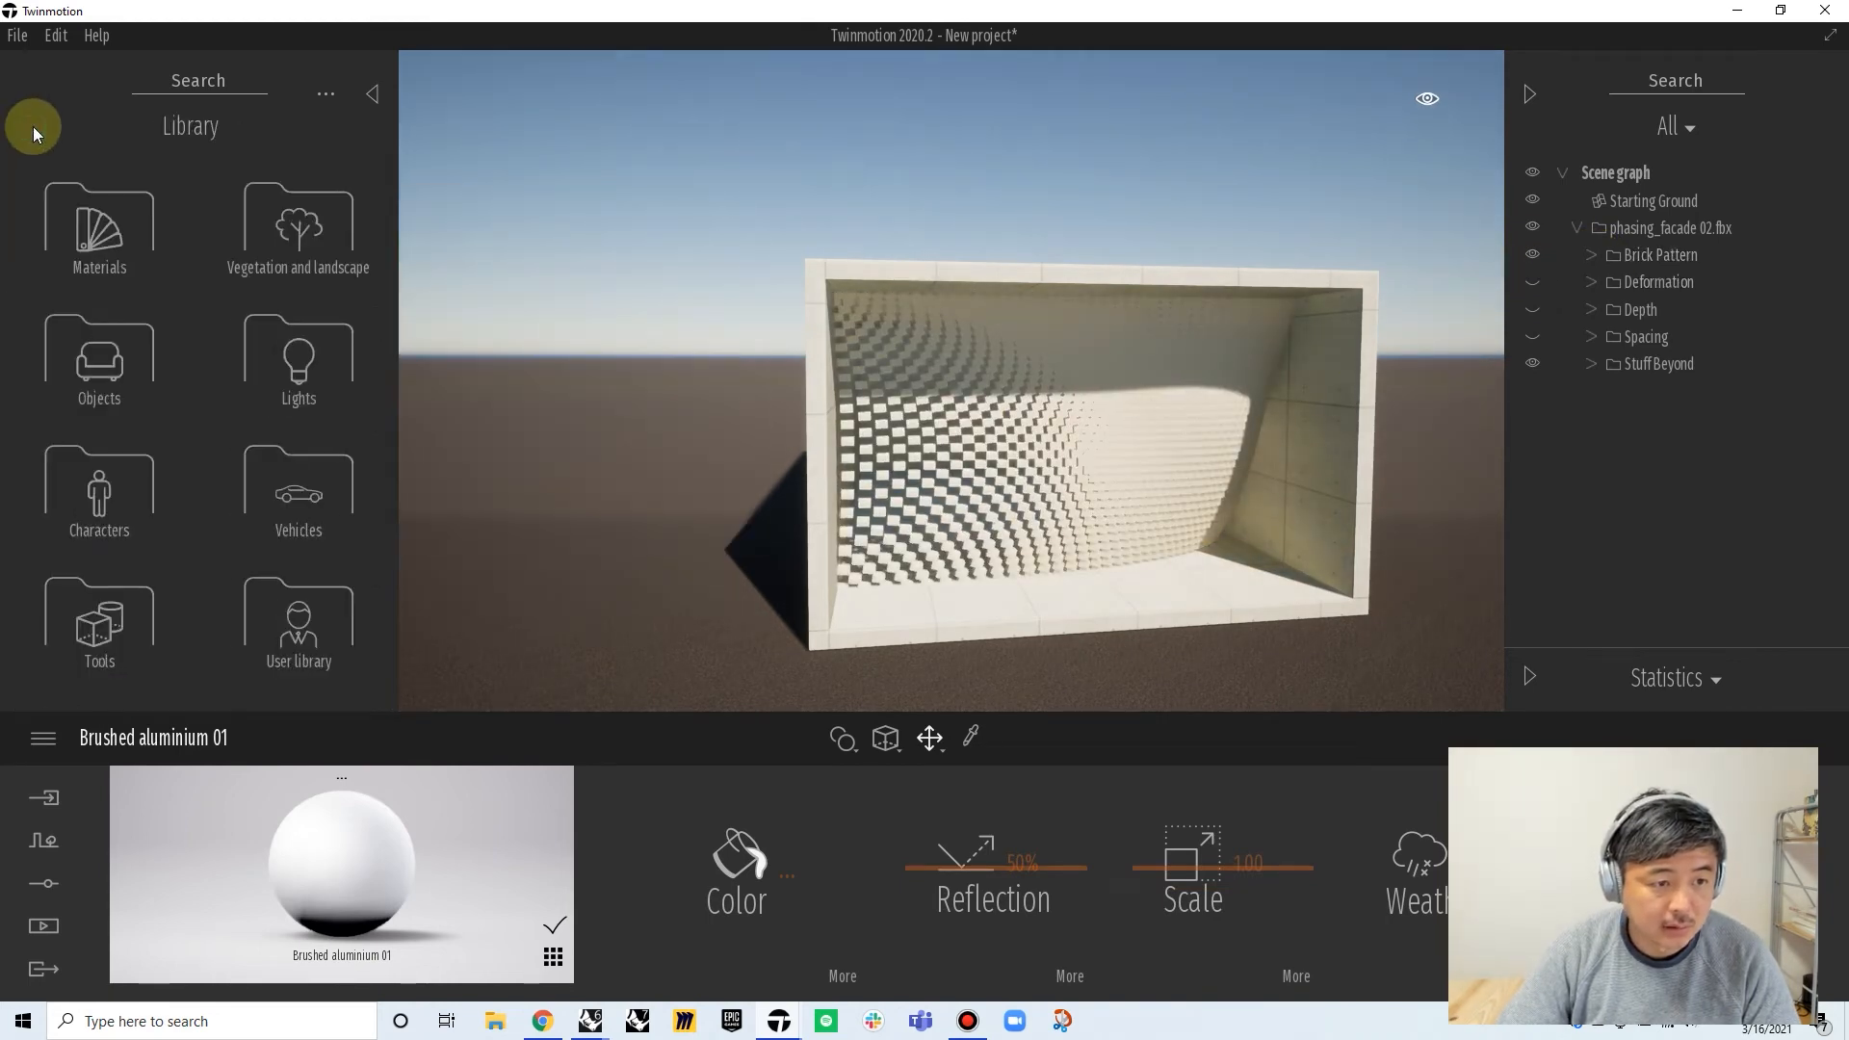
{"action": "left_click", "coordinate": [90, 231]}
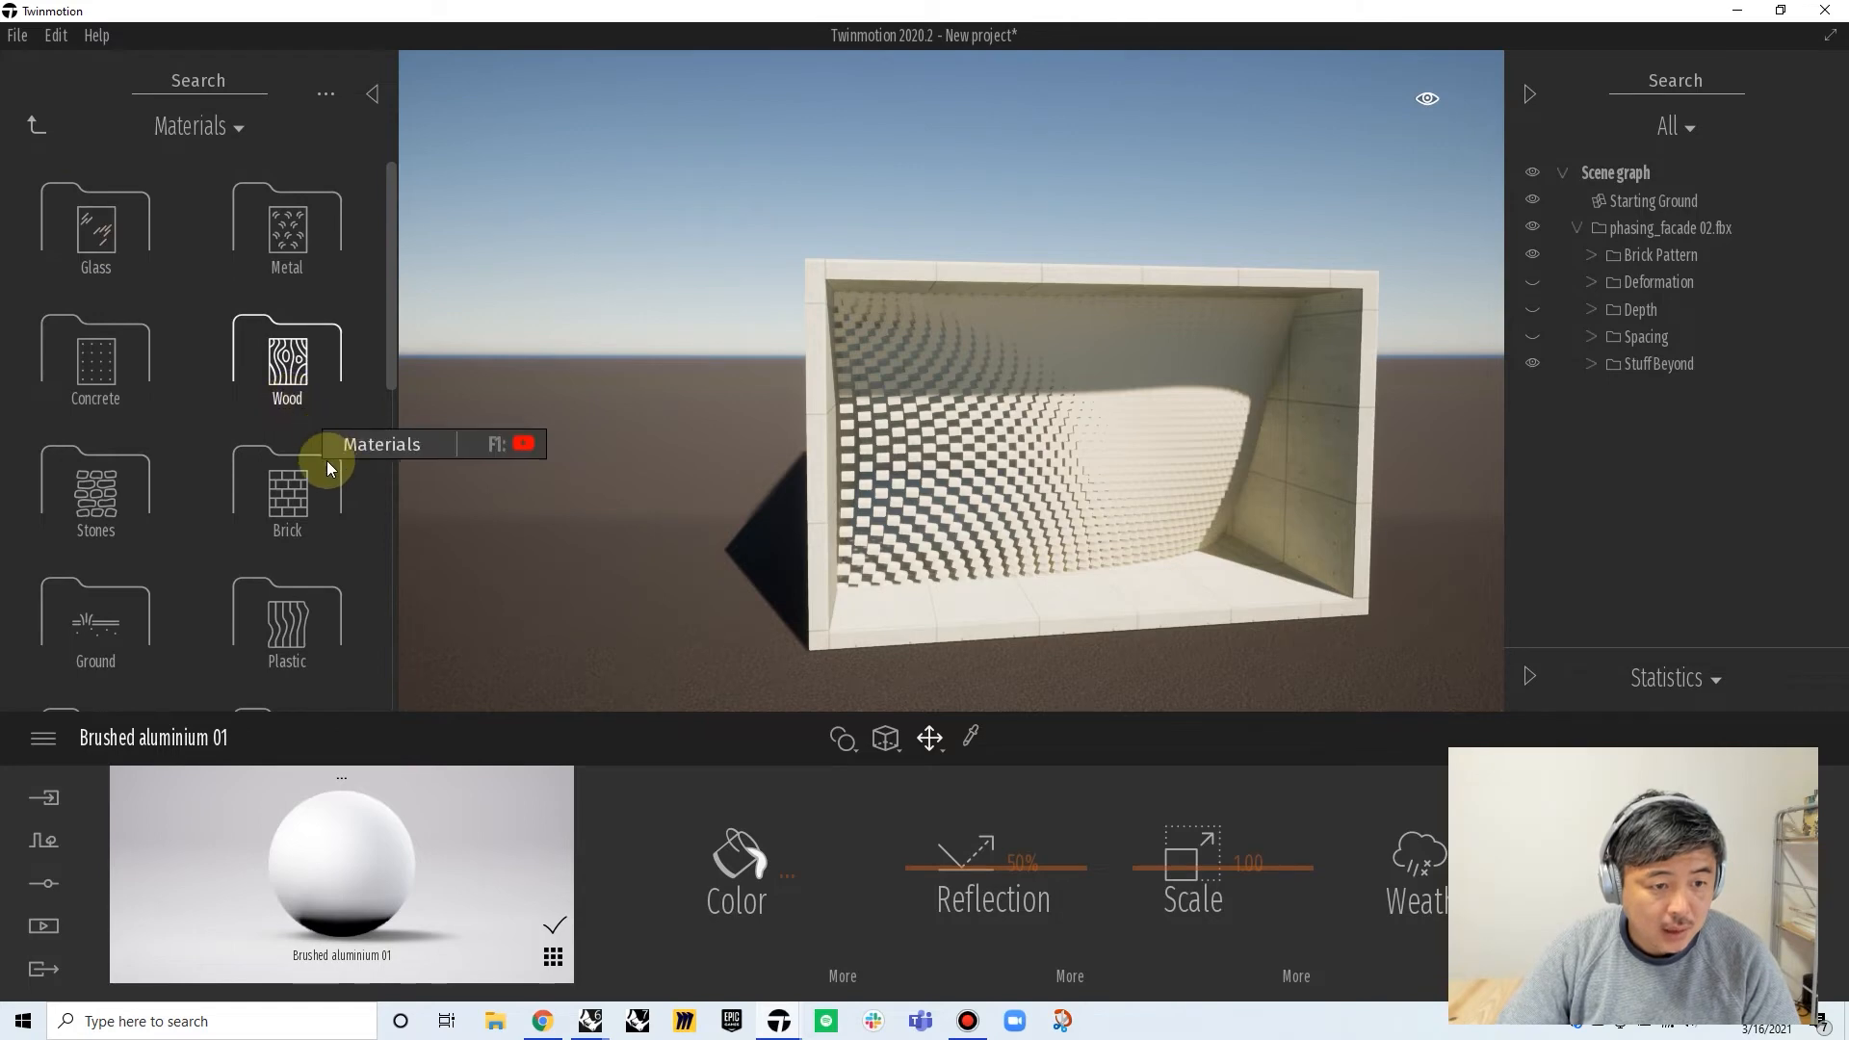
{"action": "scroll", "coordinate": [326, 464], "scroll_direction": "down", "scroll_amount": 1}
{"action": "scroll", "coordinate": [326, 461], "scroll_direction": "down", "scroll_amount": 1}
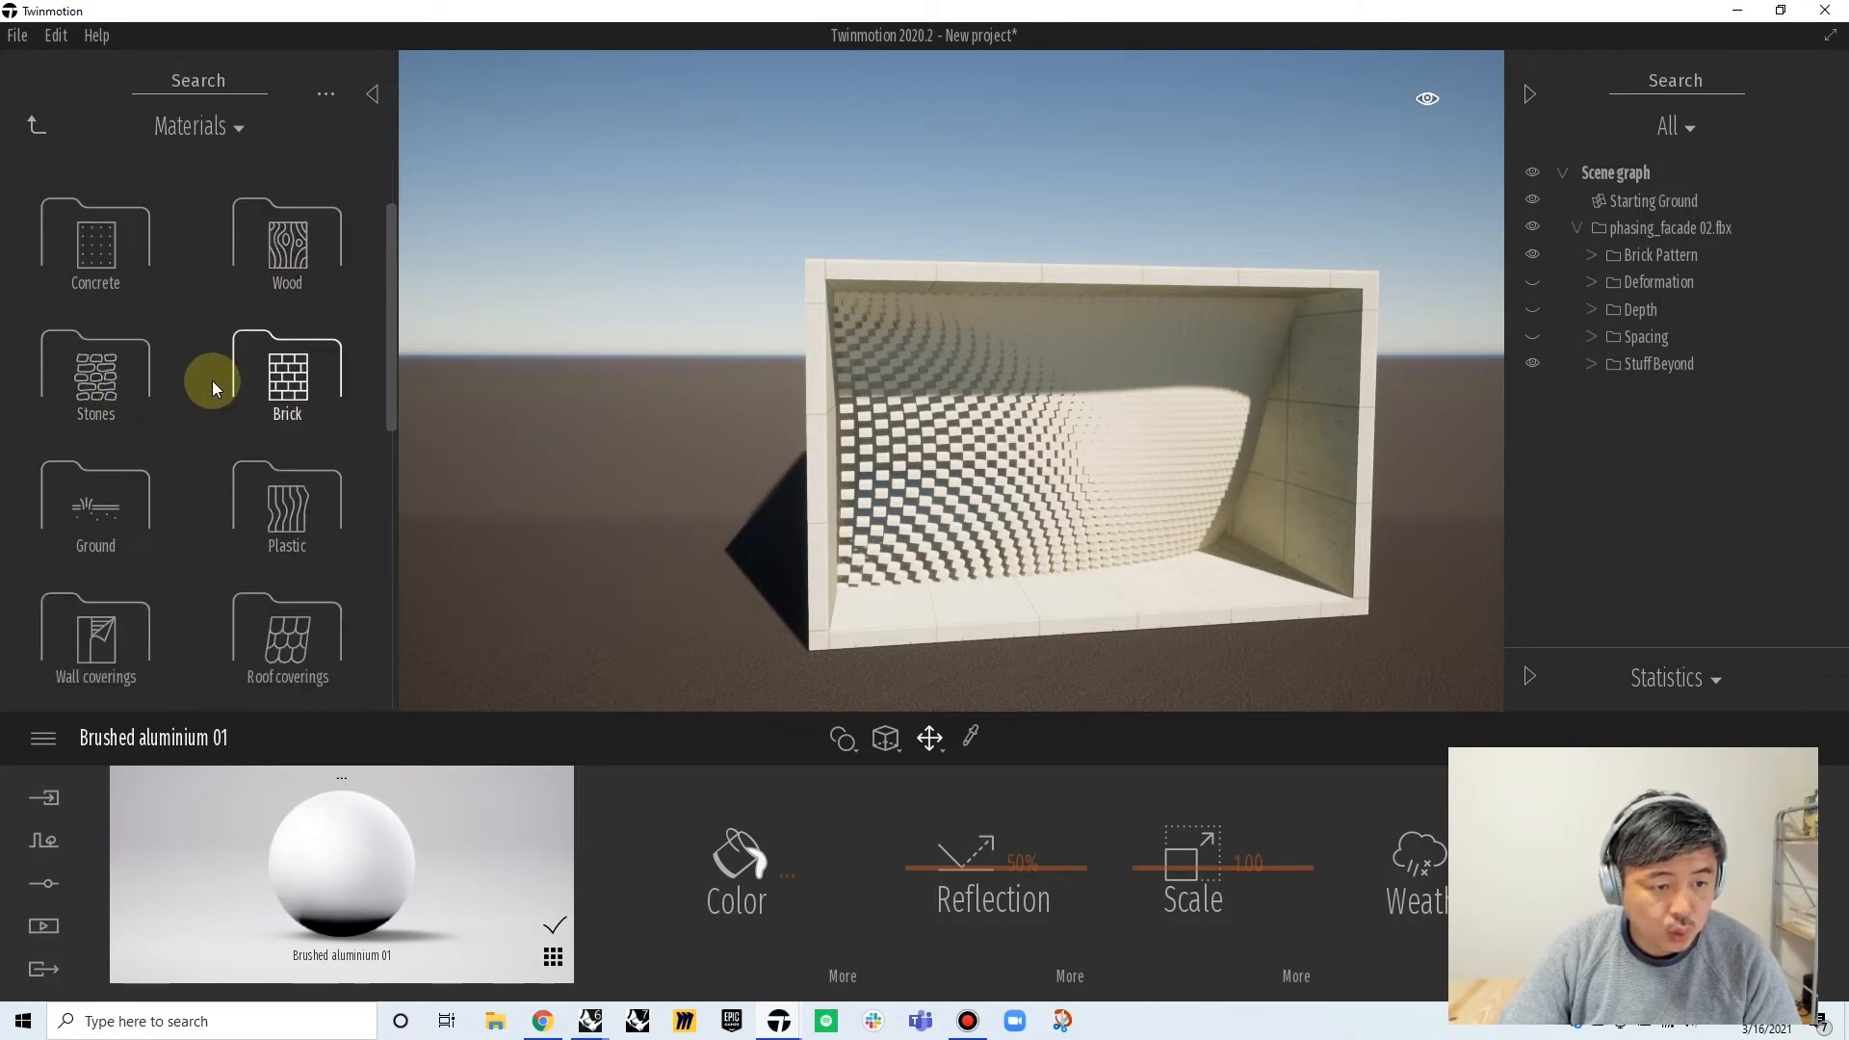
{"action": "left_click", "coordinate": [289, 502]}
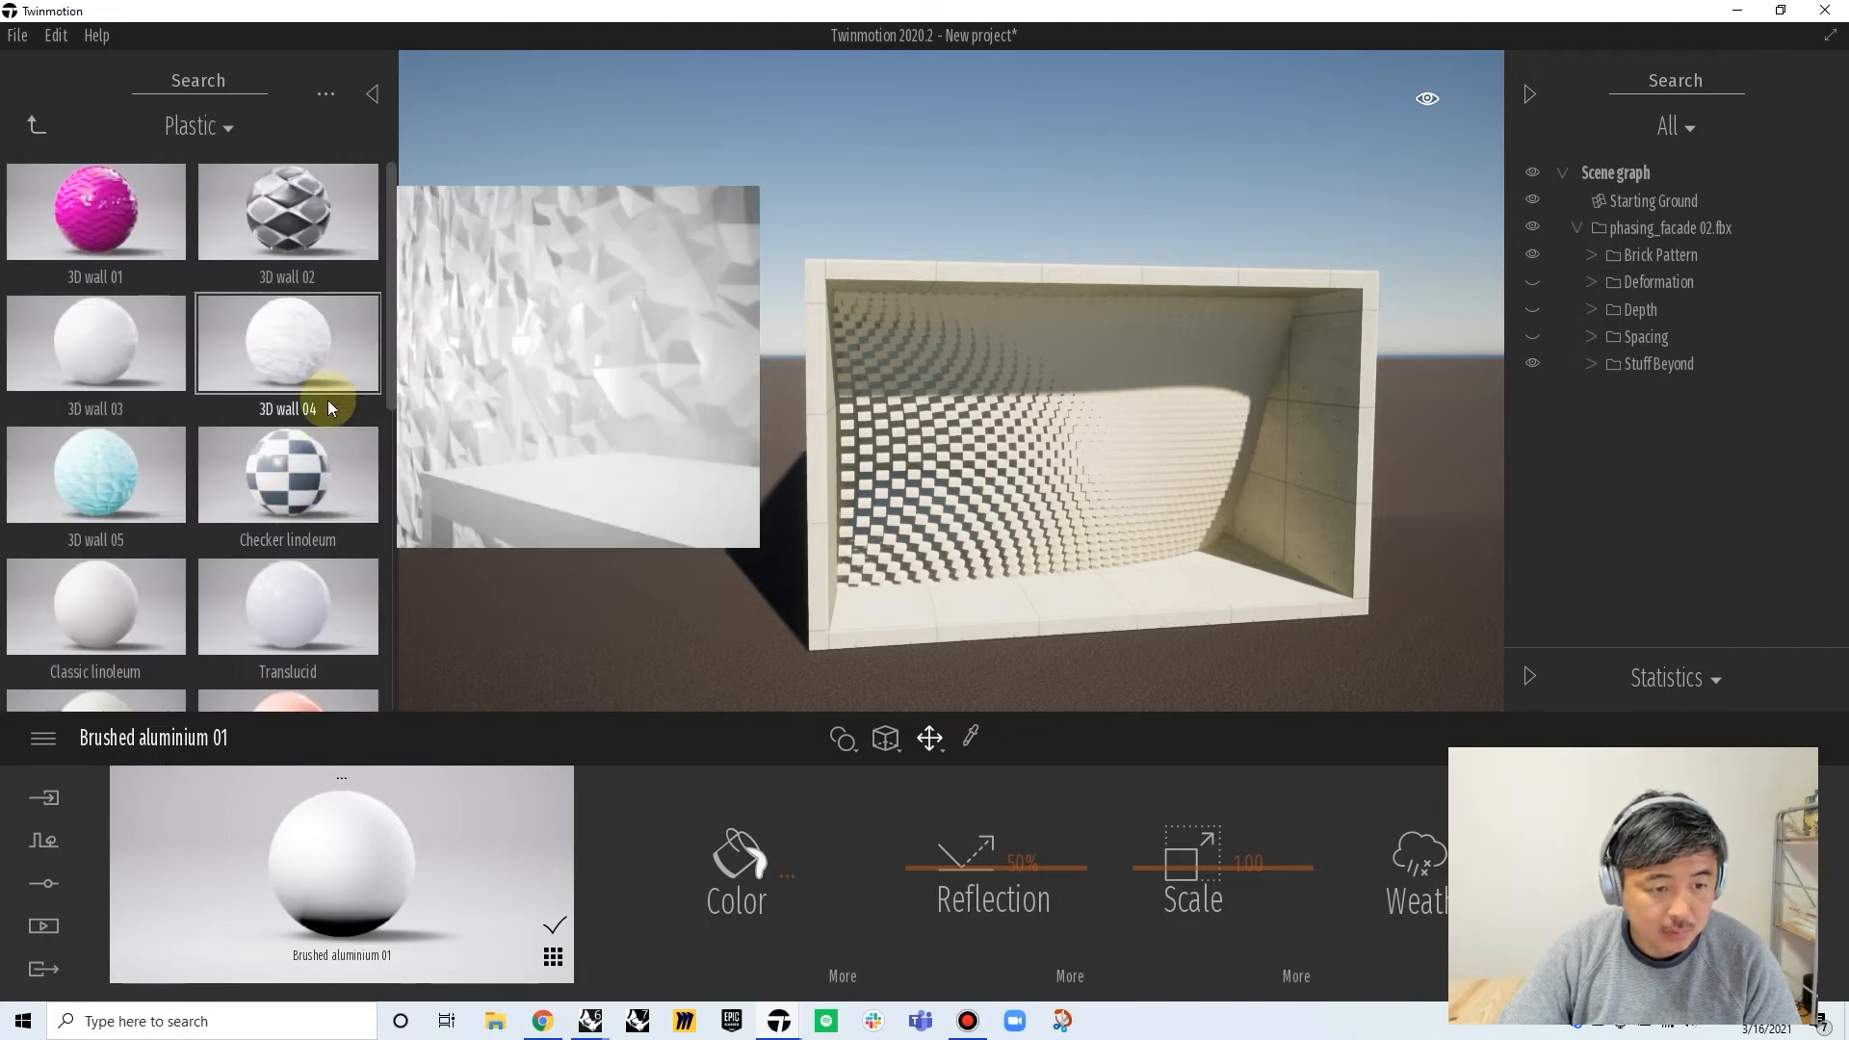
{"action": "scroll", "coordinate": [329, 399], "scroll_direction": "down", "scroll_amount": 2}
{"action": "scroll", "coordinate": [316, 437], "scroll_direction": "down", "scroll_amount": 7}
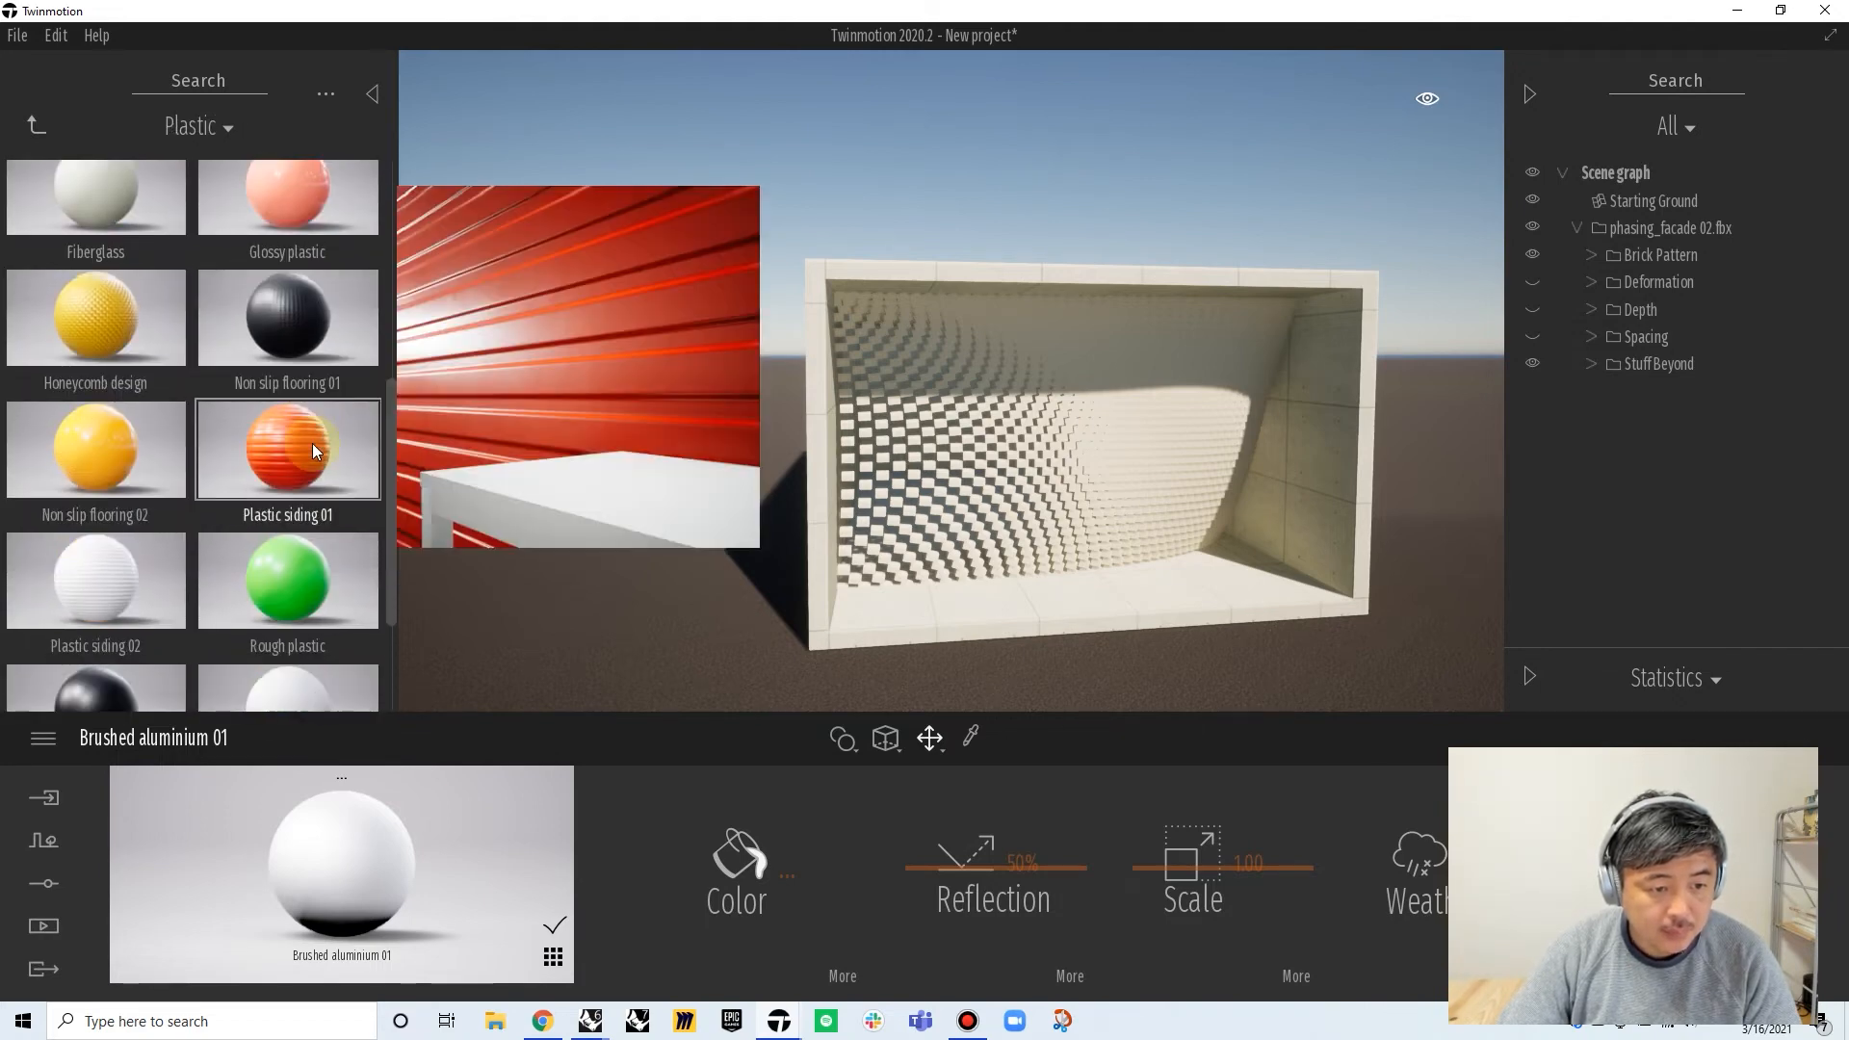
{"action": "left_click_drag", "start_coordinate": [297, 410], "coordinate": [910, 472]}
Change the color of the bricks' Rough plastic to brown, hex 6F3F20
{"action": "left_click", "coordinate": [759, 847]}
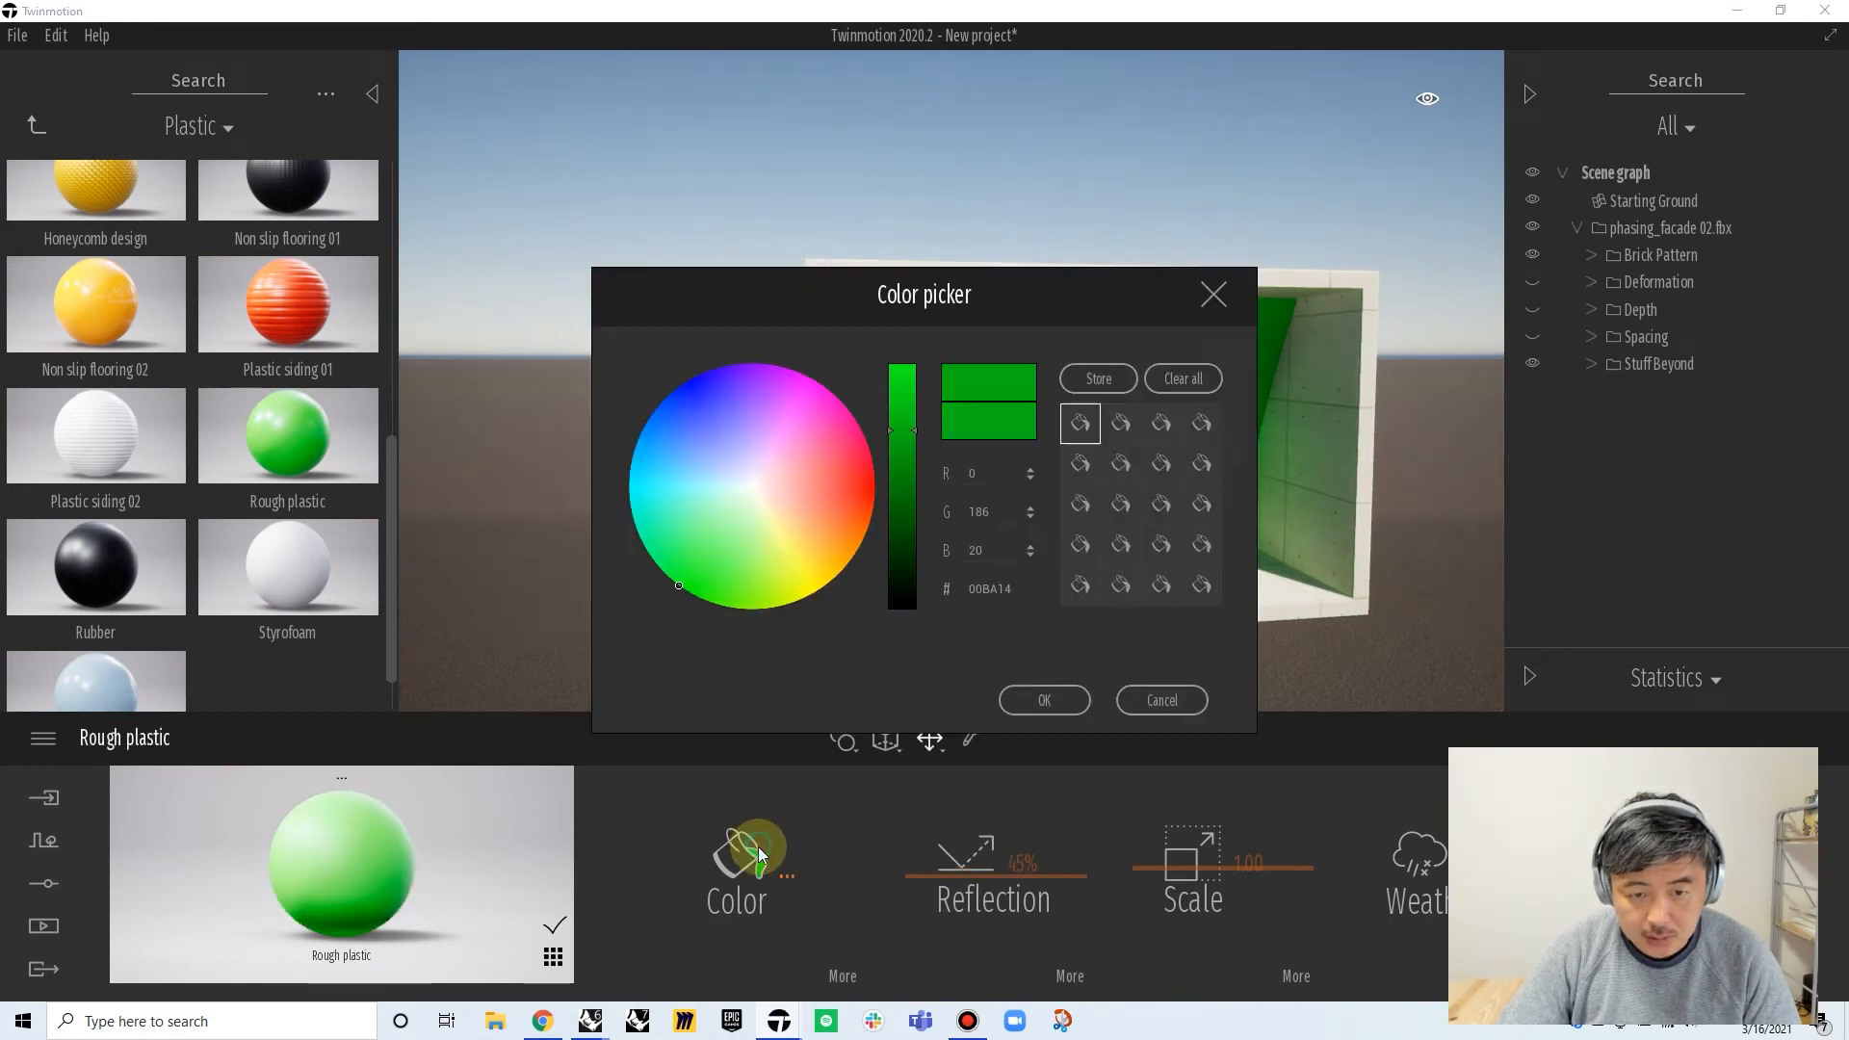
{"action": "mouse_move", "coordinate": [818, 510]}
{"action": "left_mouse_down"}
{"action": "mouse_move", "coordinate": [825, 535]}
{"action": "mouse_move", "coordinate": [829, 518]}
{"action": "left_mouse_up"}
{"action": "left_click_drag", "start_coordinate": [910, 453], "coordinate": [909, 493]}
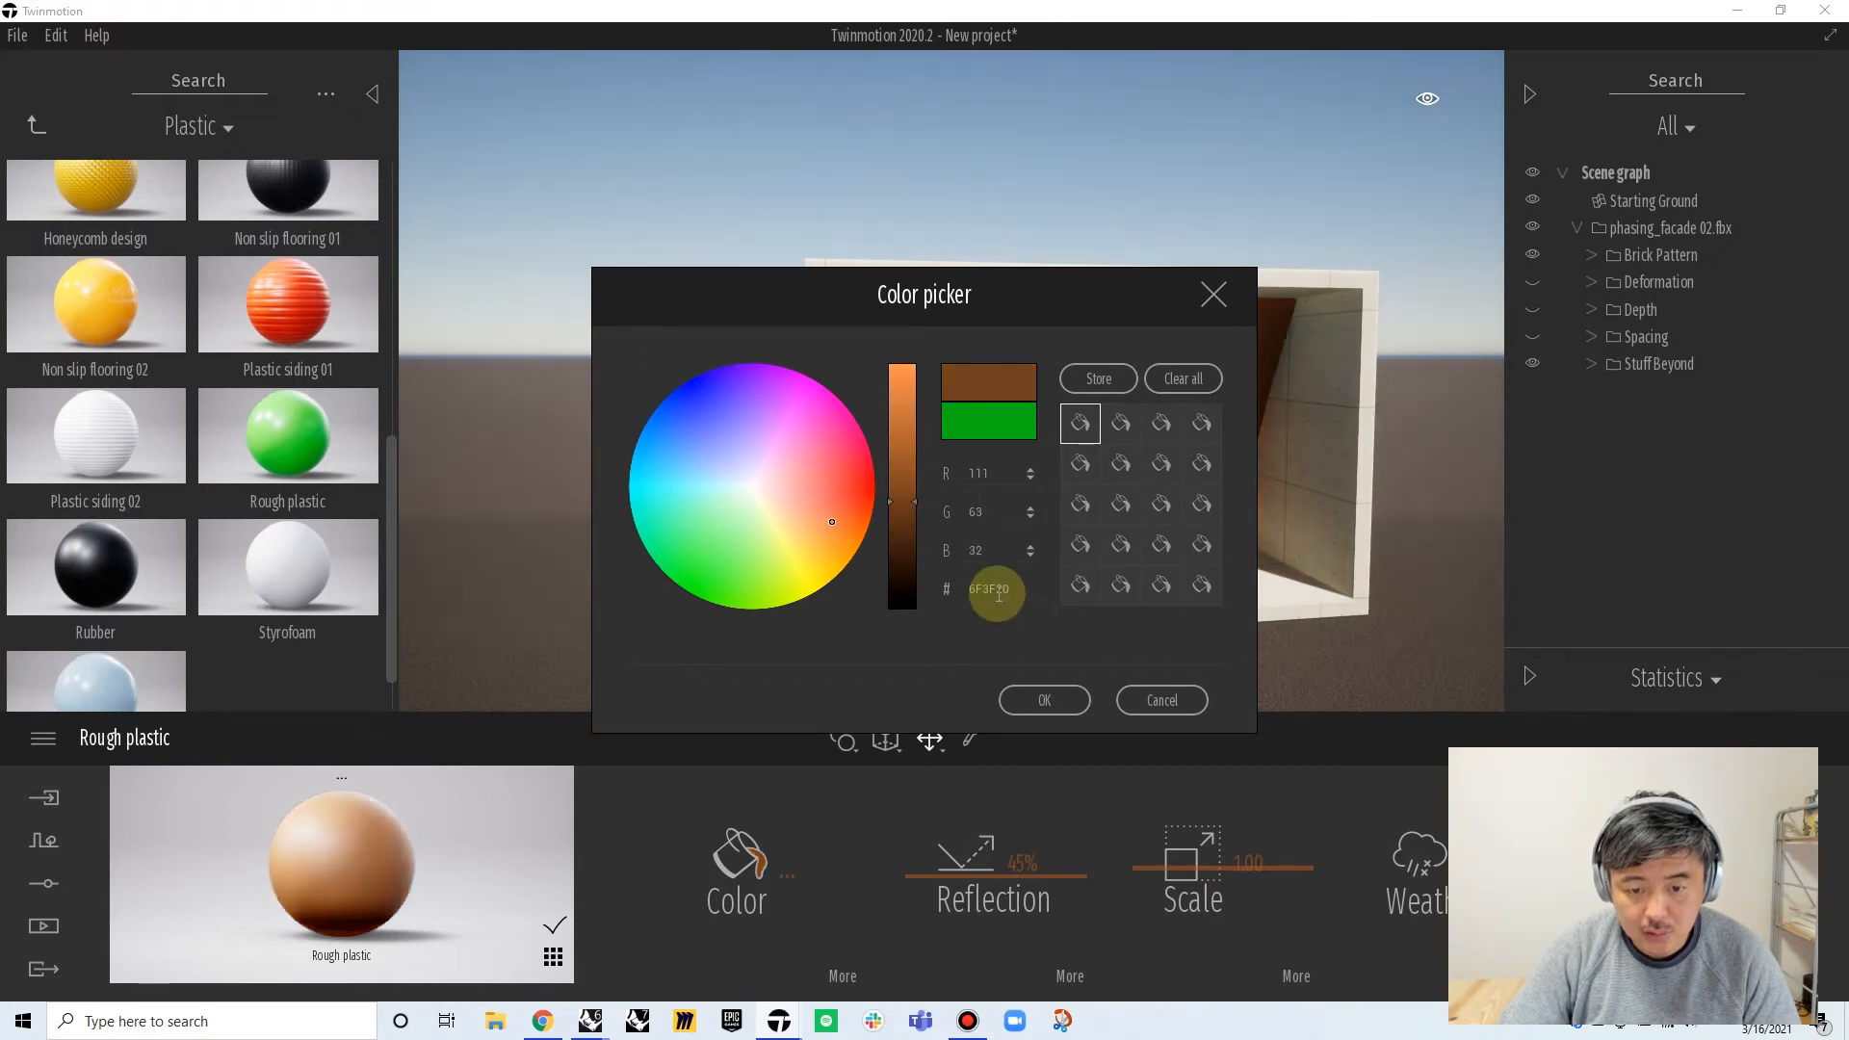
{"action": "left_click", "coordinate": [1044, 700]}
Show Depth instead of Brick Pattern and apply the Rough plastic material to its vertical fins
{"action": "middle_click_drag", "start_coordinate": [1245, 517], "coordinate": [1183, 507], "text": "shift"}
{"action": "scroll", "coordinate": [1183, 506], "scroll_direction": "up", "scroll_amount": 2}
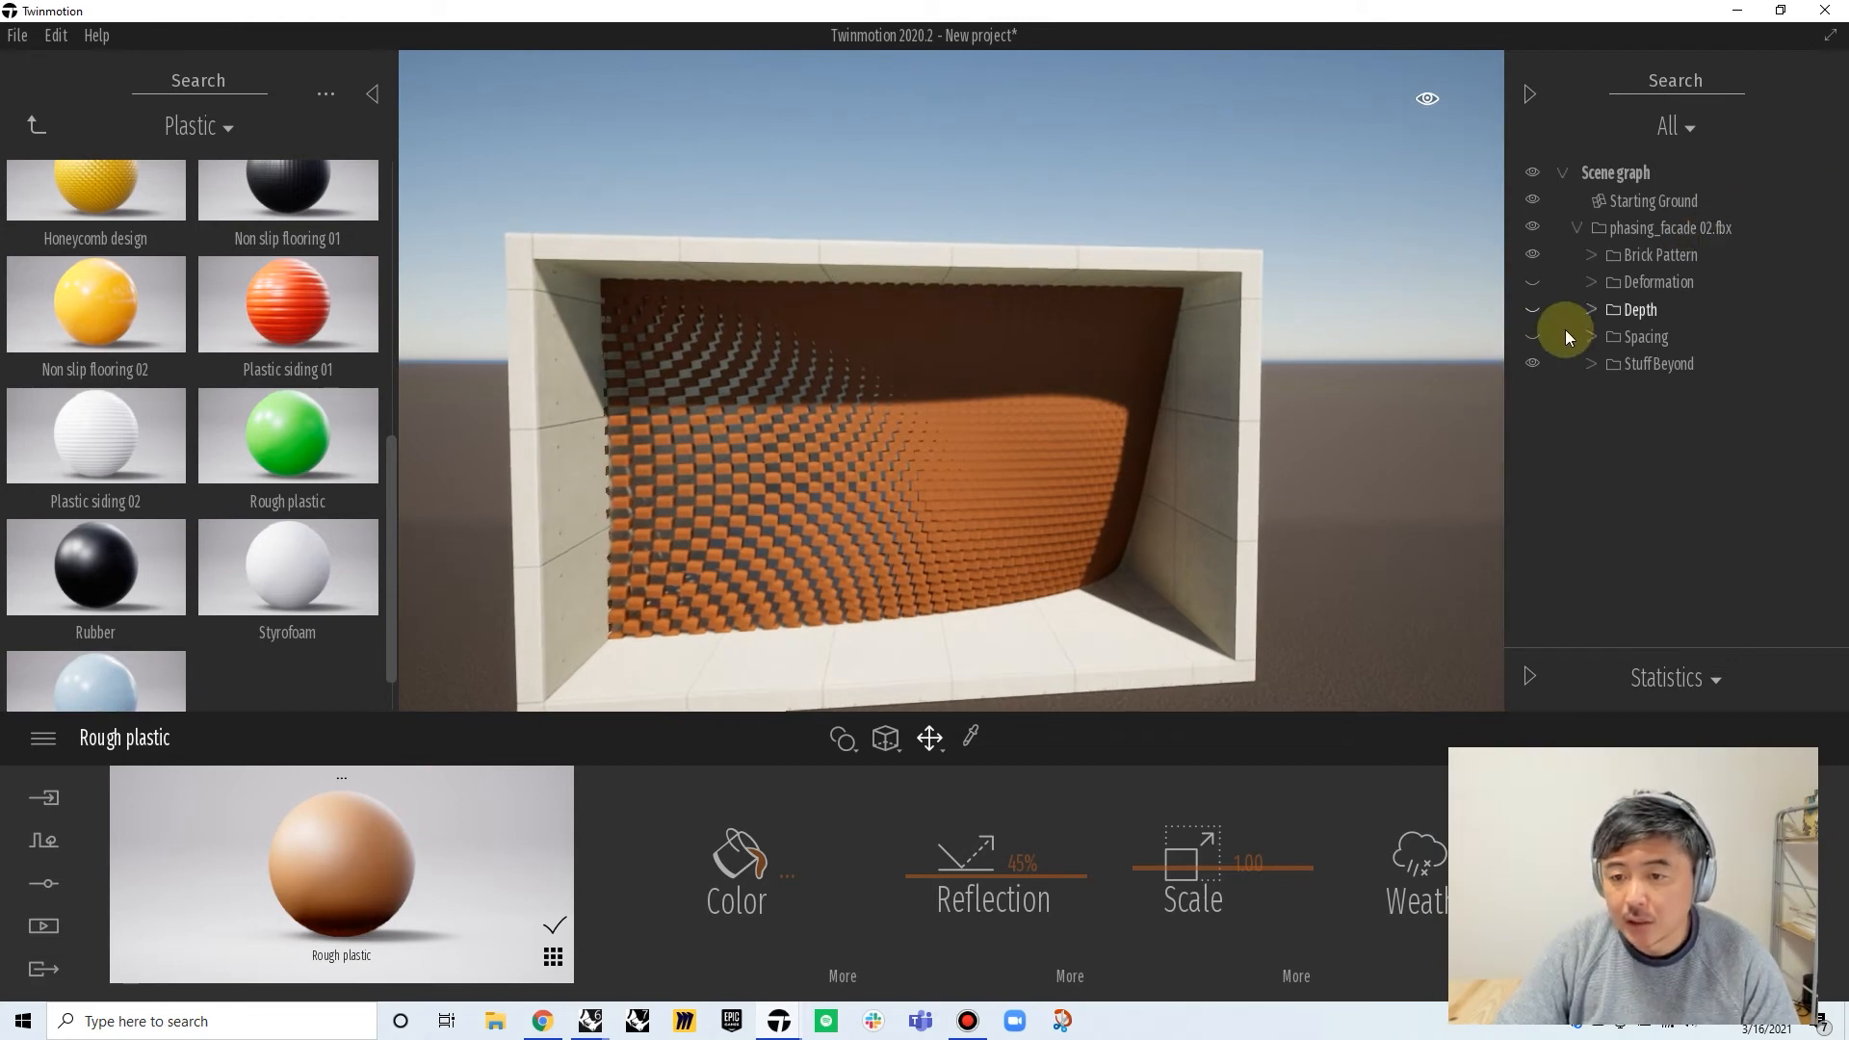
{"action": "left_click", "coordinate": [1533, 254]}
{"action": "left_click", "coordinate": [1533, 282]}
{"action": "left_click", "coordinate": [1533, 282]}
{"action": "left_click", "coordinate": [1533, 309]}
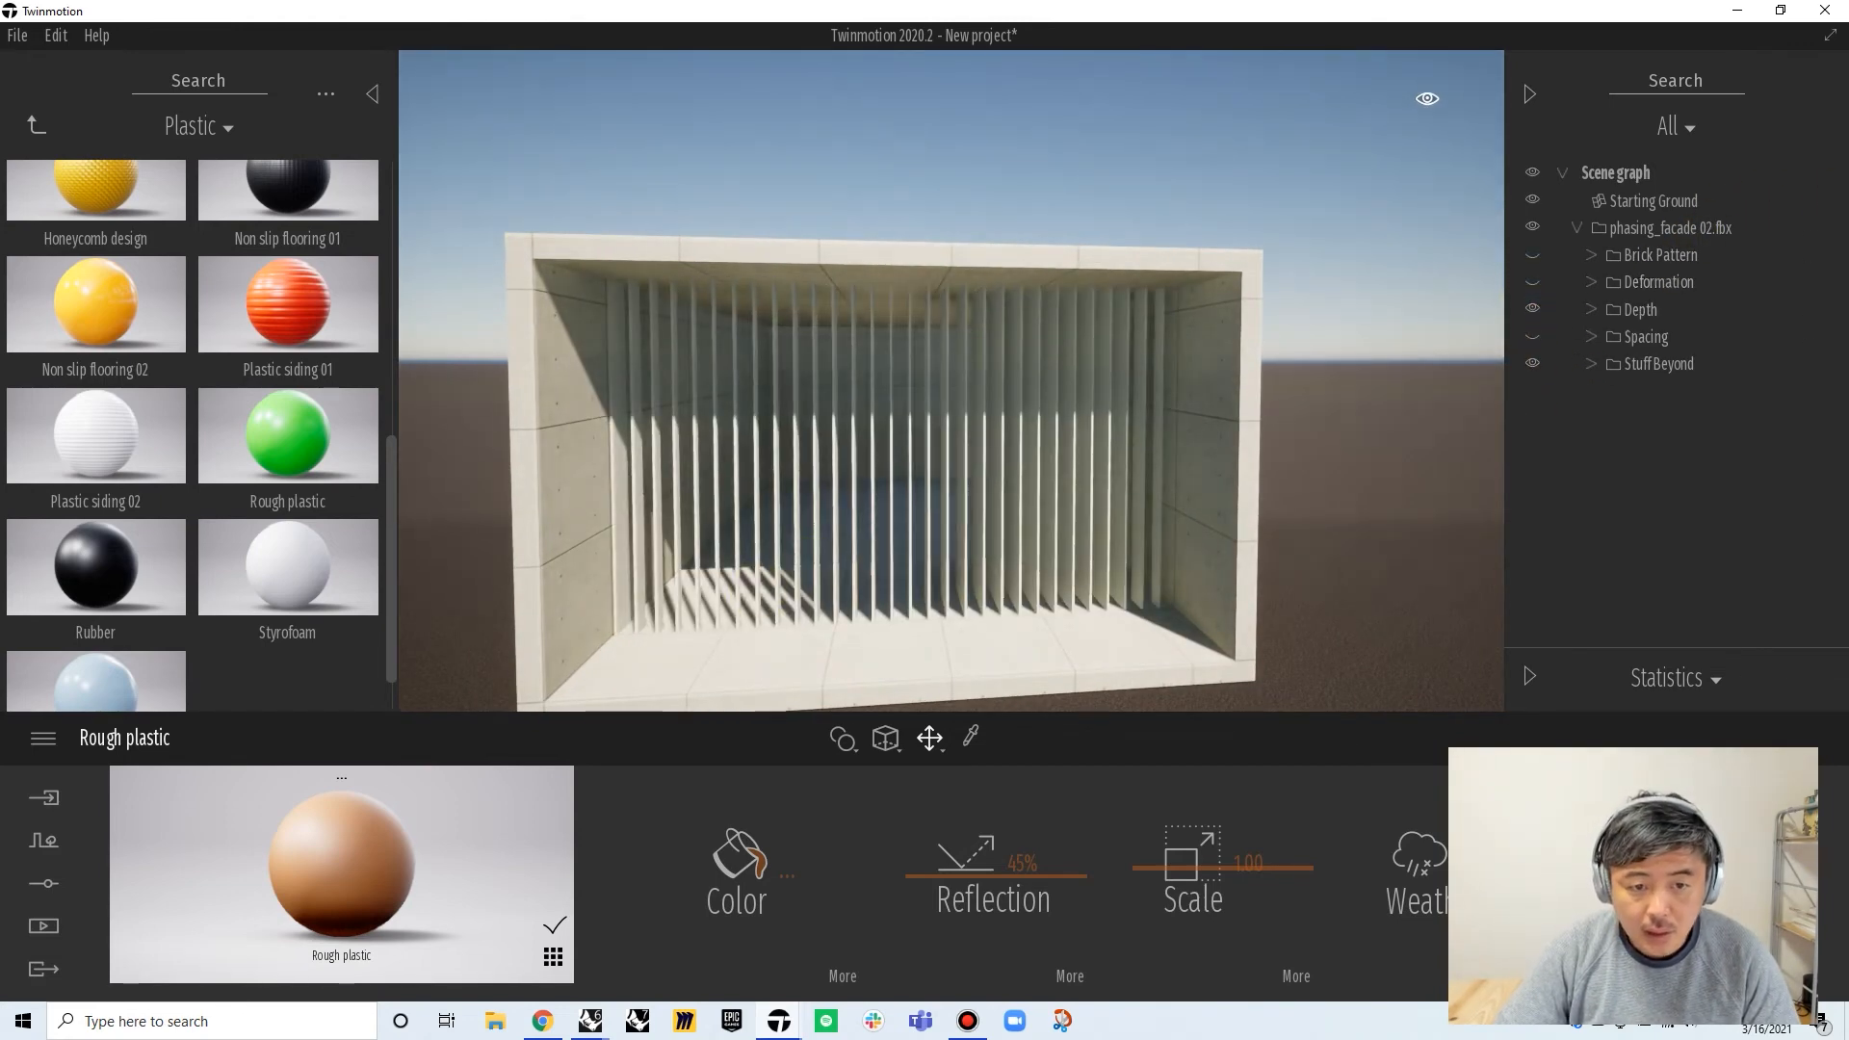
{"action": "scroll", "coordinate": [765, 588], "scroll_direction": "up", "scroll_amount": 3}
{"action": "left_click_drag", "start_coordinate": [300, 435], "coordinate": [1038, 447]}
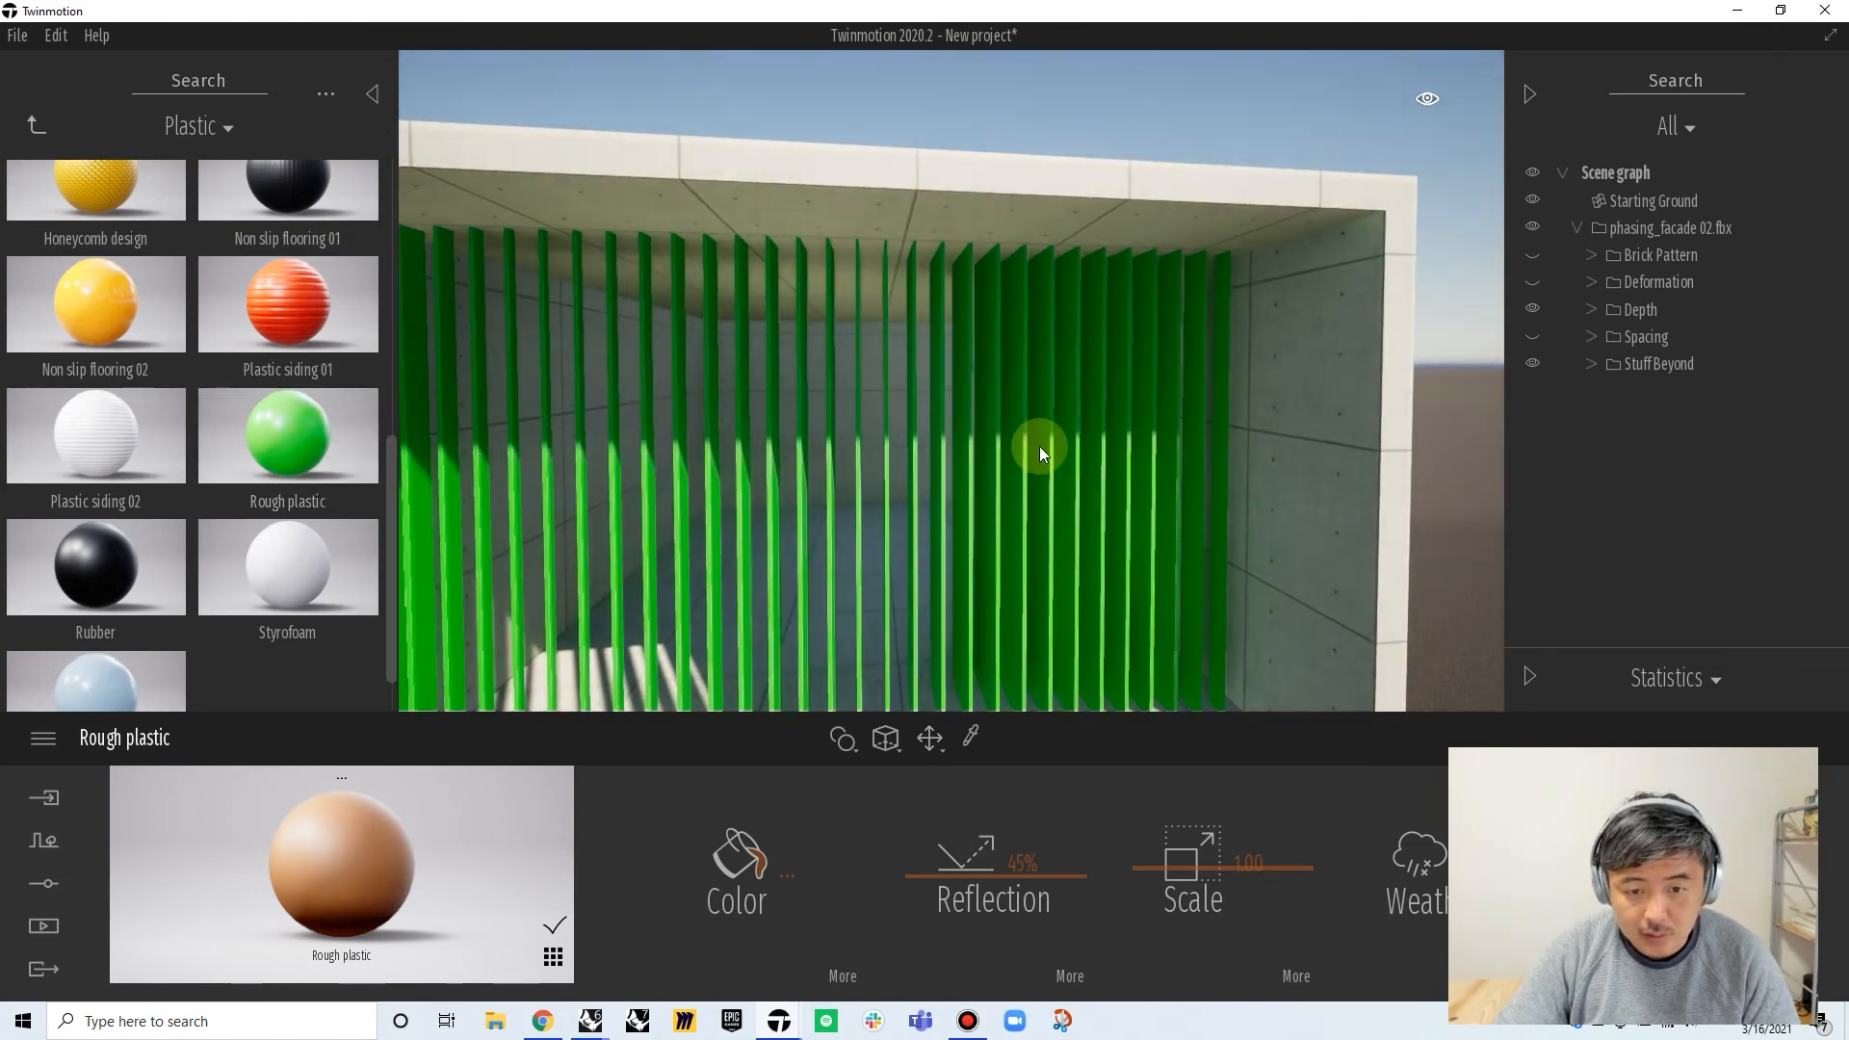
Change the color of the Depth fins' Rough plastic to dark navy blue, hex 061728
{"action": "left_click", "coordinate": [753, 844]}
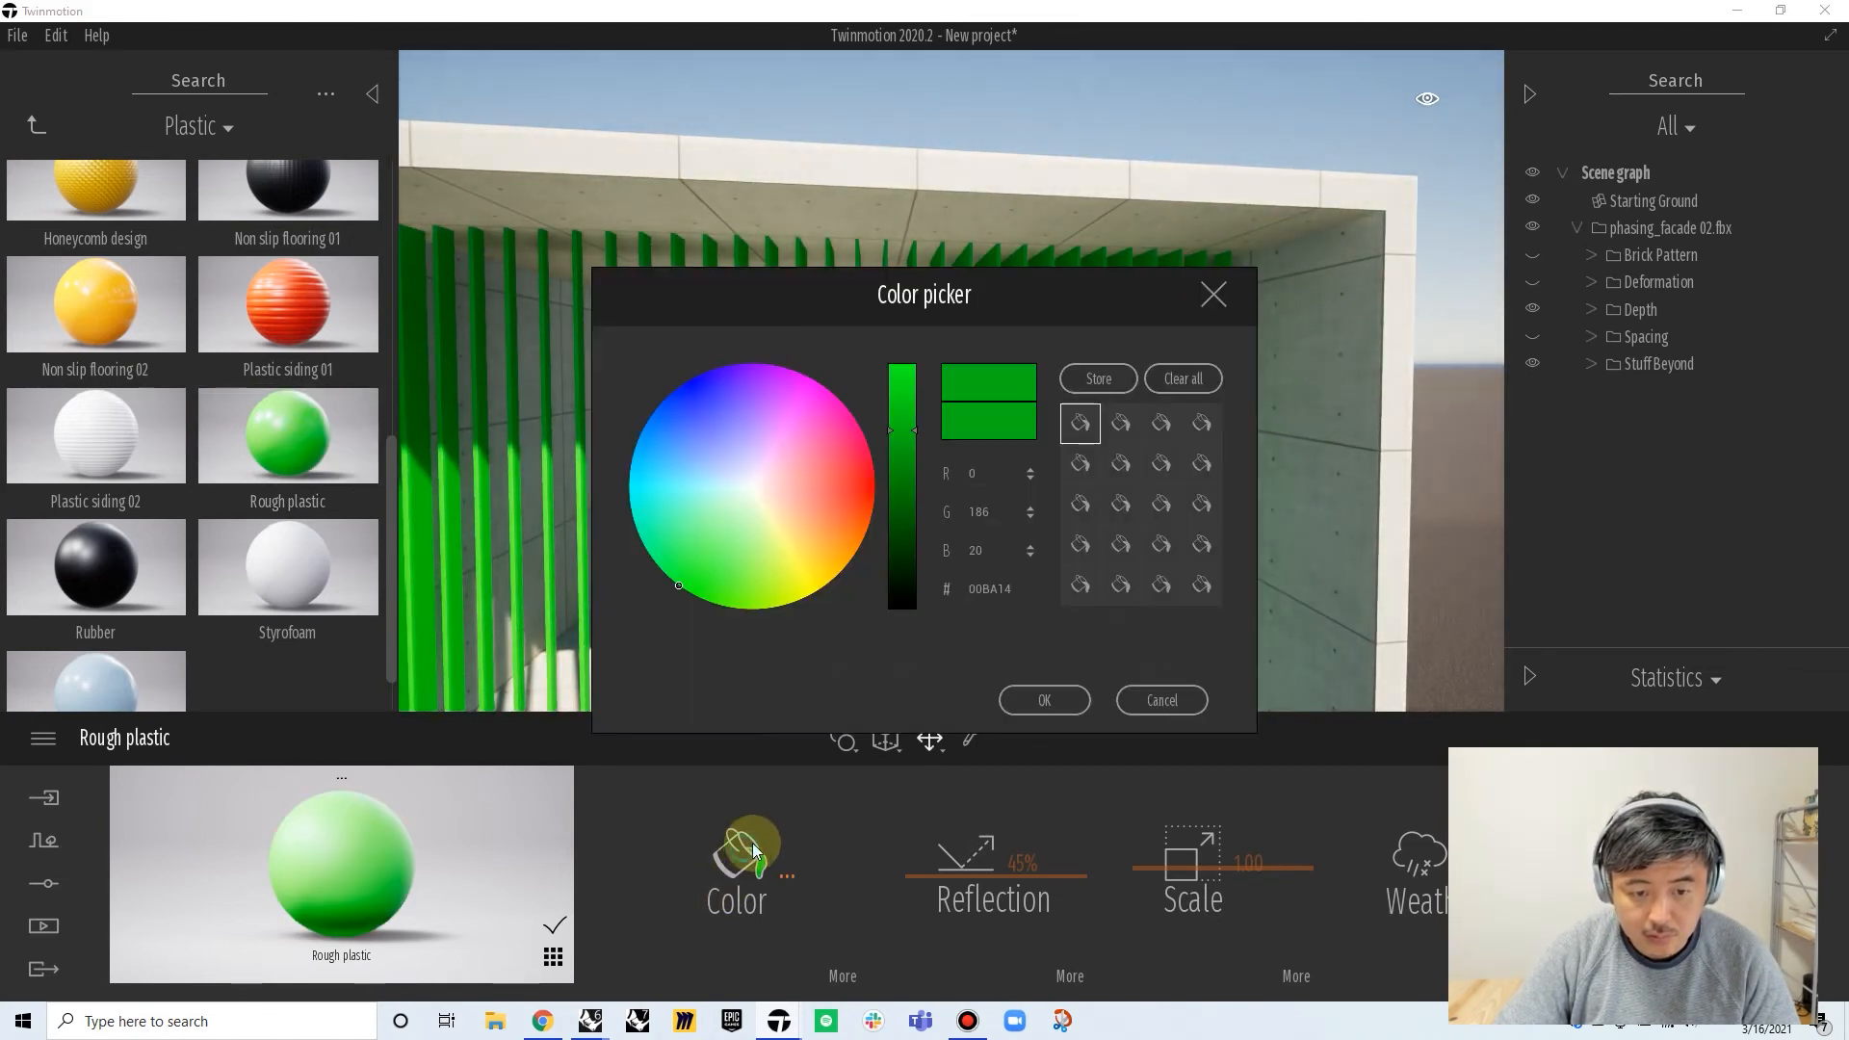
{"action": "left_click_drag", "start_coordinate": [725, 458], "coordinate": [665, 424]}
{"action": "left_click", "coordinate": [891, 437]}
{"action": "left_click_drag", "start_coordinate": [891, 438], "coordinate": [907, 557]}
{"action": "left_click_drag", "start_coordinate": [669, 420], "coordinate": [664, 435]}
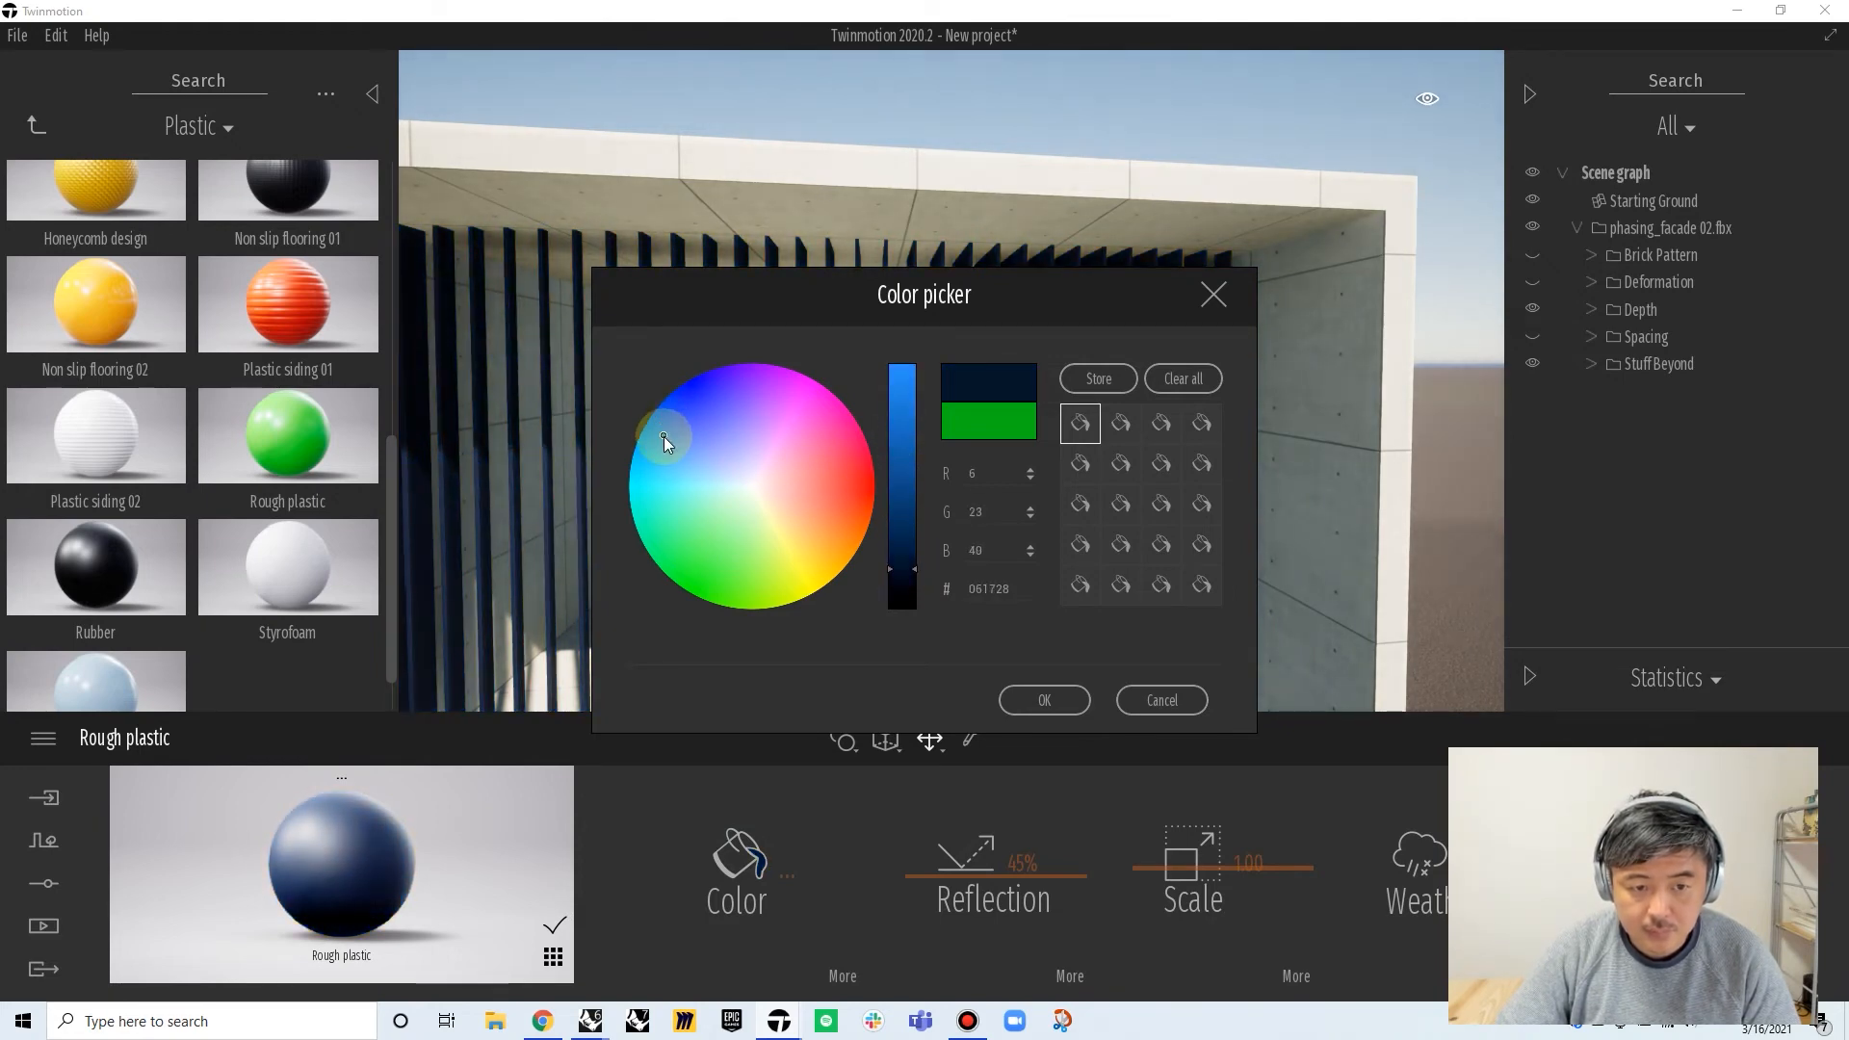
{"action": "left_click", "coordinate": [1055, 702]}
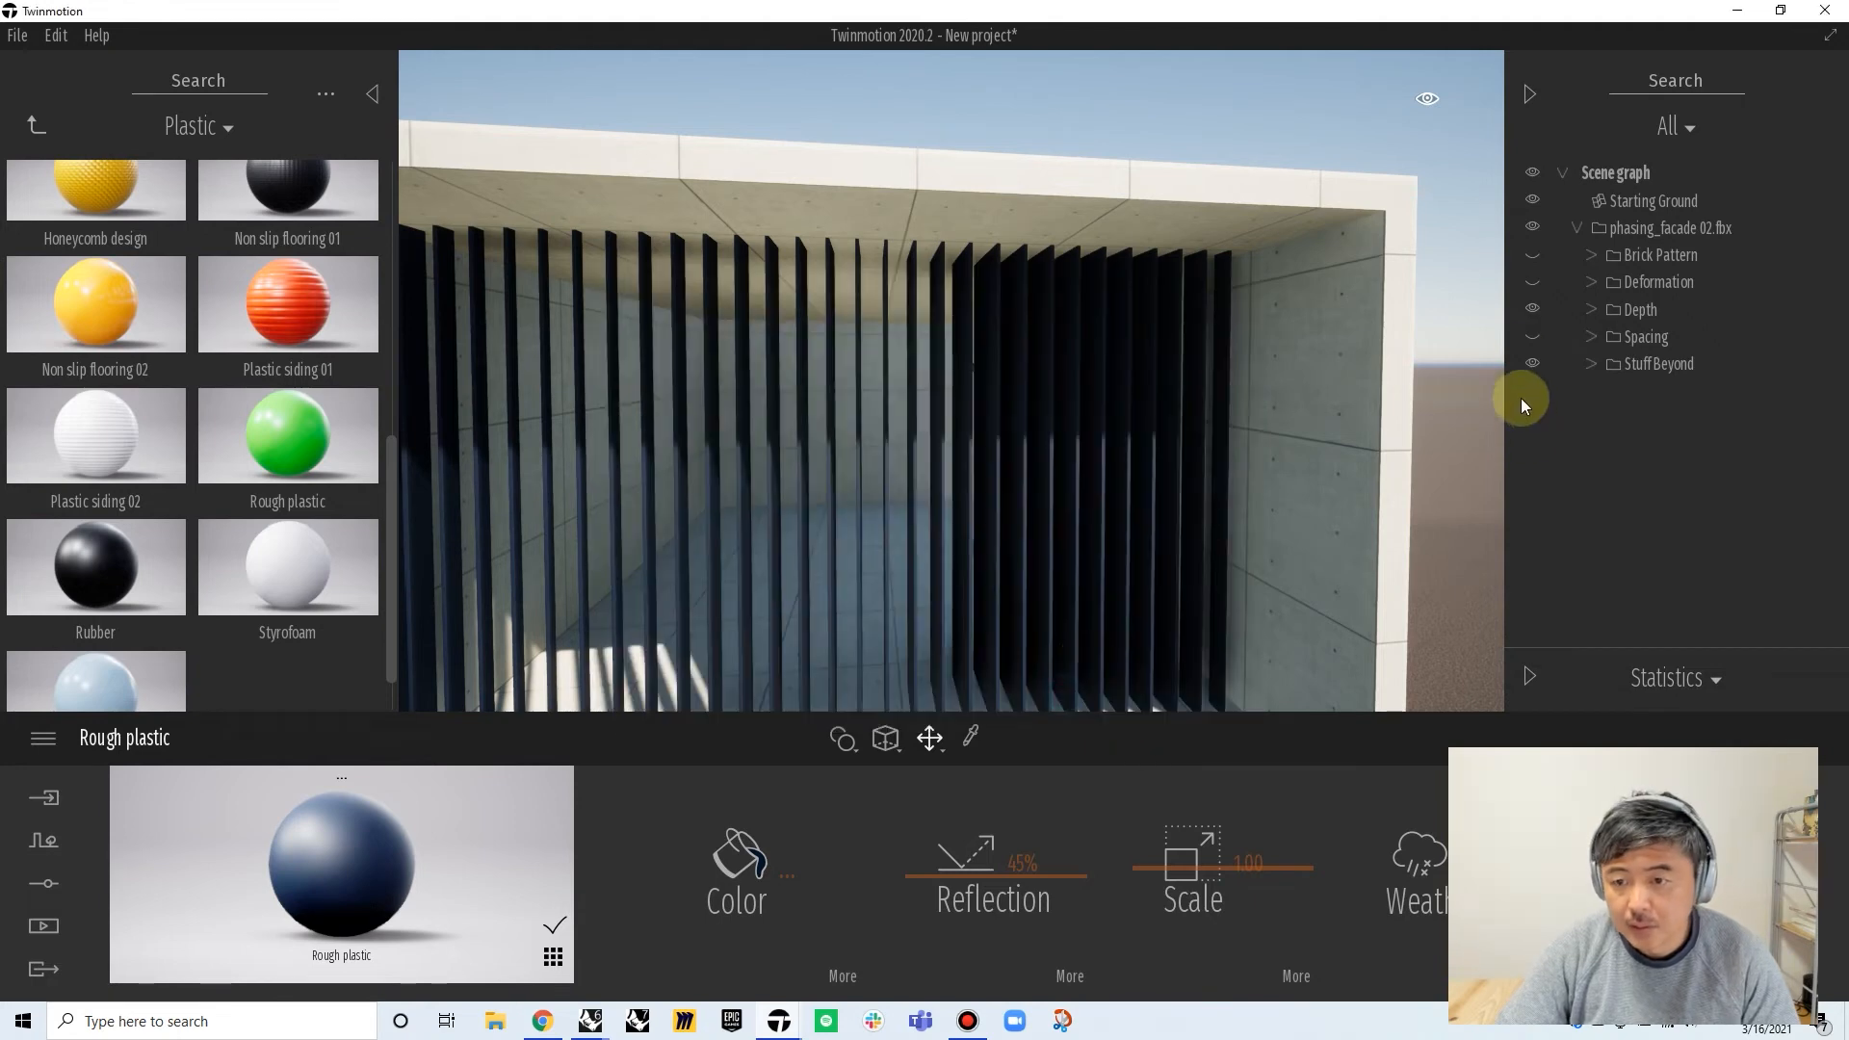
Show Spacing instead of Depth and apply the Blue tinted glass material to its vertical fins
{"action": "left_click", "coordinate": [1534, 312]}
{"action": "left_click", "coordinate": [1532, 337]}
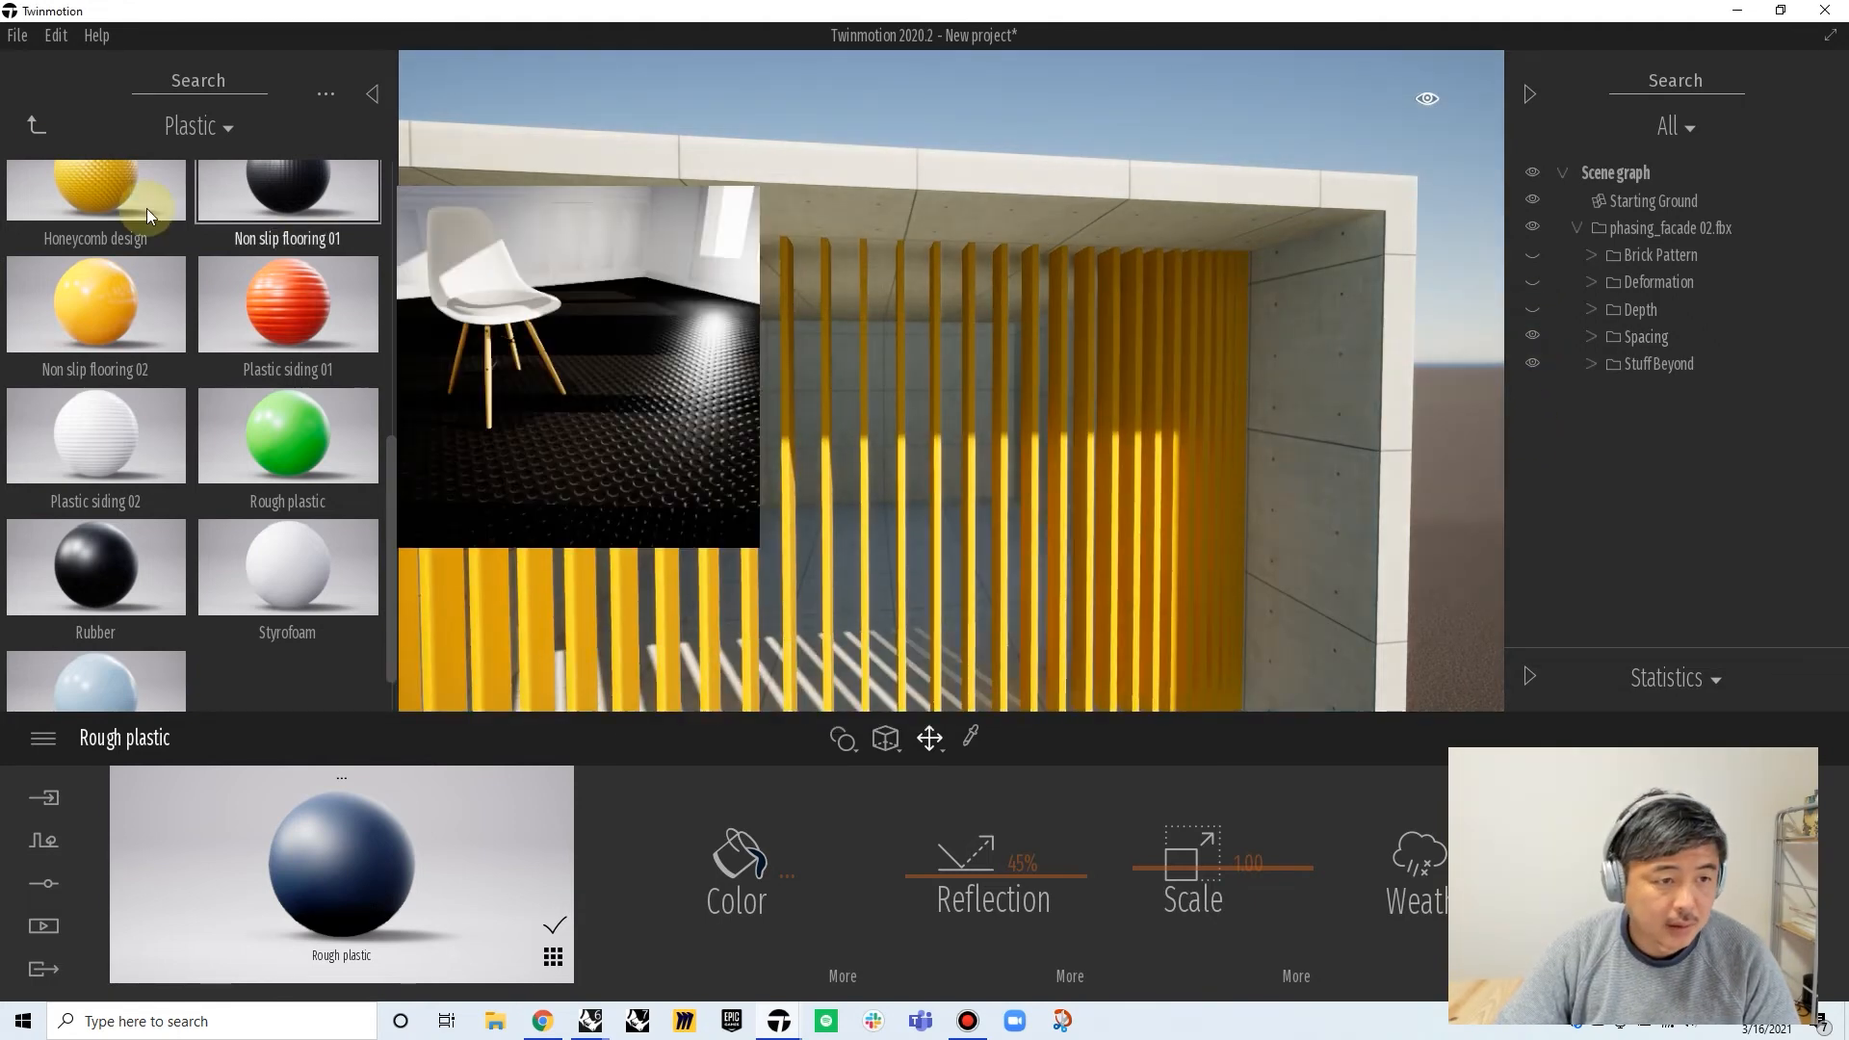
{"action": "left_click", "coordinate": [37, 125]}
{"action": "left_click", "coordinate": [108, 241]}
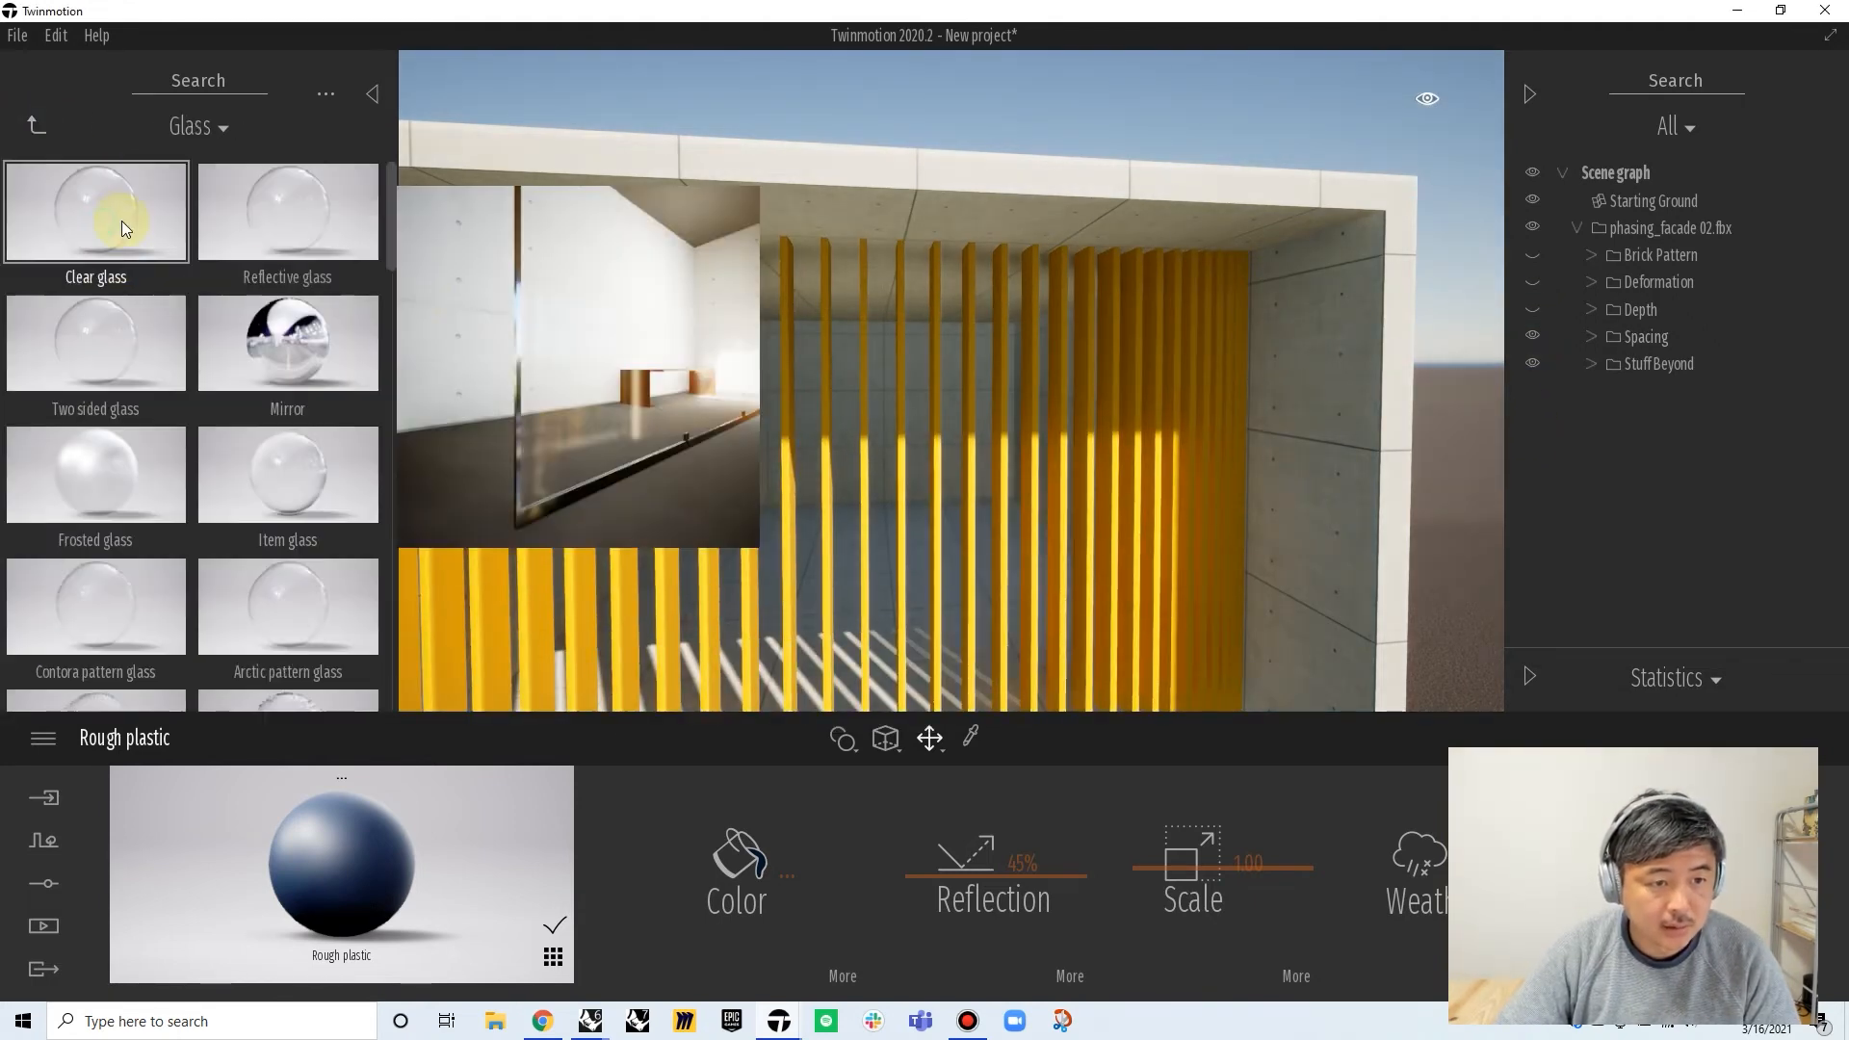
{"action": "scroll", "coordinate": [268, 555], "scroll_direction": "down", "scroll_amount": 8}
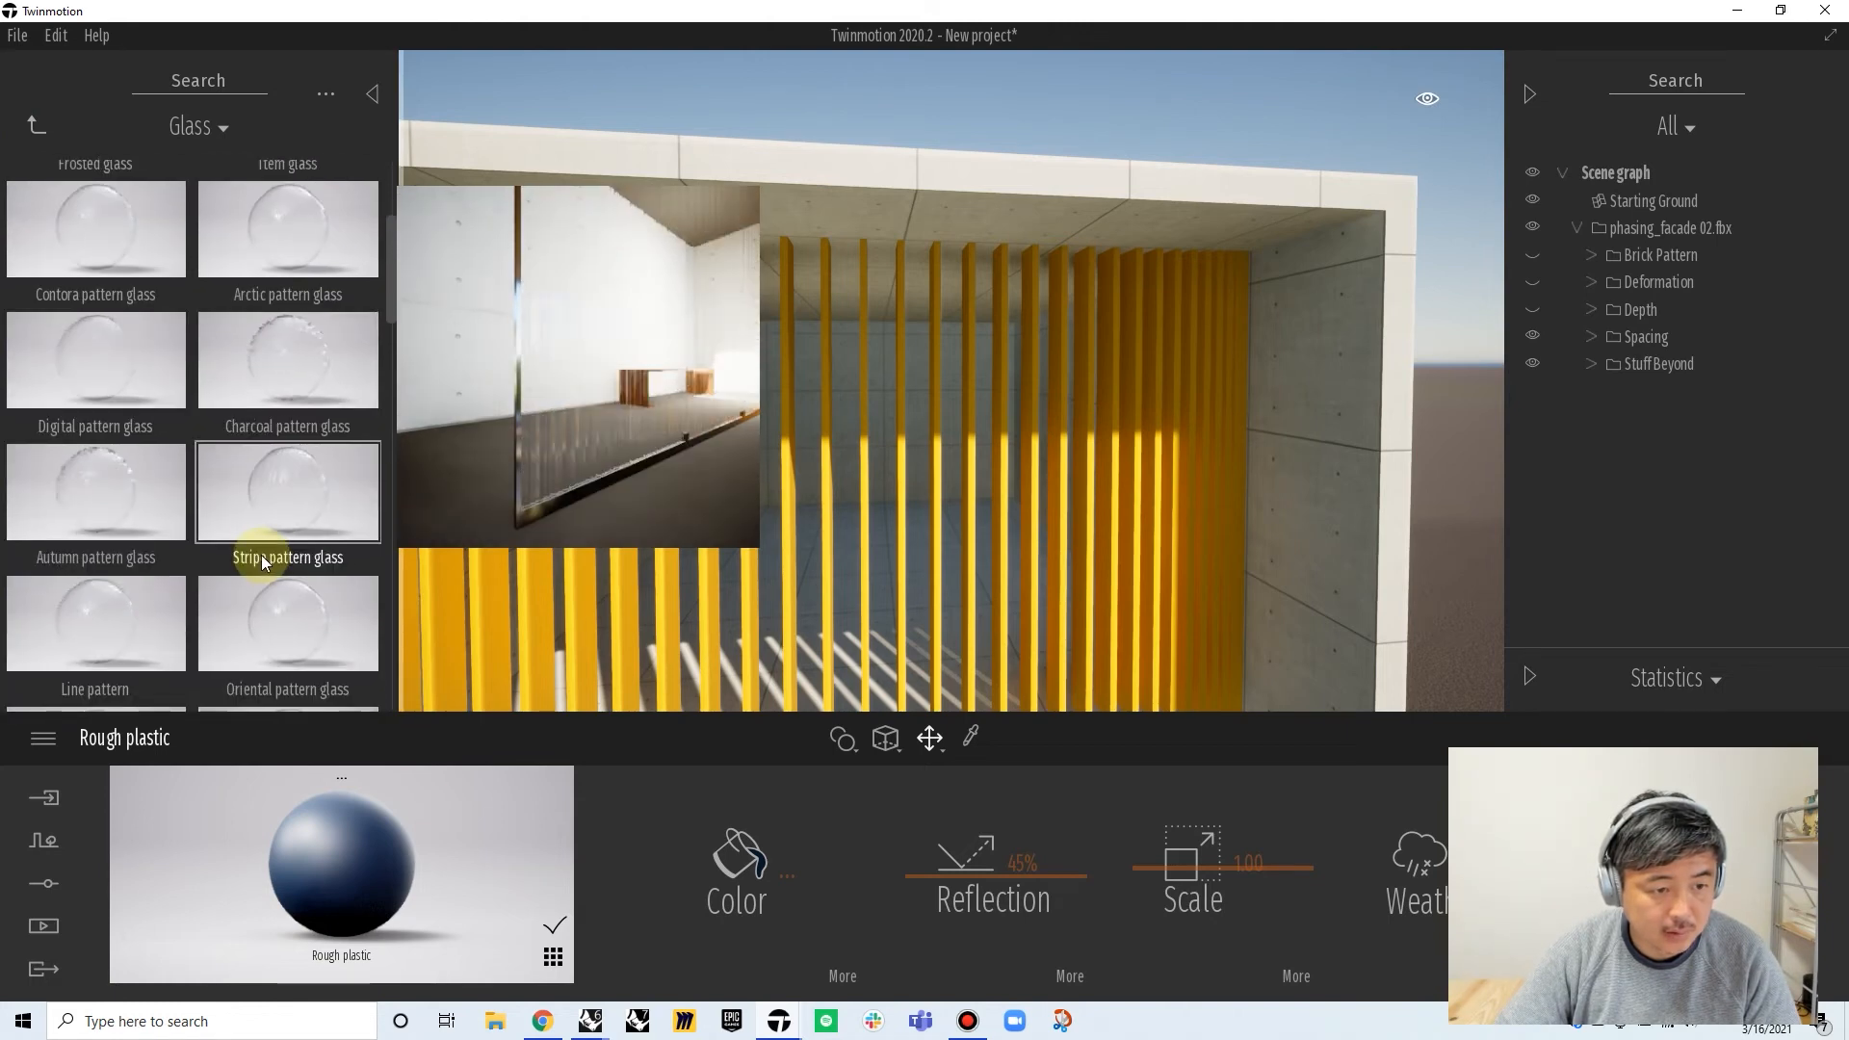
{"action": "scroll", "coordinate": [259, 561], "scroll_direction": "down", "scroll_amount": 6}
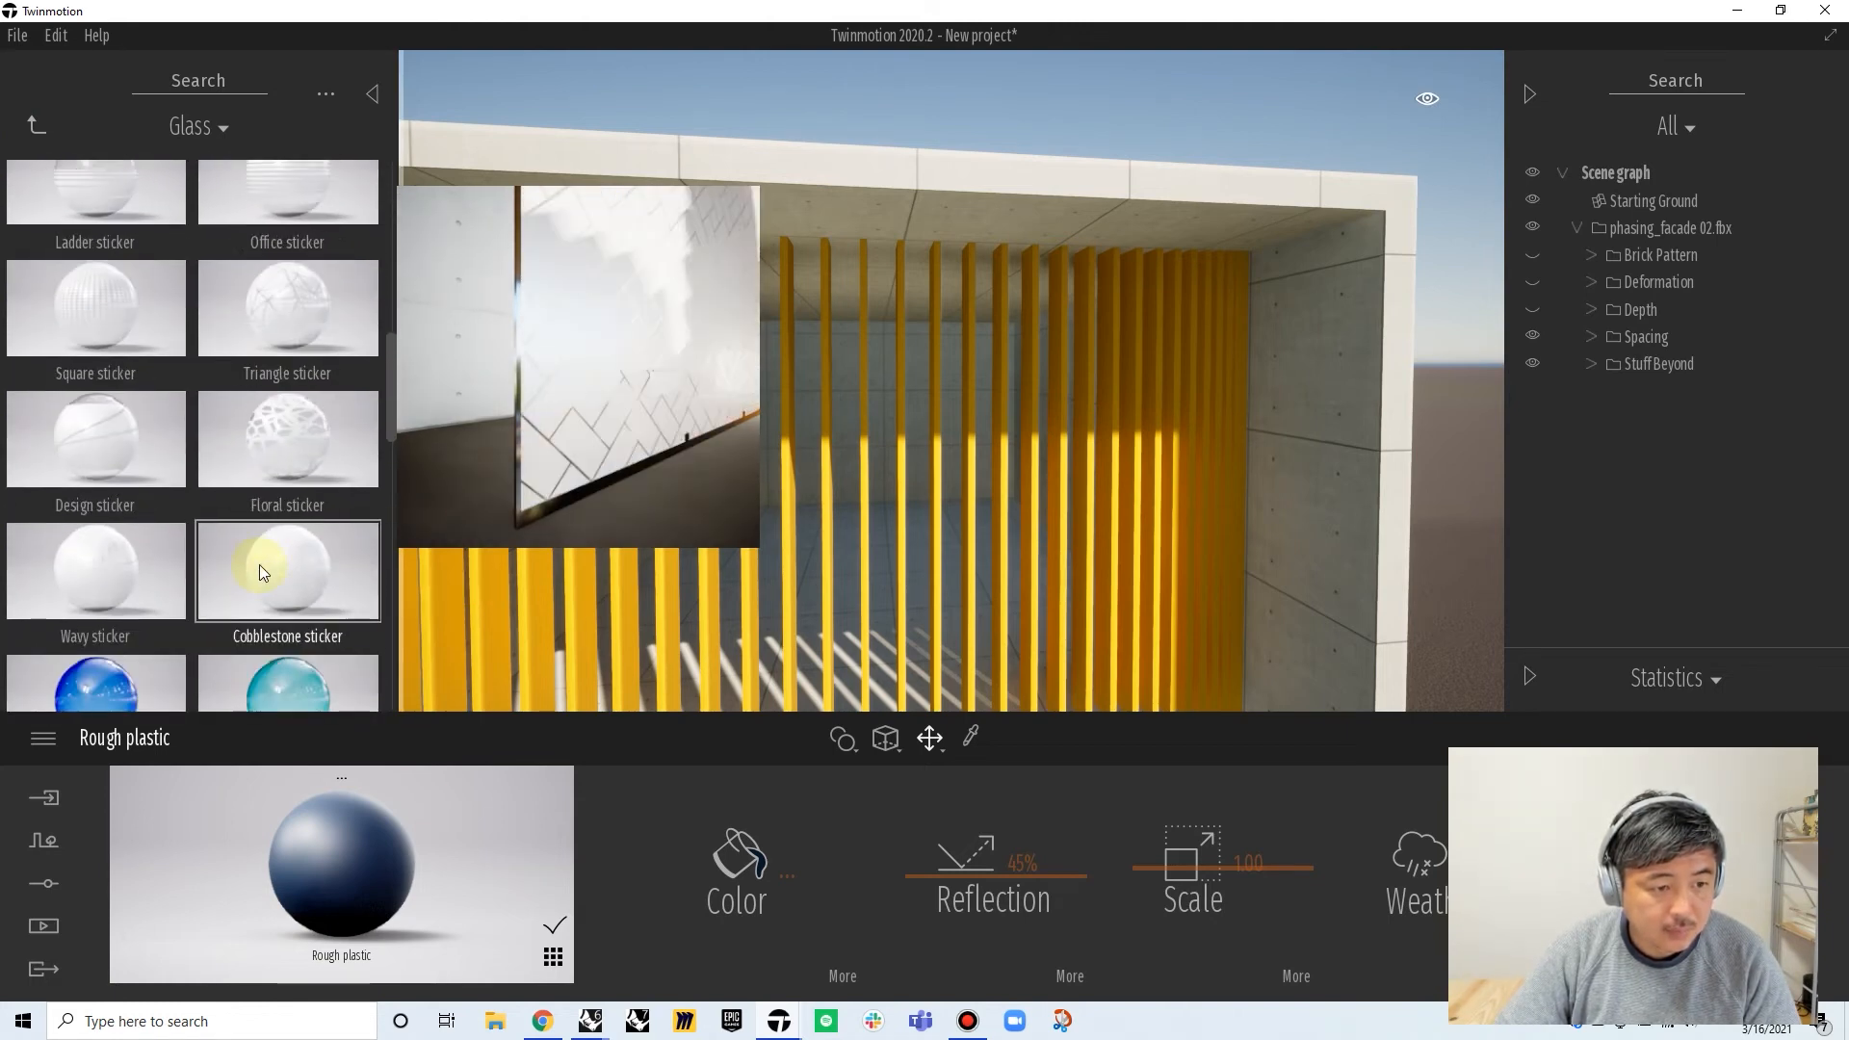
{"action": "scroll", "coordinate": [258, 569], "scroll_direction": "down", "scroll_amount": 1}
{"action": "left_click_drag", "start_coordinate": [82, 523], "coordinate": [580, 551]}
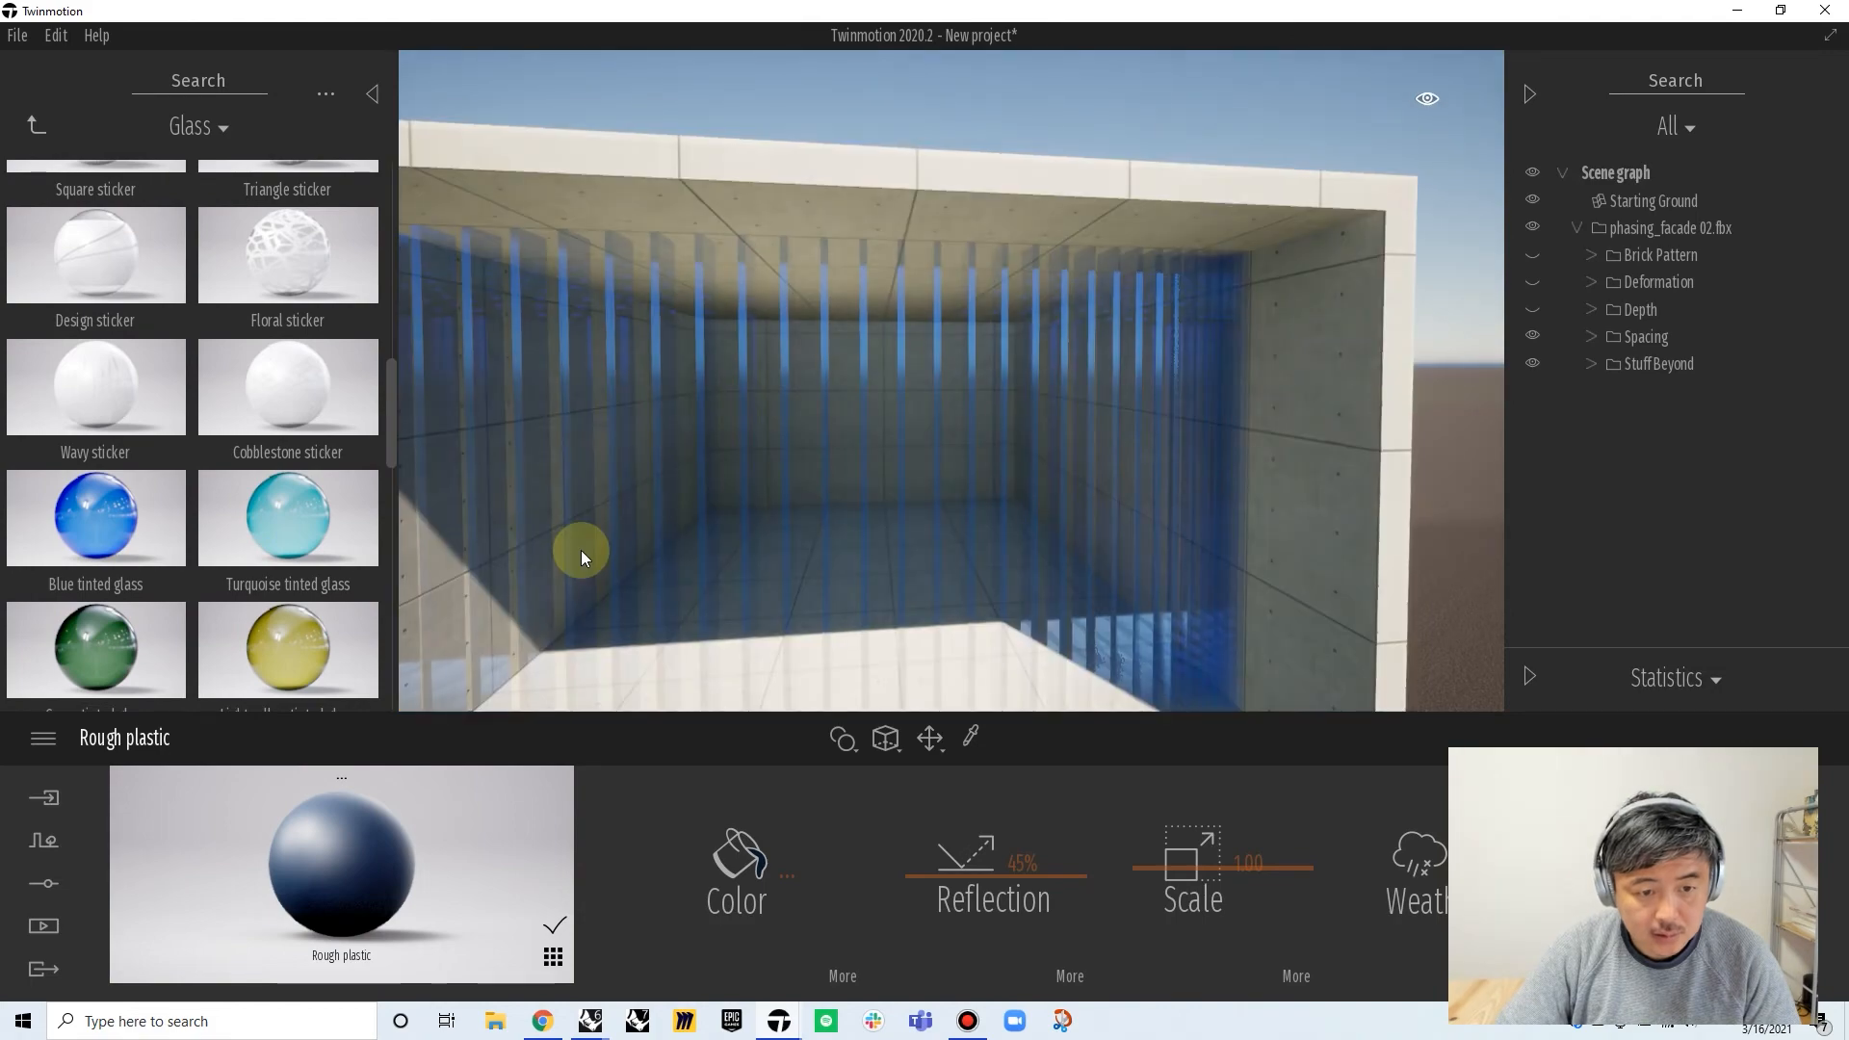
Raise the opacity of the Spacing fins' Blue tinted glass to 99%
{"action": "left_click_drag", "start_coordinate": [1077, 880], "coordinate": [1059, 770]}
{"action": "middle_click_drag", "start_coordinate": [1002, 550], "coordinate": [828, 317], "text": "shift"}
{"action": "middle_click_drag", "start_coordinate": [954, 578], "coordinate": [941, 587]}
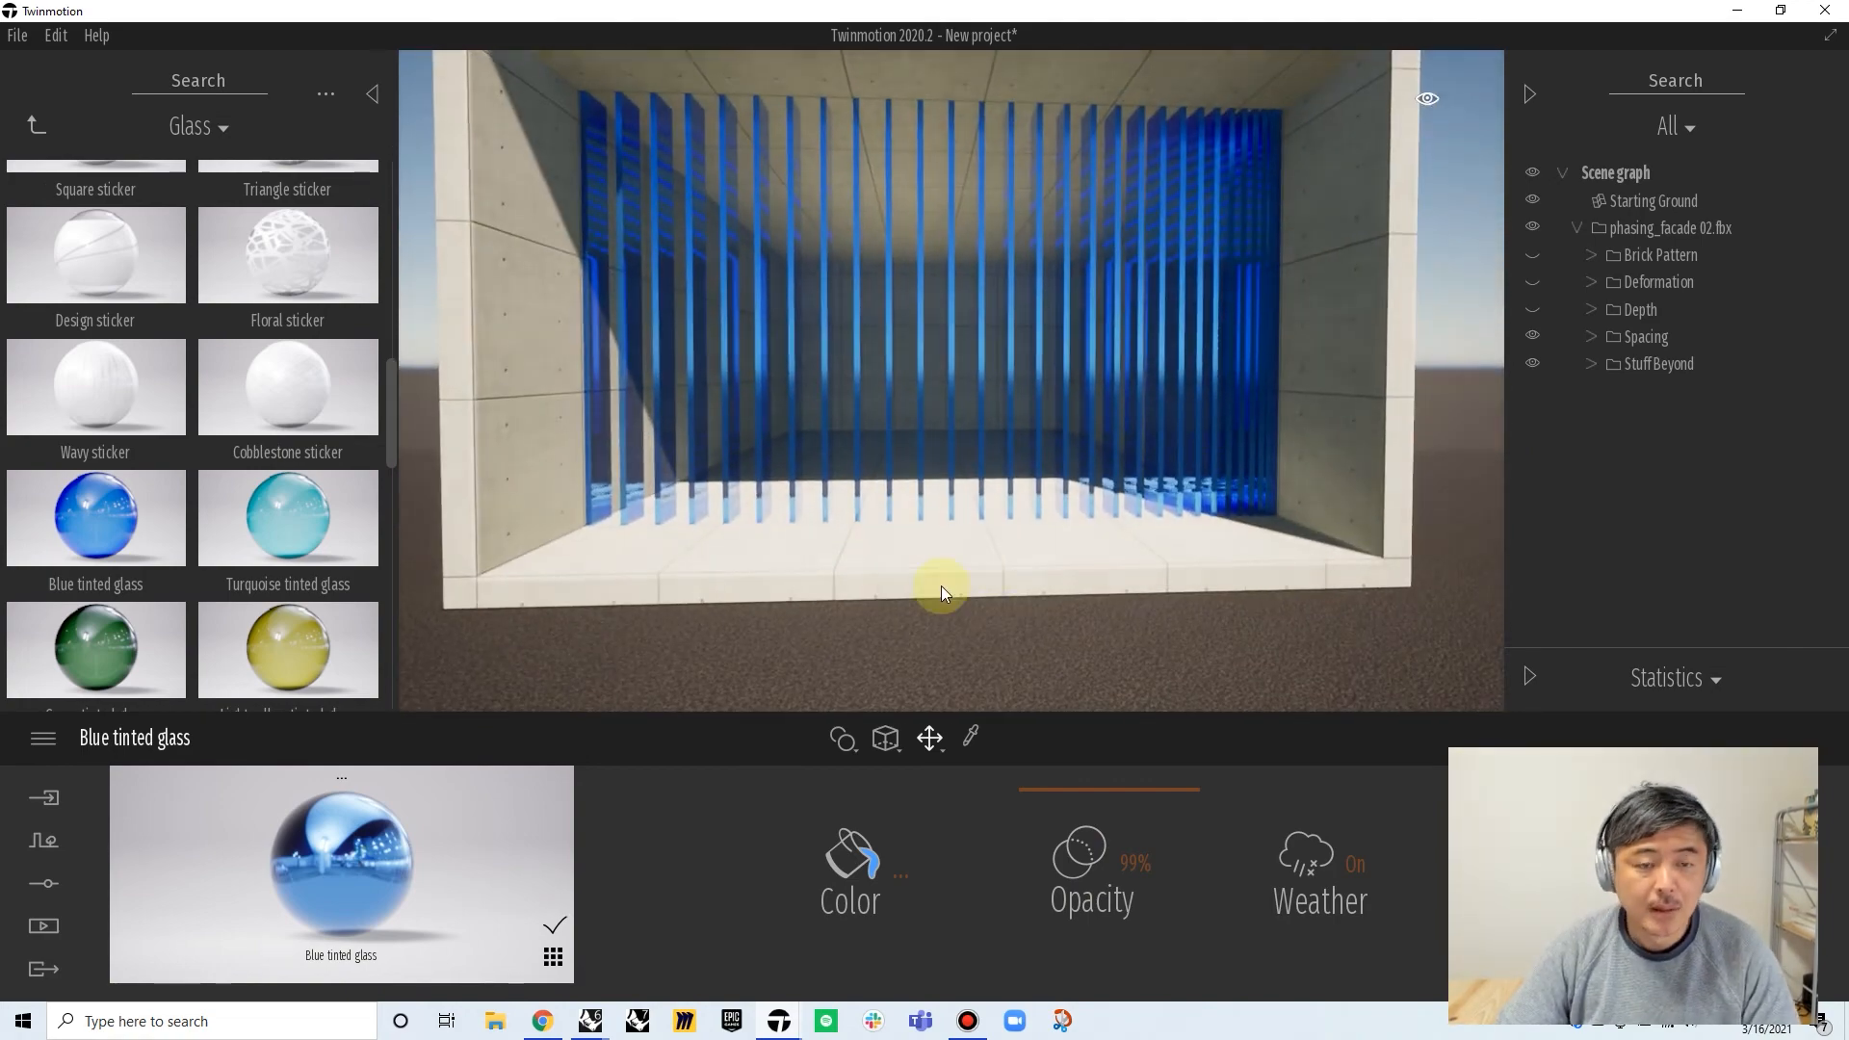
Darken the color of the Blue tinted glass to hex 19324F
{"action": "left_click", "coordinate": [851, 856]}
{"action": "left_click_drag", "start_coordinate": [902, 377], "coordinate": [901, 531]}
{"action": "left_click", "coordinate": [1053, 607]}
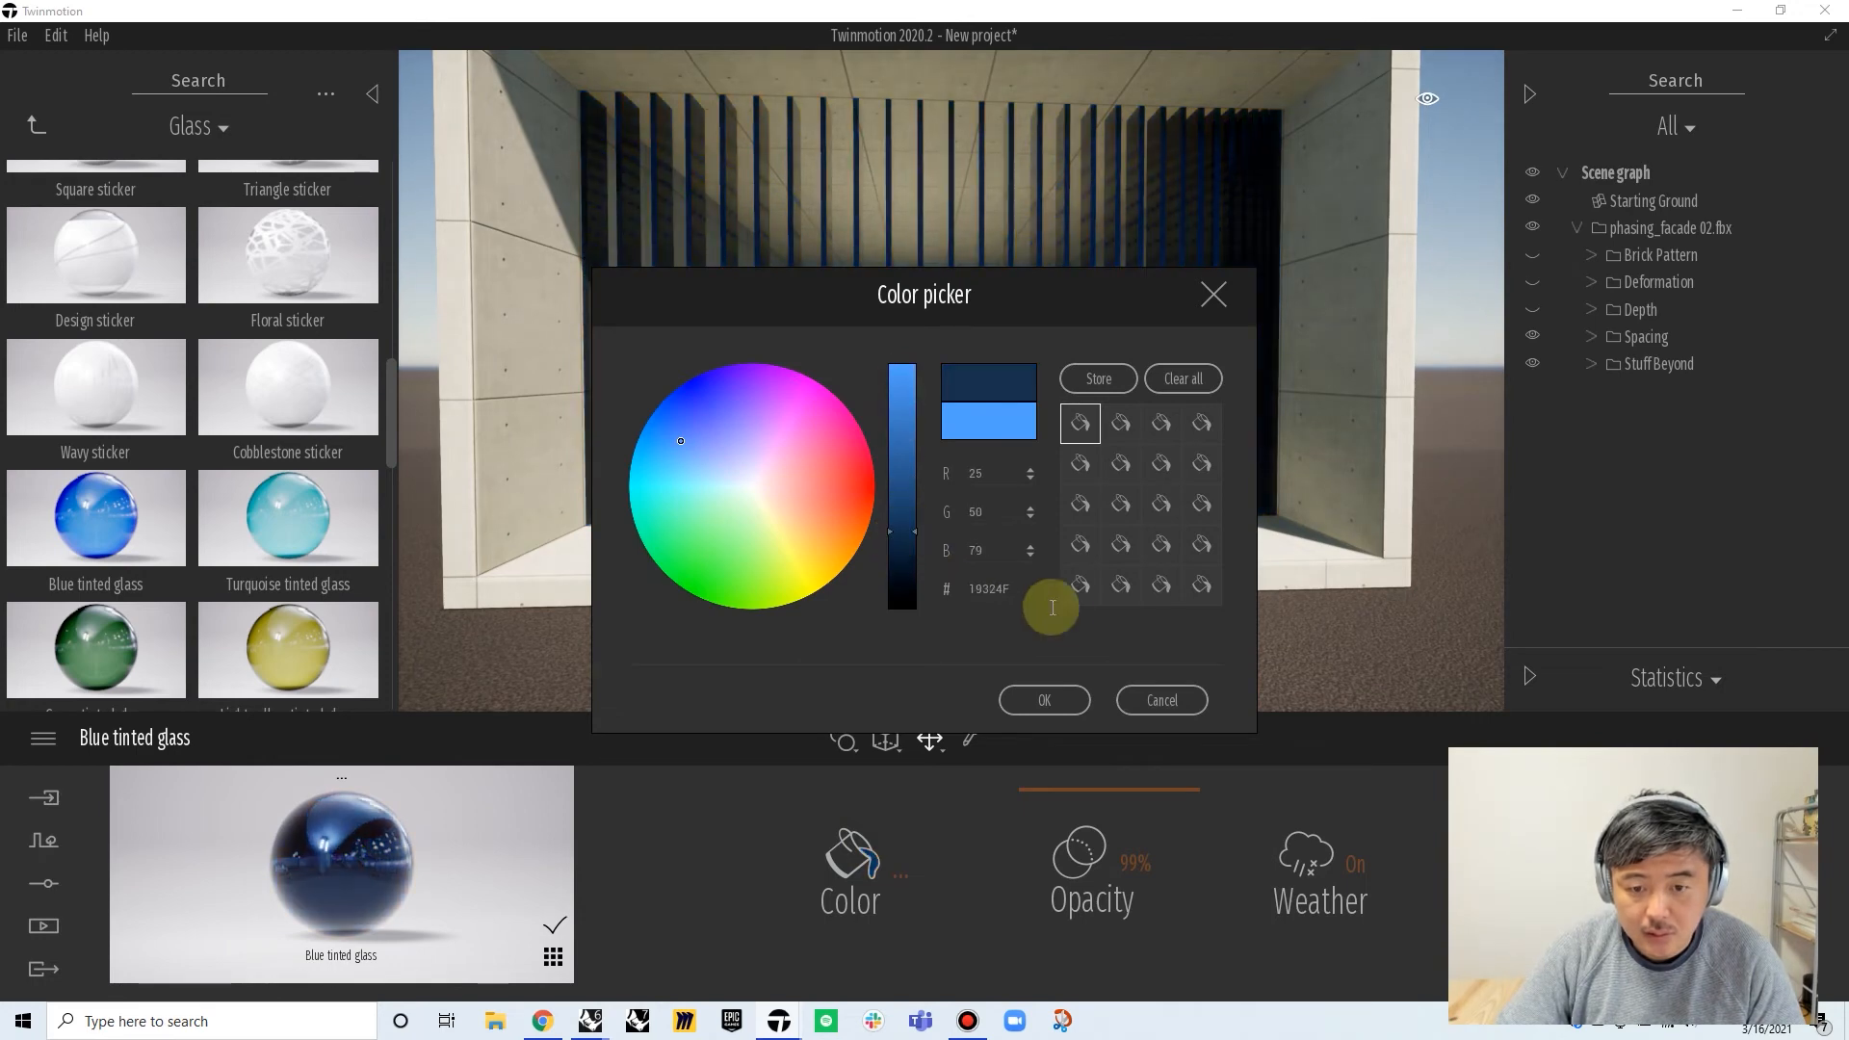
{"action": "left_click", "coordinate": [1044, 699]}
Place the Ania Tina talking cutout character on the box floor in front of the Spacing fins
{"action": "middle_click_drag", "start_coordinate": [894, 439], "coordinate": [764, 433]}
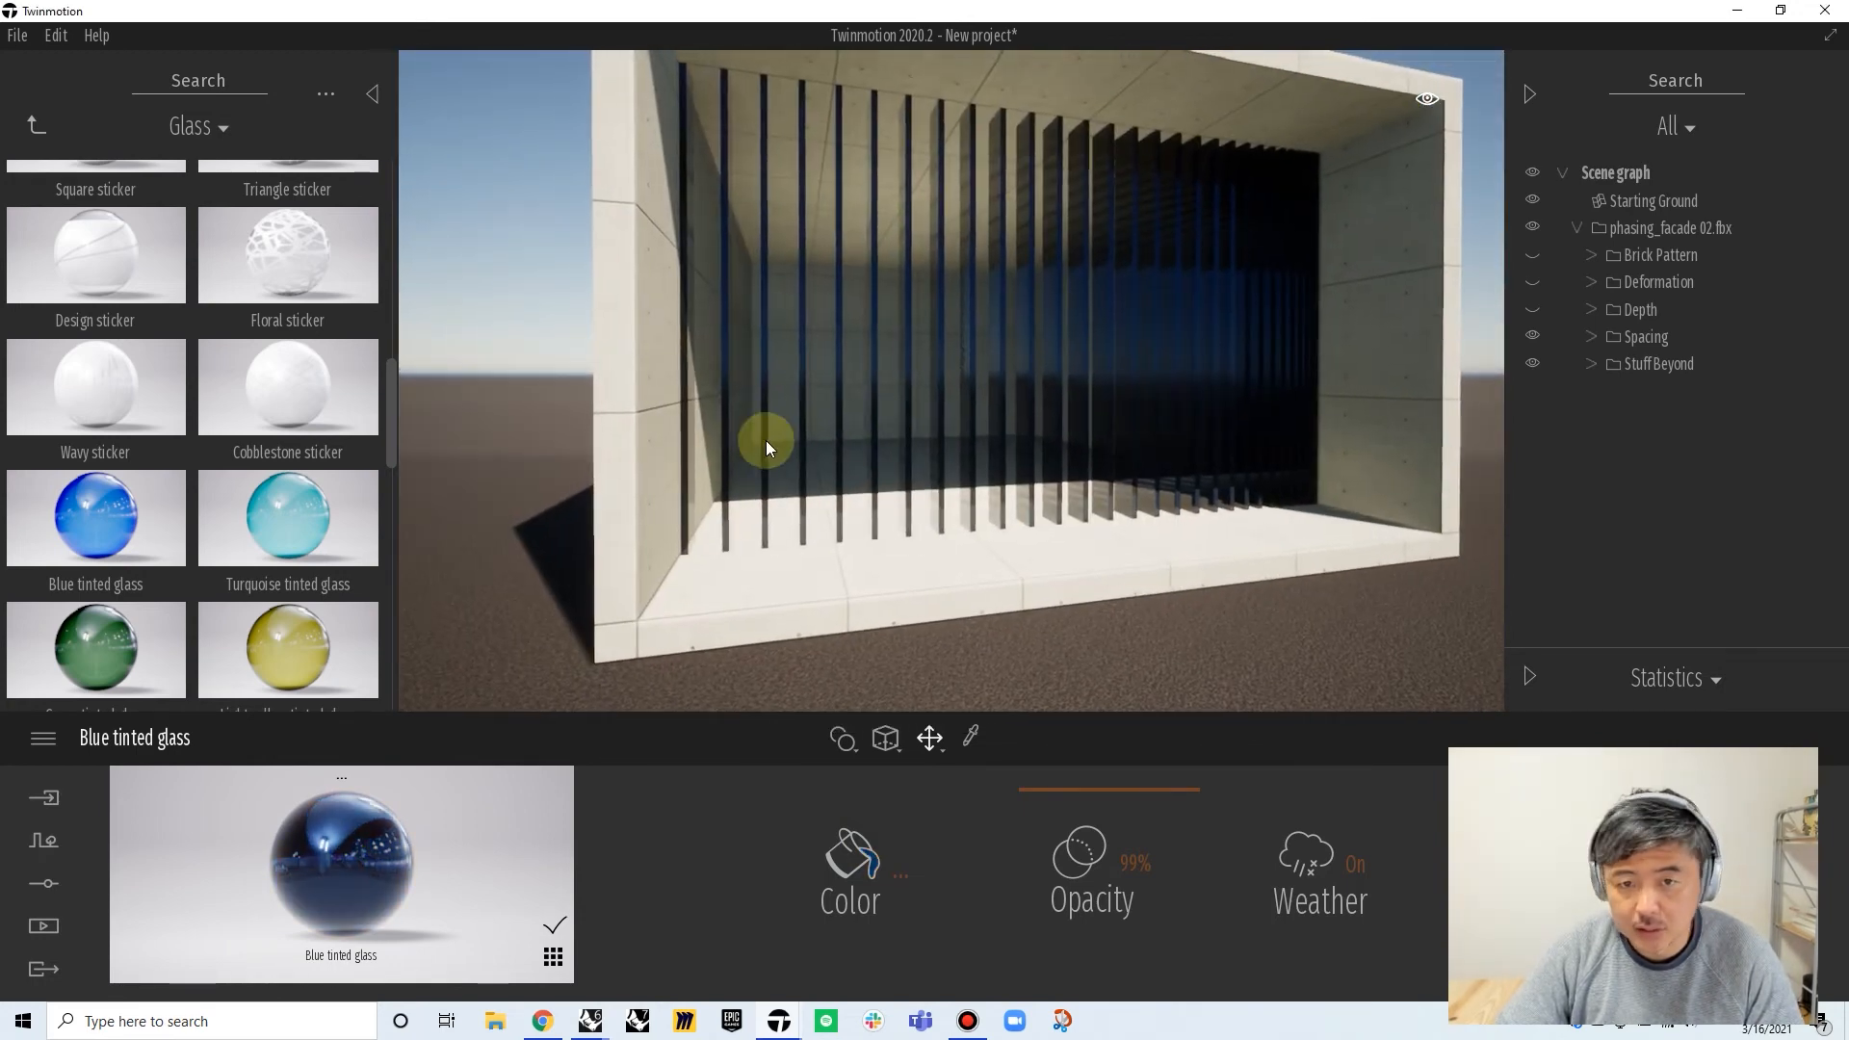
{"action": "left_click", "coordinate": [36, 128]}
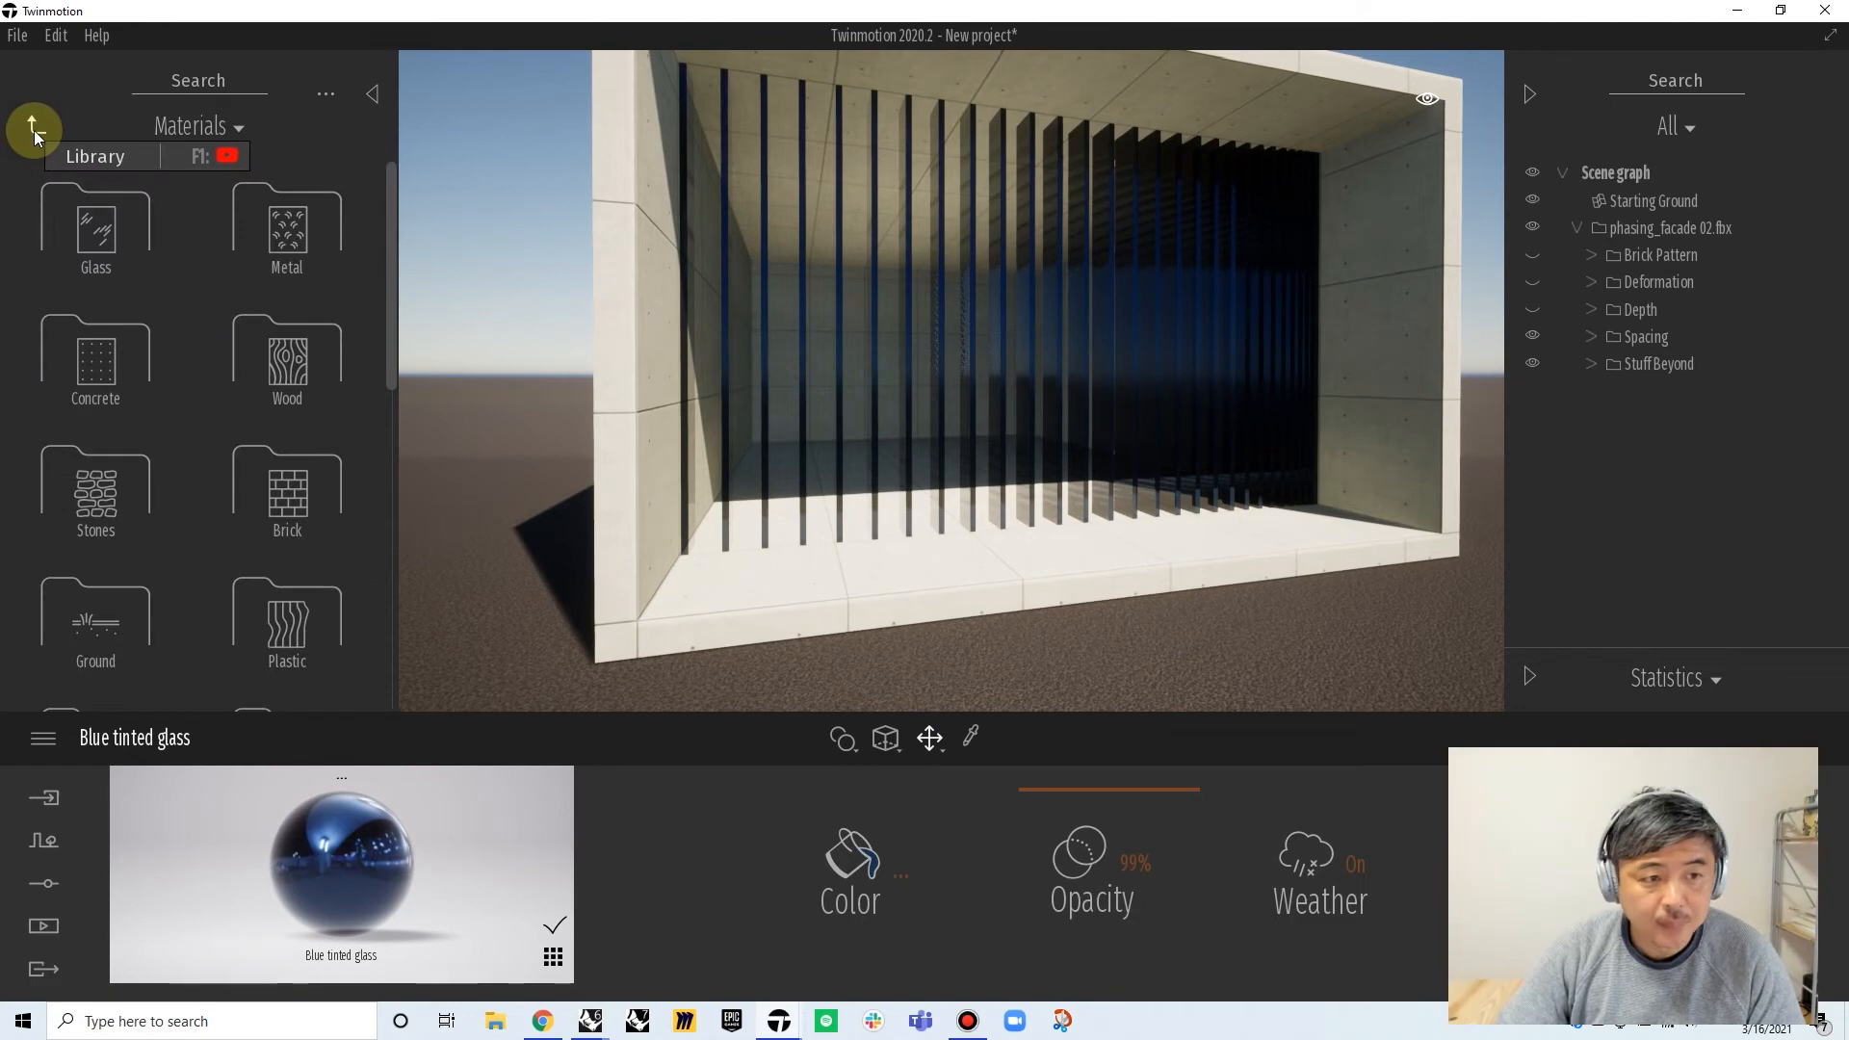
{"action": "left_click", "coordinate": [35, 130]}
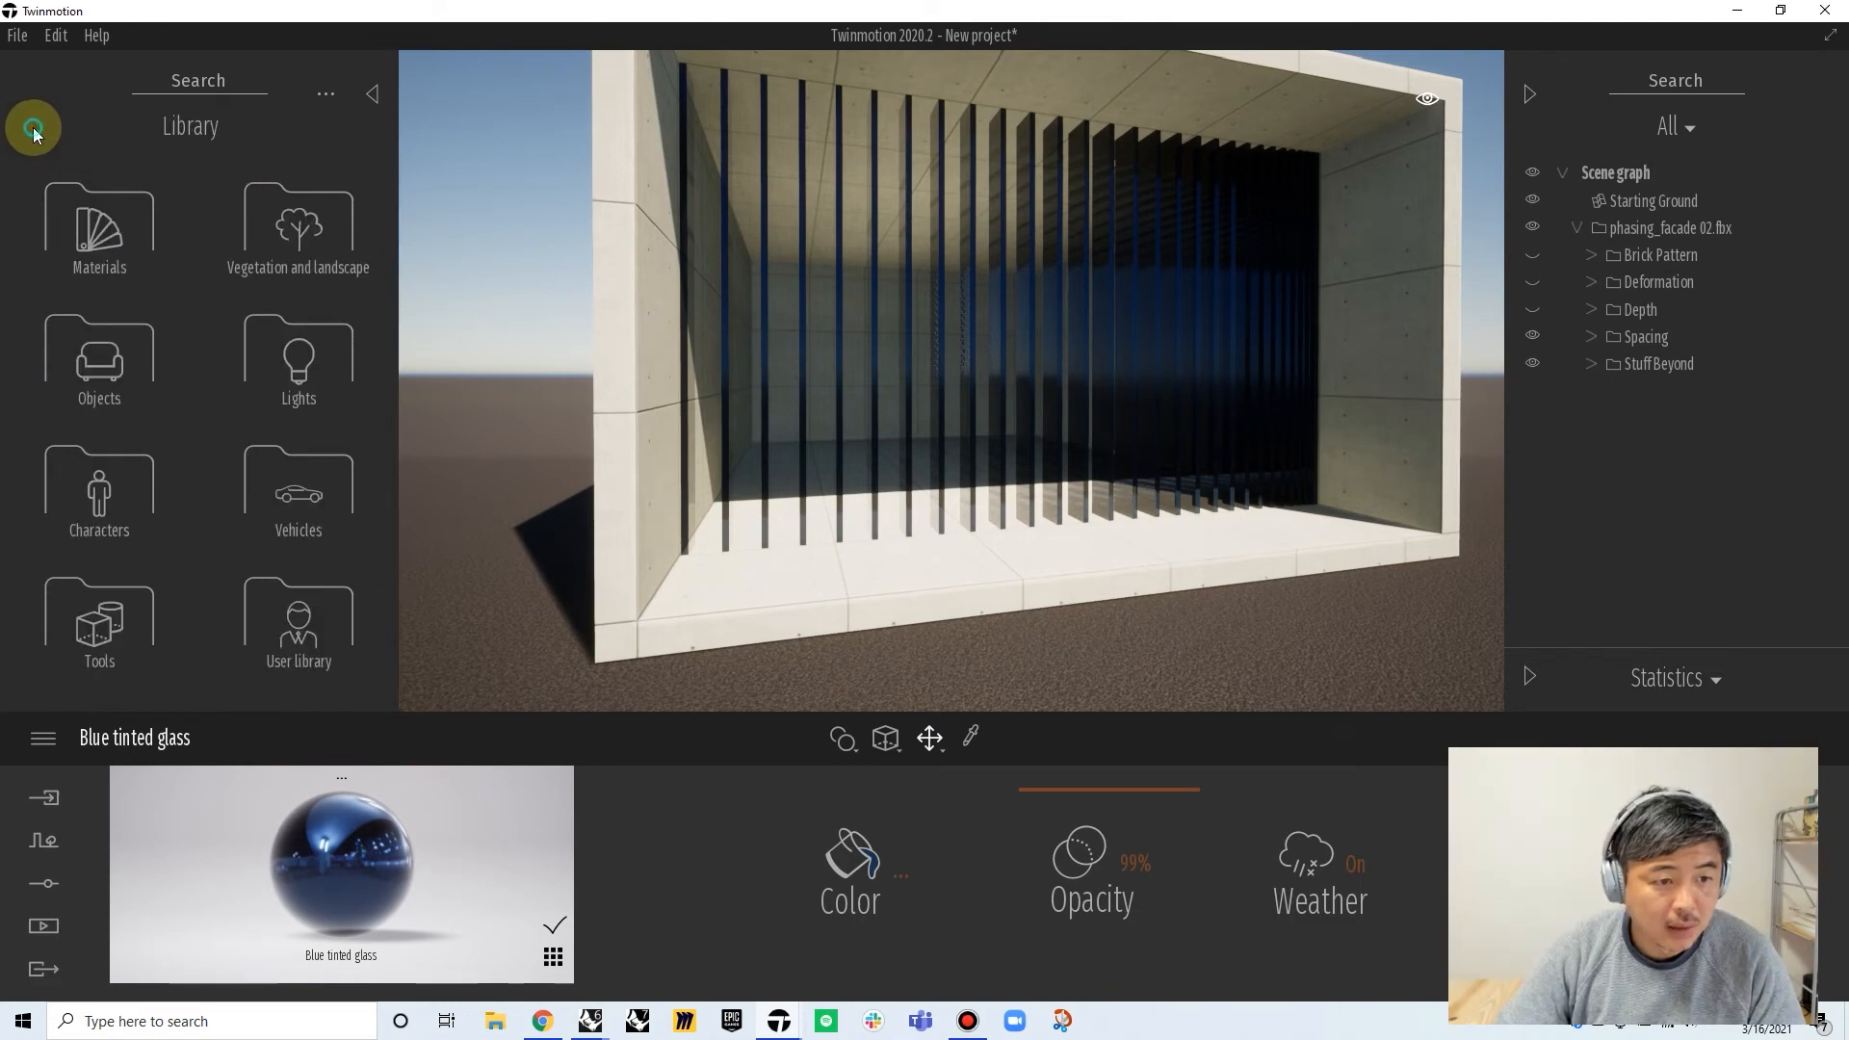
{"action": "left_click", "coordinate": [99, 486]}
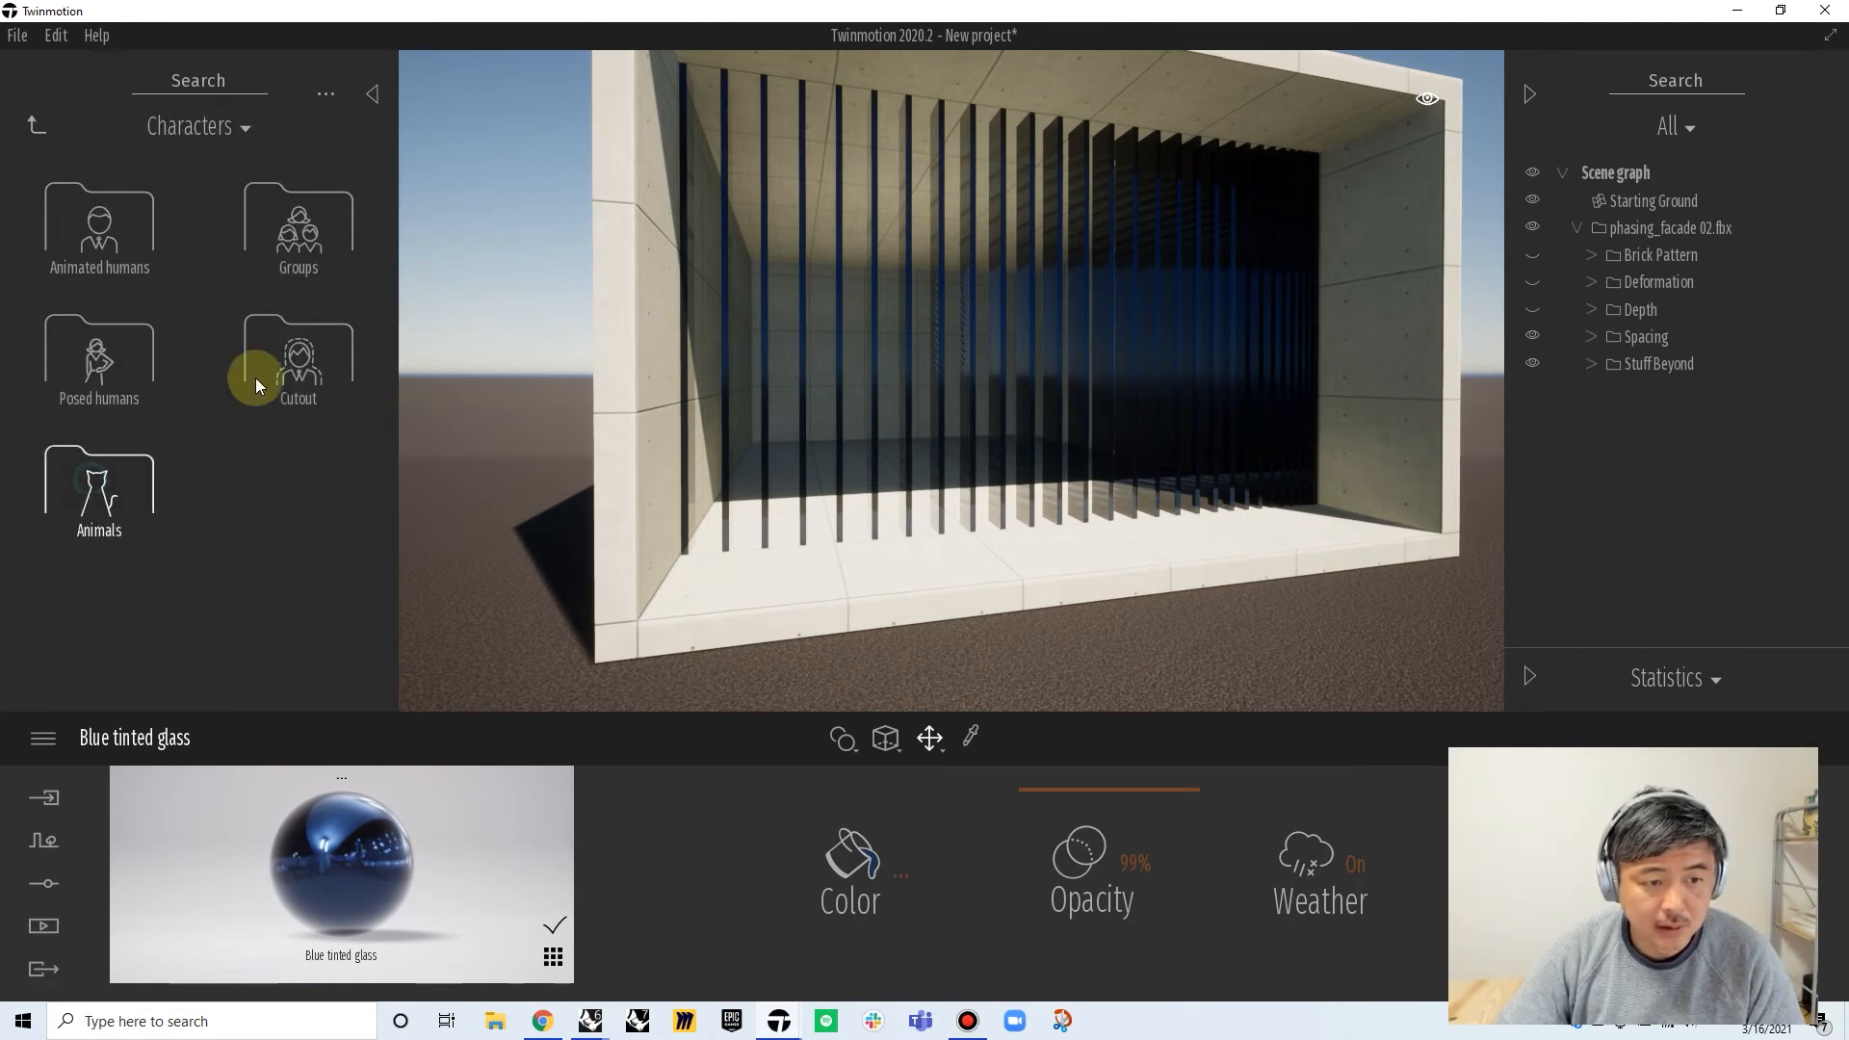
{"action": "left_click", "coordinate": [299, 357]}
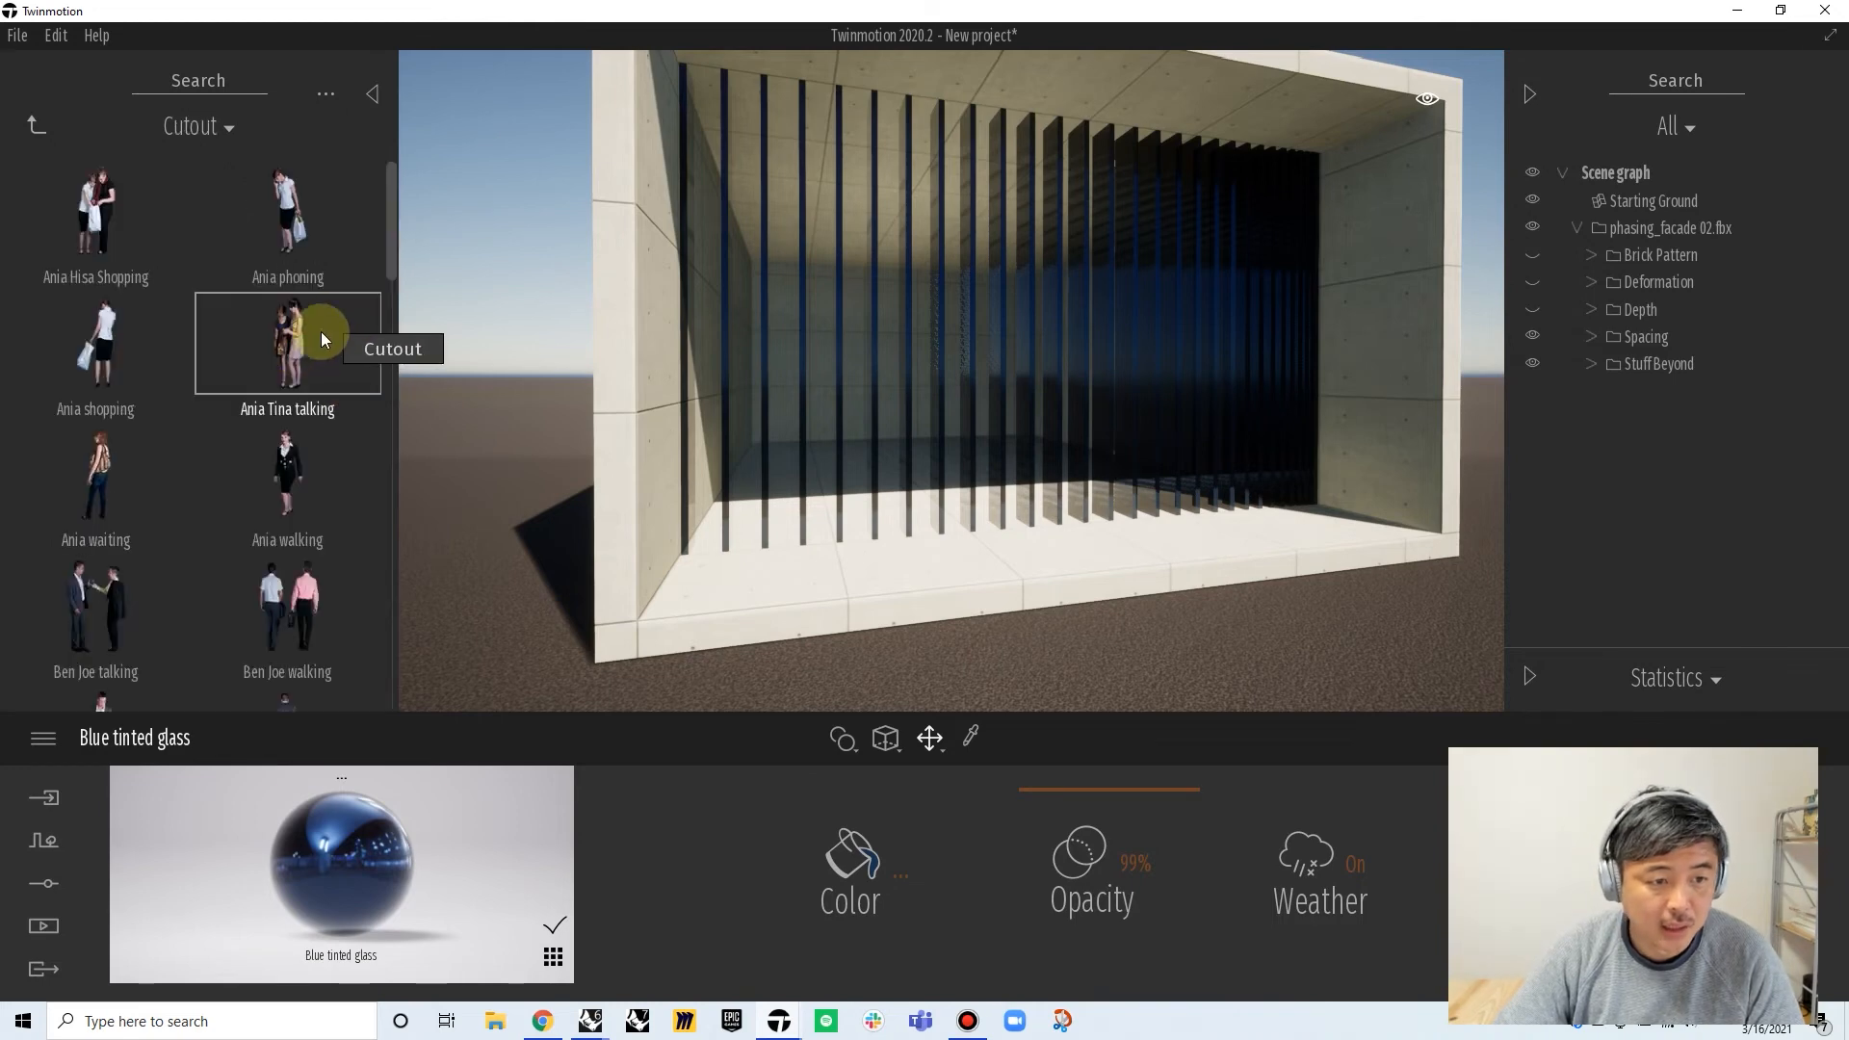
{"action": "left_click_drag", "start_coordinate": [297, 337], "coordinate": [1148, 553]}
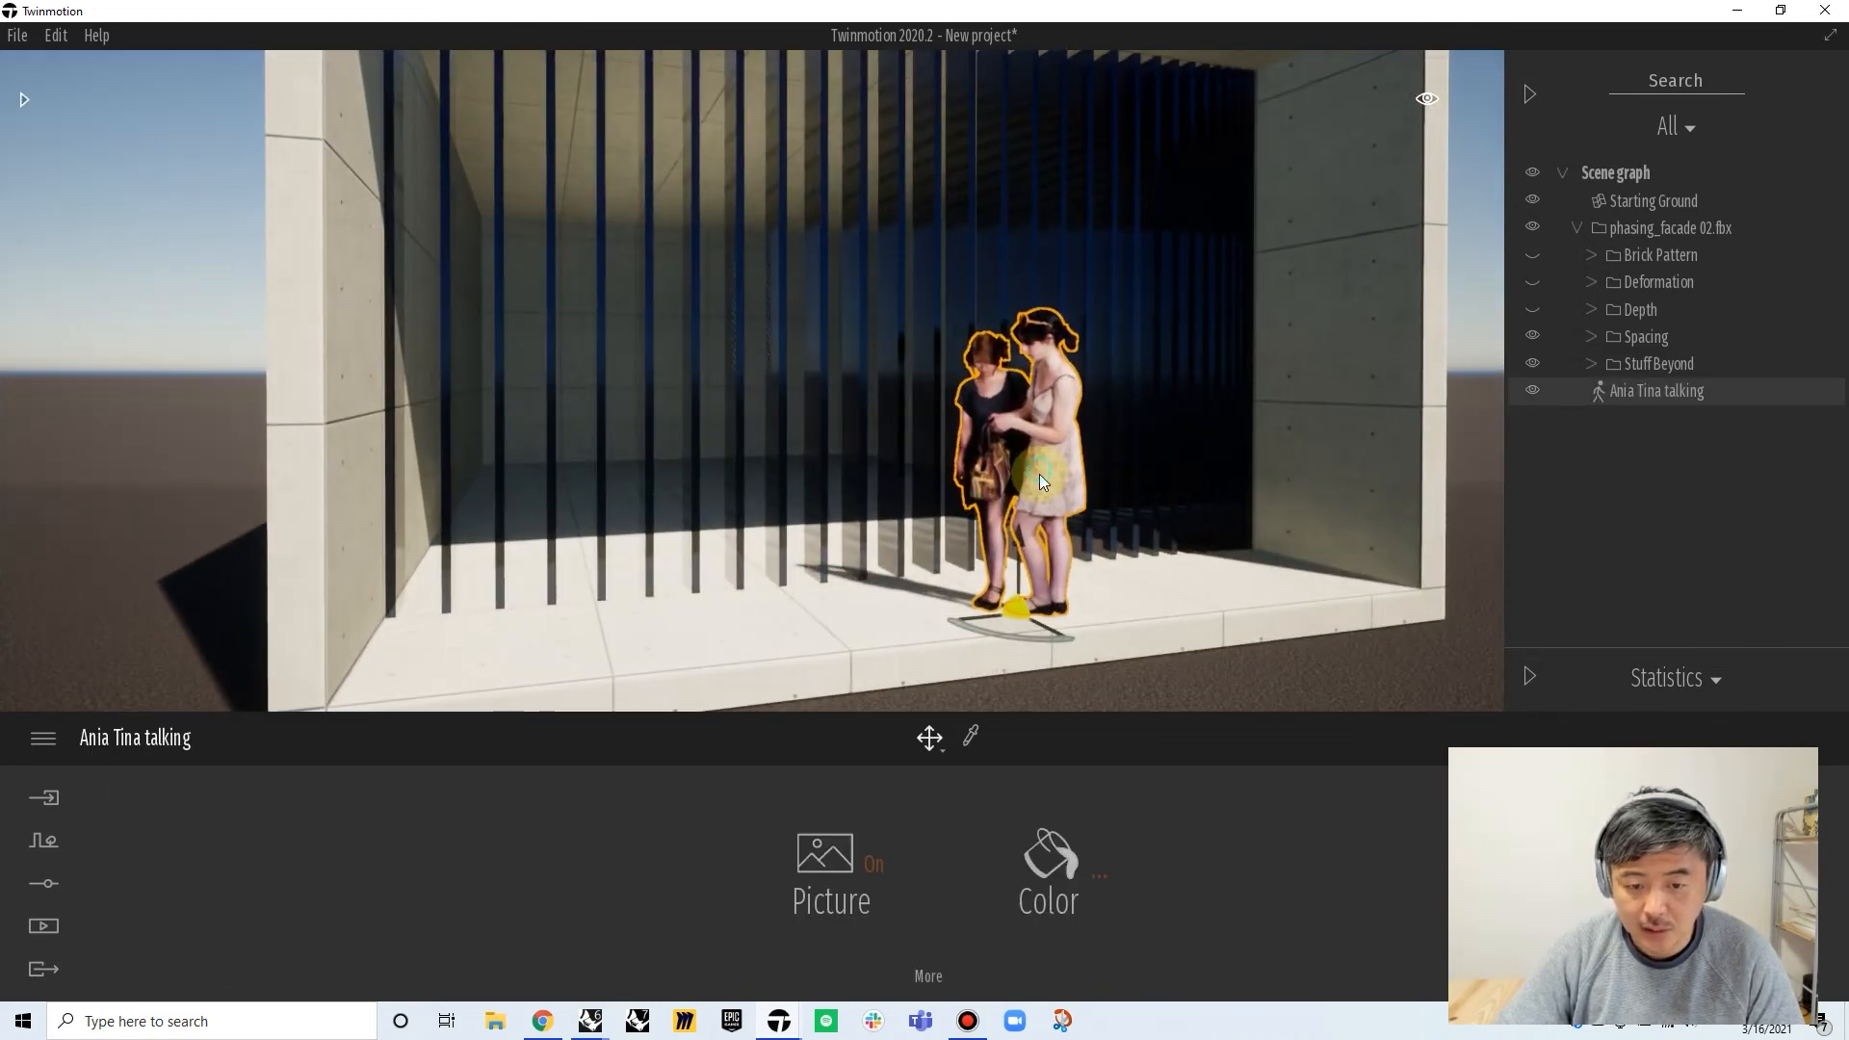
Turn off the cutout's picture, set its color to near-black 050505 to make a silhouette, and reopen the library
{"action": "left_click", "coordinate": [875, 865]}
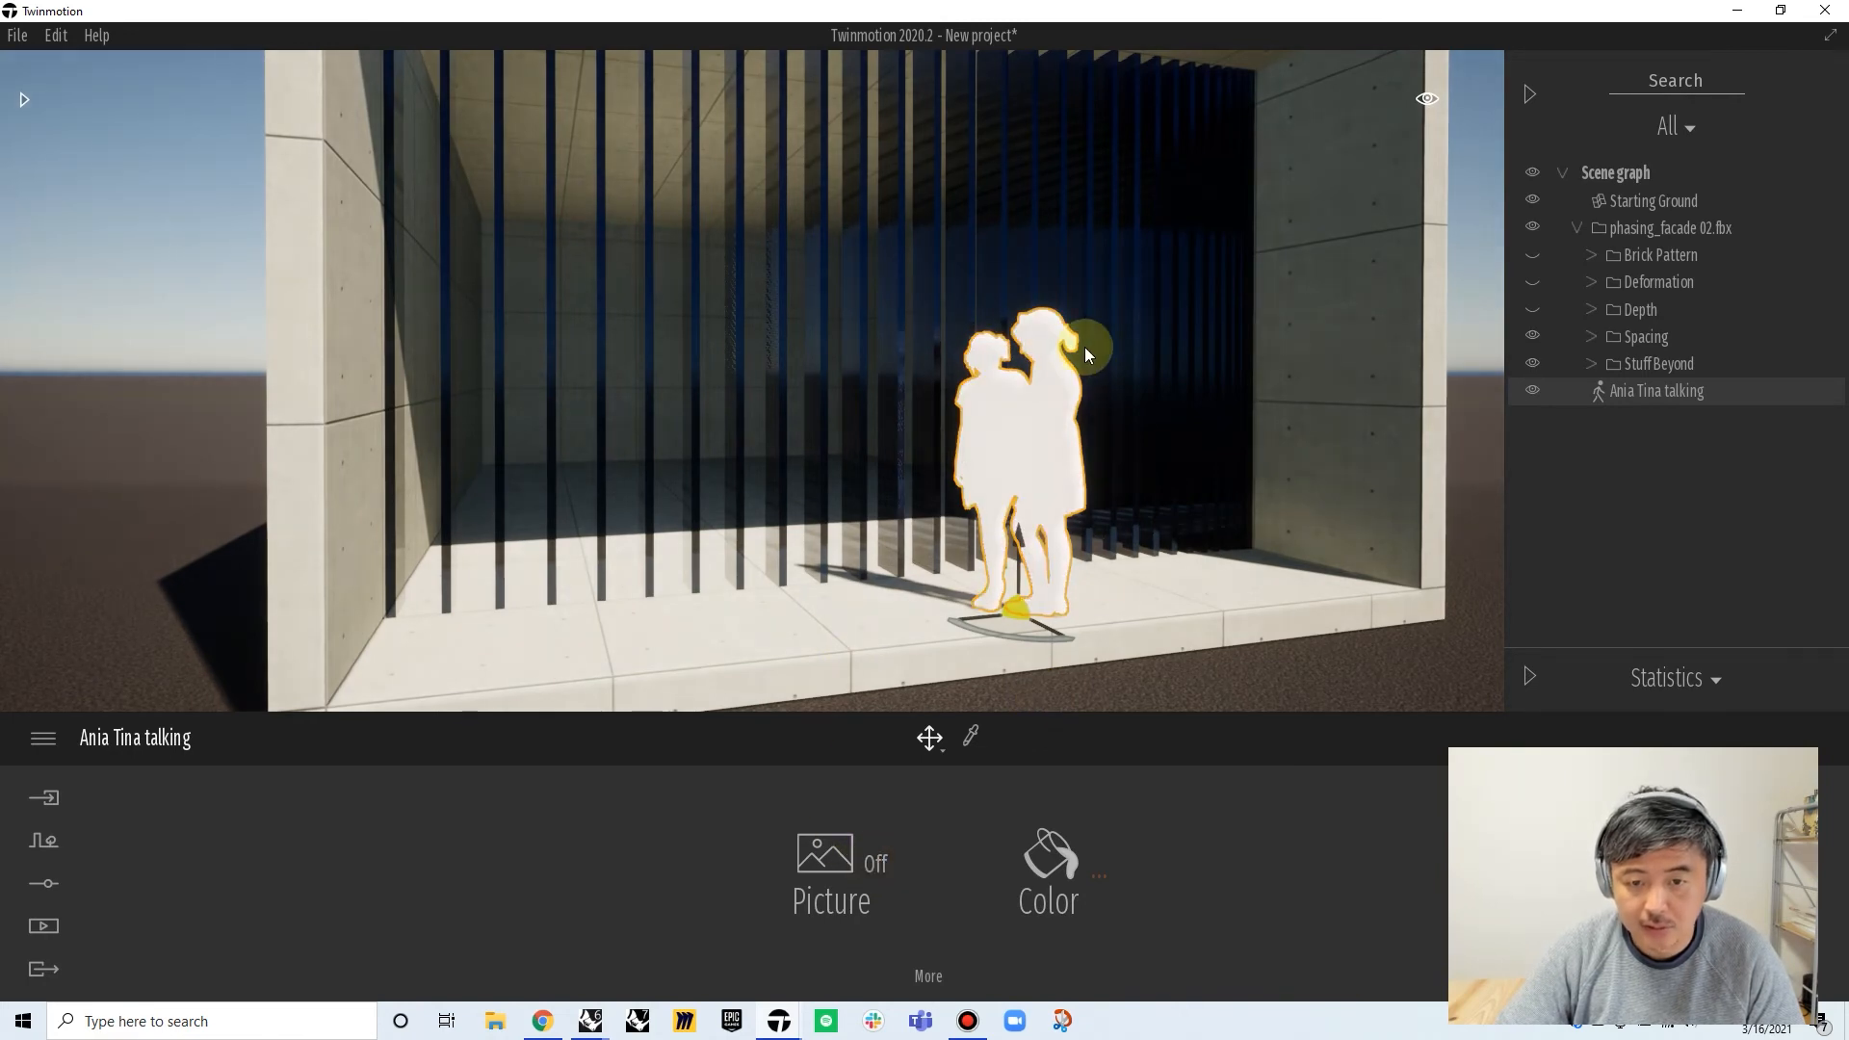
{"action": "left_click", "coordinate": [1052, 850]}
{"action": "left_click_drag", "start_coordinate": [896, 454], "coordinate": [928, 652]}
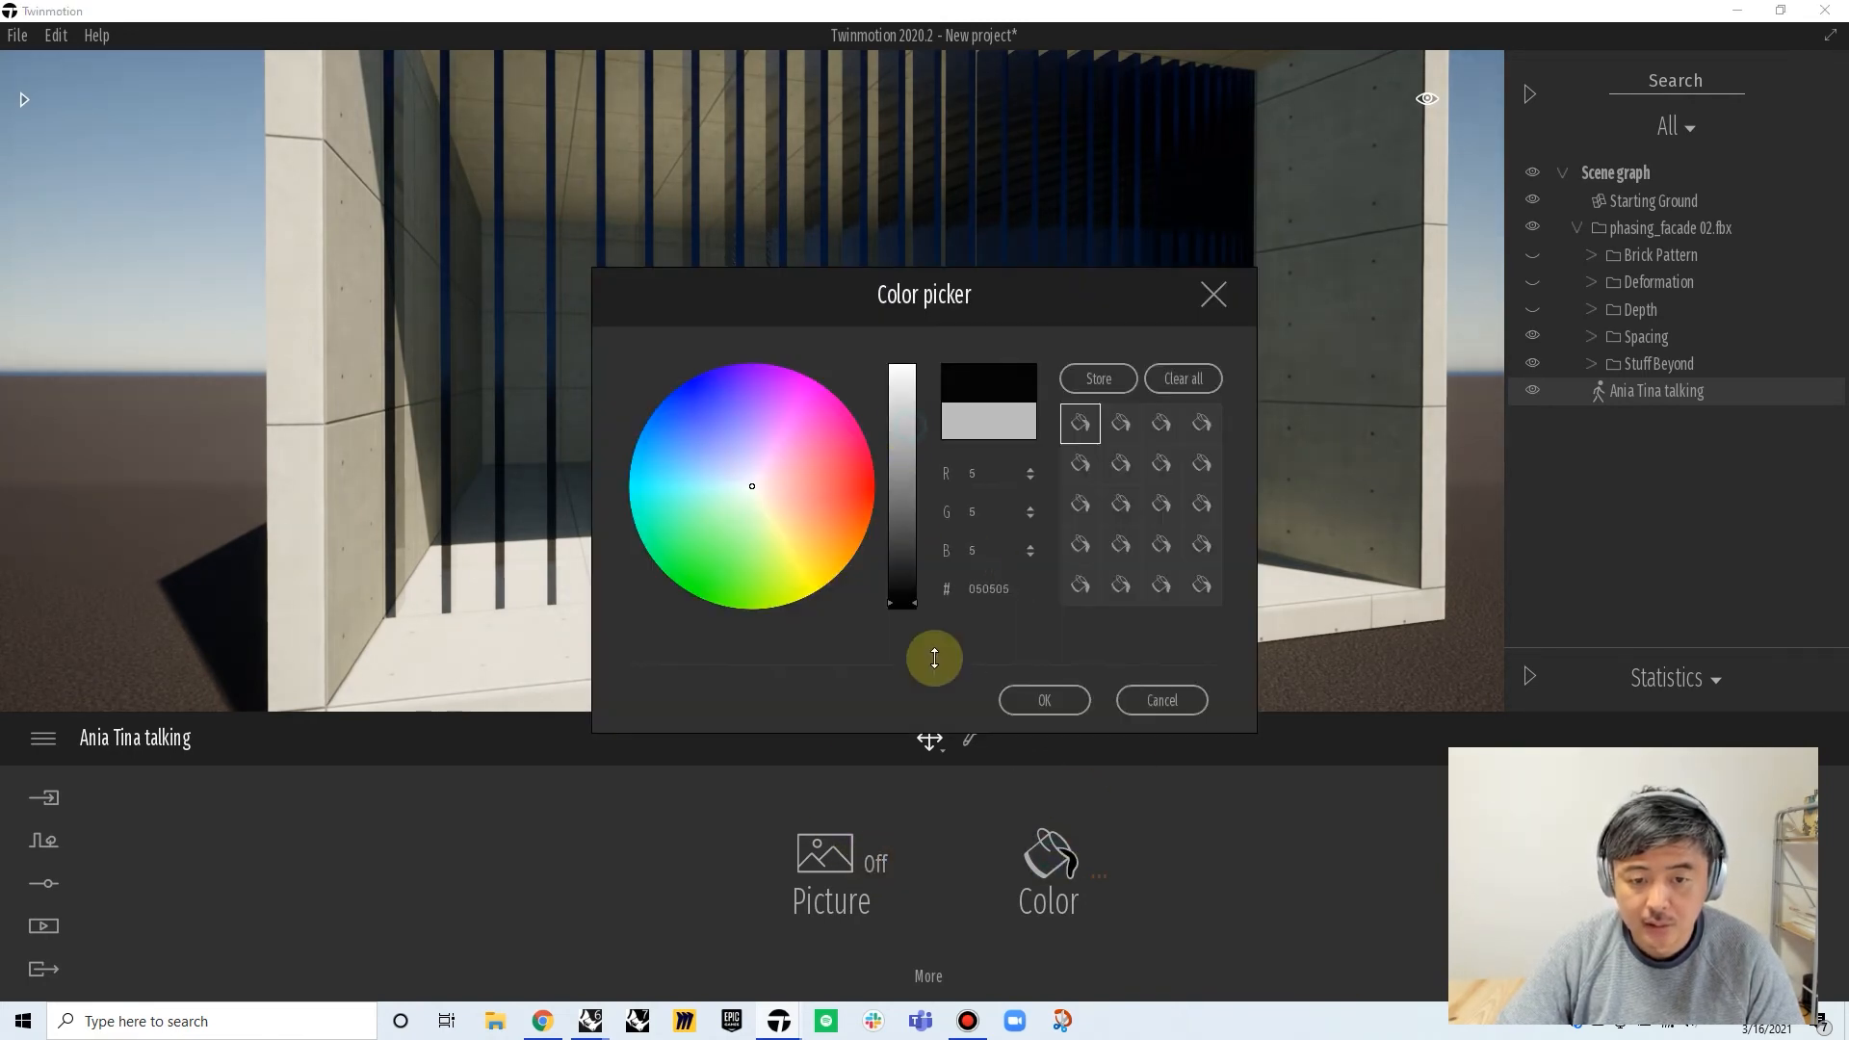
{"action": "left_click", "coordinate": [1058, 691]}
{"action": "left_click_drag", "start_coordinate": [935, 458], "coordinate": [339, 353]}
{"action": "left_click", "coordinate": [25, 98]}
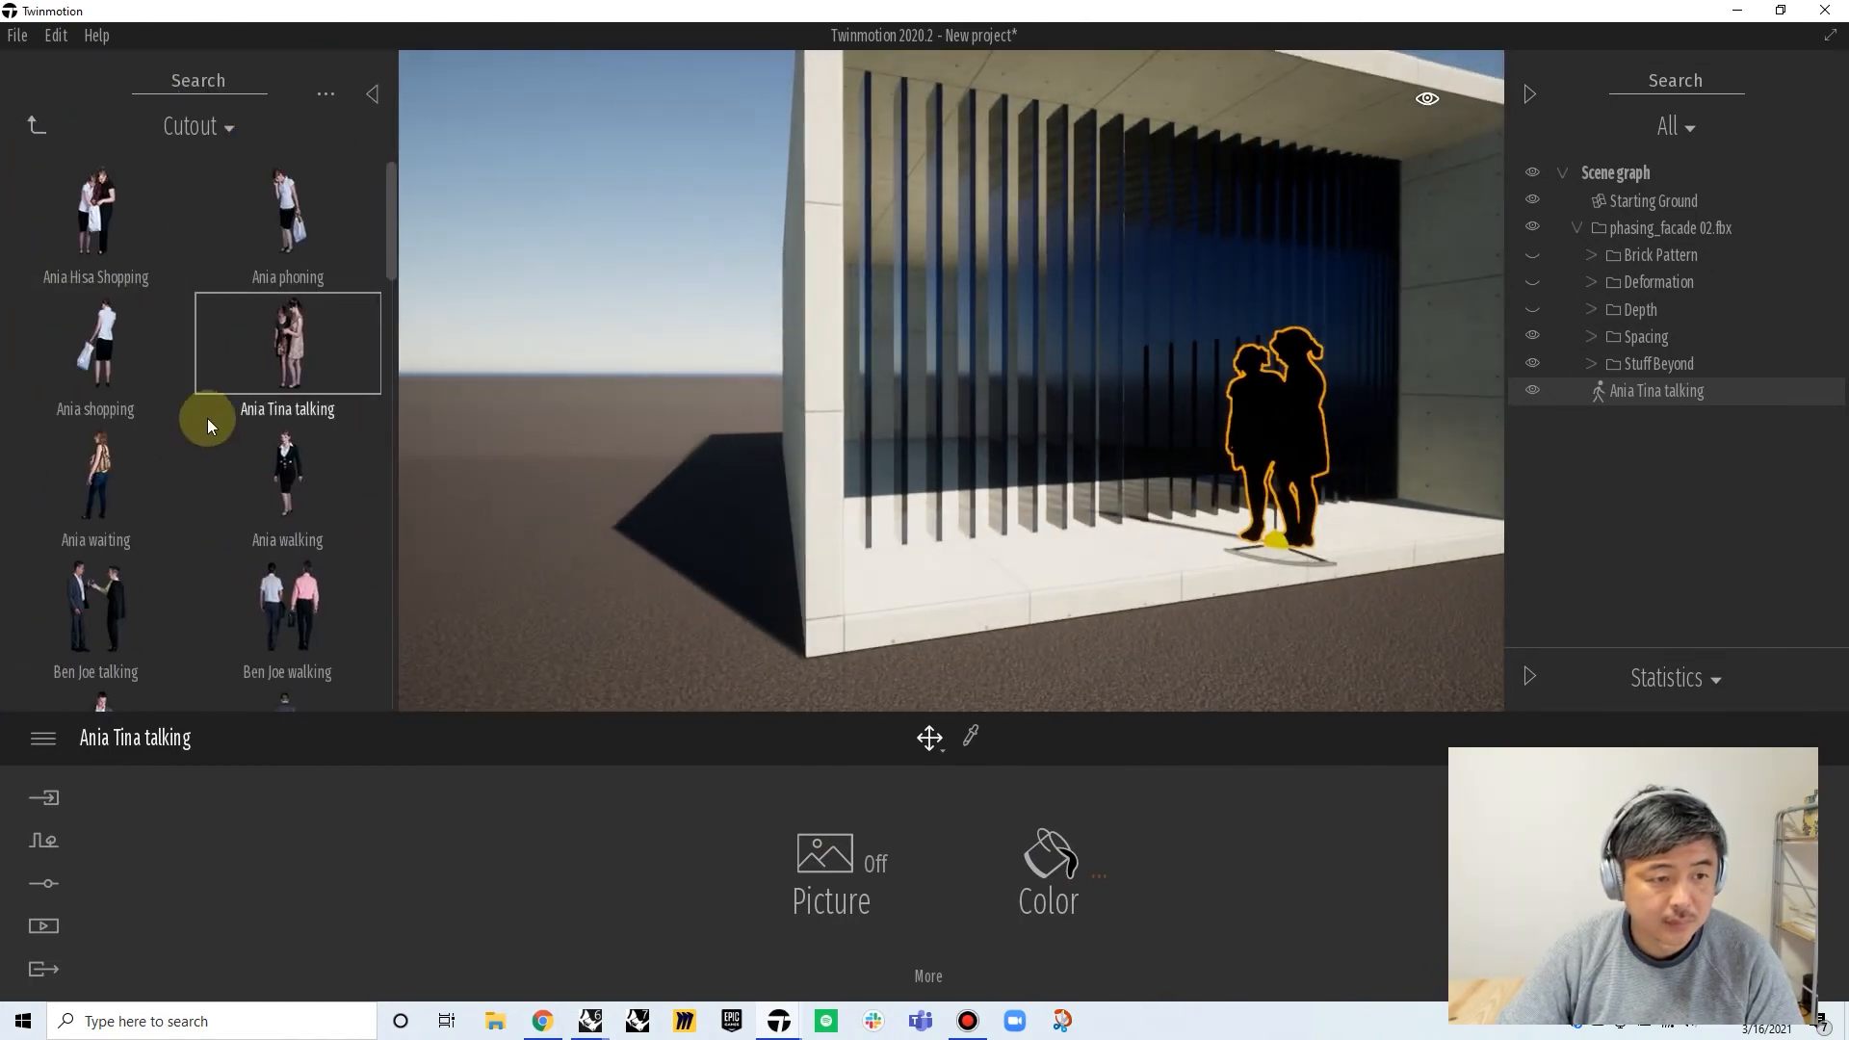
Place the Gill Tina Ania walking cutout inside the box and move it back behind the Spacing fins
{"action": "scroll", "coordinate": [303, 498], "scroll_direction": "down", "scroll_amount": 4}
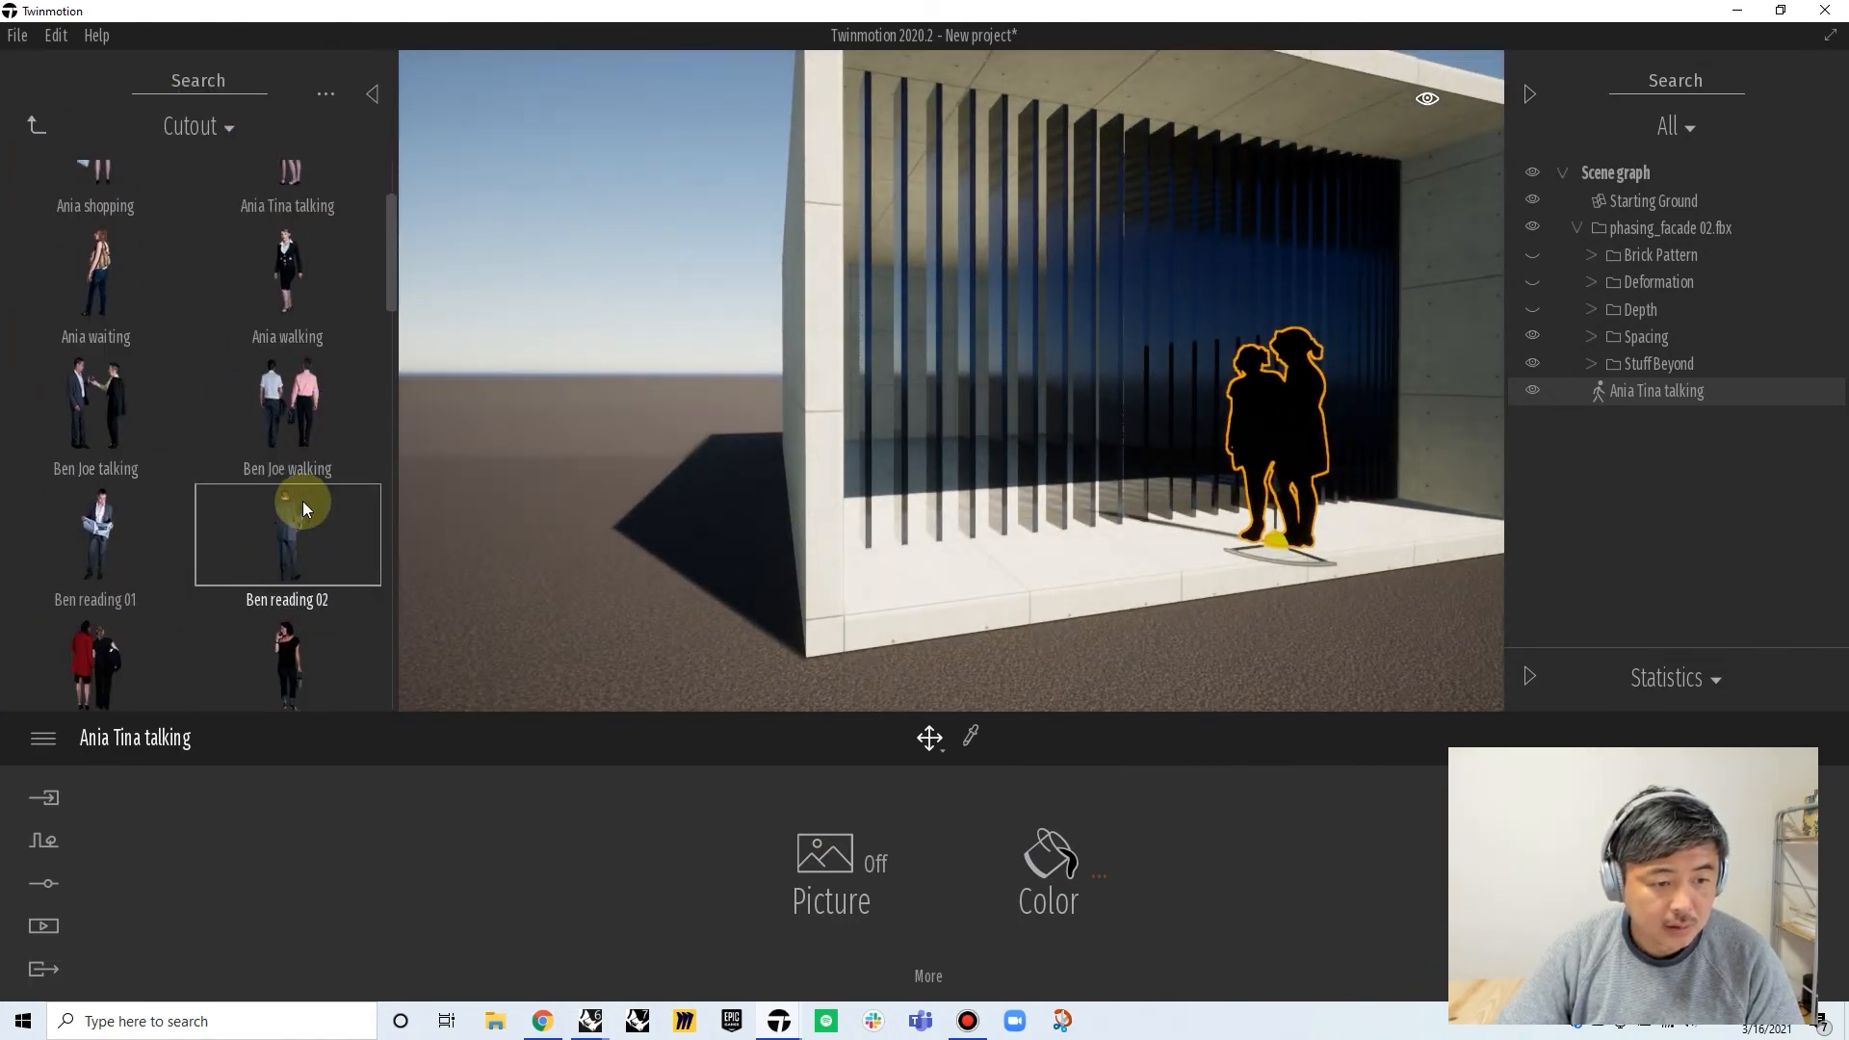
{"action": "mouse_move", "coordinate": [114, 615]}
{"action": "left_mouse_down"}
{"action": "mouse_move", "coordinate": [1027, 484]}
{"action": "mouse_move", "coordinate": [932, 474]}
{"action": "mouse_move", "coordinate": [917, 501]}
{"action": "left_mouse_up"}
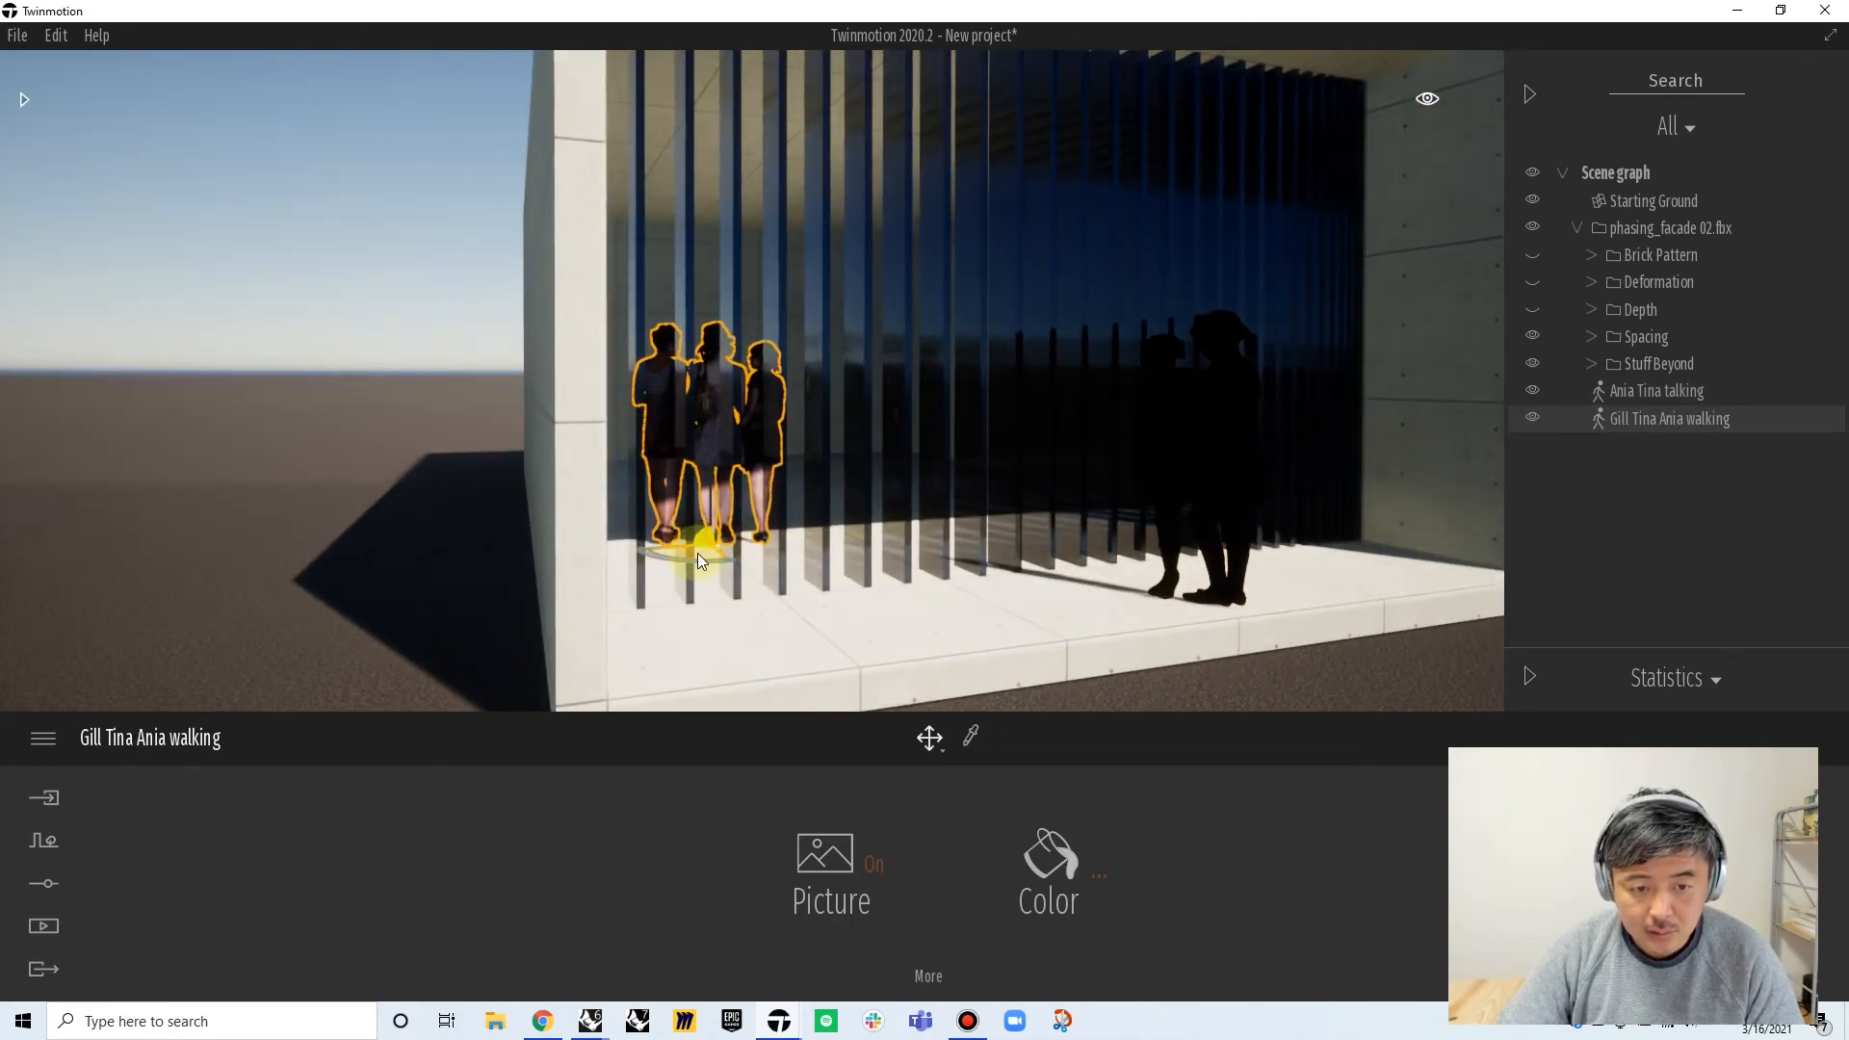
{"action": "left_click_drag", "start_coordinate": [725, 520], "coordinate": [761, 495]}
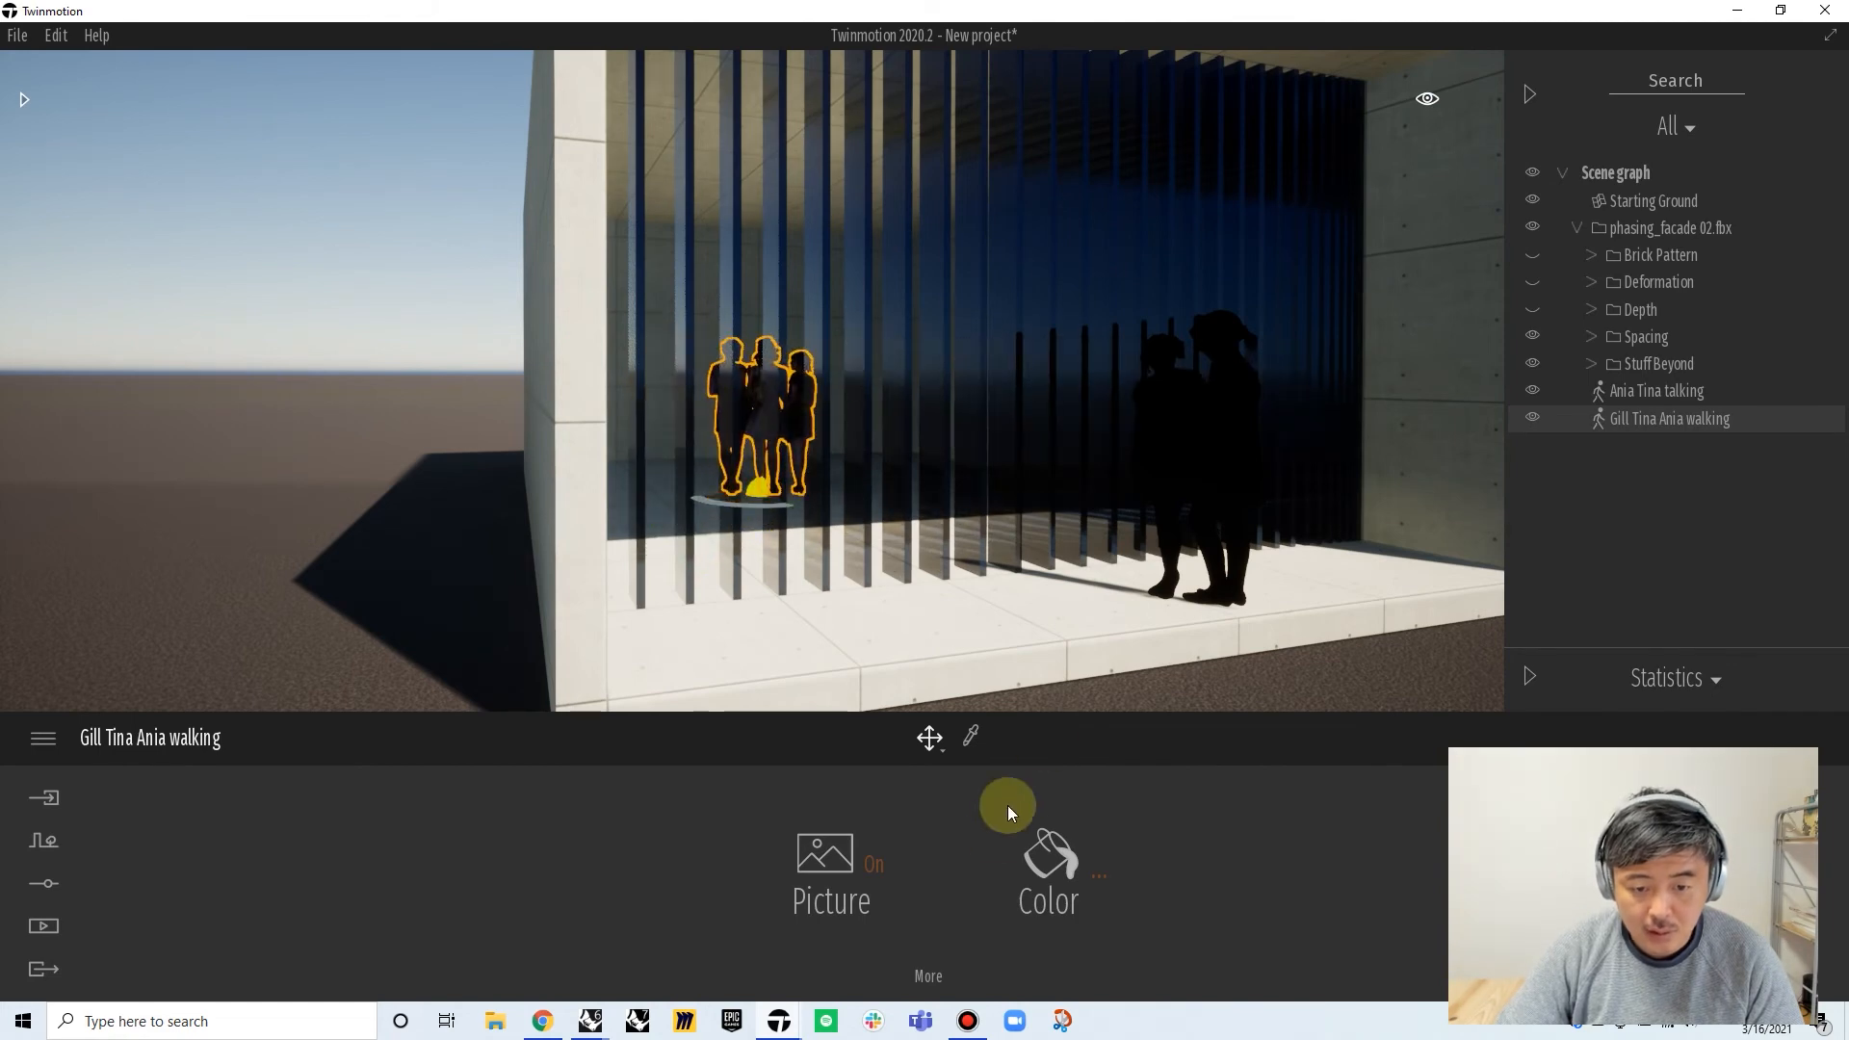
Turn off the picture of the Gill Tina Ania walking cutout and set its color to black 000000
{"action": "left_click", "coordinate": [875, 869]}
{"action": "left_click", "coordinate": [1056, 861]}
{"action": "left_click_drag", "start_coordinate": [898, 455], "coordinate": [883, 645]}
{"action": "left_click", "coordinate": [1027, 694]}
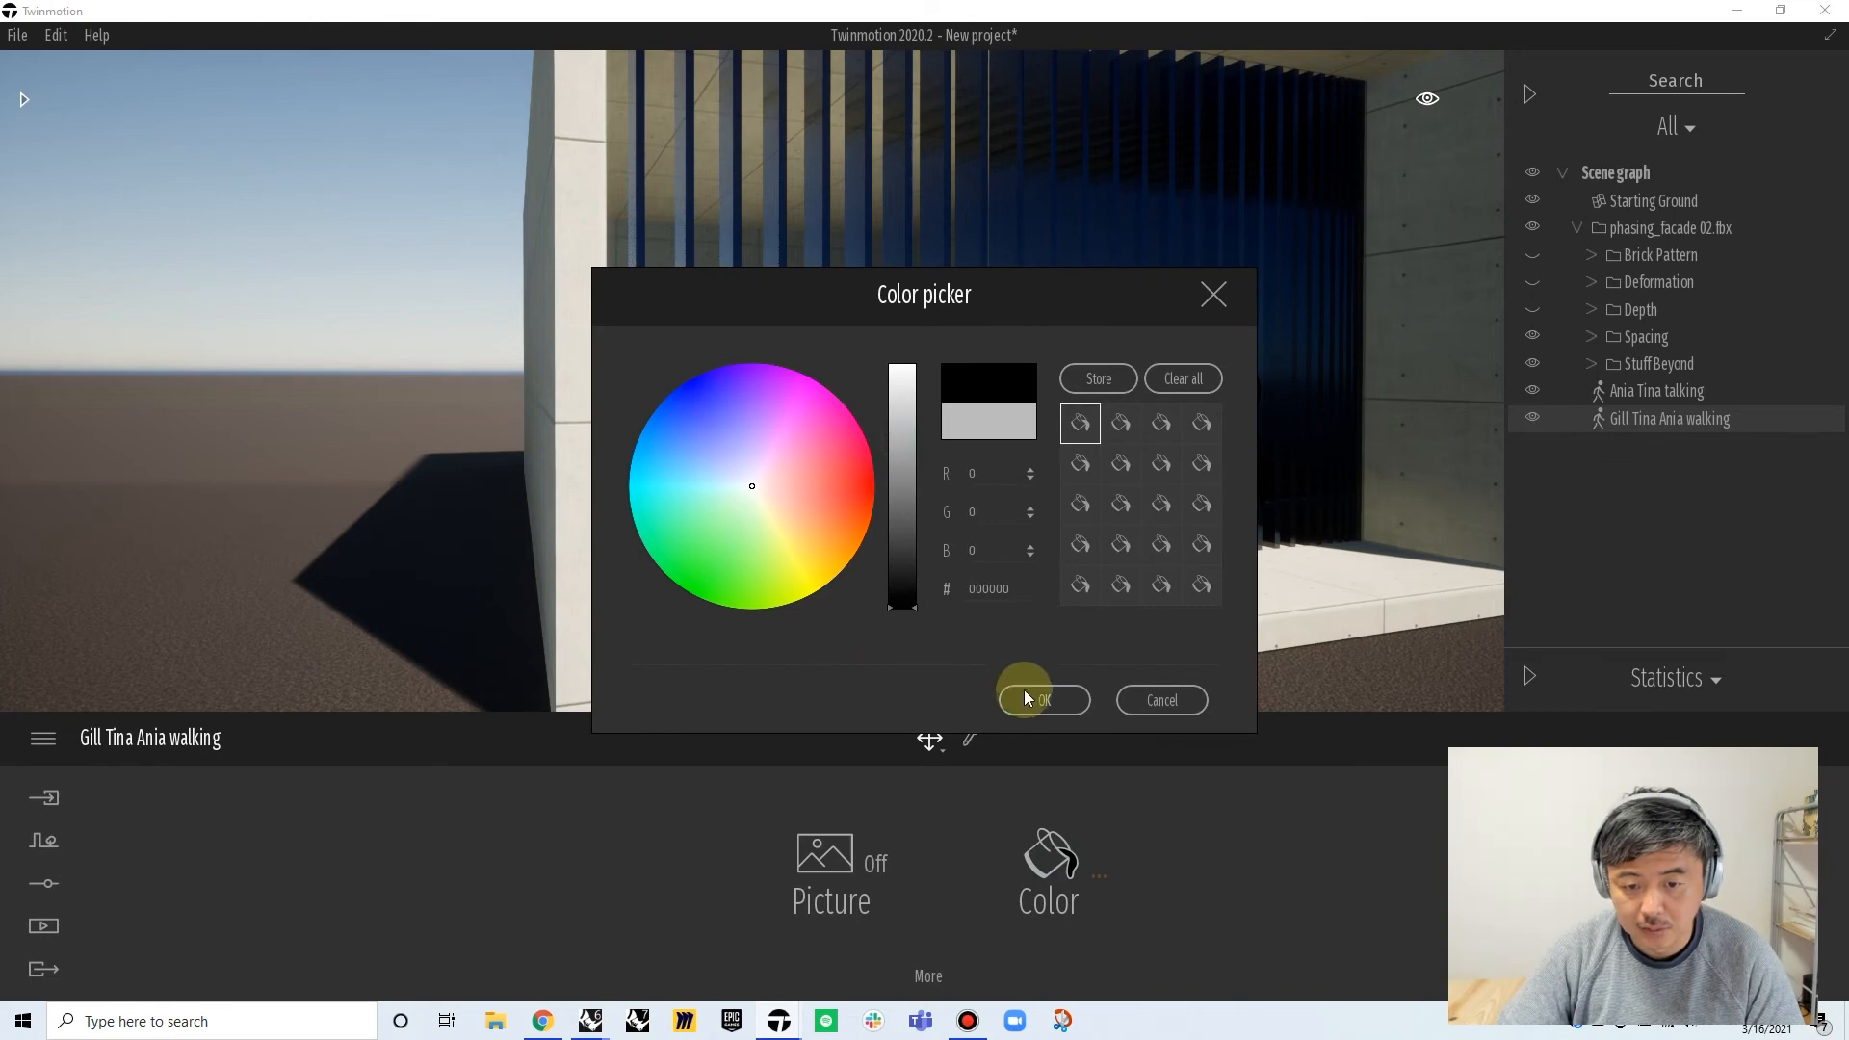
{"action": "right_click_drag", "start_coordinate": [1115, 379], "coordinate": [1184, 396]}
{"action": "left_click", "coordinate": [1242, 425]}
{"action": "scroll", "coordinate": [1243, 425], "scroll_direction": "down", "scroll_amount": 5}
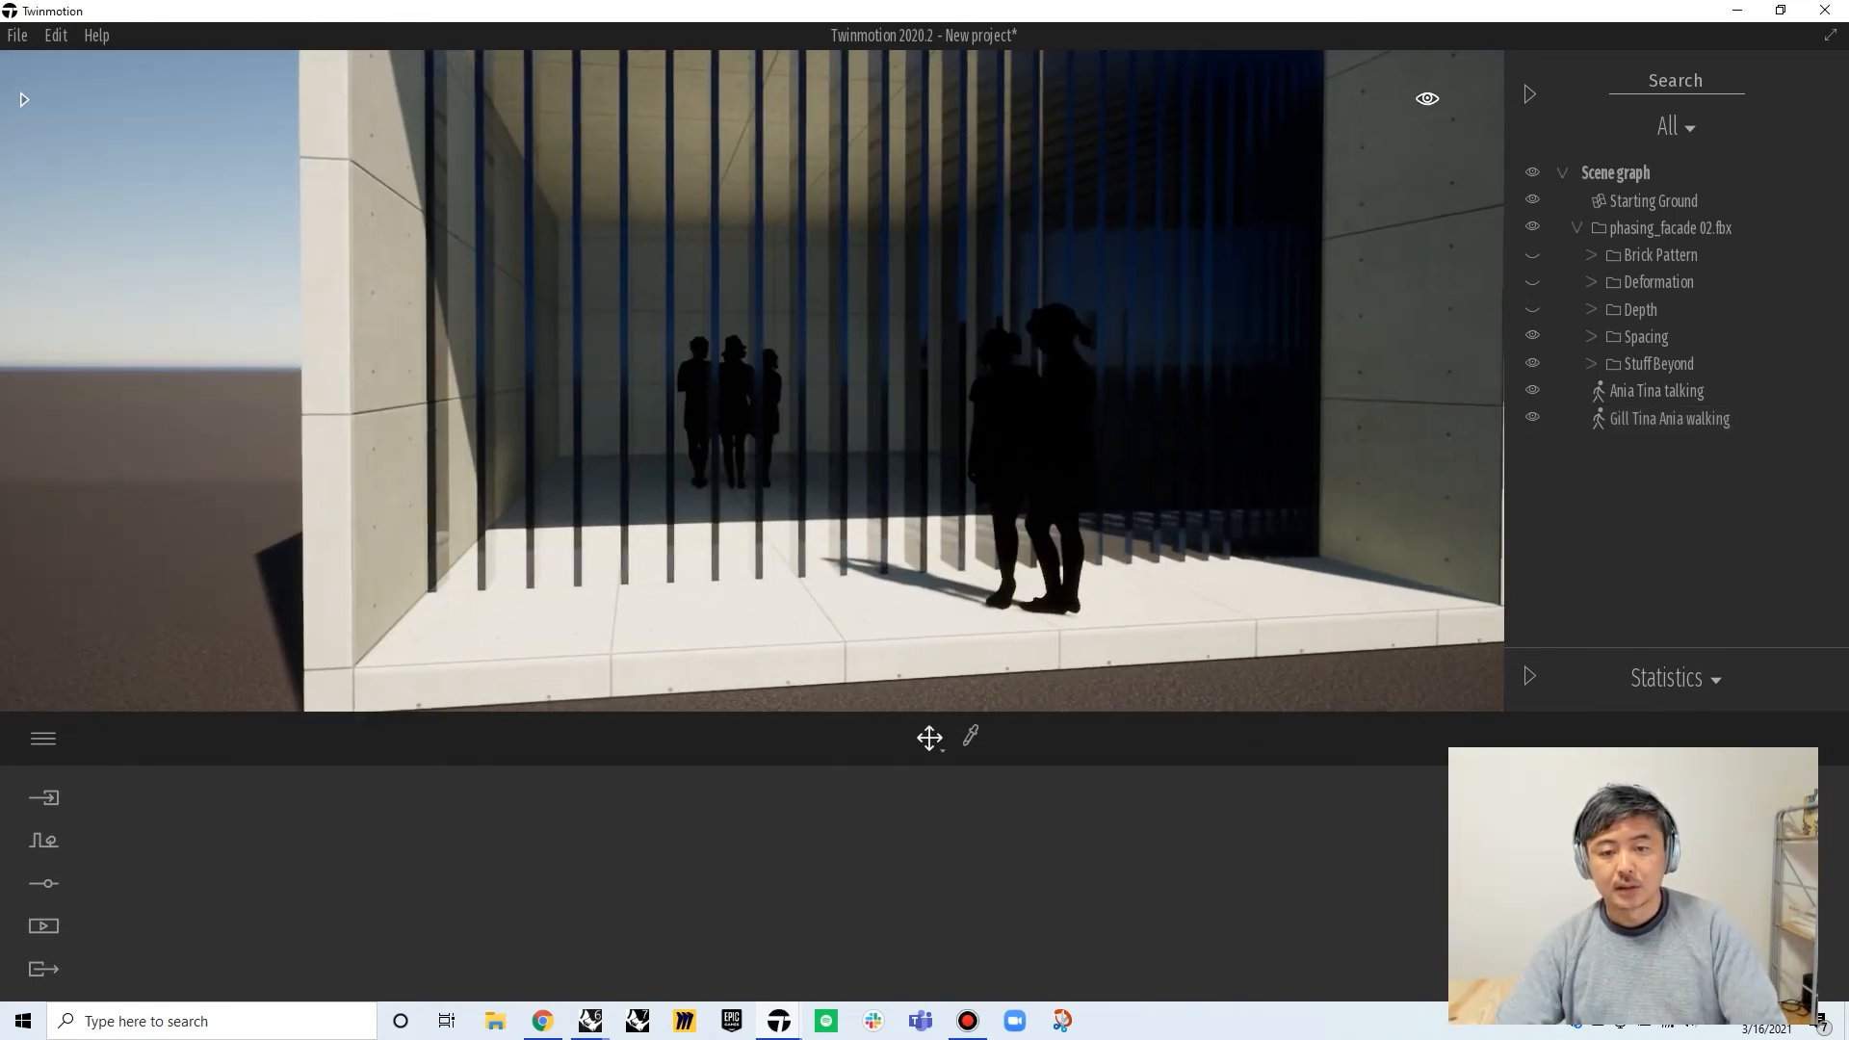
{"action": "middle_click_drag", "start_coordinate": [905, 482], "coordinate": [1008, 491], "text": "shift"}
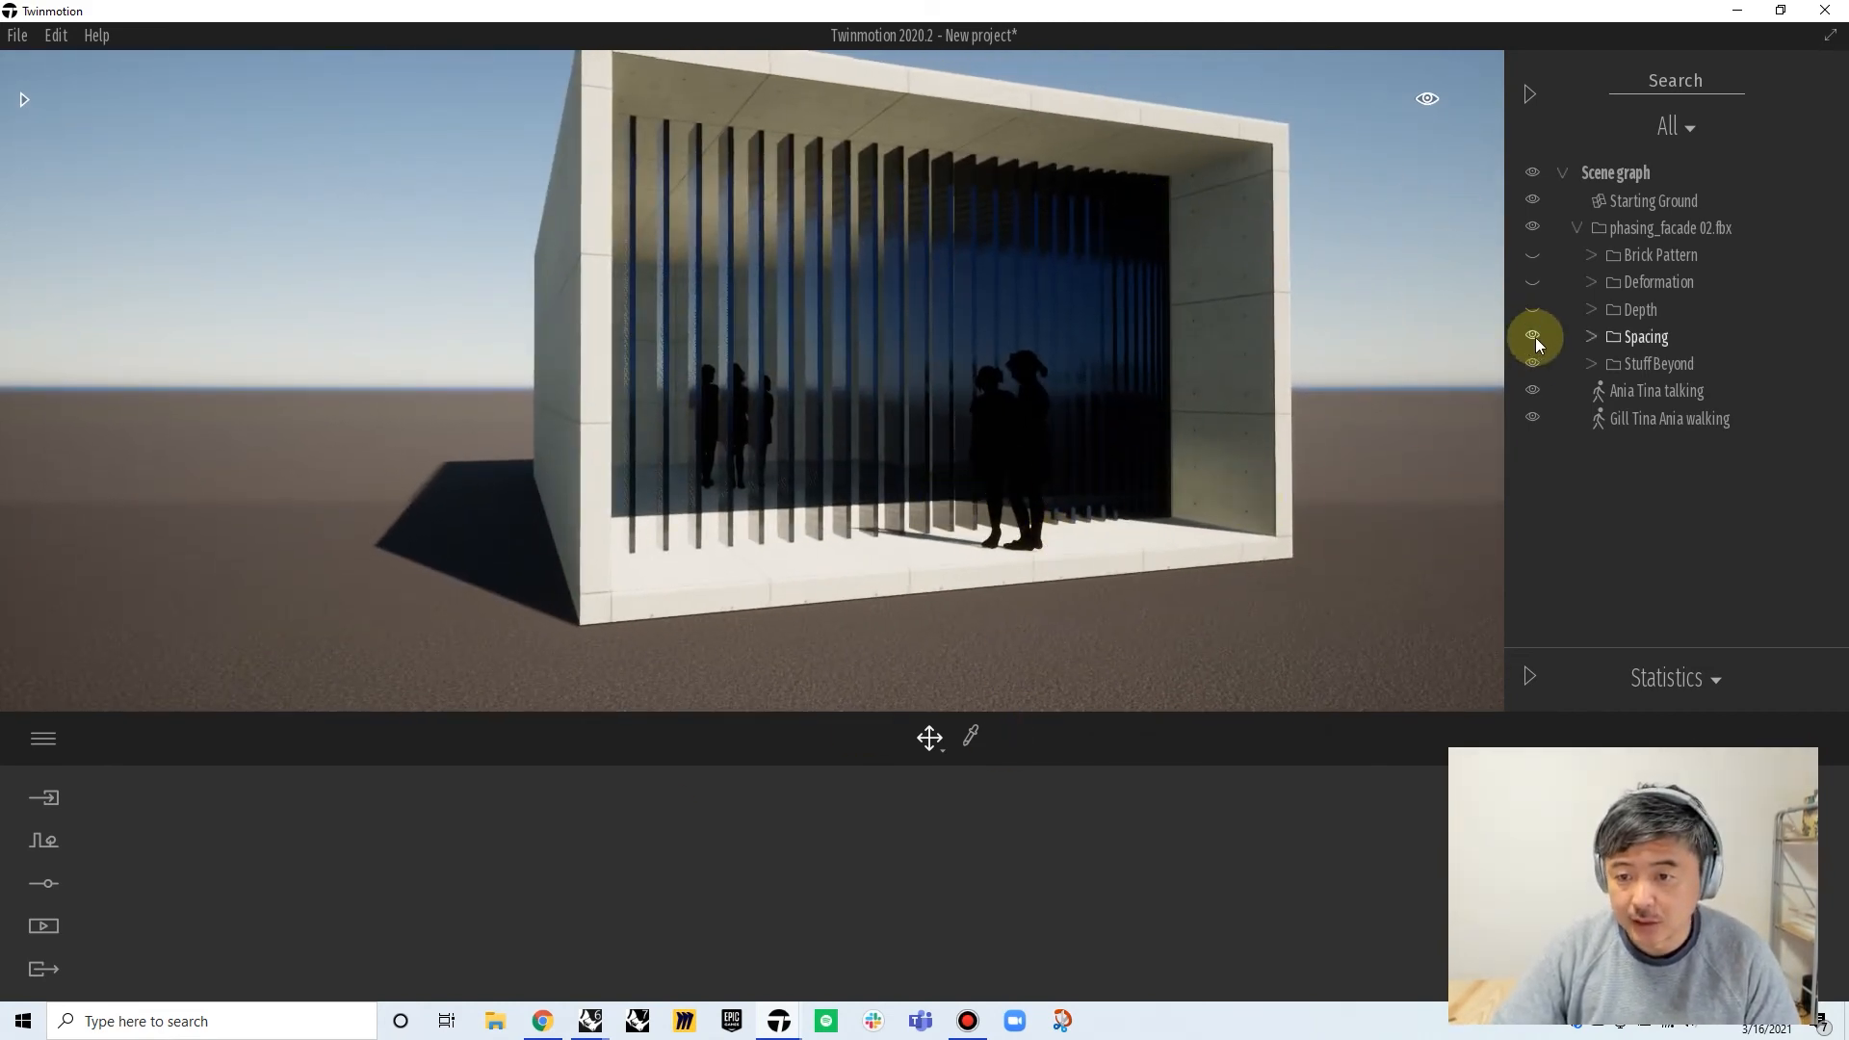
Create a phasing in the media section and turn off its date marks
{"action": "left_click", "coordinate": [41, 927]}
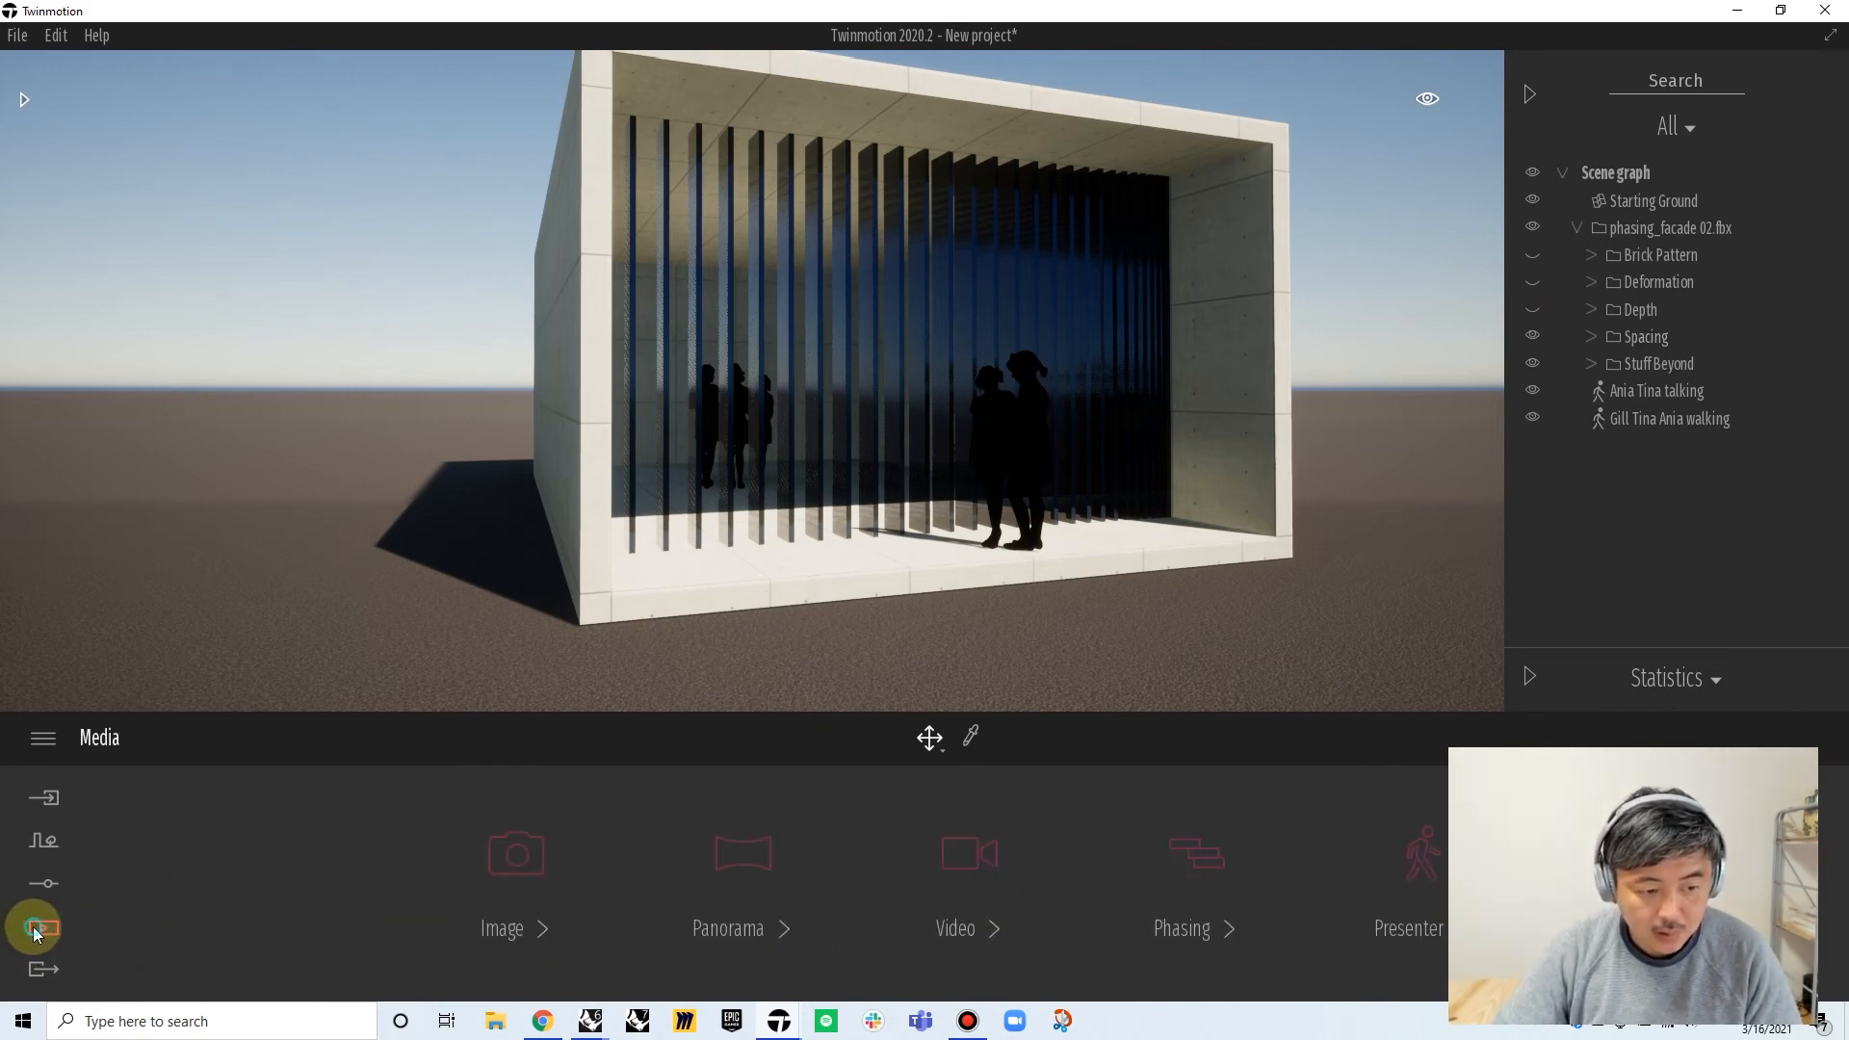
{"action": "left_click", "coordinate": [1201, 927]}
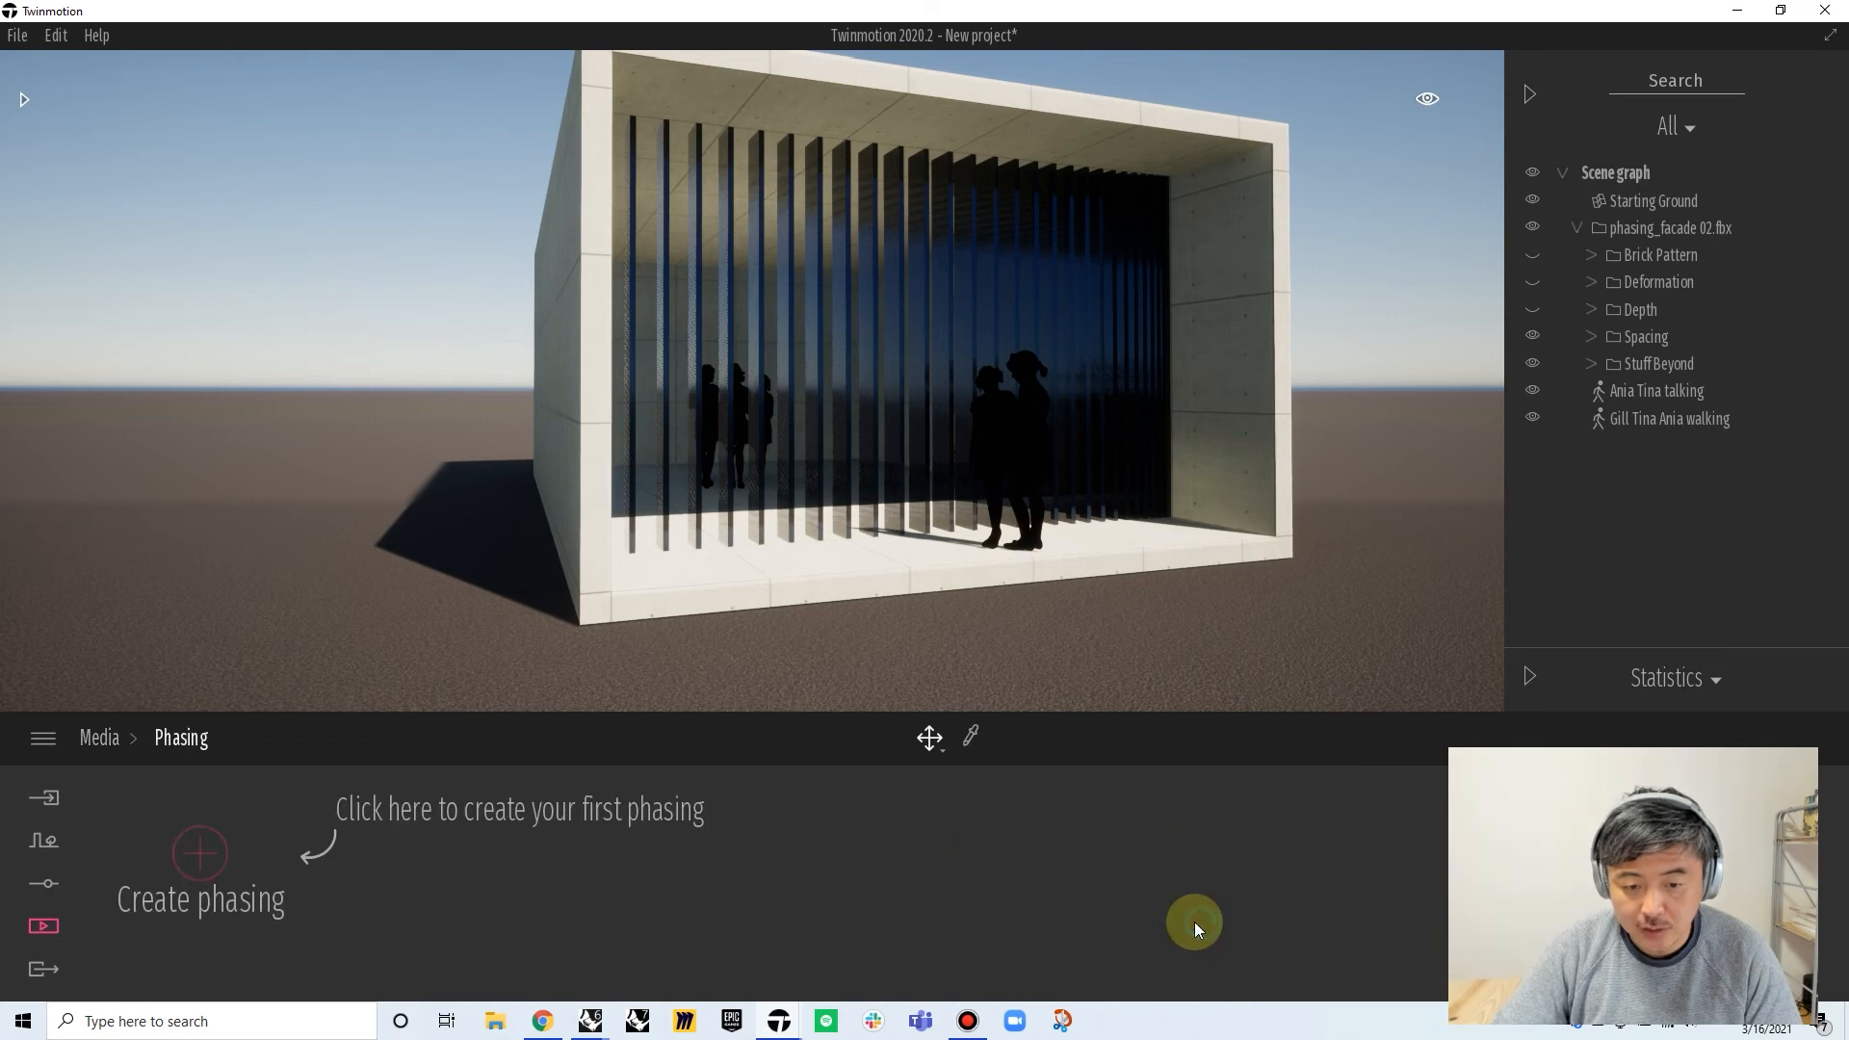
{"action": "left_click", "coordinate": [202, 853]}
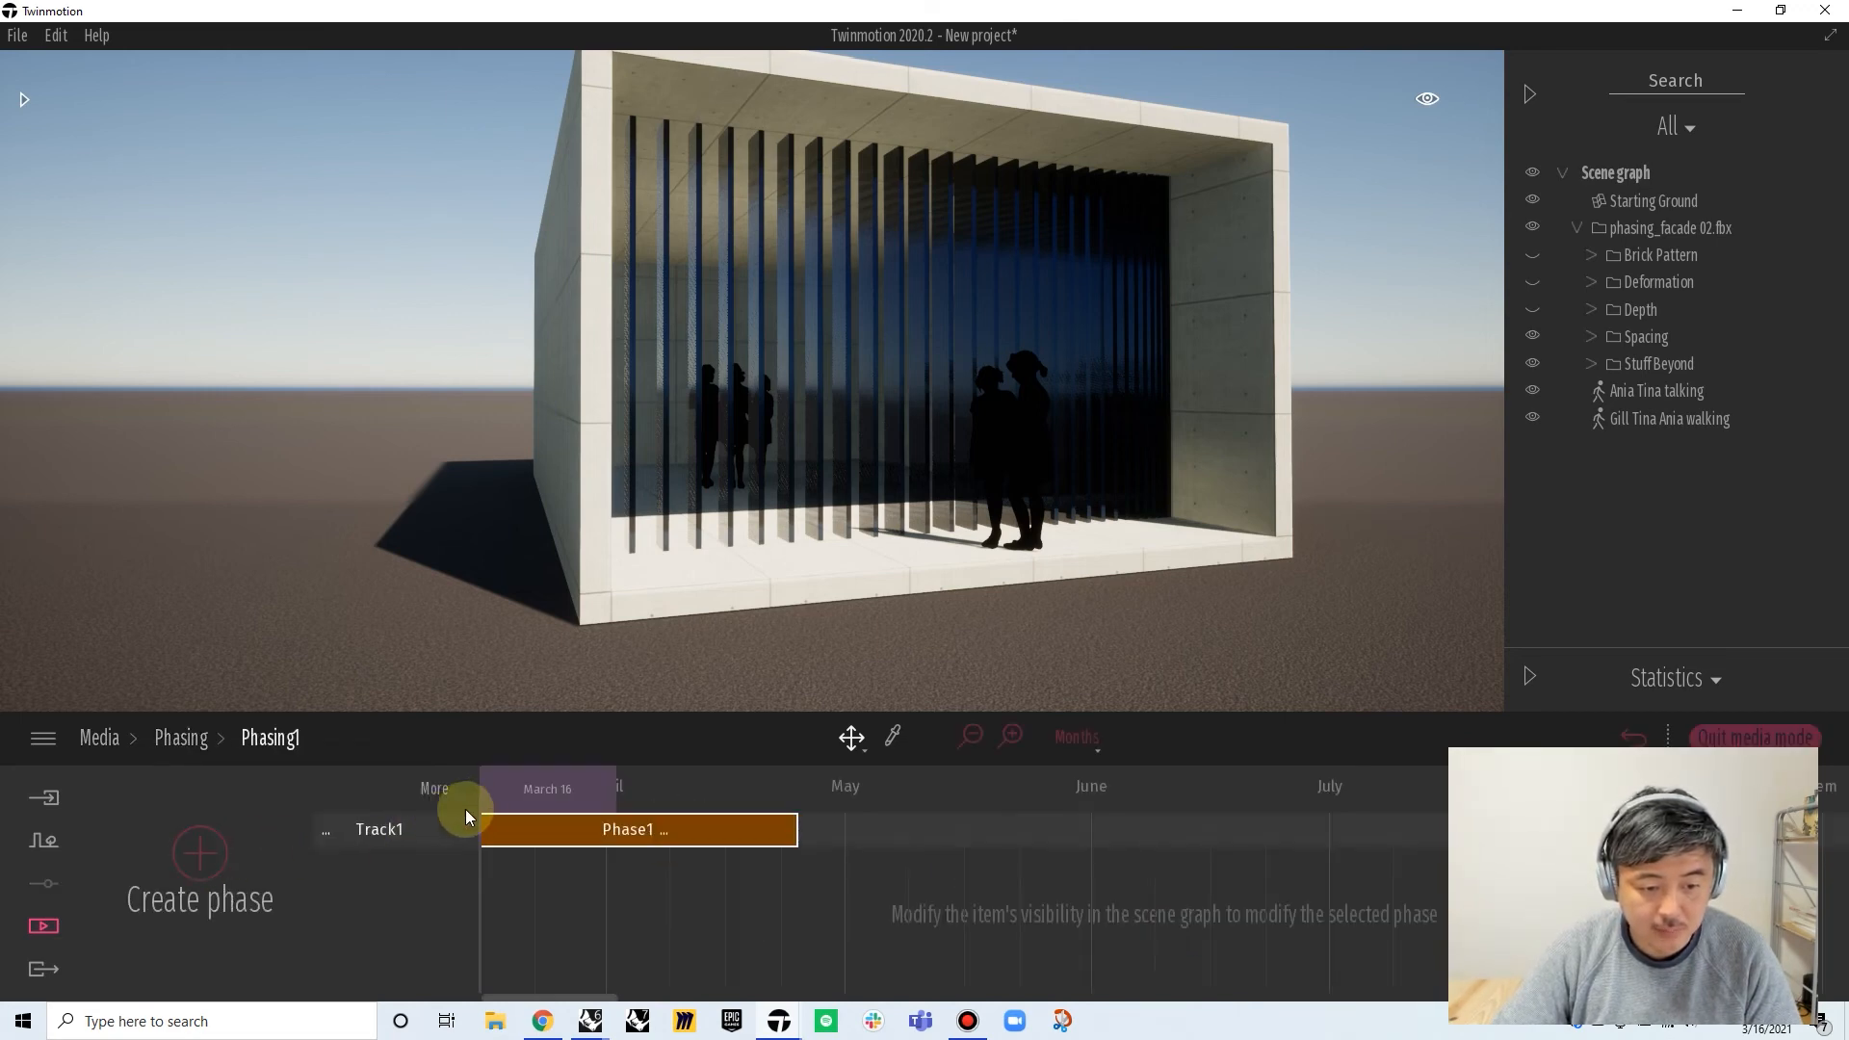
{"action": "left_click", "coordinate": [422, 795]}
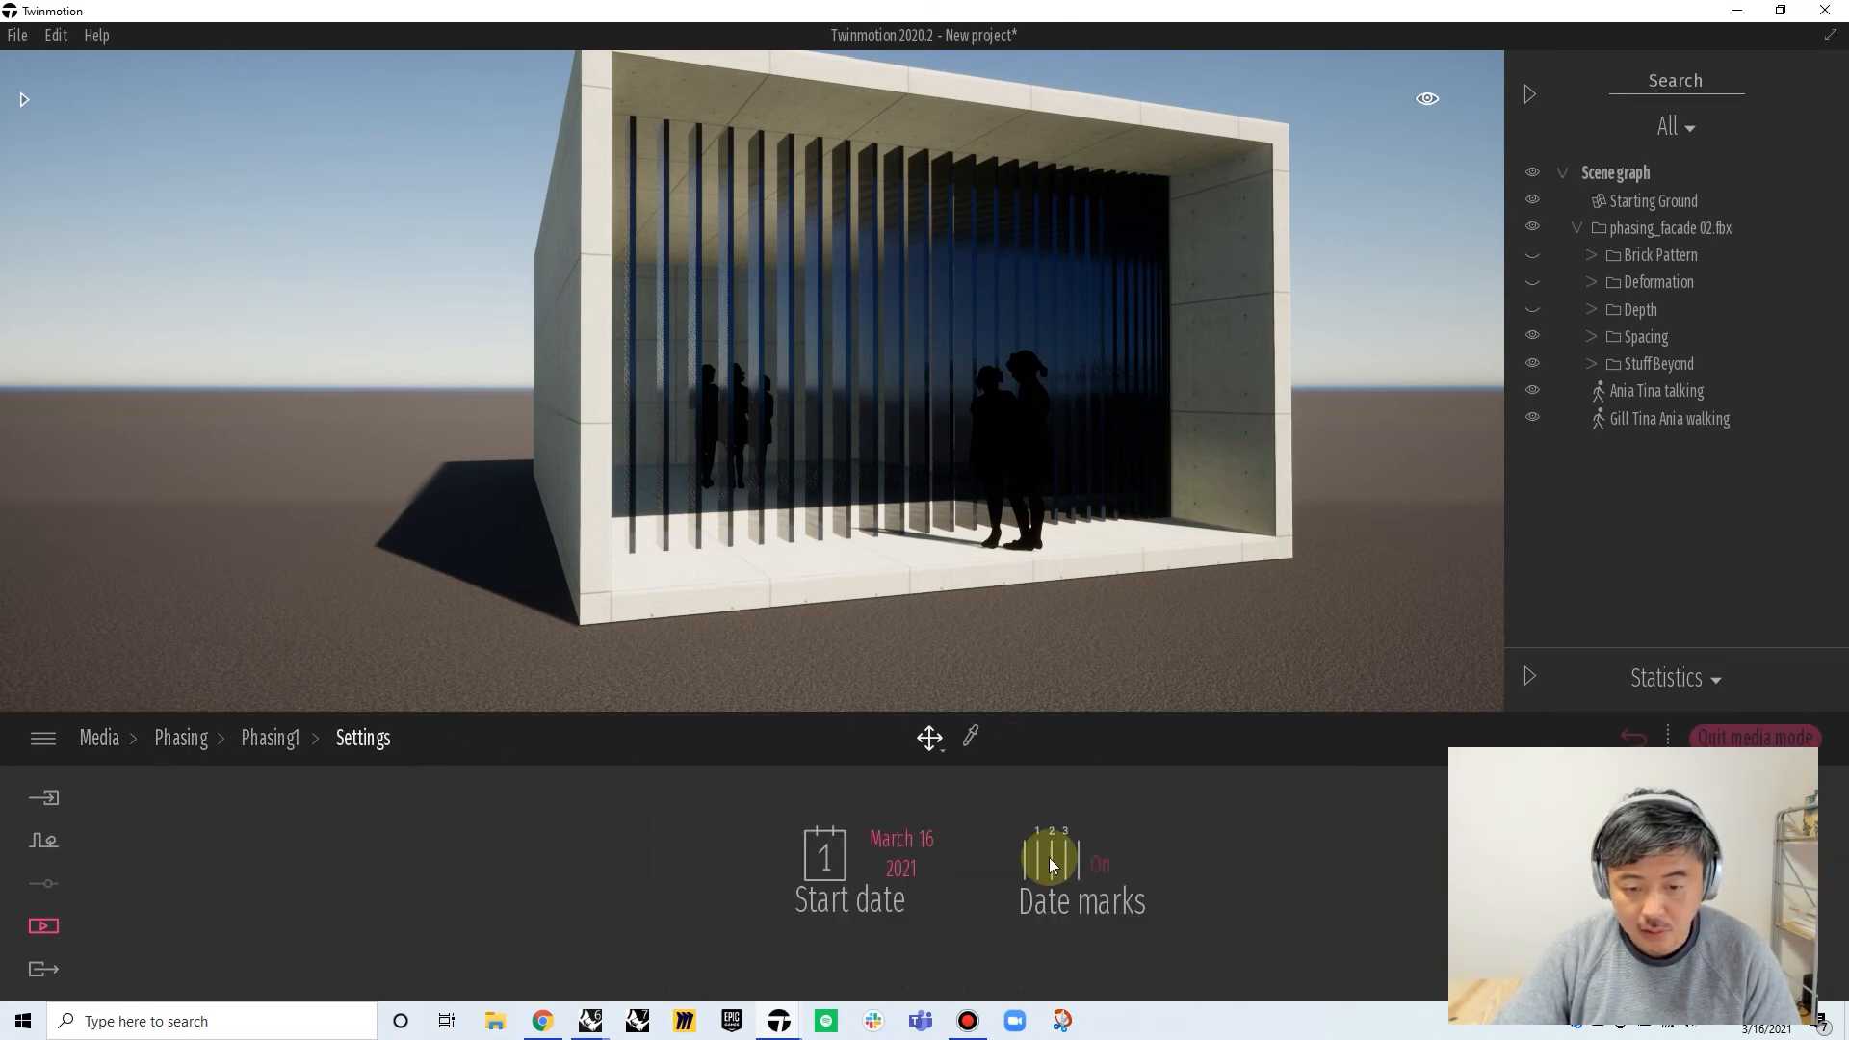
{"action": "left_click", "coordinate": [1095, 861]}
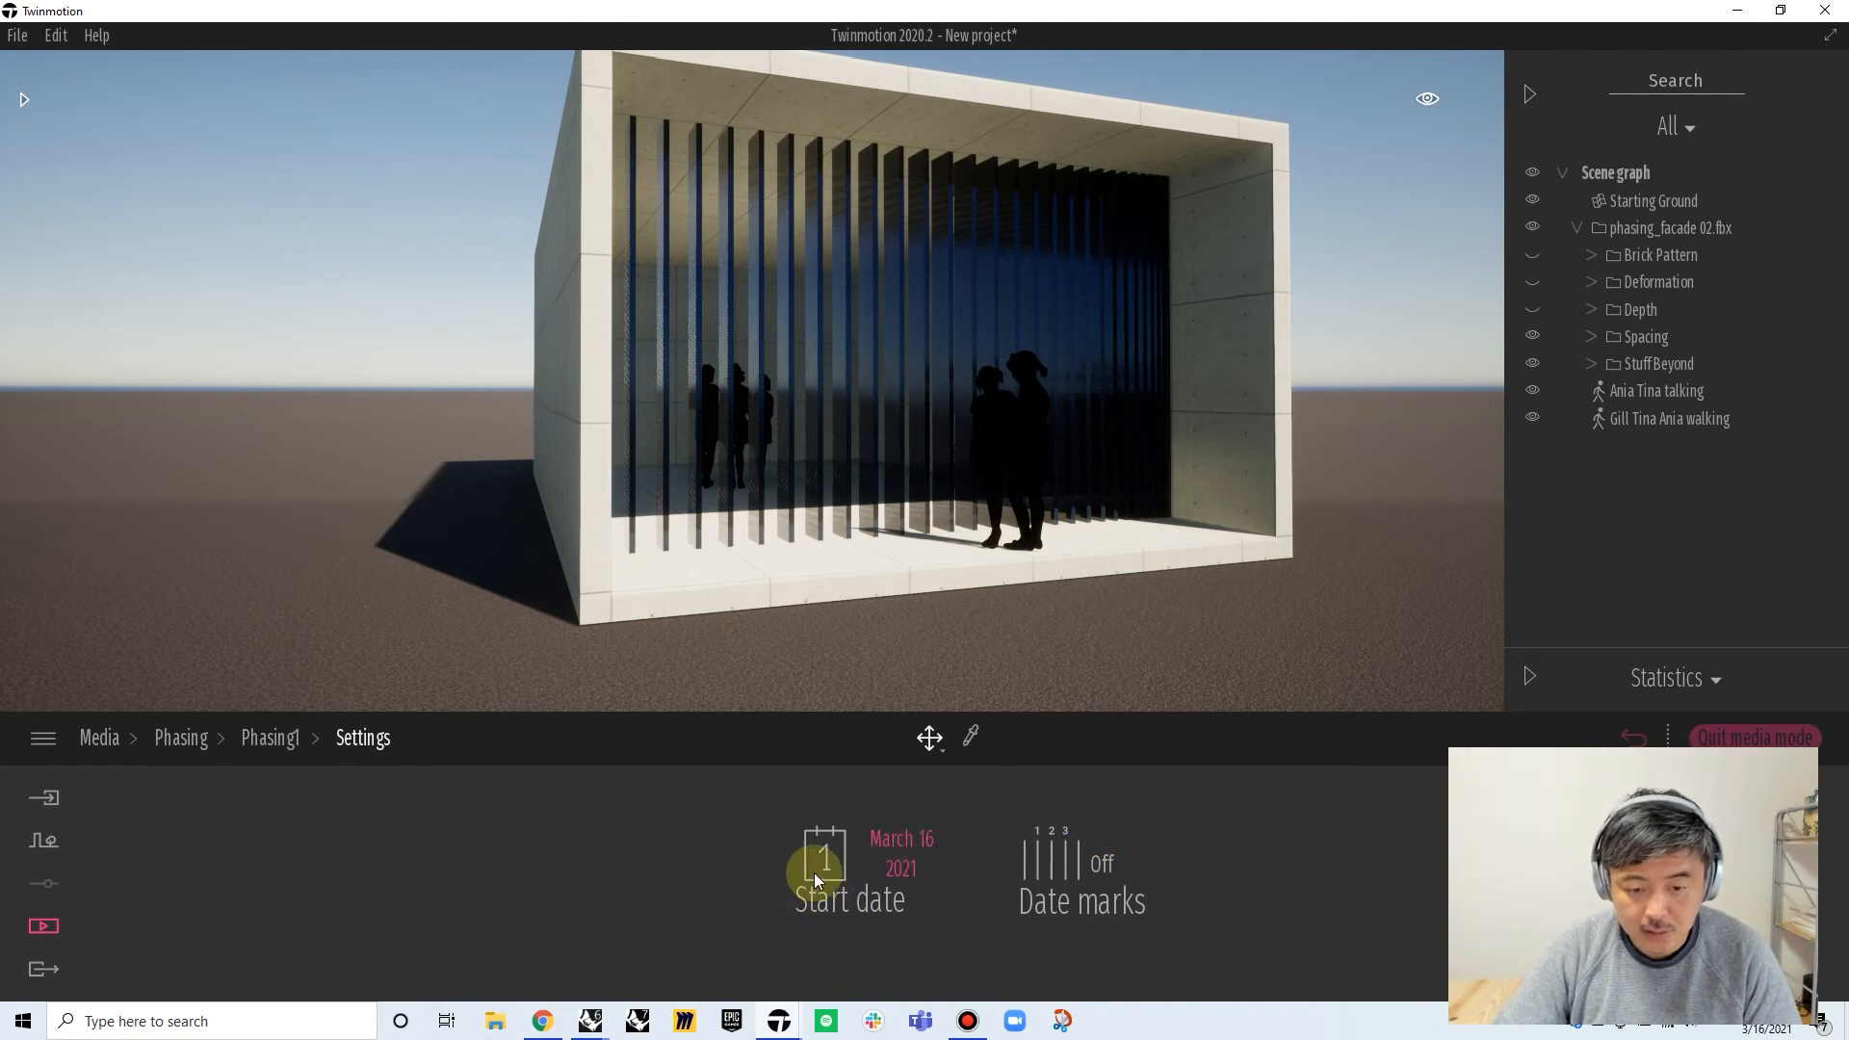
{"action": "left_click", "coordinate": [266, 739]}
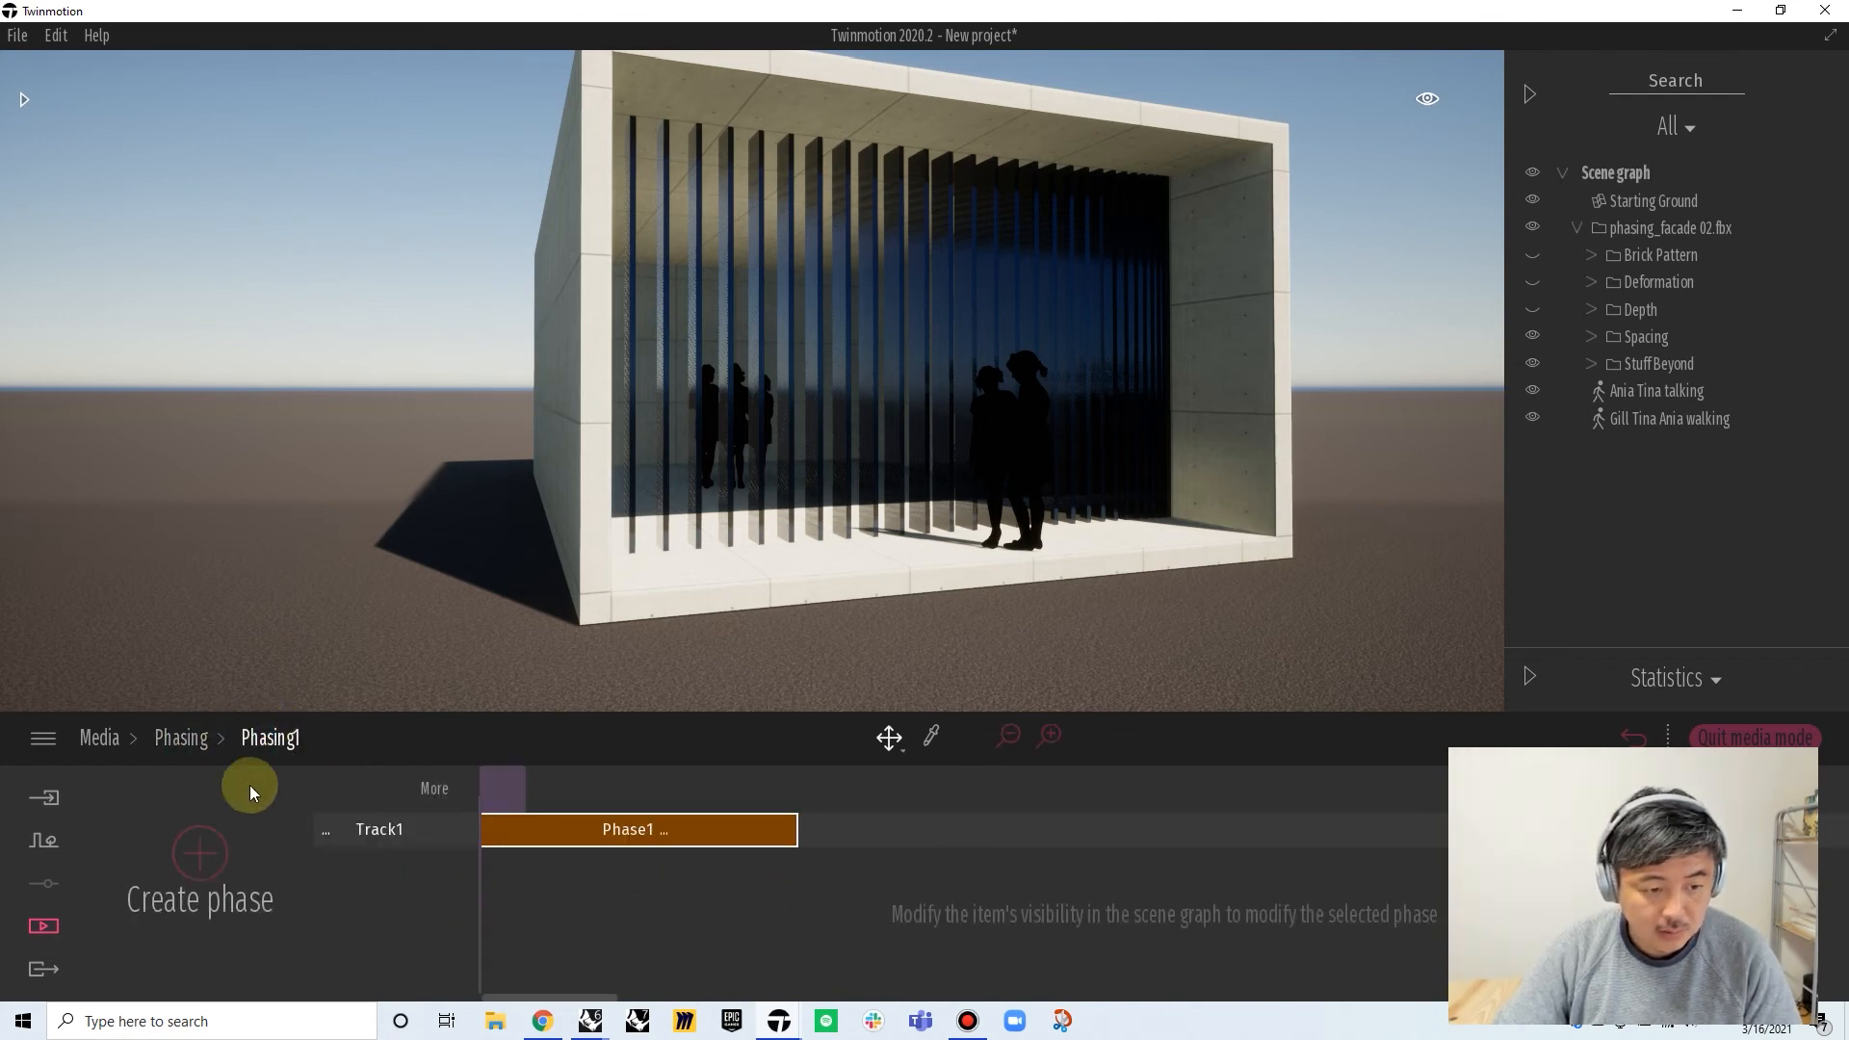
Hide the Spacing layer in the first phase, leaving only the box and the silhouettes
{"action": "left_click", "coordinate": [1001, 736]}
{"action": "left_click", "coordinate": [1003, 737]}
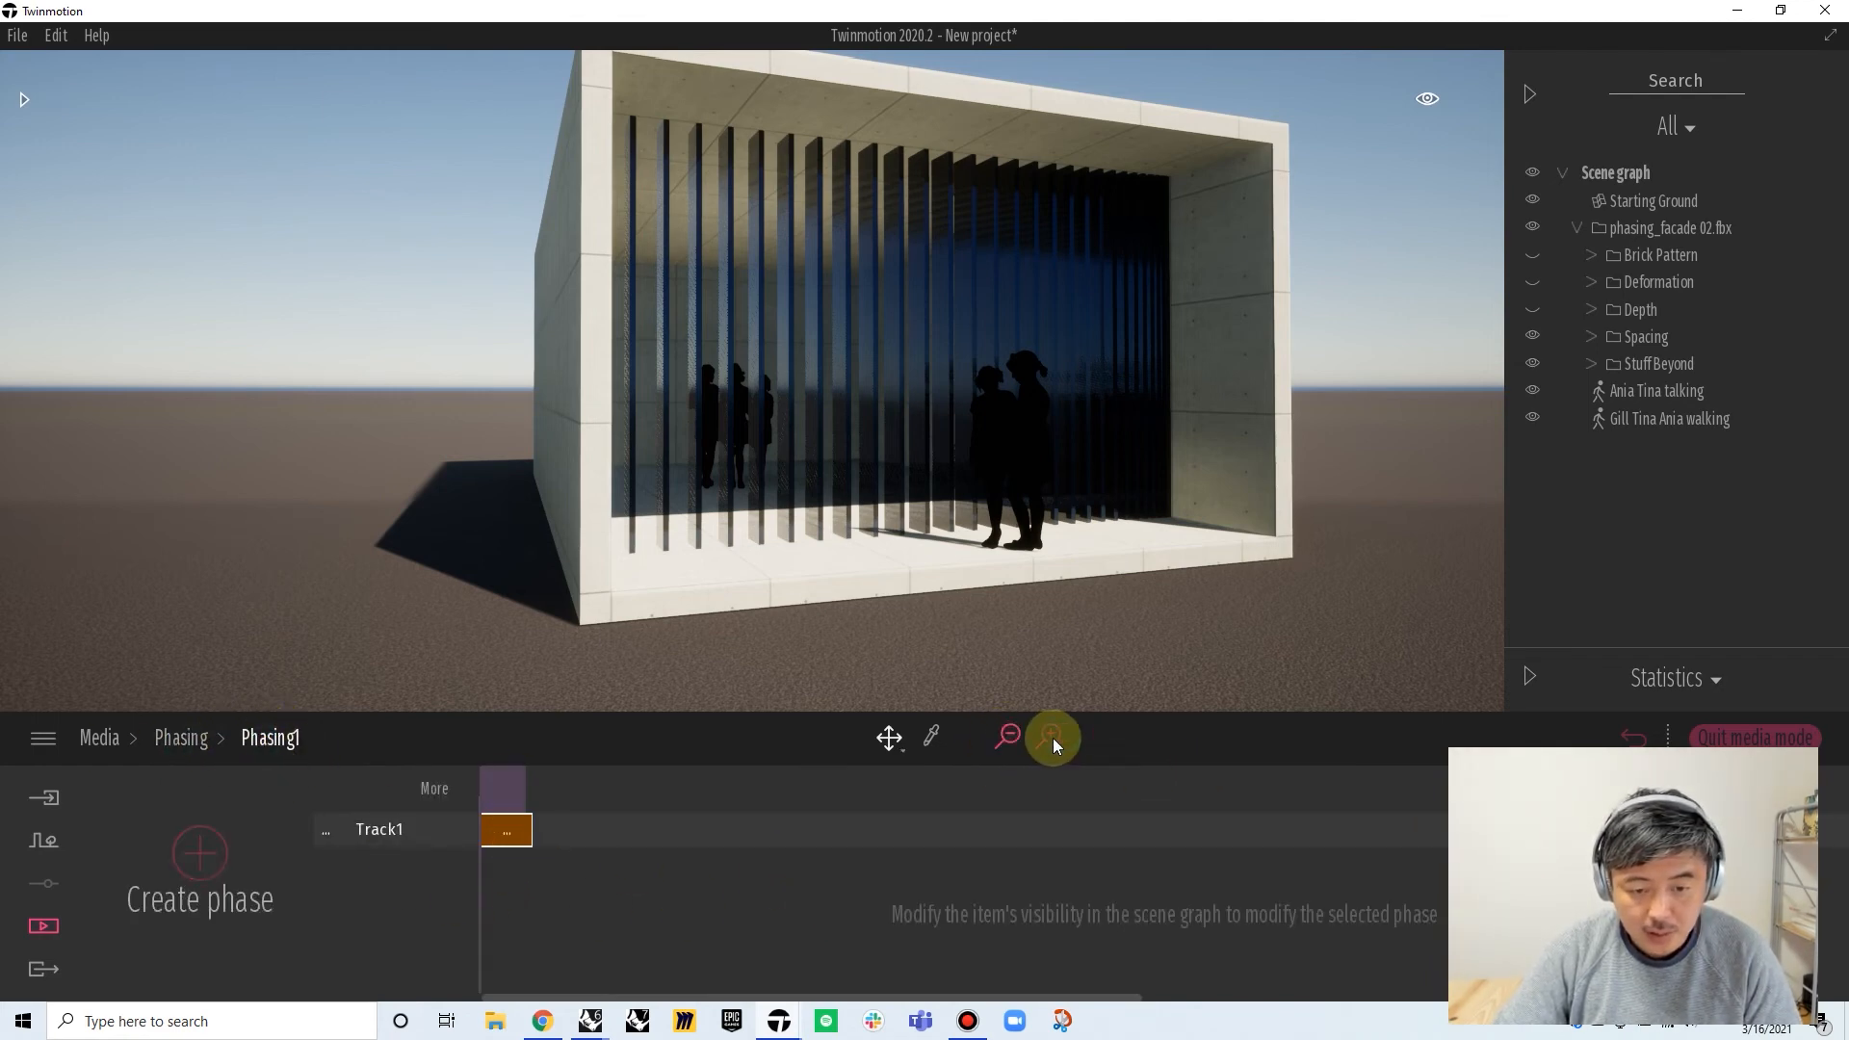
{"action": "left_click", "coordinate": [1049, 736]}
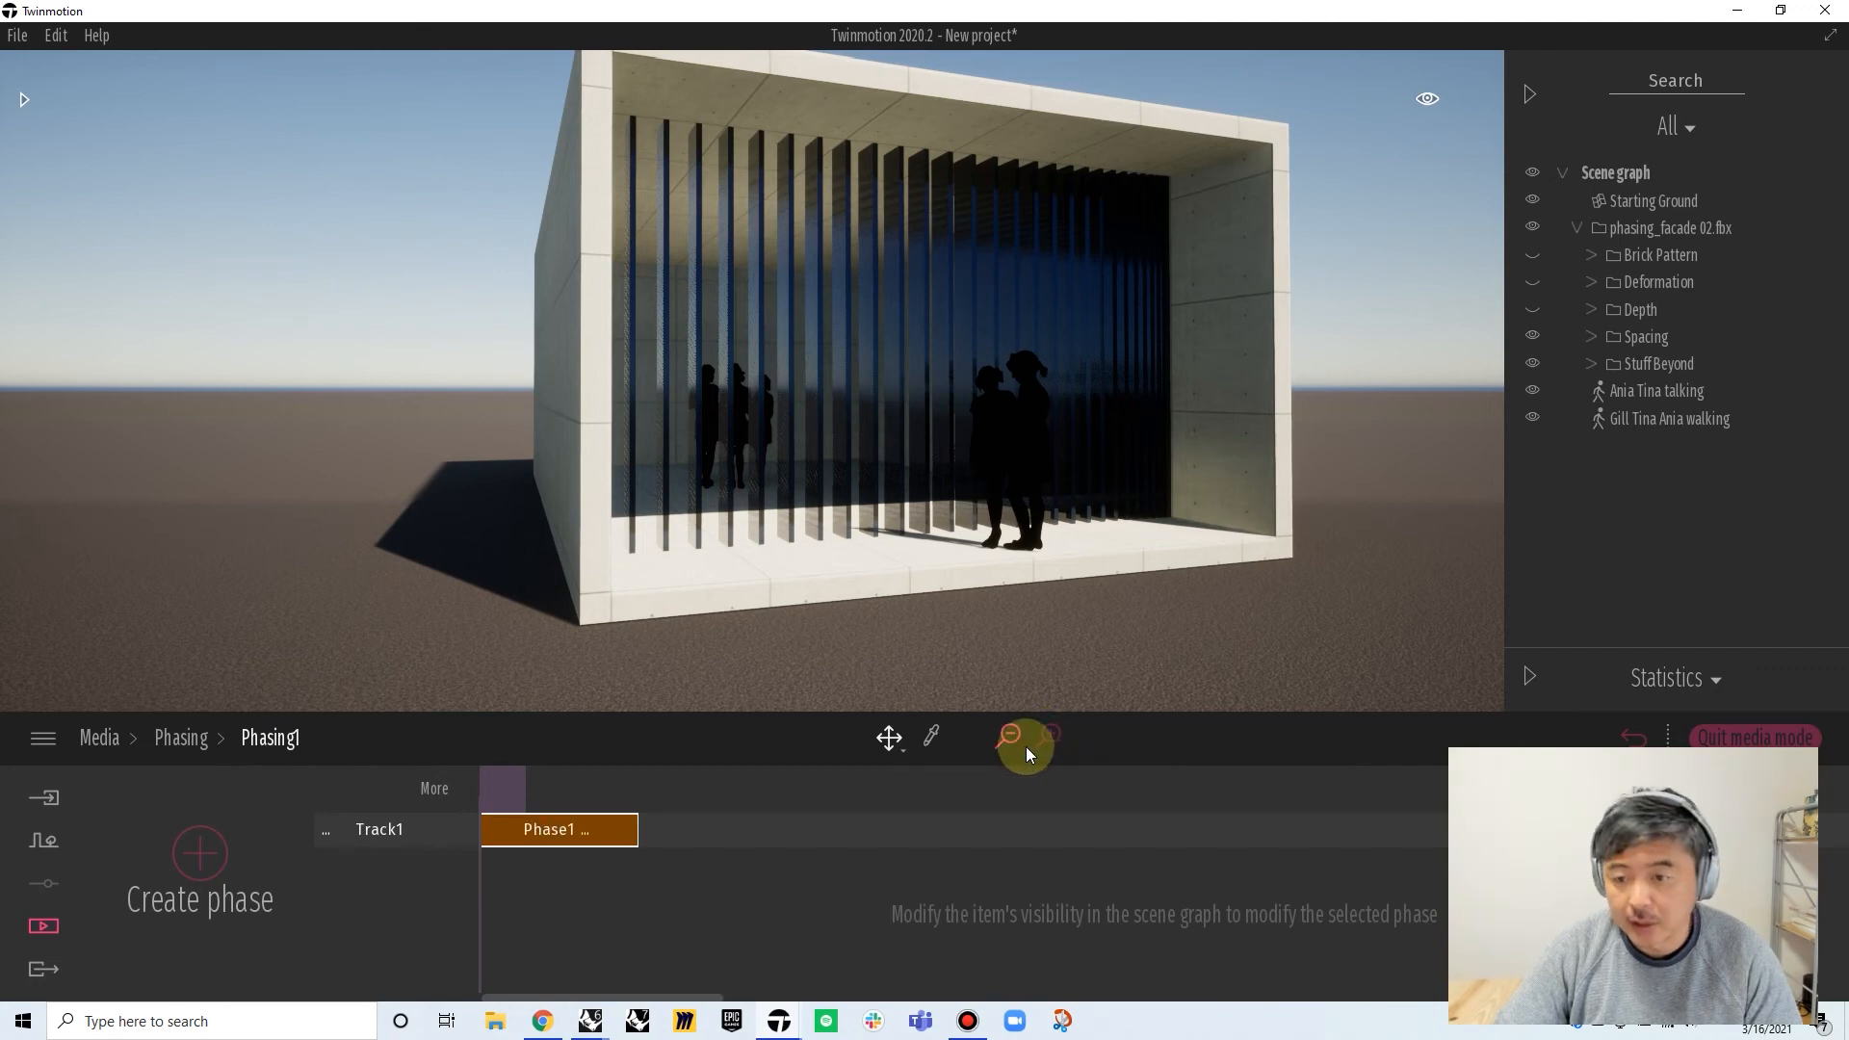
{"action": "left_click", "coordinate": [1537, 337]}
{"action": "middle_click_drag", "start_coordinate": [1273, 334], "coordinate": [1230, 393]}
{"action": "scroll", "coordinate": [1237, 441], "scroll_direction": "down", "scroll_amount": 3}
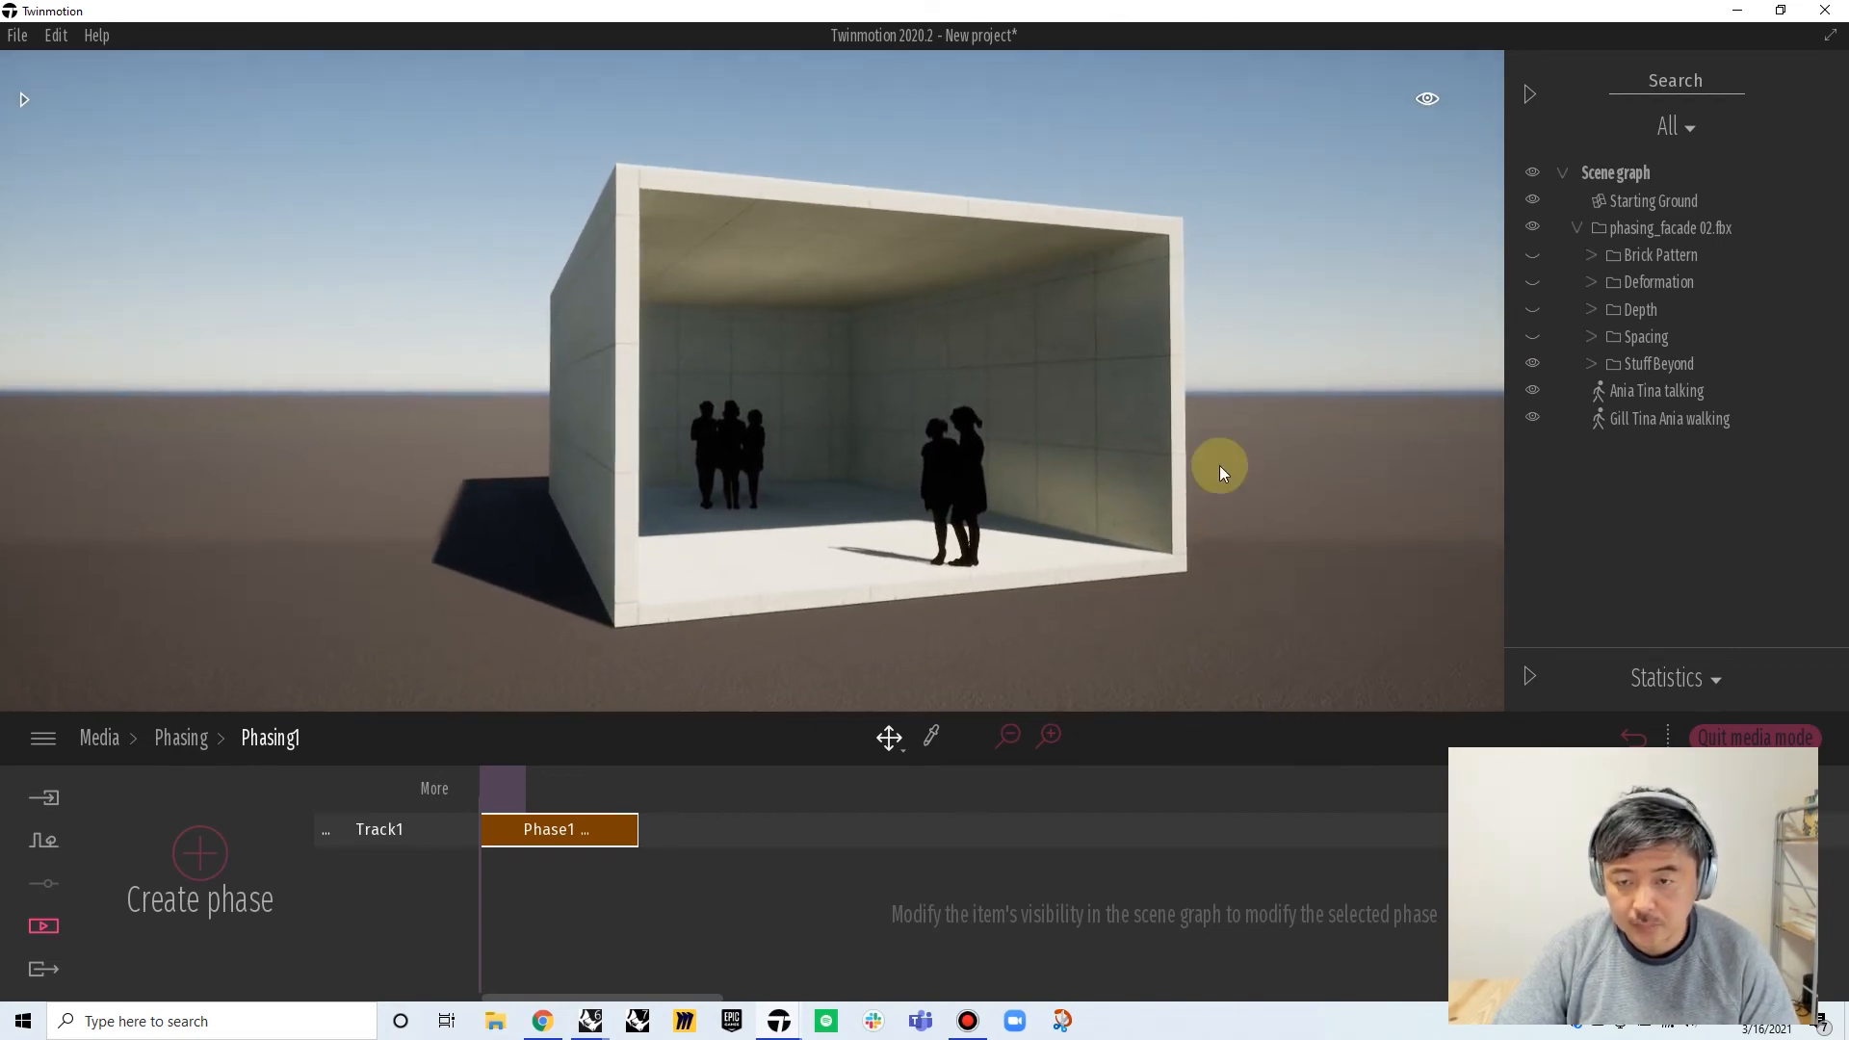
Create a second phase that shows the Spacing layer
{"action": "left_click", "coordinate": [202, 847]}
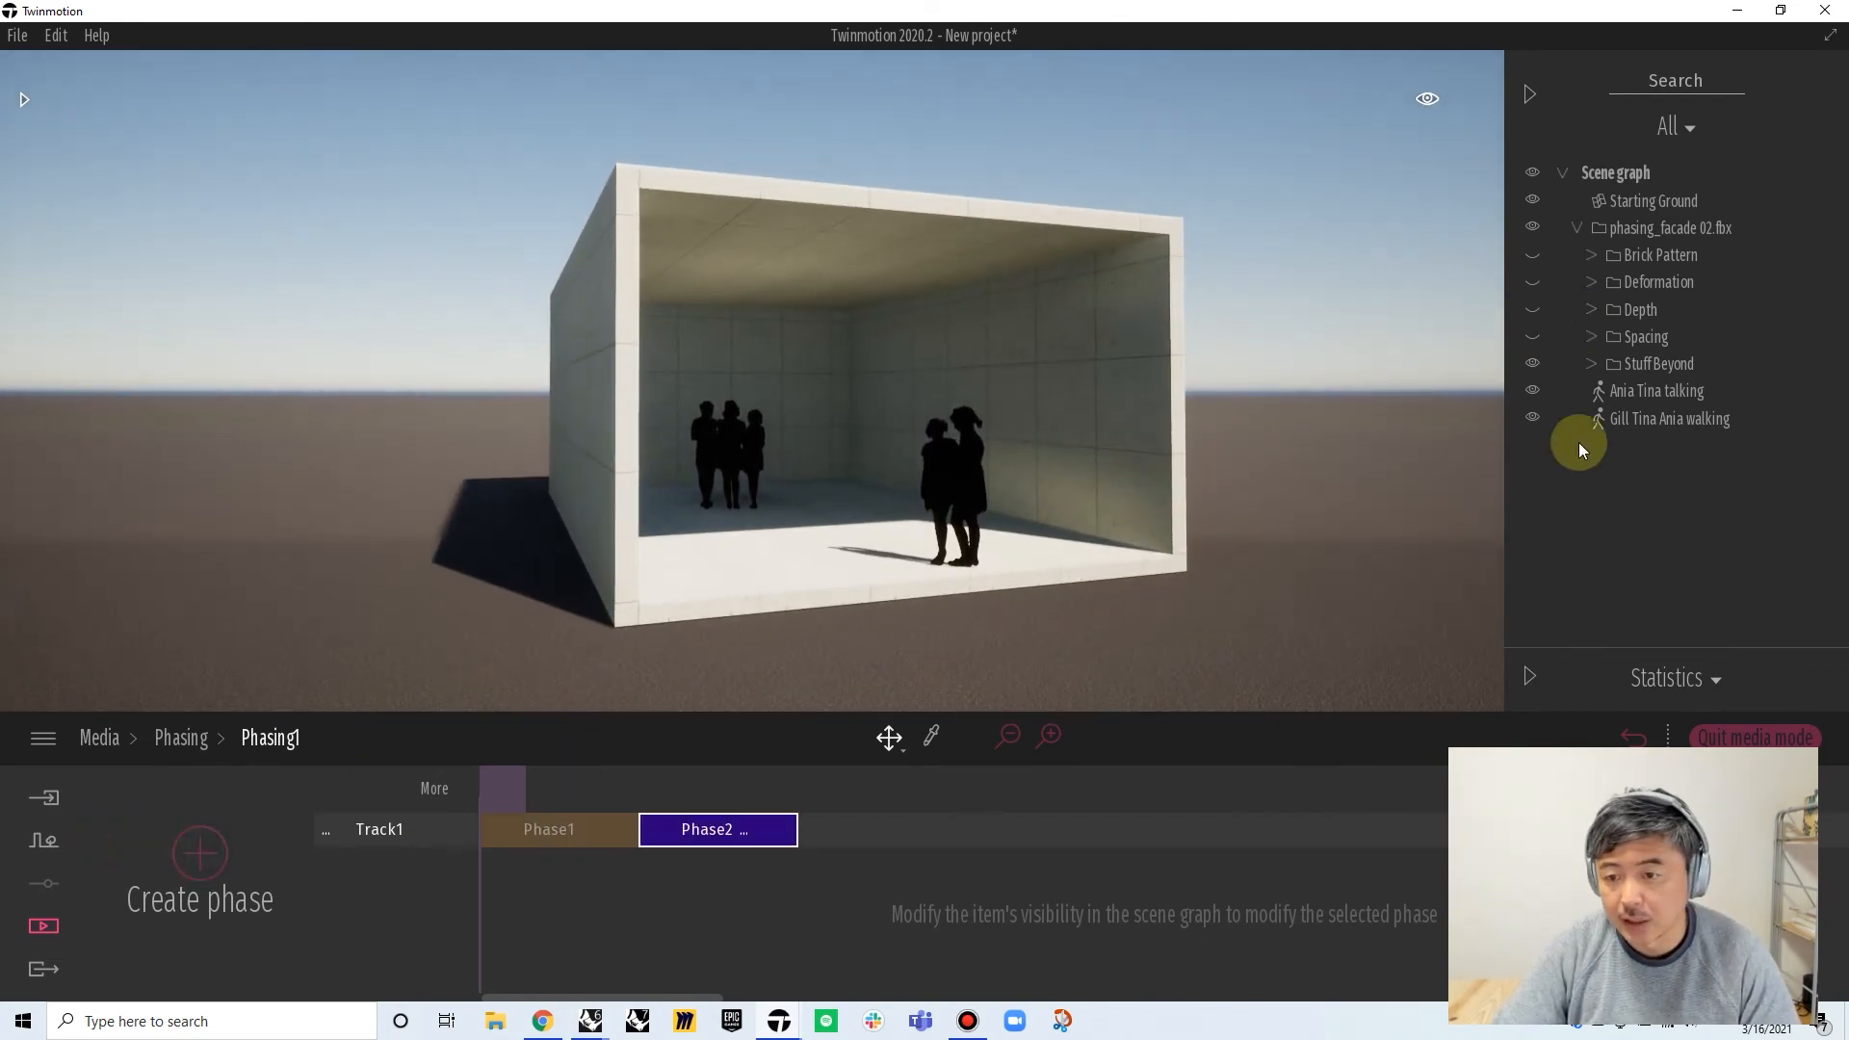
{"action": "left_click", "coordinate": [1531, 337]}
{"action": "left_click", "coordinate": [1534, 332]}
{"action": "left_click", "coordinate": [1533, 333]}
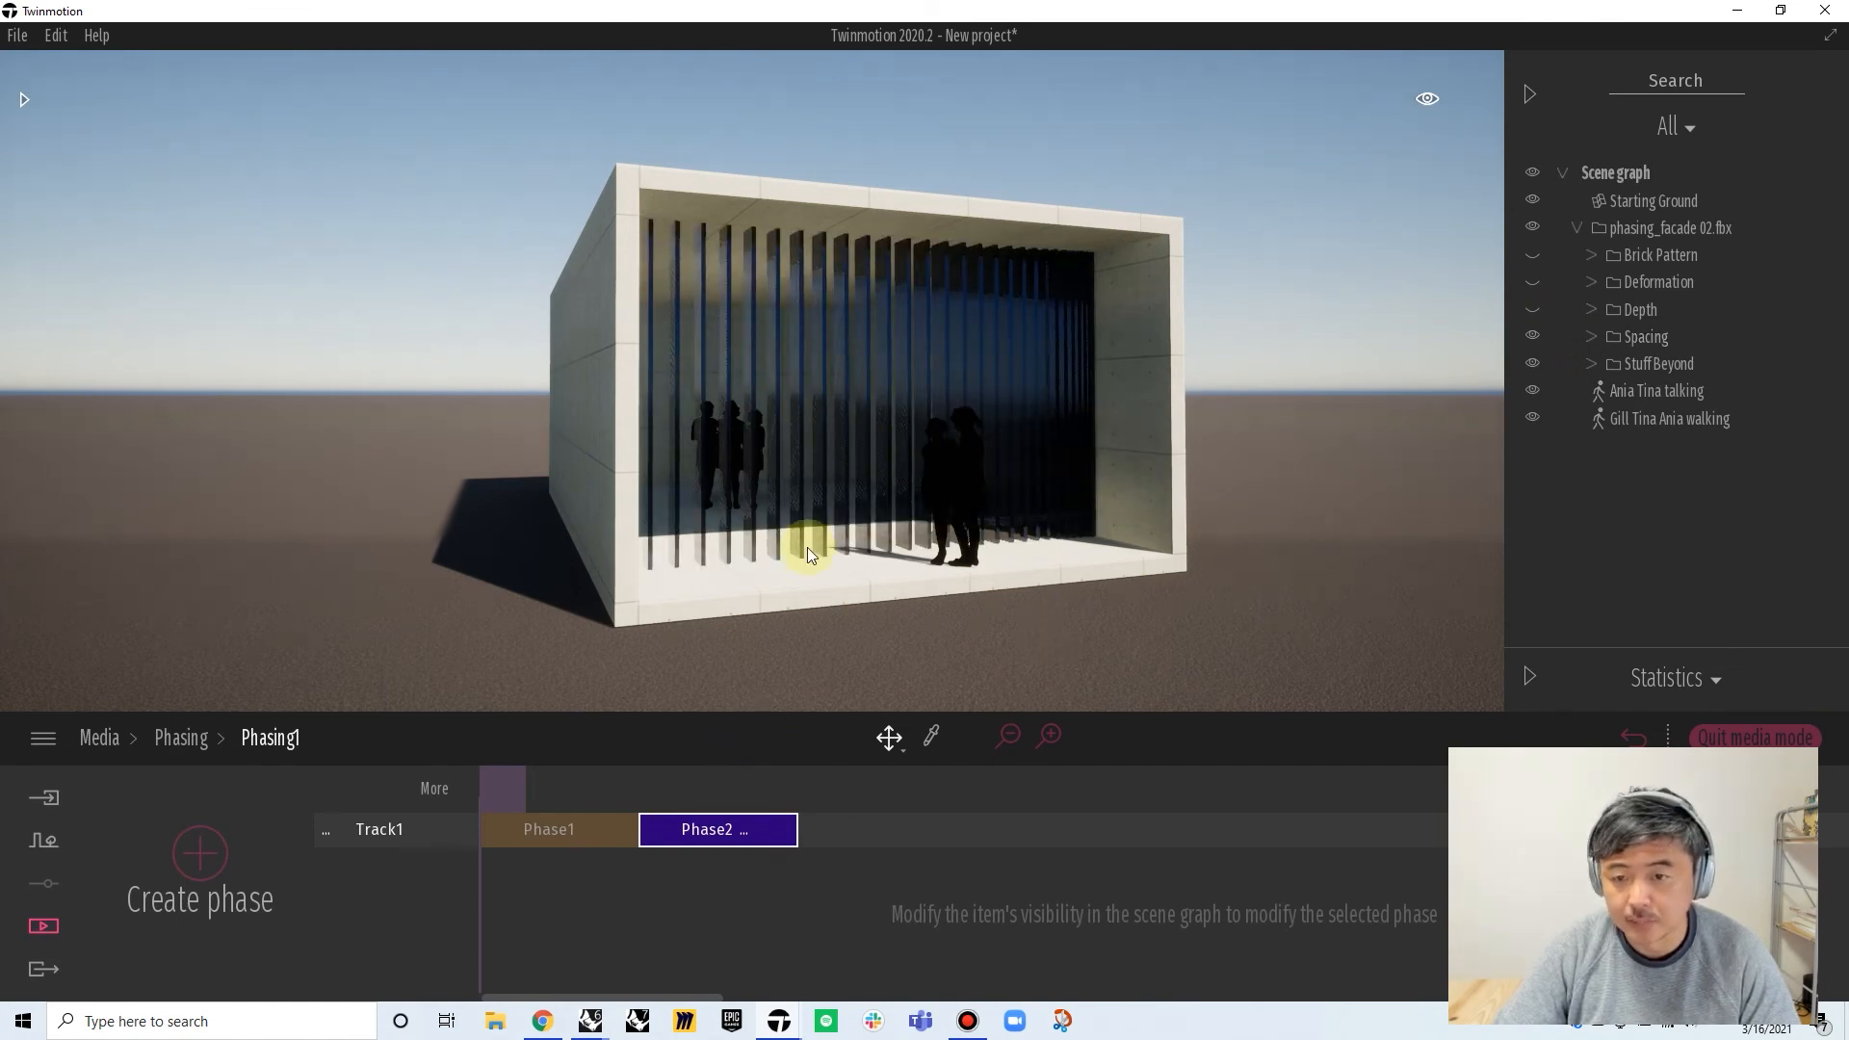
Add a third phase with the Spacing layer hidden and the Depth layer shown
{"action": "left_click", "coordinate": [199, 856]}
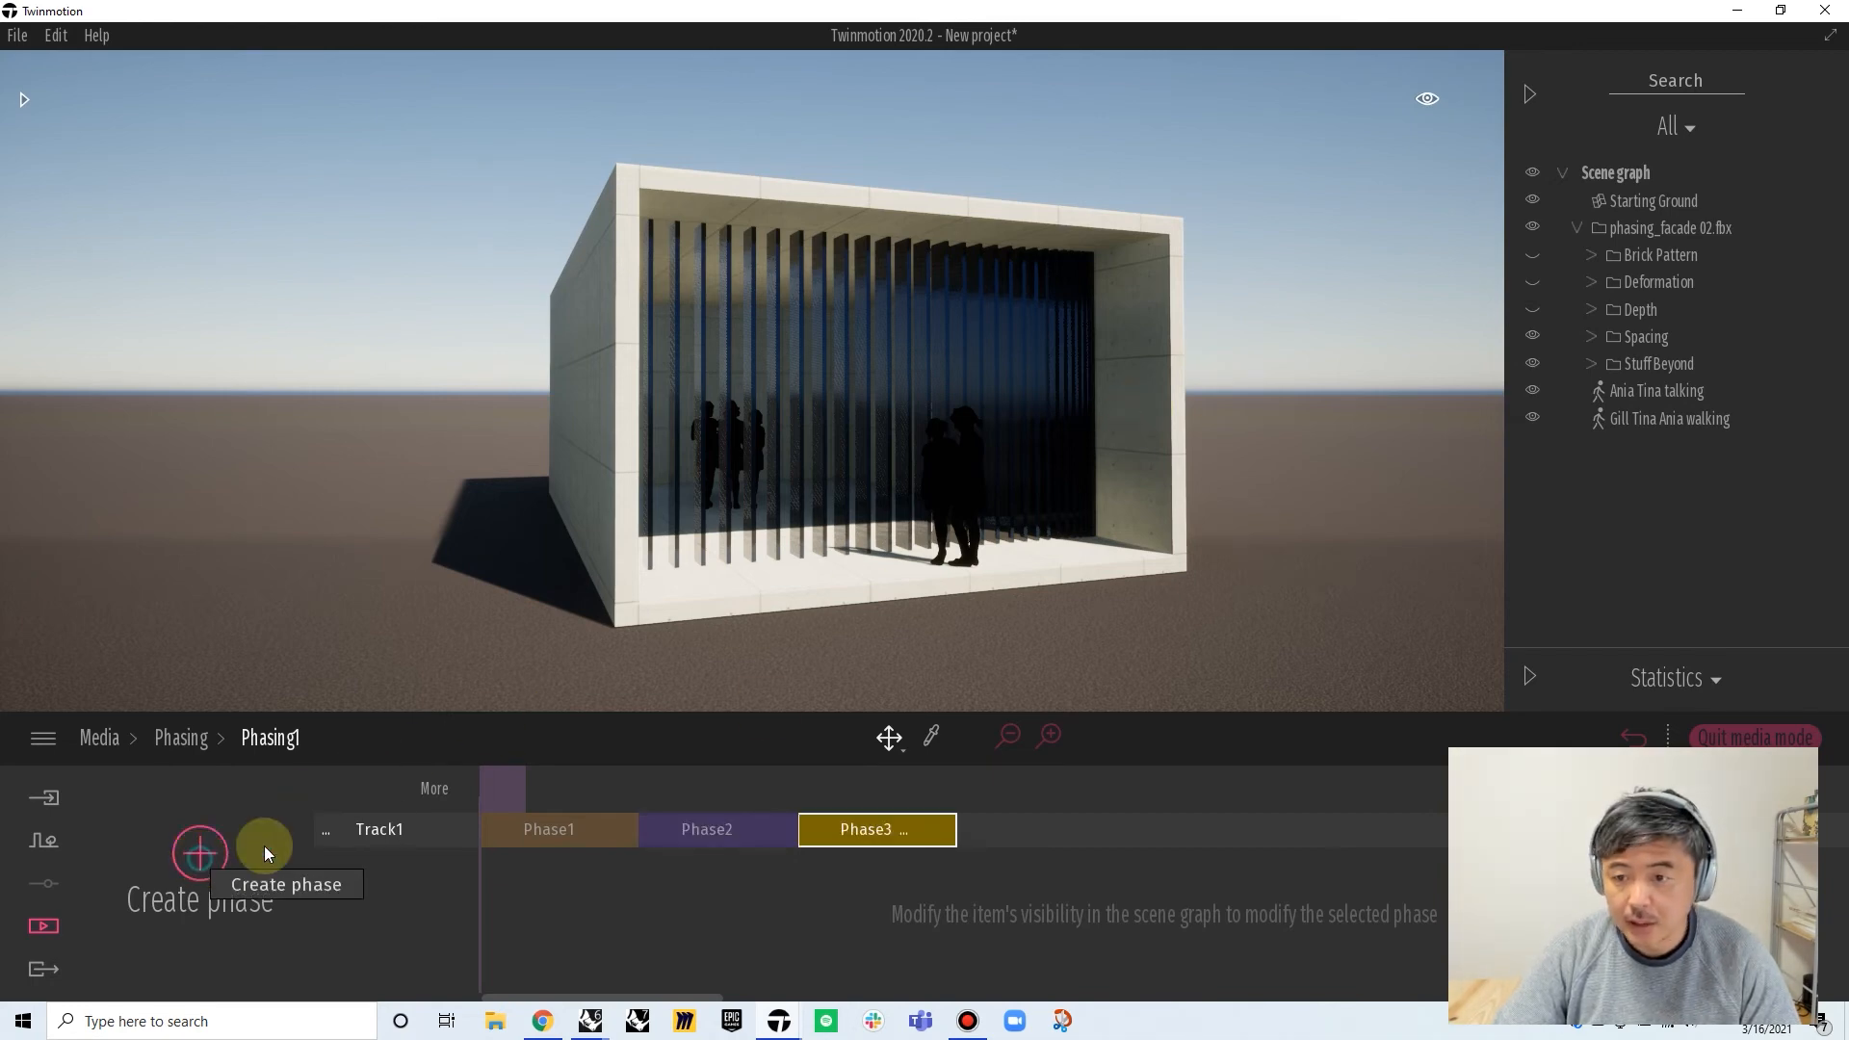
{"action": "left_click", "coordinate": [1534, 331]}
{"action": "left_click", "coordinate": [1533, 309]}
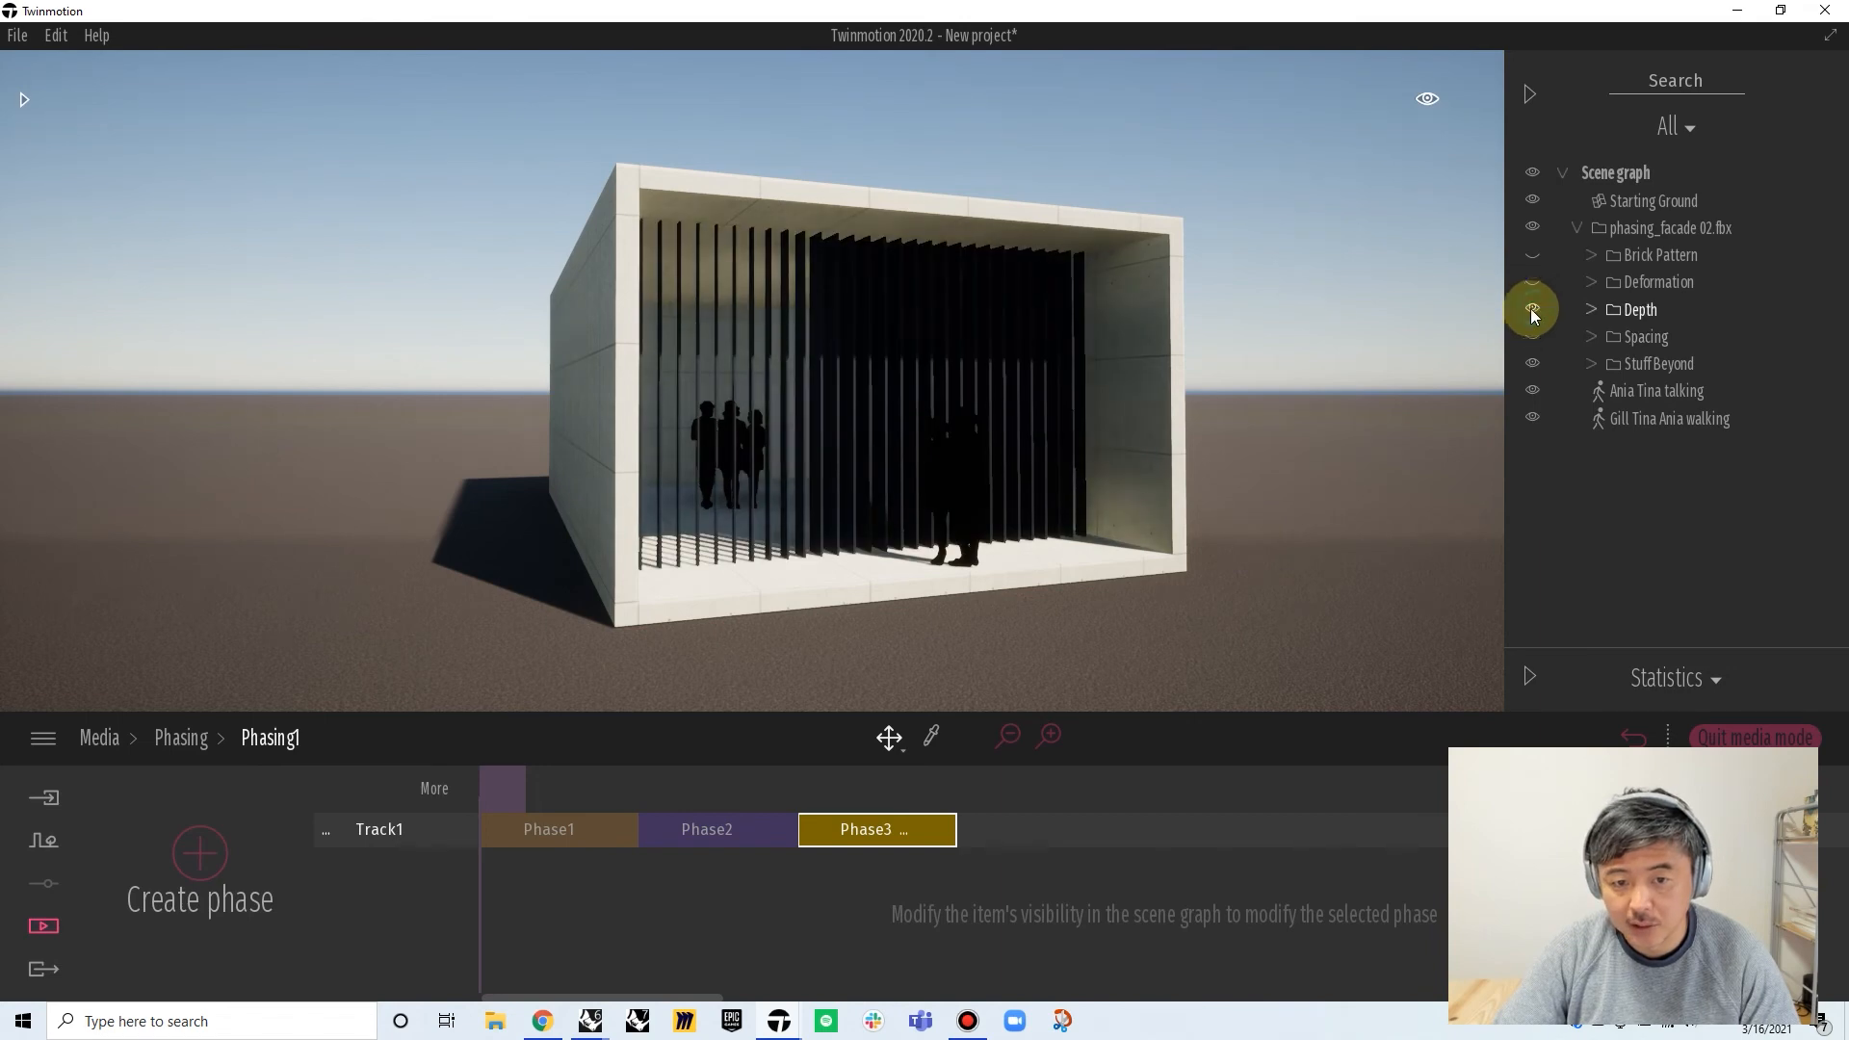
{"action": "left_click", "coordinate": [957, 362]}
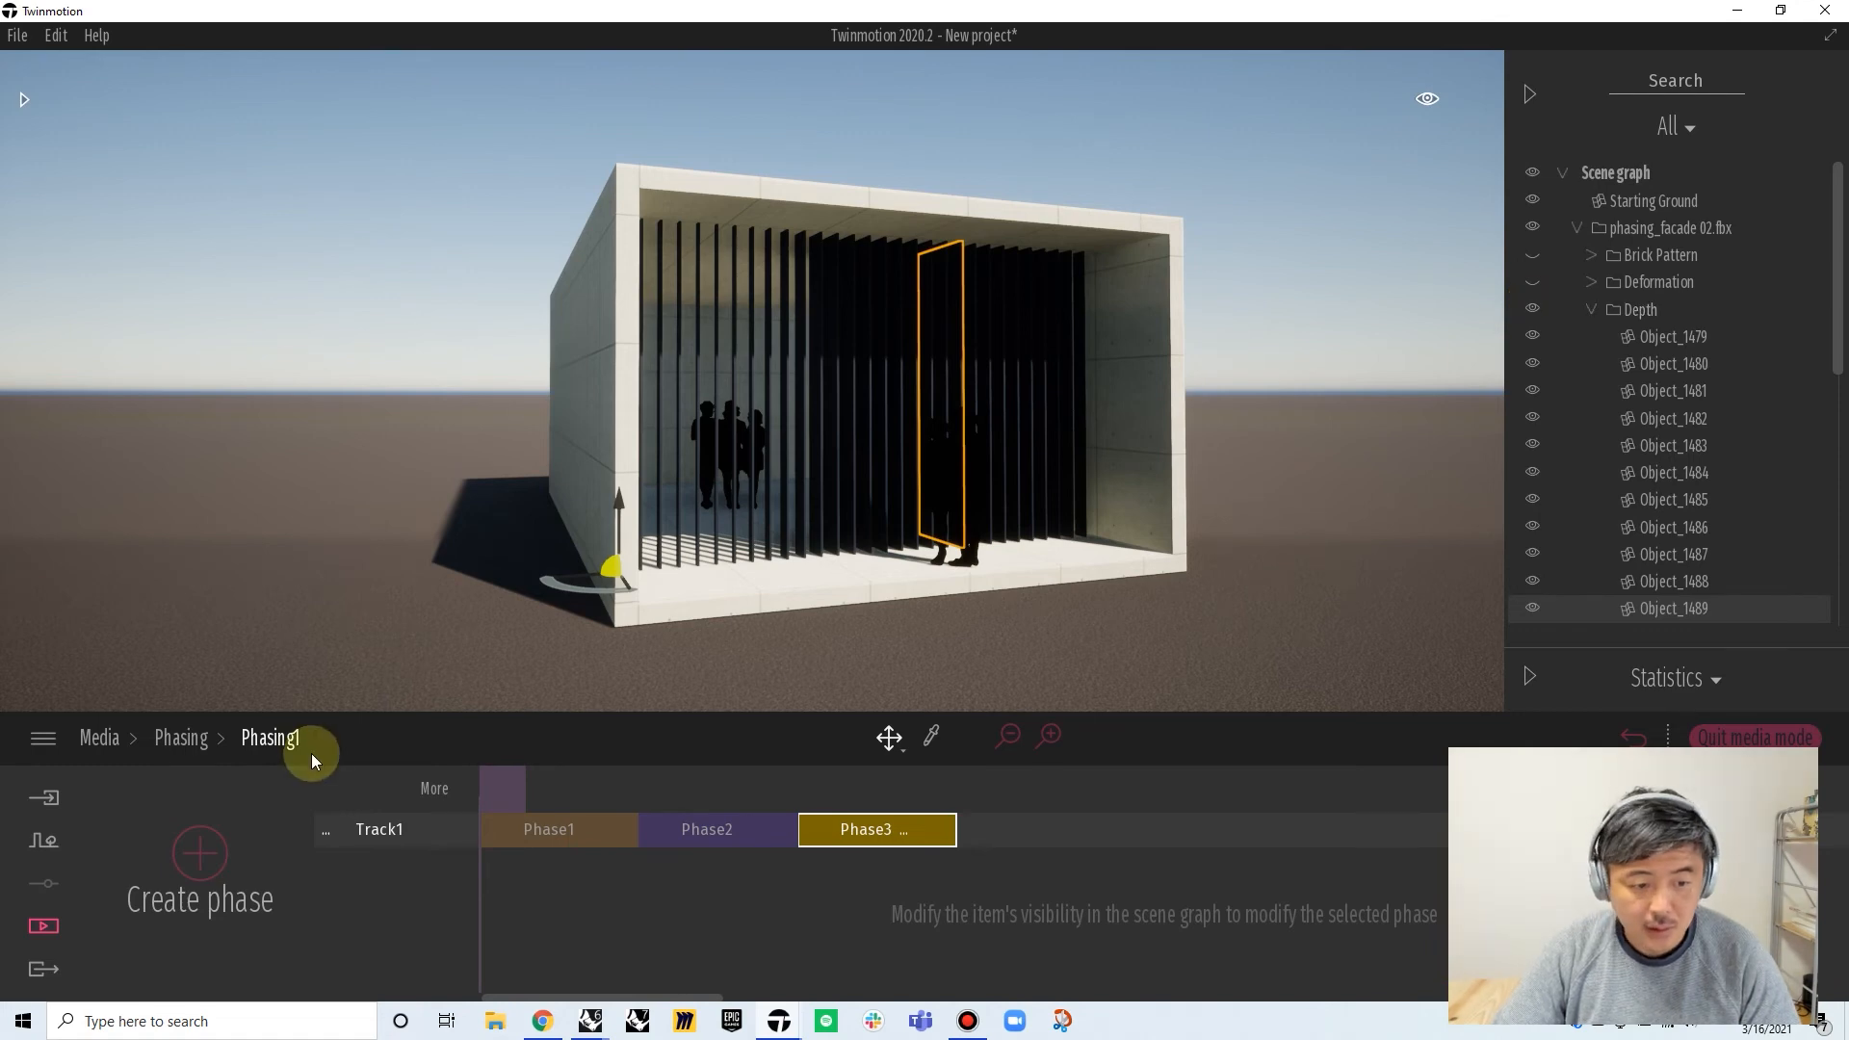
Add a fourth phase with the Depth layer hidden and the Brick Pattern layer shown
{"action": "left_click", "coordinate": [199, 861]}
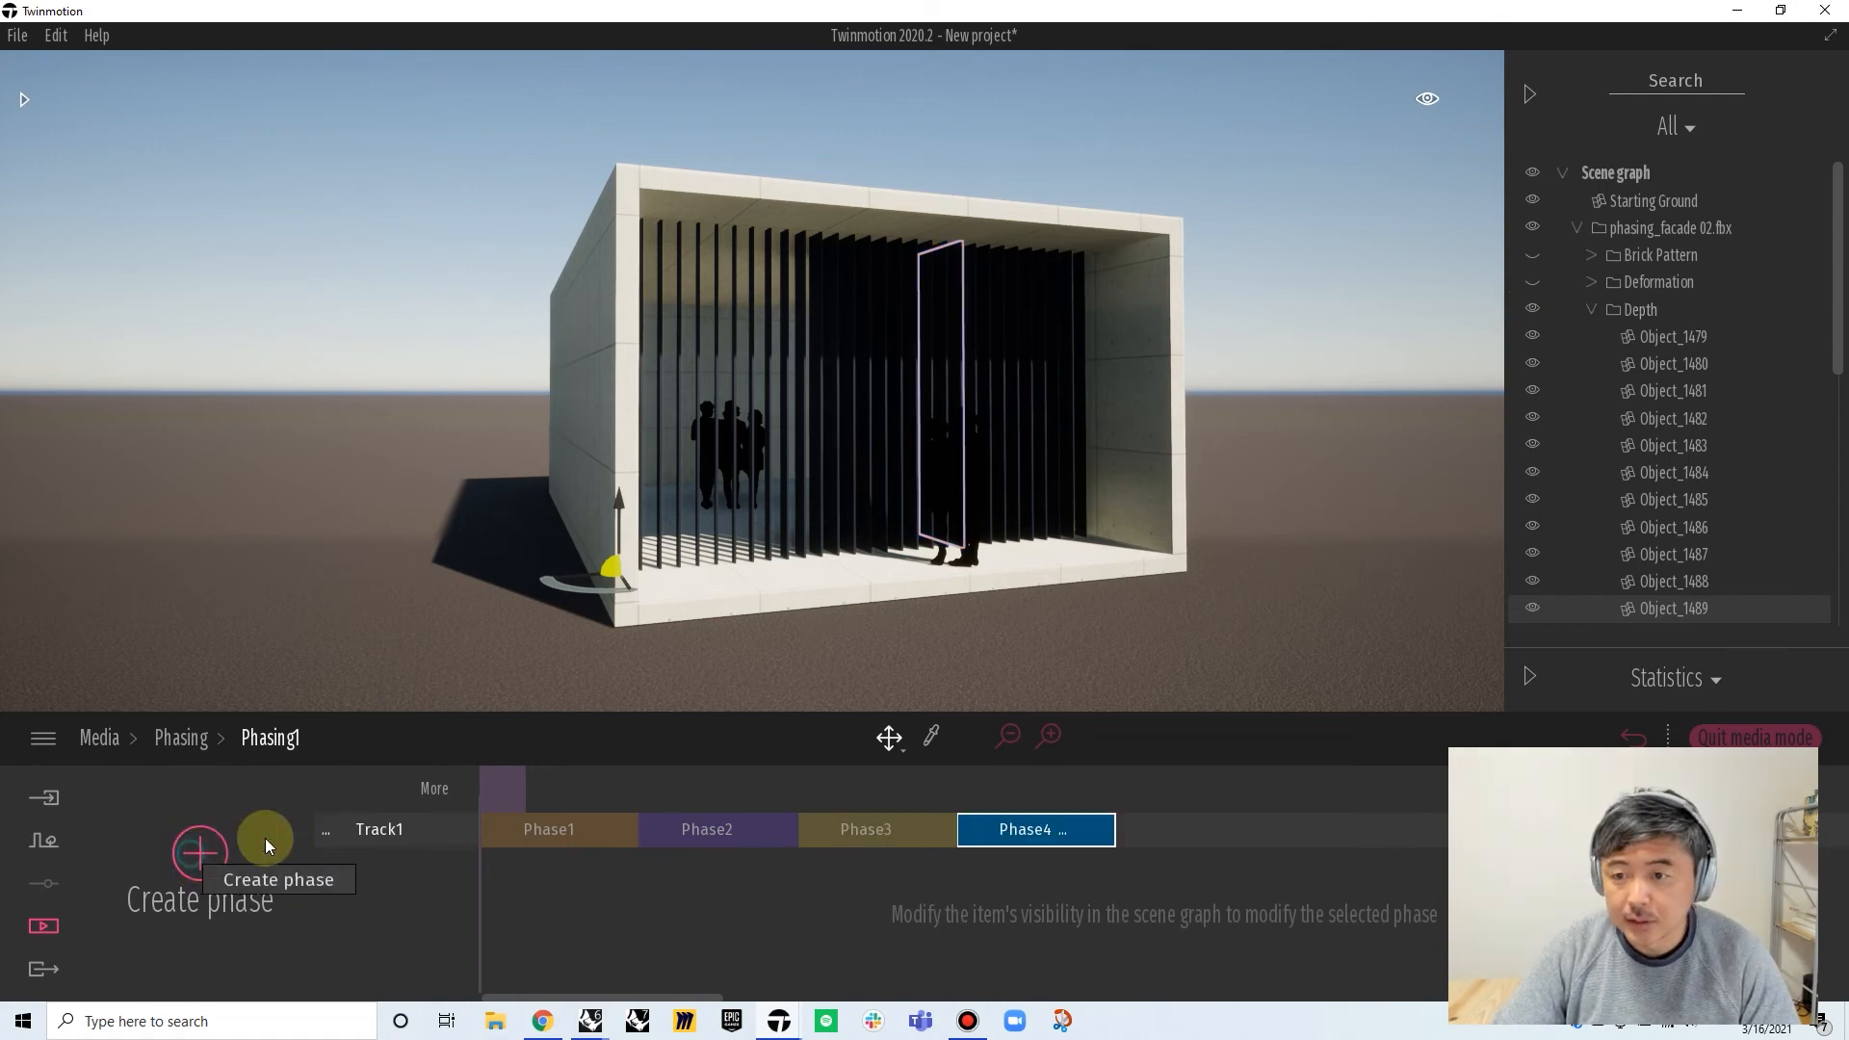
{"action": "left_click", "coordinate": [1534, 306]}
{"action": "left_click", "coordinate": [1527, 254]}
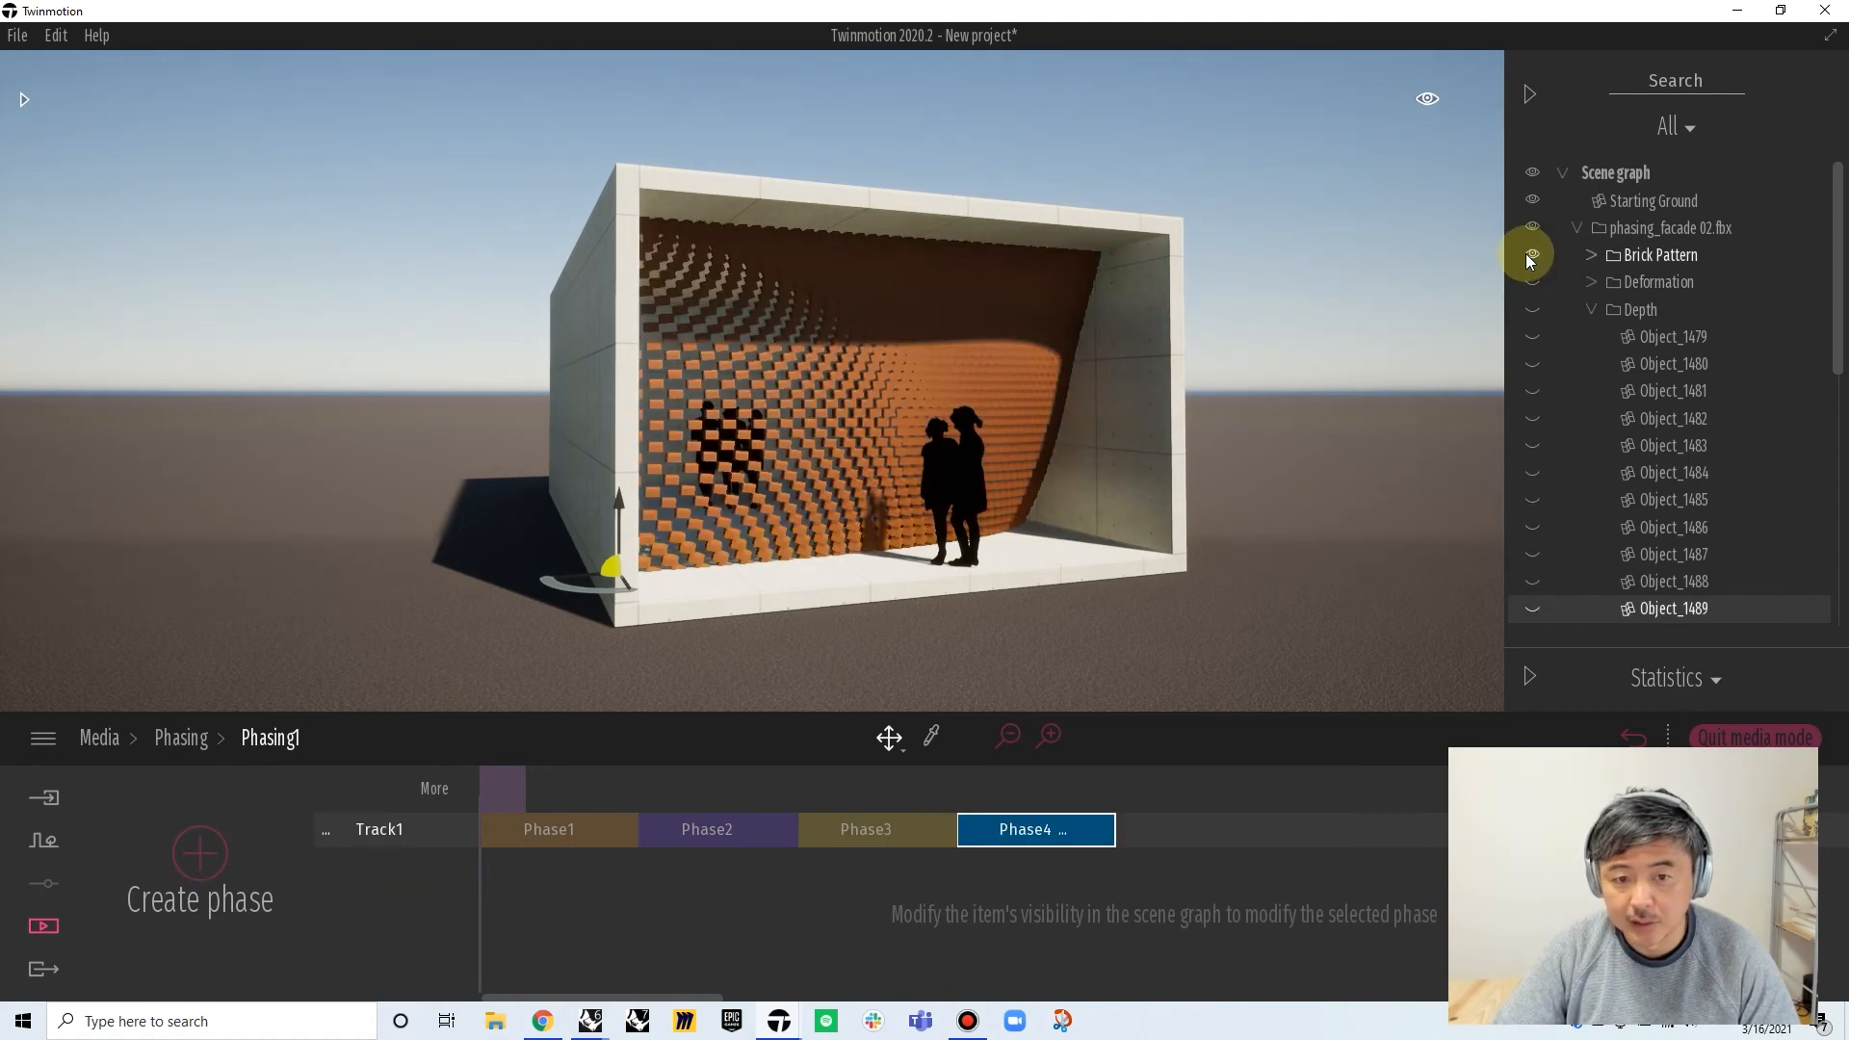
Add a fifth phase with Brick Pattern hidden and Deformation shown, and collapse the Depth folder in the scene graph
{"action": "left_click", "coordinate": [198, 854]}
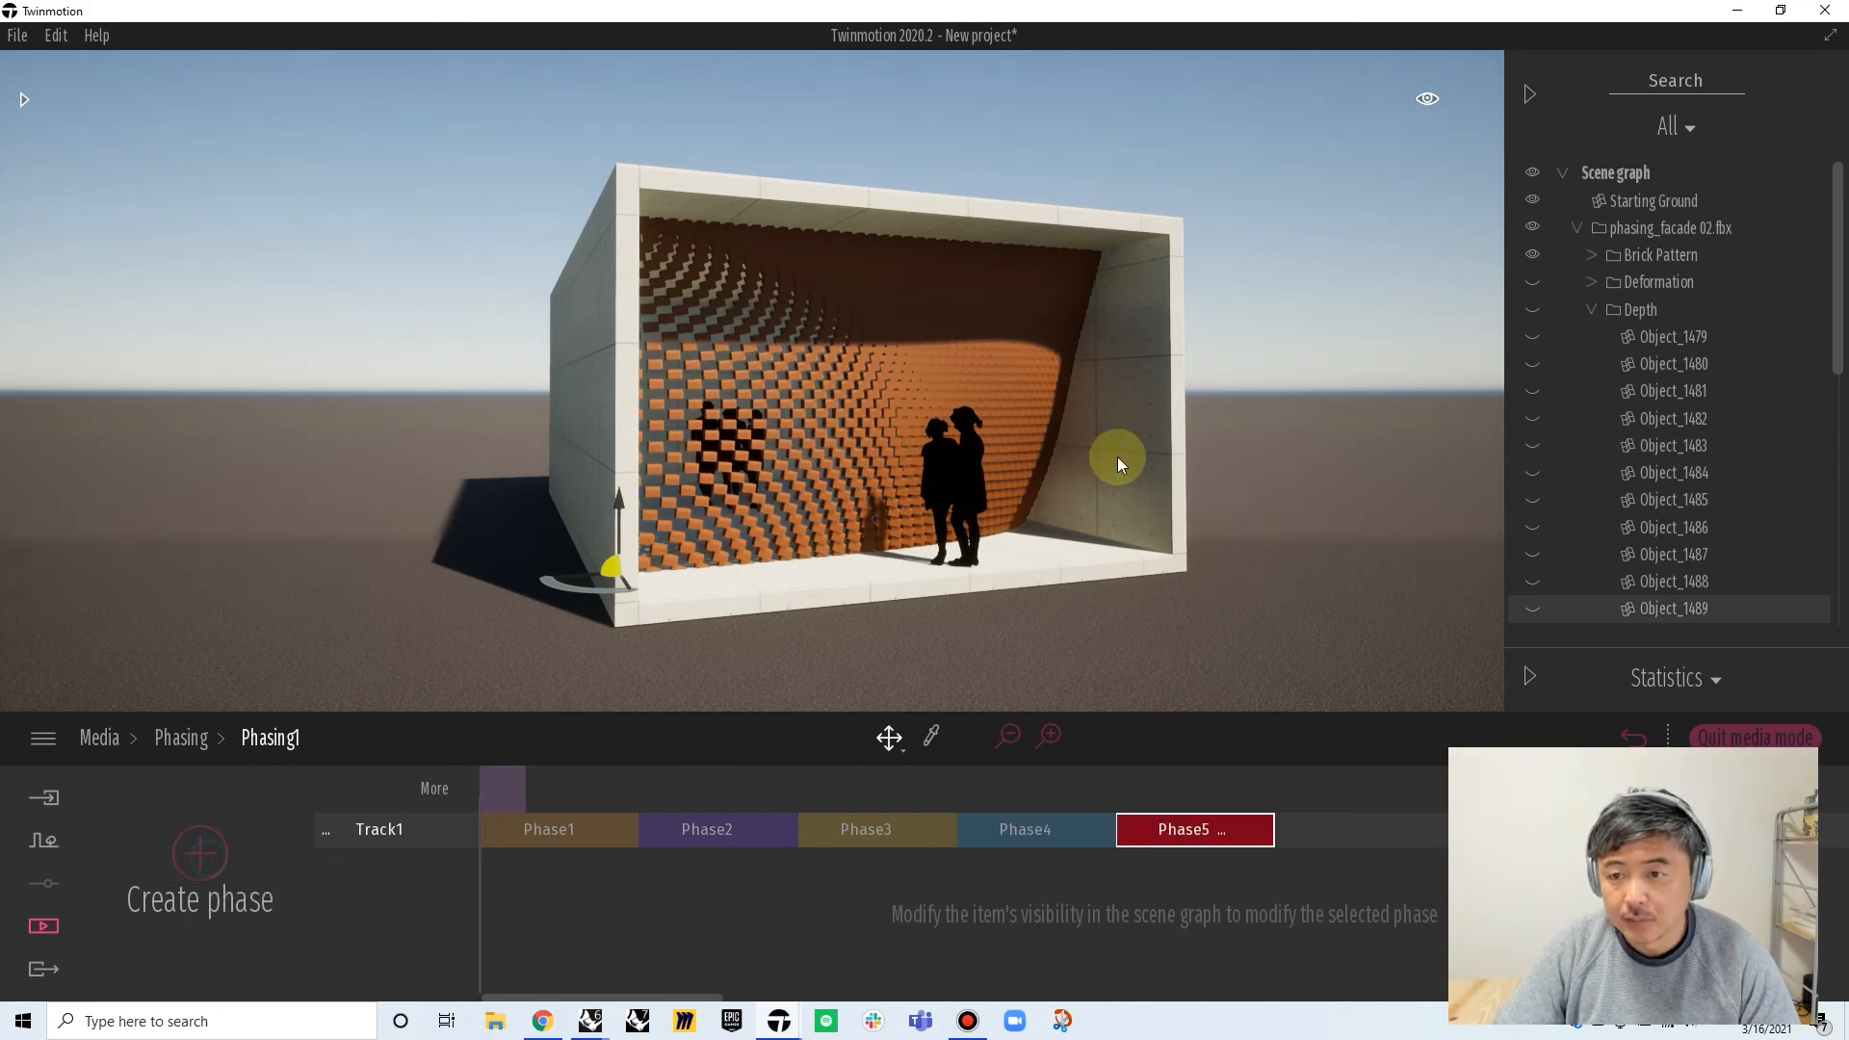
{"action": "left_click", "coordinate": [1532, 254]}
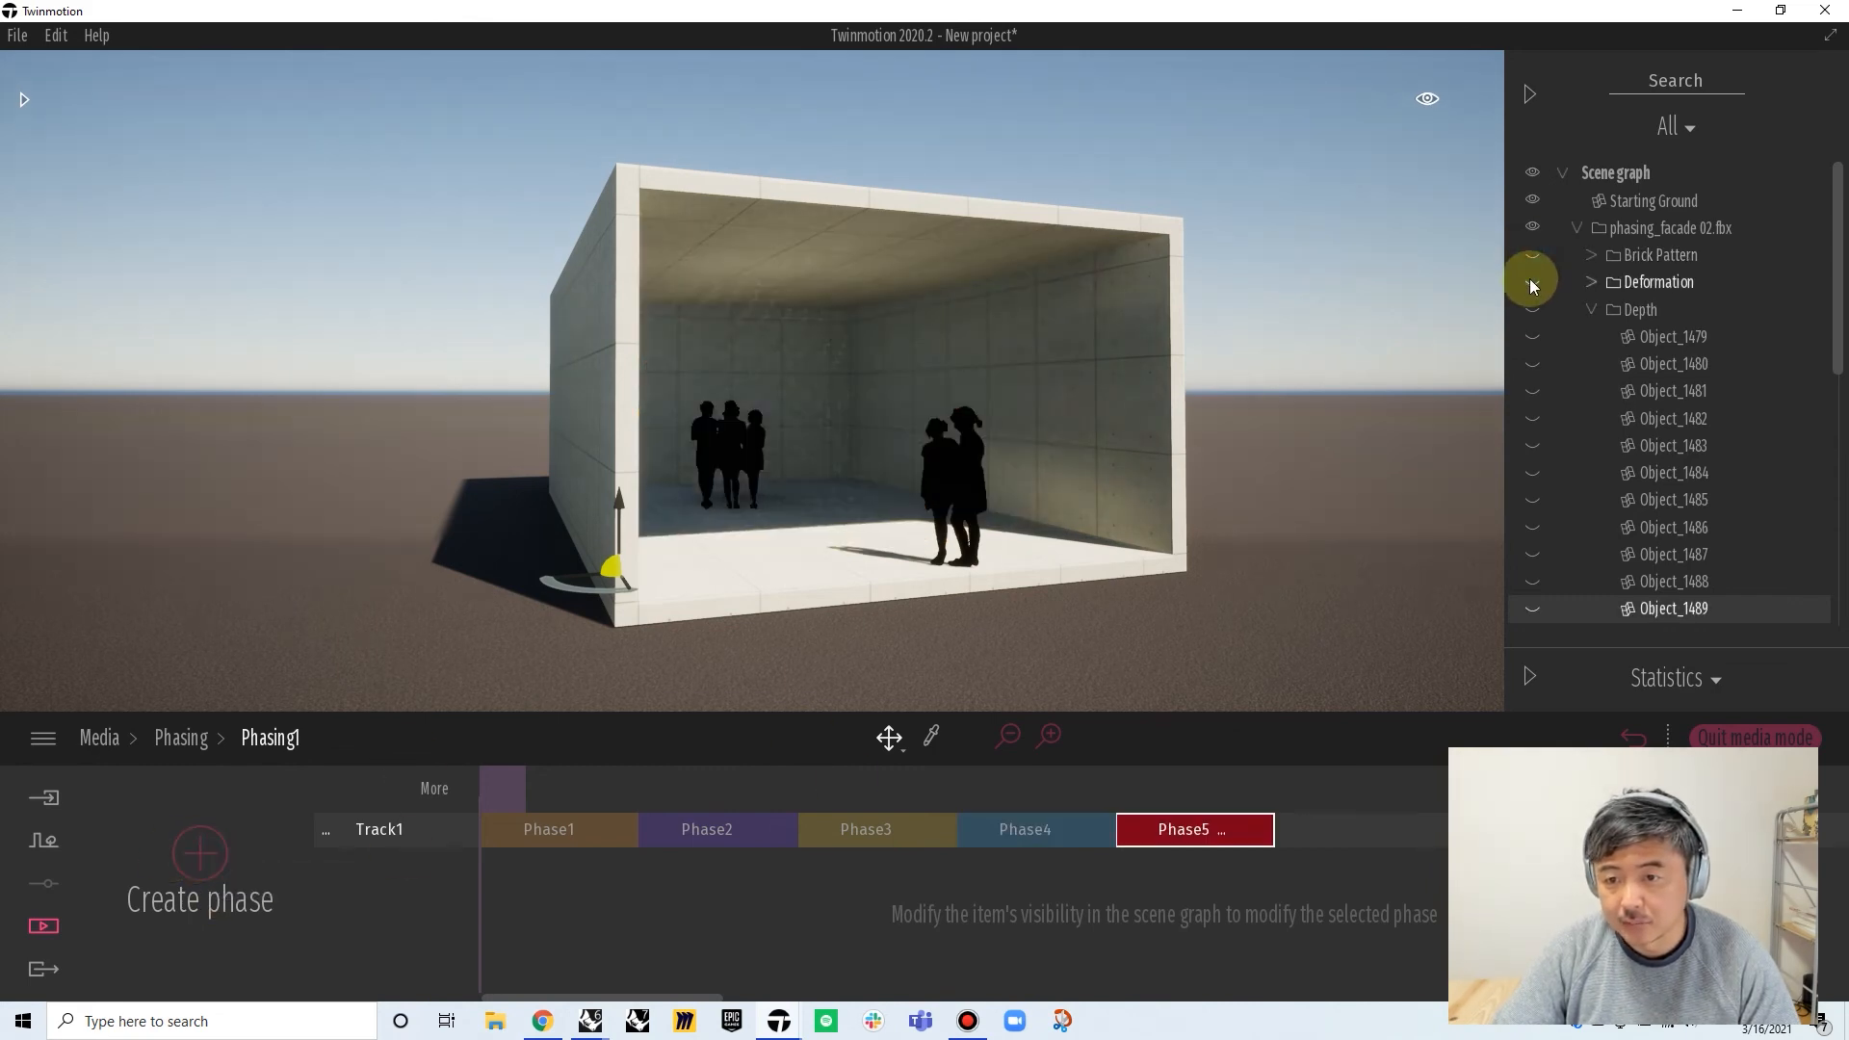
{"action": "left_click", "coordinate": [1533, 281]}
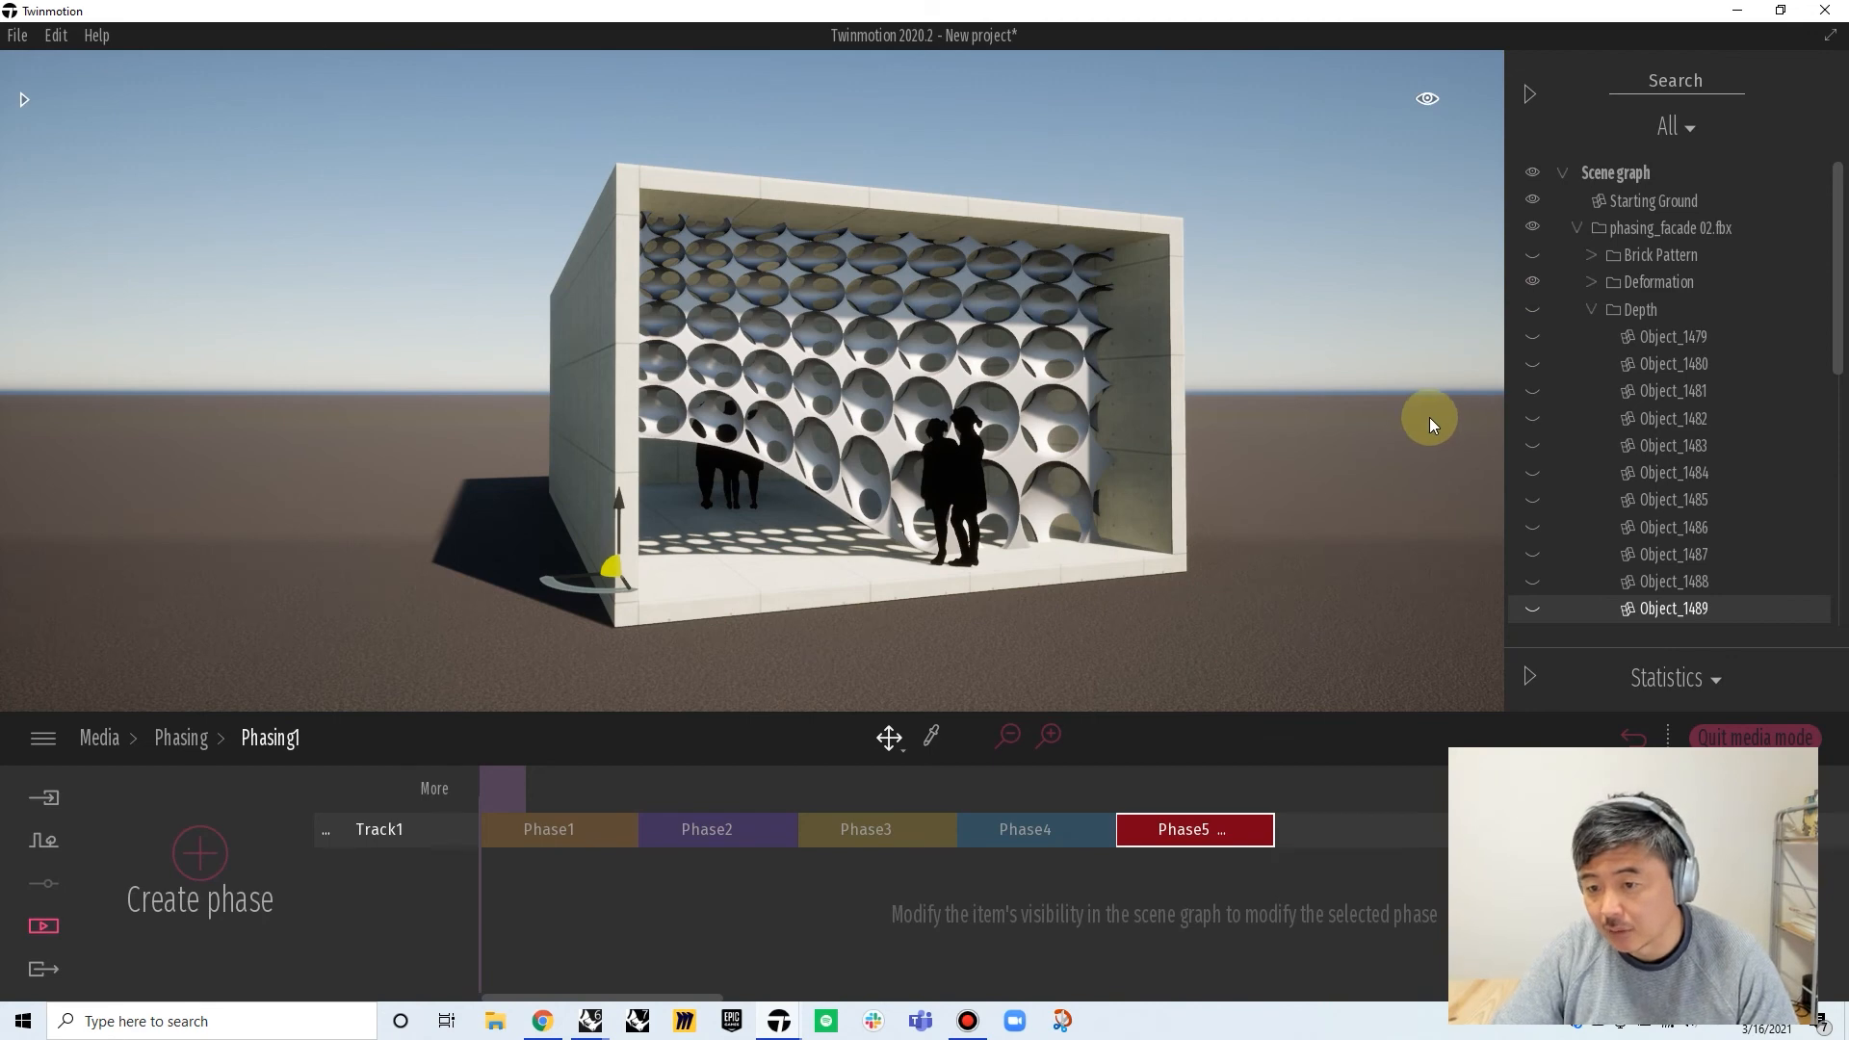
{"action": "left_click", "coordinate": [1592, 309]}
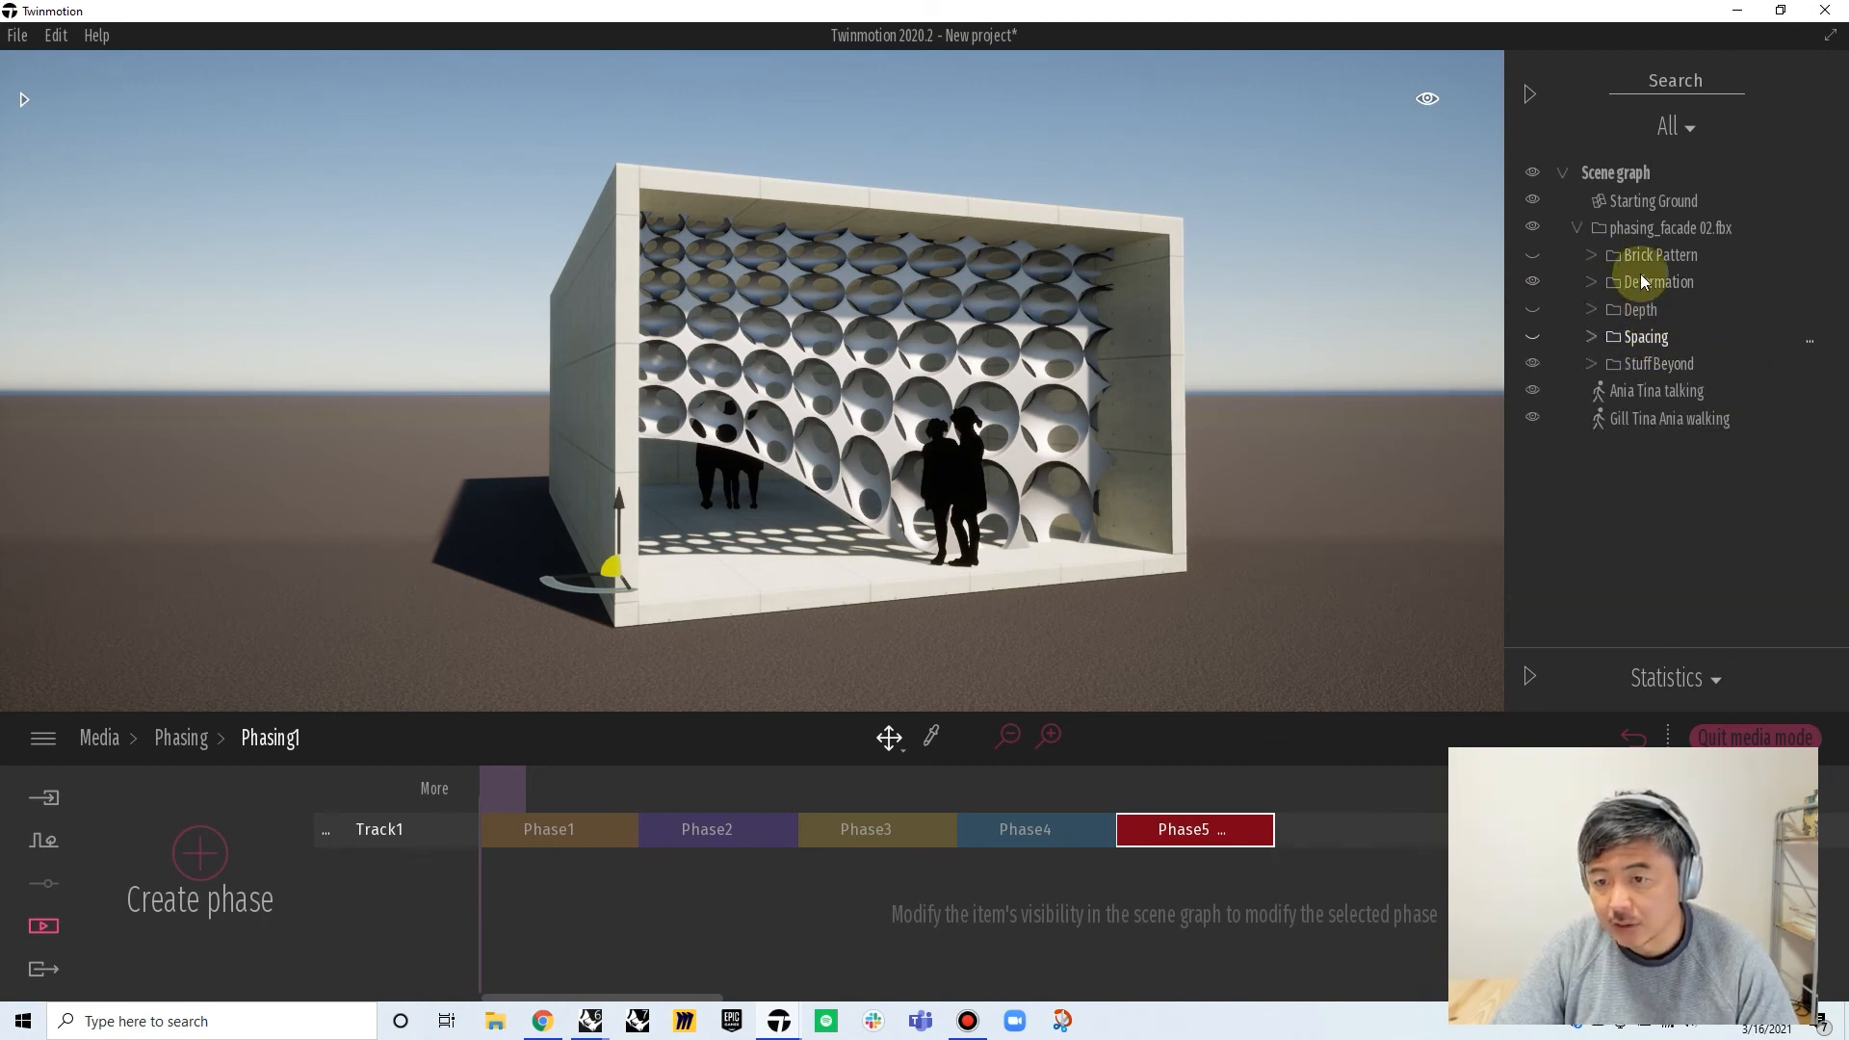
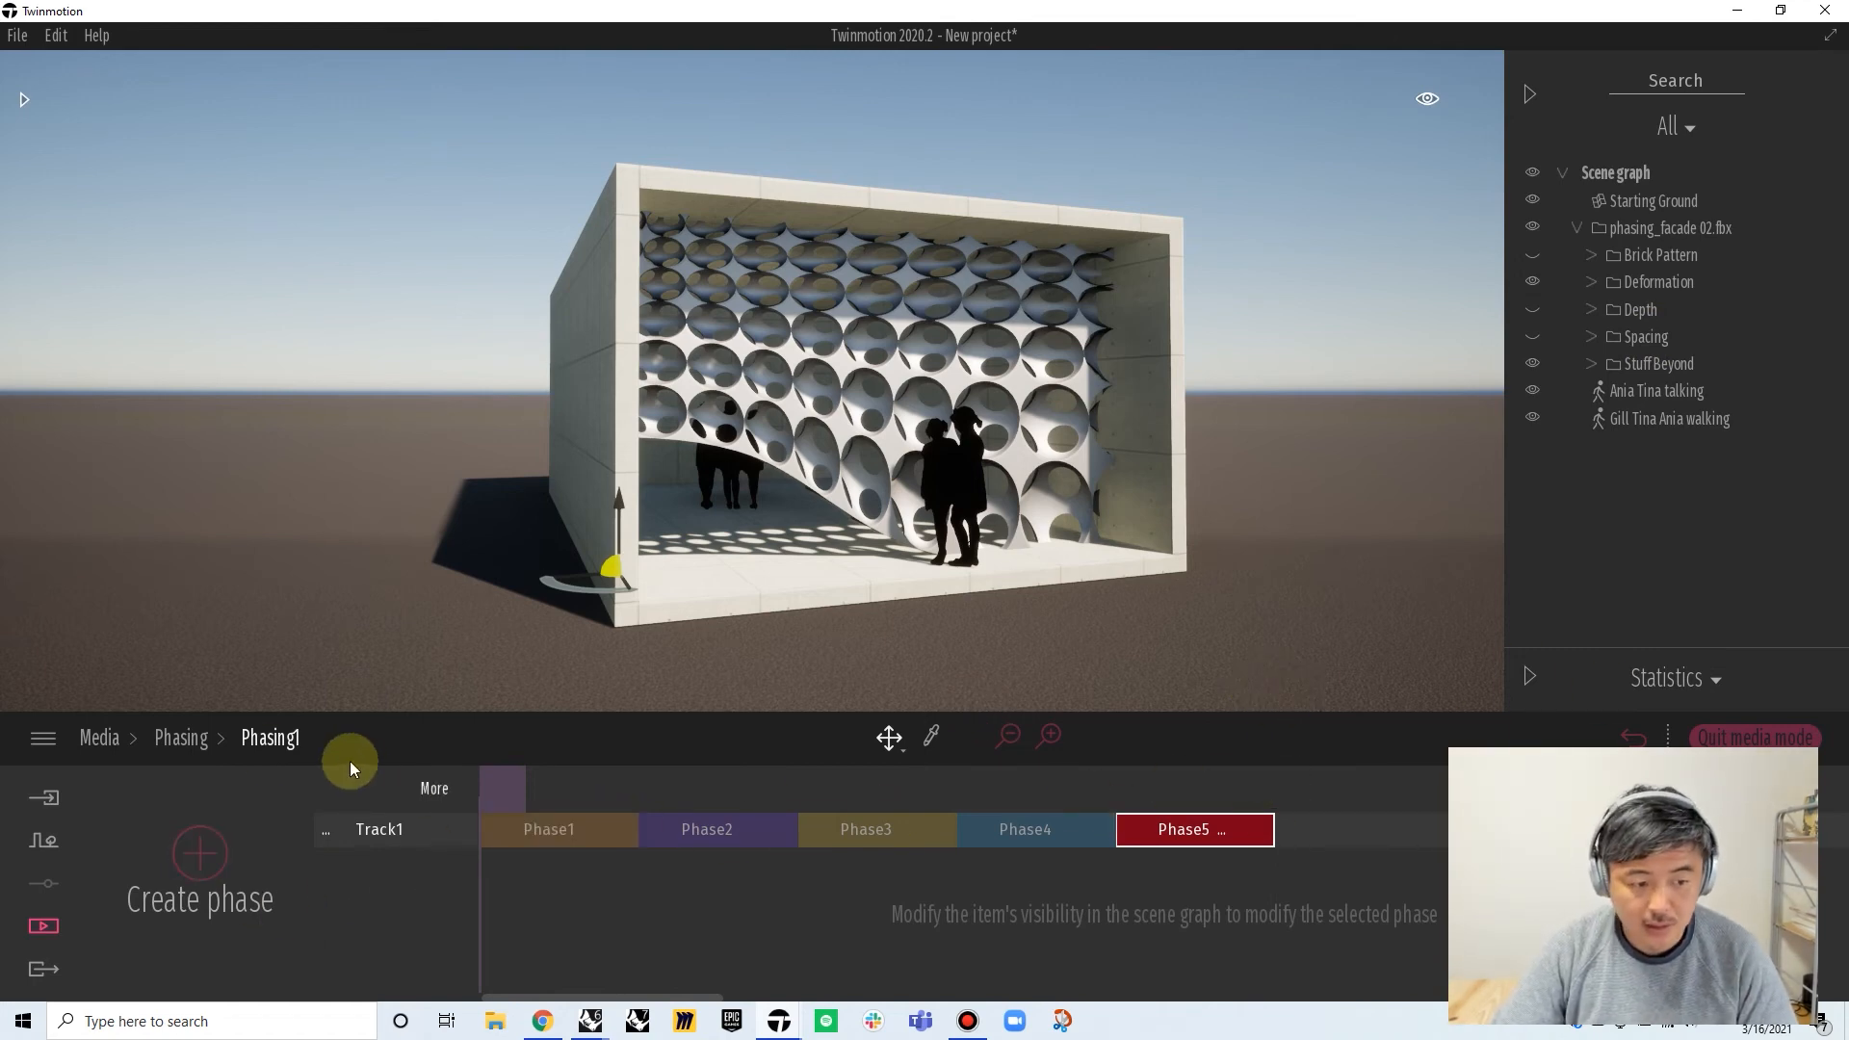
Create a new video from the current view of the box
{"action": "left_click", "coordinate": [93, 738]}
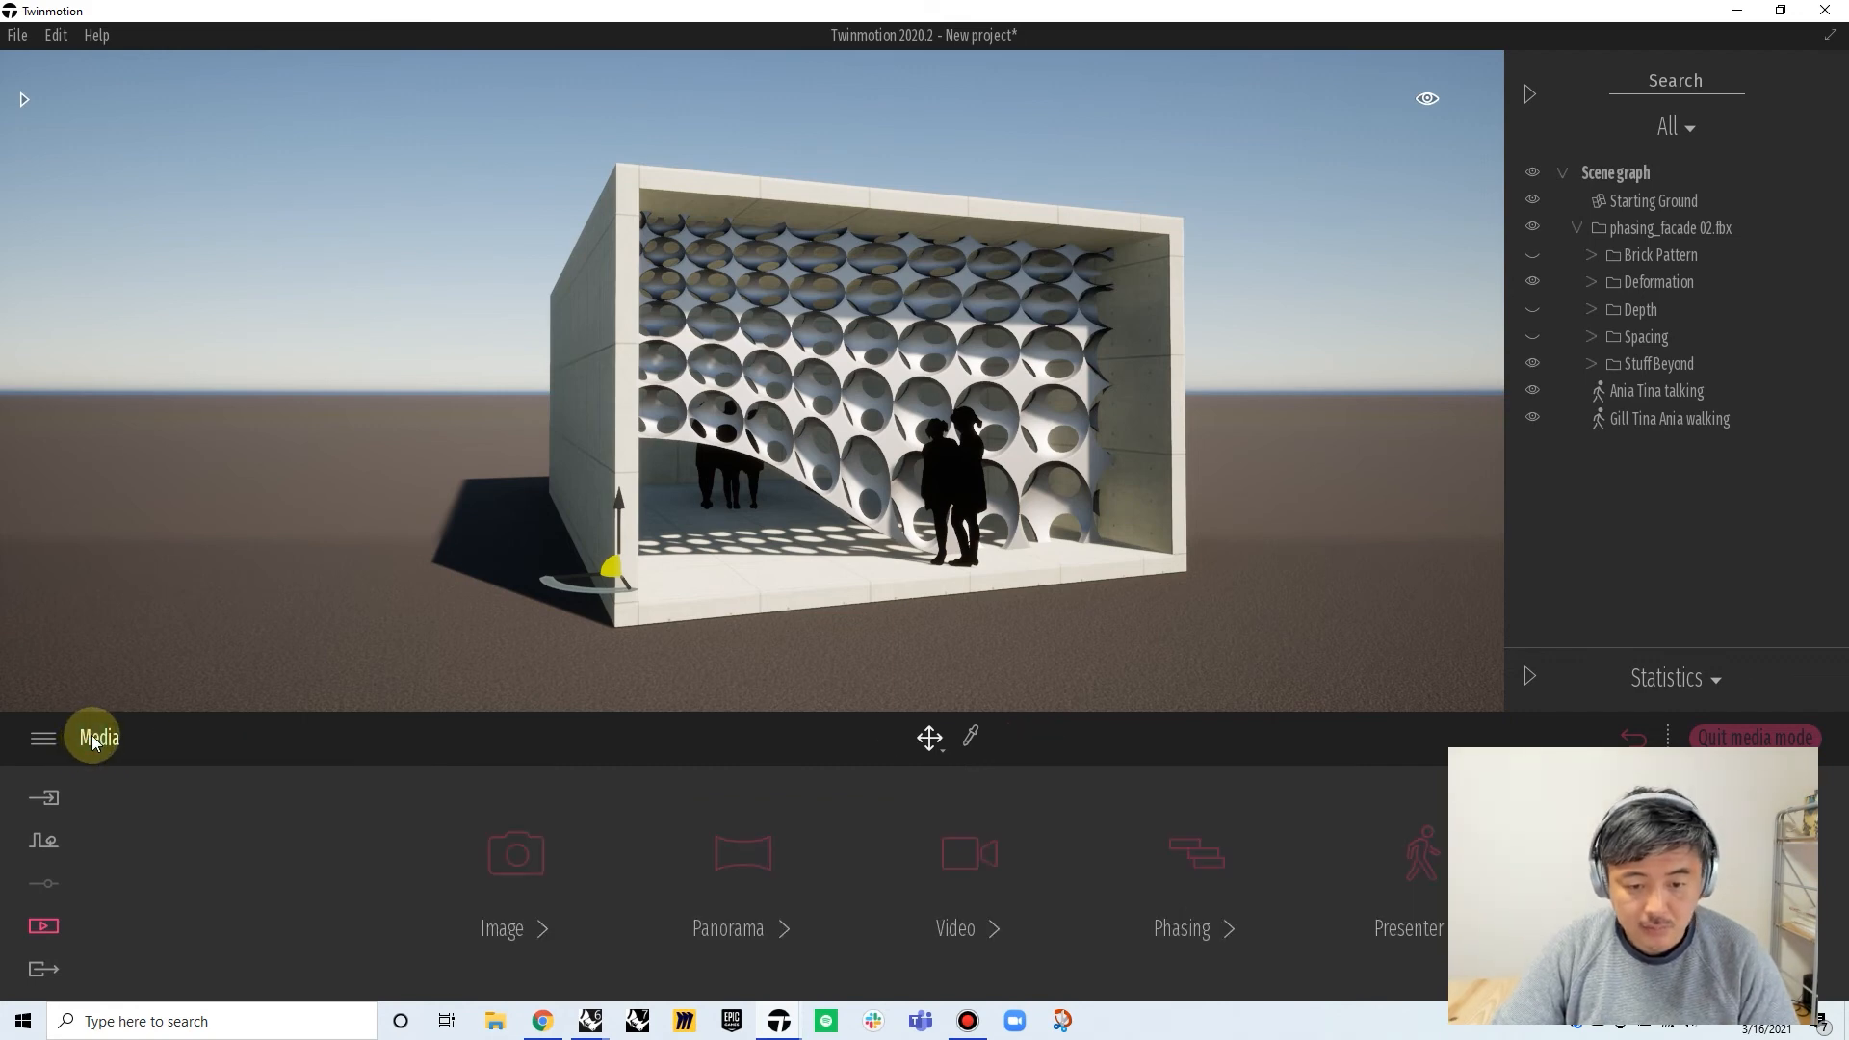
{"action": "left_click", "coordinate": [955, 925]}
{"action": "left_click", "coordinate": [202, 851]}
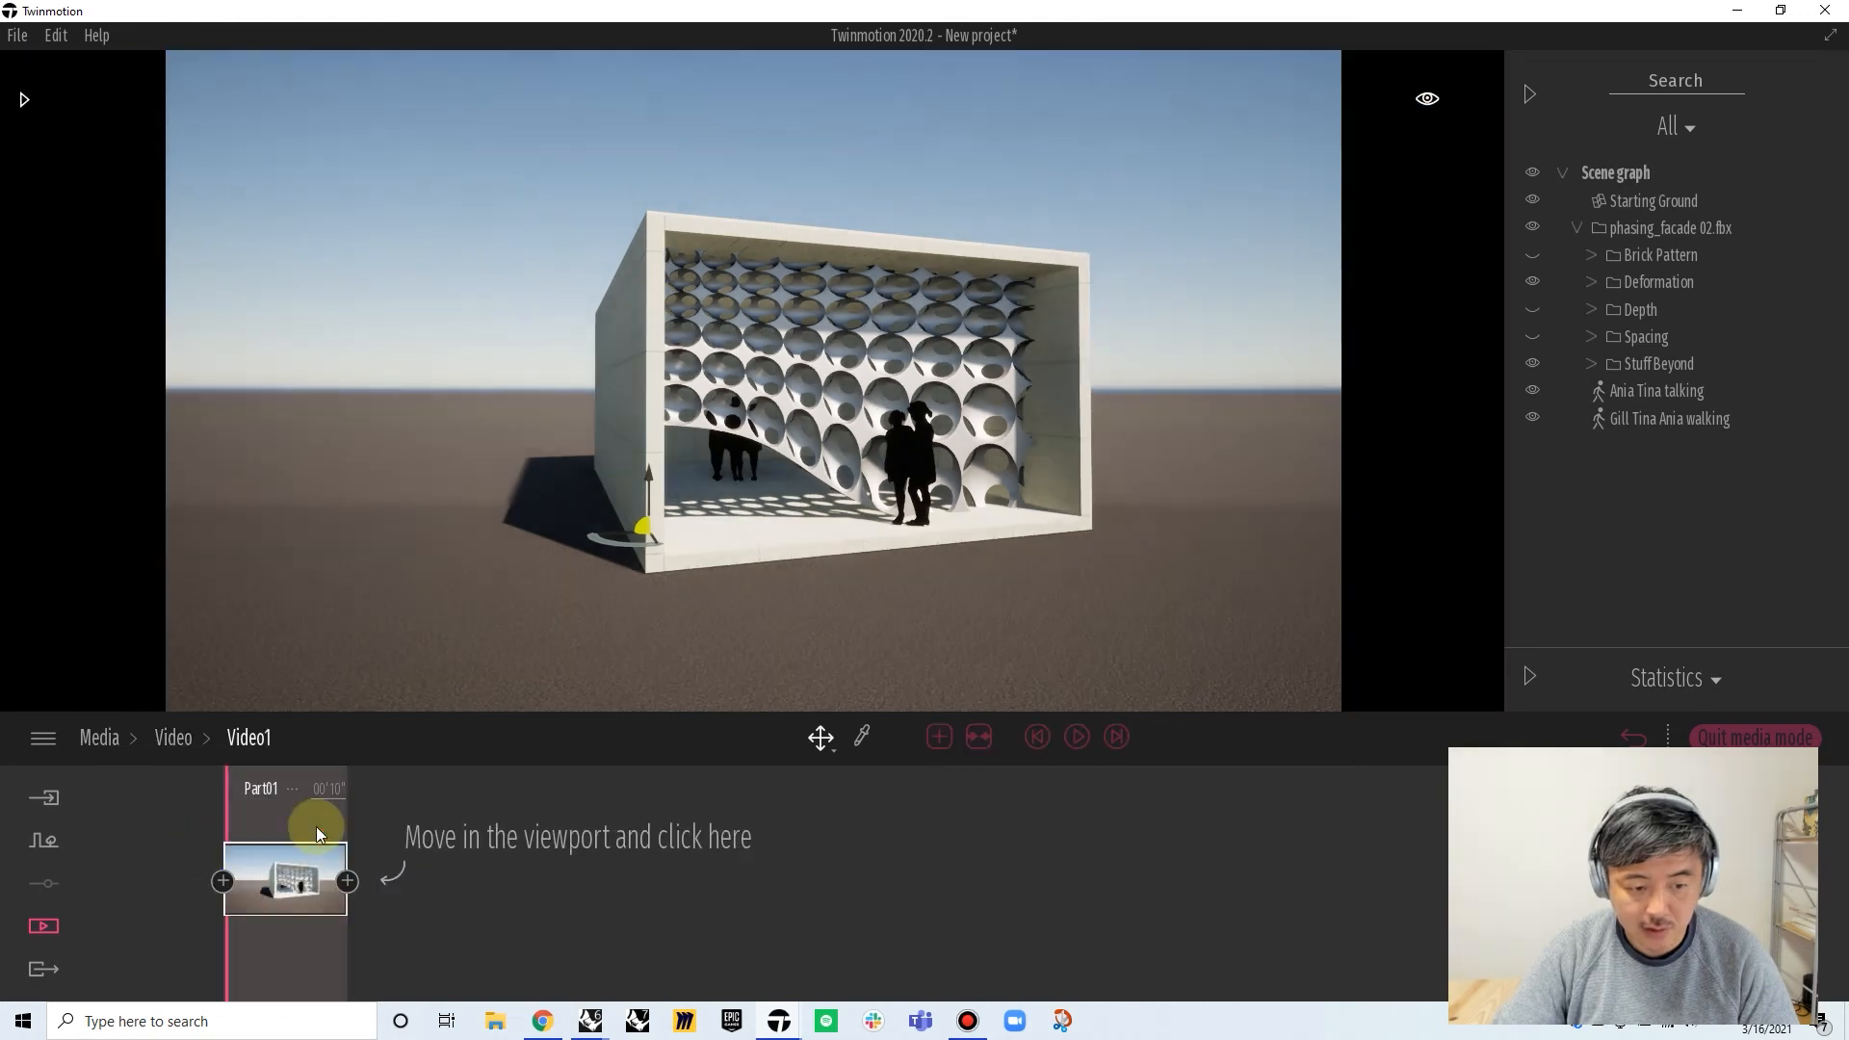
Set the new video's phasing to Phasing1 in its settings and return to the video list
{"action": "left_click", "coordinate": [171, 737]}
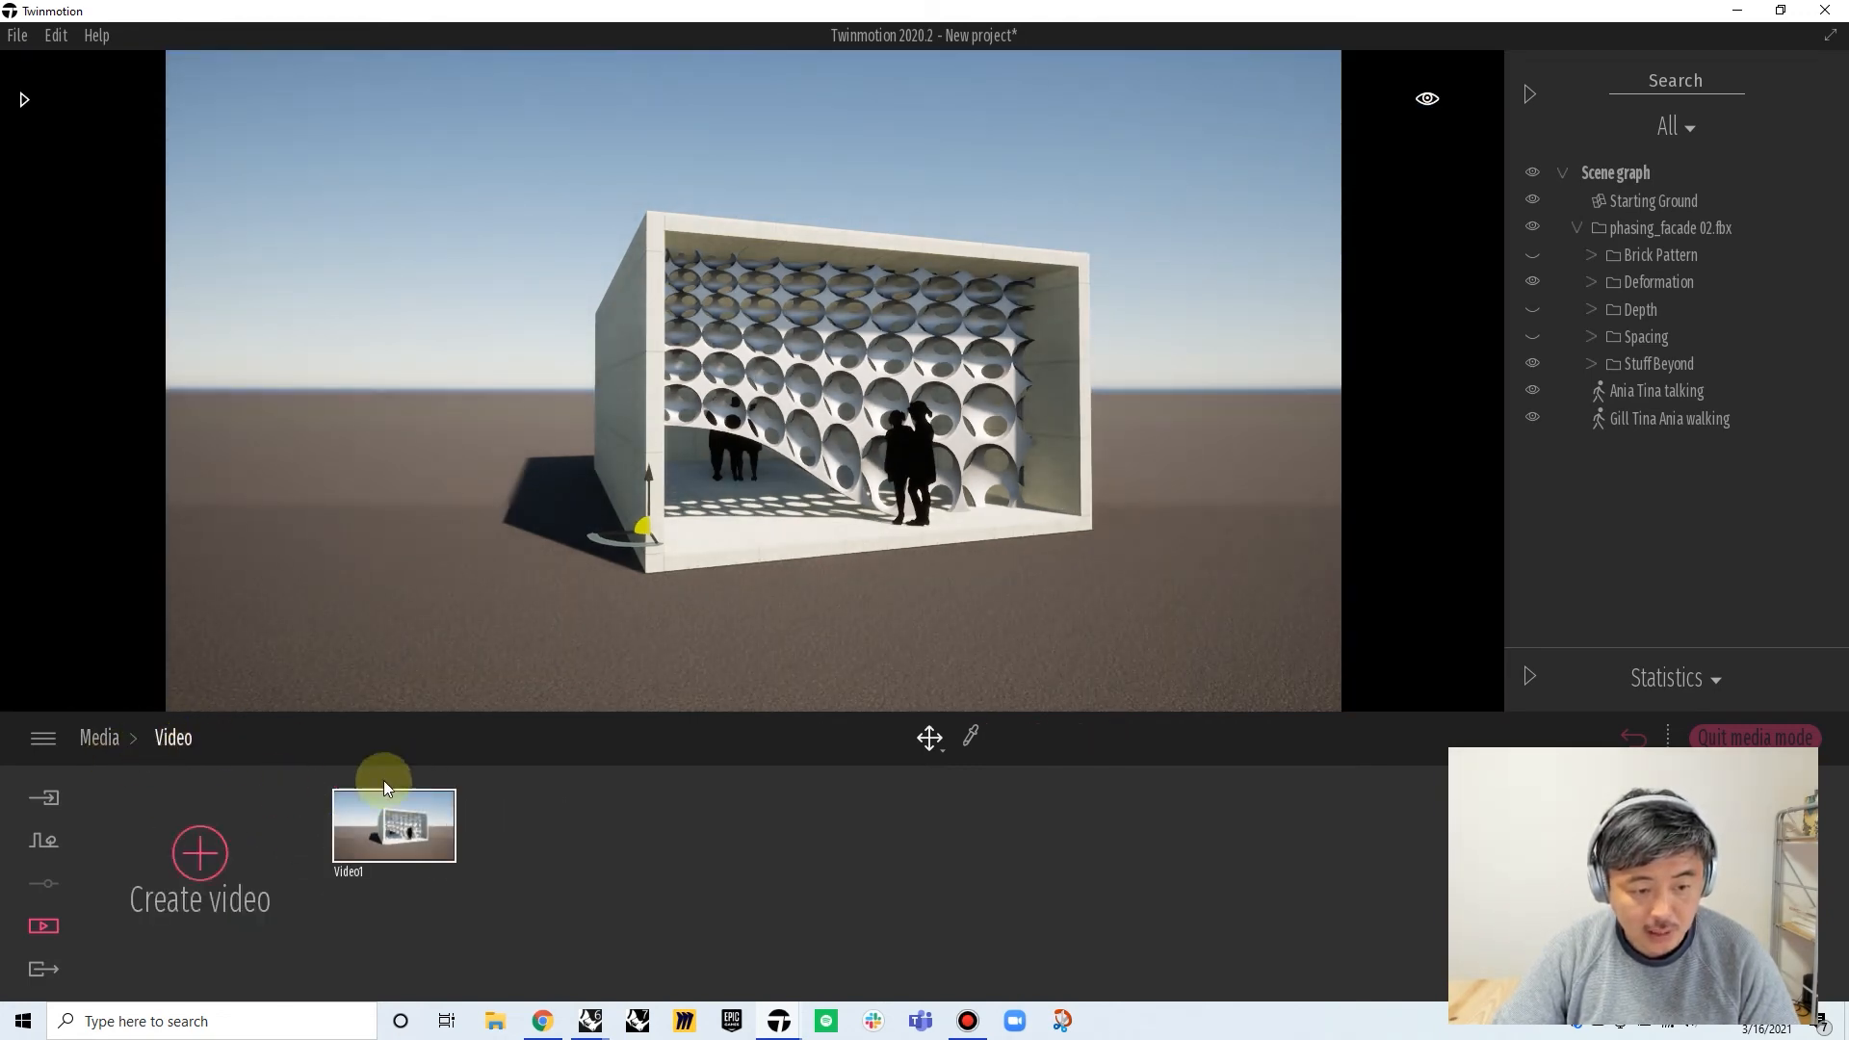
{"action": "mouse_move", "coordinate": [396, 804]}
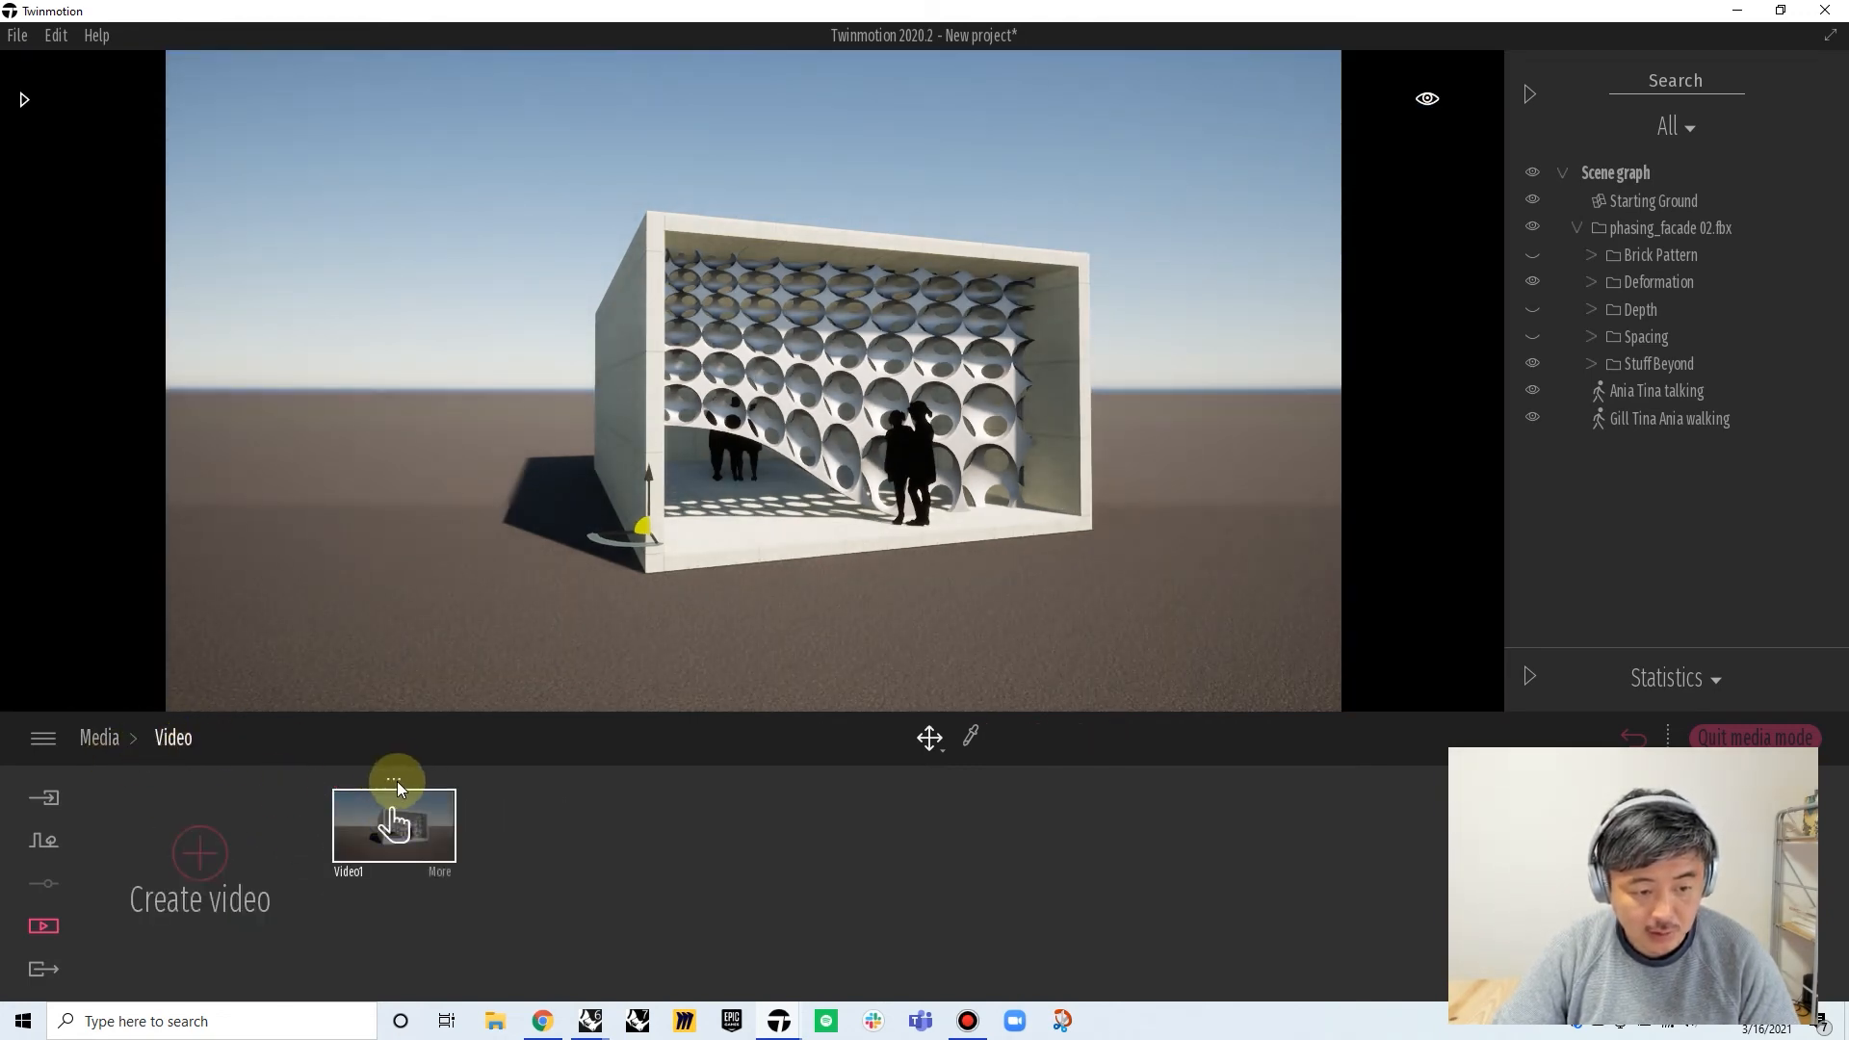
{"action": "left_click", "coordinate": [439, 867]}
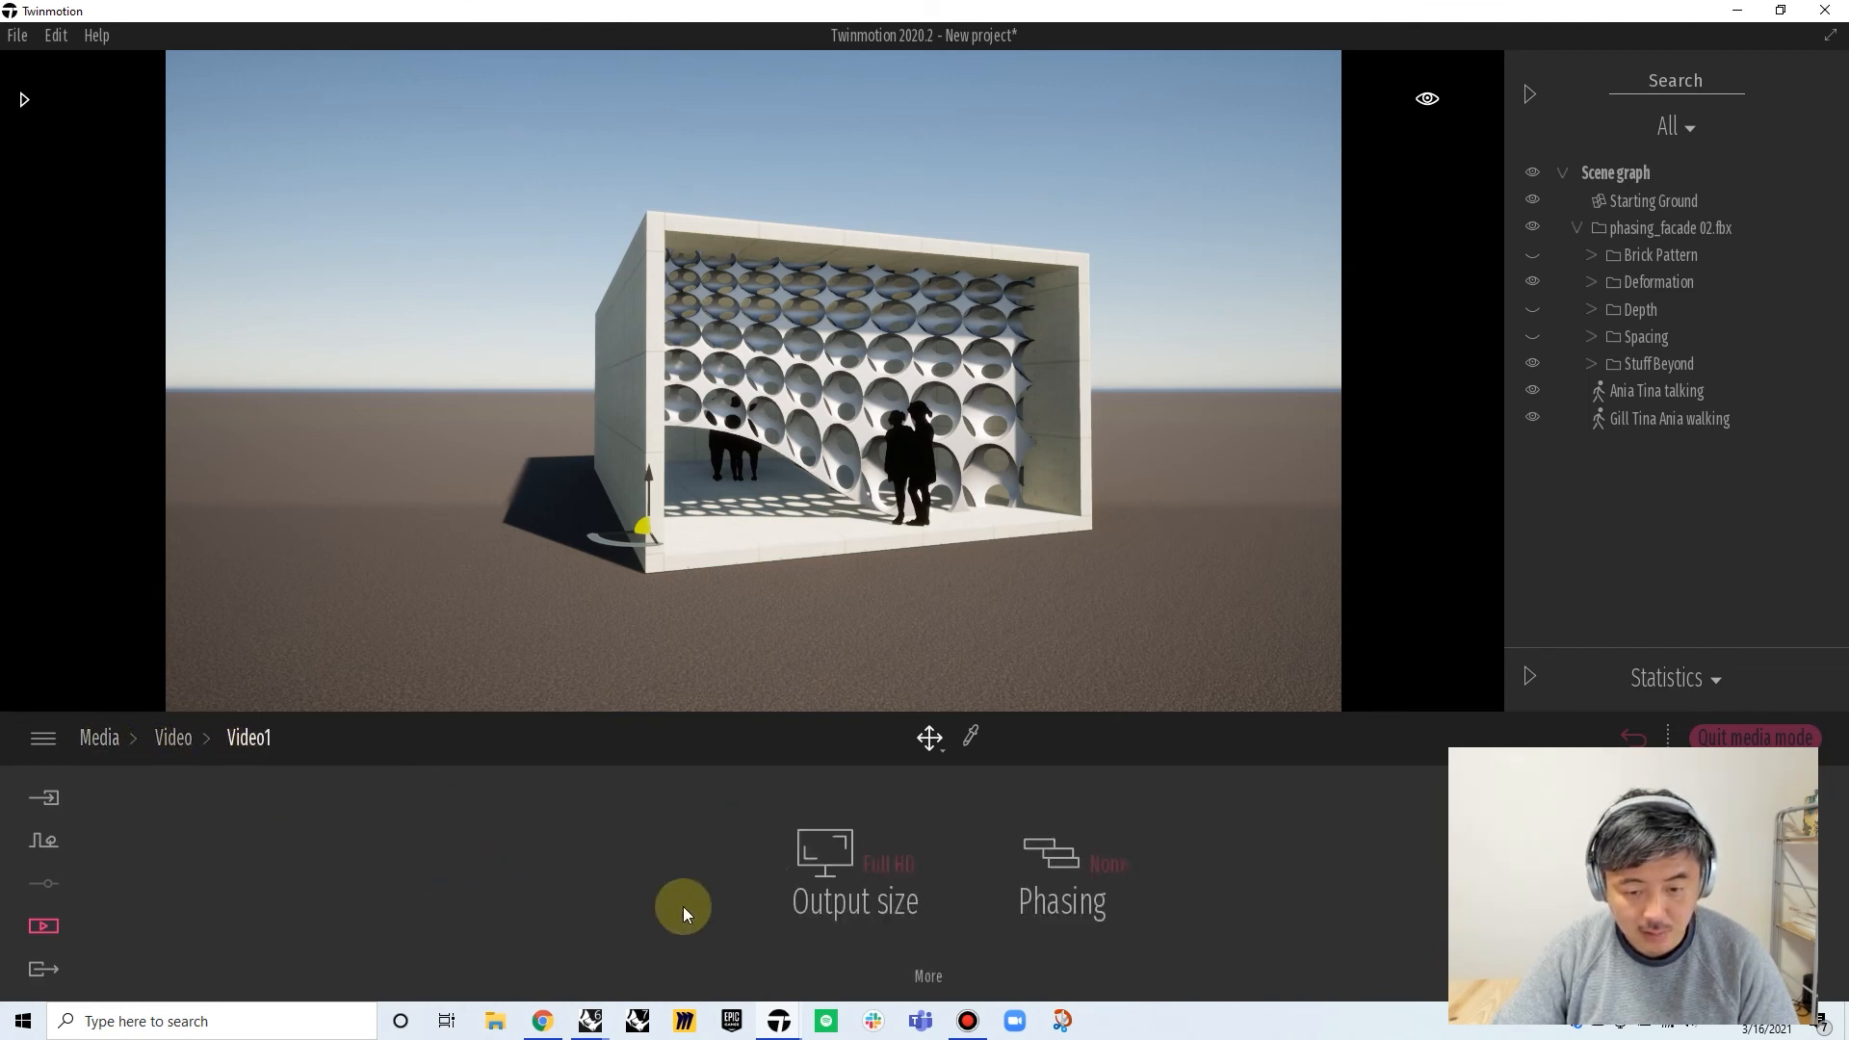
{"action": "left_click", "coordinate": [1110, 864]}
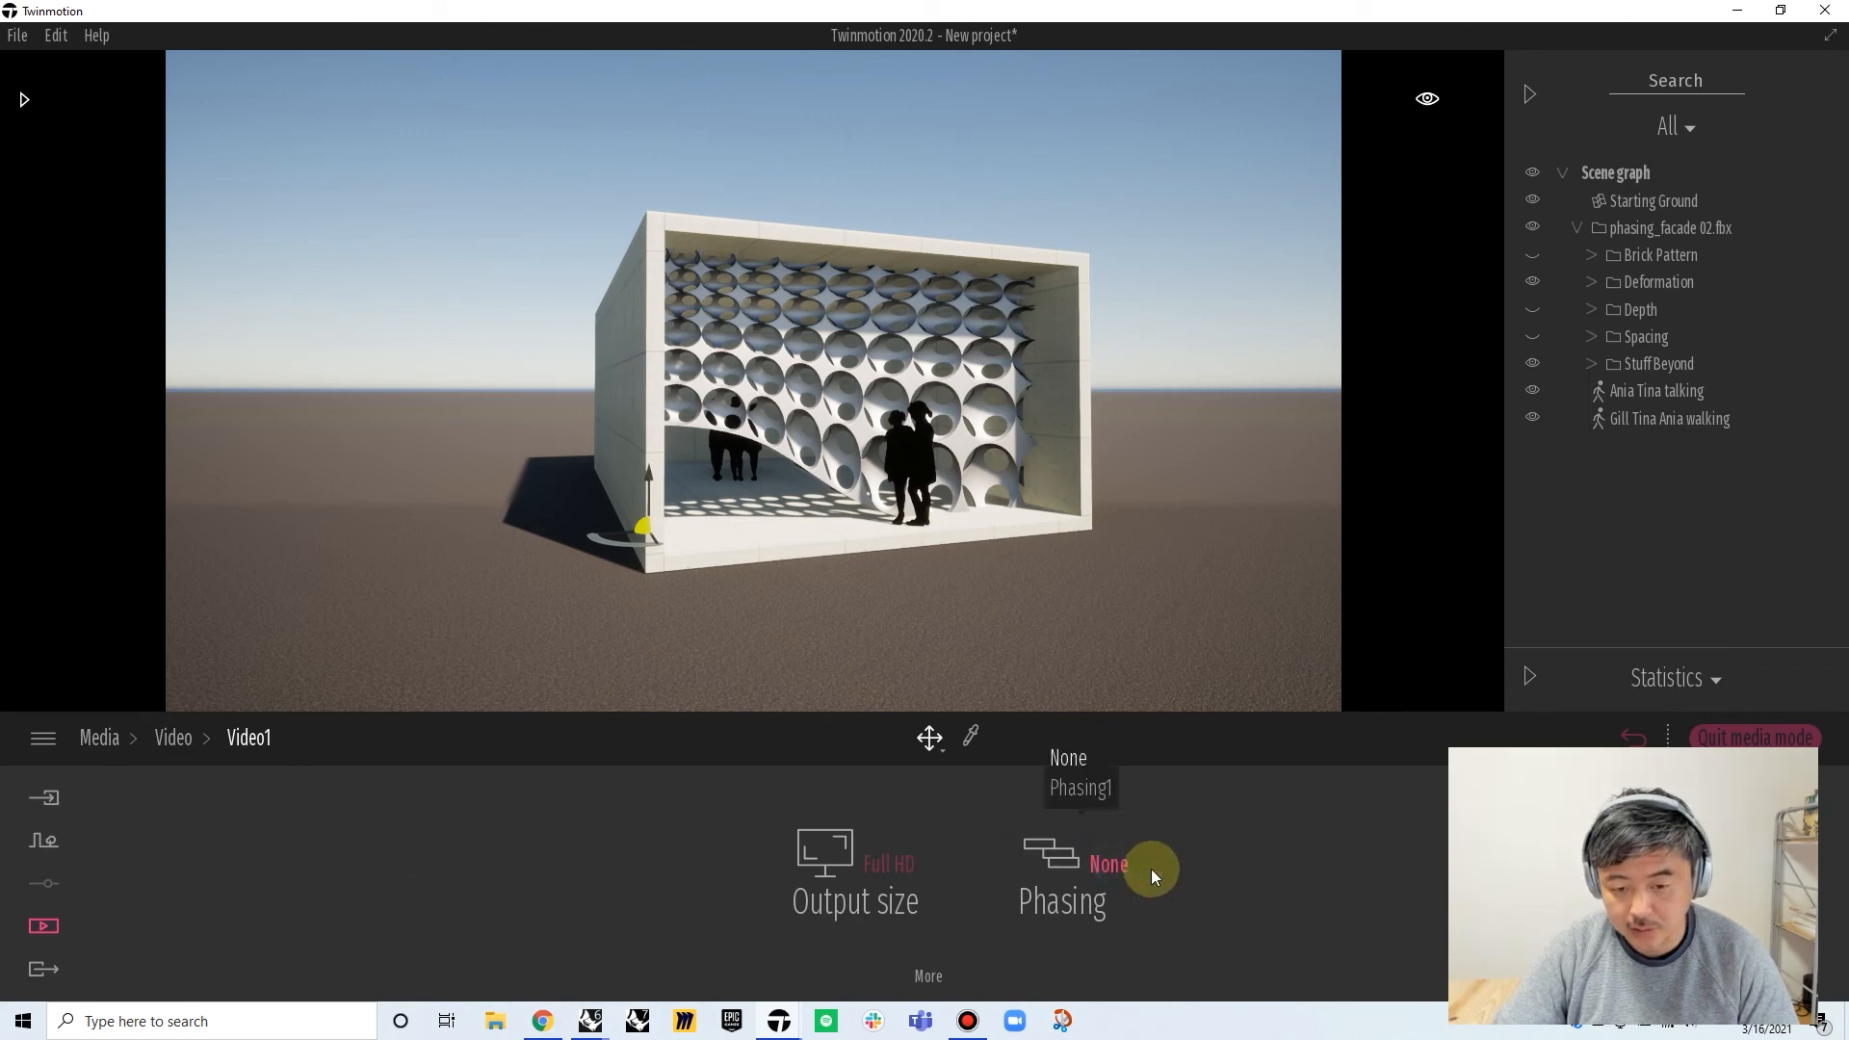
{"action": "left_click", "coordinate": [1083, 789]}
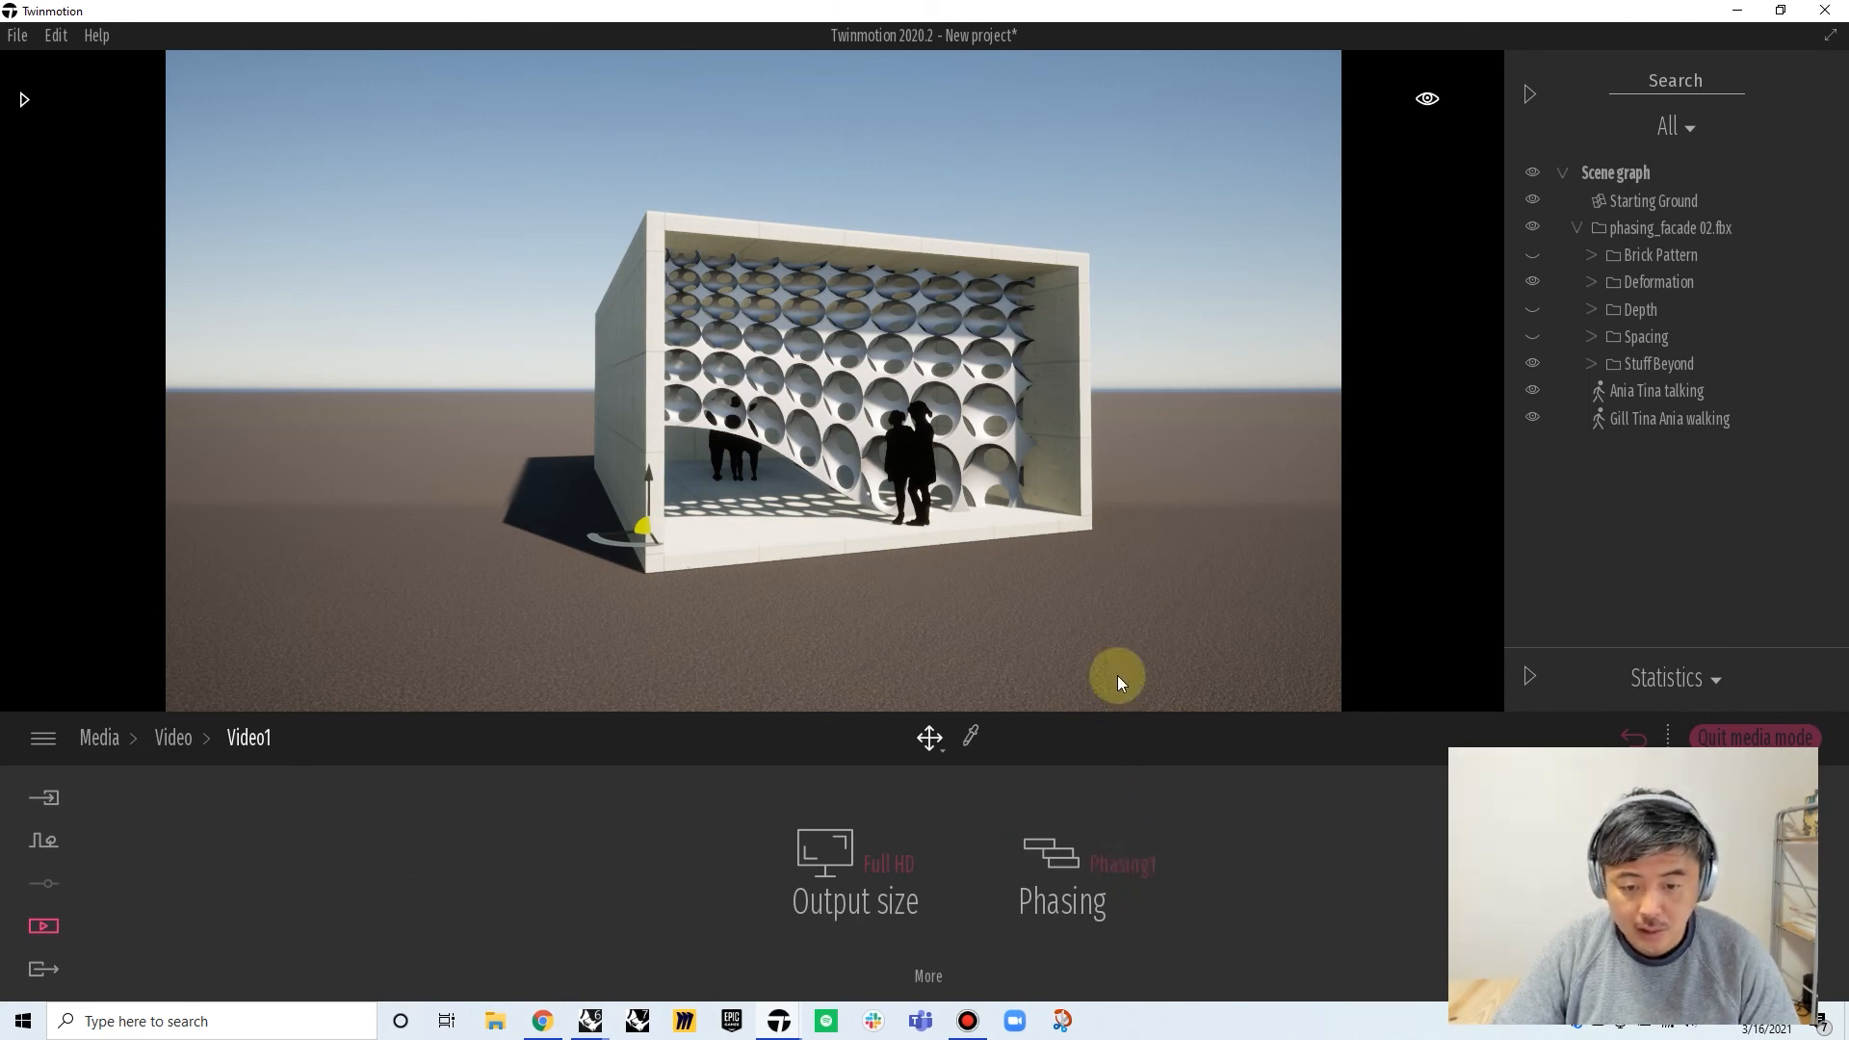
{"action": "left_click", "coordinate": [176, 736]}
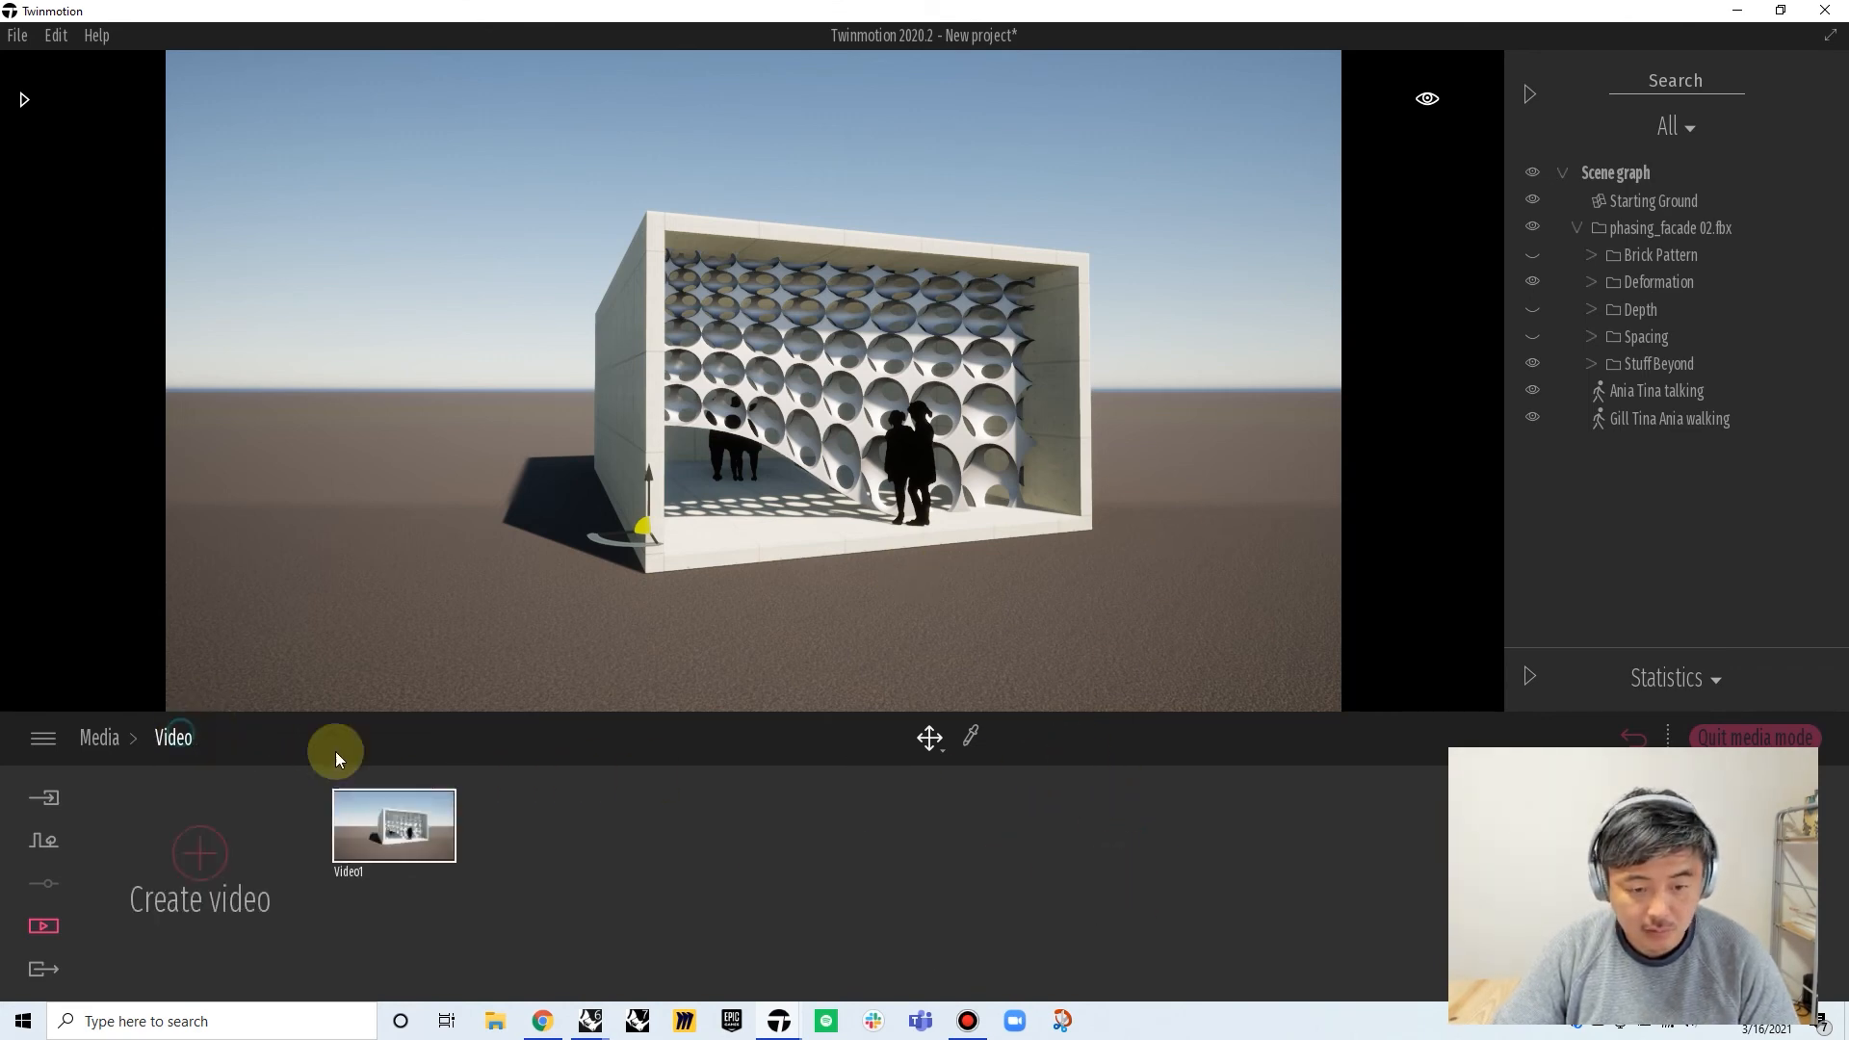
Open Video1, frame the empty box closer from its left front corner, and re-capture the first keyframe with that view
{"action": "left_click", "coordinate": [436, 826]}
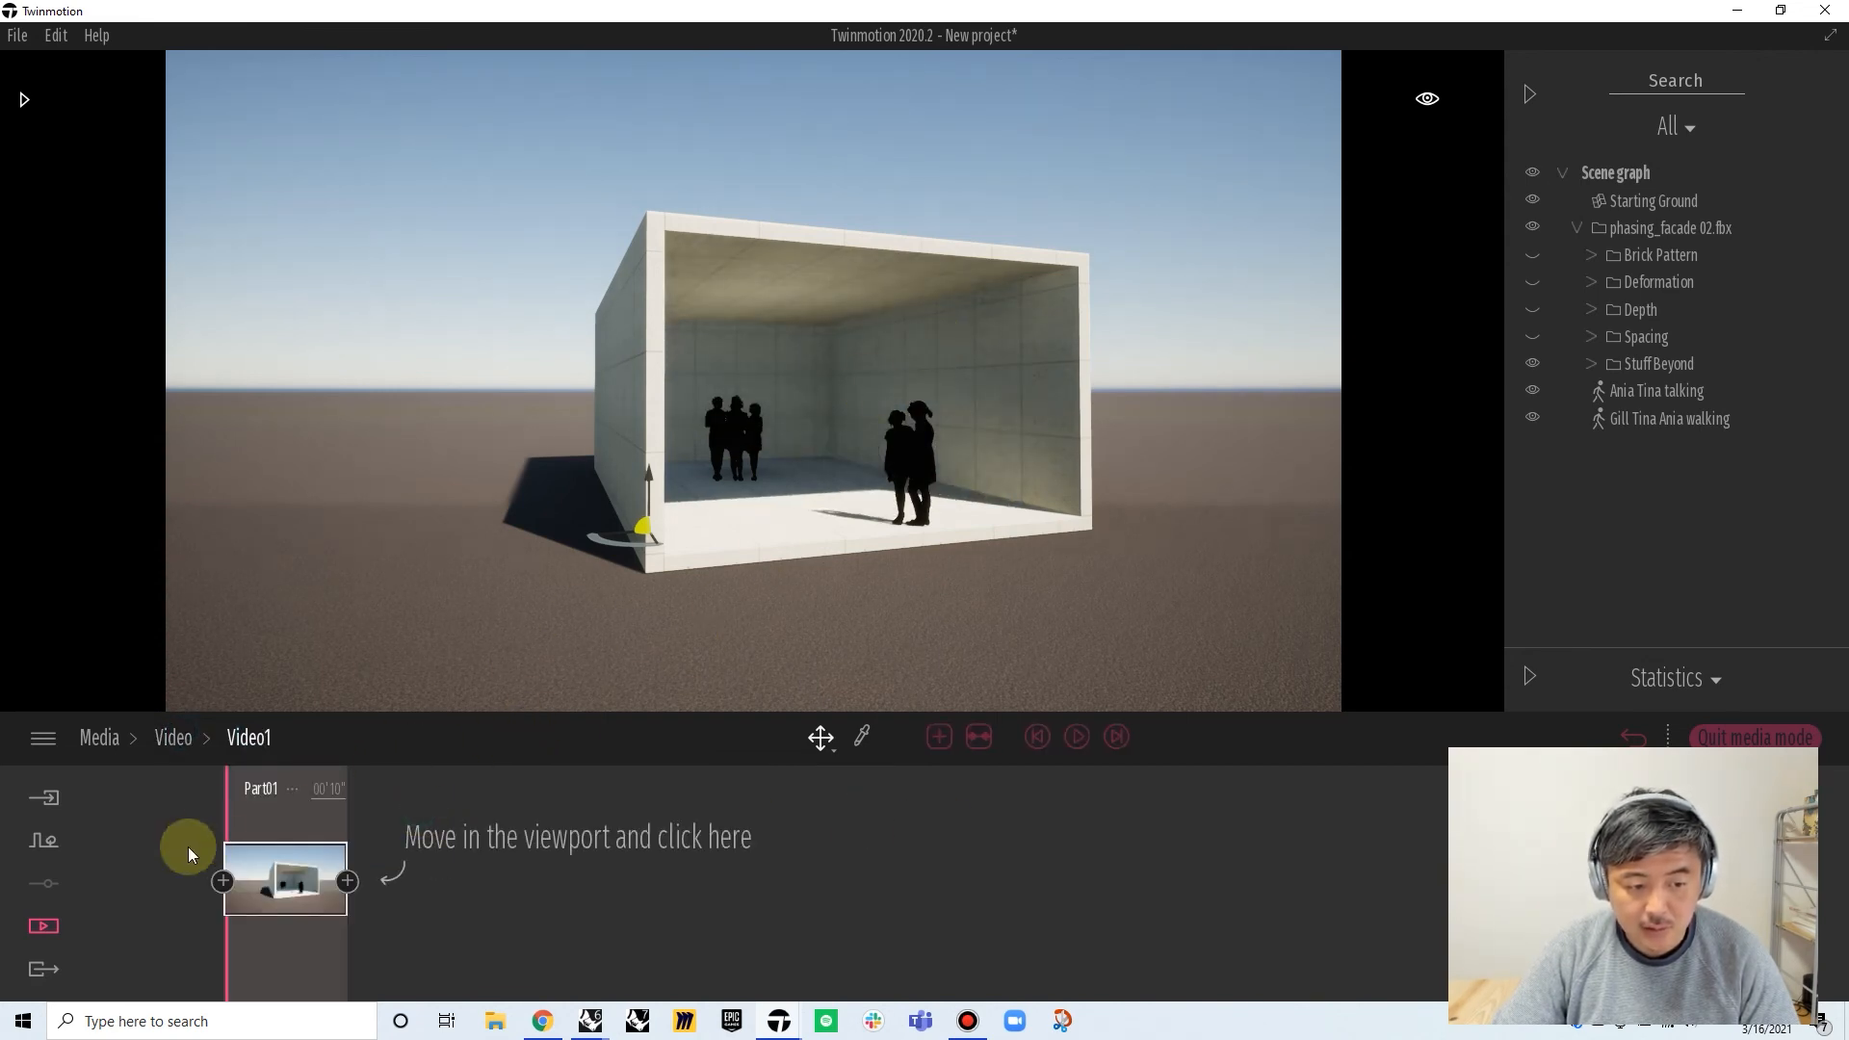
{"action": "left_click_drag", "start_coordinate": [234, 802], "coordinate": [171, 822]}
{"action": "key", "text": "Up"}
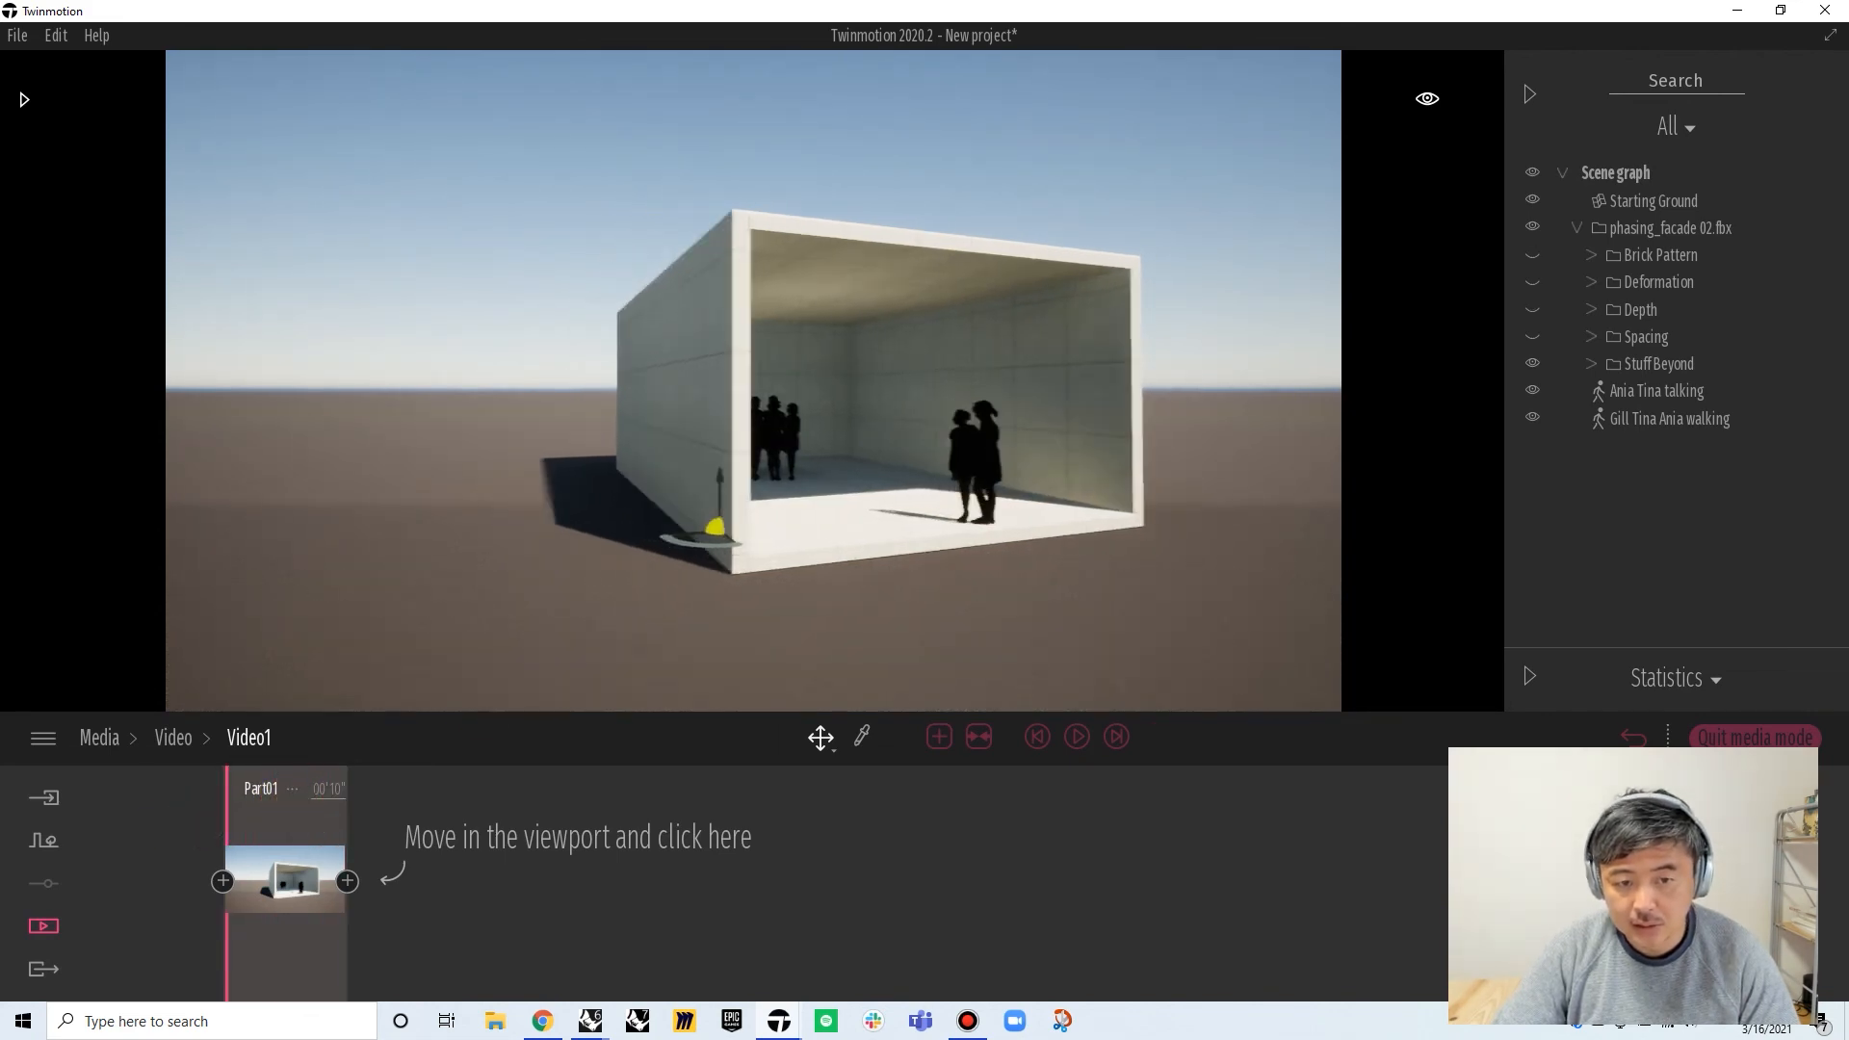
{"action": "key", "text": "Down"}
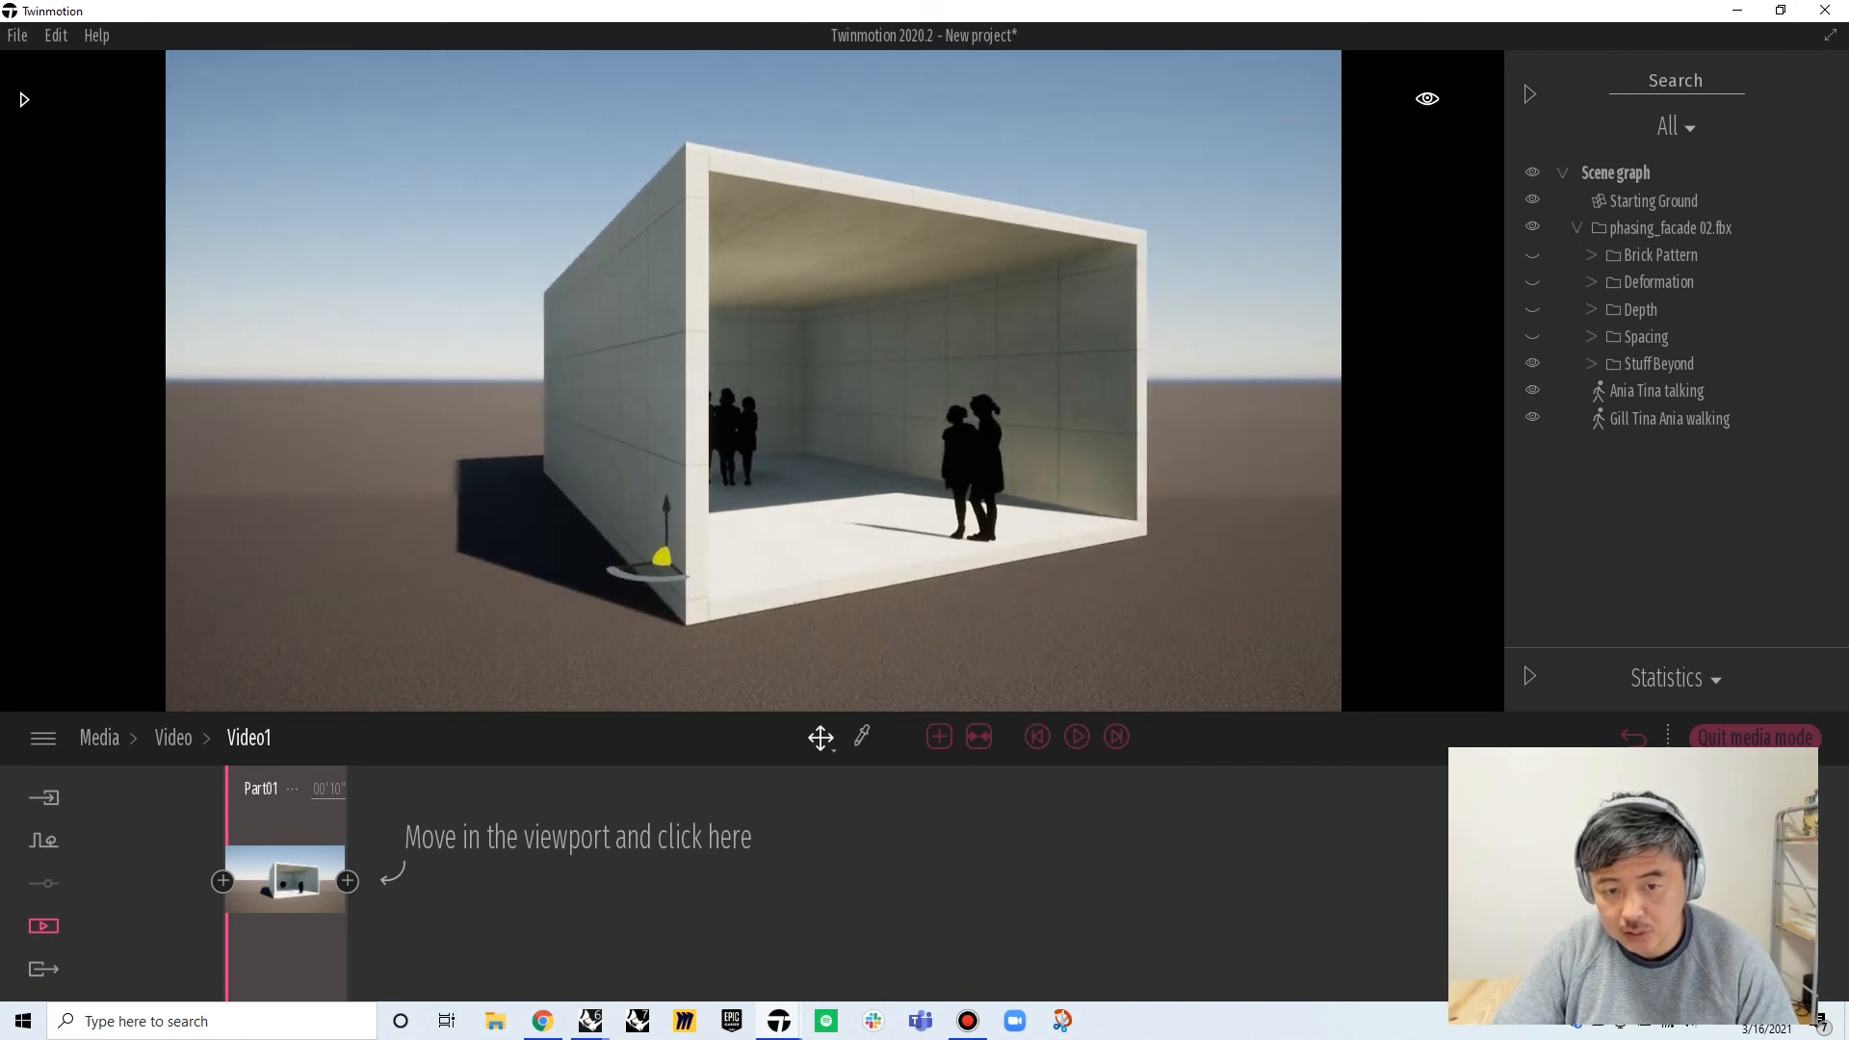
{"action": "key", "text": "Up"}
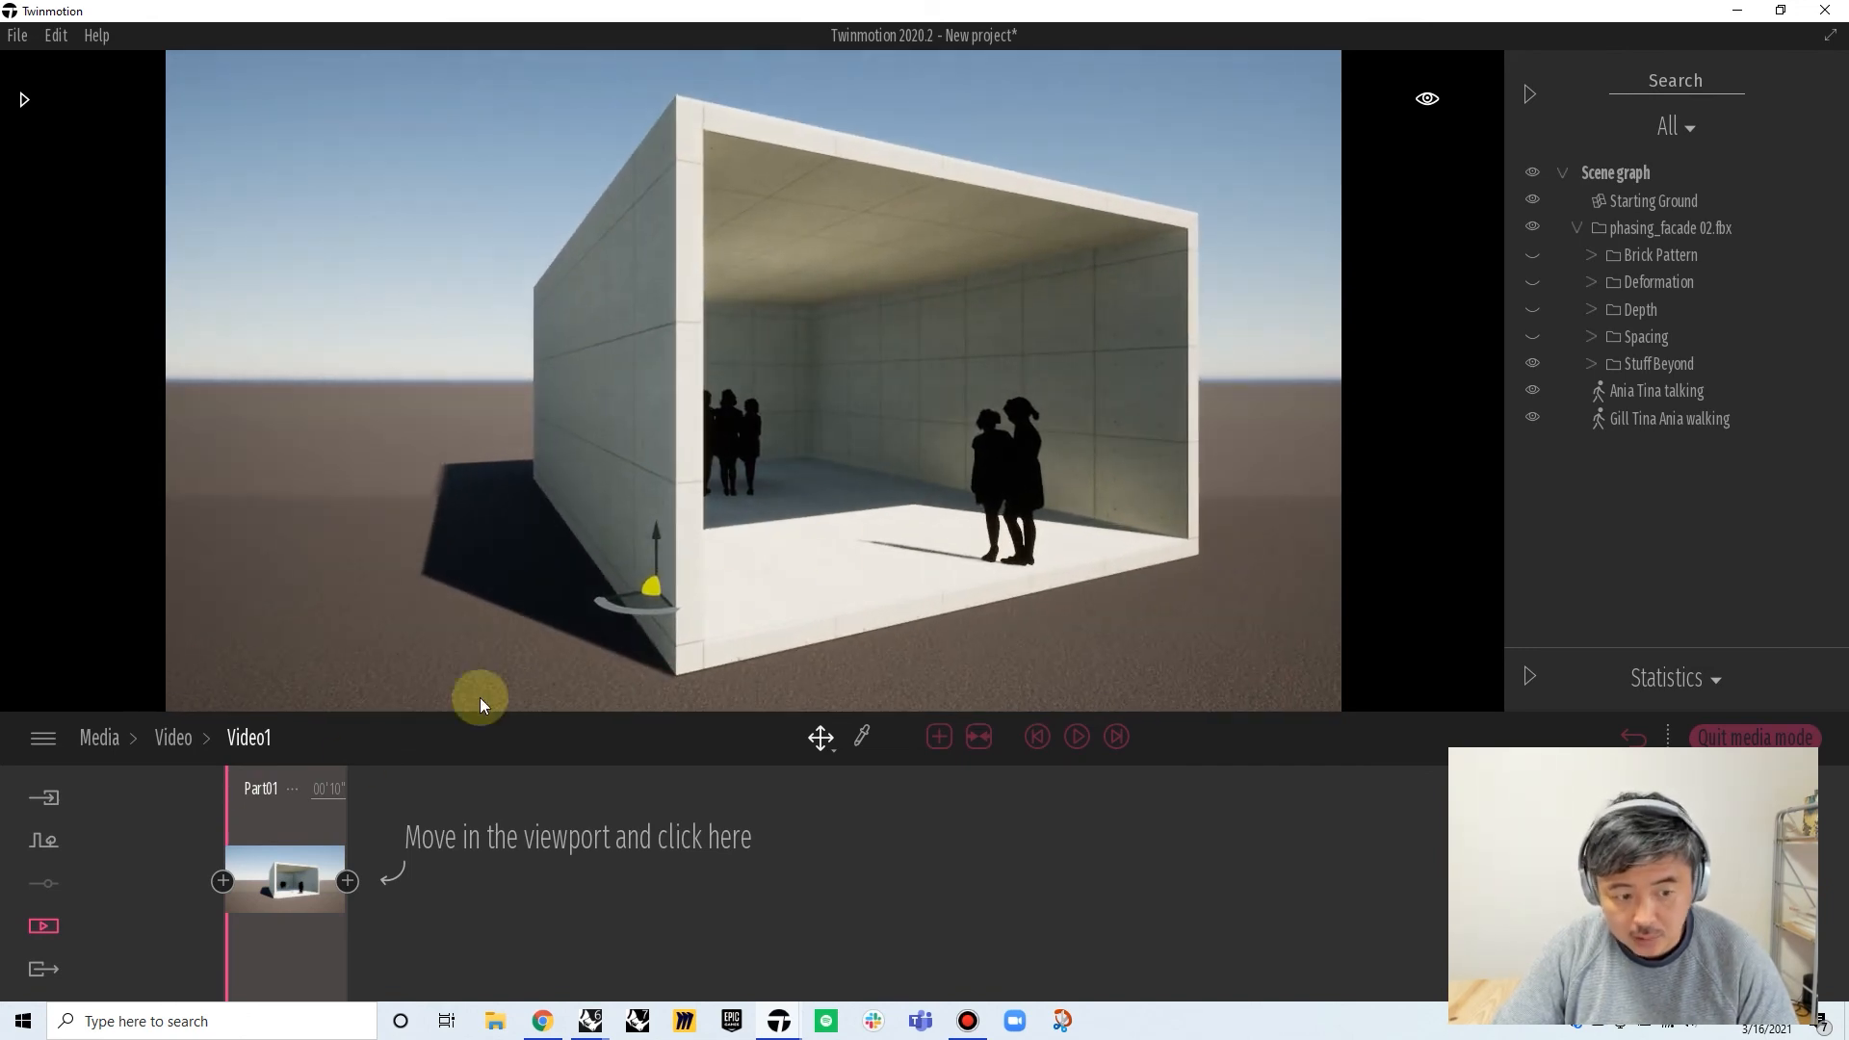
{"action": "mouse_move", "coordinate": [299, 830]}
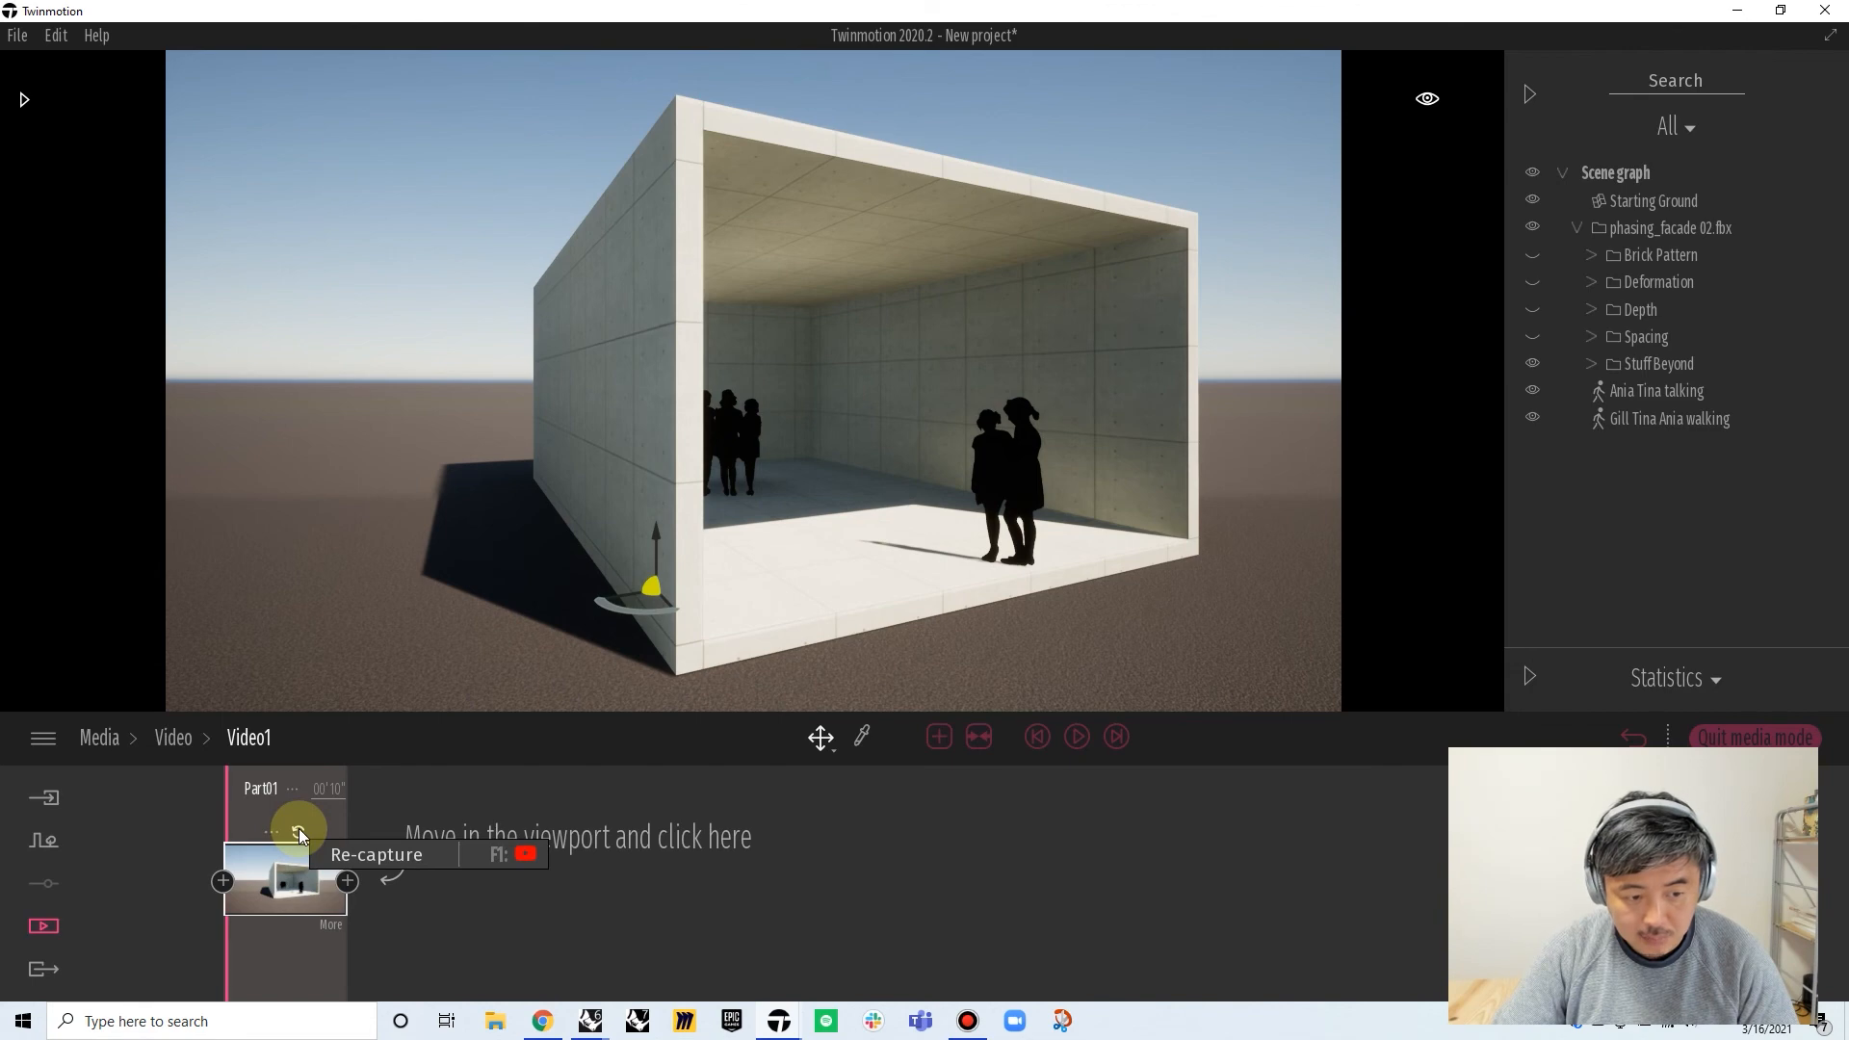
{"action": "left_click", "coordinate": [299, 829]}
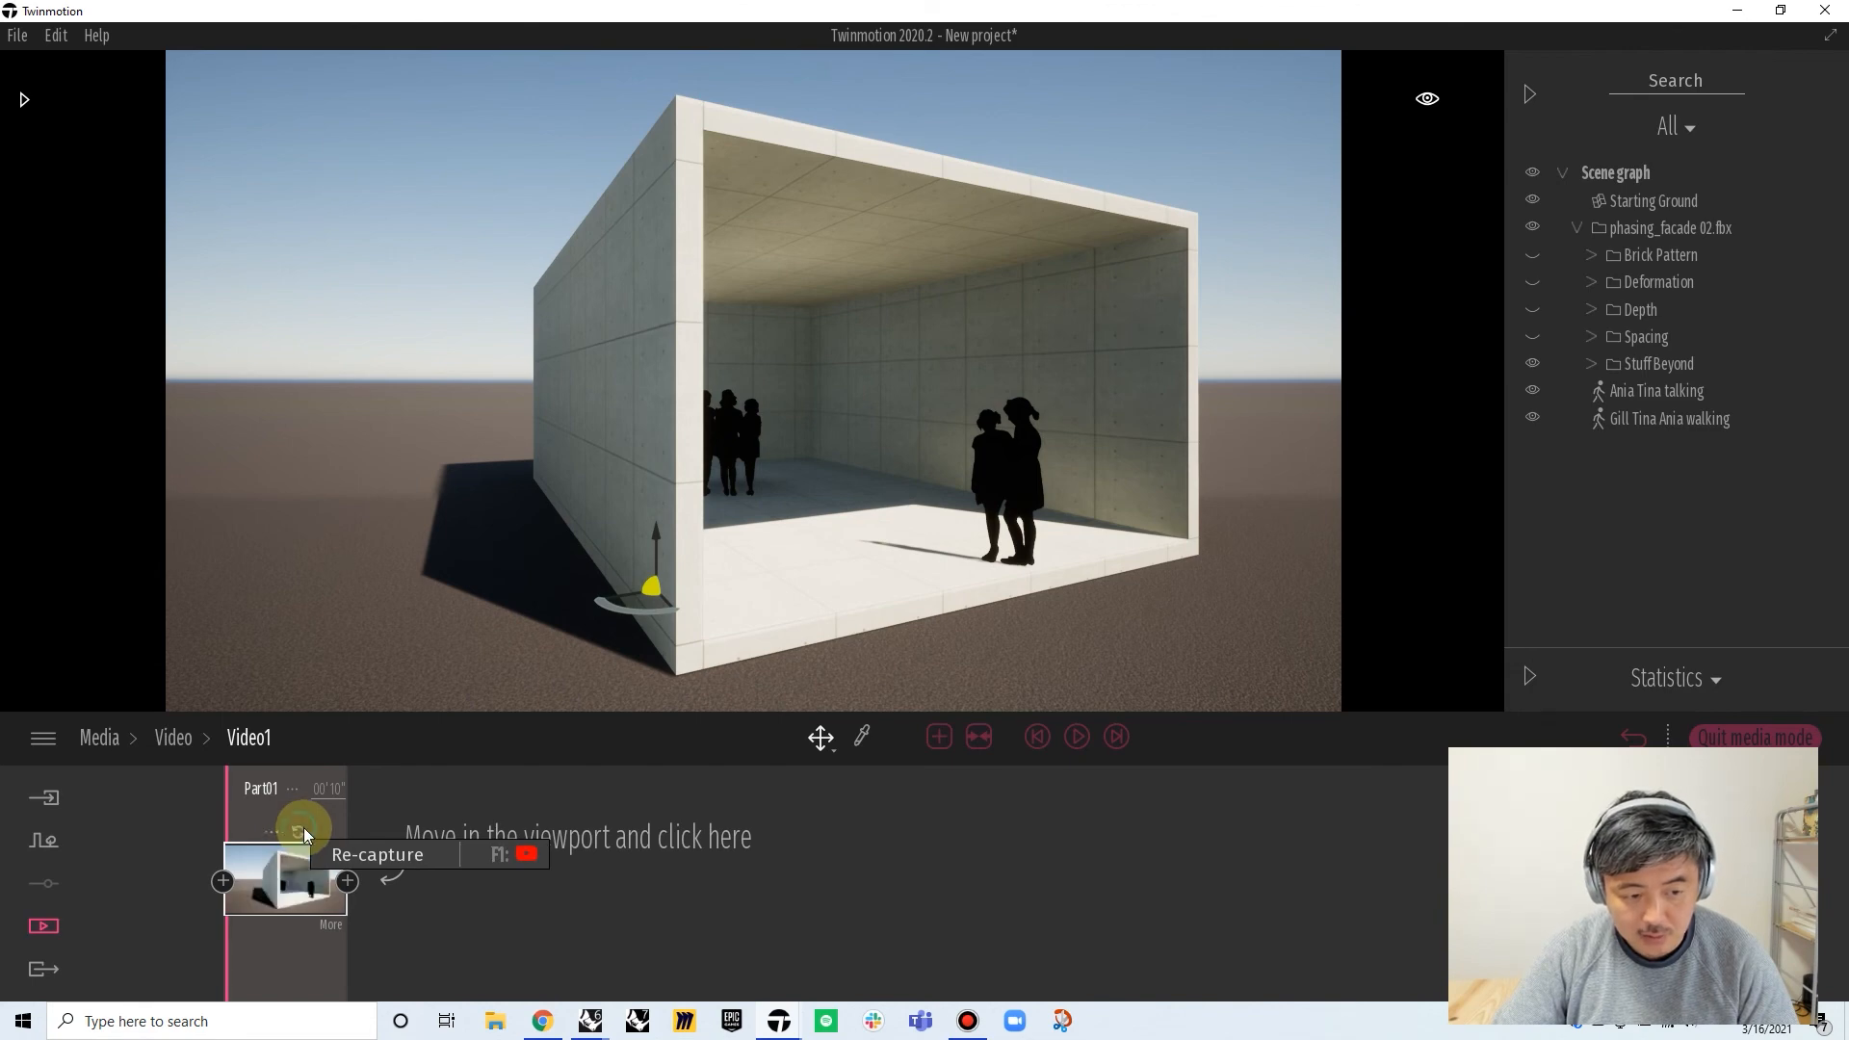
Add a second keyframe to Part01 and re-capture it with the box viewed from the opposite front corner
{"action": "left_click", "coordinate": [349, 880]}
{"action": "right_click_drag", "start_coordinate": [825, 565], "coordinate": [386, 572]}
{"action": "scroll", "coordinate": [754, 380], "scroll_direction": "down", "scroll_amount": 3}
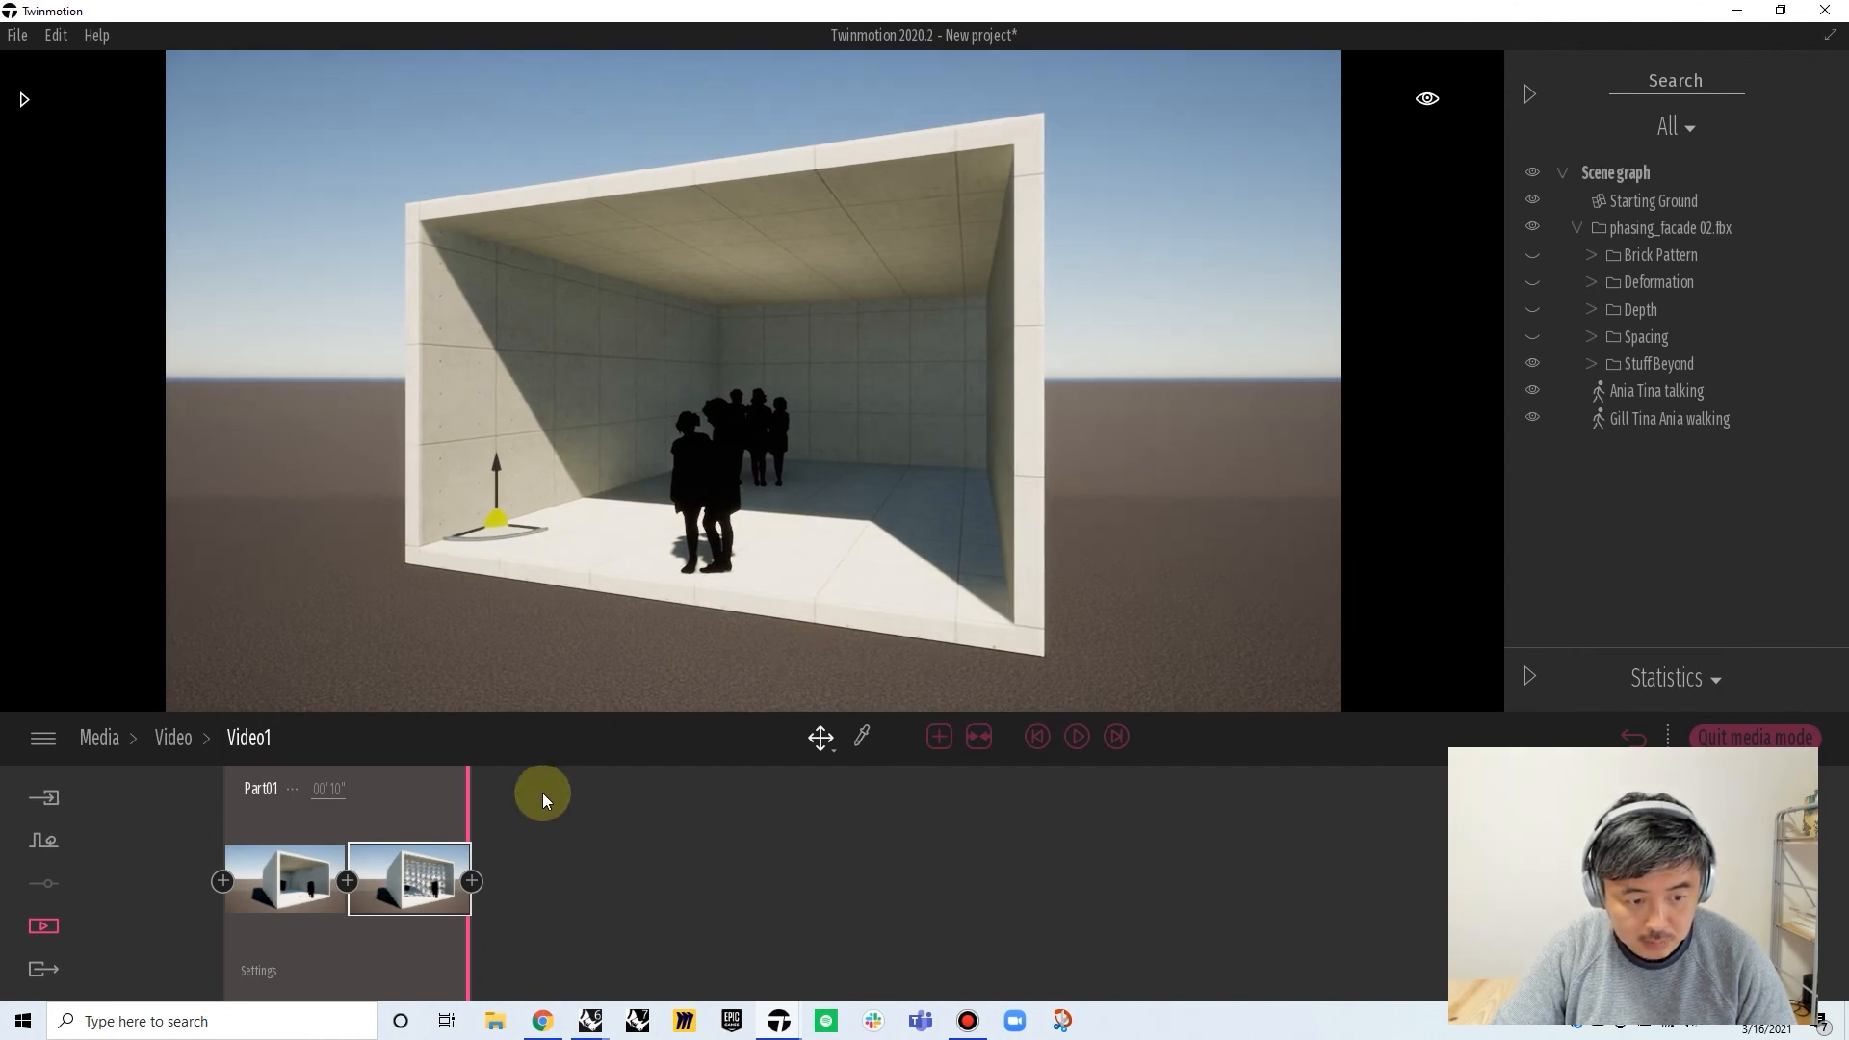
{"action": "left_click", "coordinate": [425, 832]}
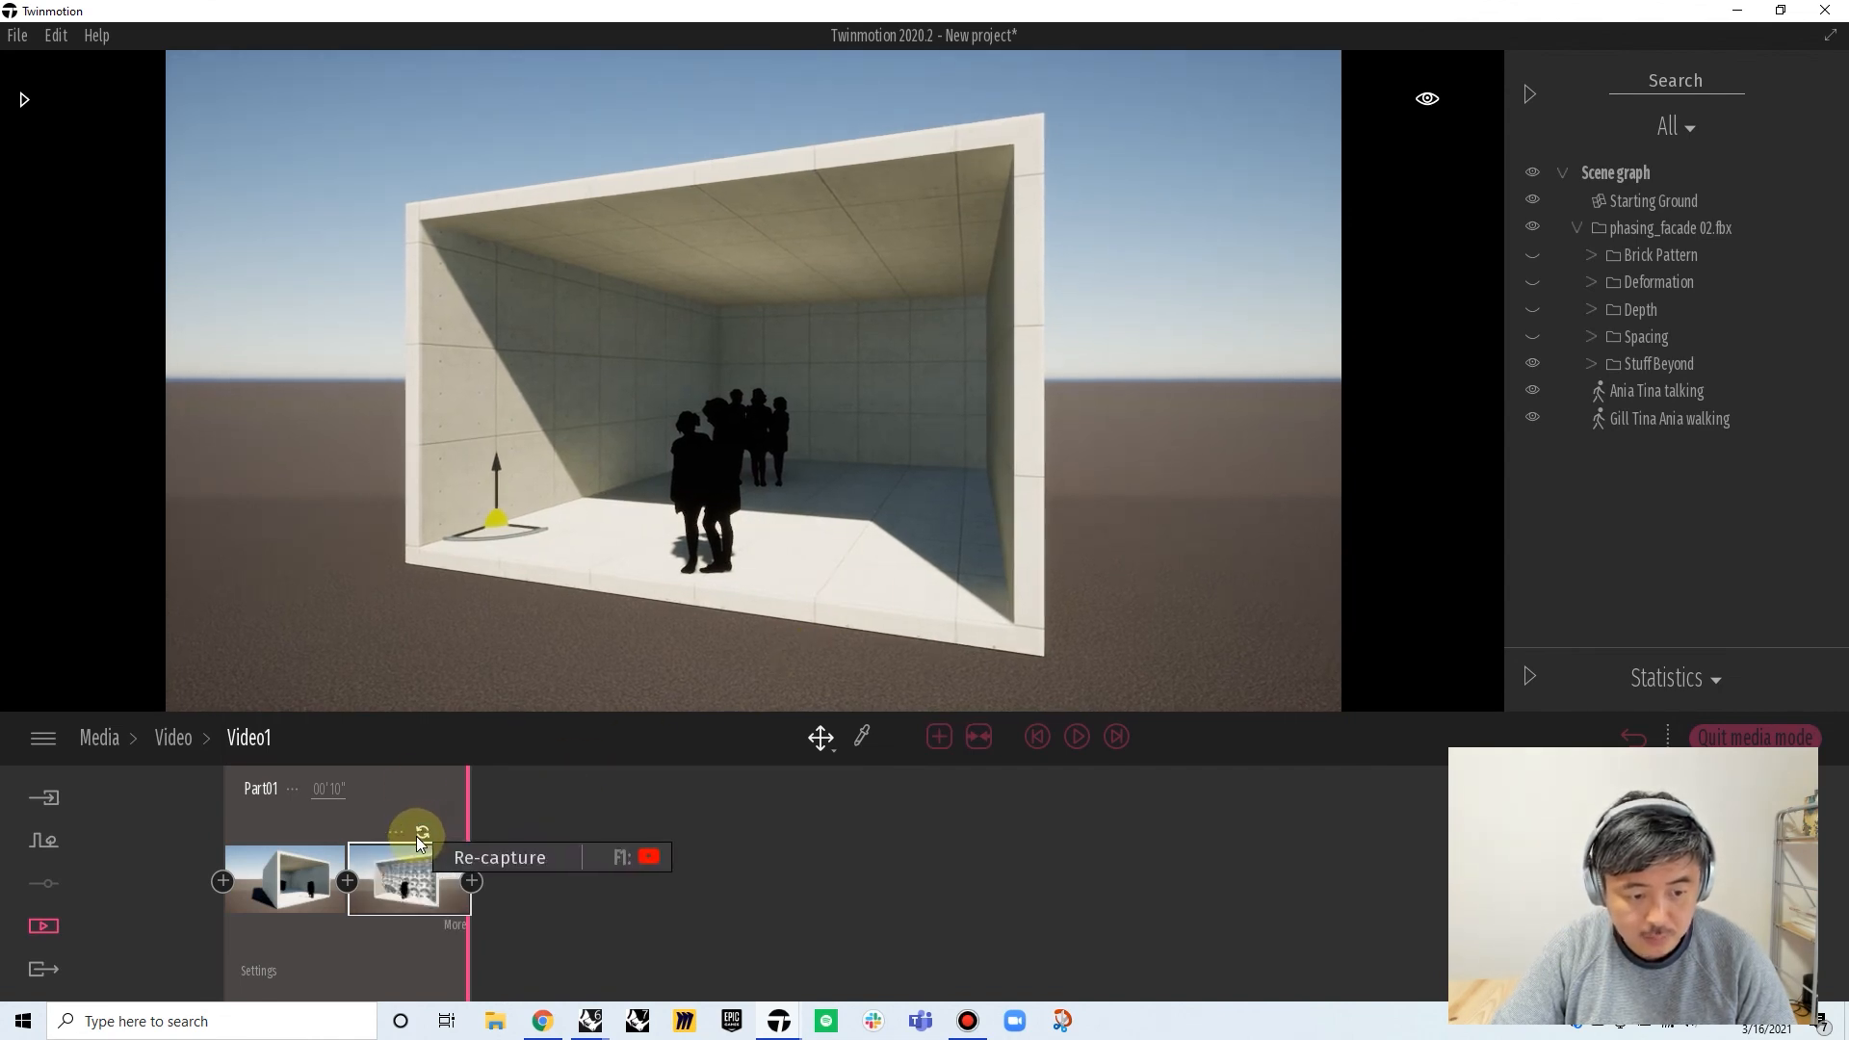
Preview the camera move between the two keyframes and set Part01's duration to 30 seconds
{"action": "left_click_drag", "start_coordinate": [245, 816], "coordinate": [179, 805]}
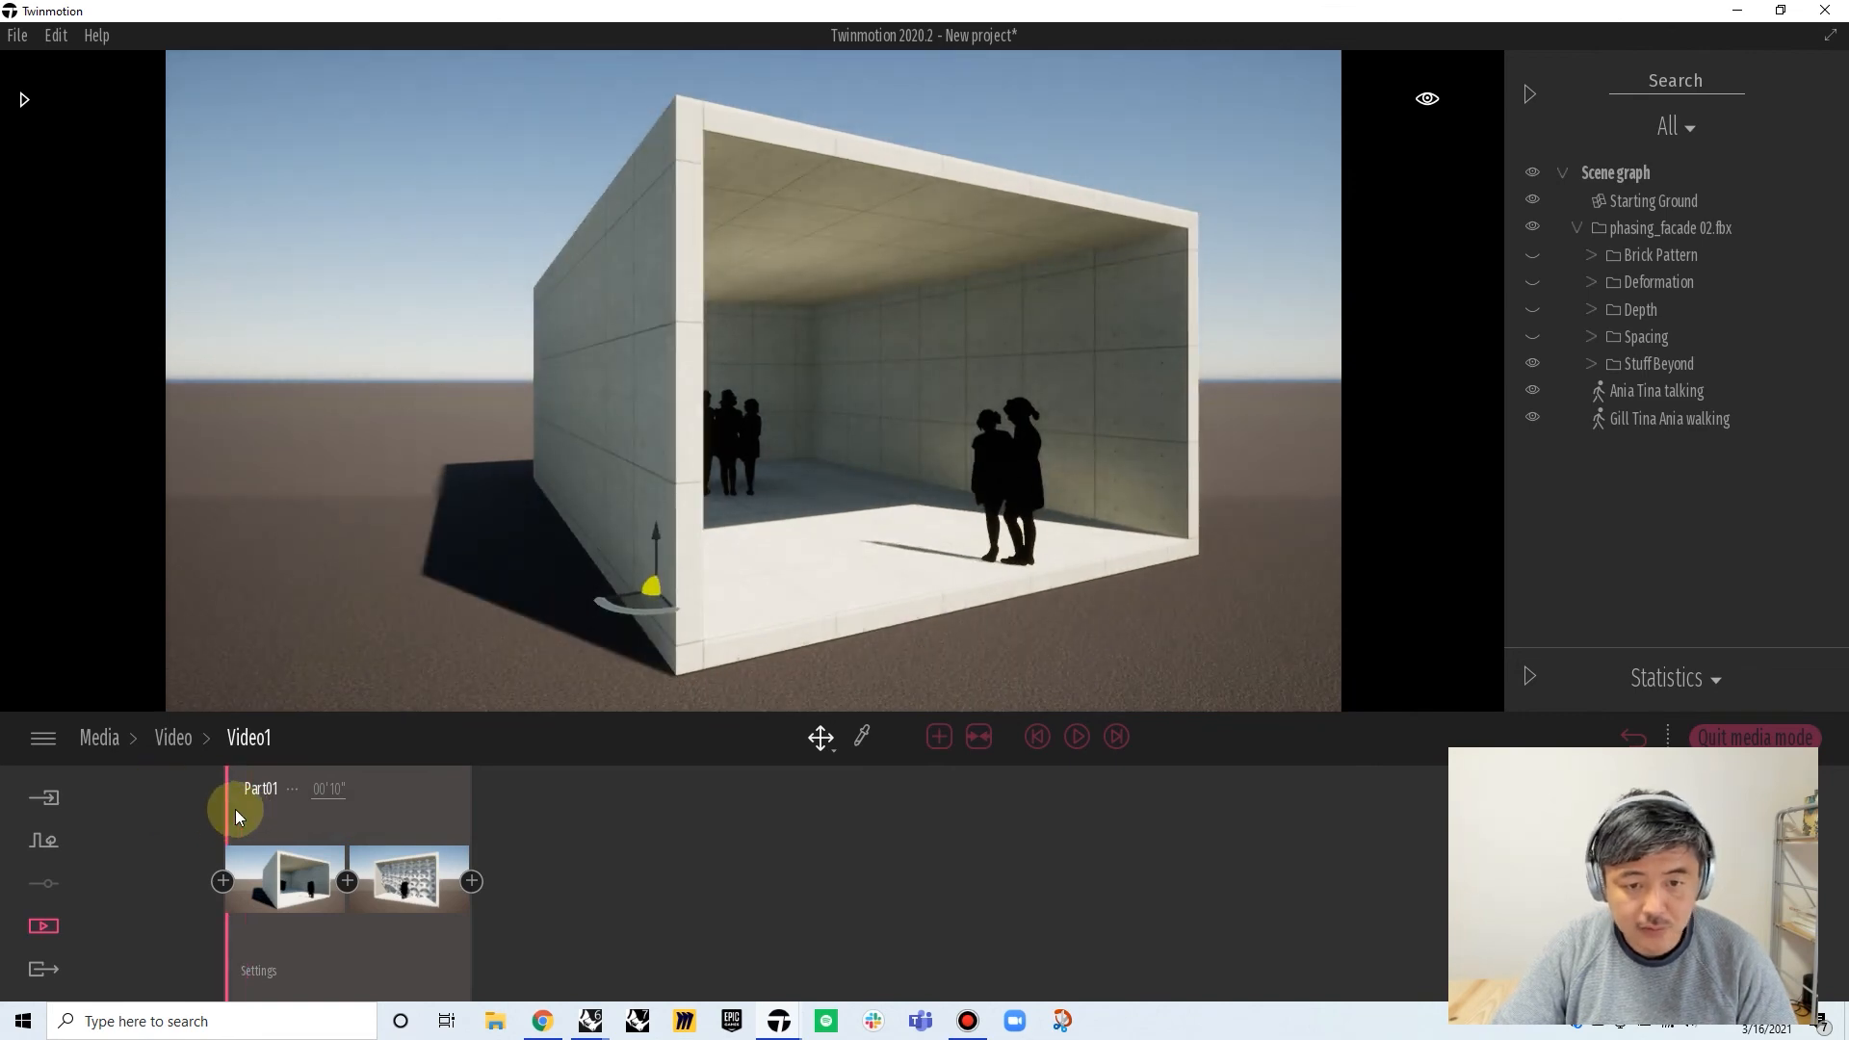
{"action": "left_click_drag", "start_coordinate": [225, 808], "coordinate": [482, 849]}
{"action": "left_click", "coordinate": [333, 788]}
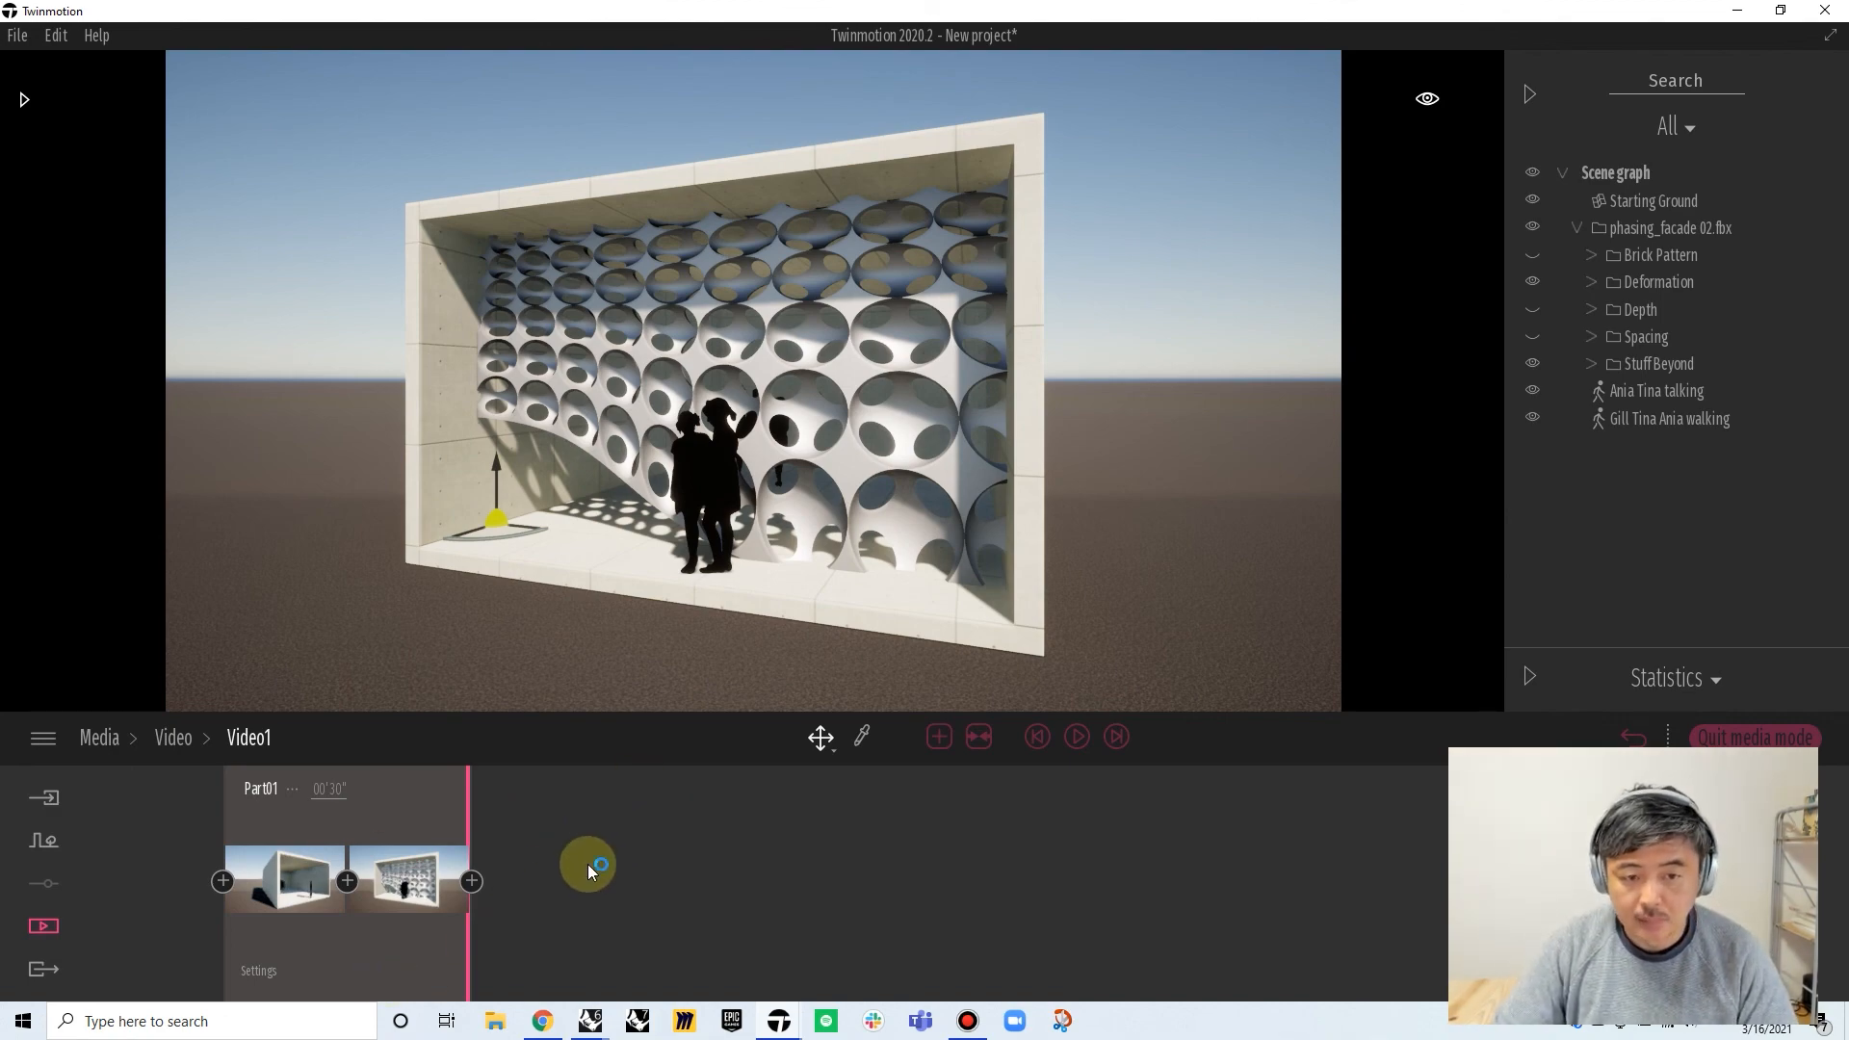
{"action": "mouse_move", "coordinate": [468, 811]}
{"action": "left_mouse_down"}
{"action": "mouse_move", "coordinate": [247, 809]}
{"action": "mouse_move", "coordinate": [478, 809]}
{"action": "mouse_move", "coordinate": [457, 818]}
{"action": "left_mouse_up"}
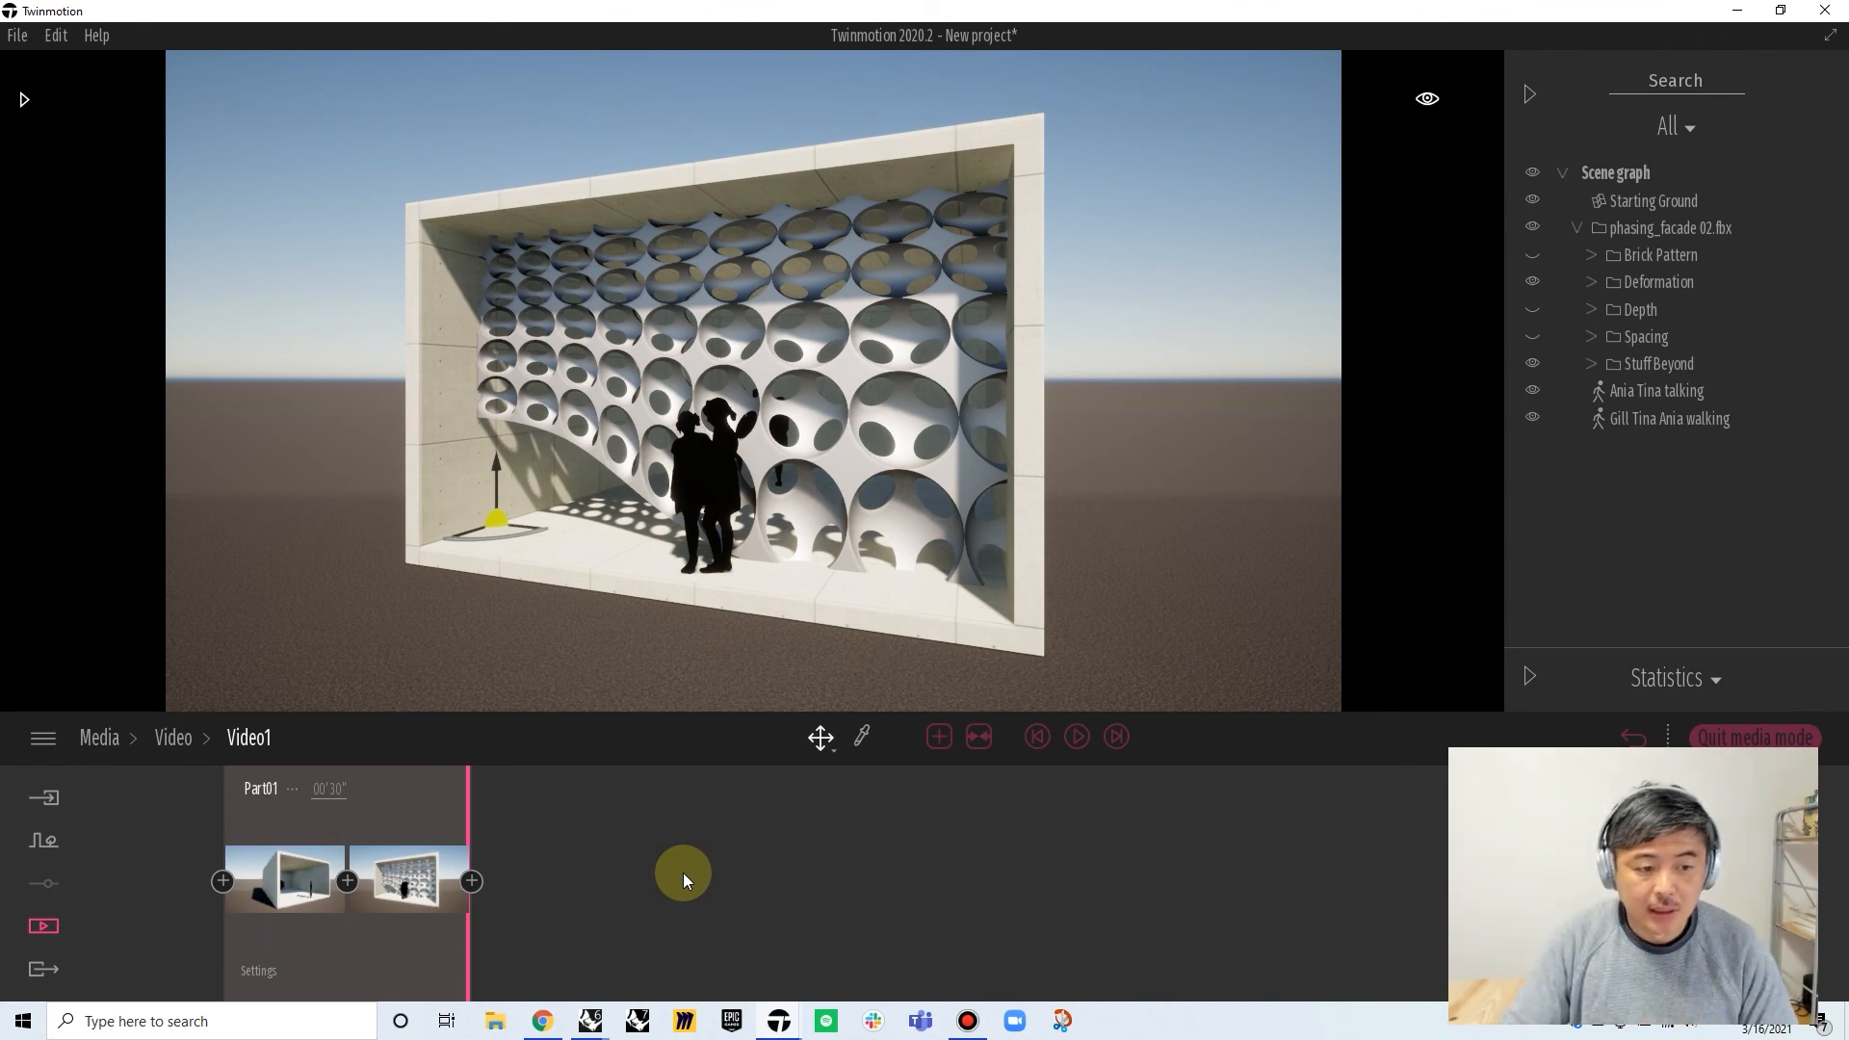
Open the export settings and select Video1 as the video to export
{"action": "left_click", "coordinate": [40, 968]}
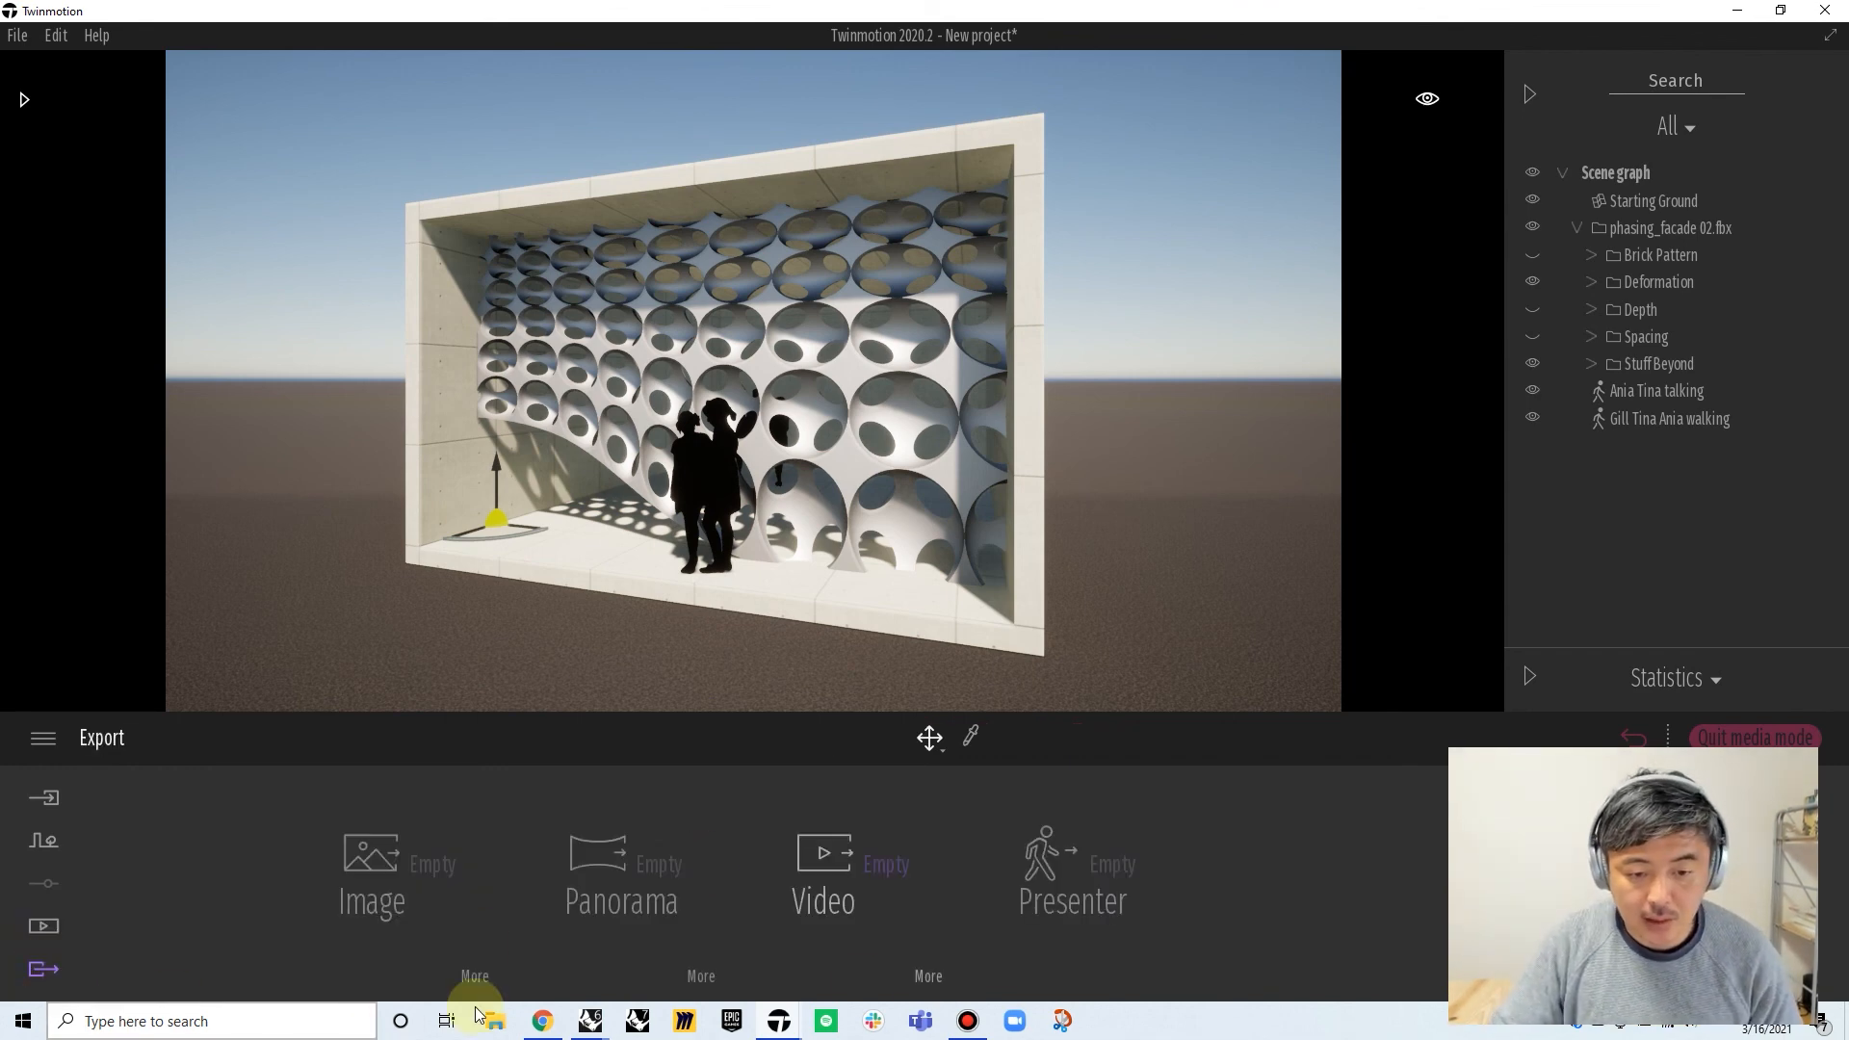
{"action": "left_click", "coordinate": [845, 855]}
{"action": "left_click", "coordinate": [590, 495]}
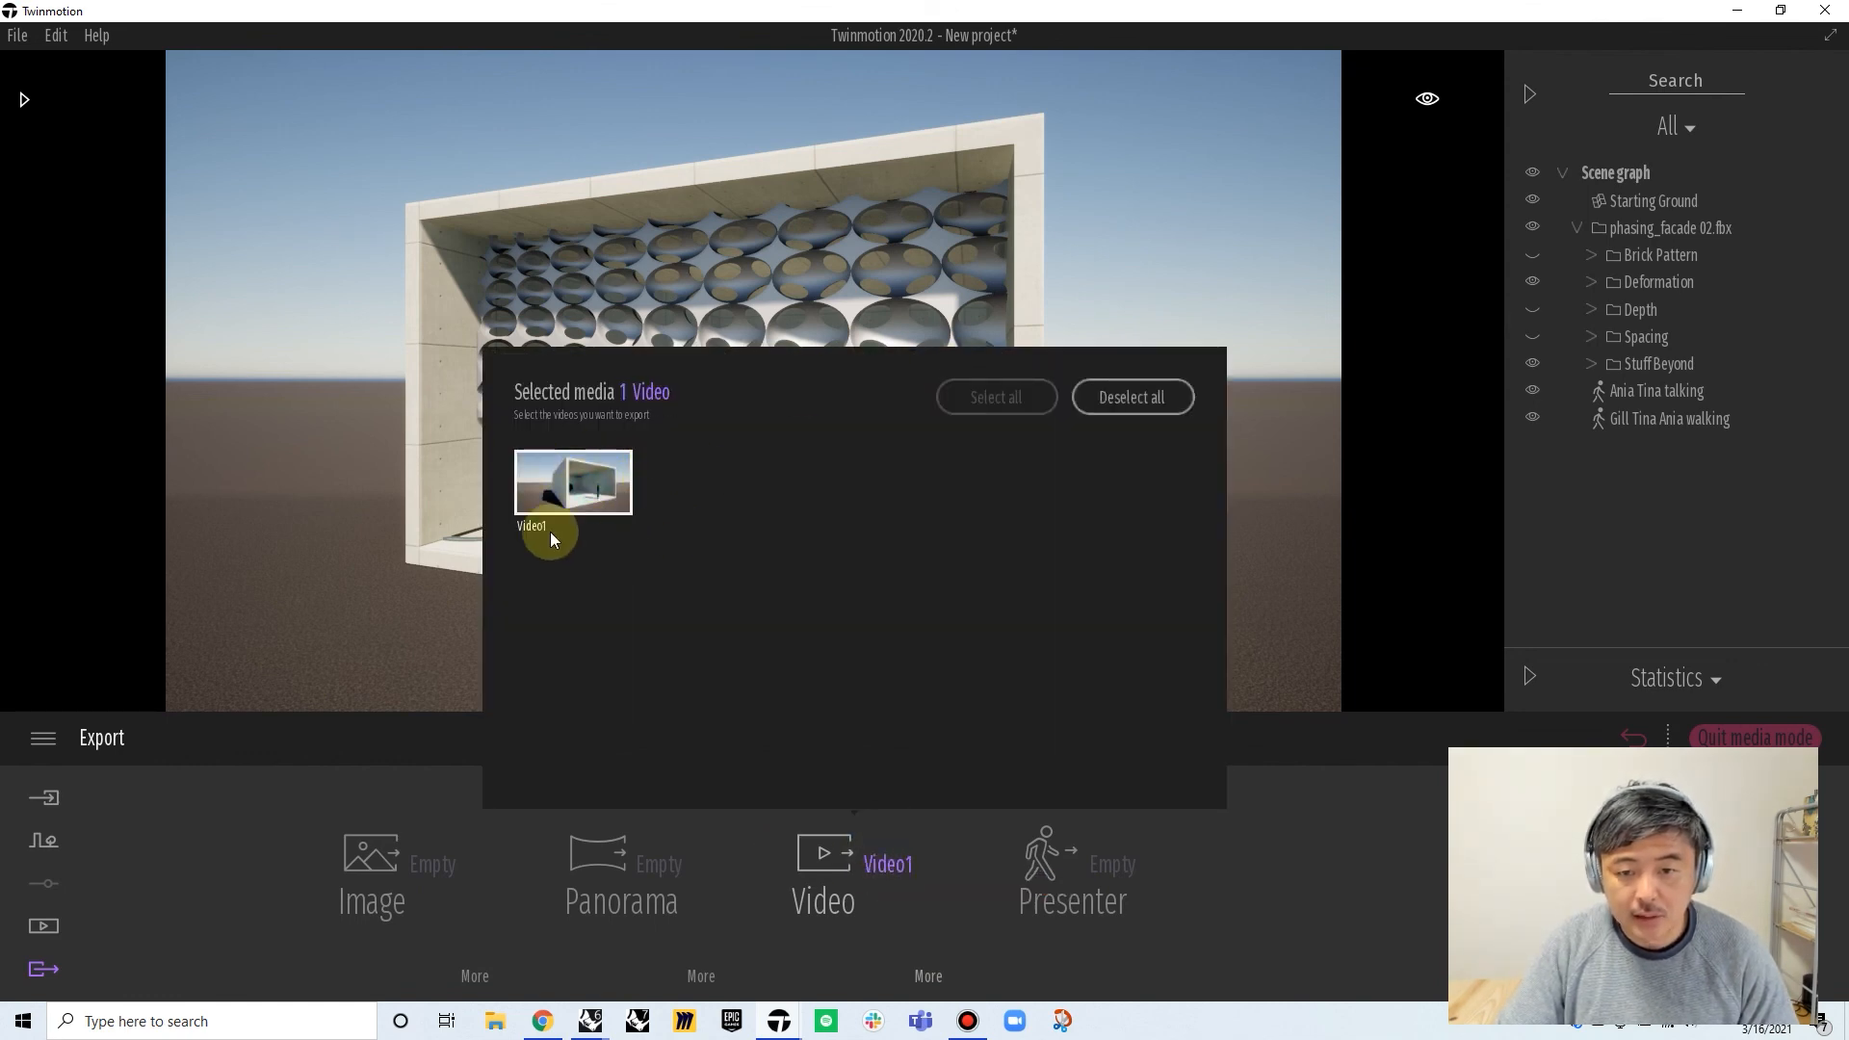
{"action": "left_click", "coordinate": [605, 501]}
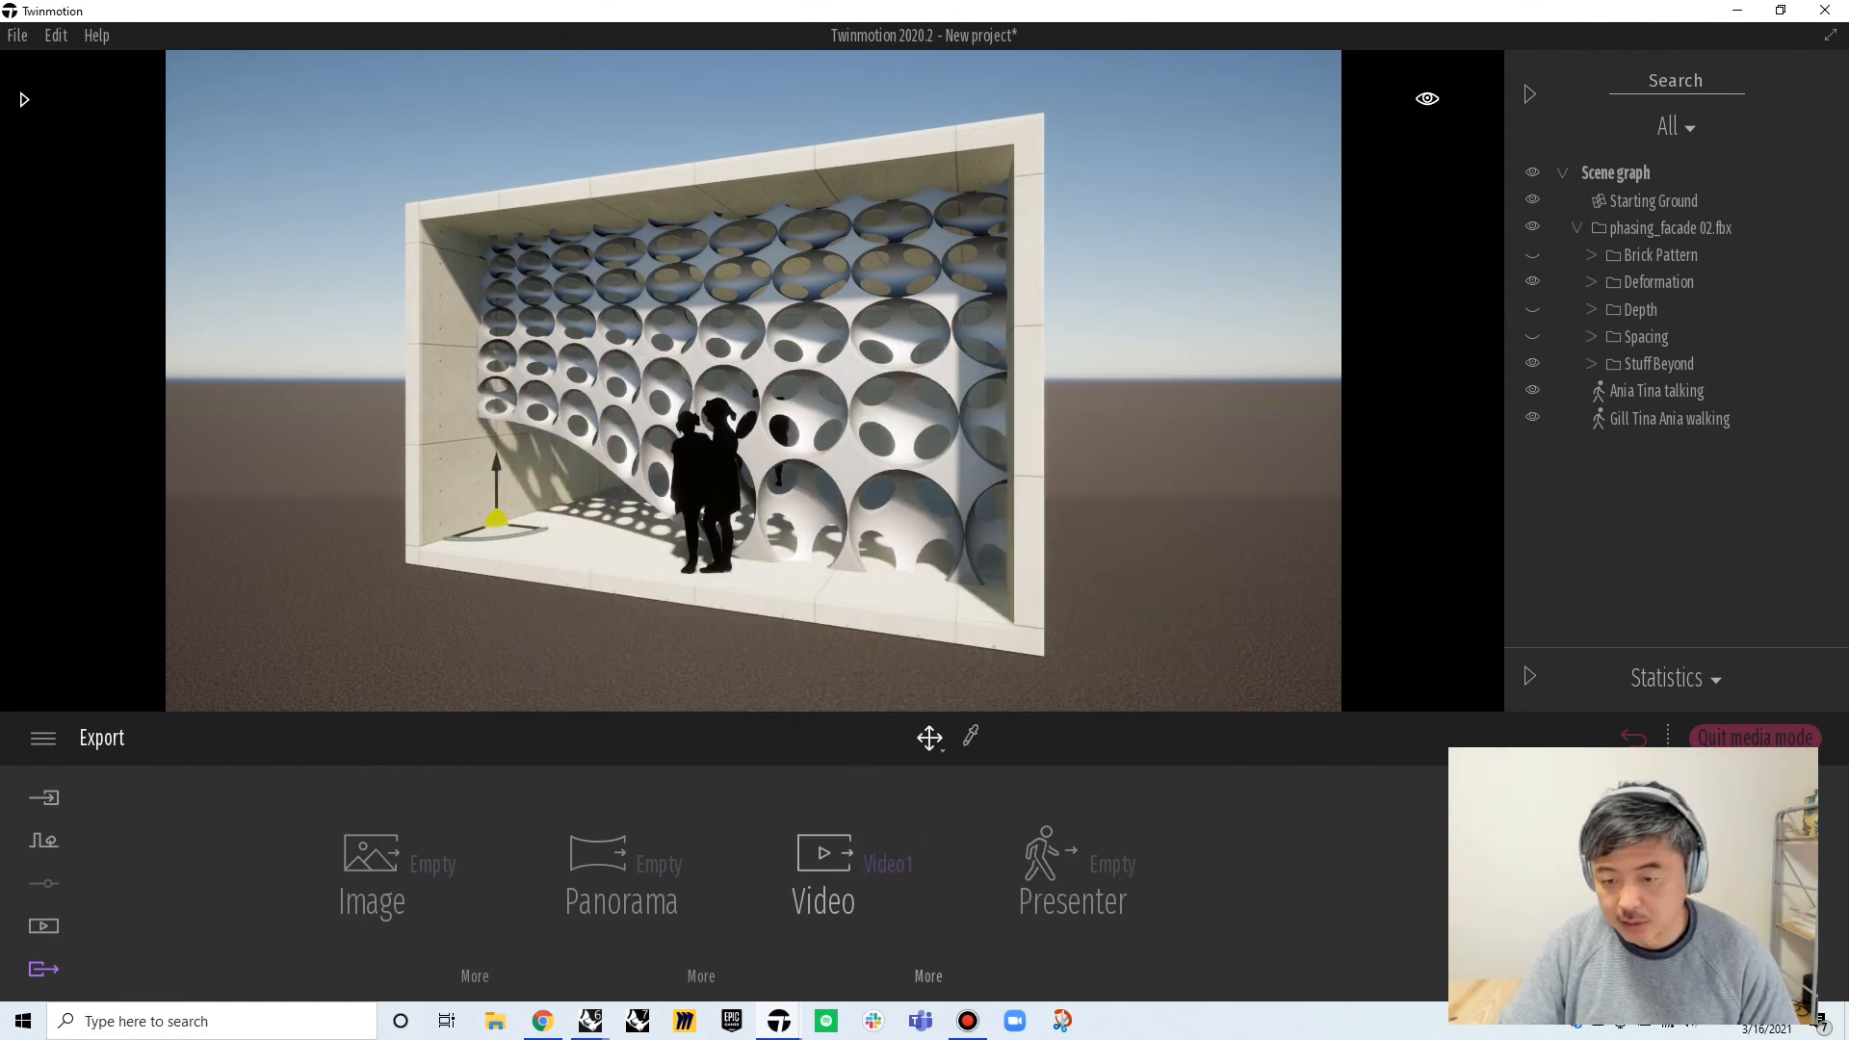